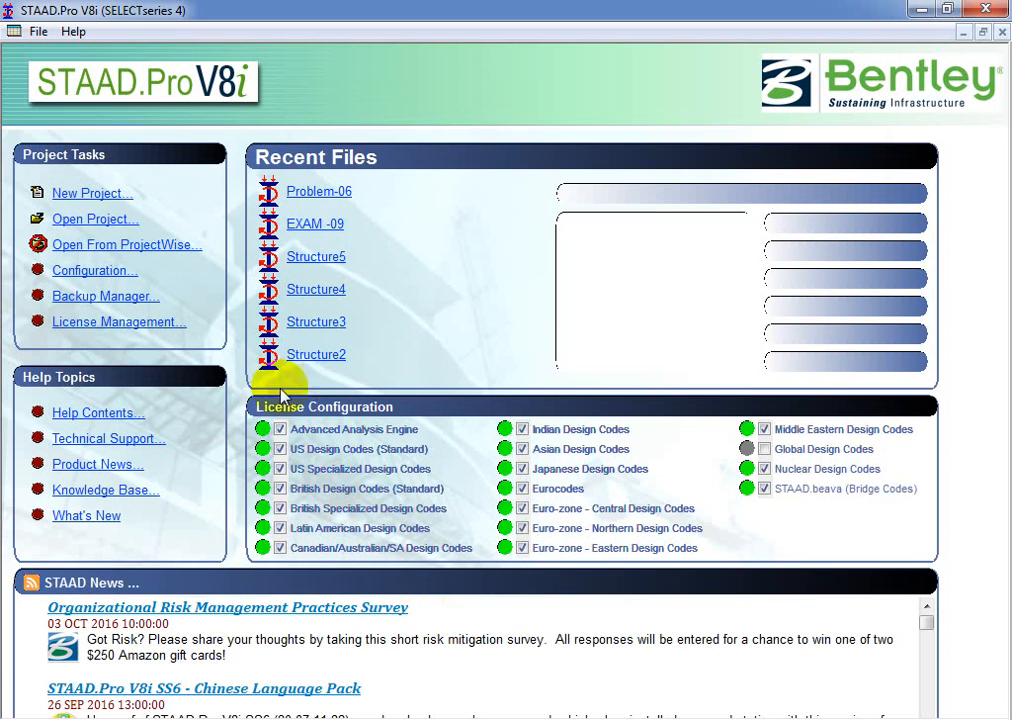
Create a Space structure project named PROBLEM-09, starting in Add Beam mode, and dismiss the snap grid settings.
left_click(70, 195)
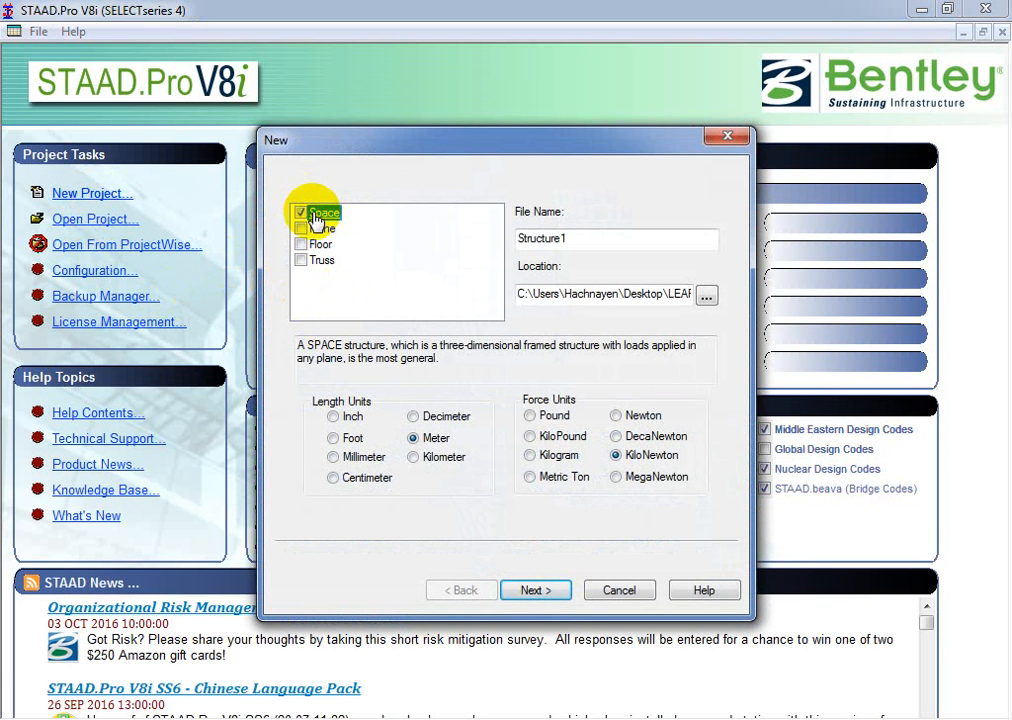
left_click(582, 232)
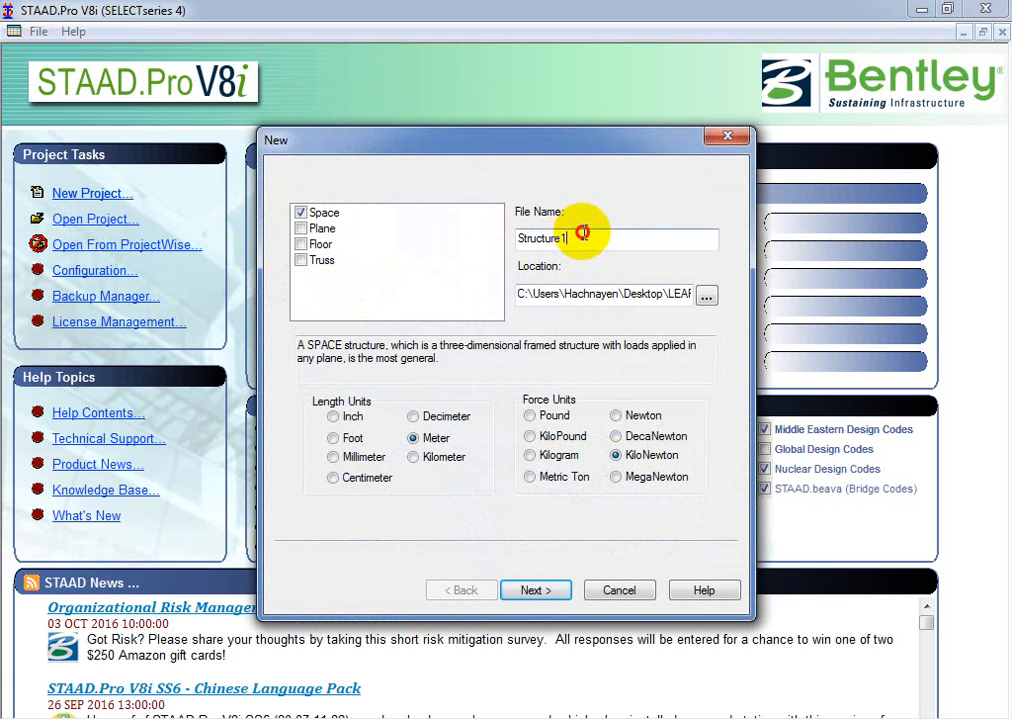
left_click_drag(582, 232, 483, 242)
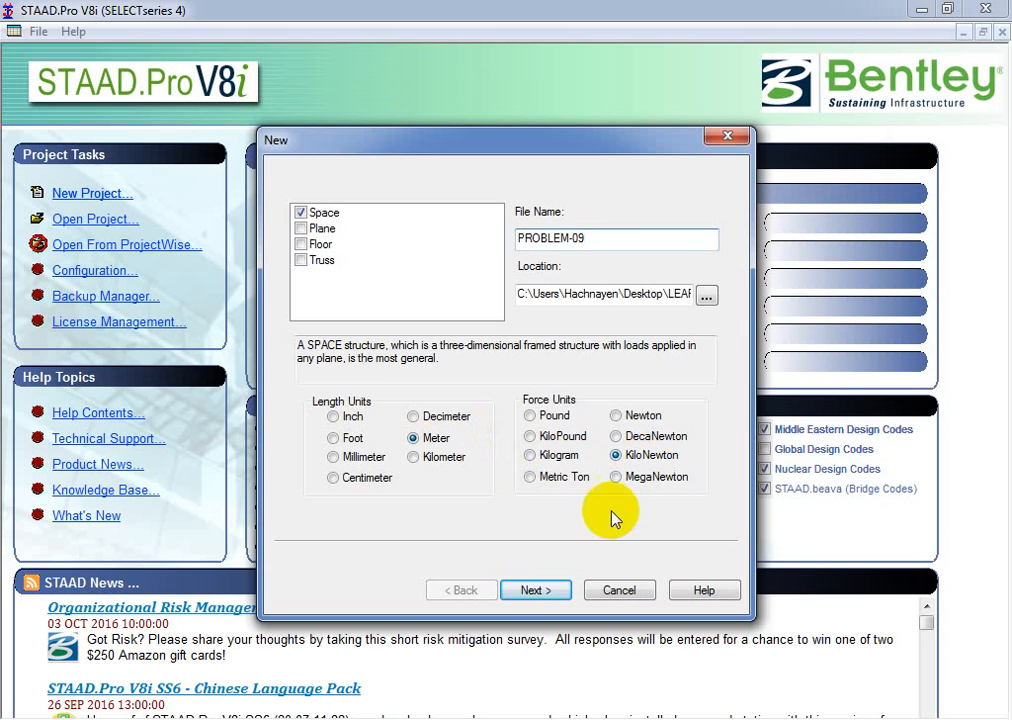
left_click(532, 590)
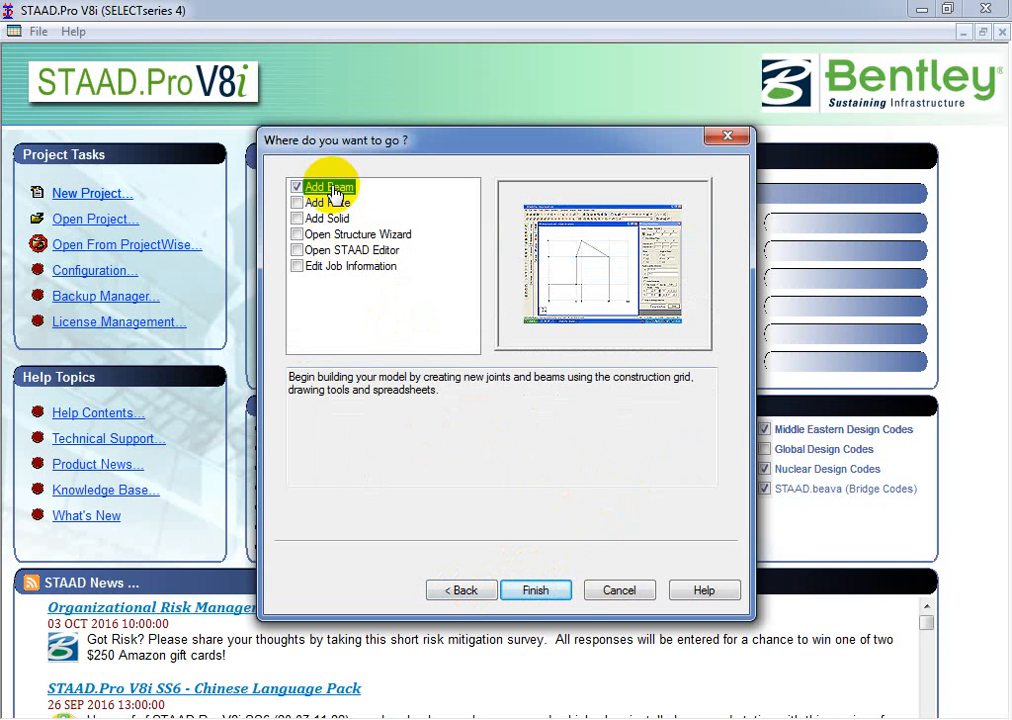
left_click(545, 590)
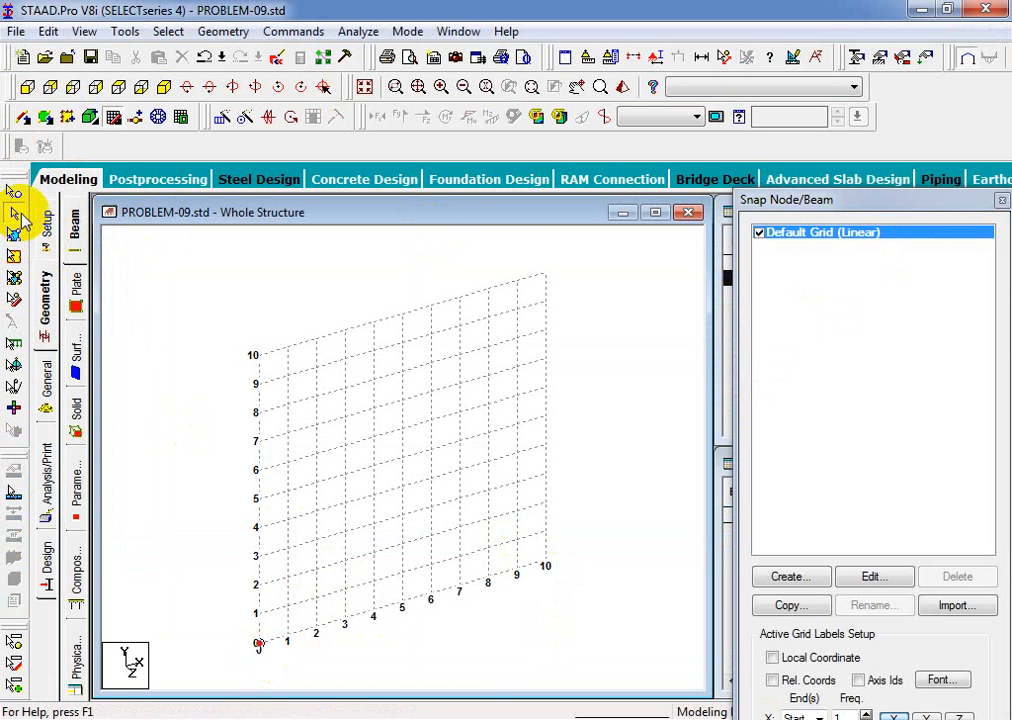
left_click(1001, 200)
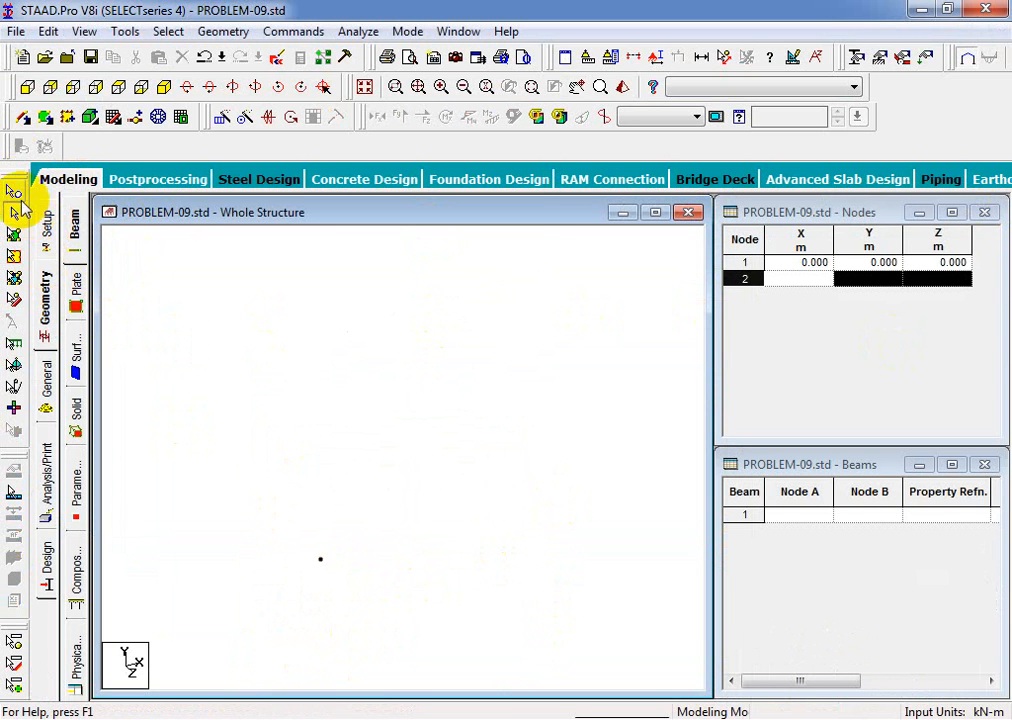
Copy the origin node and paste it at an offset of 3 m along X.
left_click(17, 195)
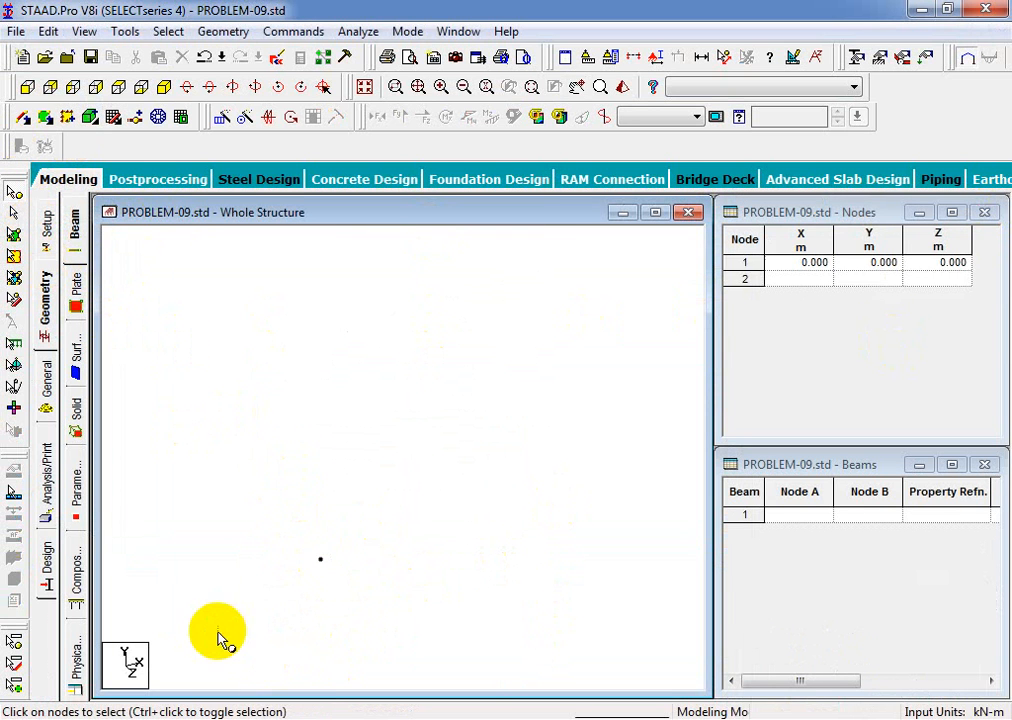
left_click(320, 558)
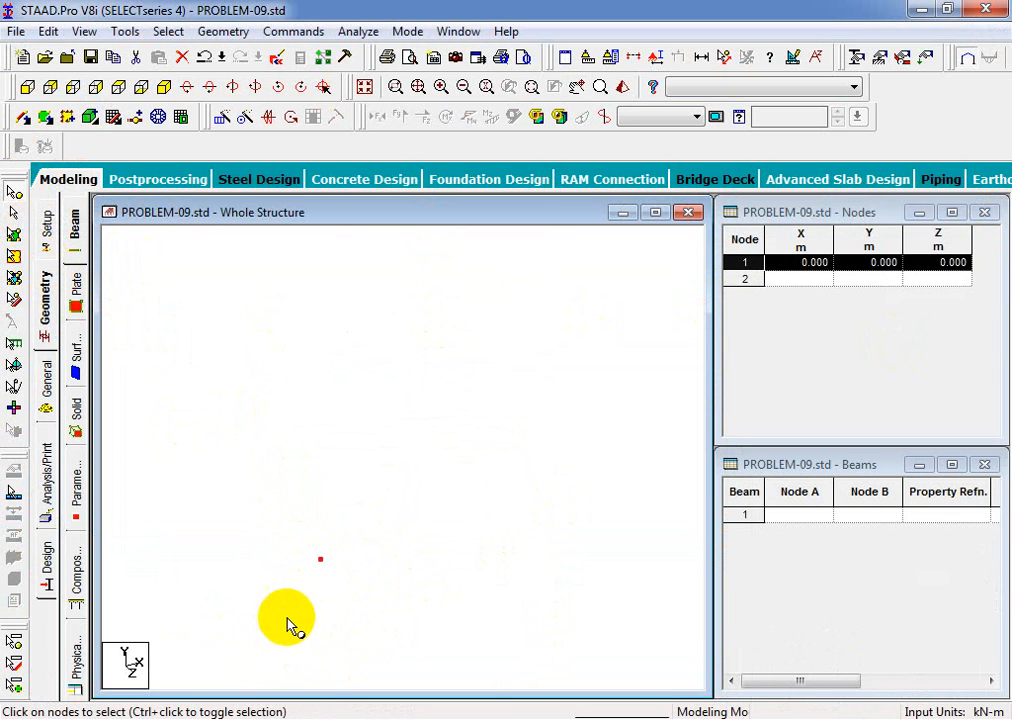
right_click(252, 572)
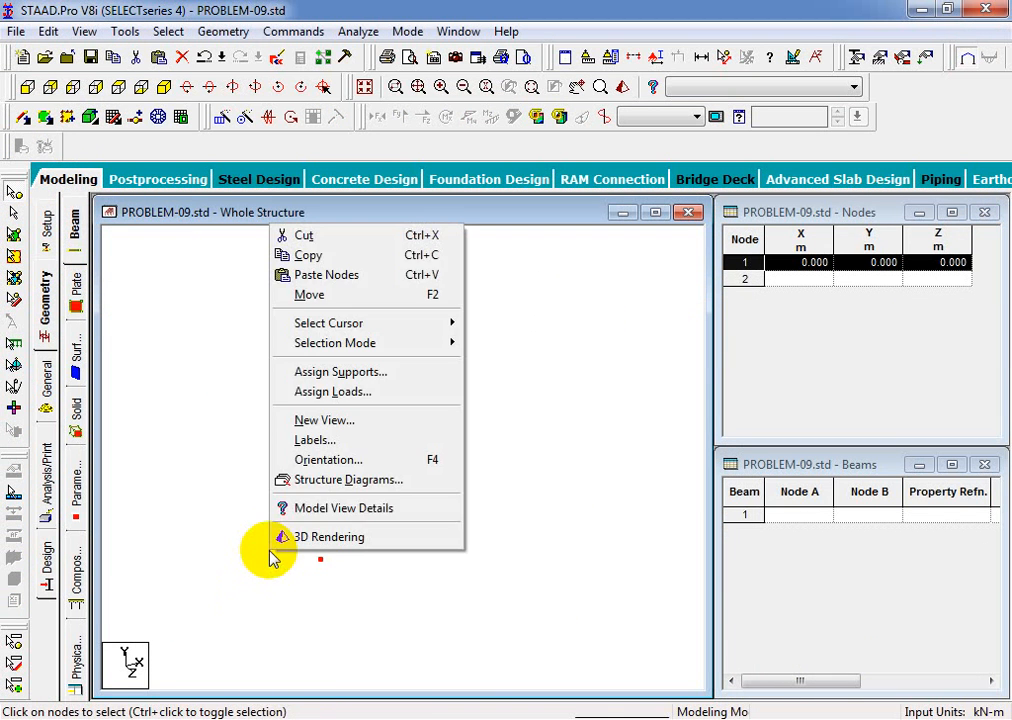
left_click(312, 262)
right_click(337, 357)
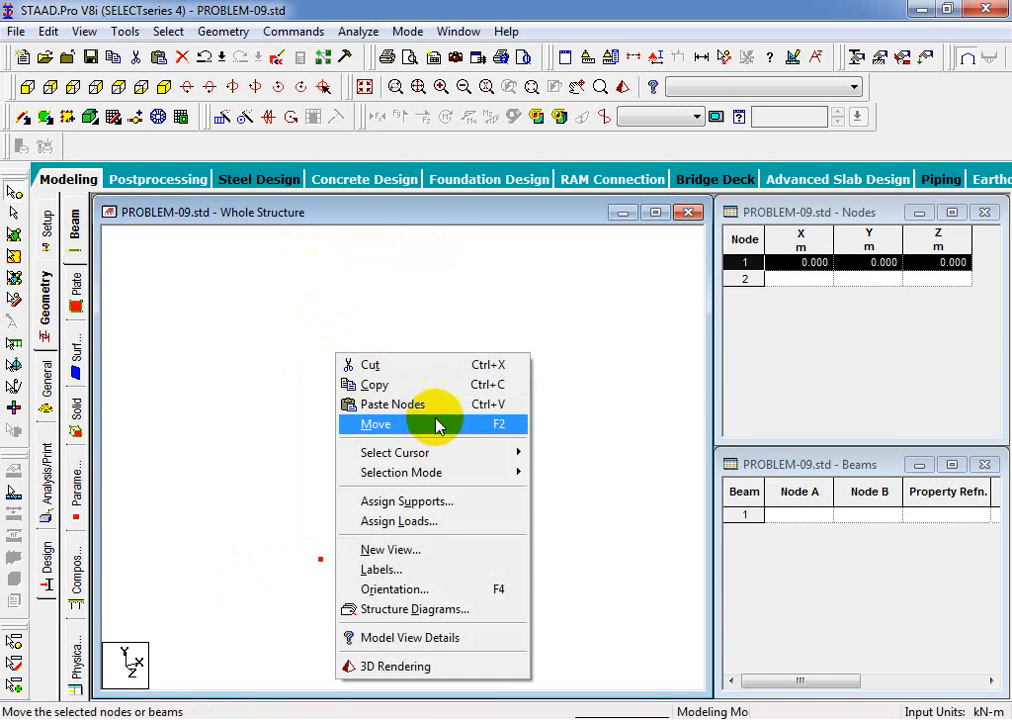
left_click(452, 405)
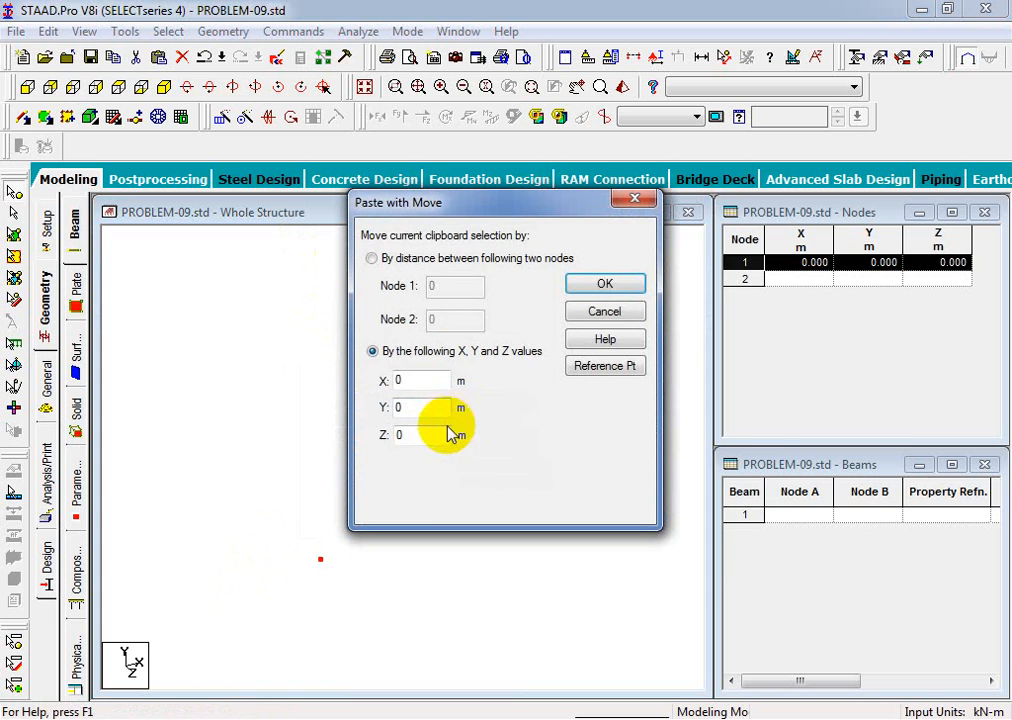
left_click_drag(466, 215, 729, 283)
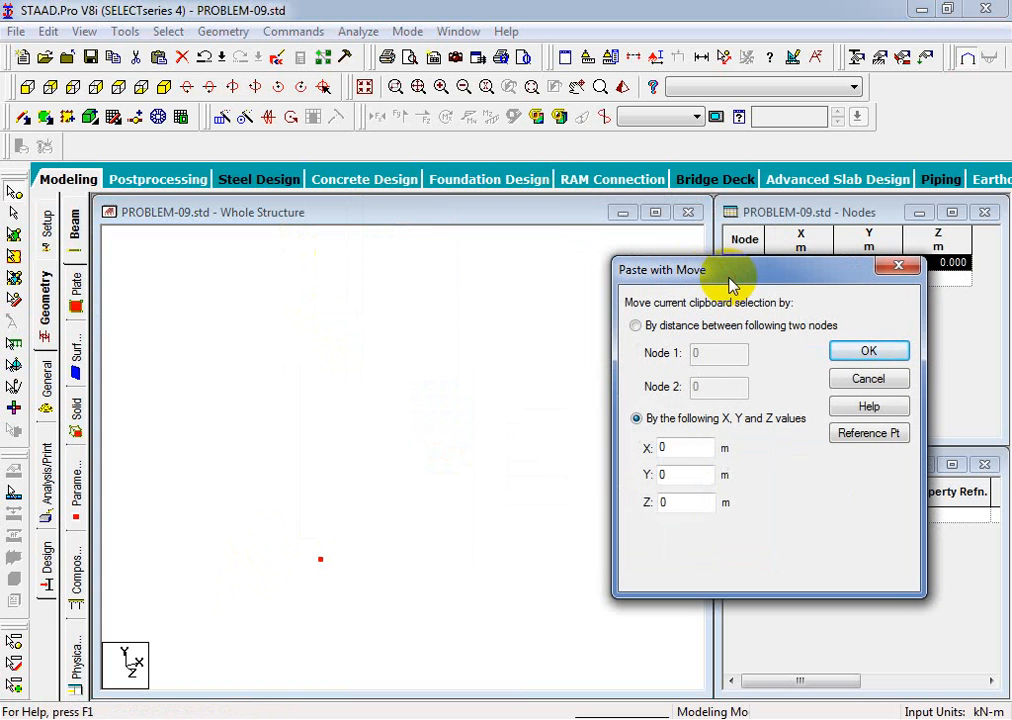
double_click(663, 450)
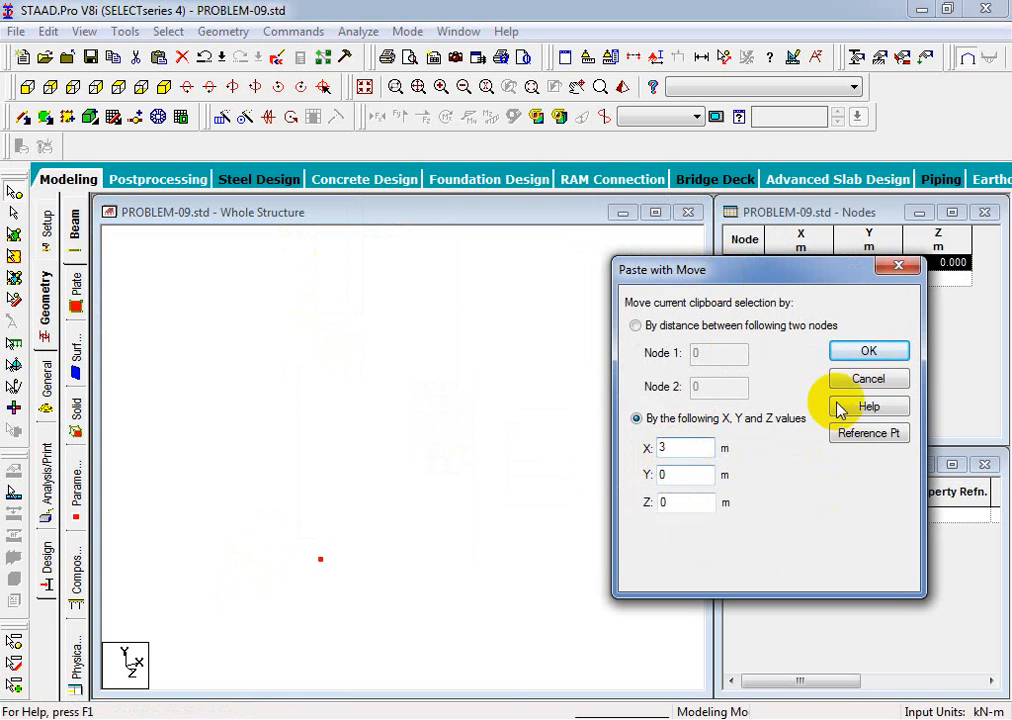
left_click(866, 351)
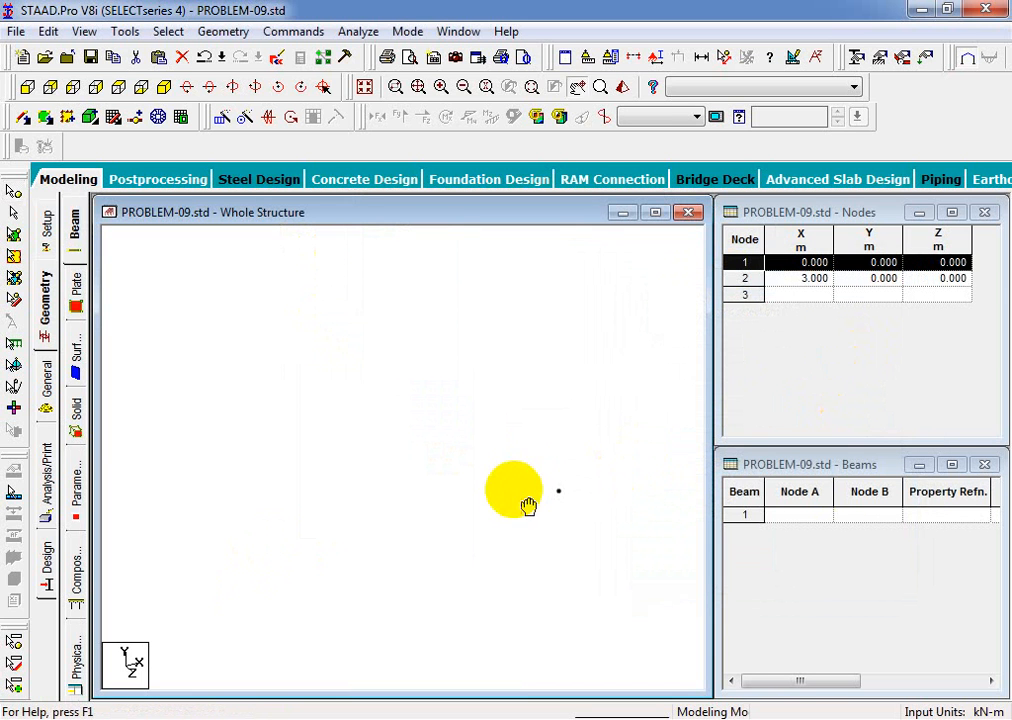
Paste another copy of the node relative to the one at X = 3 m, placing it at X = 5 m.
middle_click_drag(340, 552, 374, 535)
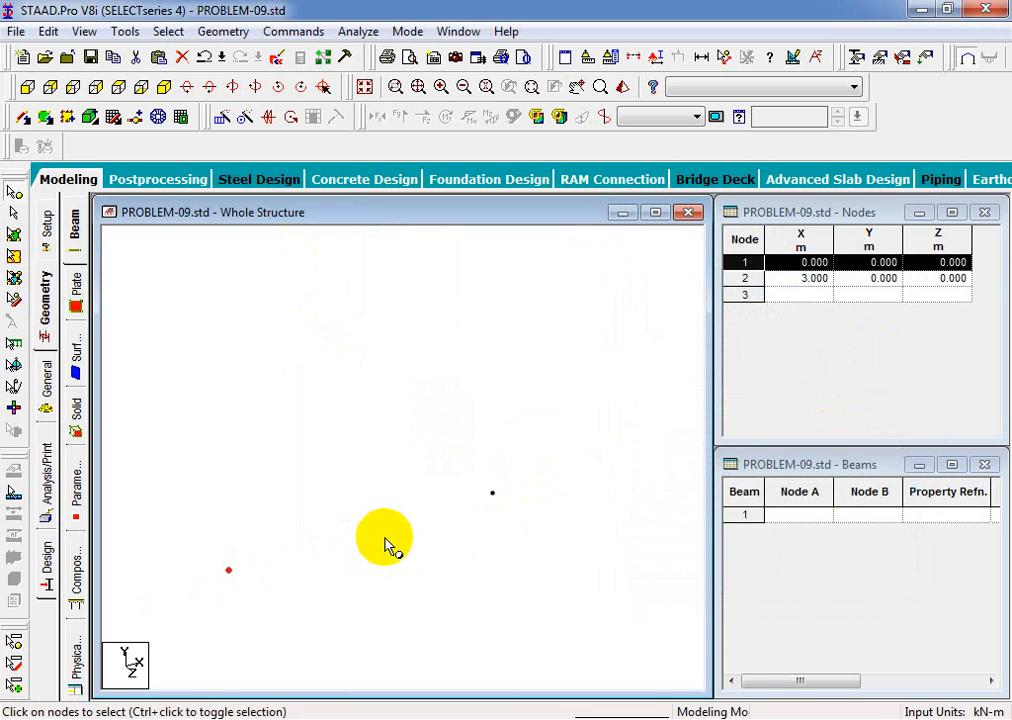
scroll(386, 540, "down", 2)
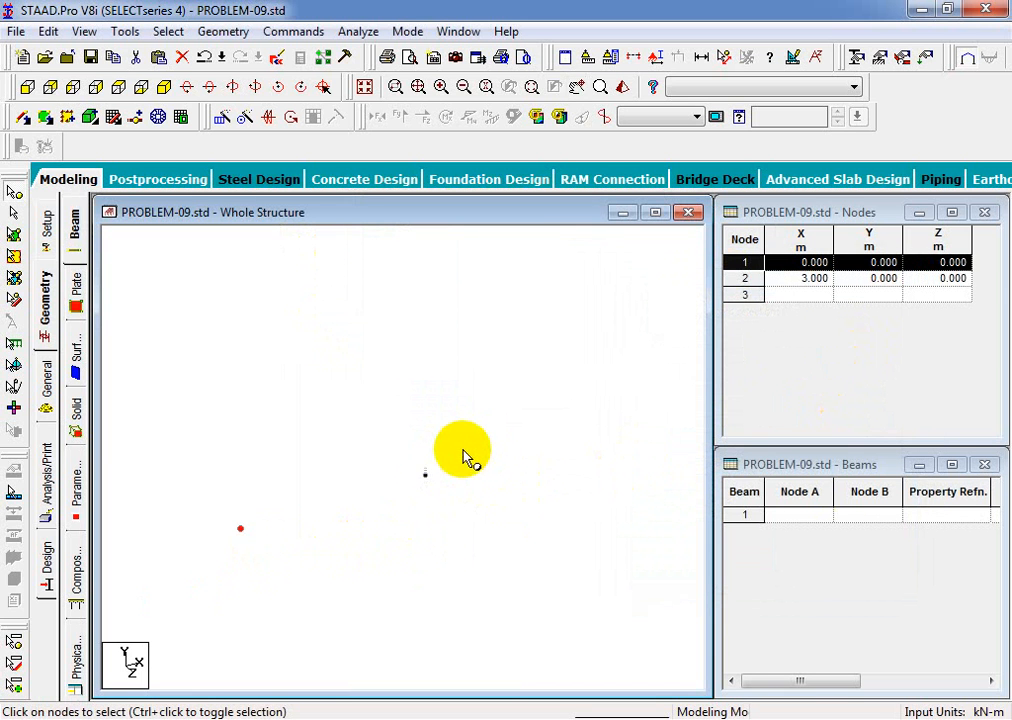
left_click(425, 474)
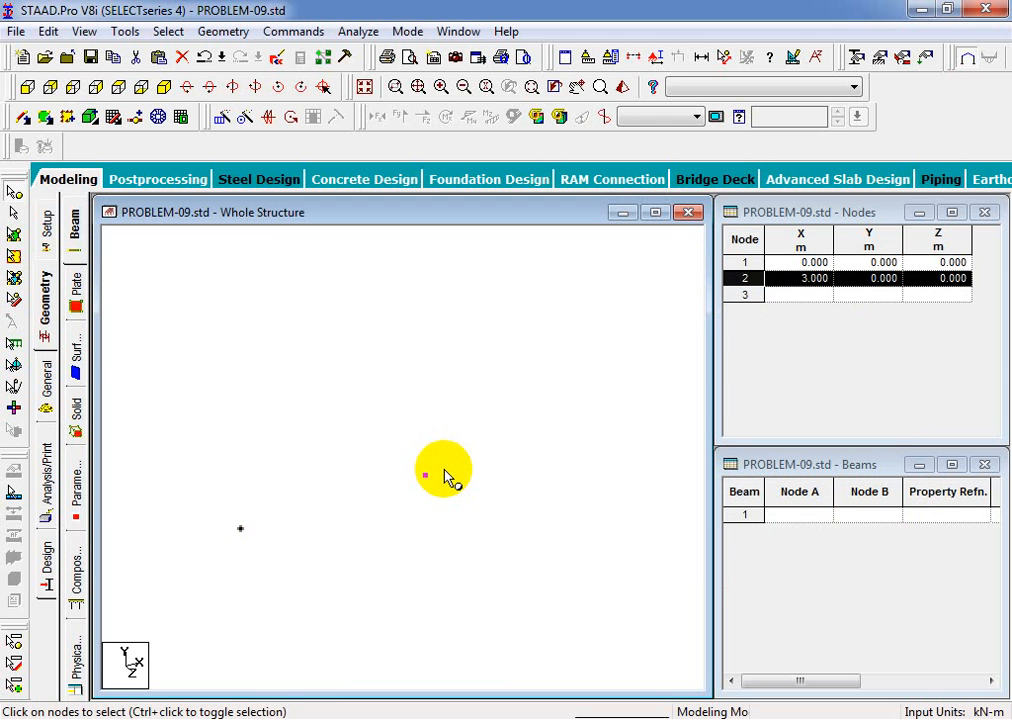
key("ctrl+v")
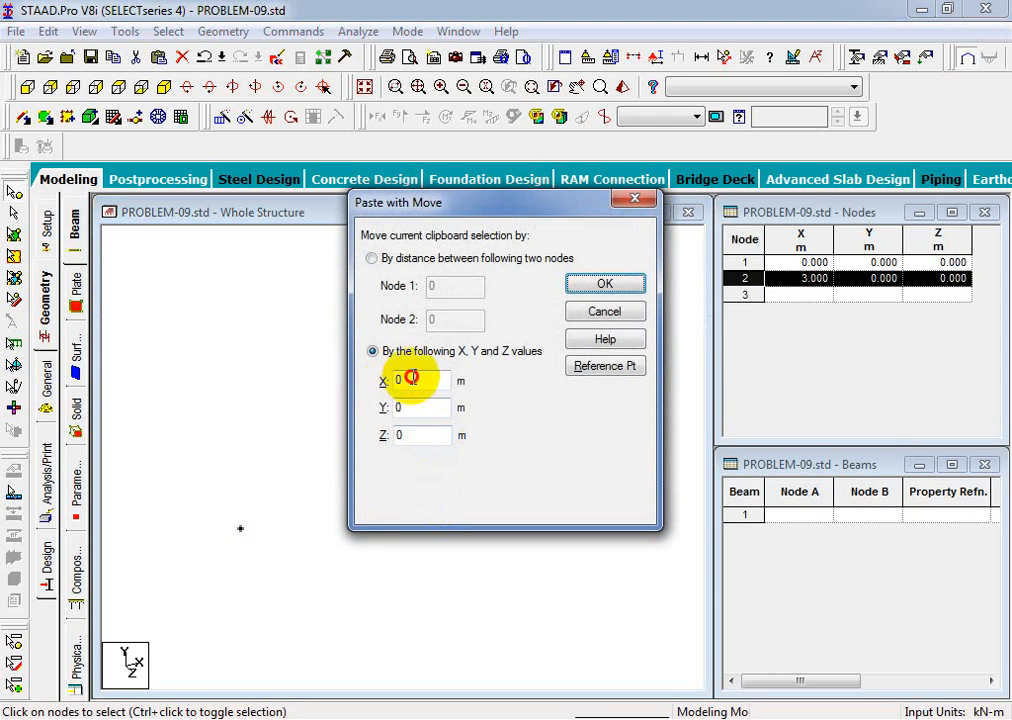
double_click(401, 380)
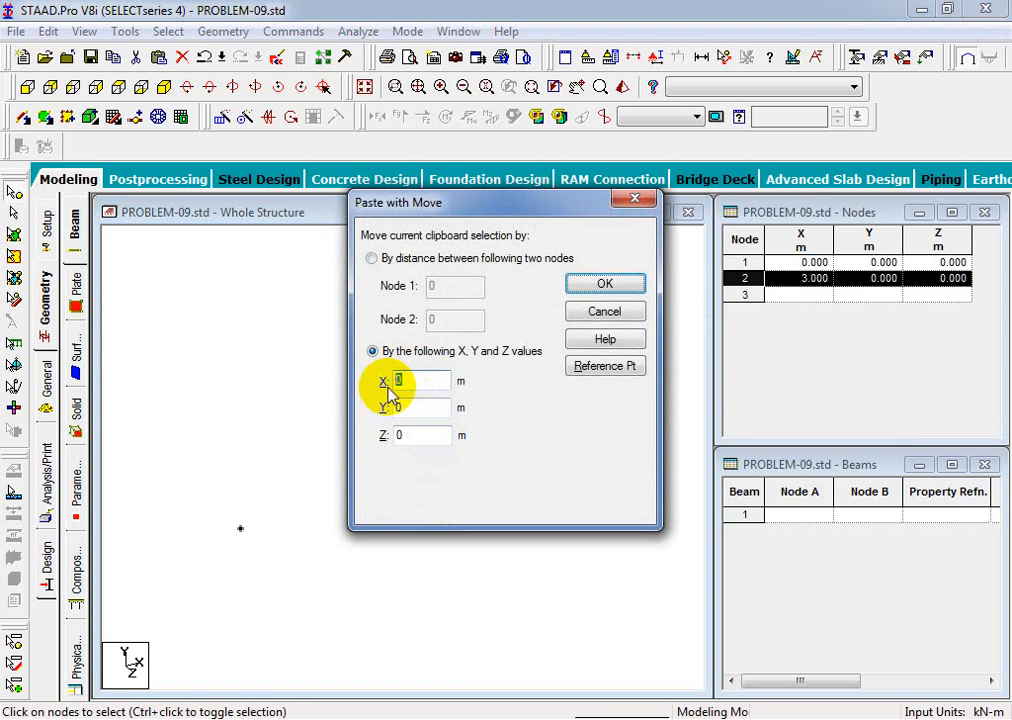
left_click(607, 285)
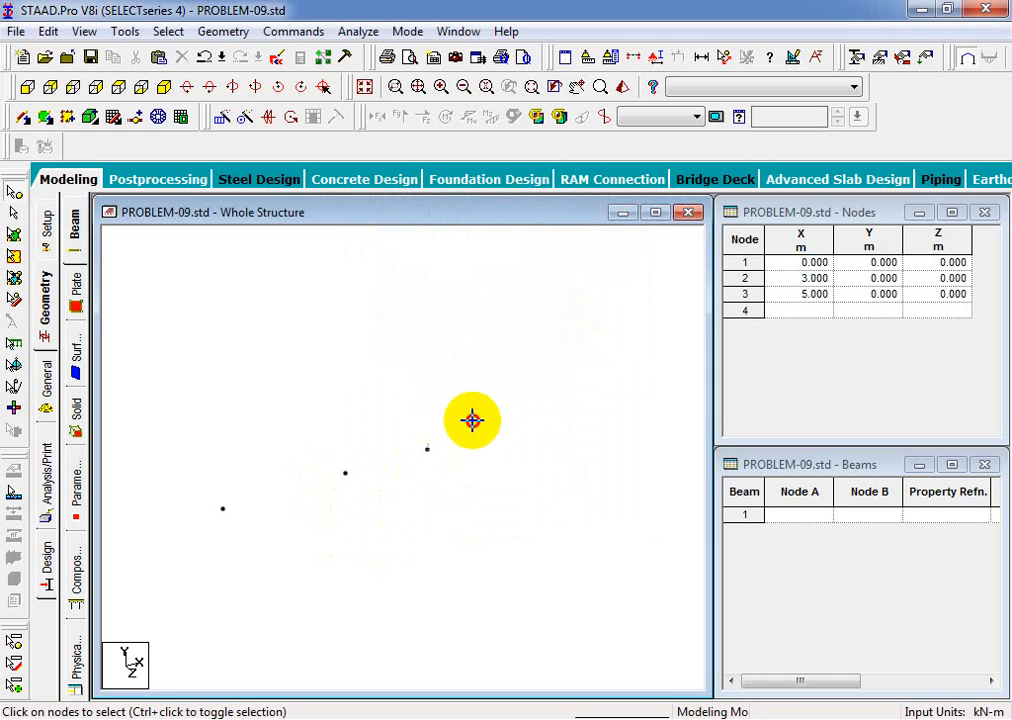
Check the frame dimensions in the PDF drawing, then copy all three nodes and paste them 3 m along Z.
left_click_drag(472, 420, 193, 600)
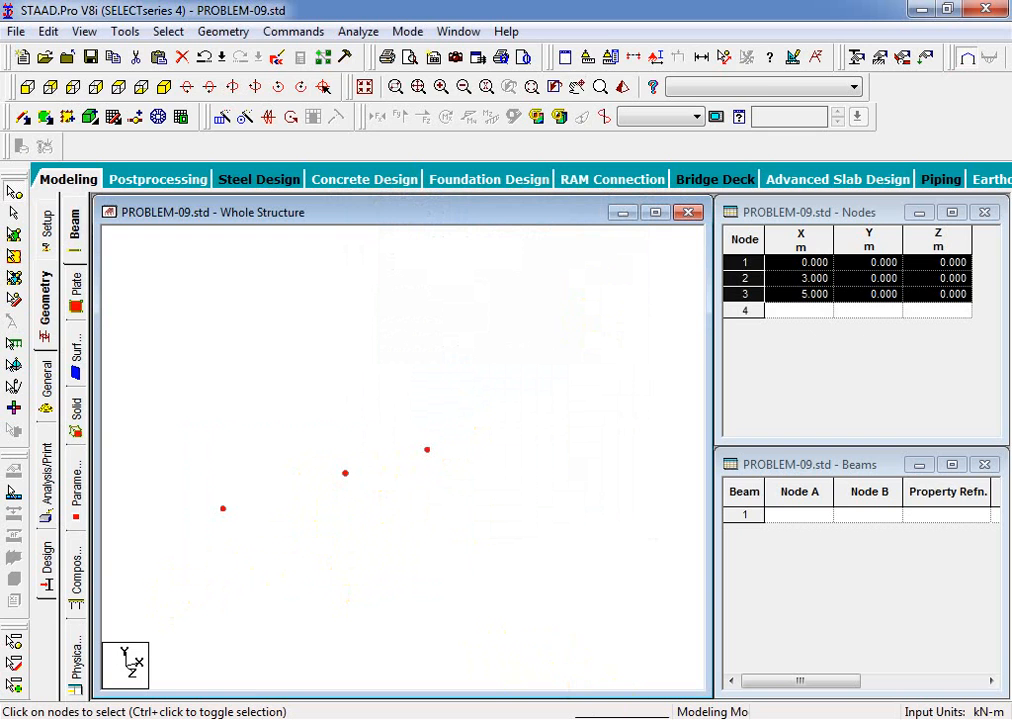
key("alt+Tab")
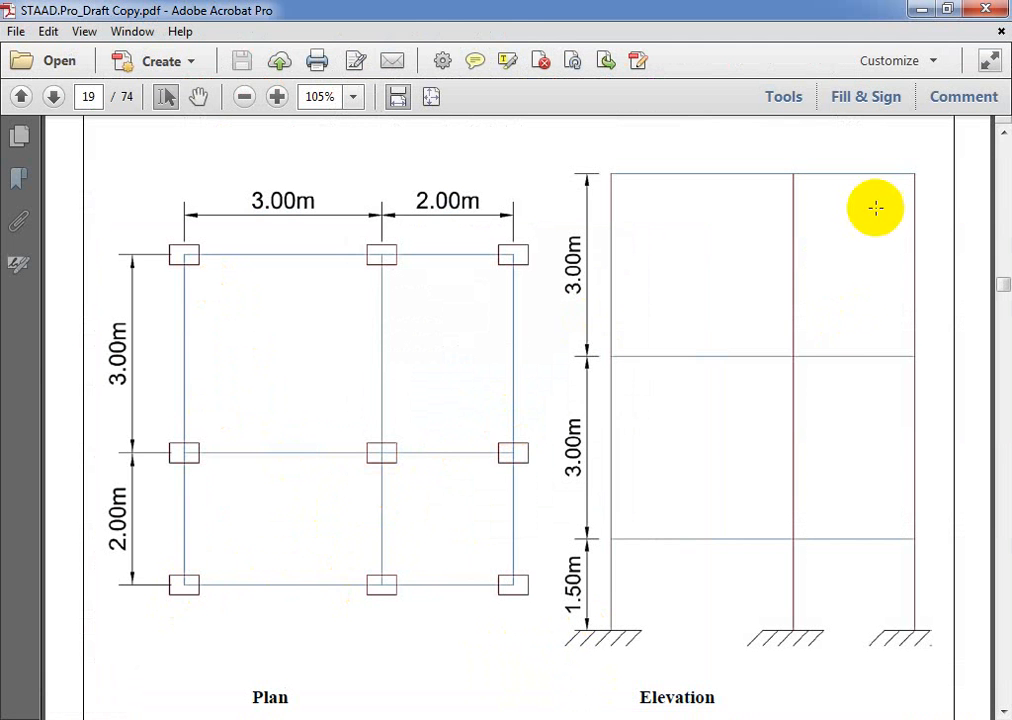
left_click(918, 12)
right_click(366, 472)
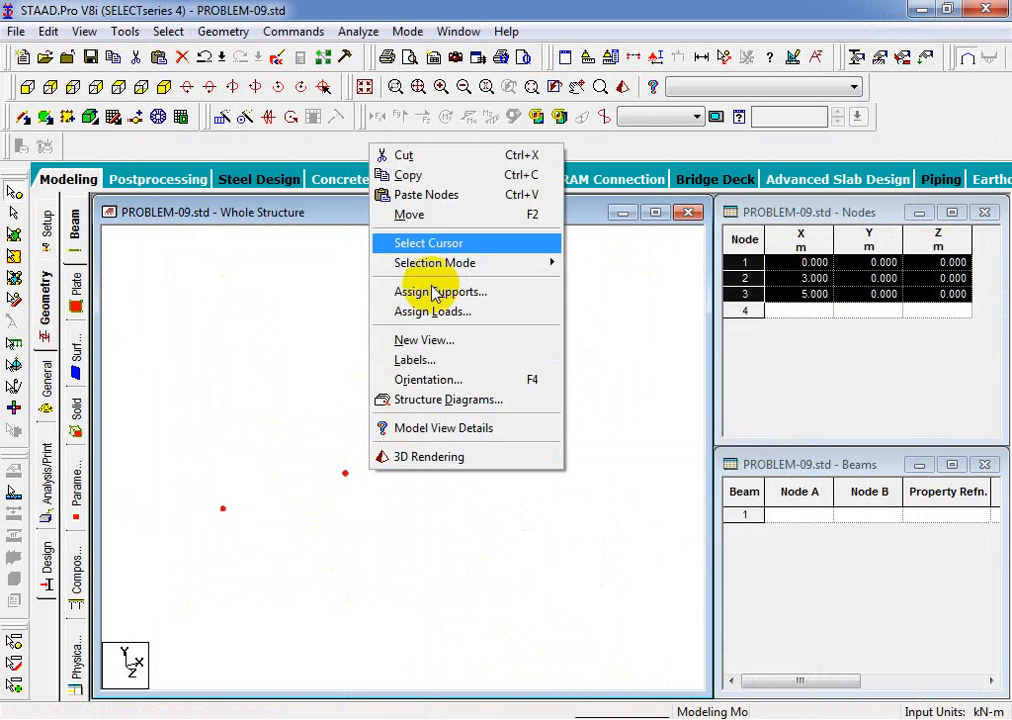
left_click(430, 176)
right_click(481, 258)
left_click(508, 315)
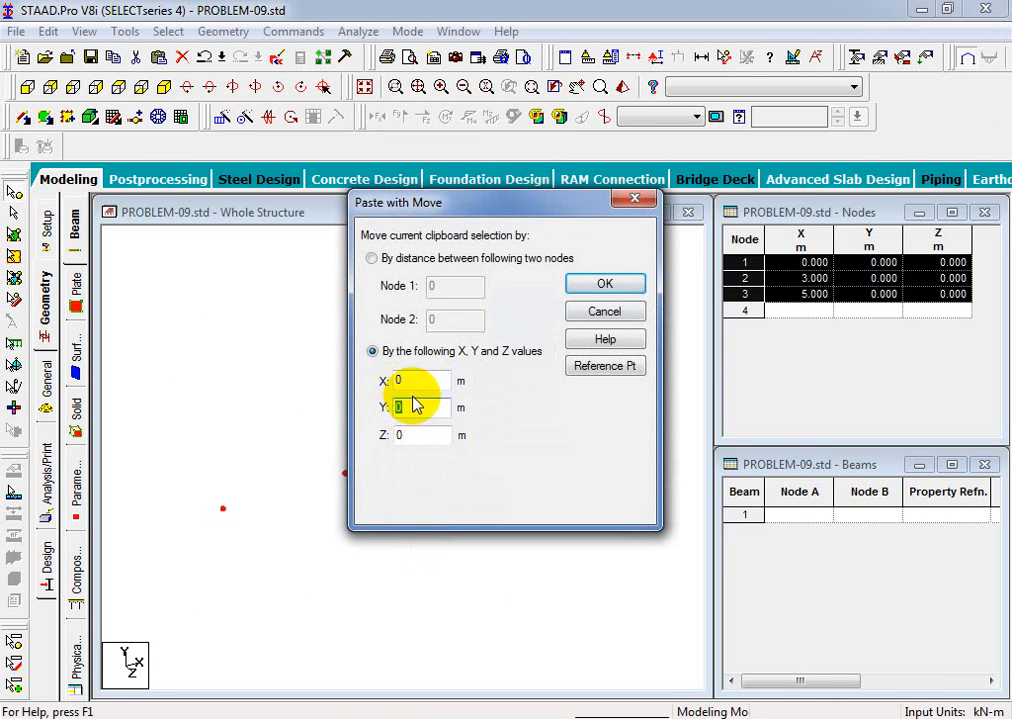
double_click(386, 437)
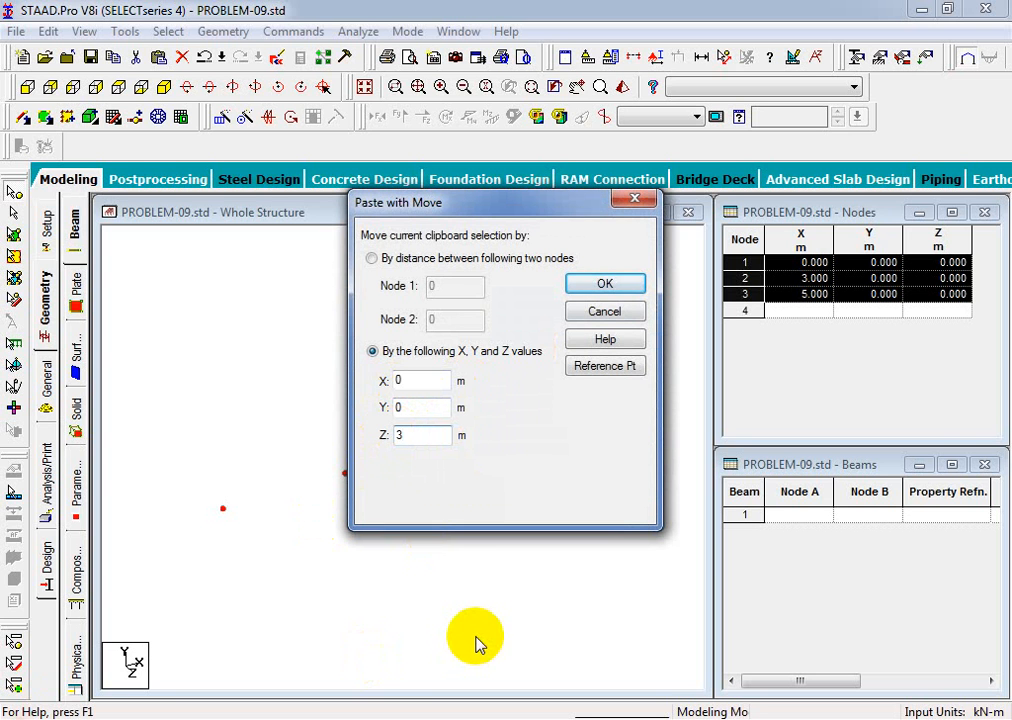
left_click(605, 285)
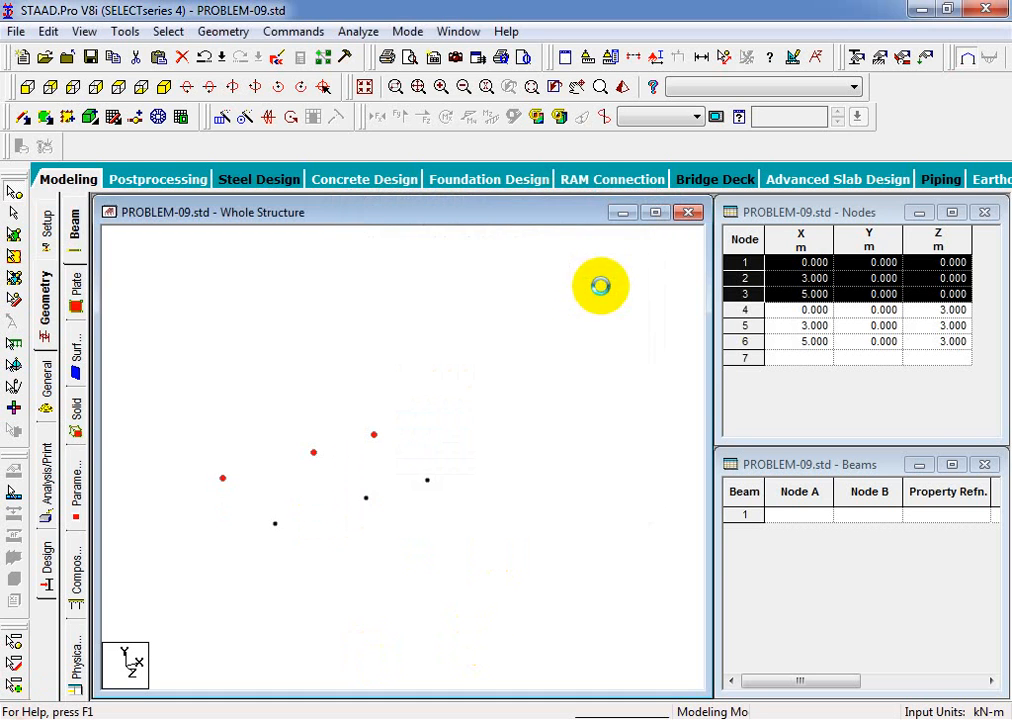
Paste another row of nodes 2 m along Z from the three nodes at Z = 3 m.
left_click_drag(450, 477, 275, 620)
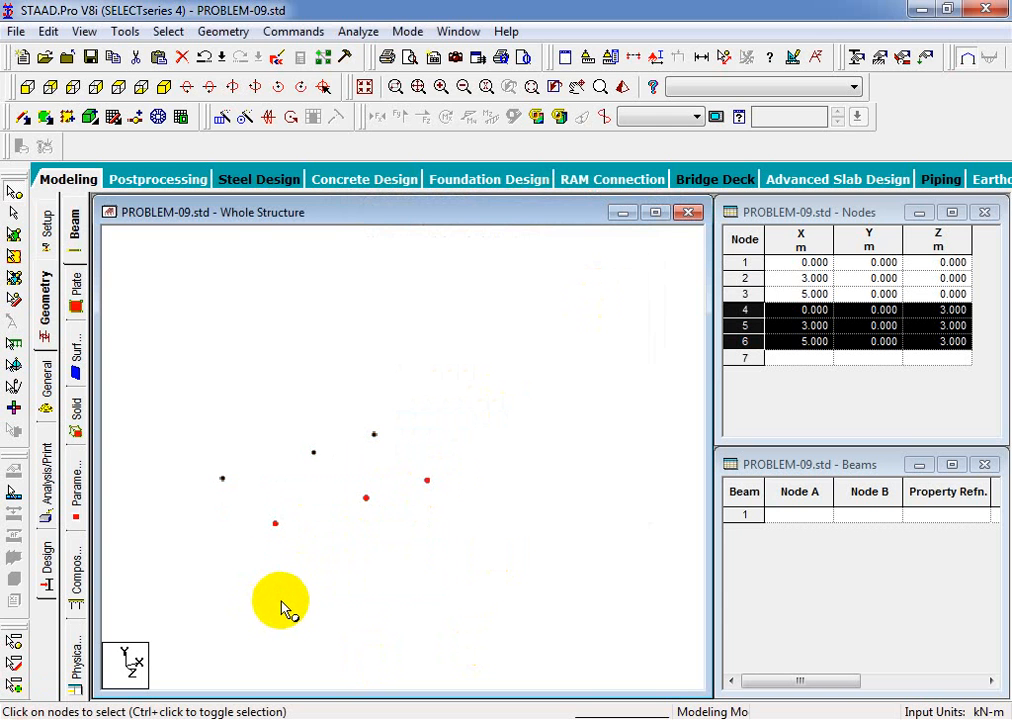
key("ctrl+v")
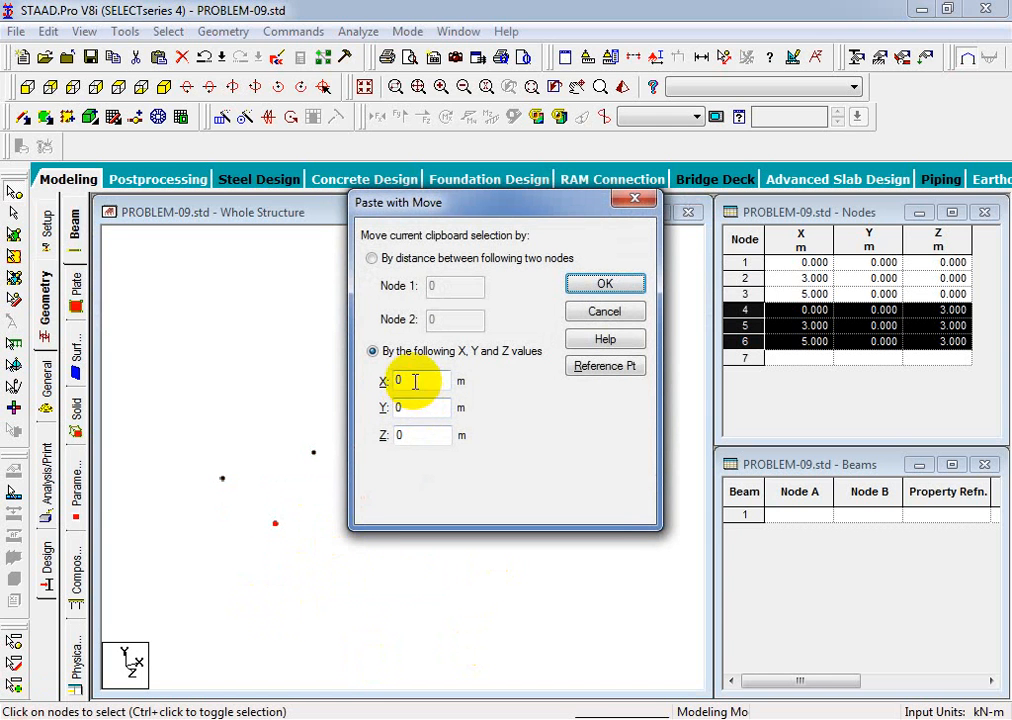
double_click(408, 434)
type("2")
left_click(605, 284)
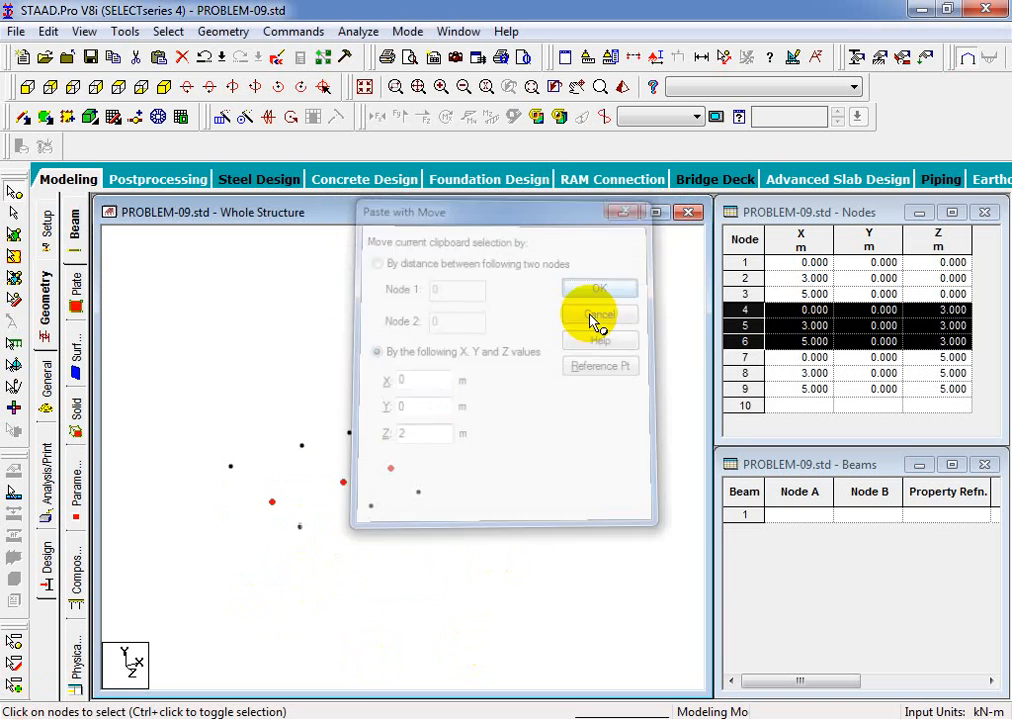
Add beams along the X direction connecting the nodes in each of the three rows.
middle_click_drag(304, 501, 344, 530)
scroll(367, 533, "up", 2)
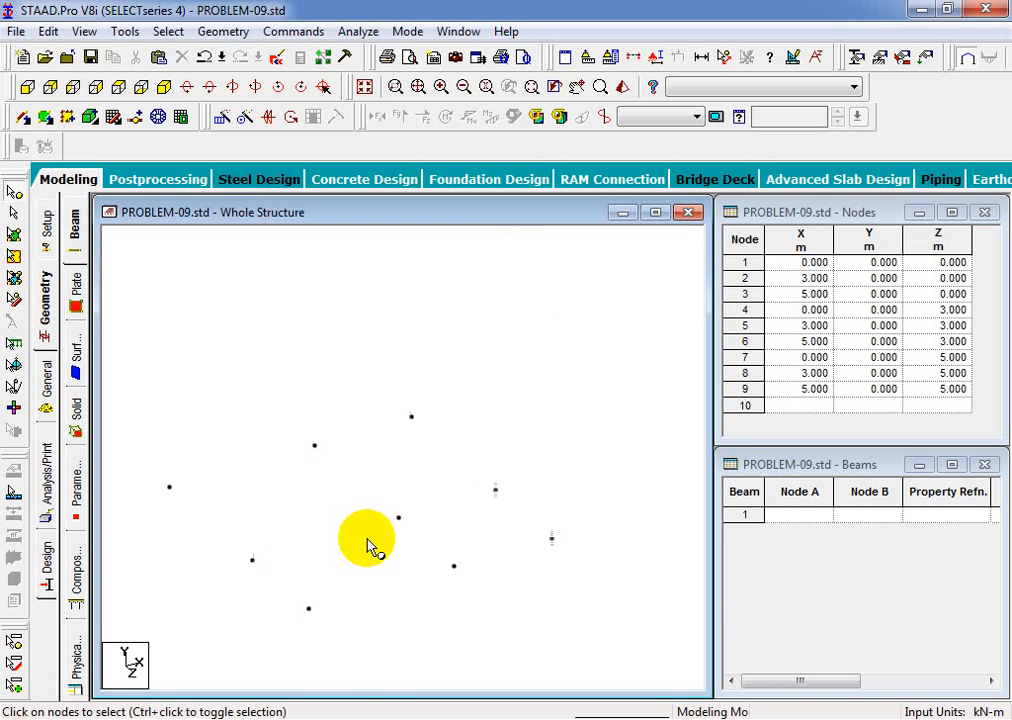
middle_click_drag(426, 595, 443, 526)
scroll(398, 497, "up", 1)
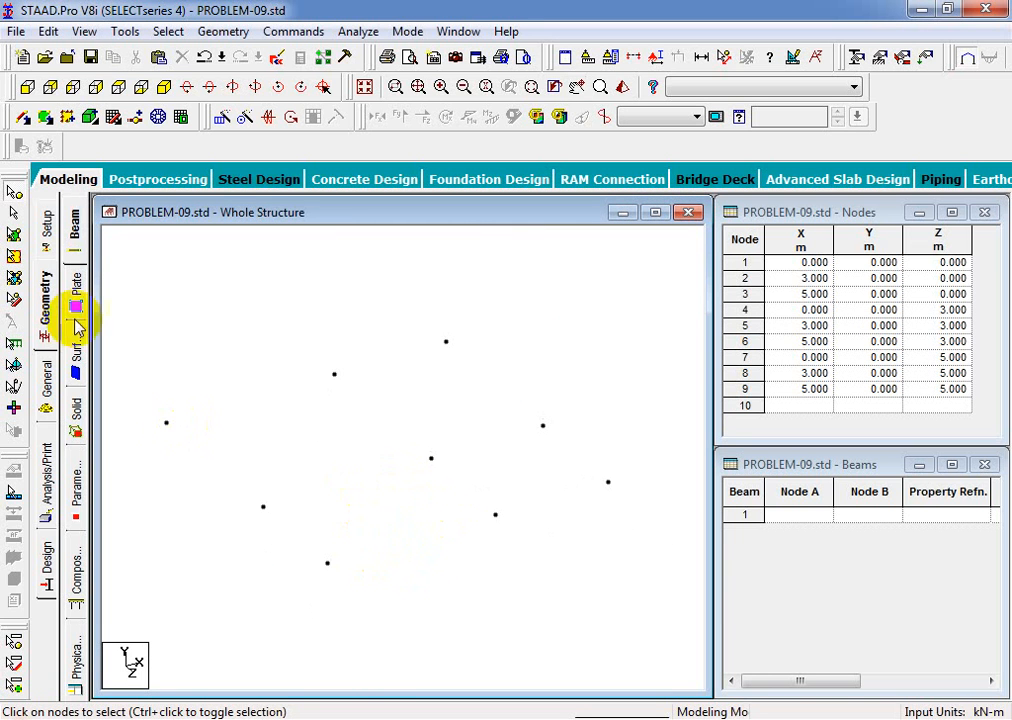
left_click(23, 118)
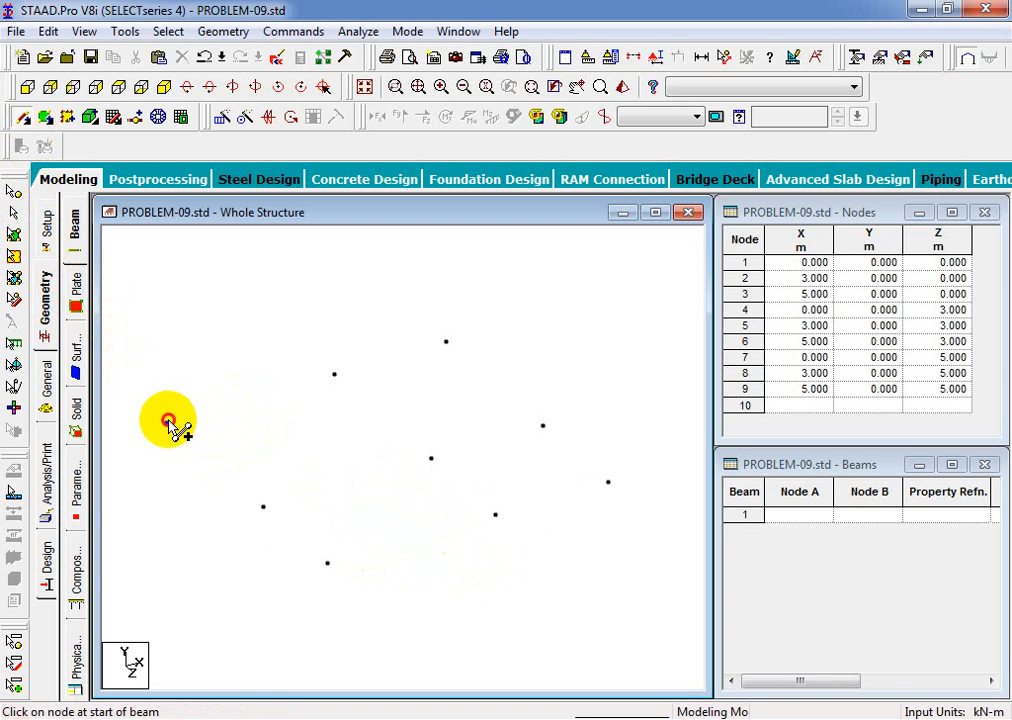
mouse_move(168, 421)
left_mouse_down()
mouse_move(357, 382)
mouse_move(339, 372)
mouse_move(429, 368)
mouse_move(446, 341)
left_mouse_up()
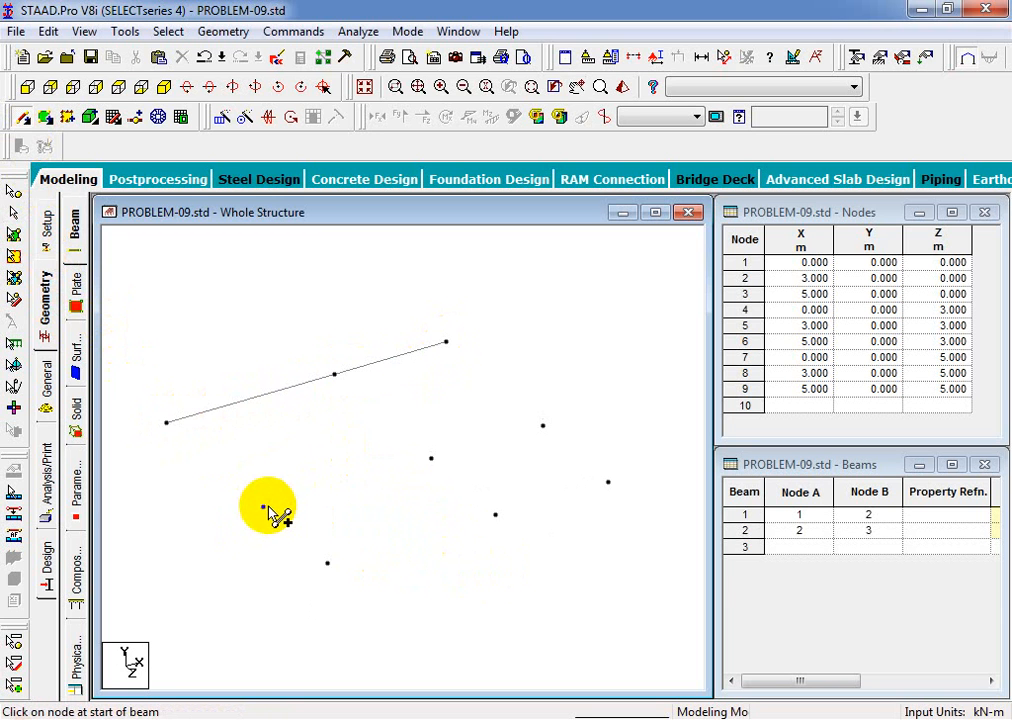
left_click_drag(265, 508, 433, 460)
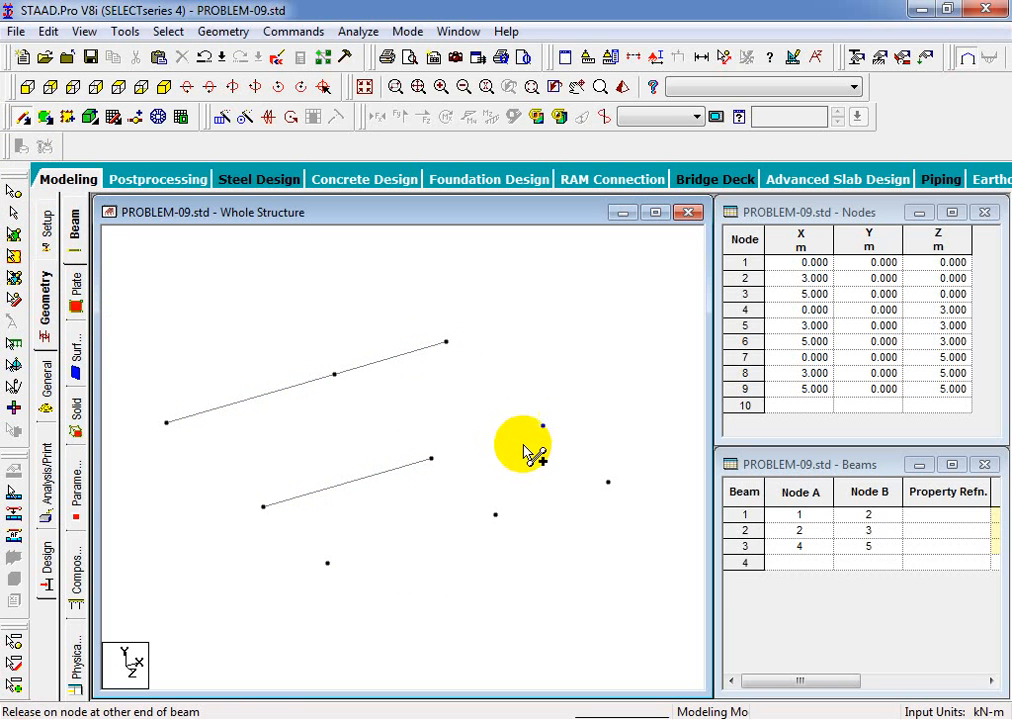
left_click_drag(527, 452, 542, 424)
left_click_drag(328, 564, 608, 483)
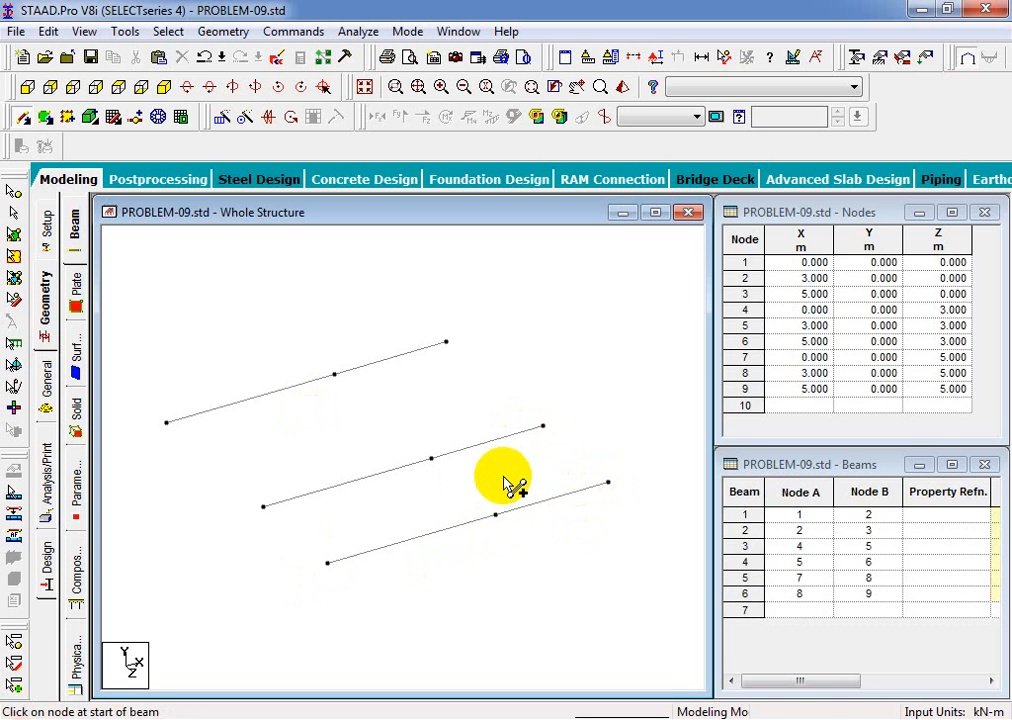
Add beams along the Z direction connecting the nodes at X = 0, 3 and 5 m to close the base grid.
left_click_drag(168, 425, 264, 511)
left_click_drag(329, 563, 329, 565)
left_click_drag(336, 375, 496, 515)
left_click(583, 413)
left_click_drag(446, 343, 543, 425)
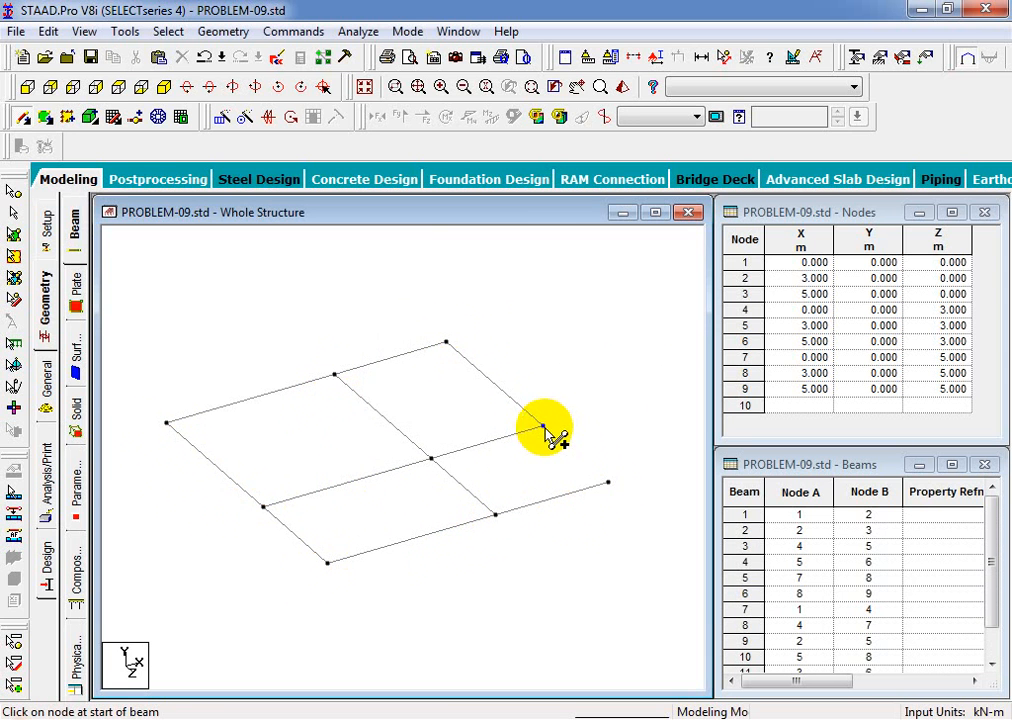
mouse_move(608, 482)
left_mouse_down()
mouse_move(618, 484)
mouse_move(609, 482)
left_mouse_up()
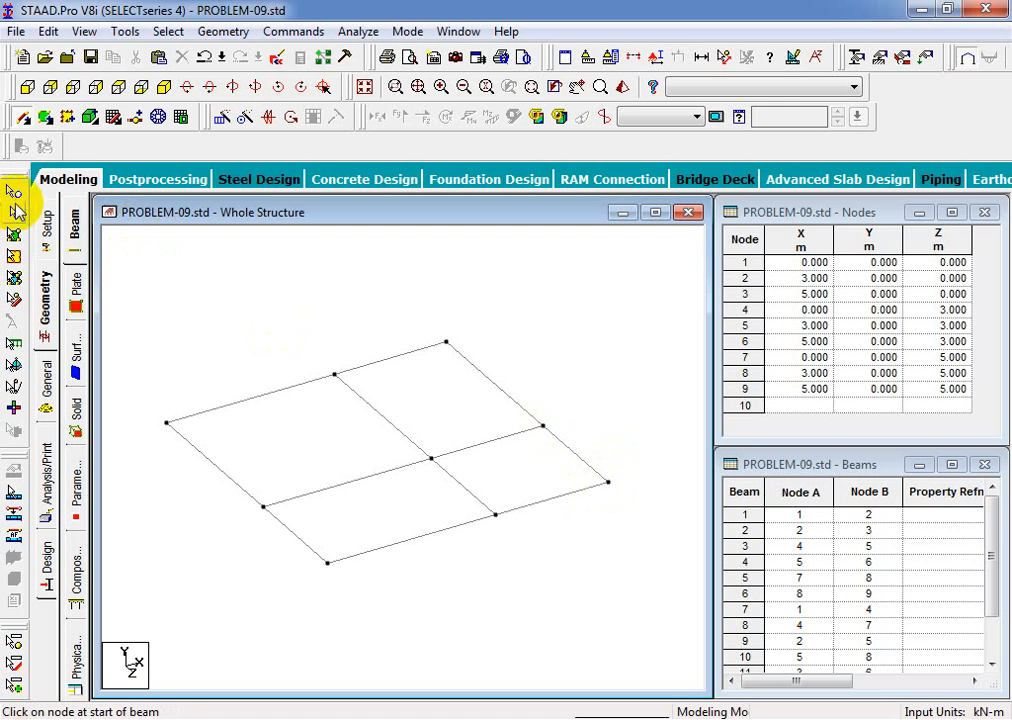
Select all beams of the base grid and start the Translational Repeat command on them.
left_click(14, 212)
scroll(365, 590, "up", 1)
scroll(365, 590, "down", 2)
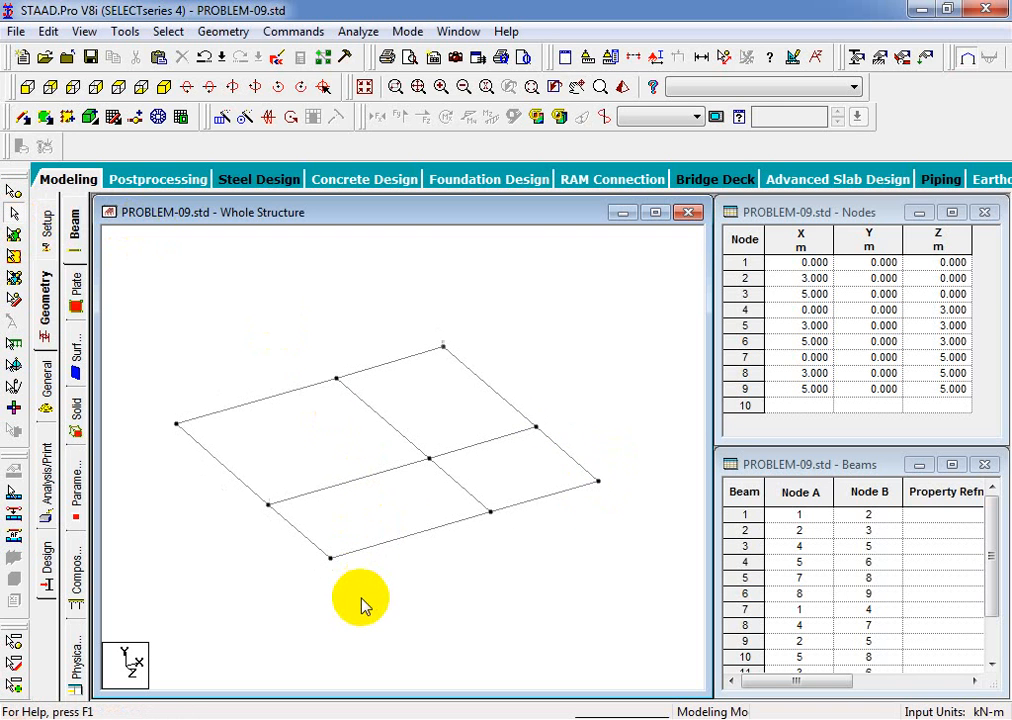
left_click_drag(640, 318, 141, 643)
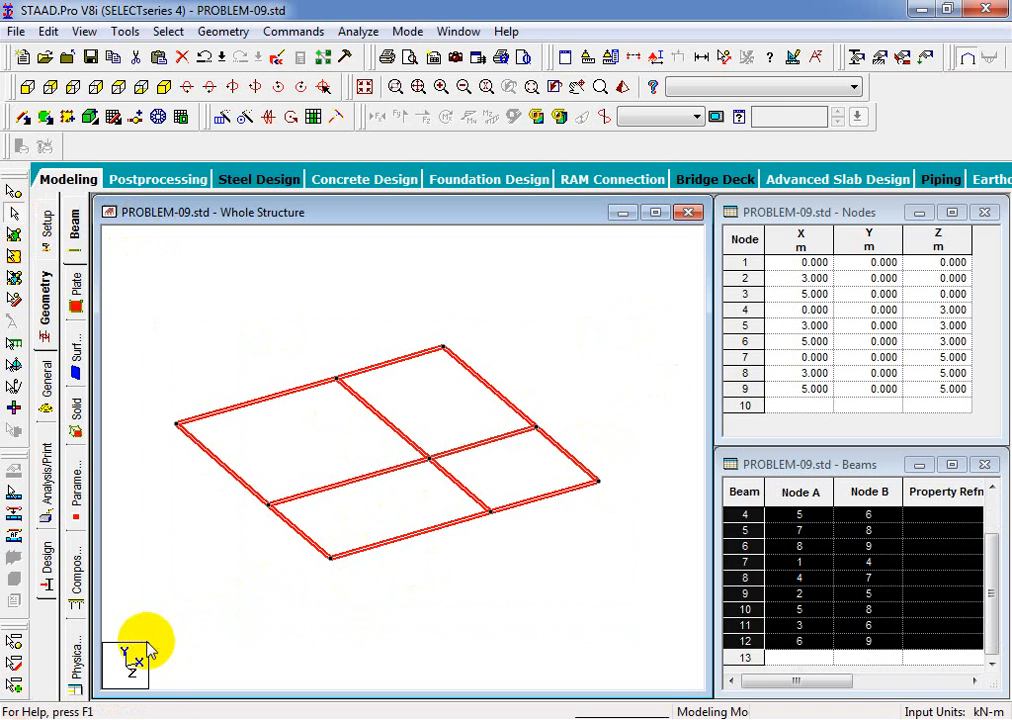
middle_click_drag(373, 481, 390, 548)
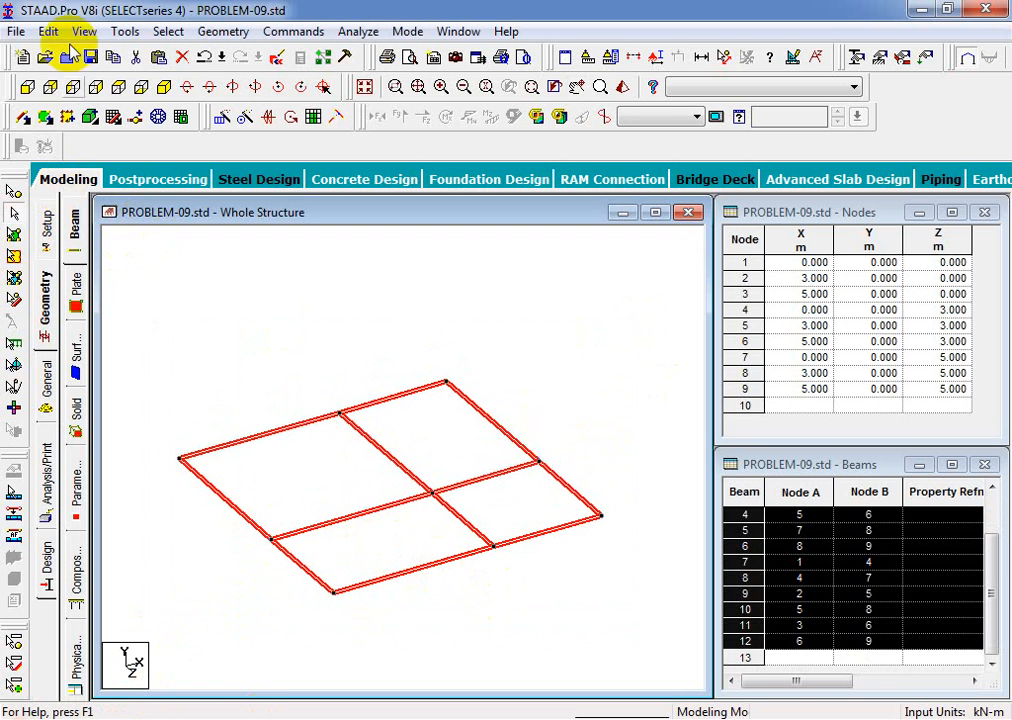
left_click(125, 31)
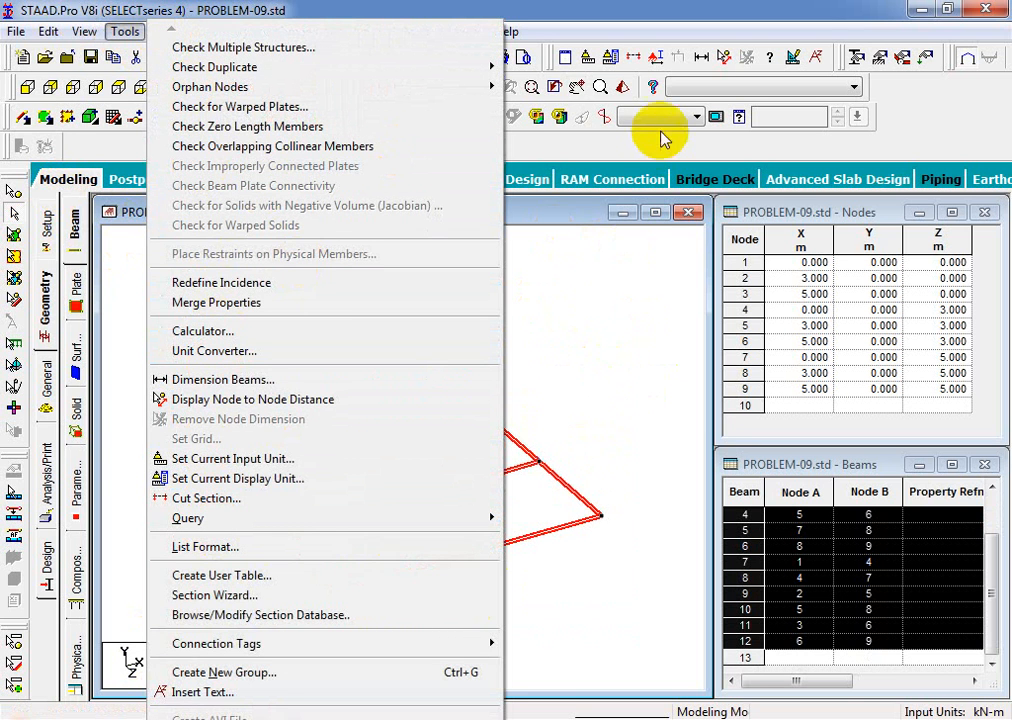
left_click(558, 143)
left_click(222, 31)
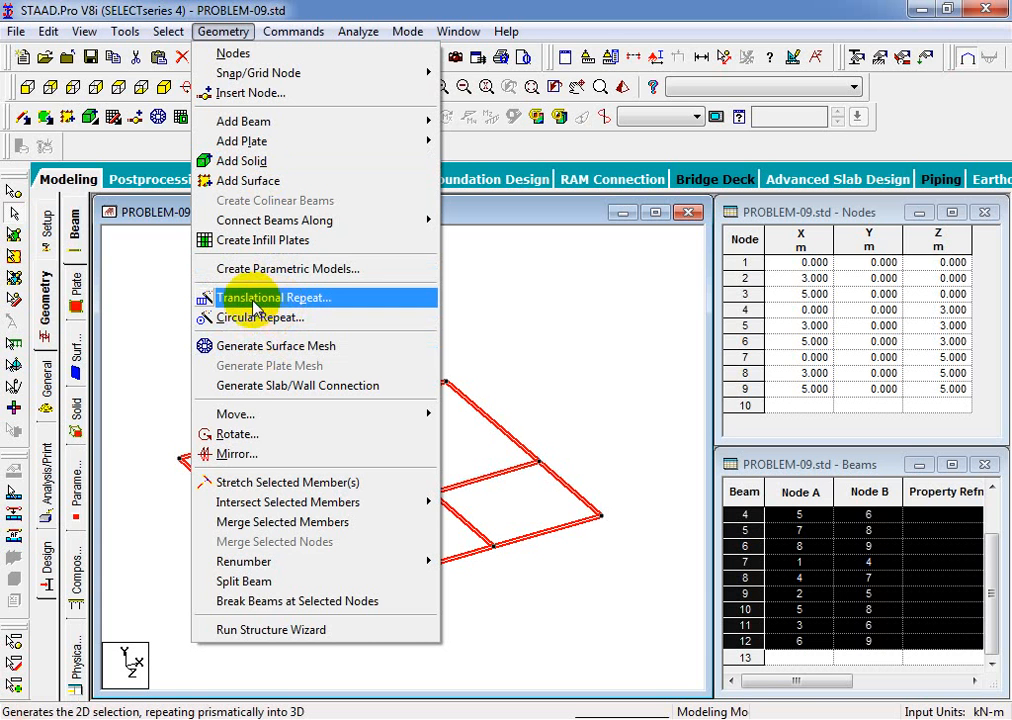
left_click(166, 158)
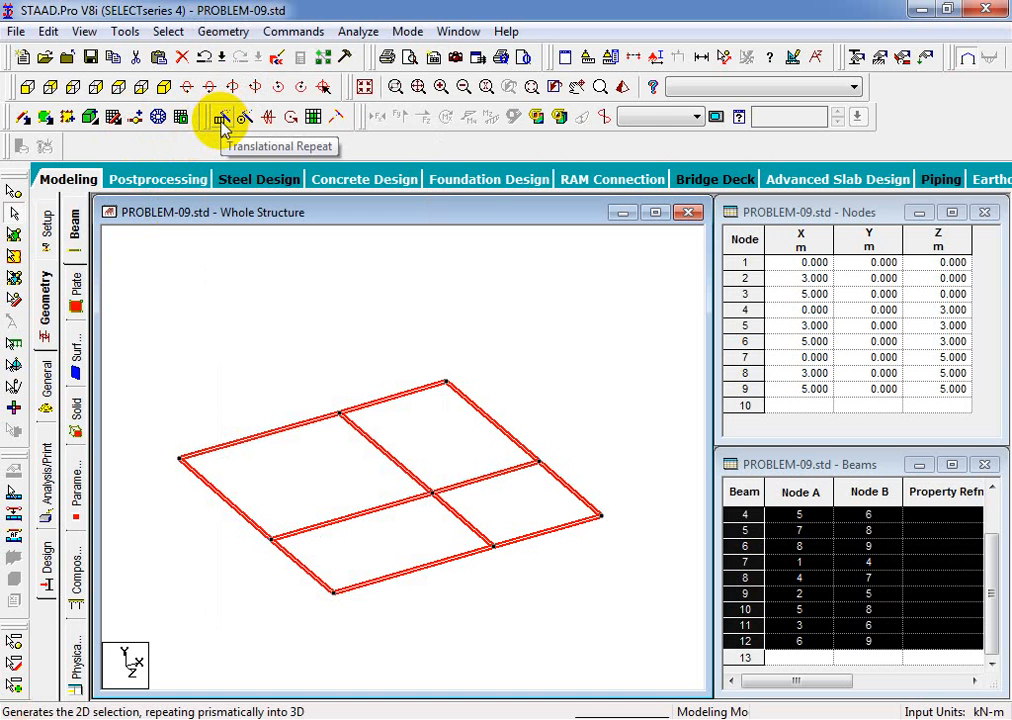
left_click(290, 31)
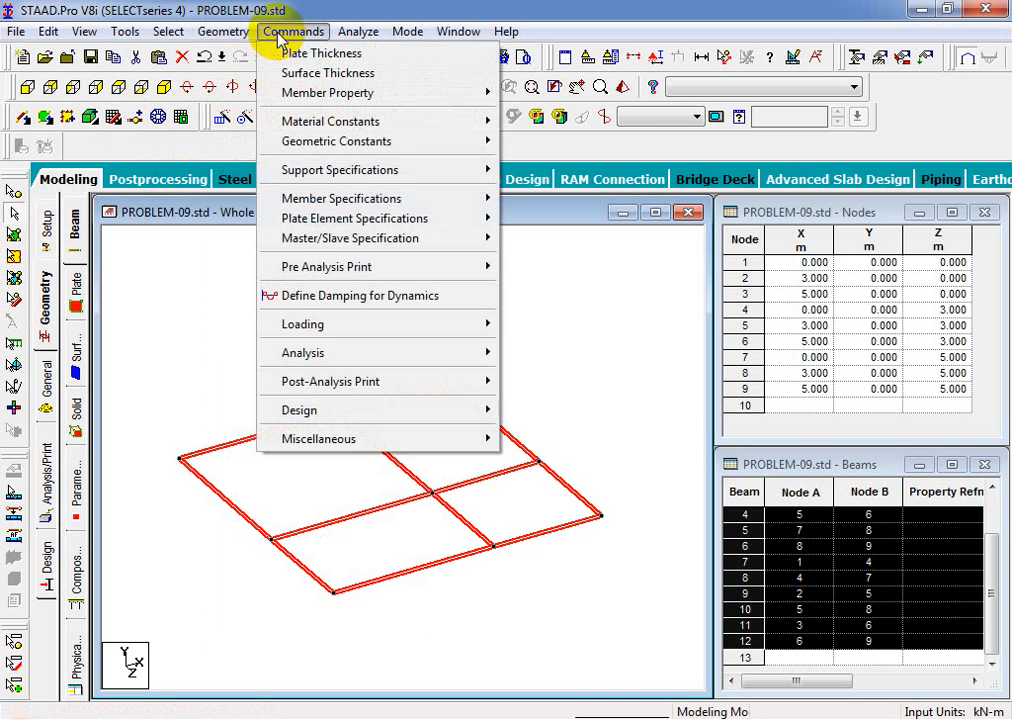
mouse_move(223, 31)
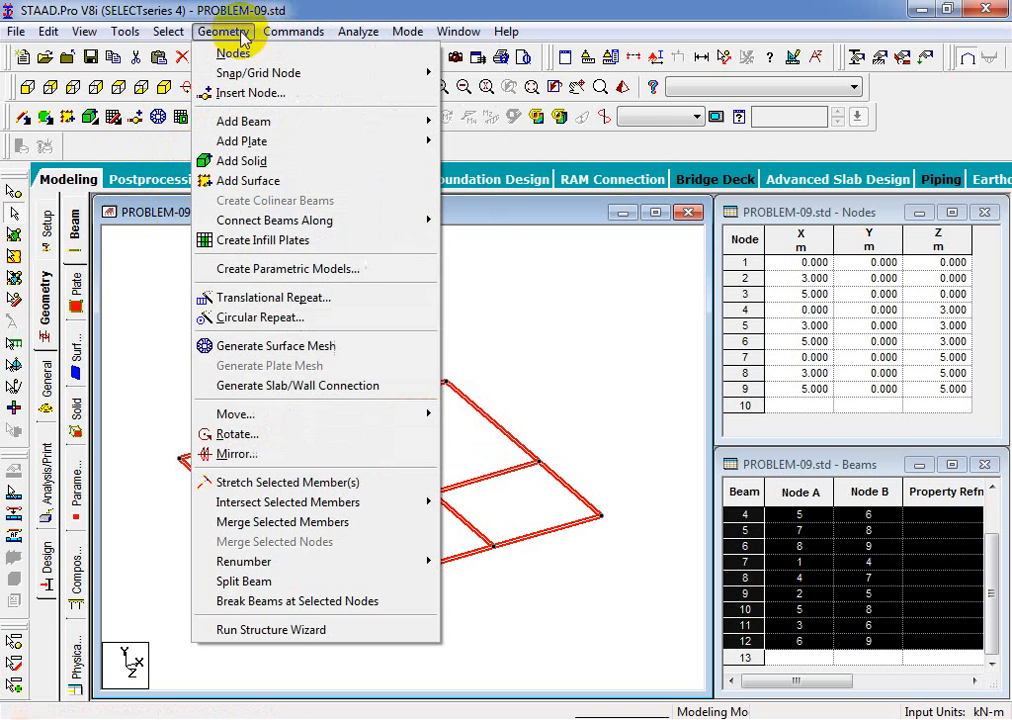
left_click(236, 300)
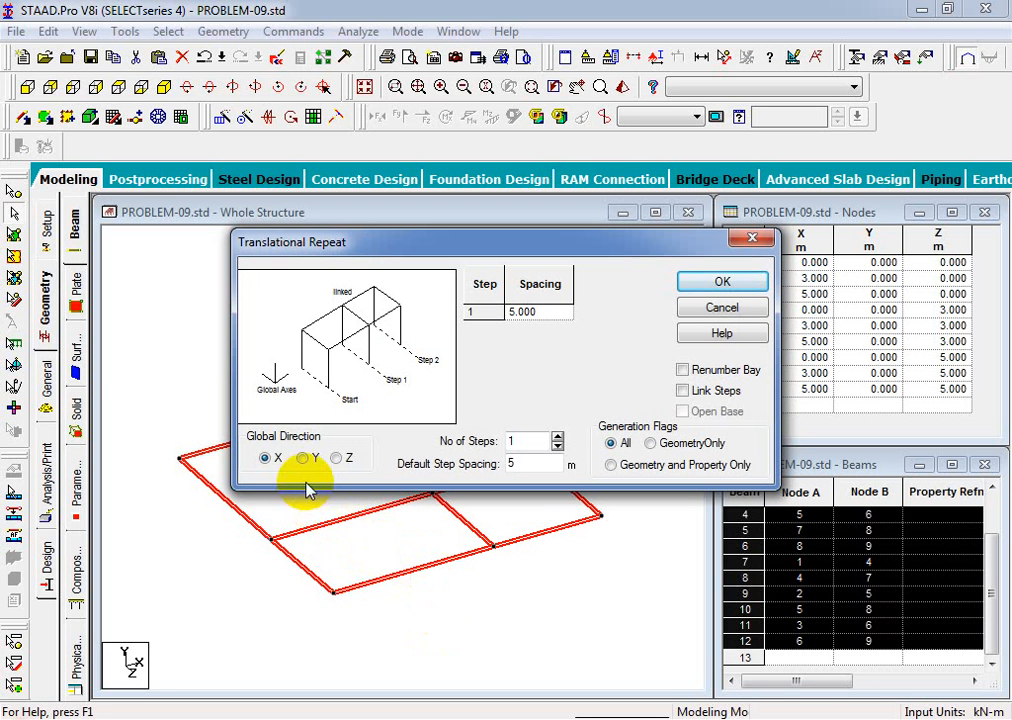
Repeat the base grid in the Y direction in 3 unlinked steps, spaced 1.5 m for the first and 3 m for the others.
left_click(304, 460)
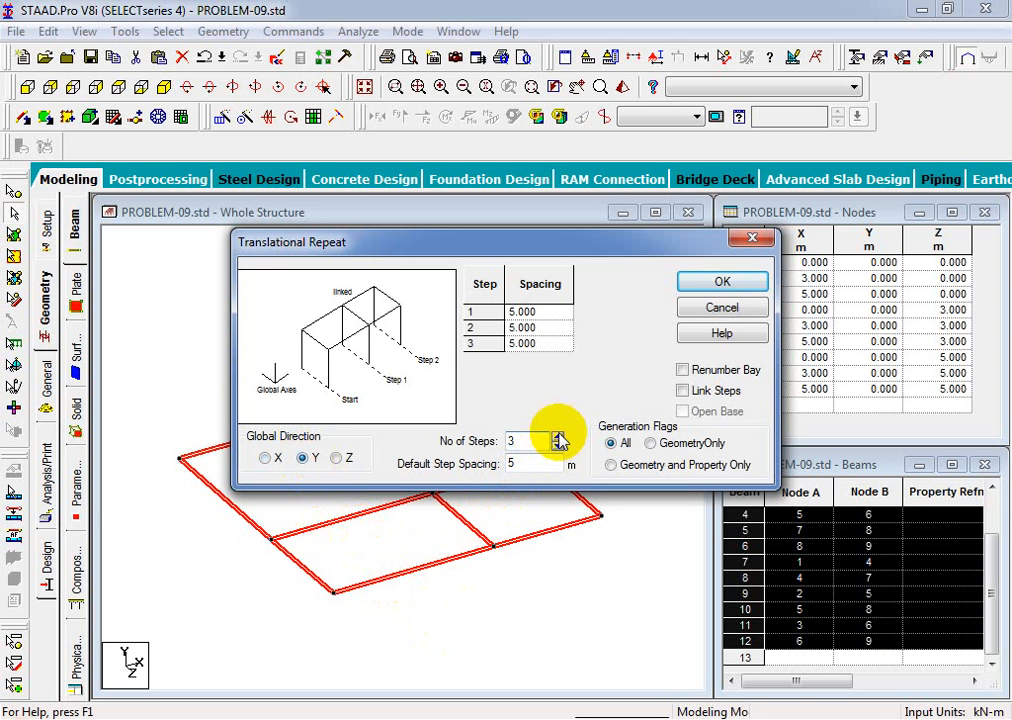
double_click(521, 464)
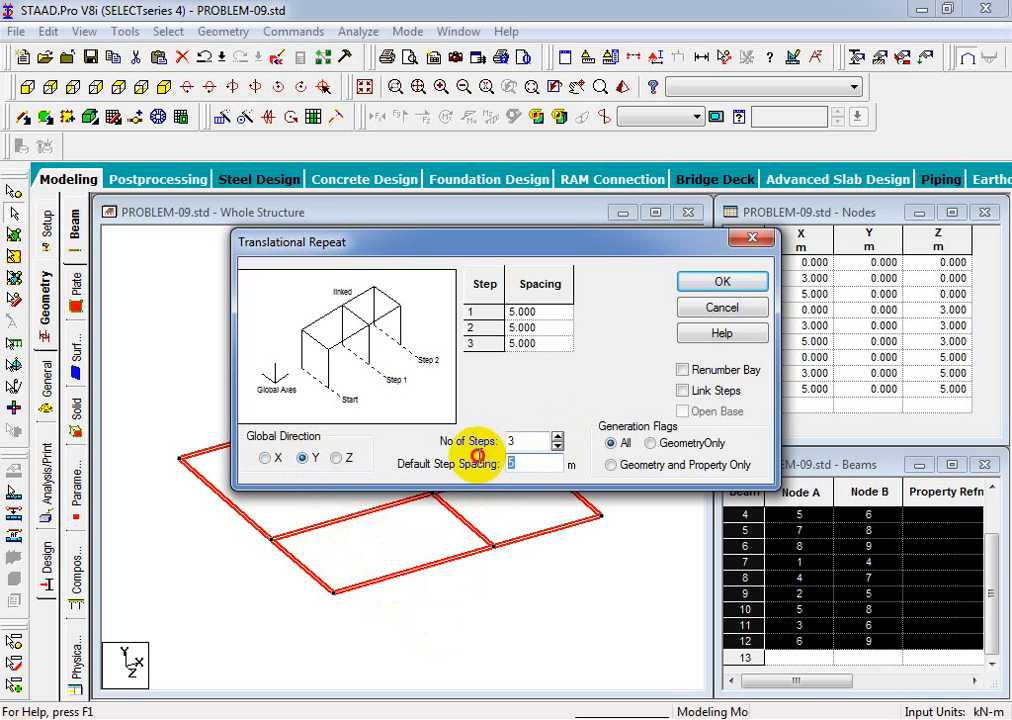
left_click(532, 441)
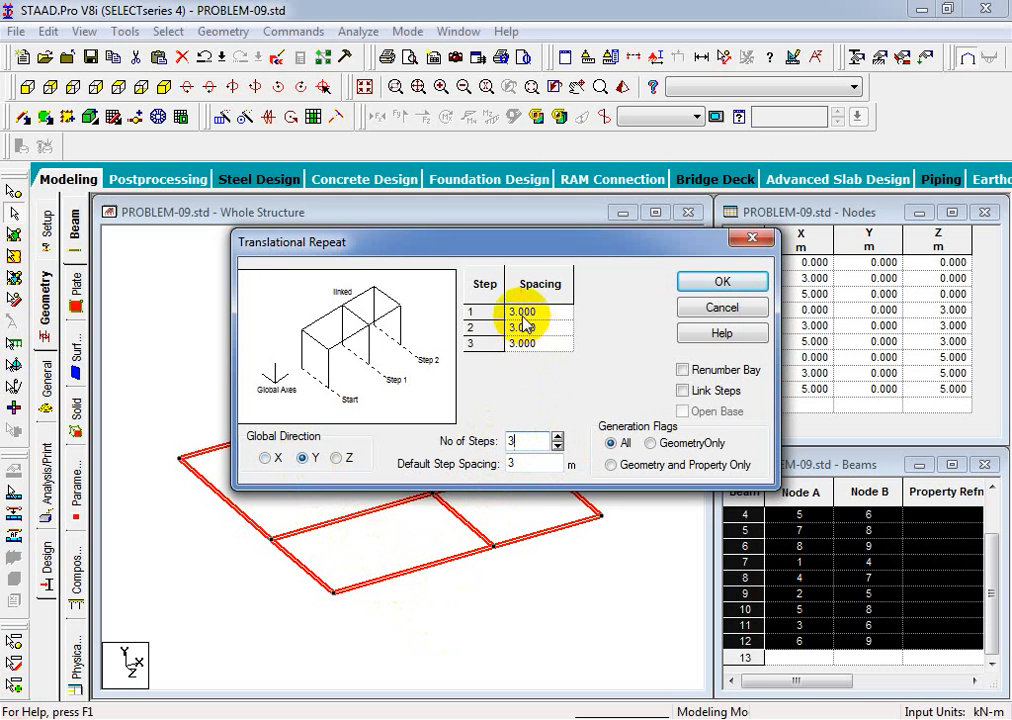
left_click(522, 315)
left_click(466, 309)
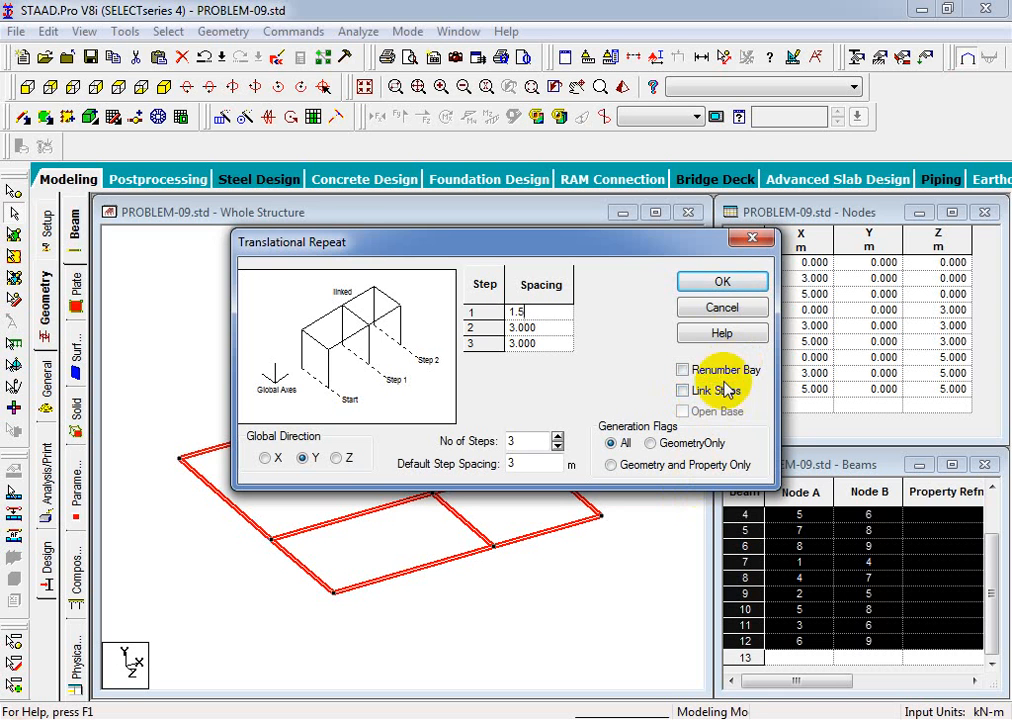
left_click(522, 441)
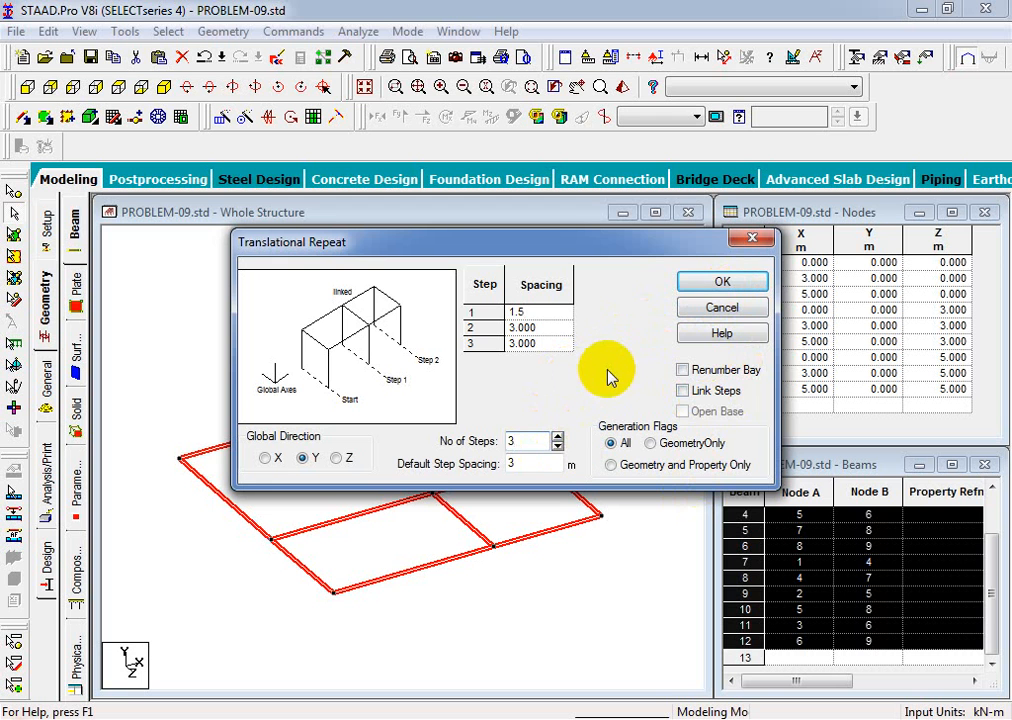
left_click(720, 281)
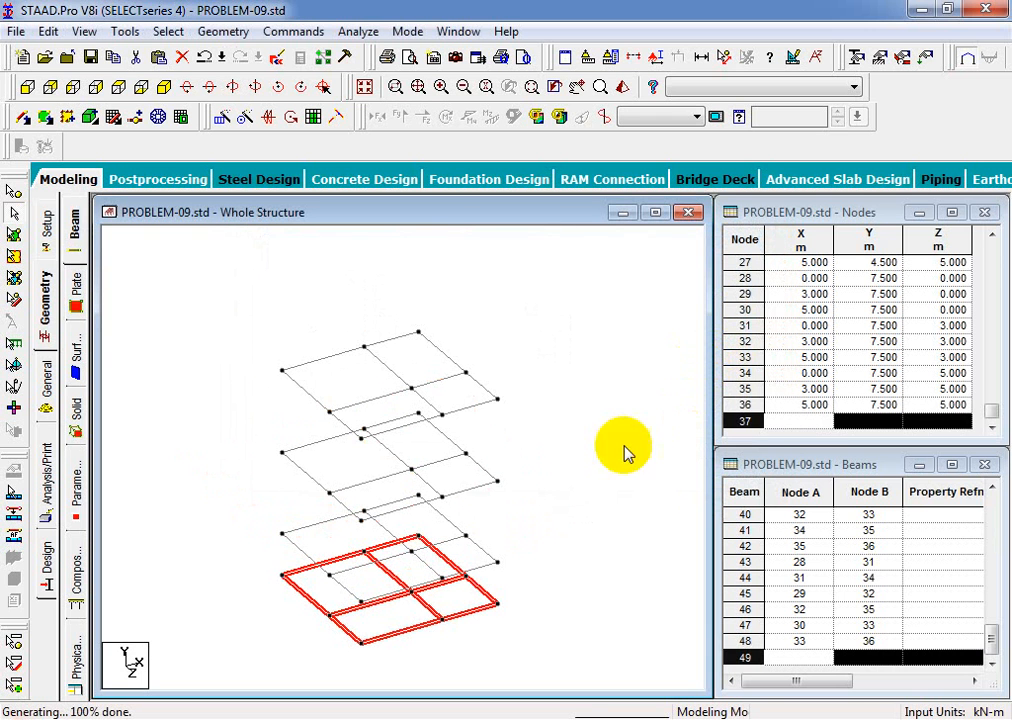
Clear the selection and add column beams from the base node at X = 0, Z = 0 up through each level to the top.
middle_click_drag(560, 502, 565, 506)
left_click(565, 521)
middle_click_drag(566, 584, 567, 586)
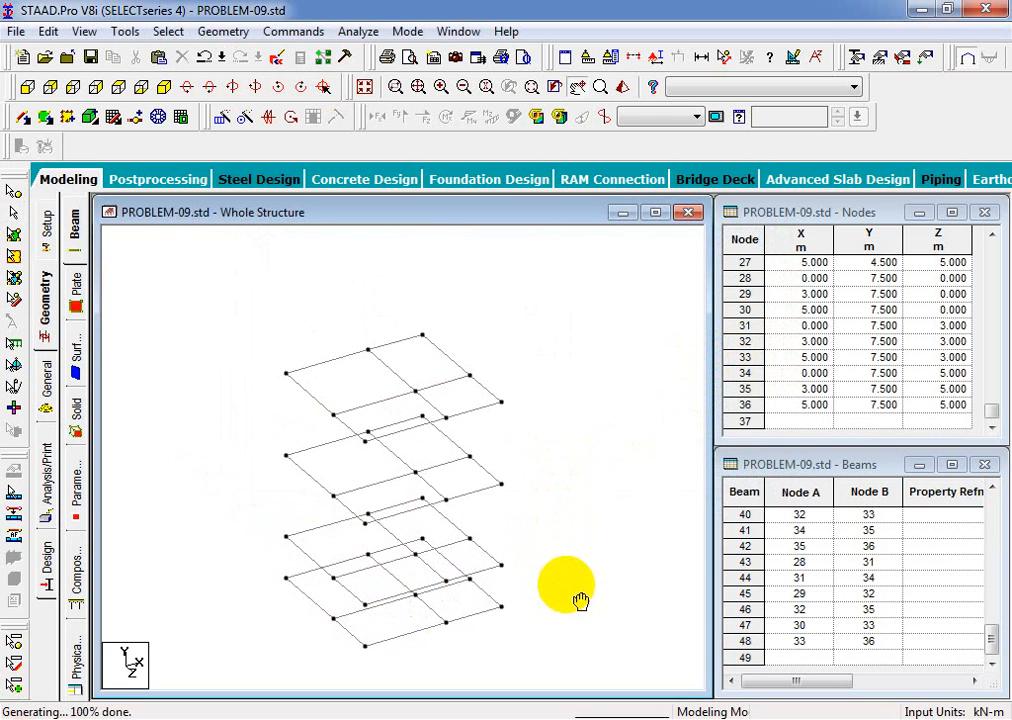
scroll(512, 612, "up", 1)
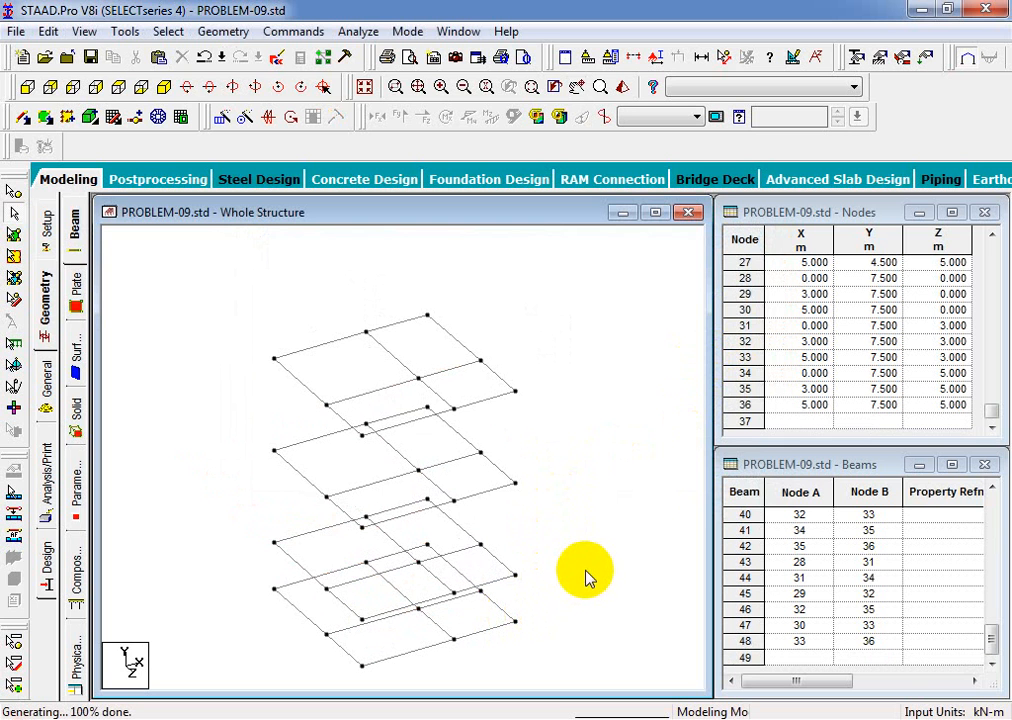
left_click(22, 118)
left_click_drag(274, 588, 275, 358)
Select the three column beams at X = 0, Z = 0 and copy them.
left_click(14, 190)
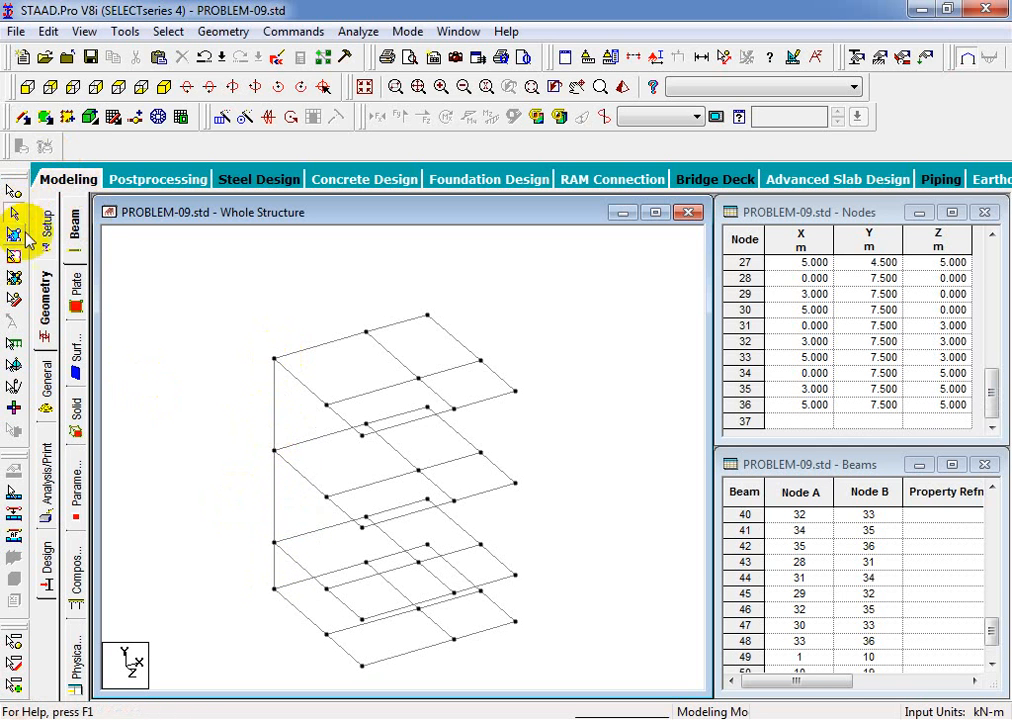
middle_click_drag(223, 458, 240, 442)
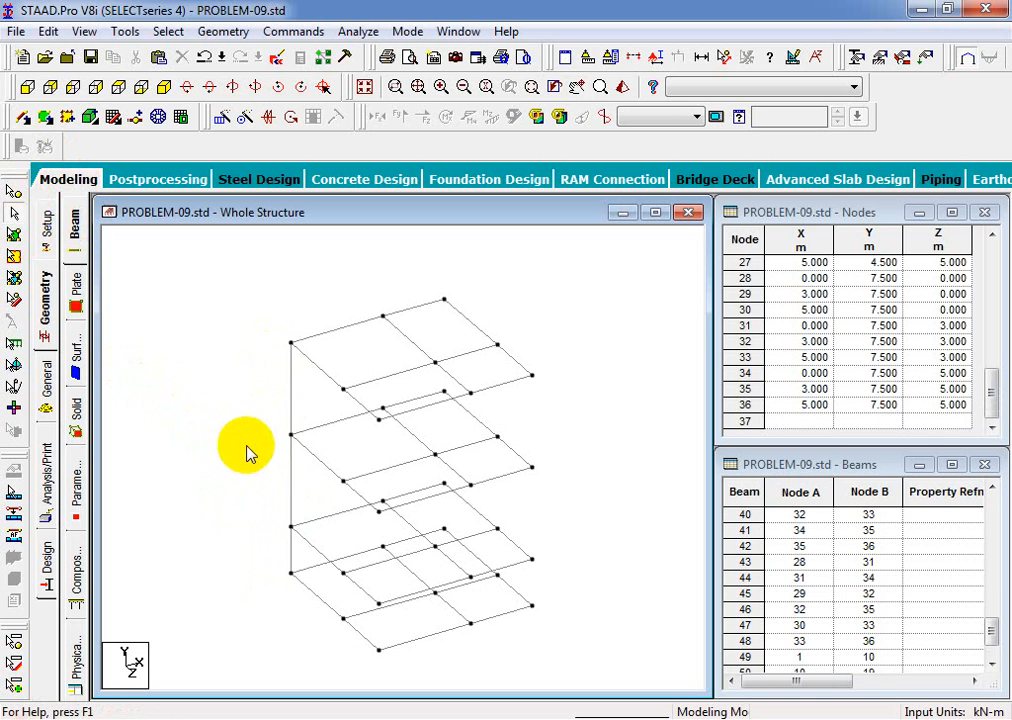
left_click_drag(269, 305, 303, 613)
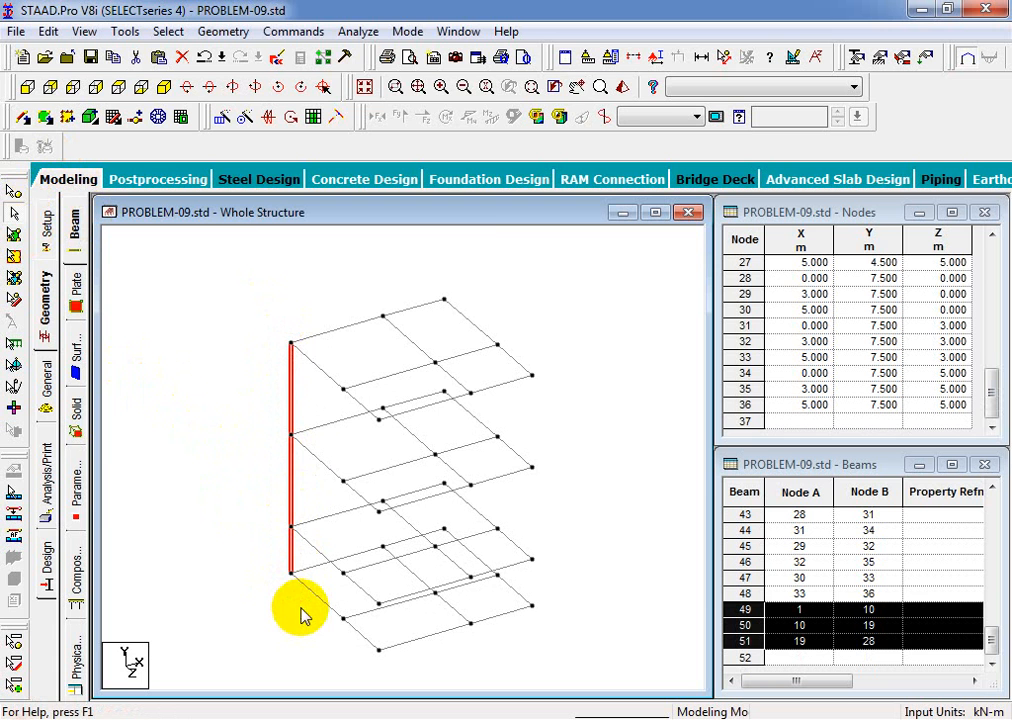
right_click(260, 520)
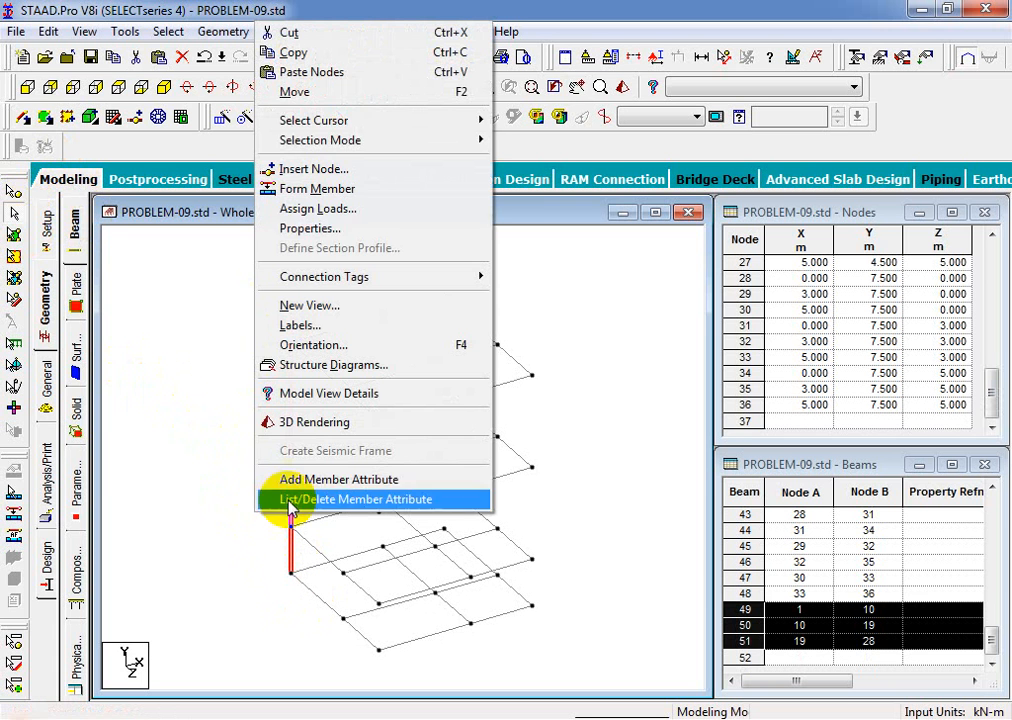
left_click(290, 52)
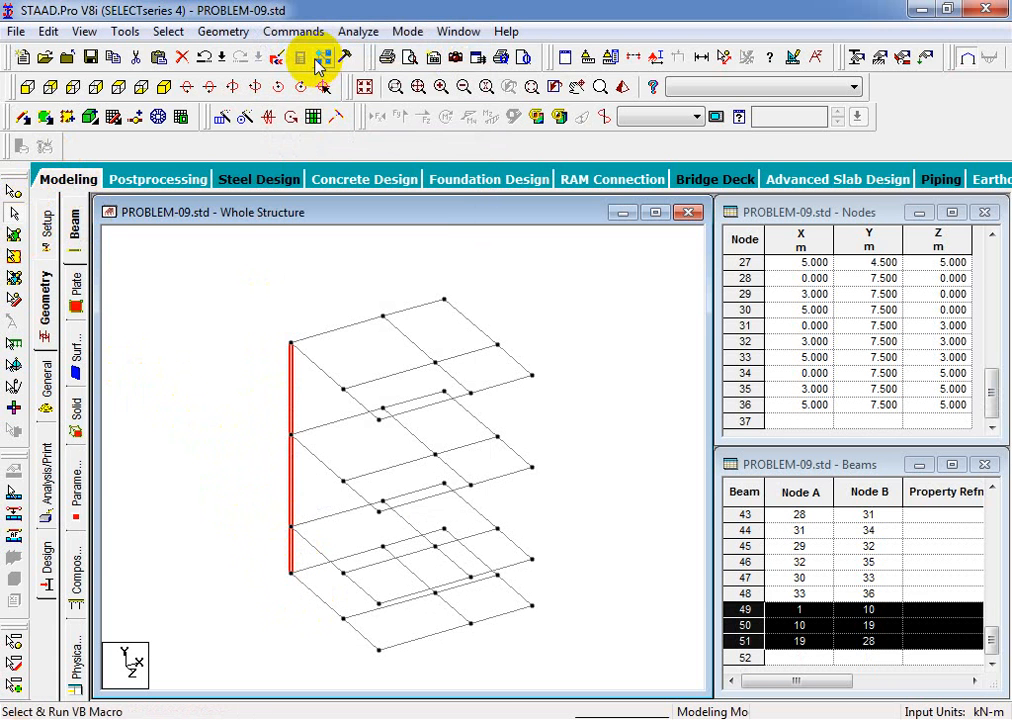
Start pasting the copied column beams with the column's base node as the reference point.
right_click(268, 277)
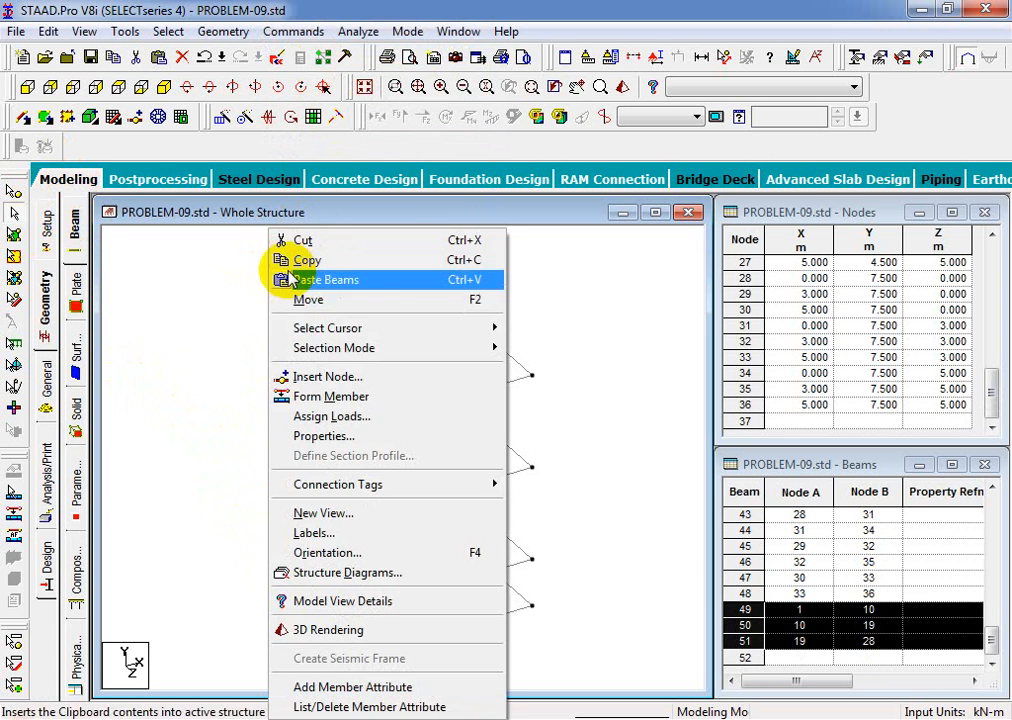
left_click(348, 283)
left_click_drag(429, 210, 690, 180)
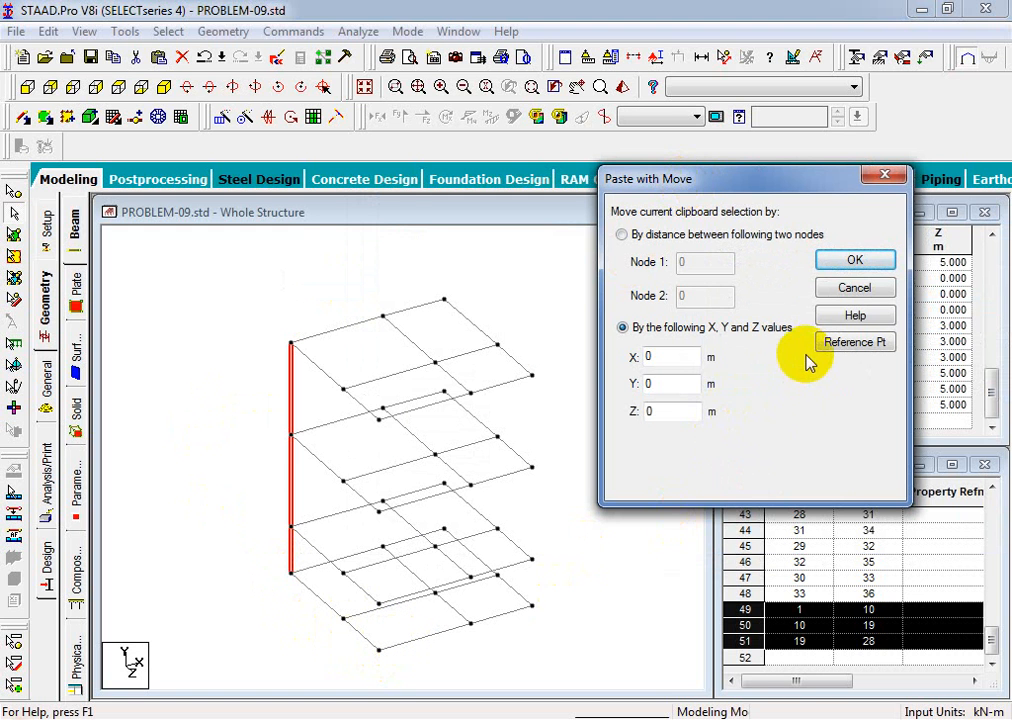
left_click(833, 344)
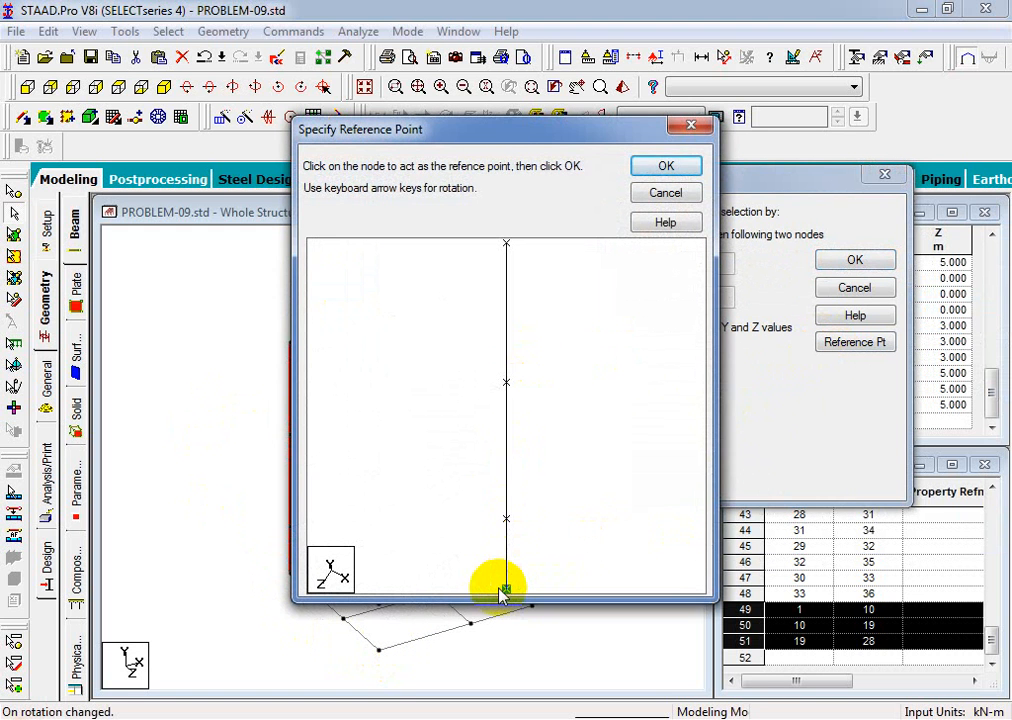
left_click_drag(440, 158, 750, 118)
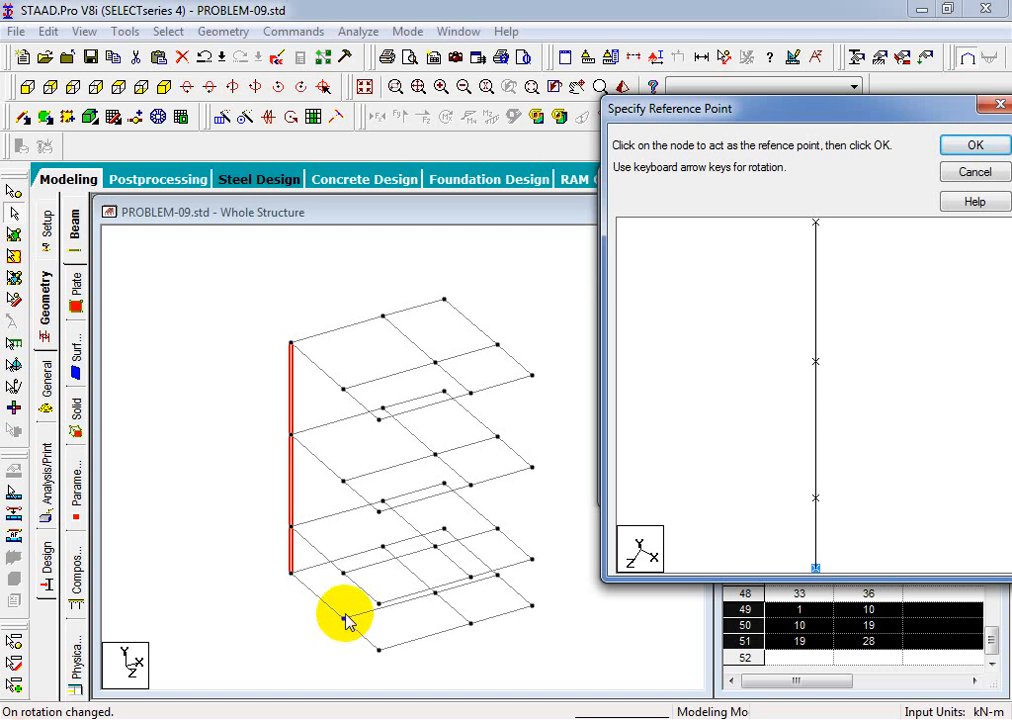
left_click(816, 569)
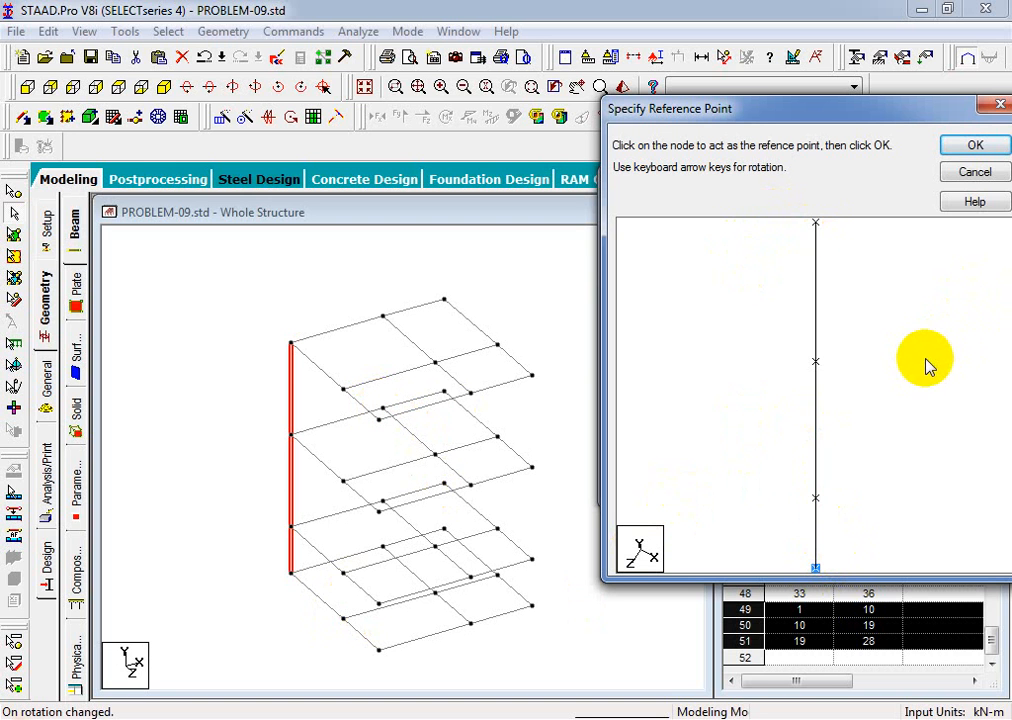
left_click(969, 148)
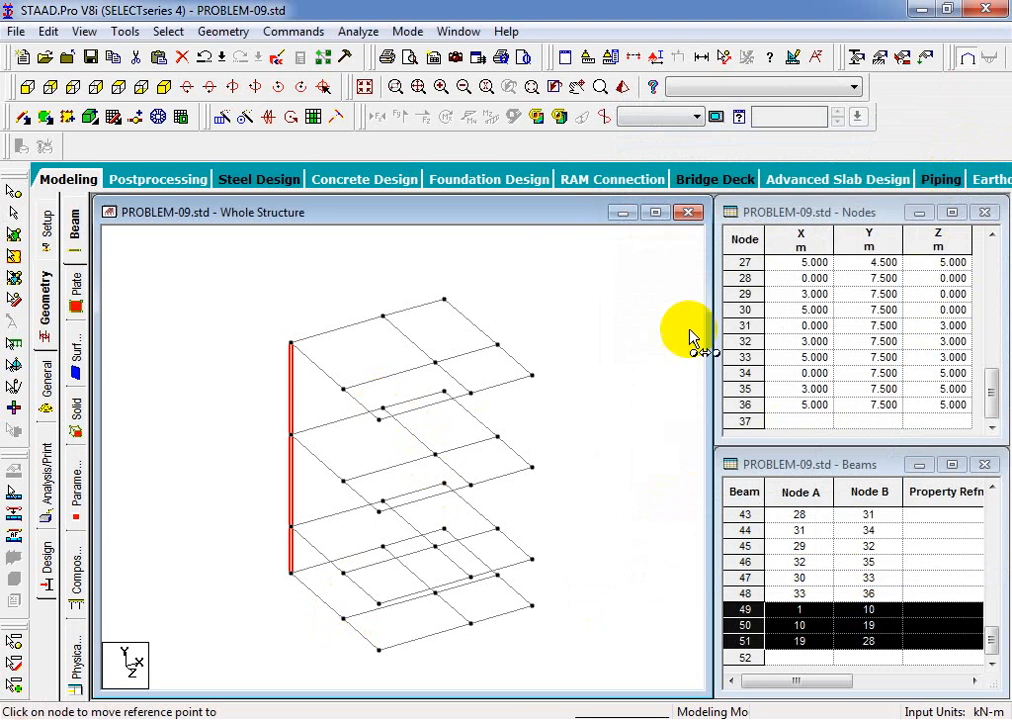
Paste the column onto the base nodes at X = 0, Z = 3 m and X = 0, Z = 5 m.
left_click(345, 619)
left_click(607, 289)
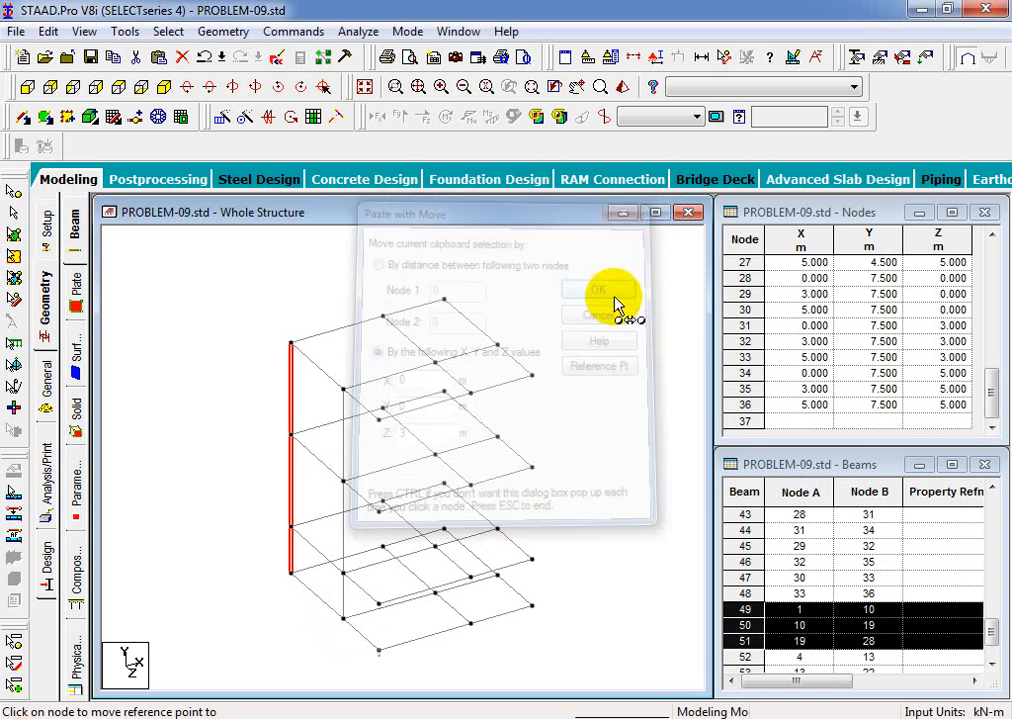
left_click(379, 653)
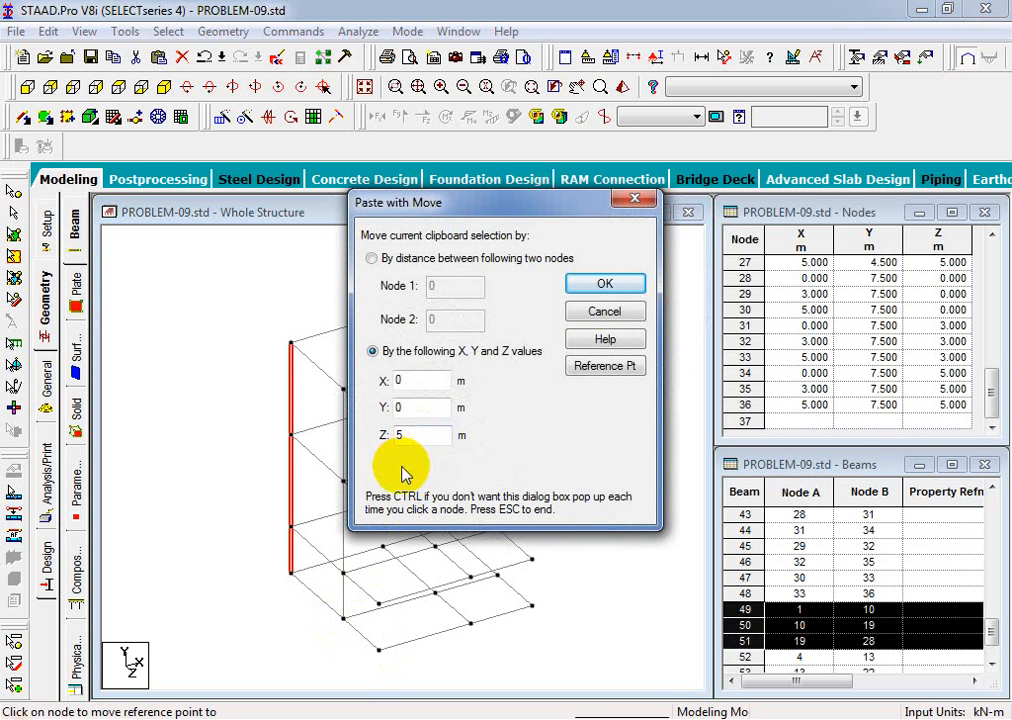
left_click(603, 286)
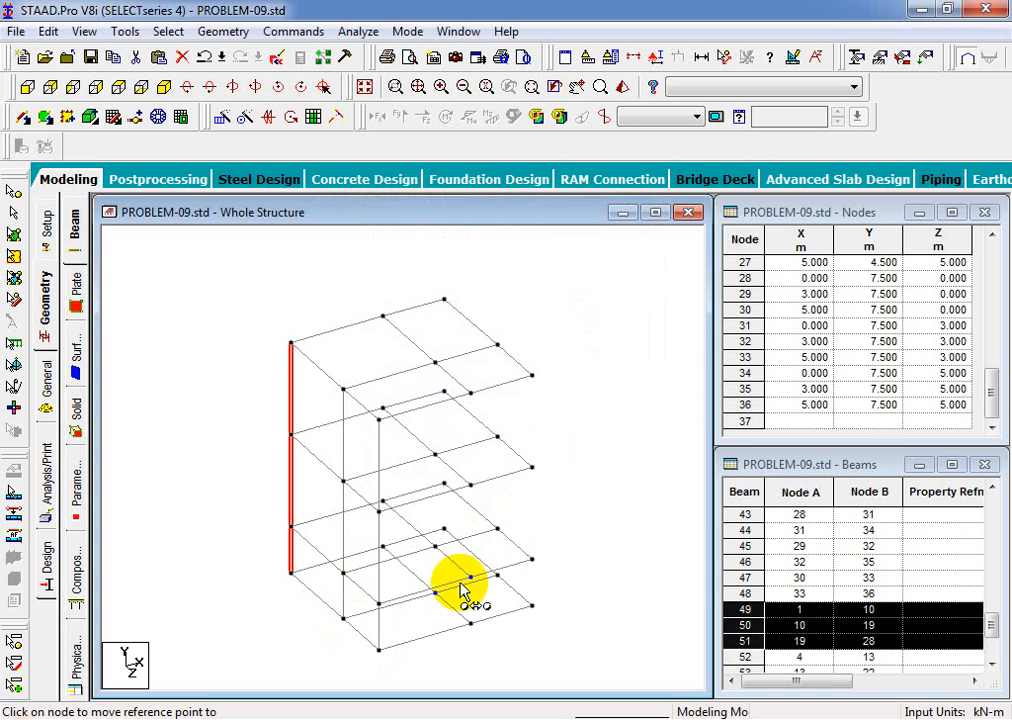
Paste the column onto the base nodes at X = 5 m and X = 3 m along the Z = 5 m edge.
left_click(531, 607)
left_click(588, 284)
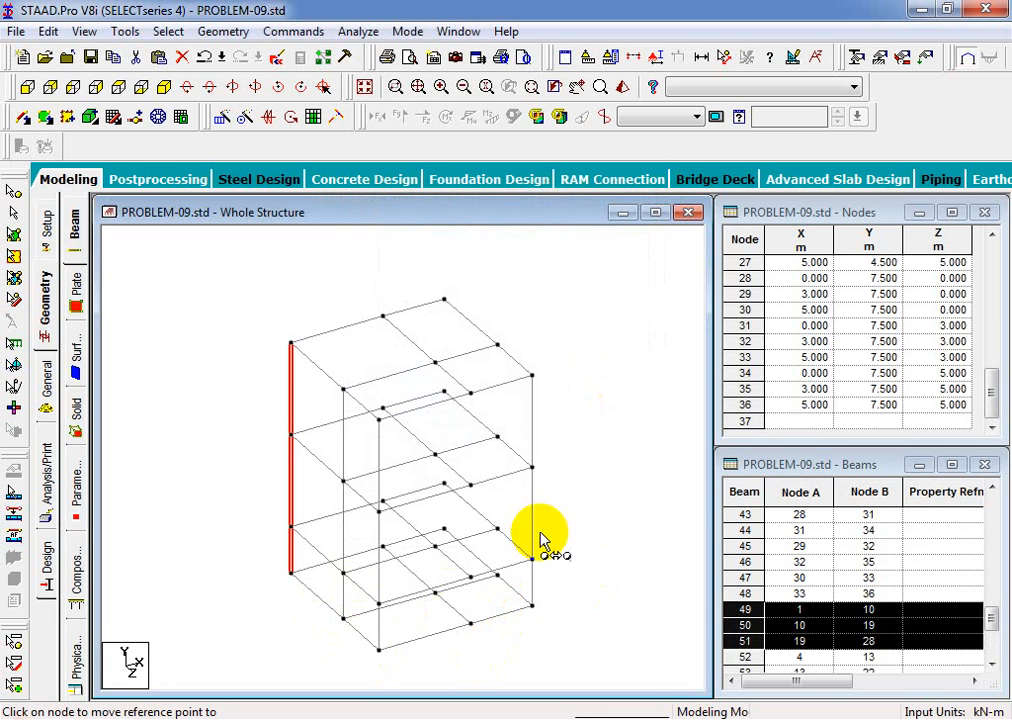
left_click(472, 623)
left_click(590, 295)
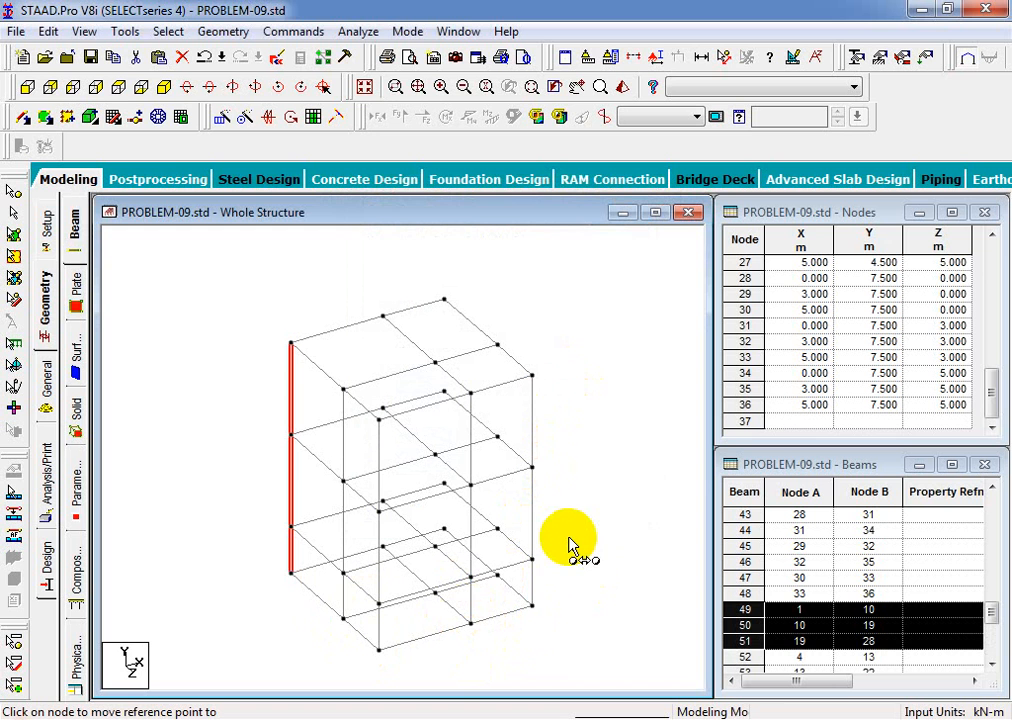
Paste the column onto the base nodes at X = 5 m, Z = 3 m and X = 5 m, Z = 0.
left_click(533, 604)
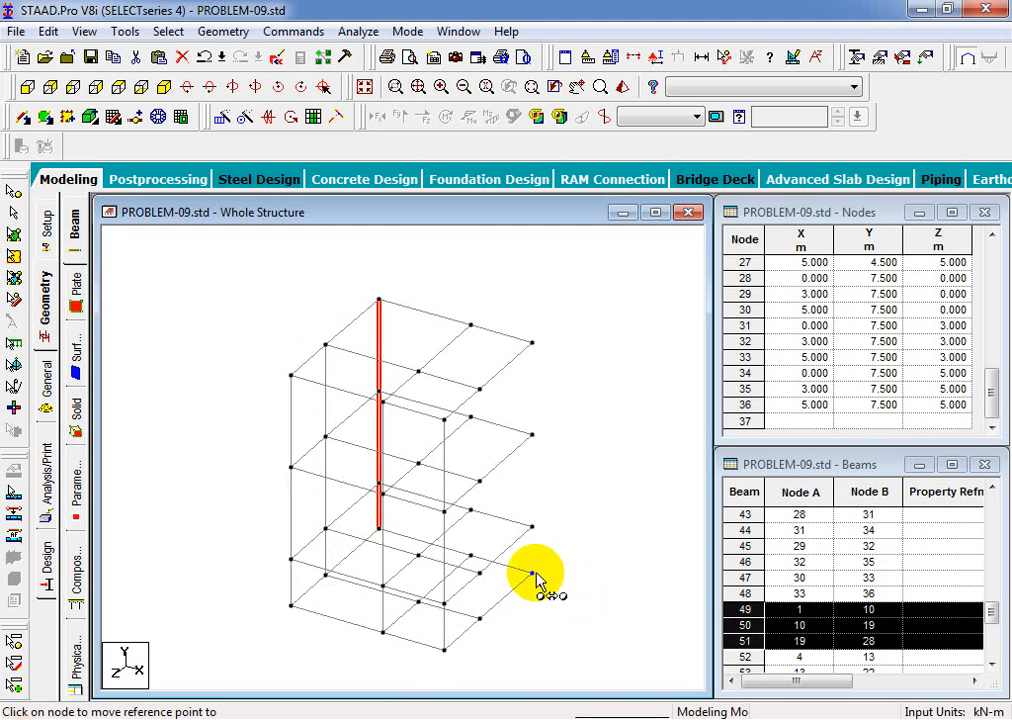
left_click(481, 620)
left_click(475, 625)
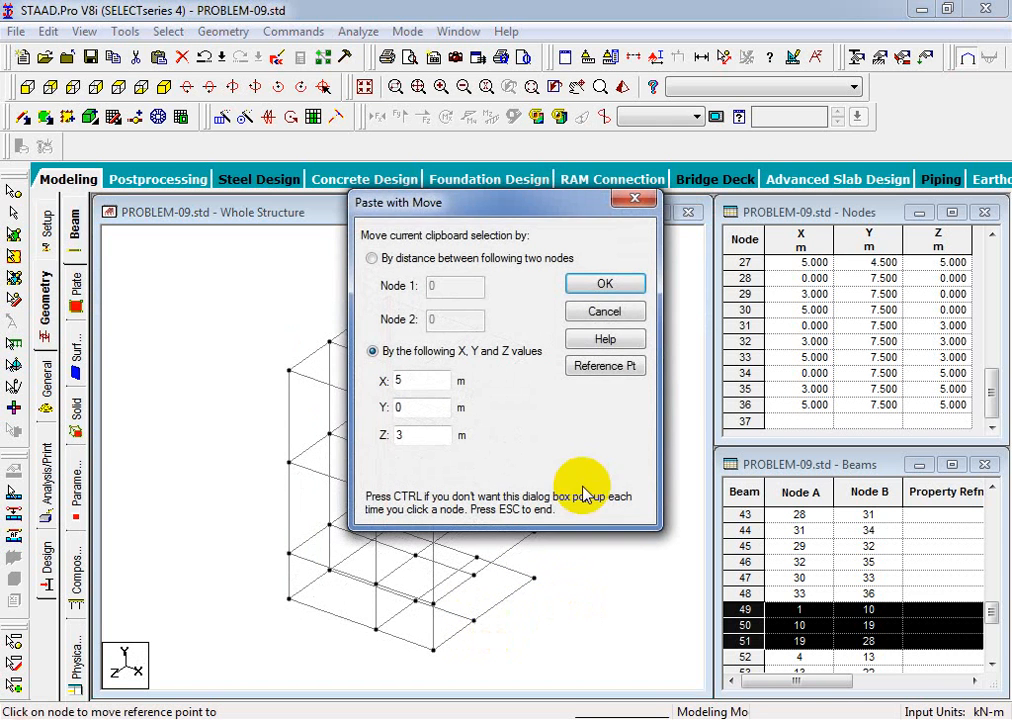
left_click(605, 287)
left_click(534, 581)
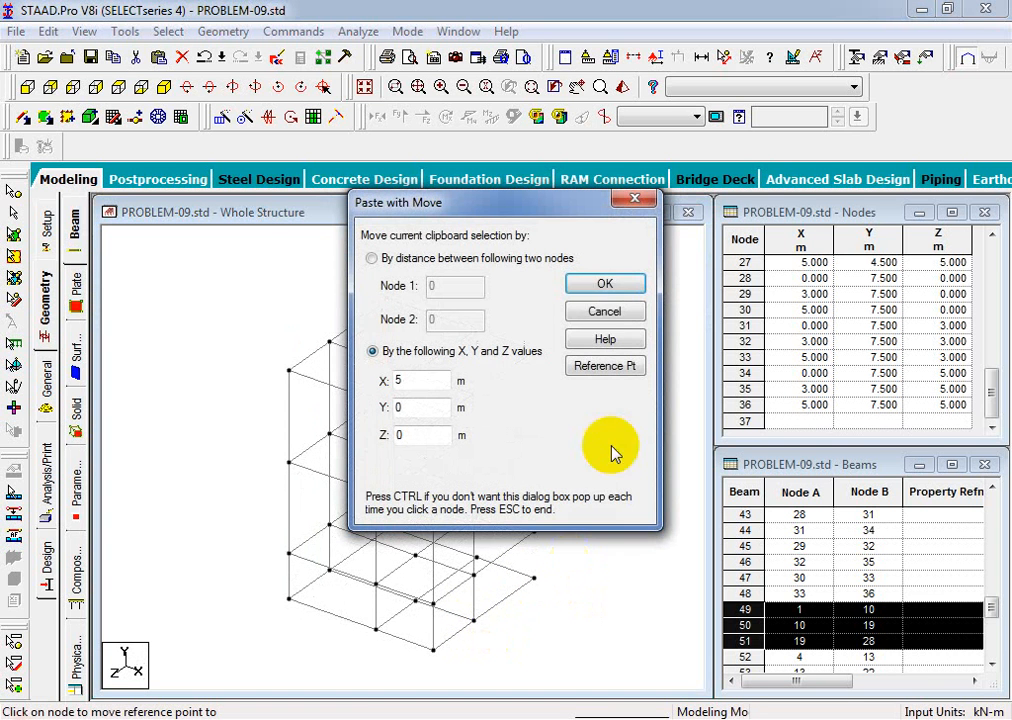
left_click(607, 287)
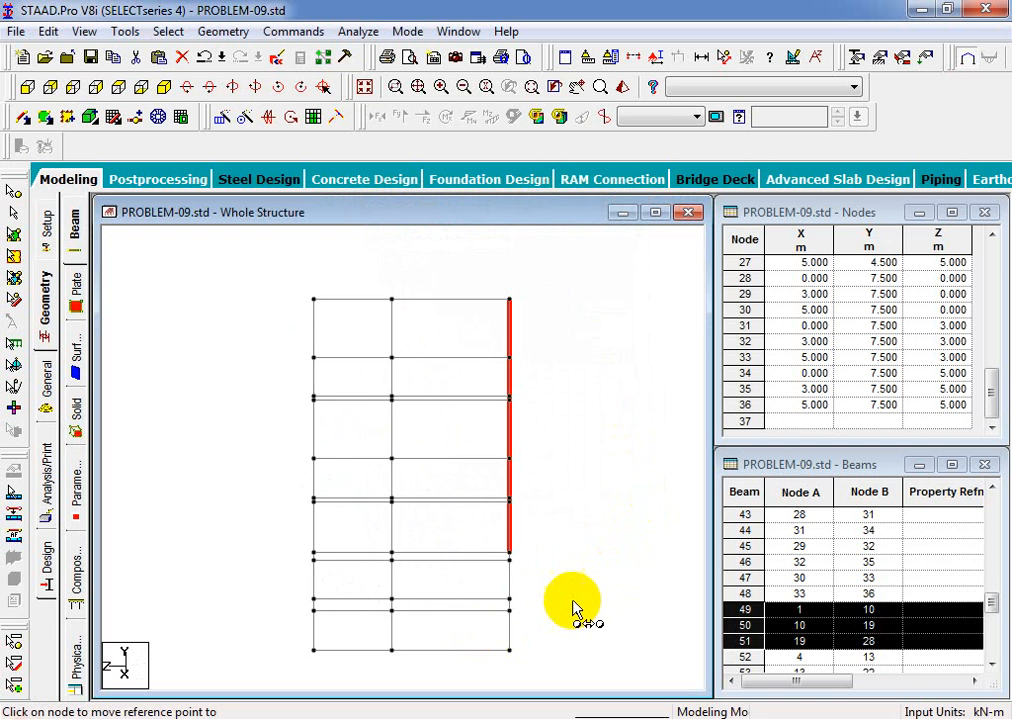
Paste the column onto the base nodes at X = 3 m, Z = 0 and X = 3 m, Z = 3 m, allowing the auto save.
left_click(491, 616)
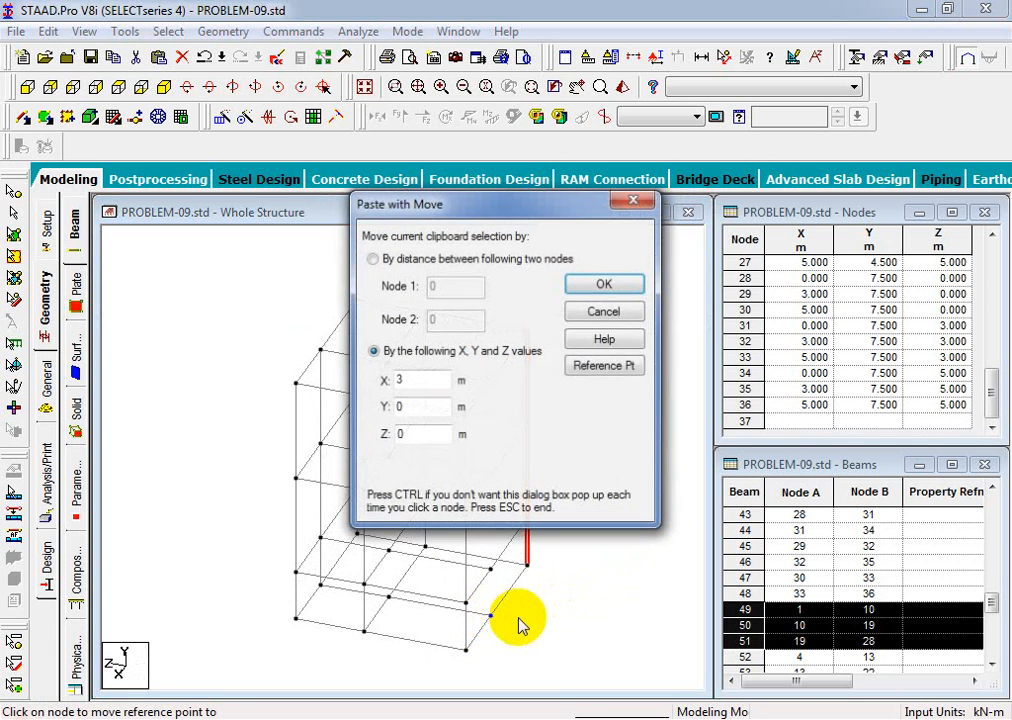
left_click(614, 285)
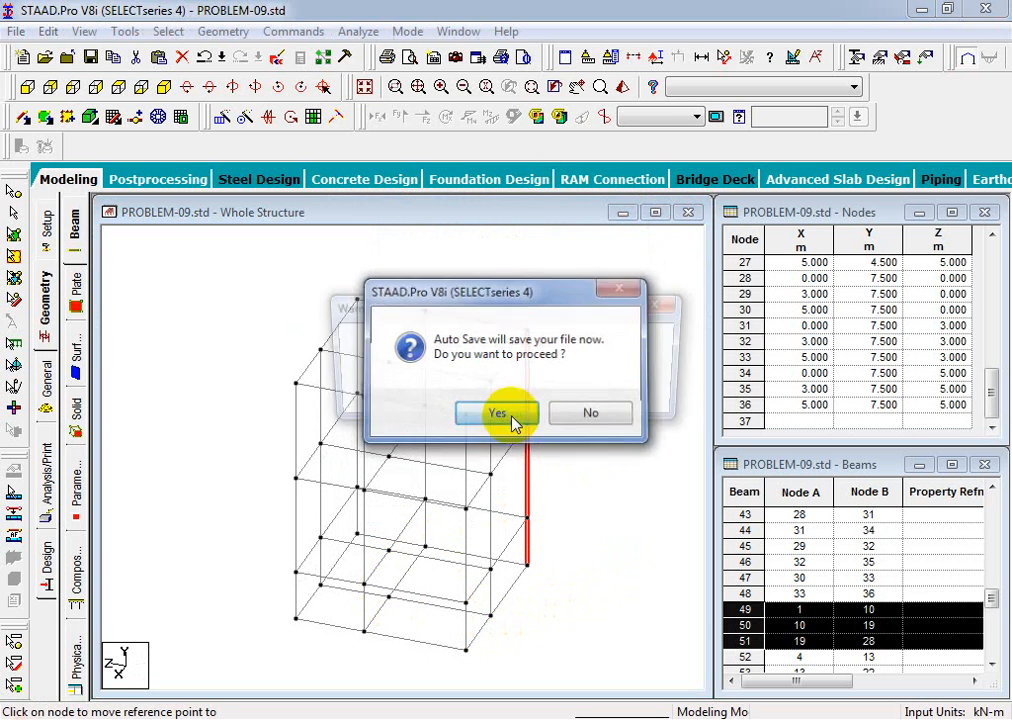
left_click(496, 412)
left_click(395, 397)
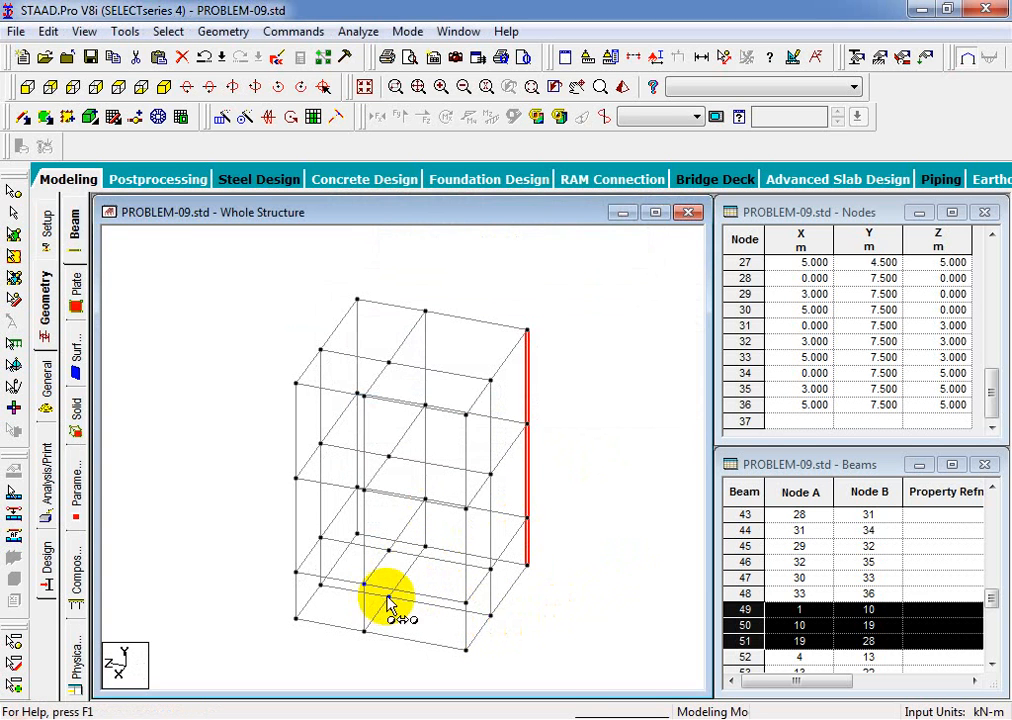
left_click(413, 585)
left_click(590, 287)
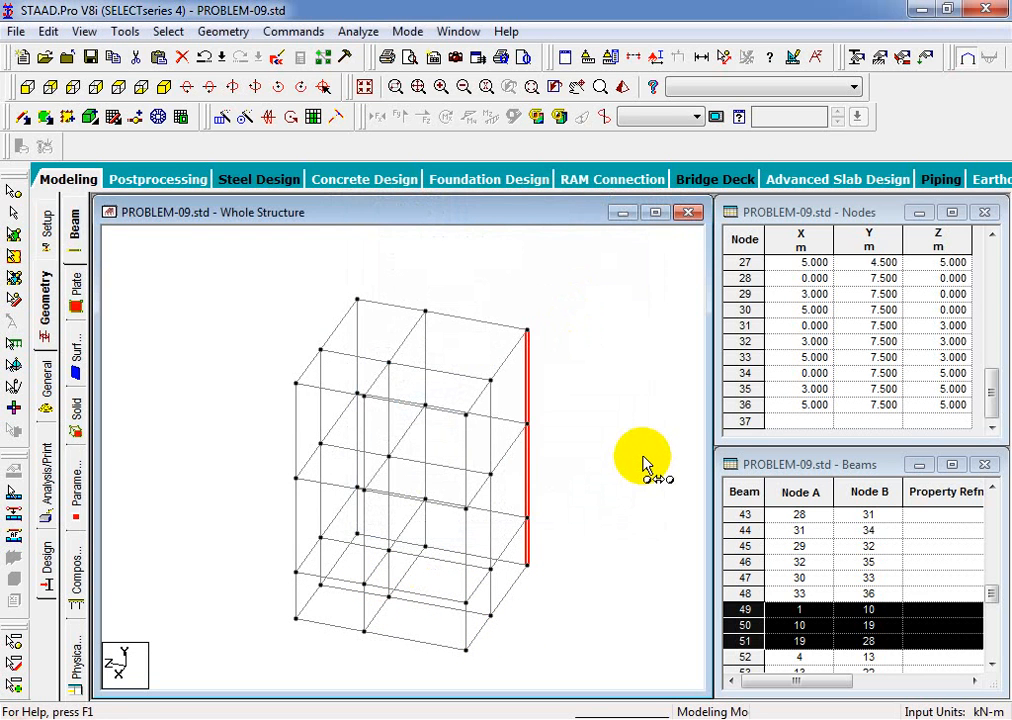
left_click(14, 213)
left_click(286, 384)
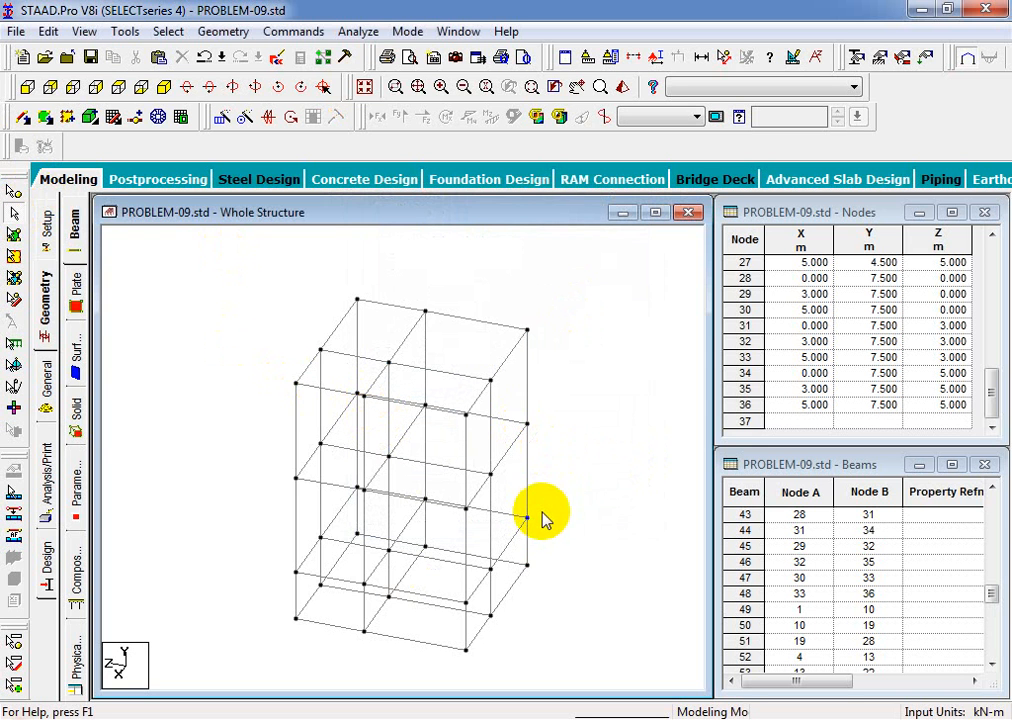
middle_click_drag(429, 517, 431, 528)
scroll(460, 577, "up", 2)
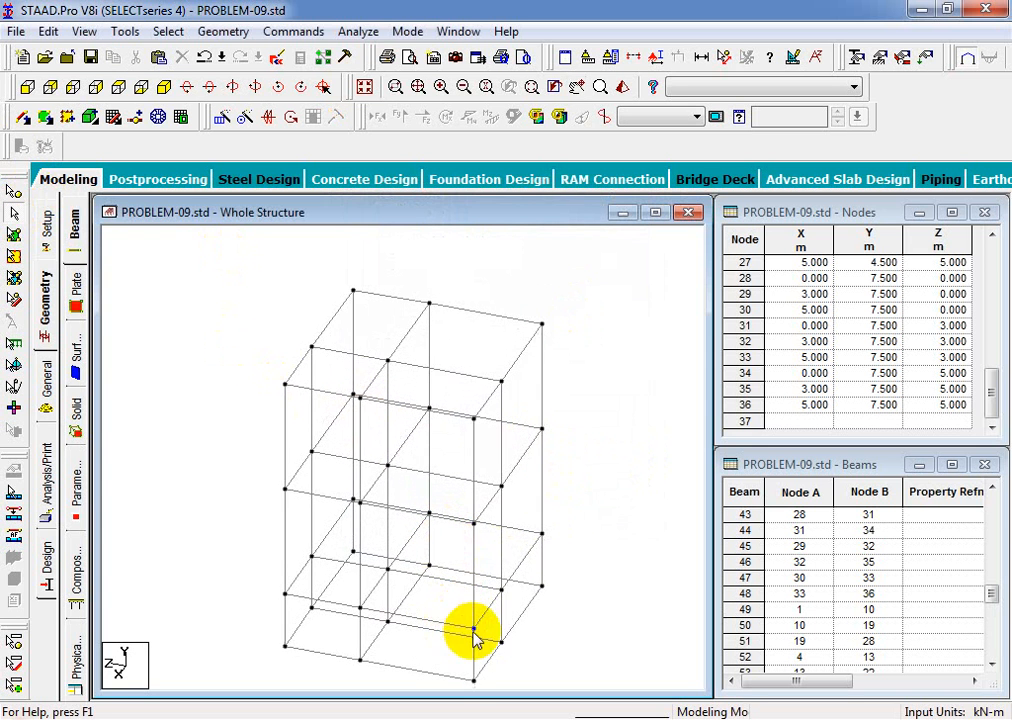
scroll(468, 572, "down", 2)
middle_click_drag(436, 635, 414, 607)
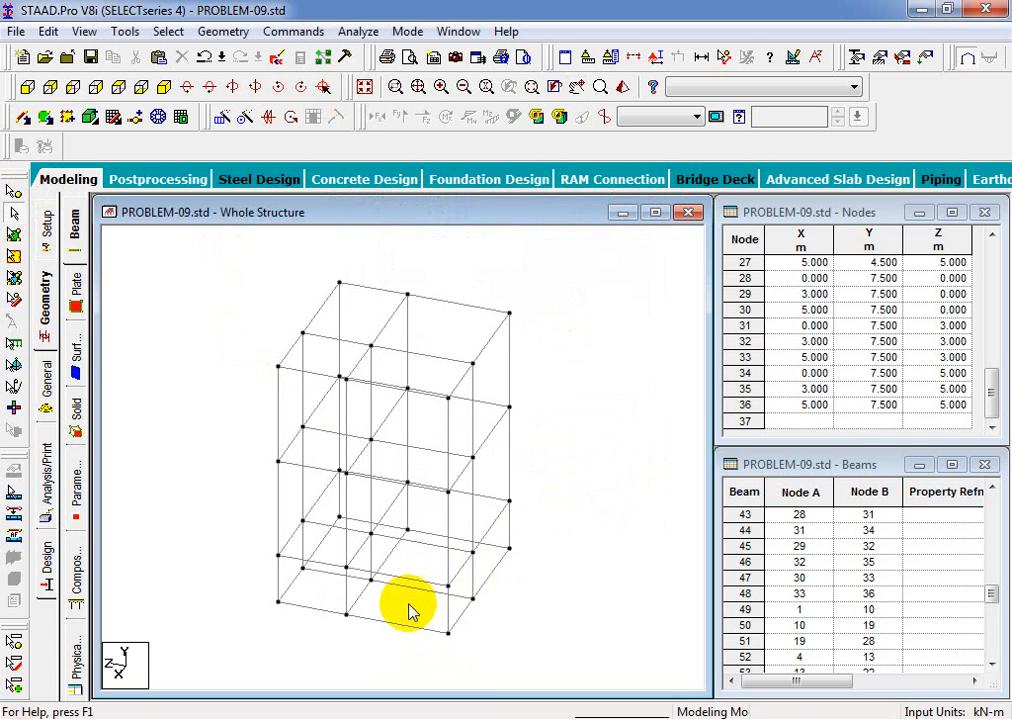
middle_click_drag(392, 652, 434, 605)
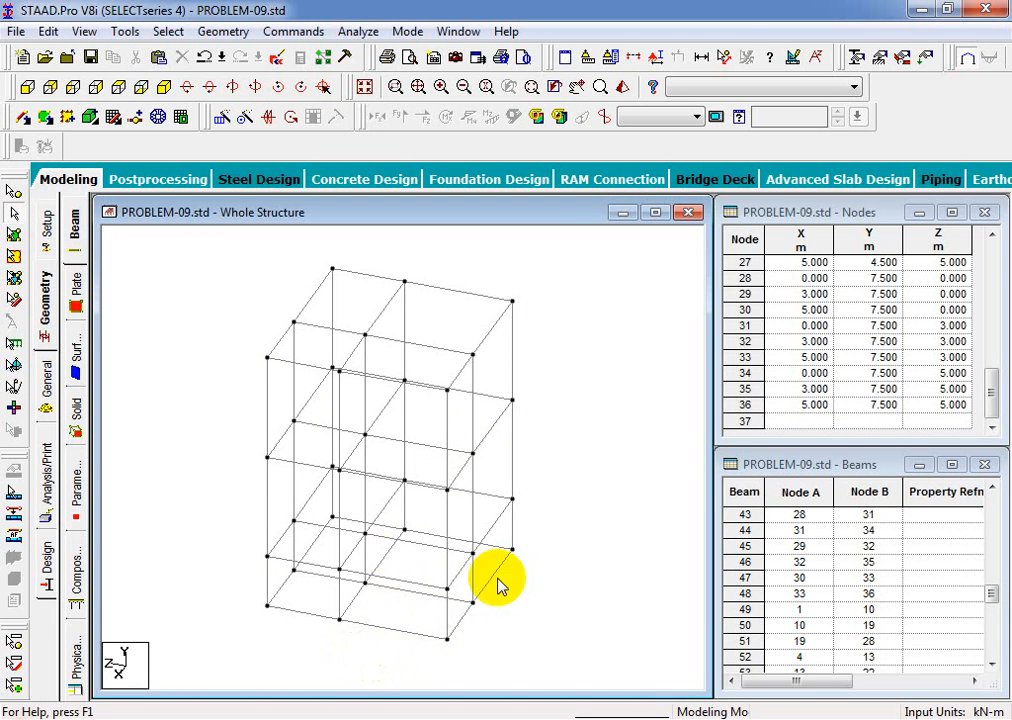
left_click(454, 627)
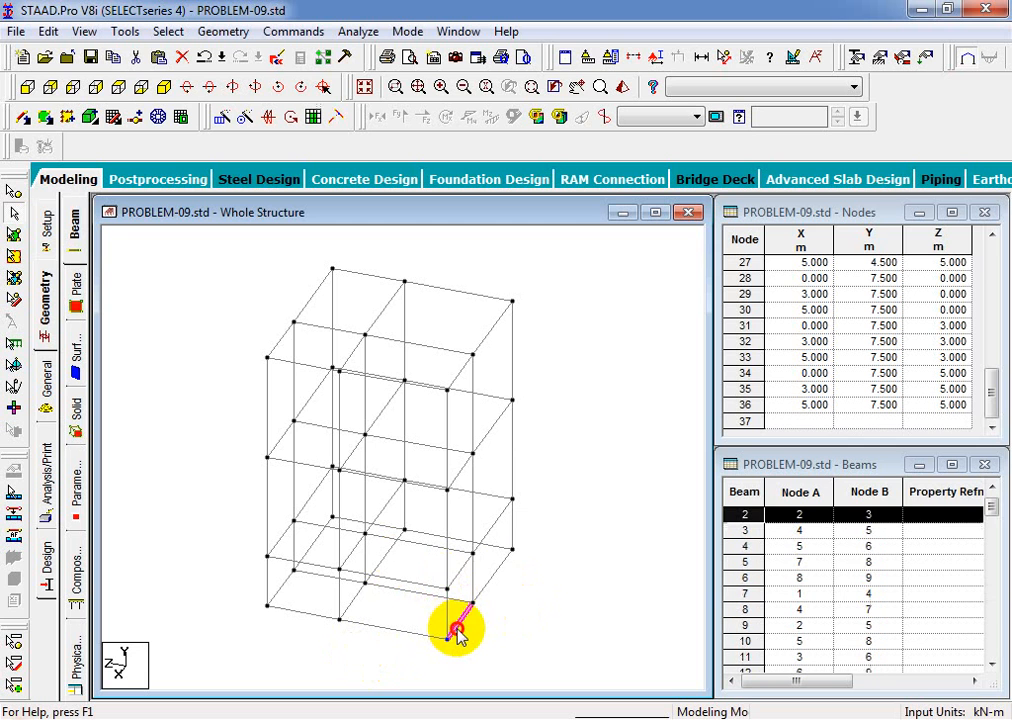
left_click(492, 577, "ctrl")
left_click(492, 547, "ctrl")
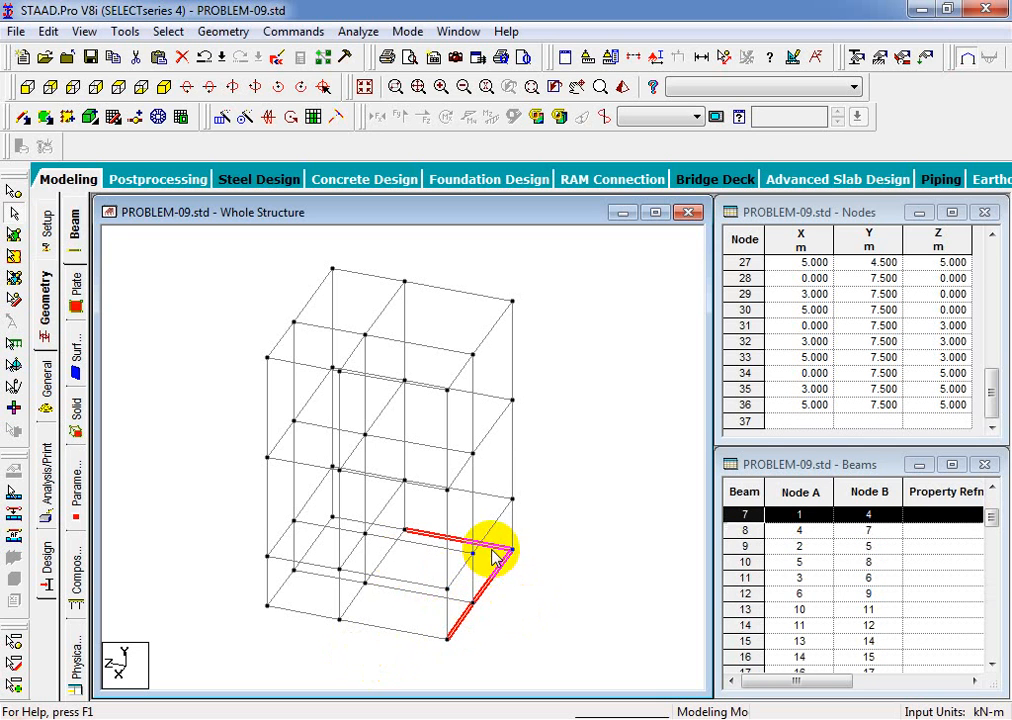
left_click(387, 630, "ctrl")
left_click(355, 603, "ctrl")
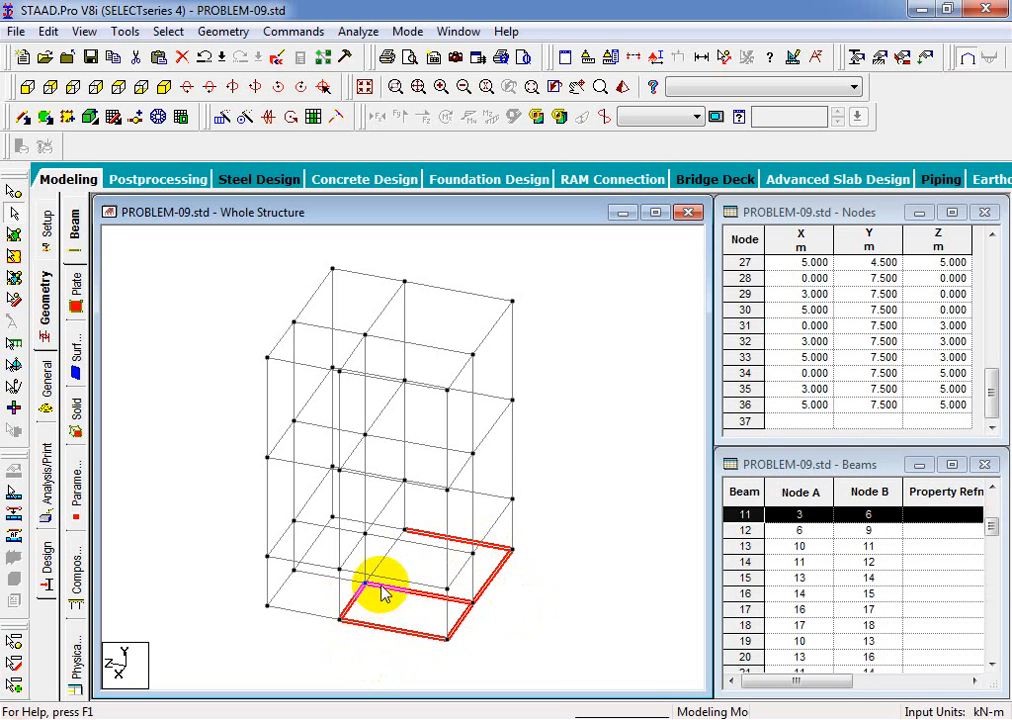
left_click(381, 578, "ctrl")
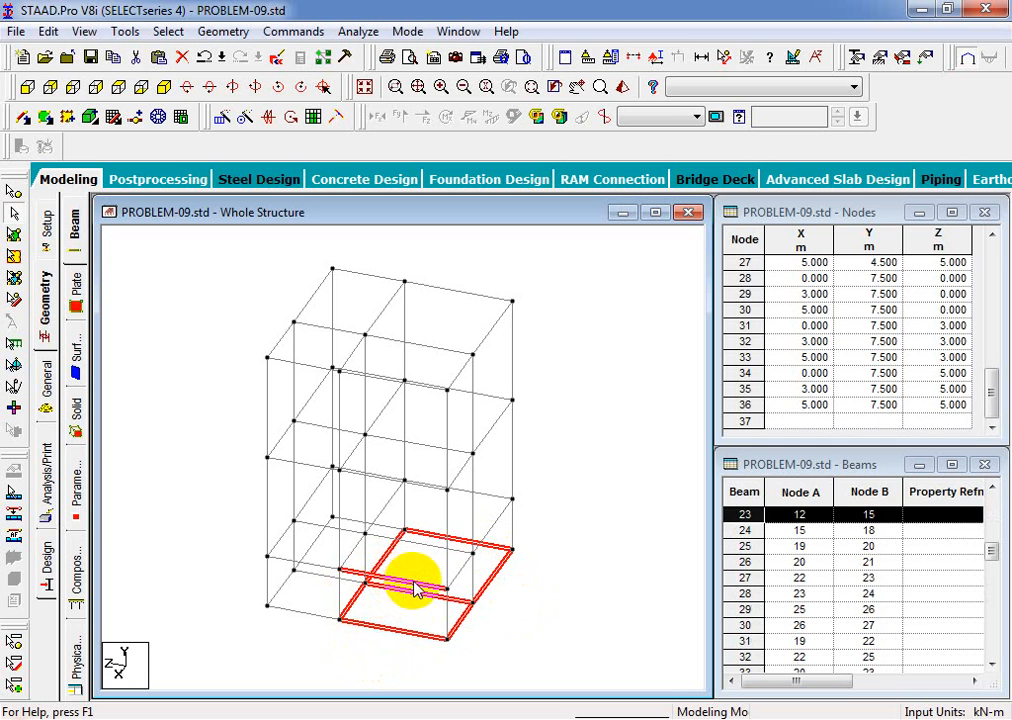
left_click(395, 641)
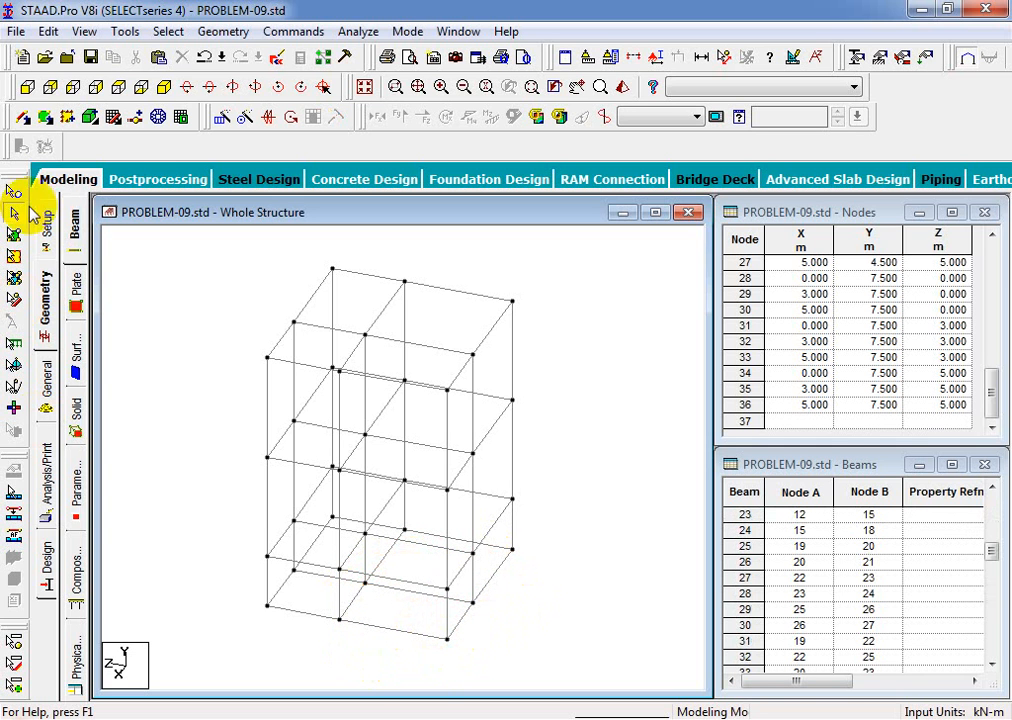
Select all the horizontal beams at the base level of the frame and delete them, keeping the columns.
left_click(25, 88)
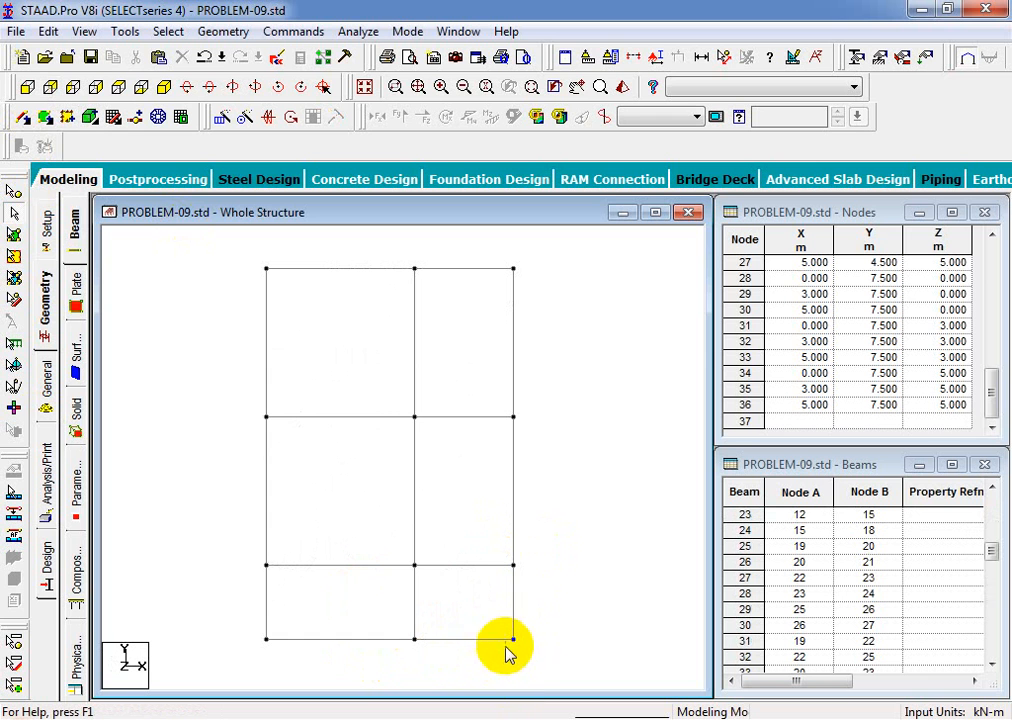
left_click_drag(537, 628, 251, 679)
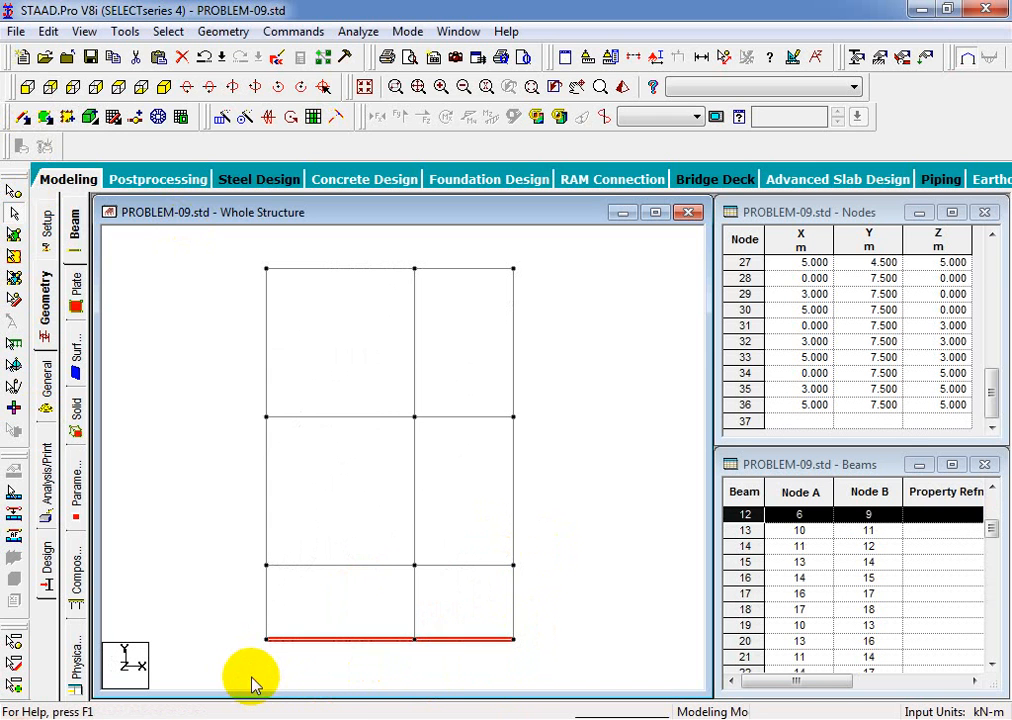
left_click(167, 85)
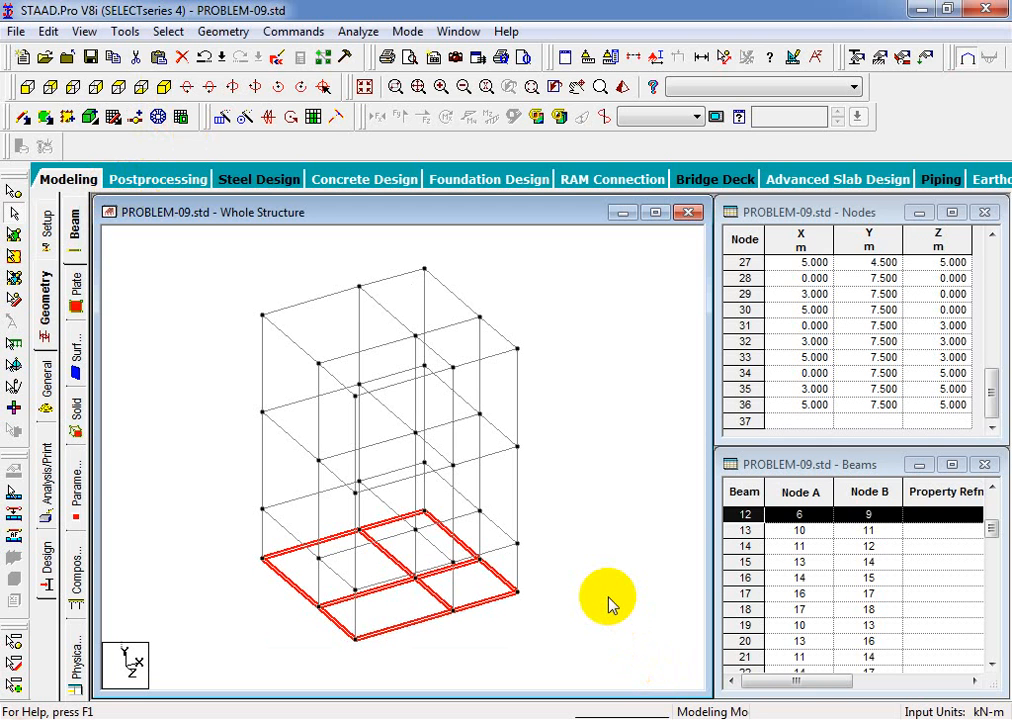
left_click(114, 86)
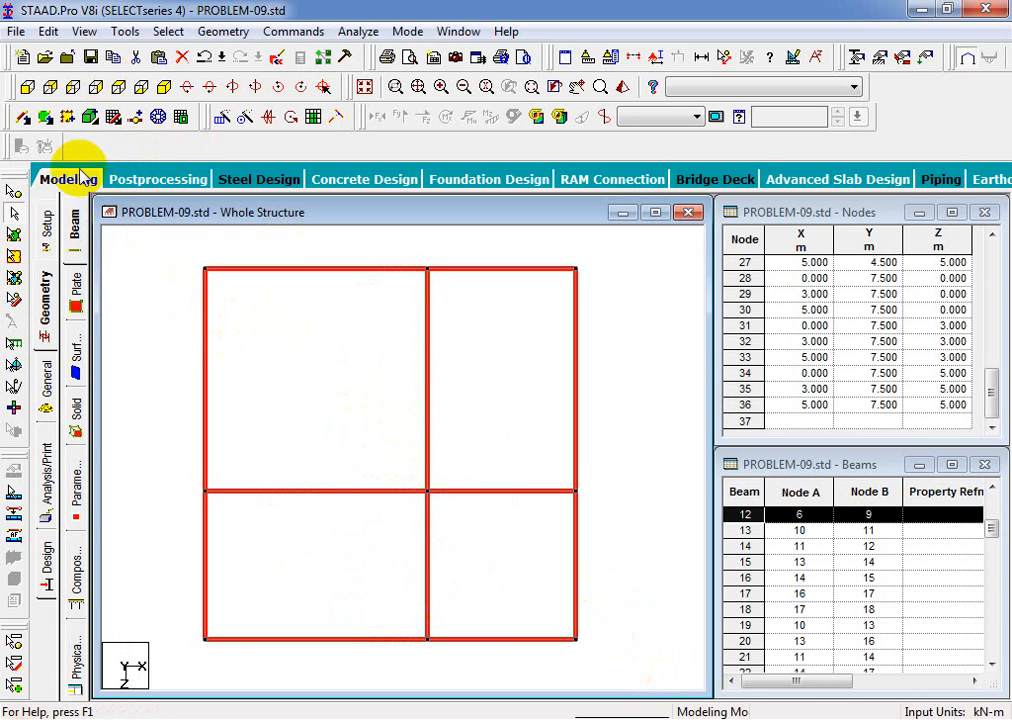
left_click(164, 87)
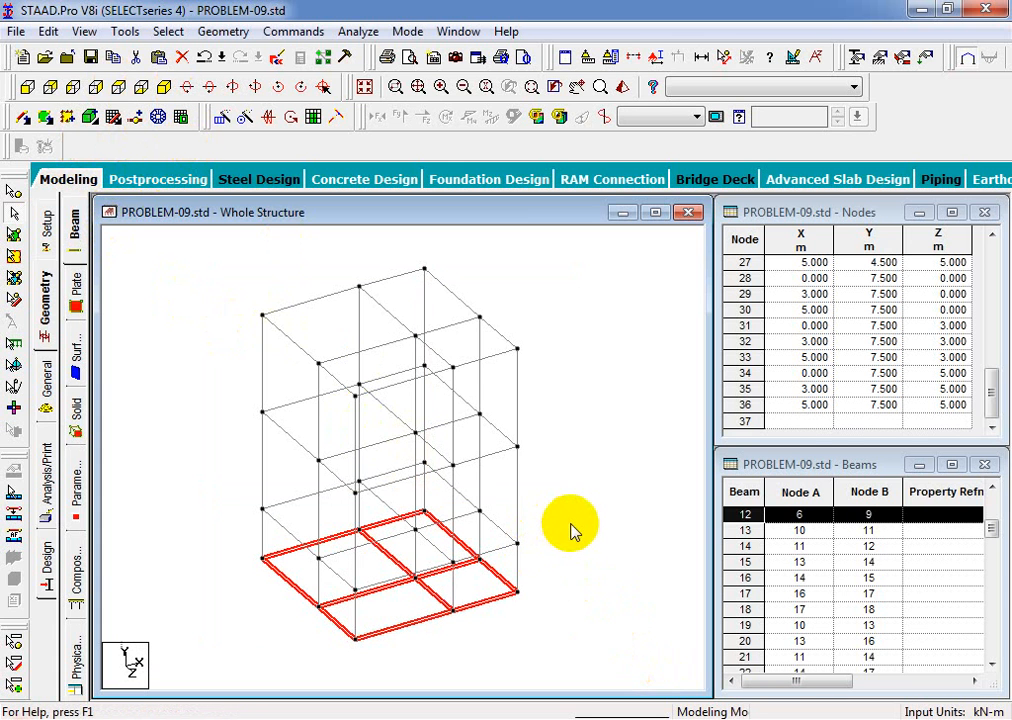
right_click(573, 528)
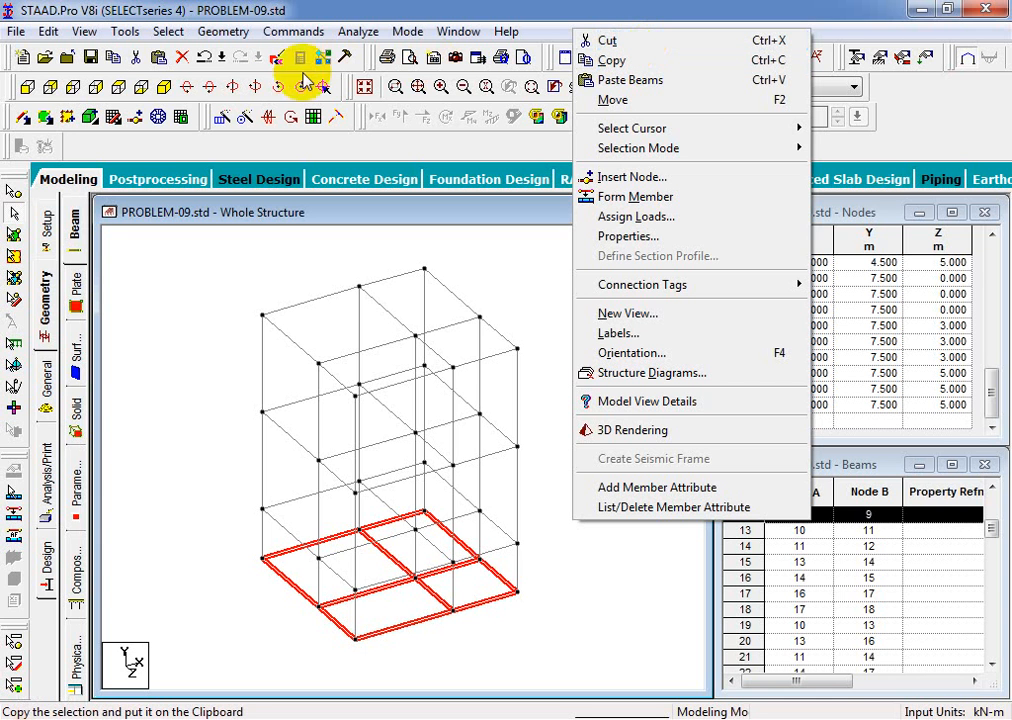
left_click(182, 60)
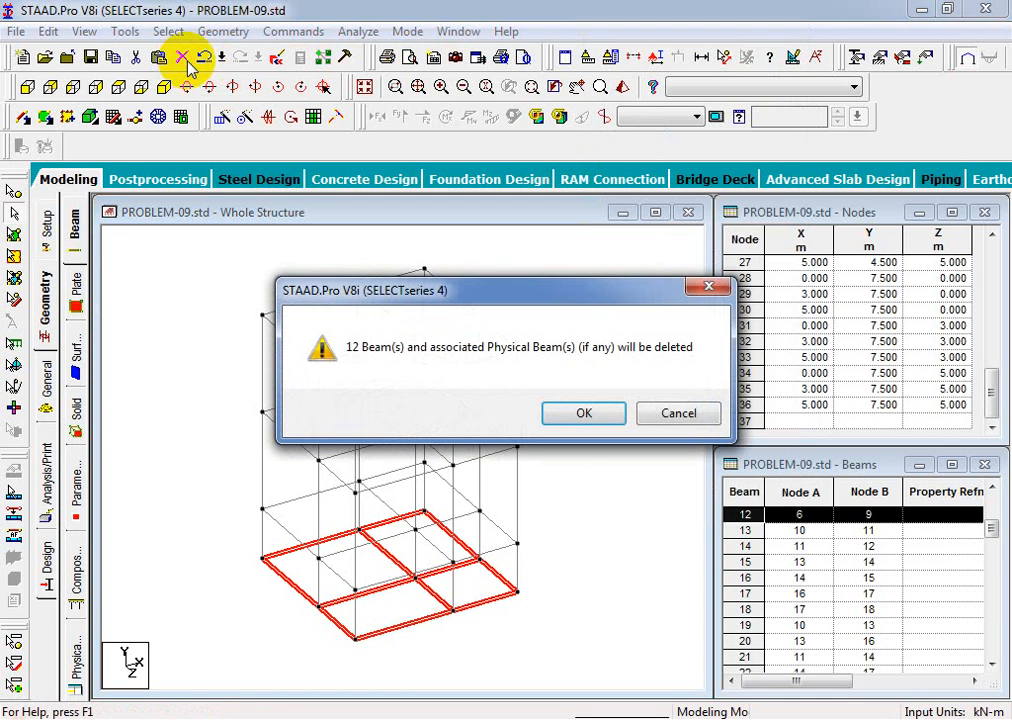
left_click(583, 413)
middle_click_drag(563, 605, 547, 615)
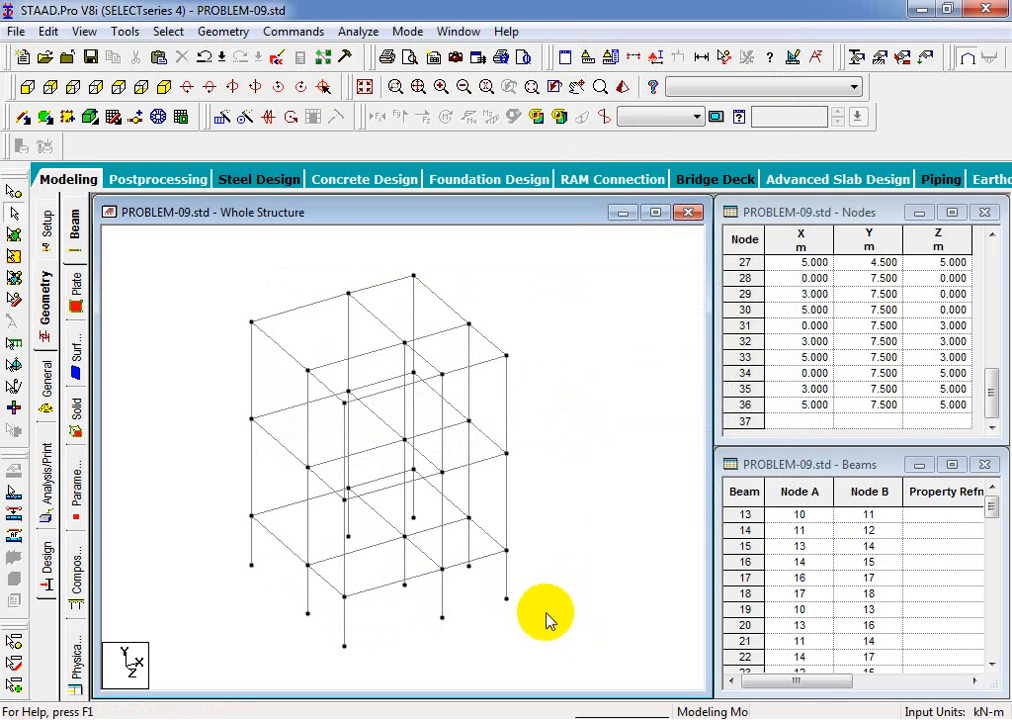
scroll(549, 599, "up", 1)
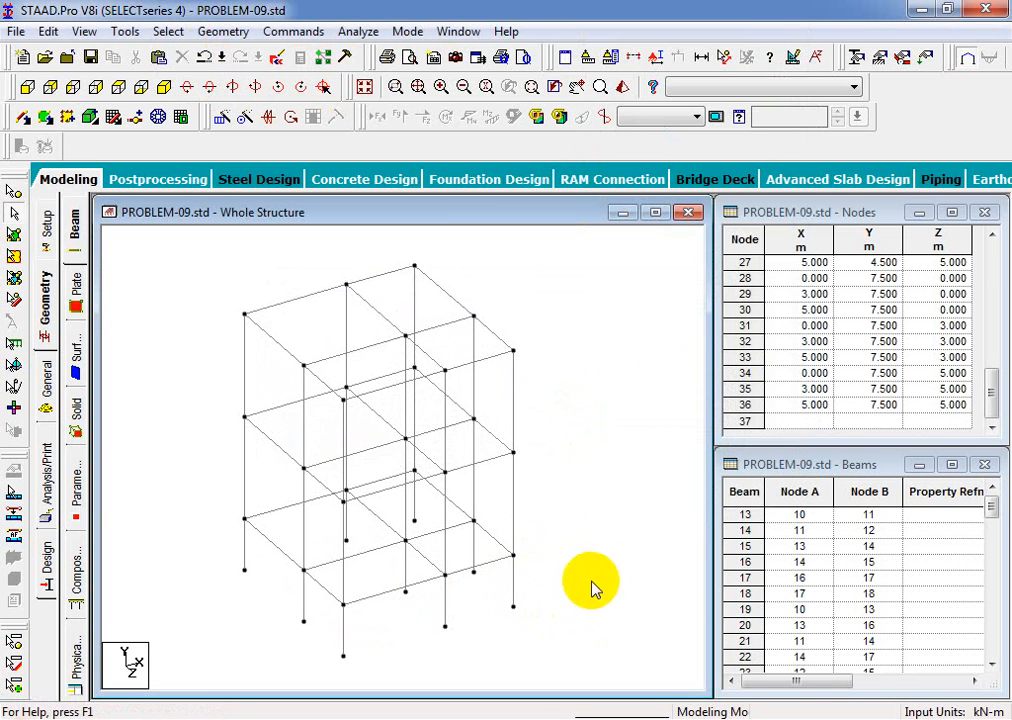
middle_click_drag(579, 619, 577, 619)
Switch to the STAAD.Pro_Draft Copy PDF and read from the plan and elevation through the Translational Repeat instructions to STEP # 03 on fixed supports.
key("alt+Tab")
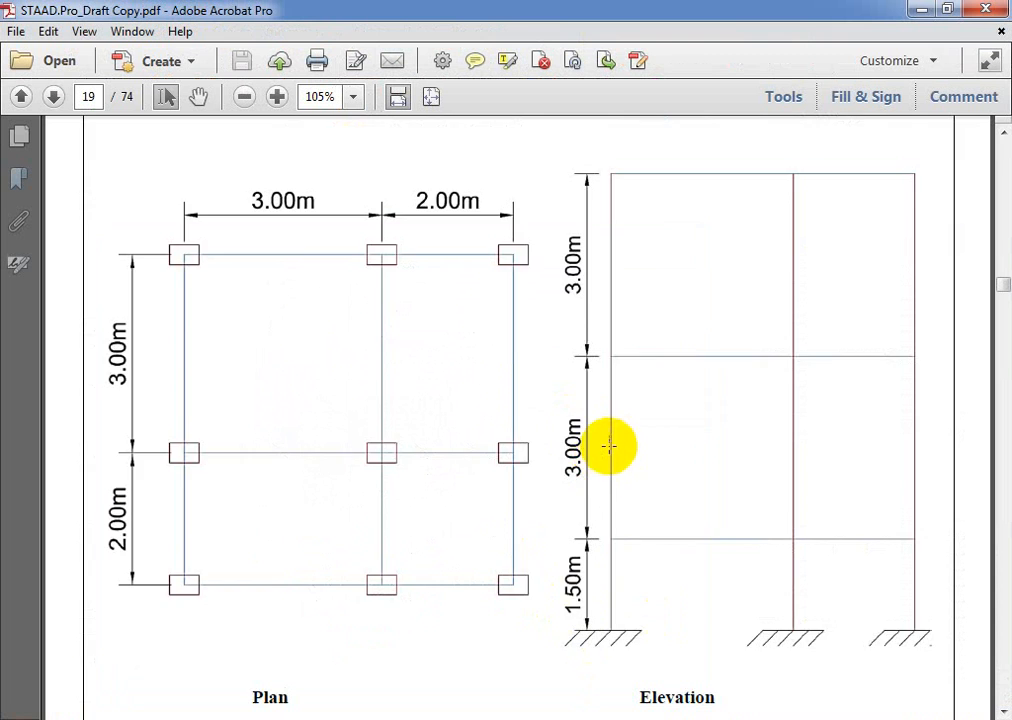
scroll(612, 447, "down", 12)
scroll(549, 490, "down", 15)
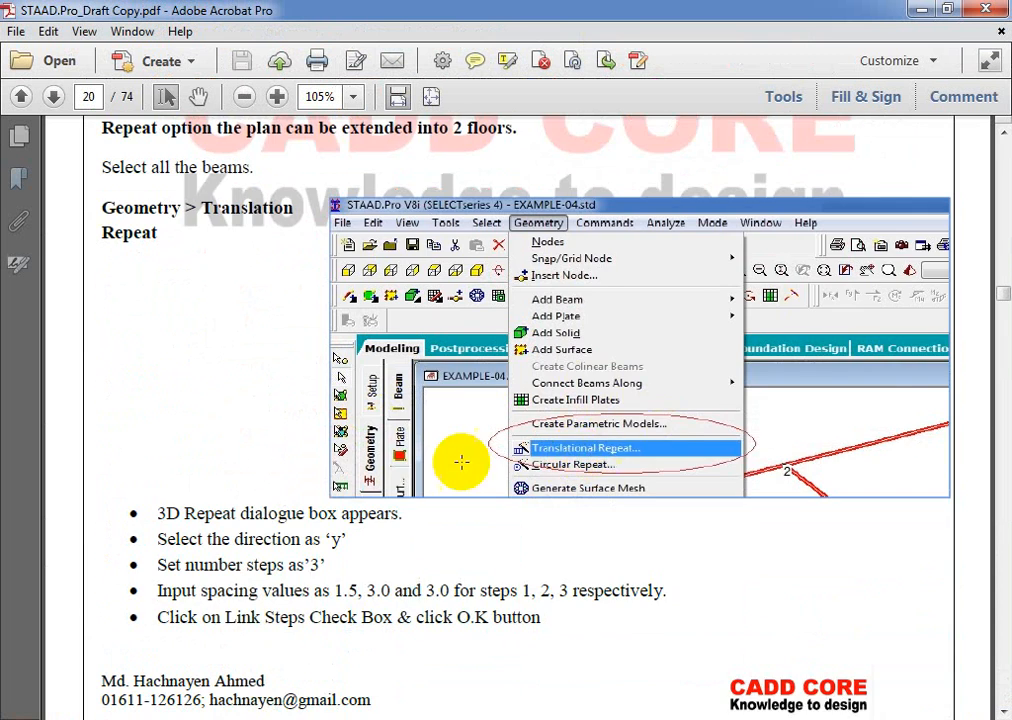
scroll(430, 470, "down", 3)
scroll(470, 506, "down", 13)
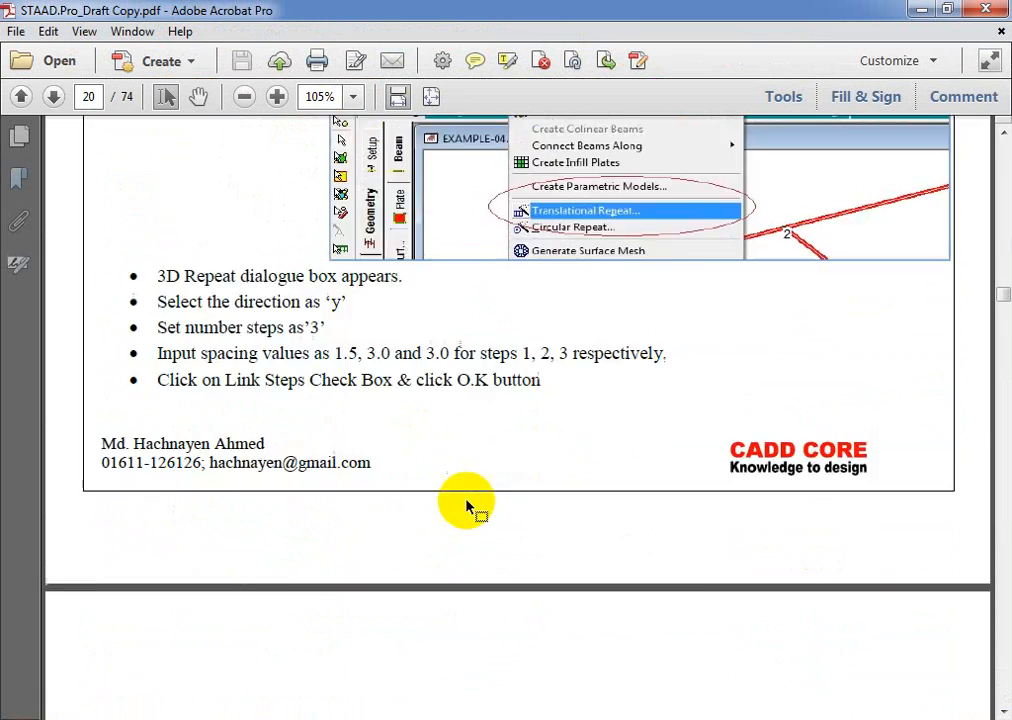
scroll(491, 521, "down", 10)
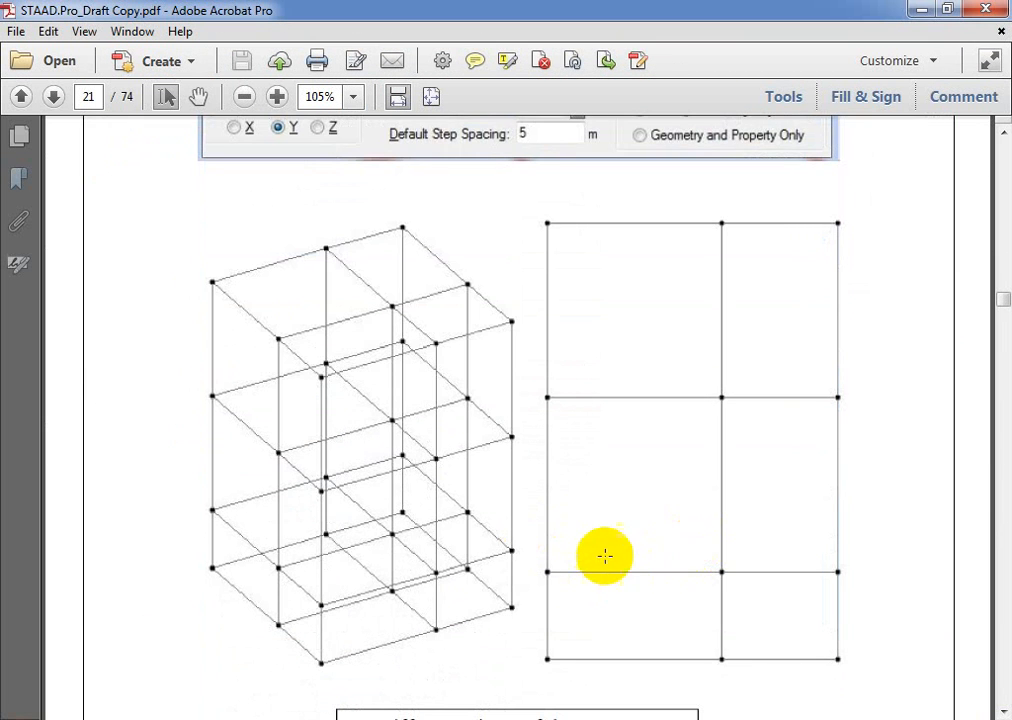
scroll(605, 553, "up", 2)
scroll(600, 556, "up", 1)
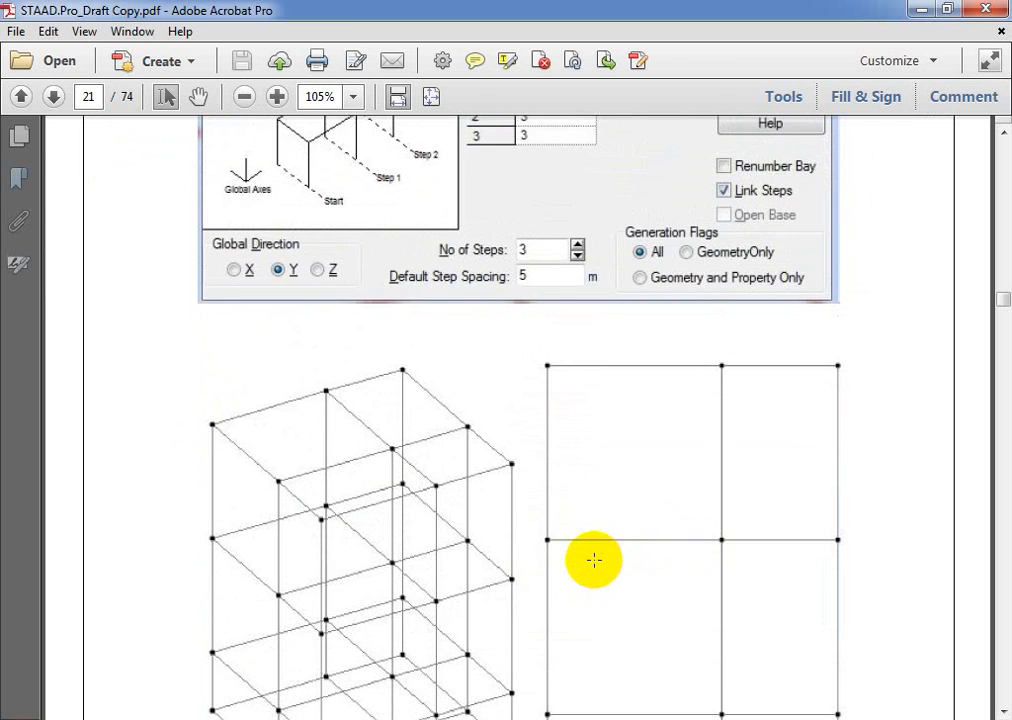
scroll(500, 538, "up", 2)
scroll(435, 373, "down", 4)
scroll(437, 378, "down", 1)
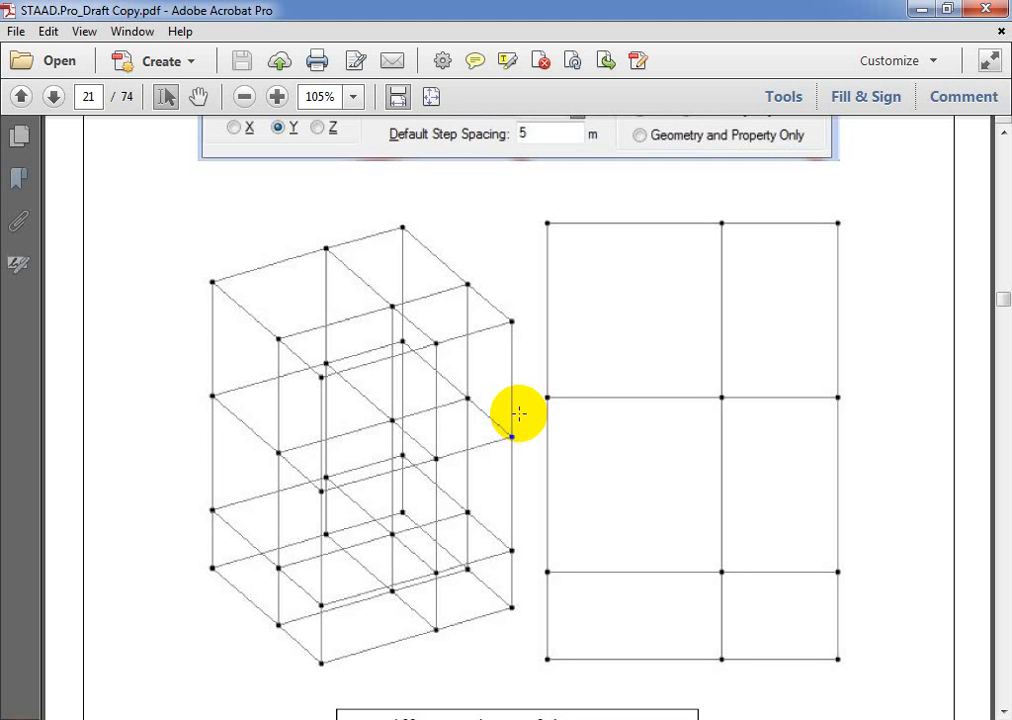
scroll(590, 452, "down", 5)
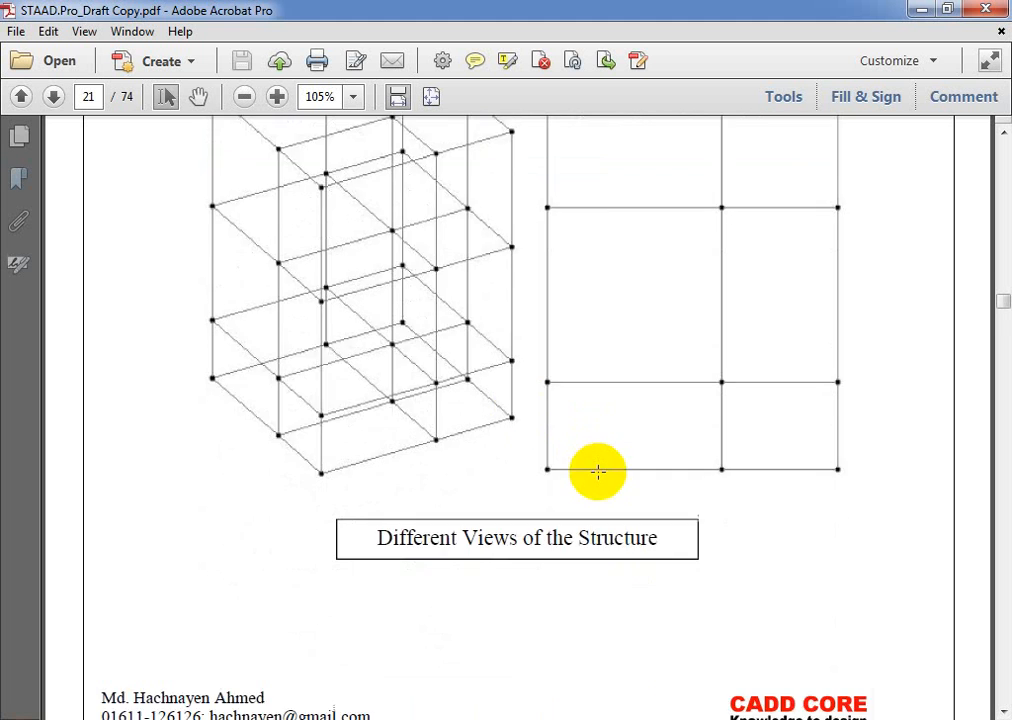
scroll(598, 484, "down", 6)
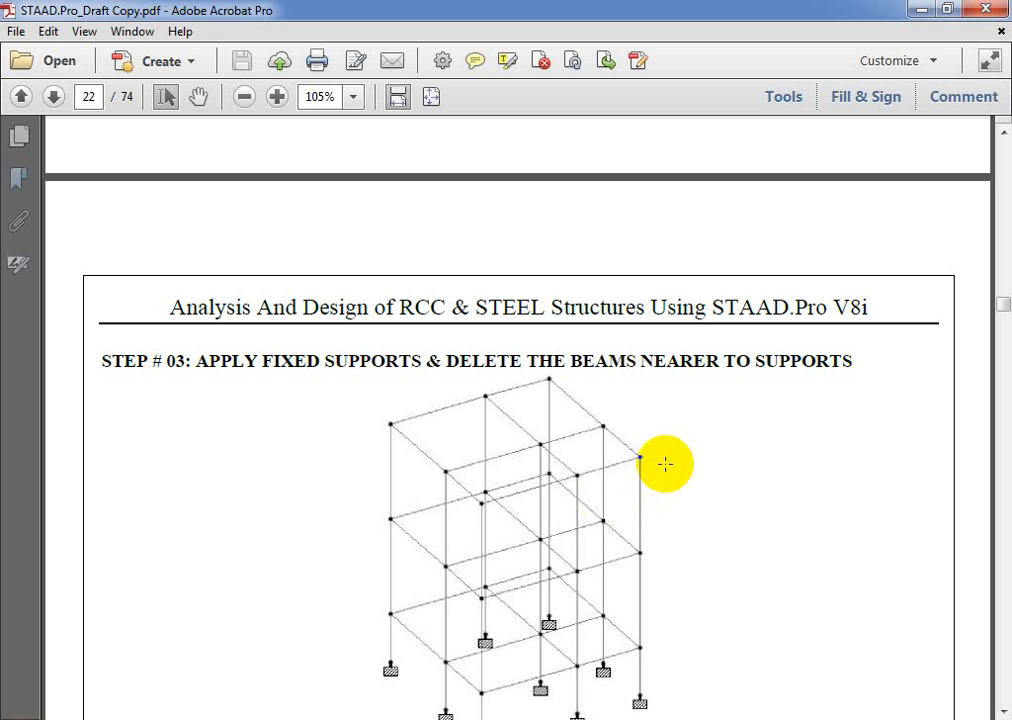
scroll(680, 456, "down", 3)
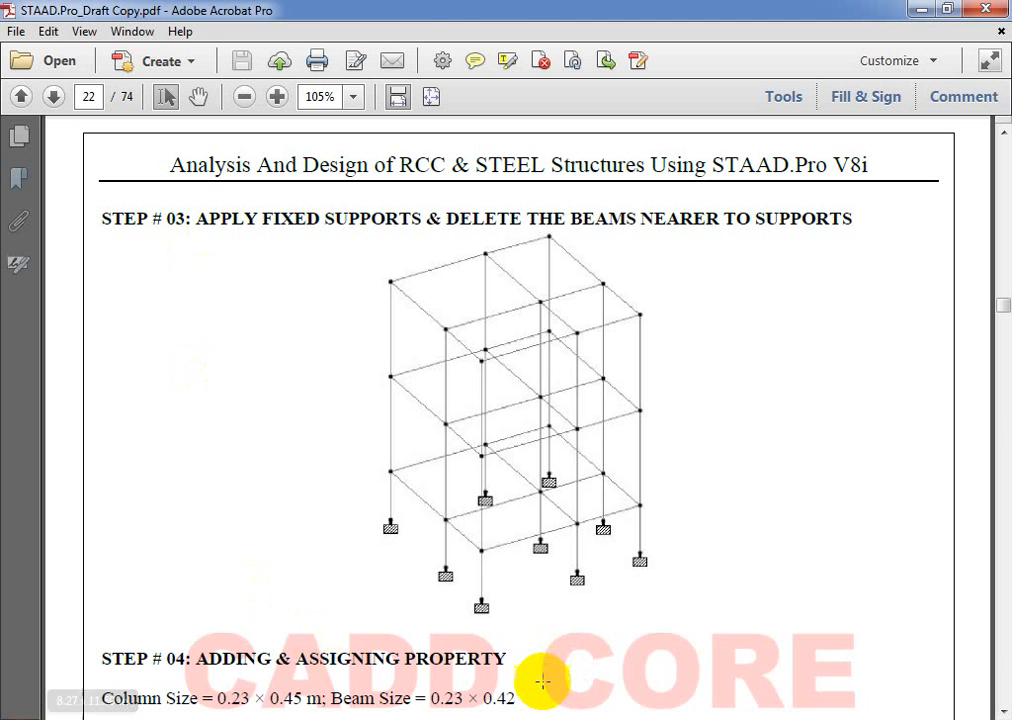
Switch back to the PROBLEM-09 frame model in STAAD.Pro.
left_click(662, 719)
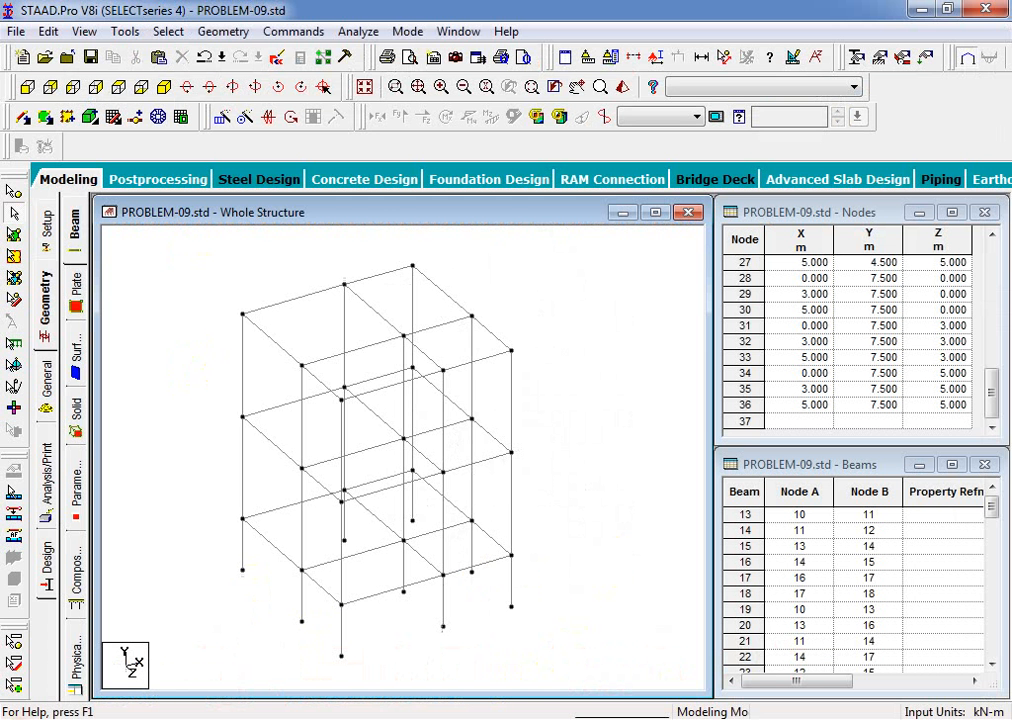
middle_click_drag(552, 443, 534, 456)
scroll(530, 461, "down", 1)
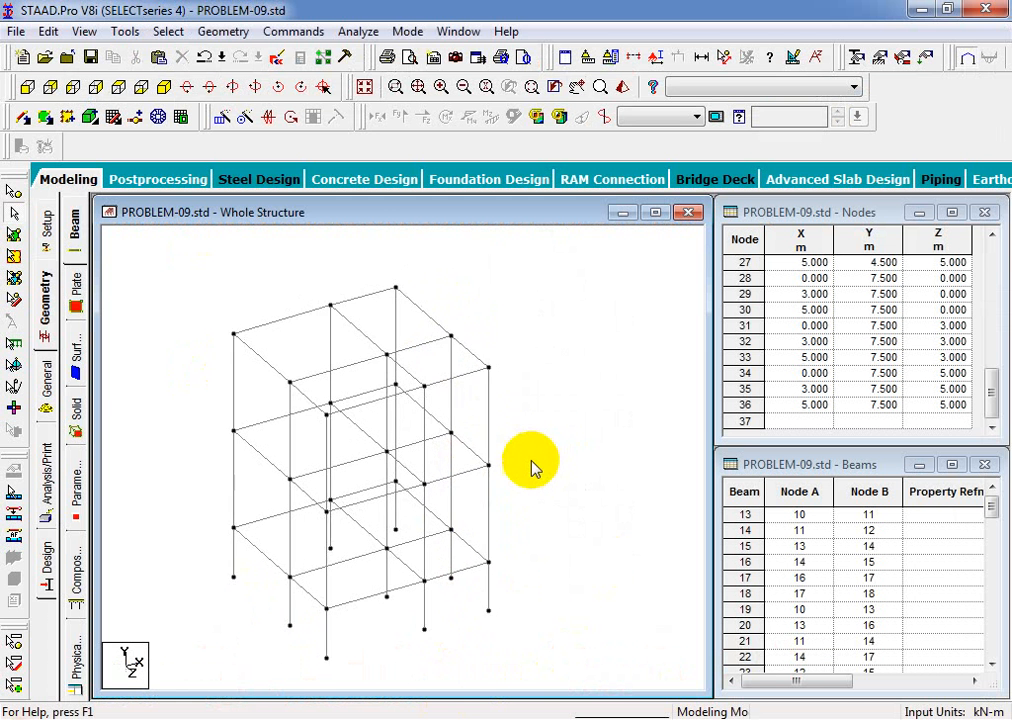
scroll(522, 480, "down", 1)
middle_click_drag(513, 506, 535, 498)
scroll(513, 510, "up", 3)
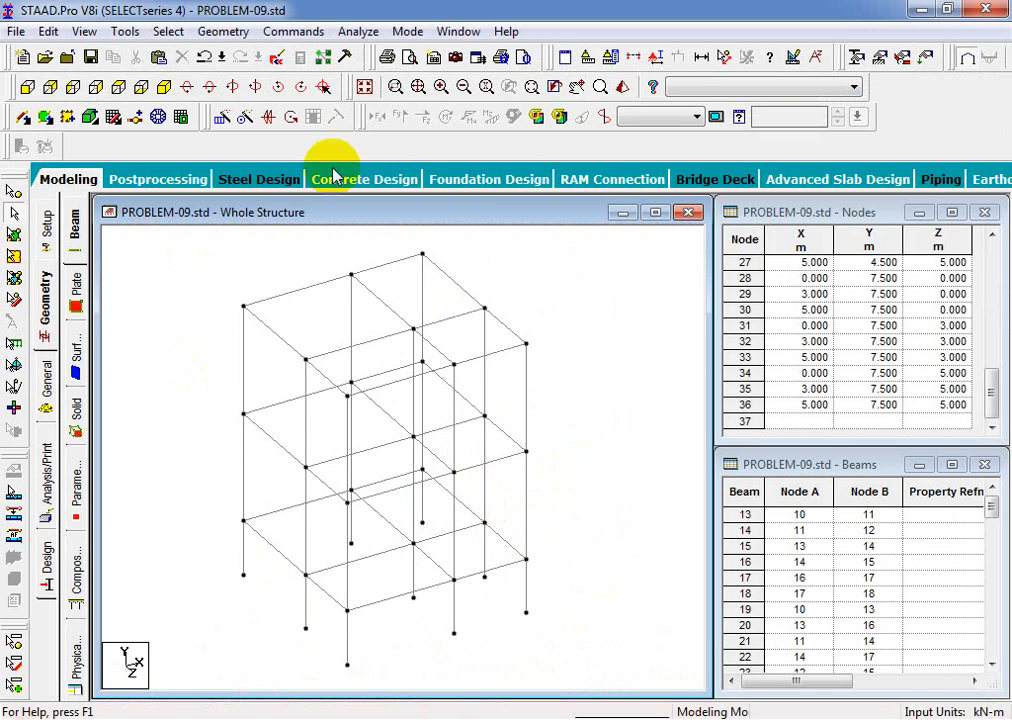
left_click(293, 31)
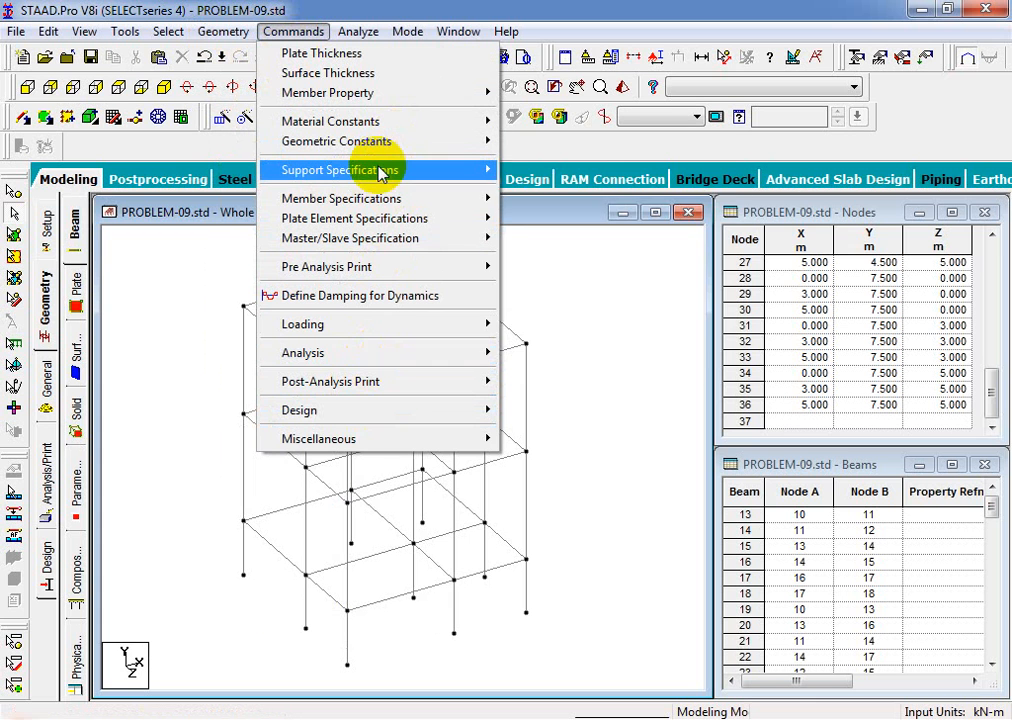
mouse_move(436, 173)
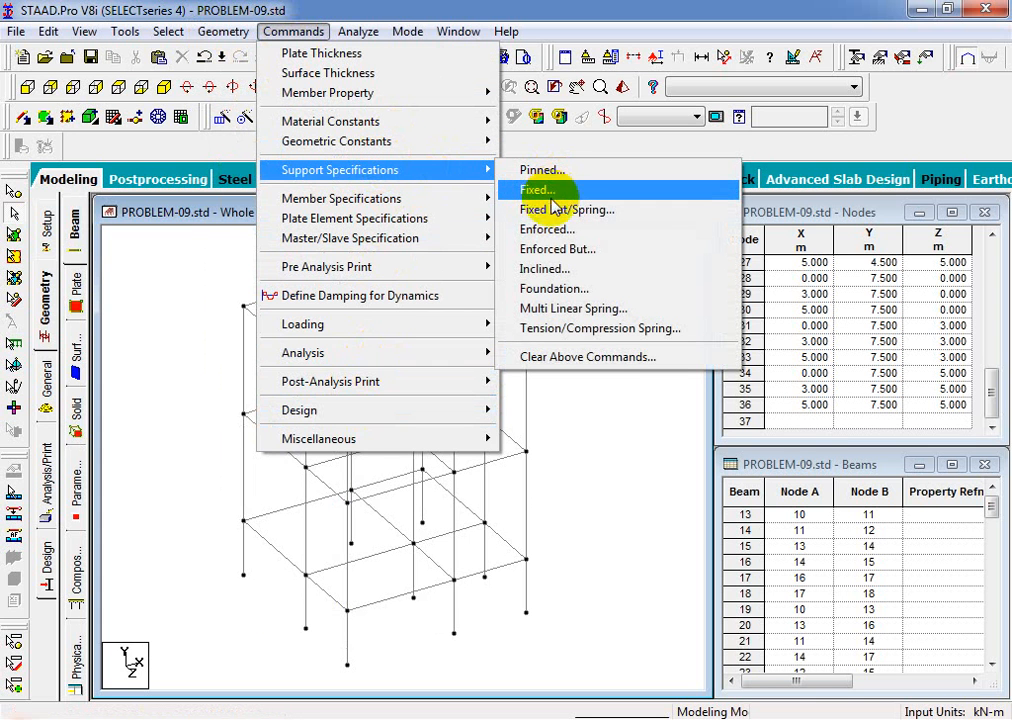
left_click(130, 330)
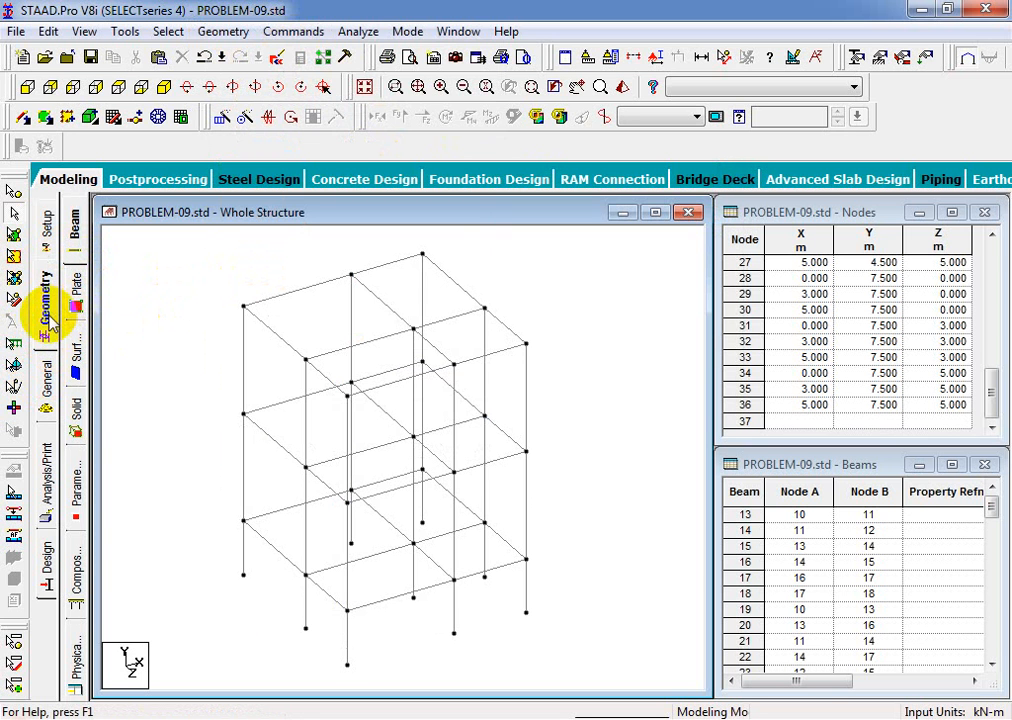
Create a fixed support definition for the whole structure.
left_click(46, 380)
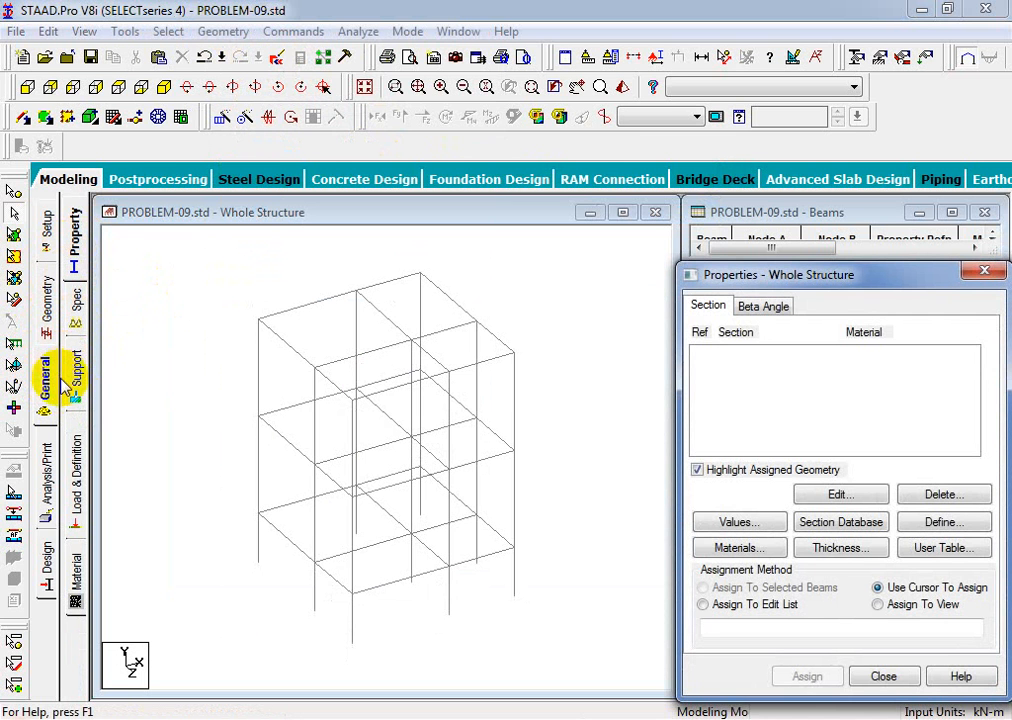
left_click(76, 385)
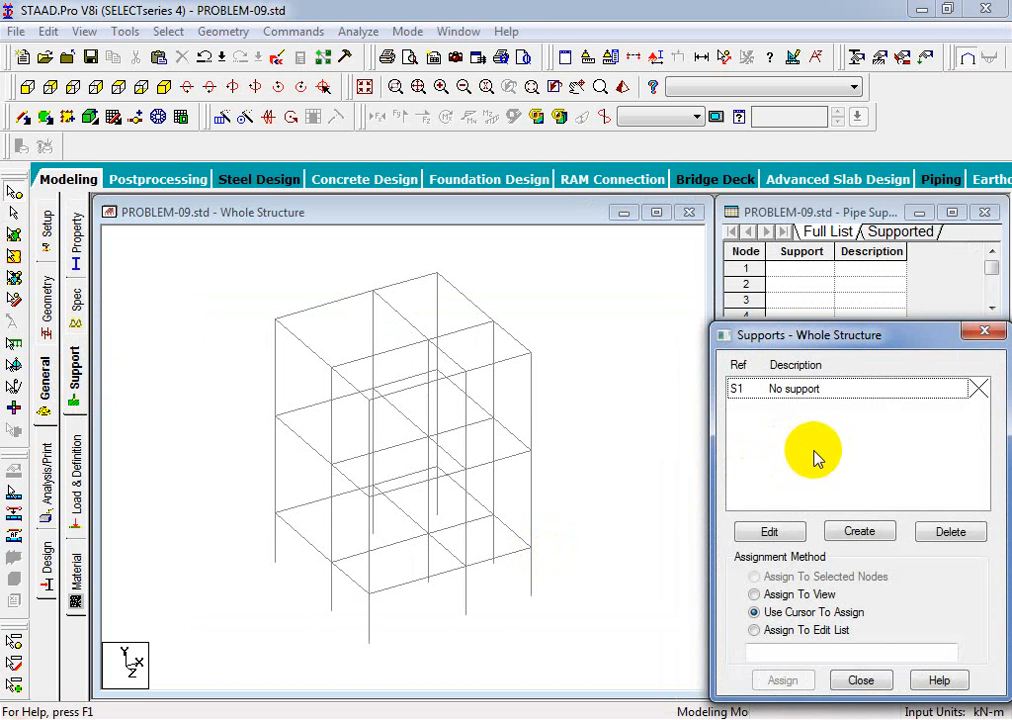
left_click(874, 534)
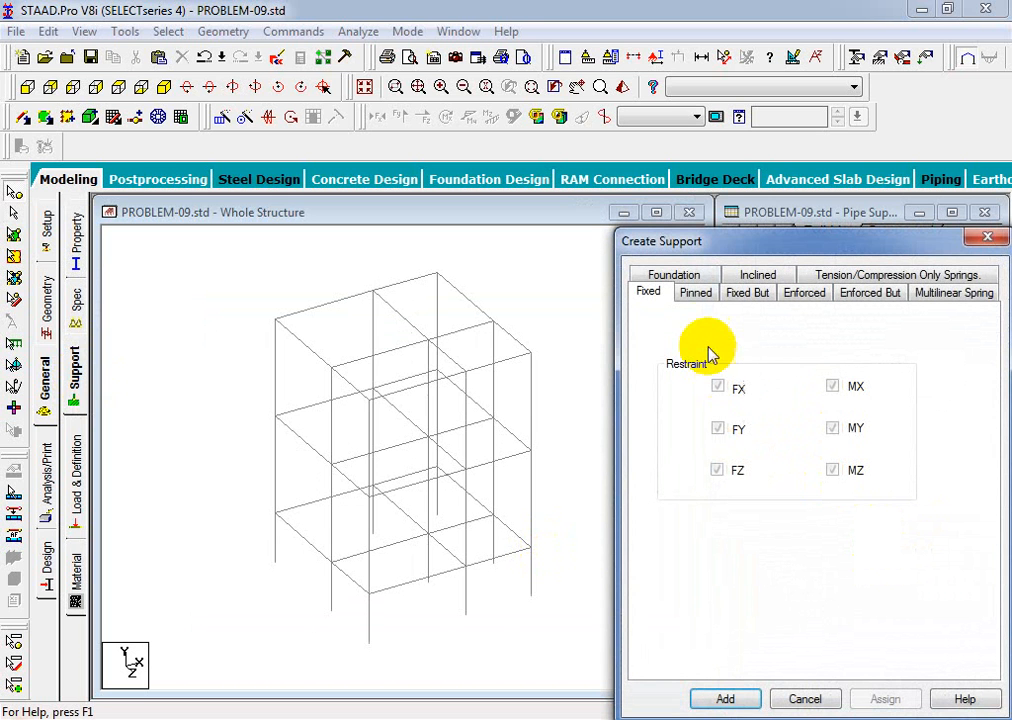
left_click(728, 699)
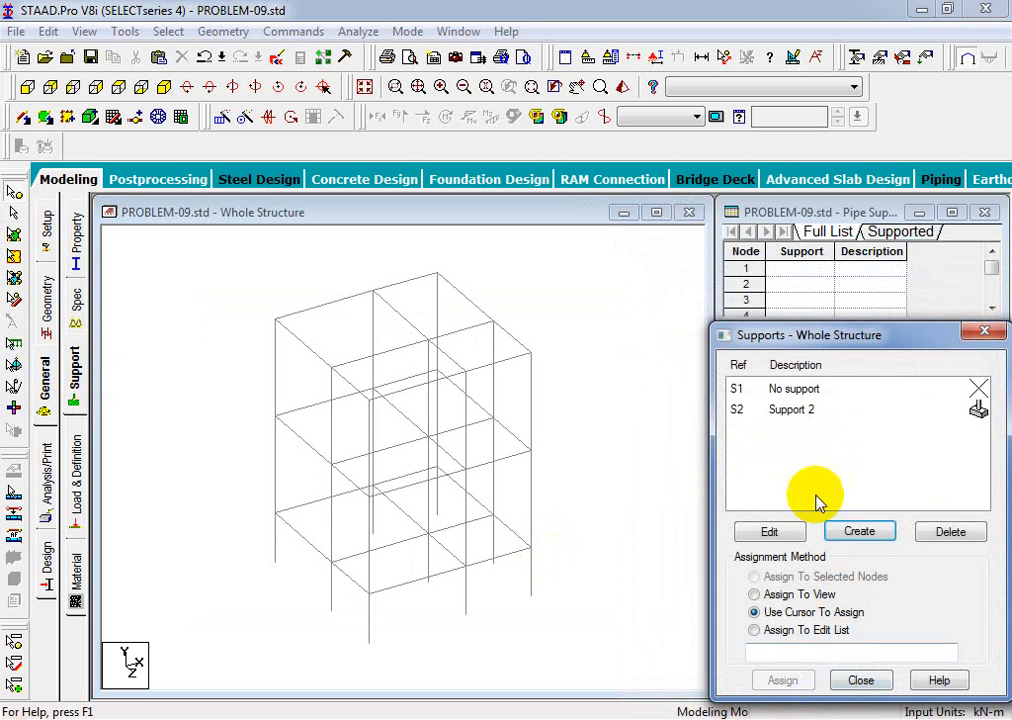
Select all the column base nodes in front view and assign the fixed support to them.
left_click(781, 411)
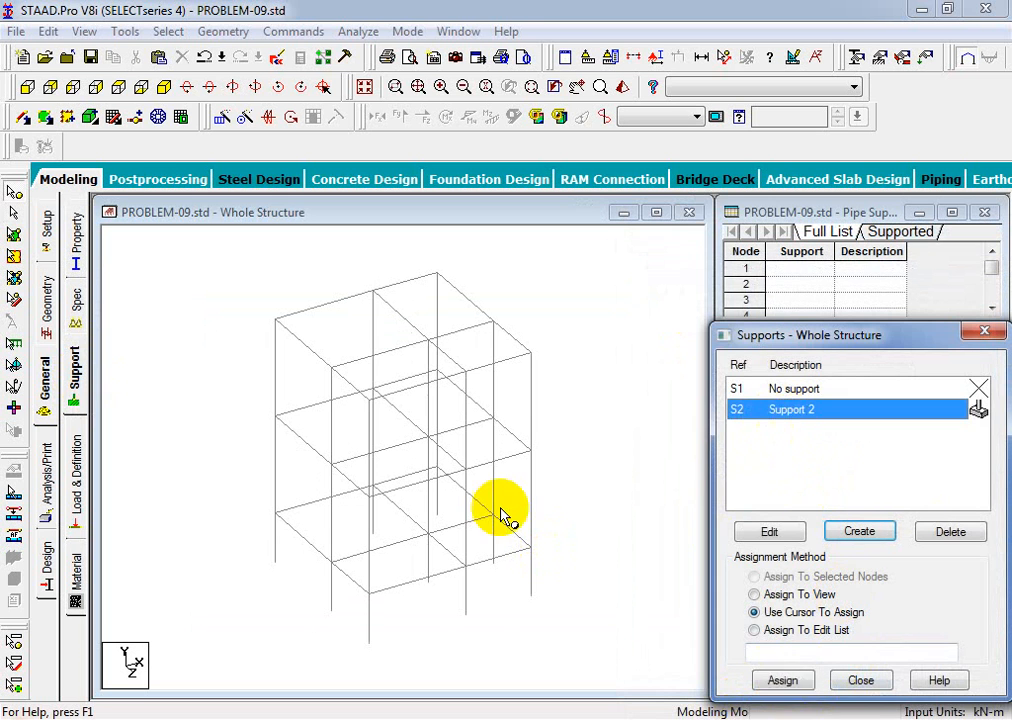
left_click(26, 88)
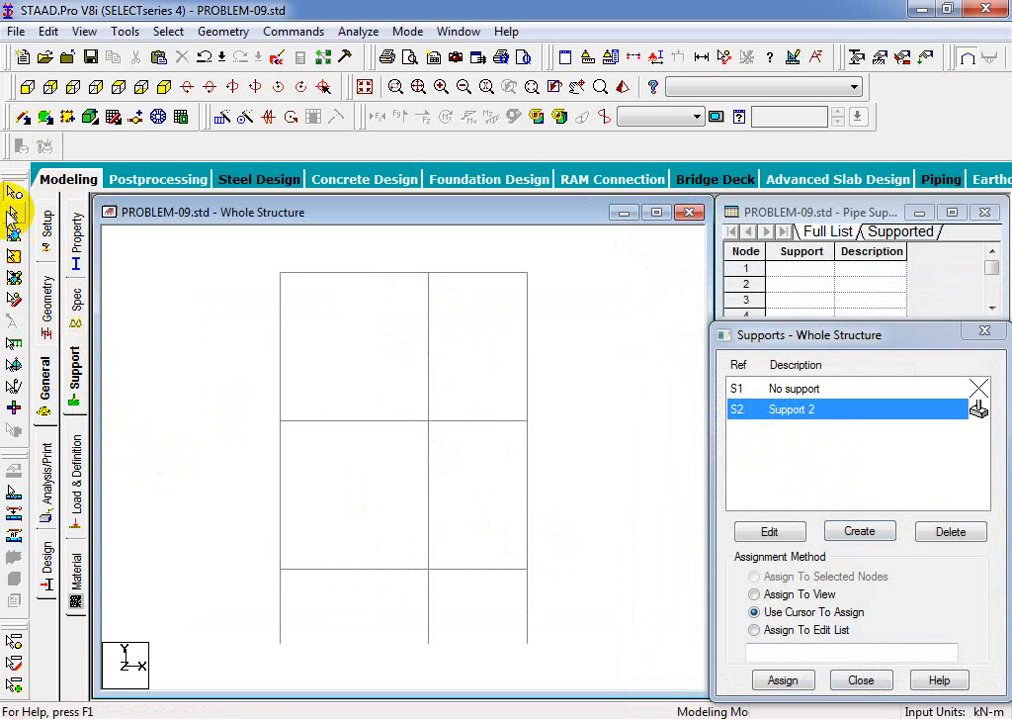
left_click(12, 192)
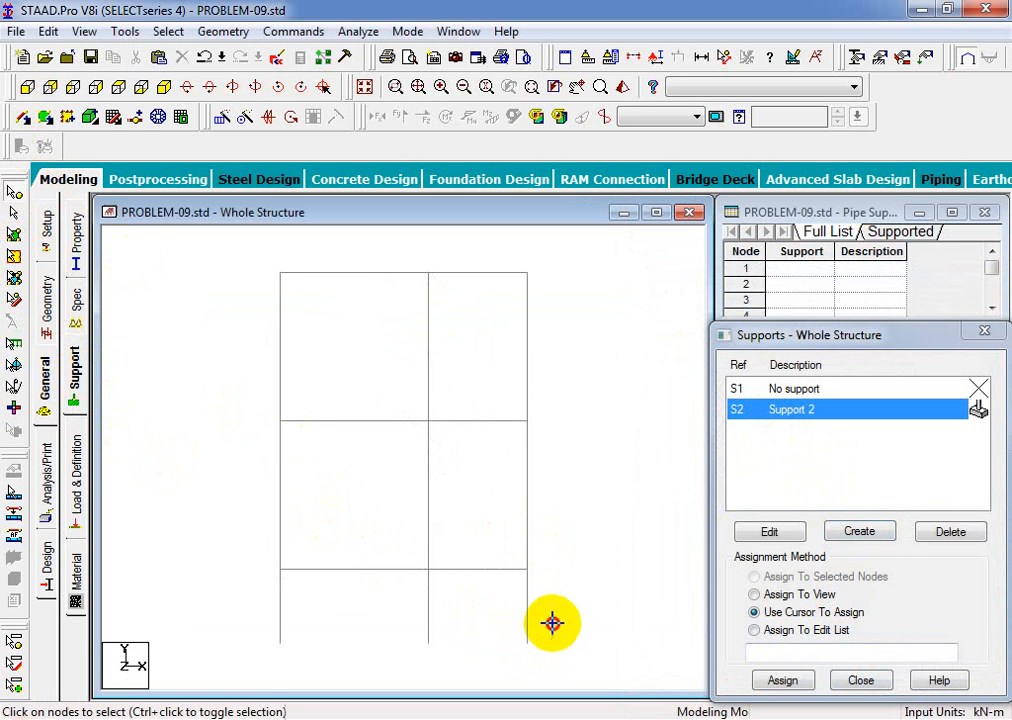
left_click_drag(552, 605, 262, 666)
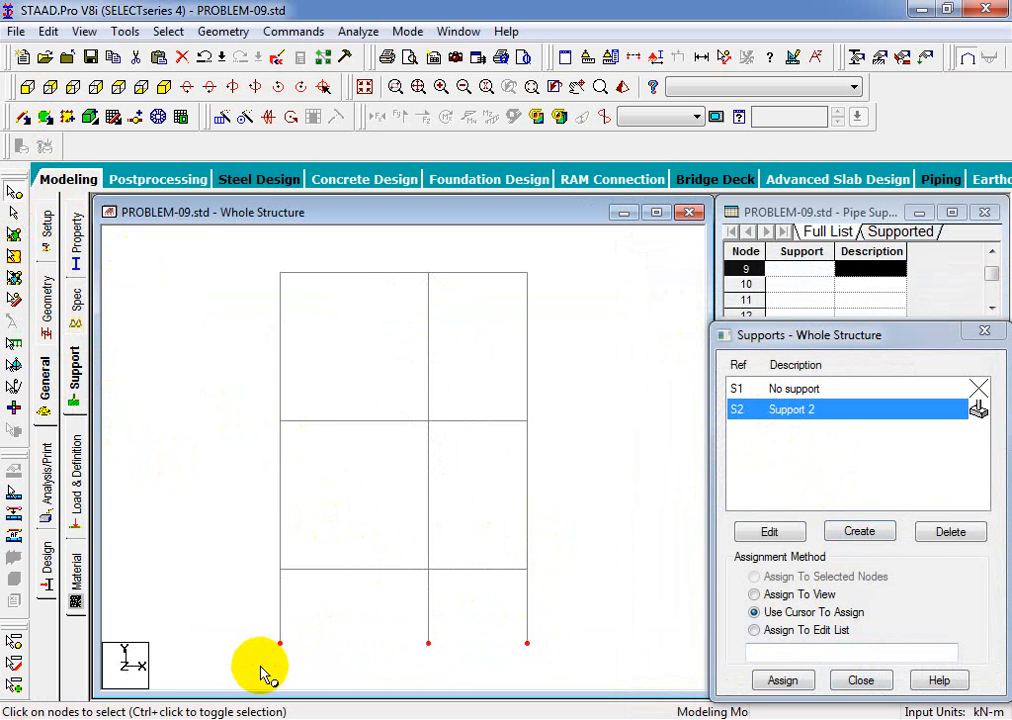
left_click(164, 87)
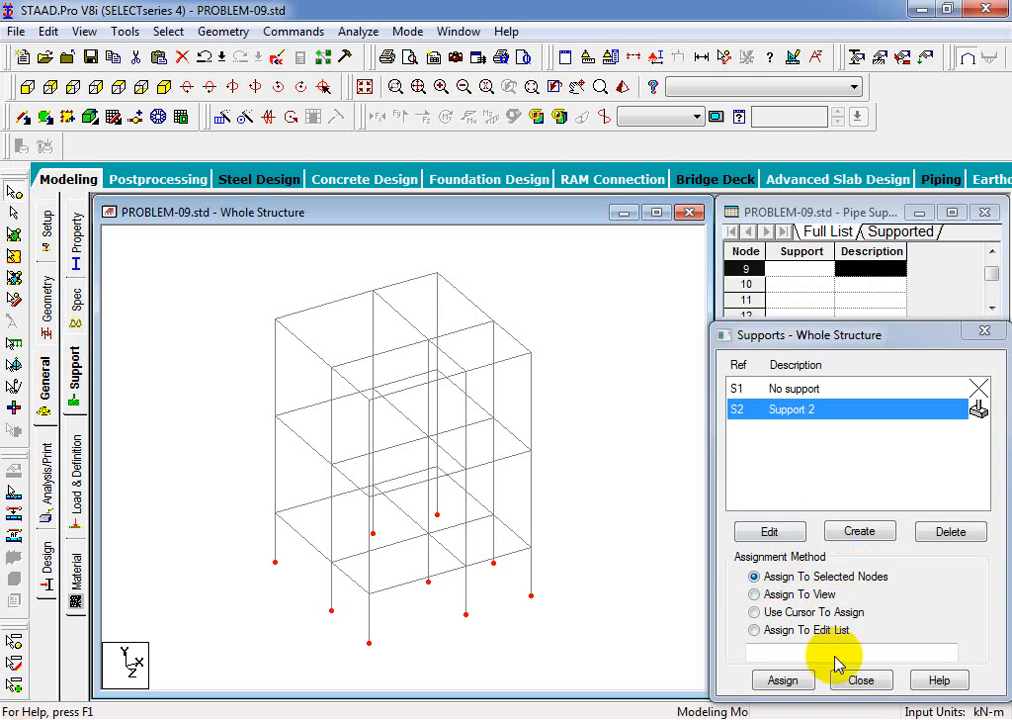
left_click(785, 680)
left_click(865, 562)
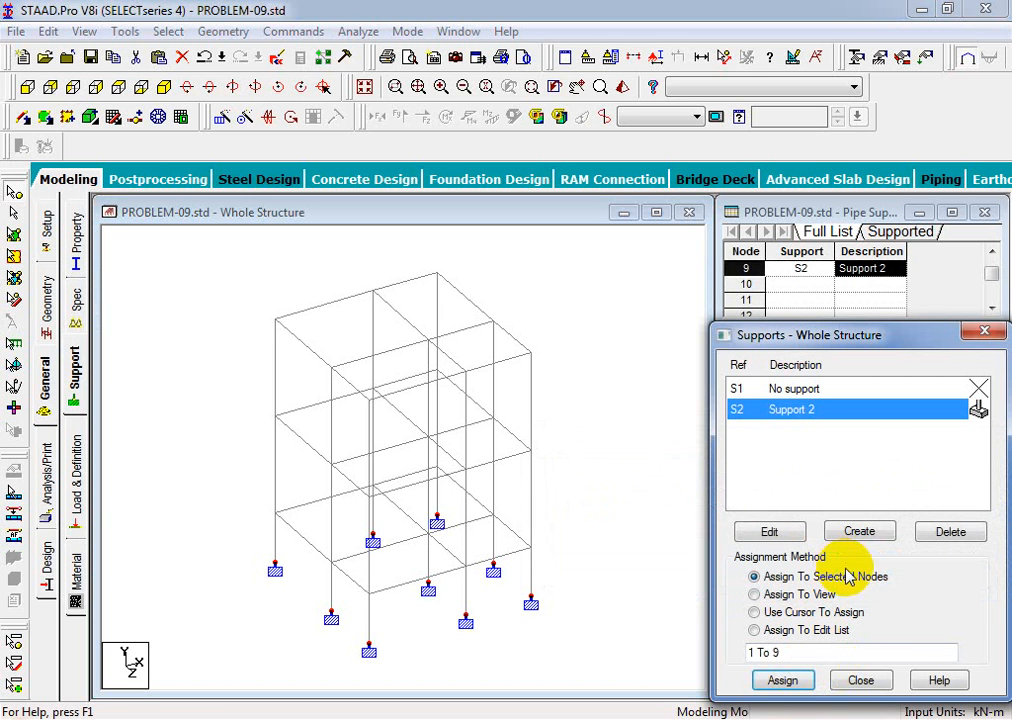
Switch to the STAAD.Pro_Draft Copy PDF and read the column and beam sizes and instructions in STEP # 04 on assigning property.
left_click(666, 585)
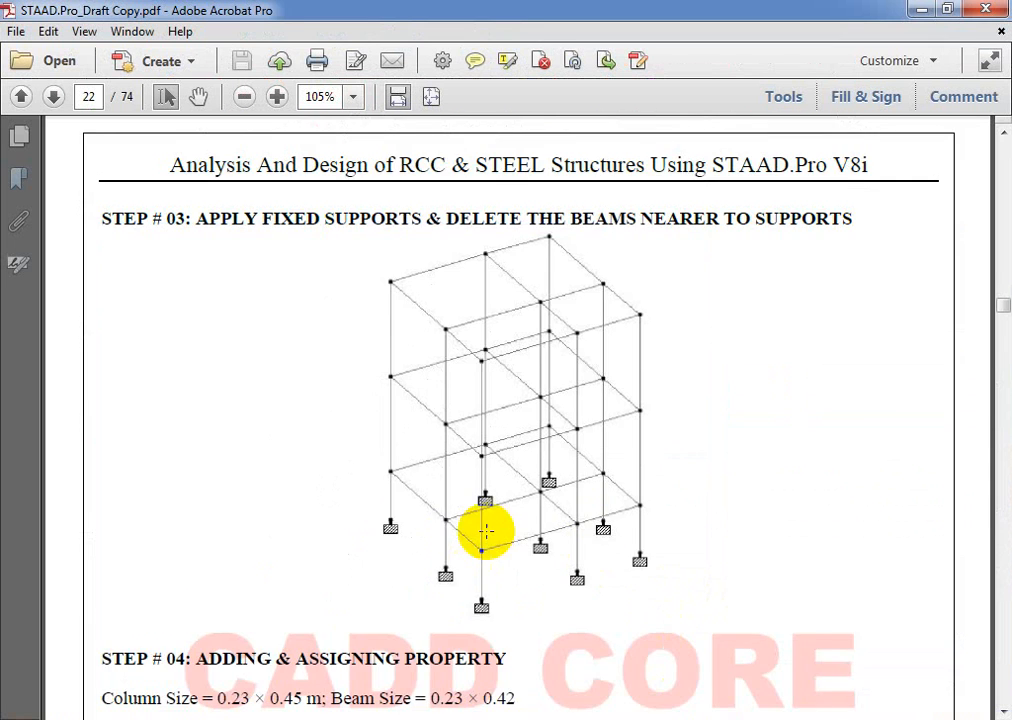
scroll(480, 550, "down", 3)
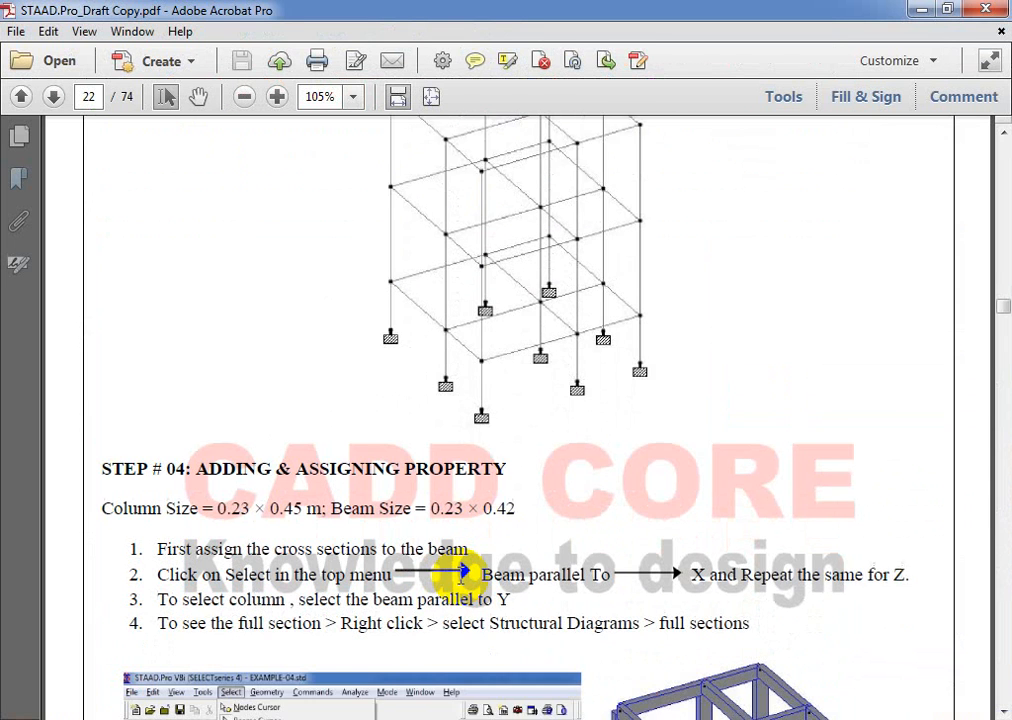
scroll(461, 575, "down", 1)
scroll(463, 578, "down", 1)
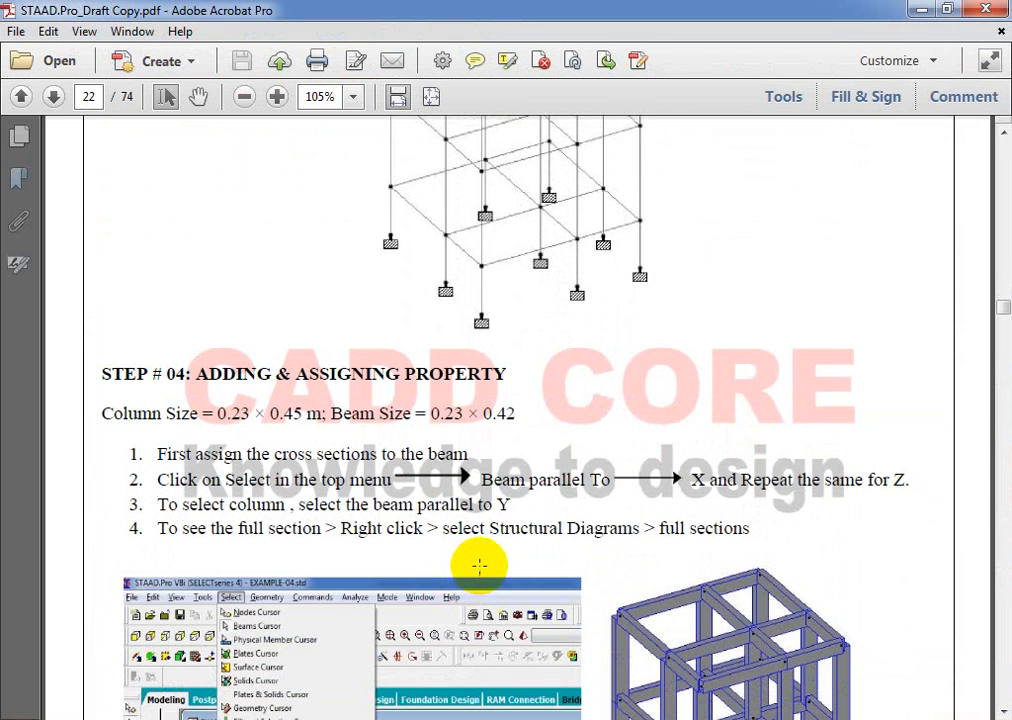
scroll(512, 552, "down", 2)
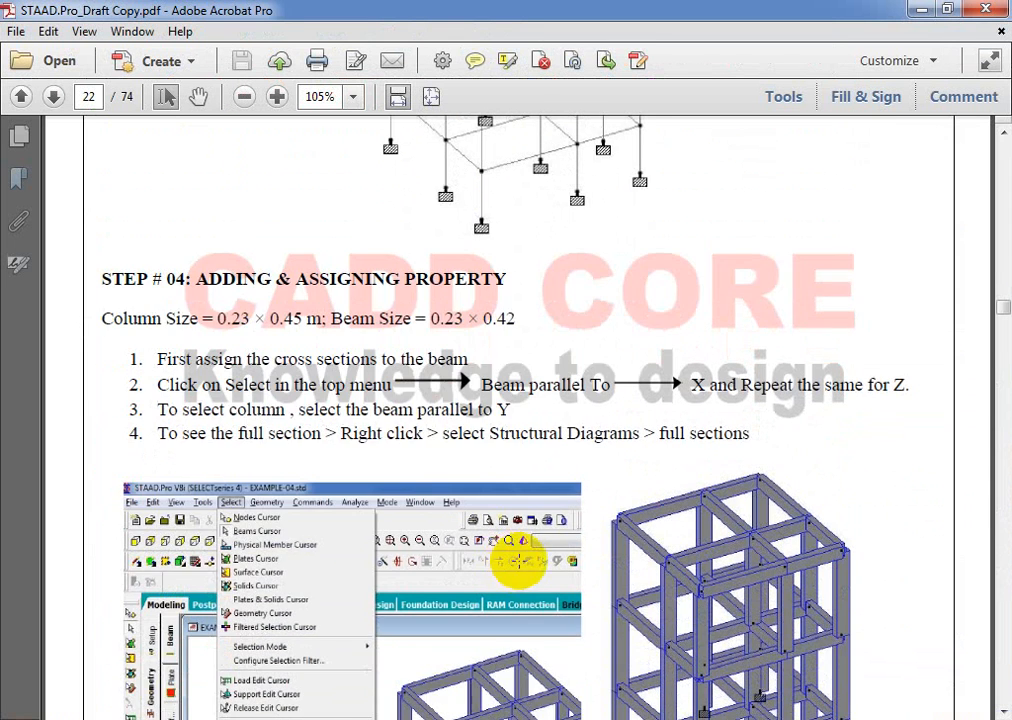
left_click_drag(103, 318, 301, 318)
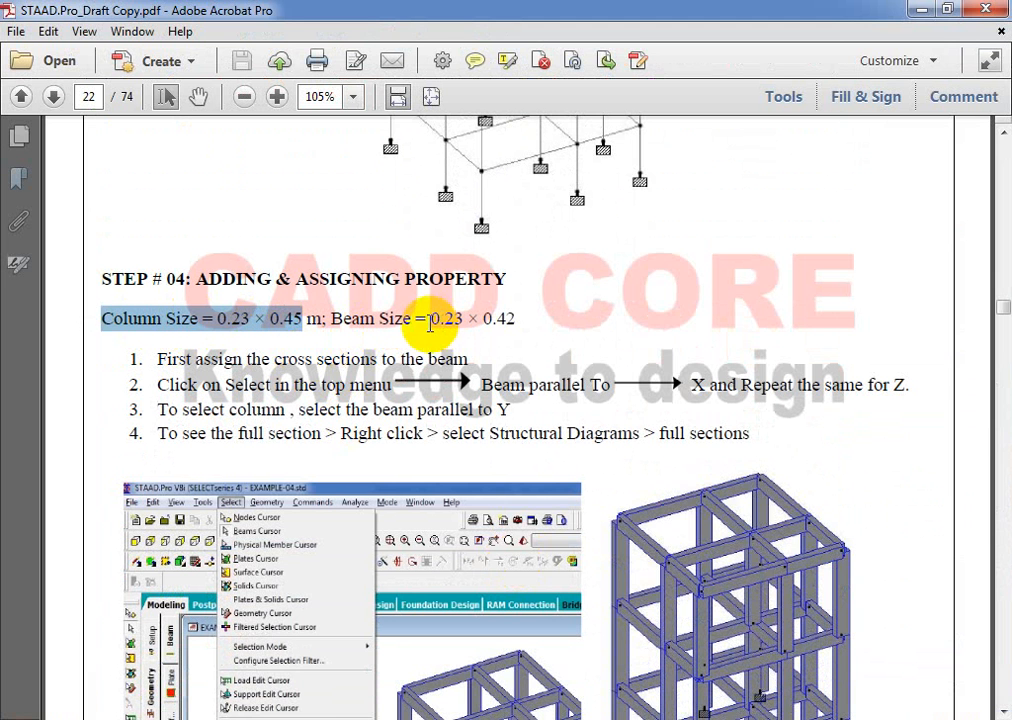
left_click_drag(430, 318, 498, 323)
Return to STAAD.Pro, close the Supports dialog and maximize the Whole Structure window.
left_click(445, 325)
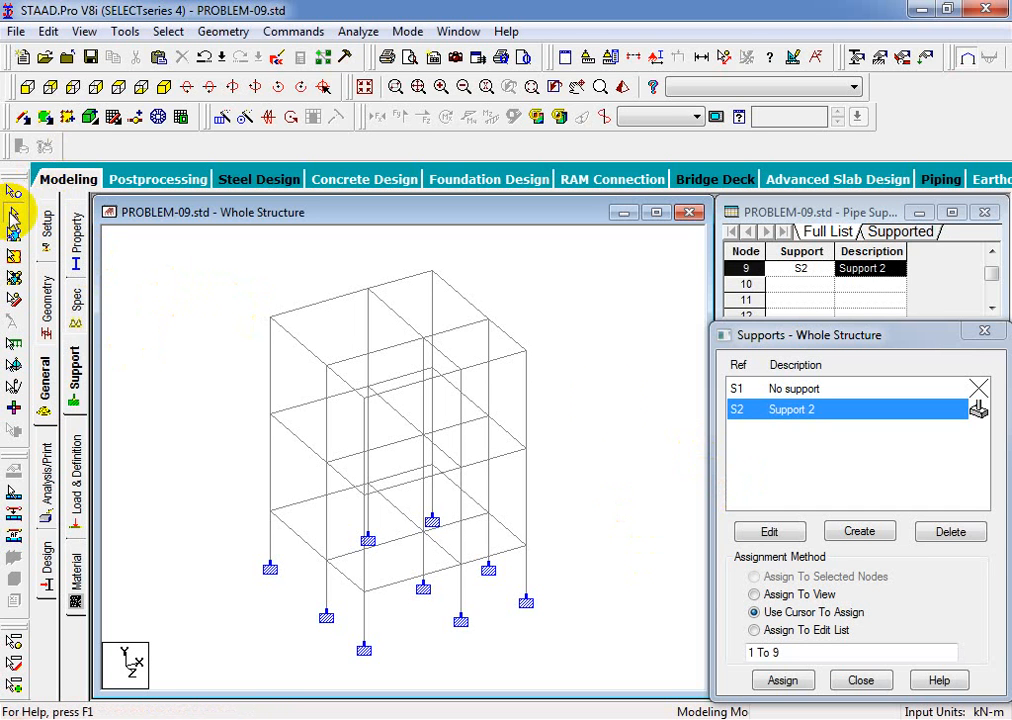
left_click(983, 331)
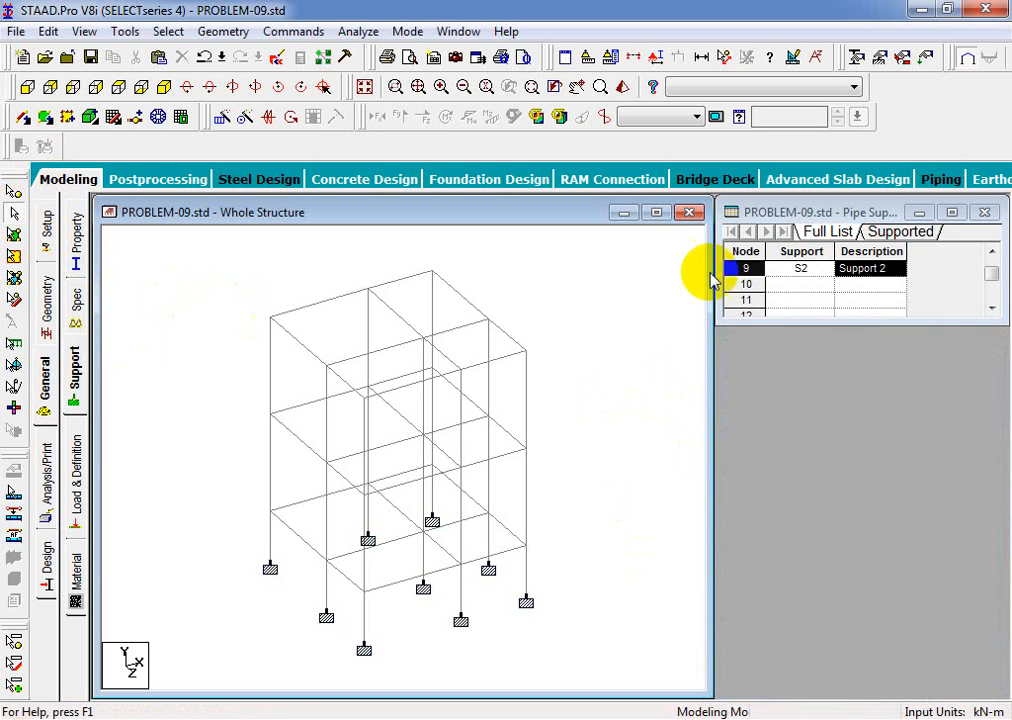
left_click(656, 213)
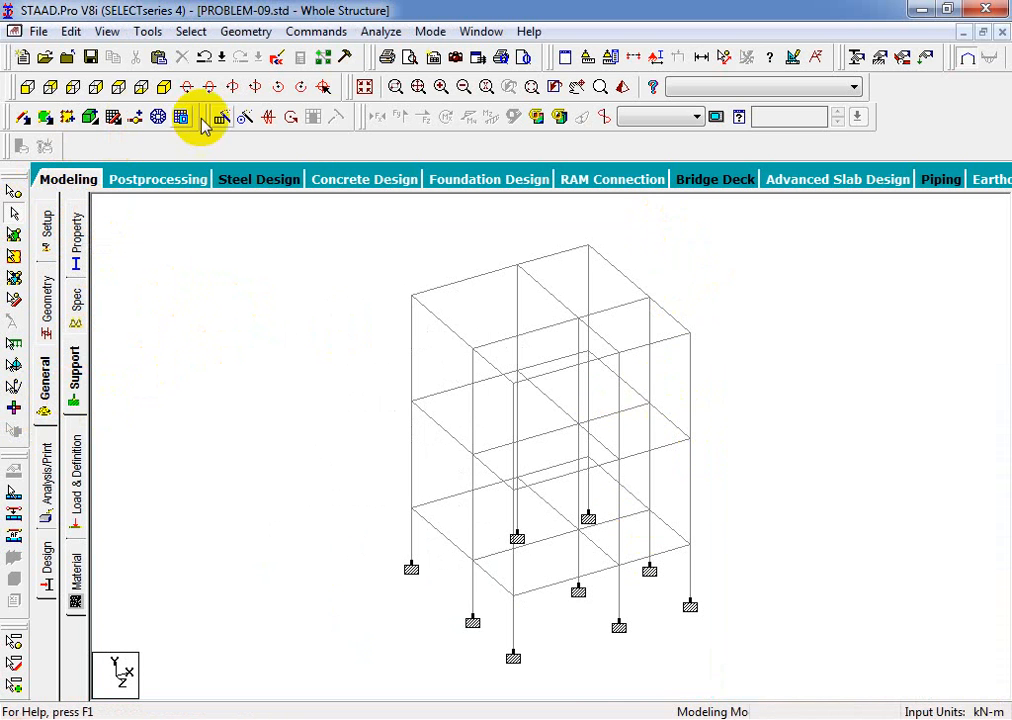
Add a rectangular concrete member section with YD 0.23 m and ZD 0.45 m for the columns, checking the size in the PDF.
left_click(318, 31)
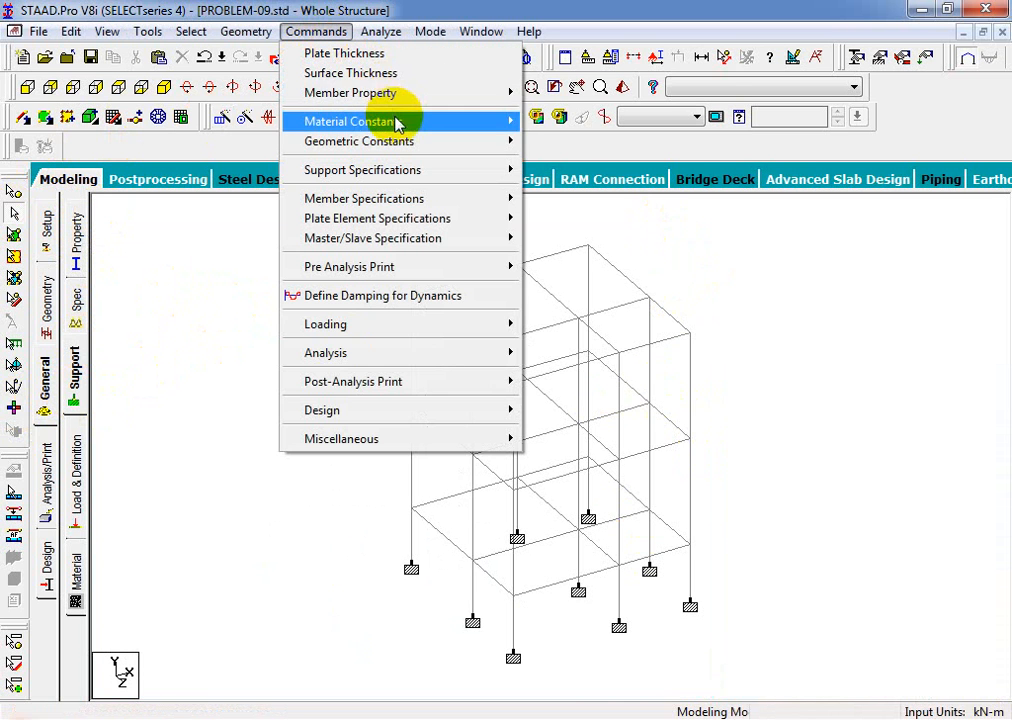
mouse_move(501, 91)
left_click(558, 94)
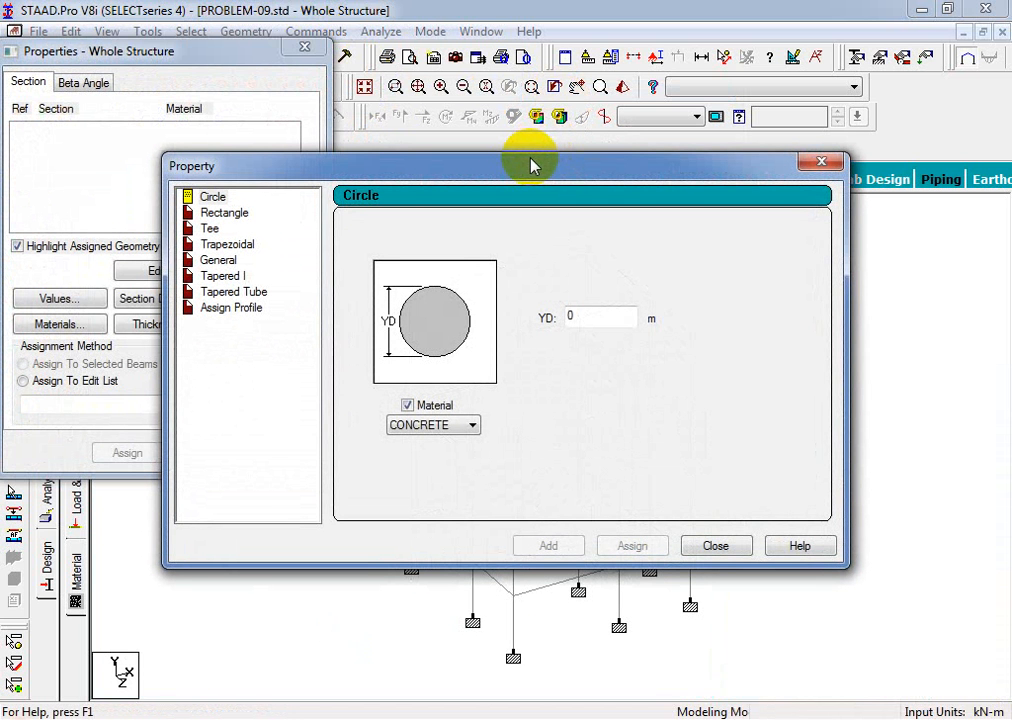
left_click(226, 213)
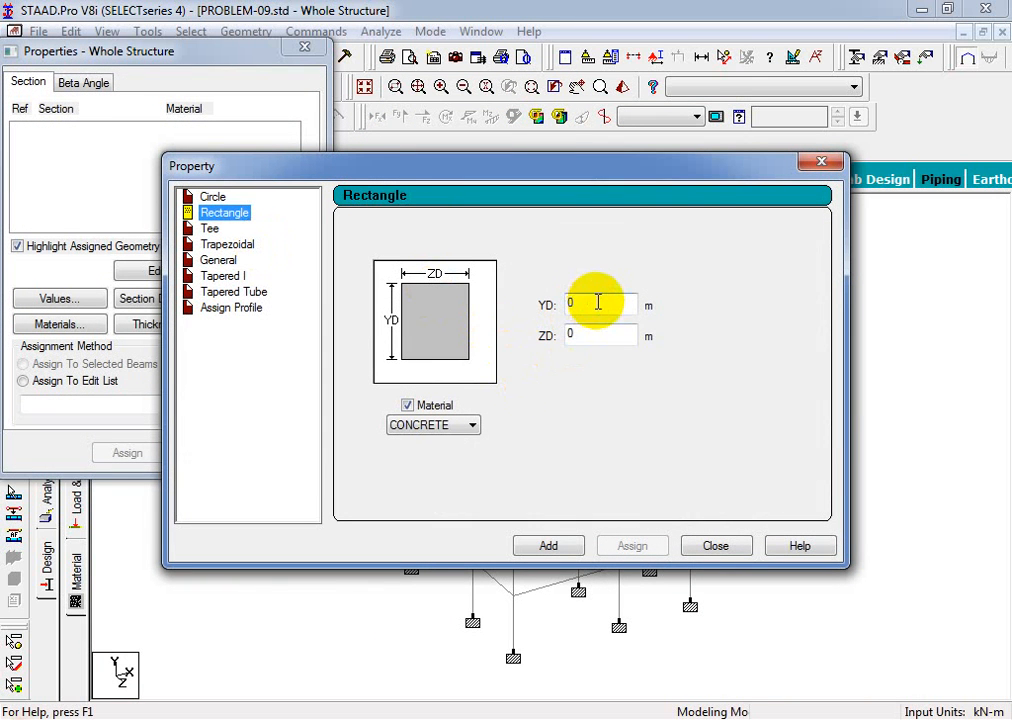
double_click(572, 305)
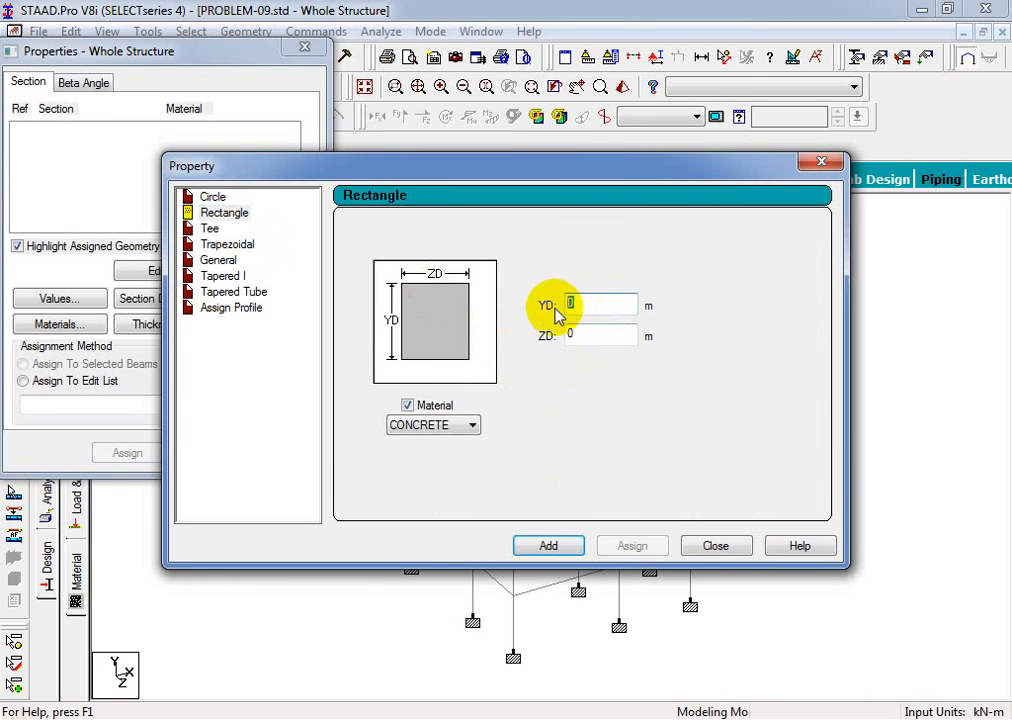
left_click(630, 690)
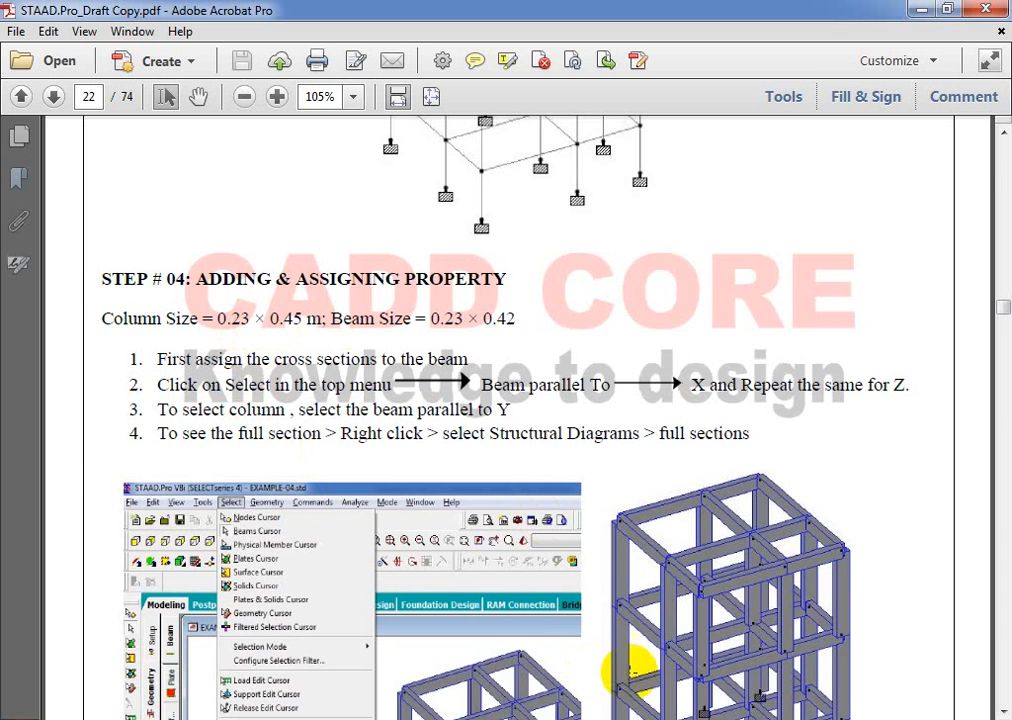
left_click(620, 712)
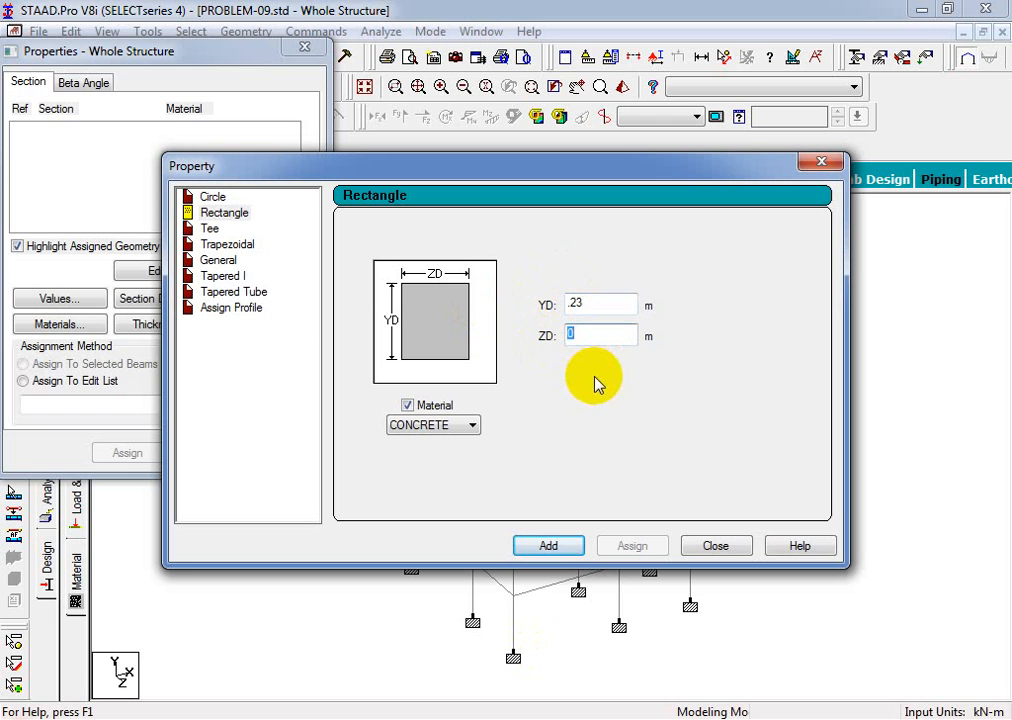
type(".45")
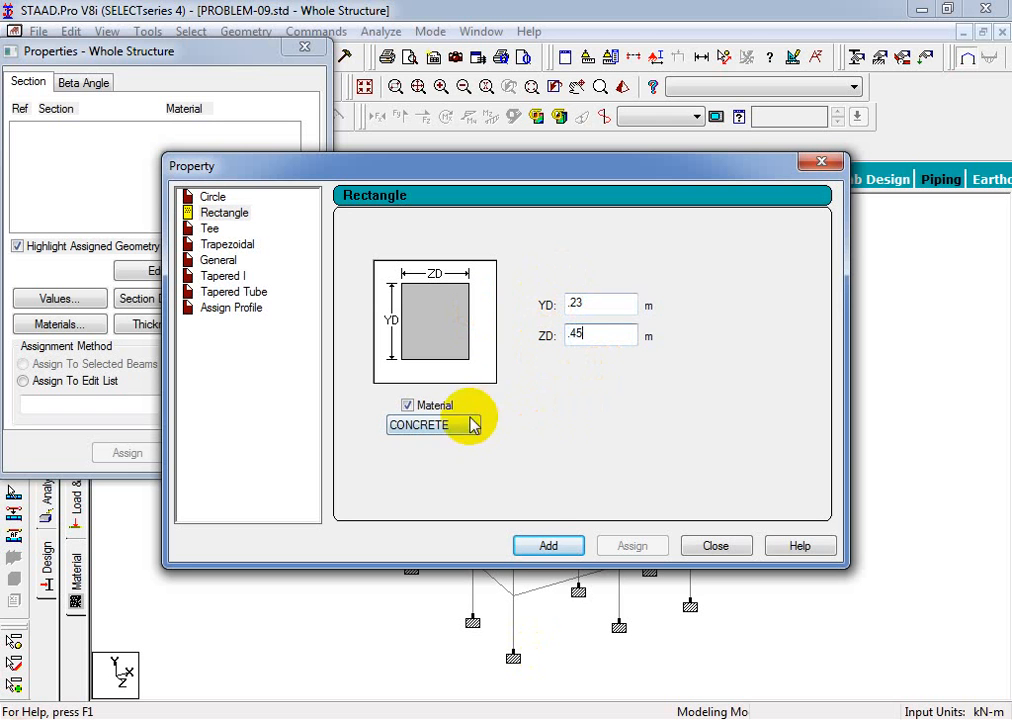
left_click(545, 546)
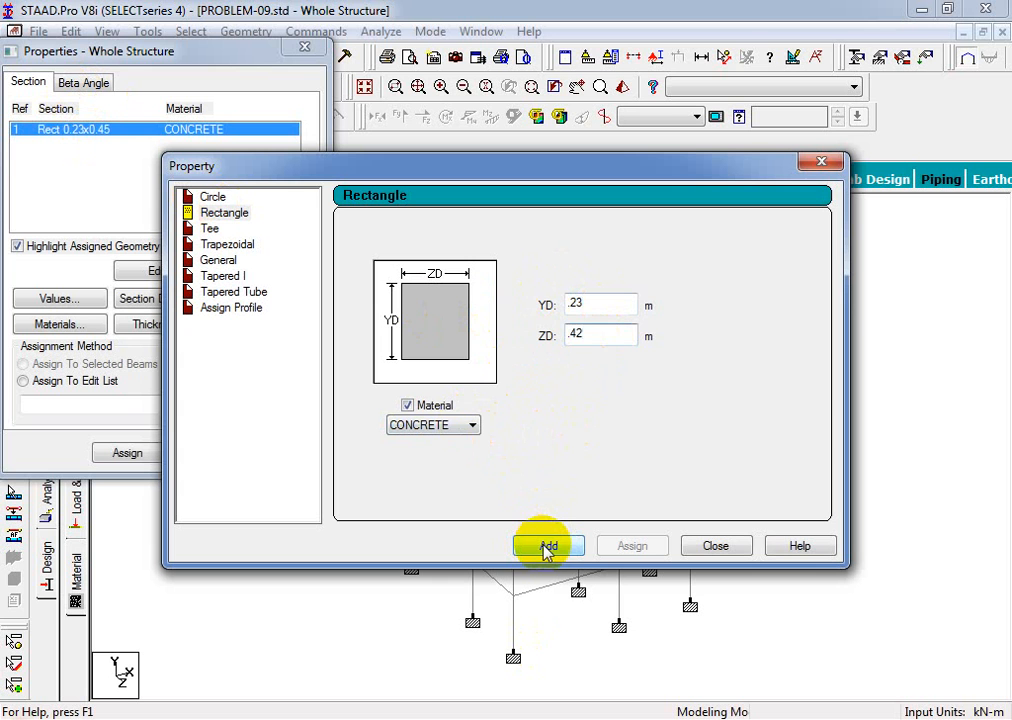
Add a second rectangular concrete section with YD 0.42 m and ZD 0.23 m for the beams.
left_click_drag(597, 336, 563, 335)
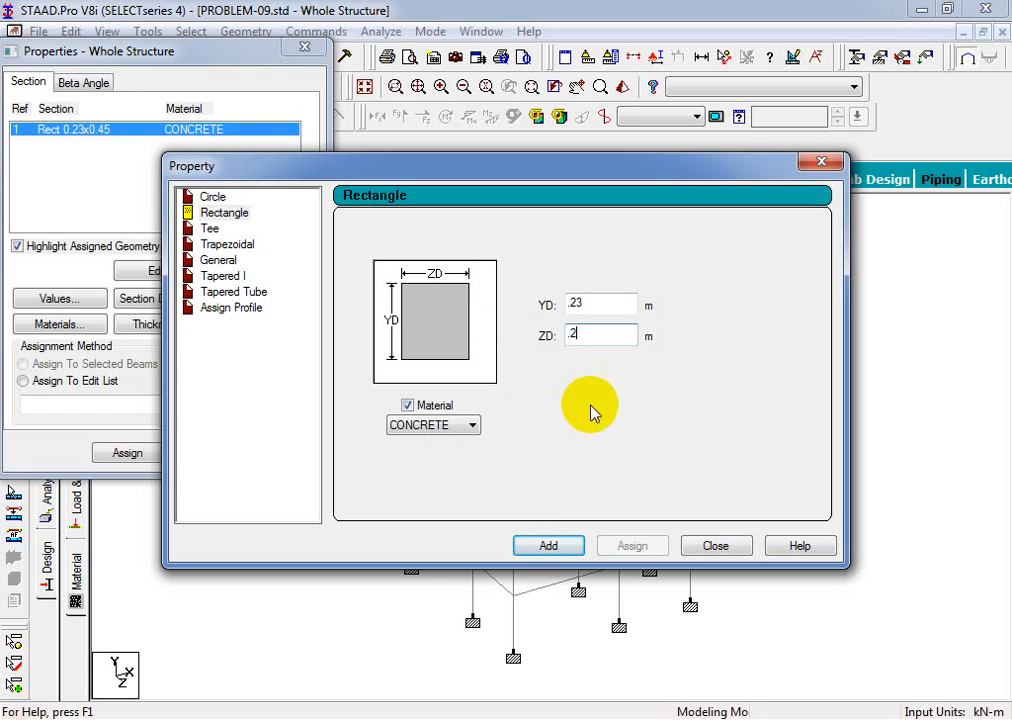
left_click_drag(575, 303, 543, 318)
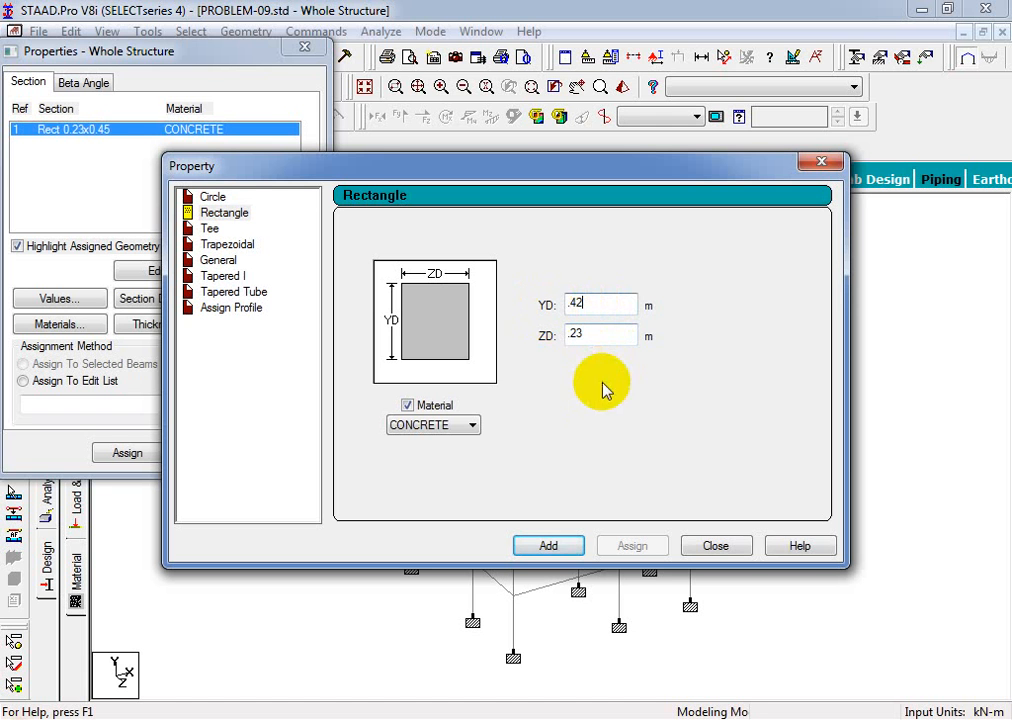
left_click(565, 556)
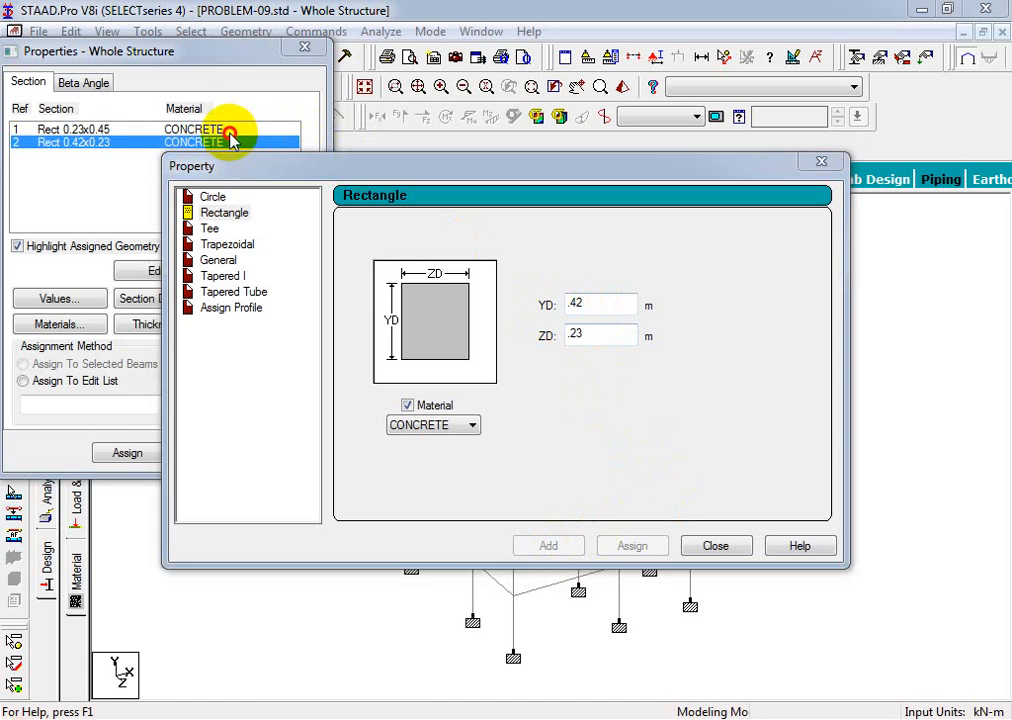
Edit the first rectangular concrete section to YD 0.45 m and ZD 0.23 m.
left_click(715, 546)
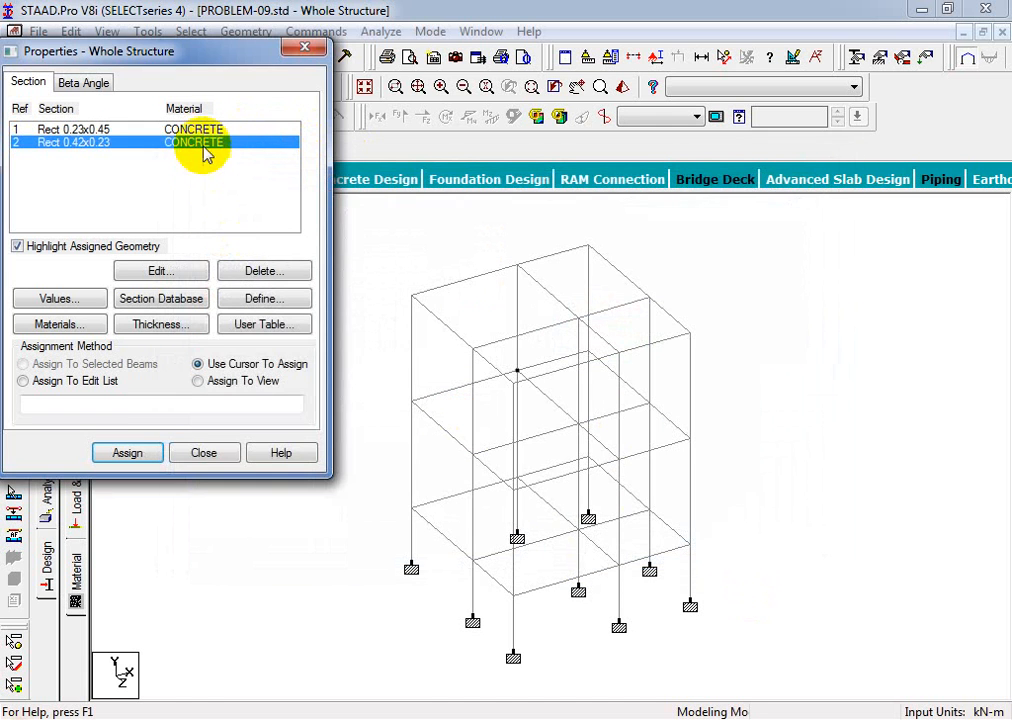
left_click(200, 131)
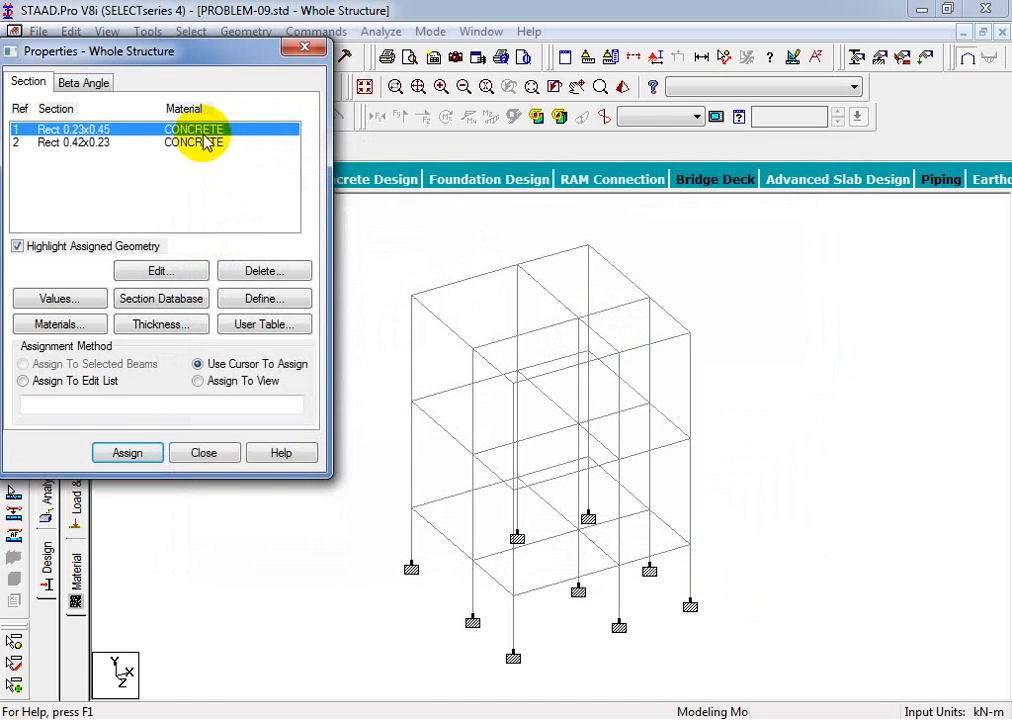
left_click(160, 271)
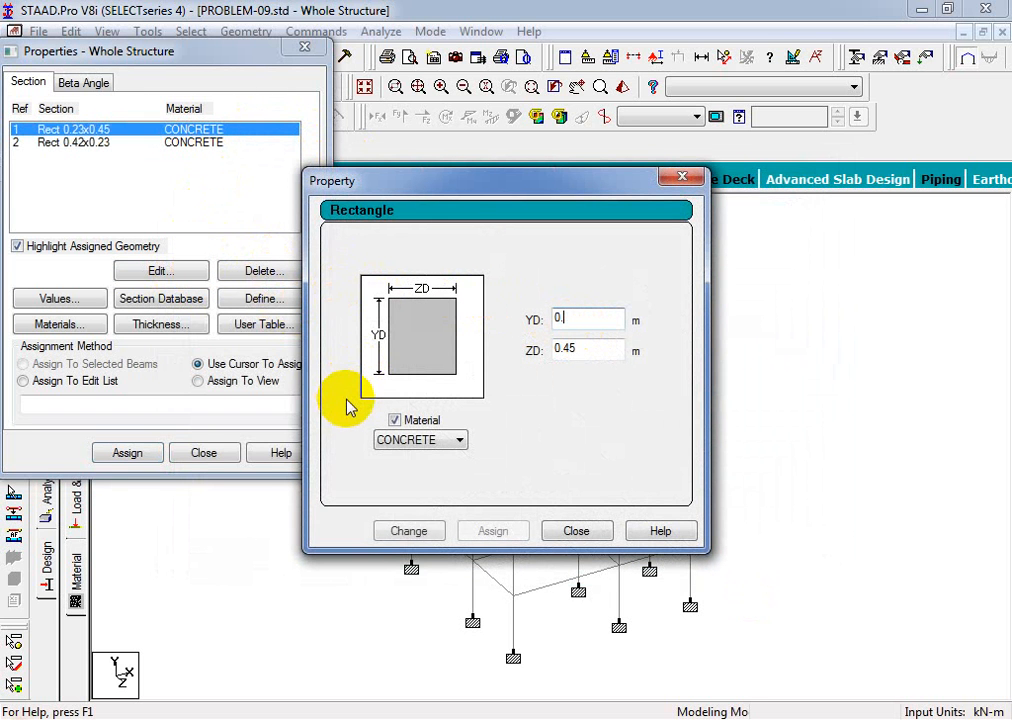
type("45")
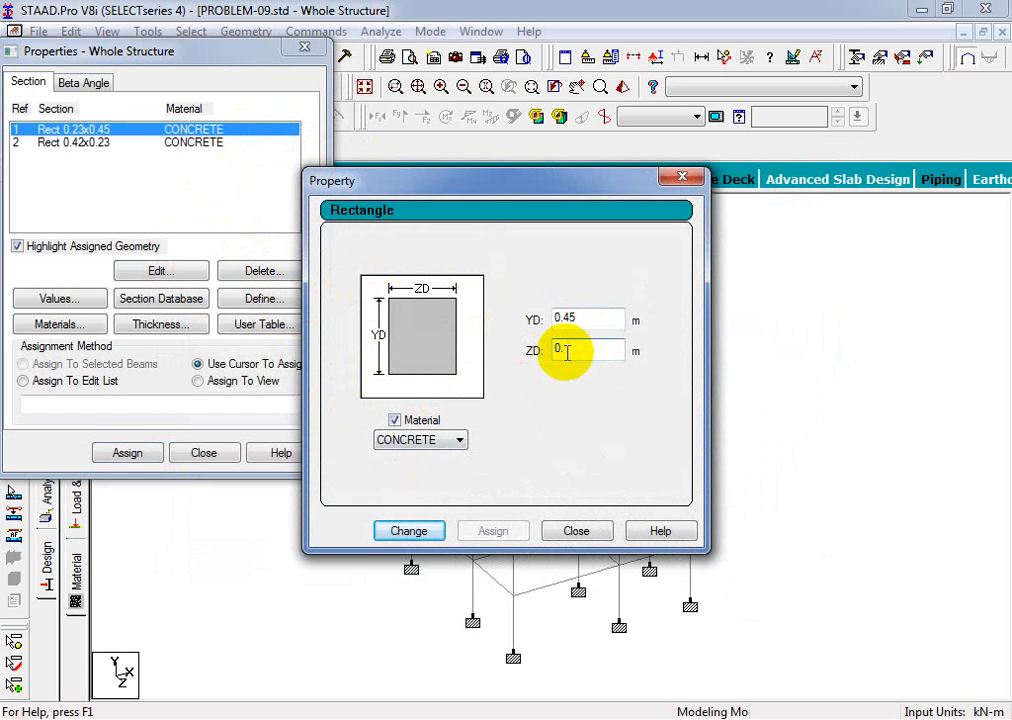
left_click(412, 531)
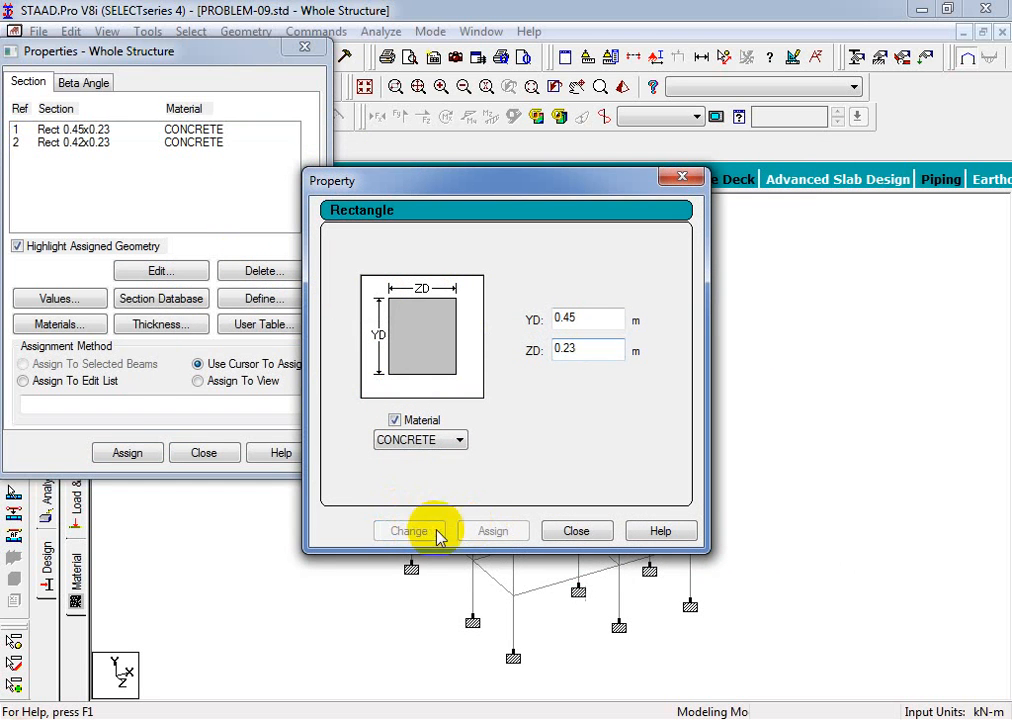
left_click(580, 531)
Save the modified structure and place the Properties window beside the frame with the 0.42x0.23 section selected.
left_click(170, 142)
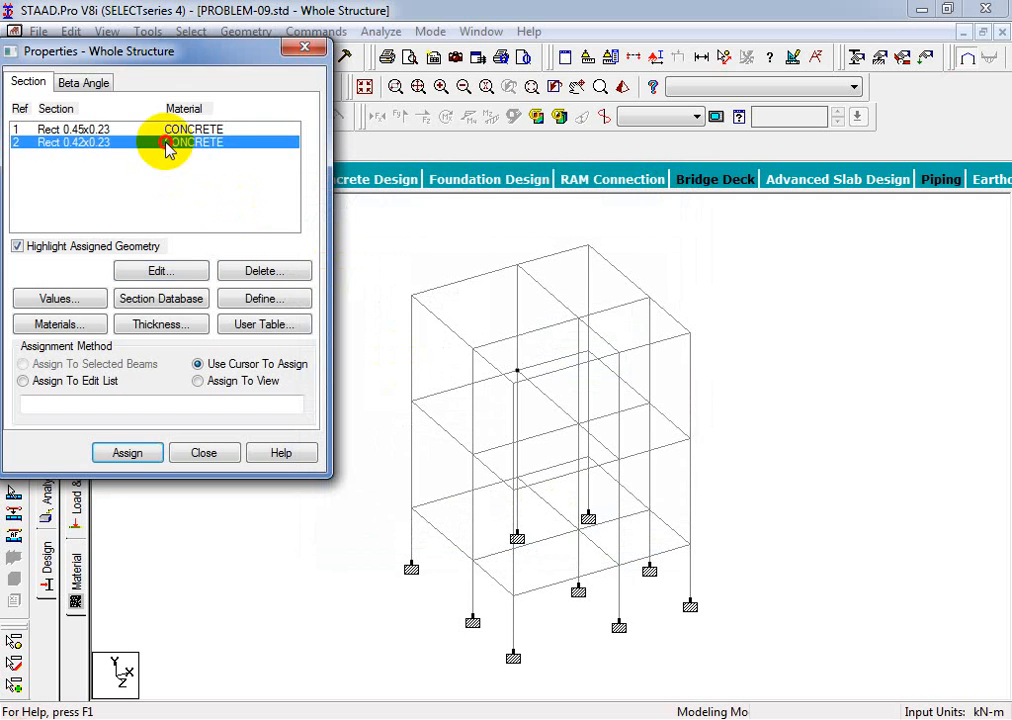
left_click_drag(160, 51, 943, 148)
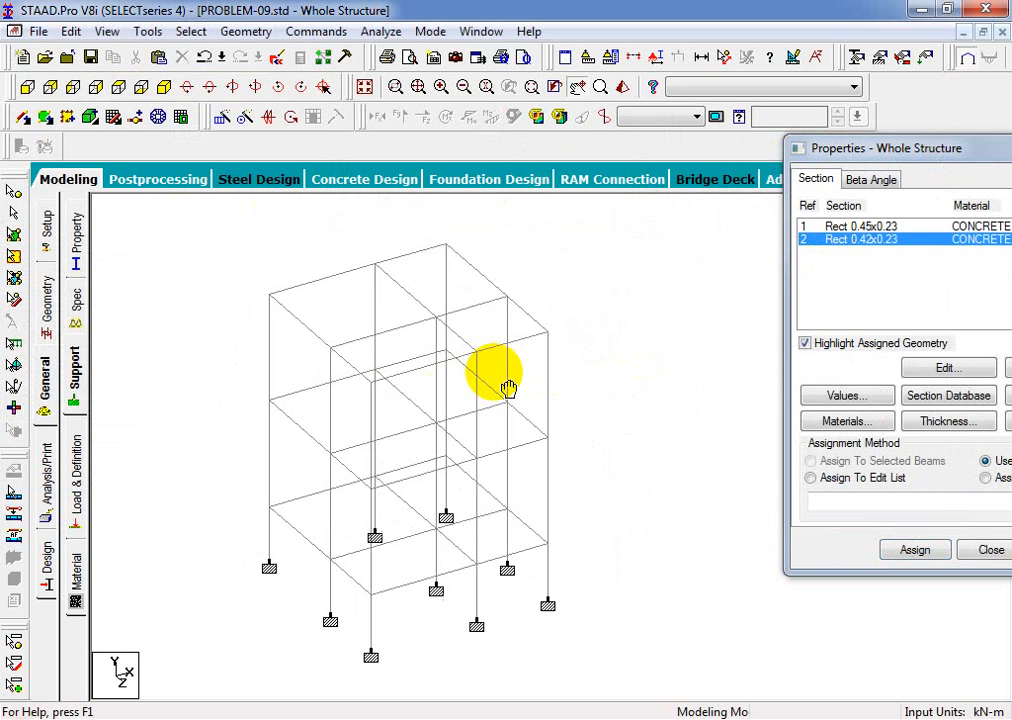
left_click(497, 416)
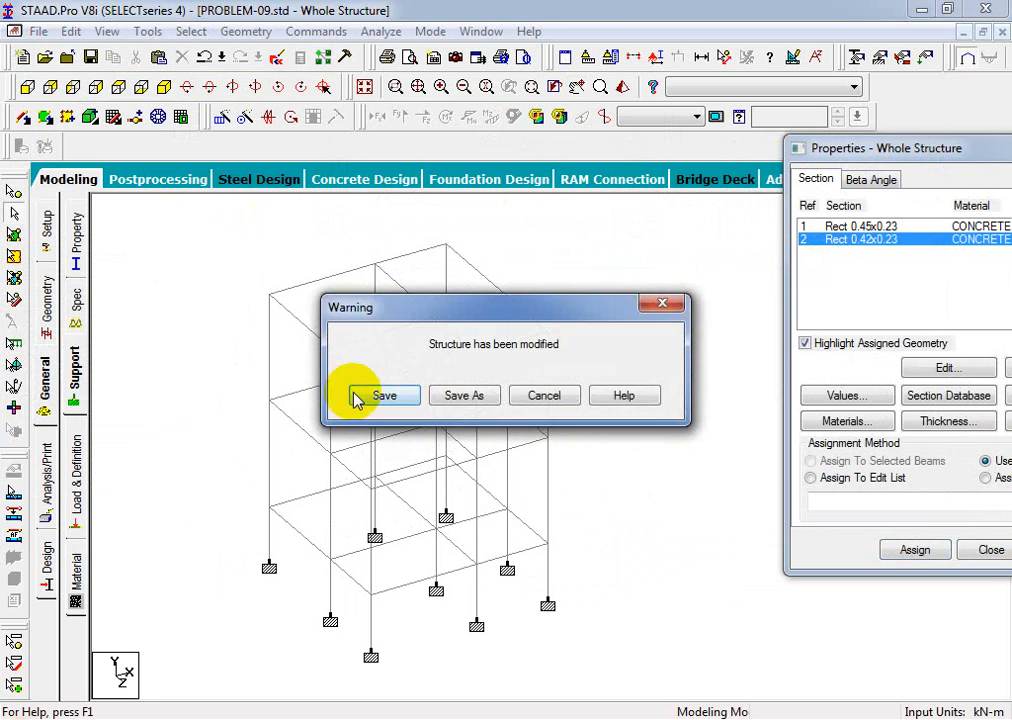
left_click(370, 398)
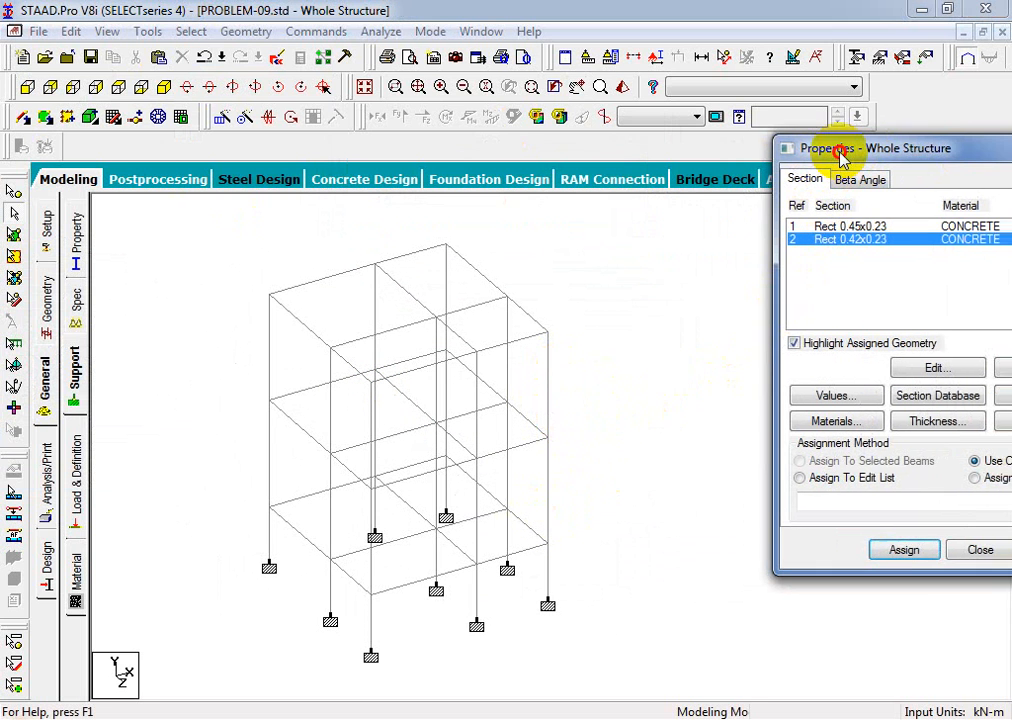
left_click_drag(836, 149, 653, 157)
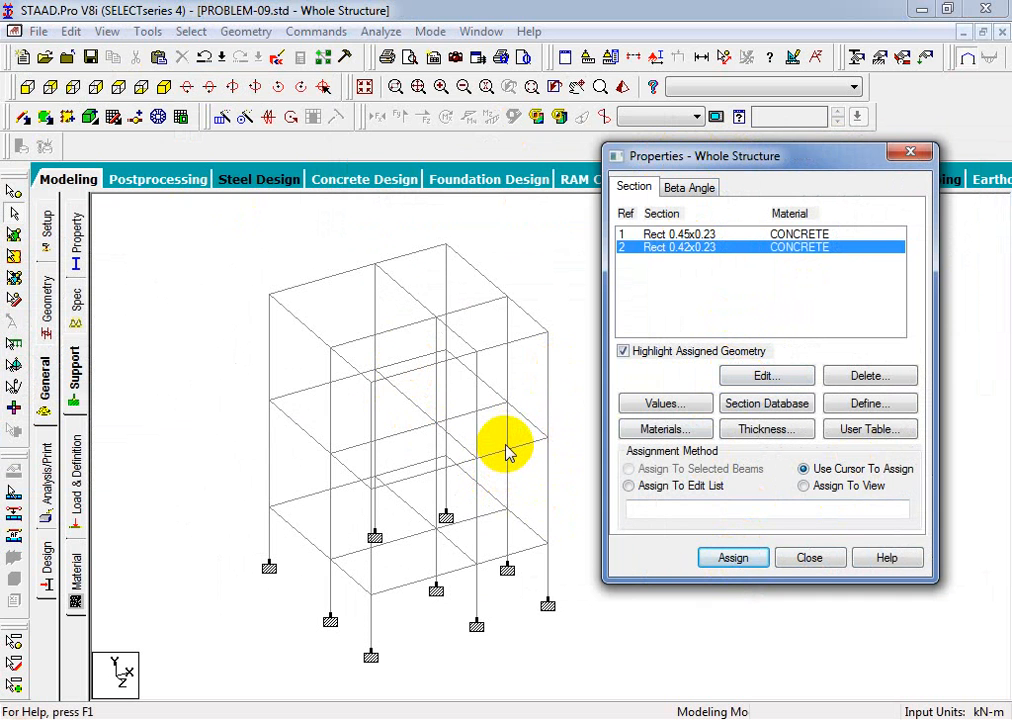
Assign the Rect 0.42x0.23 concrete section to all beams parallel to X and Z, then clear the selection.
middle_click_drag(408, 465, 382, 472)
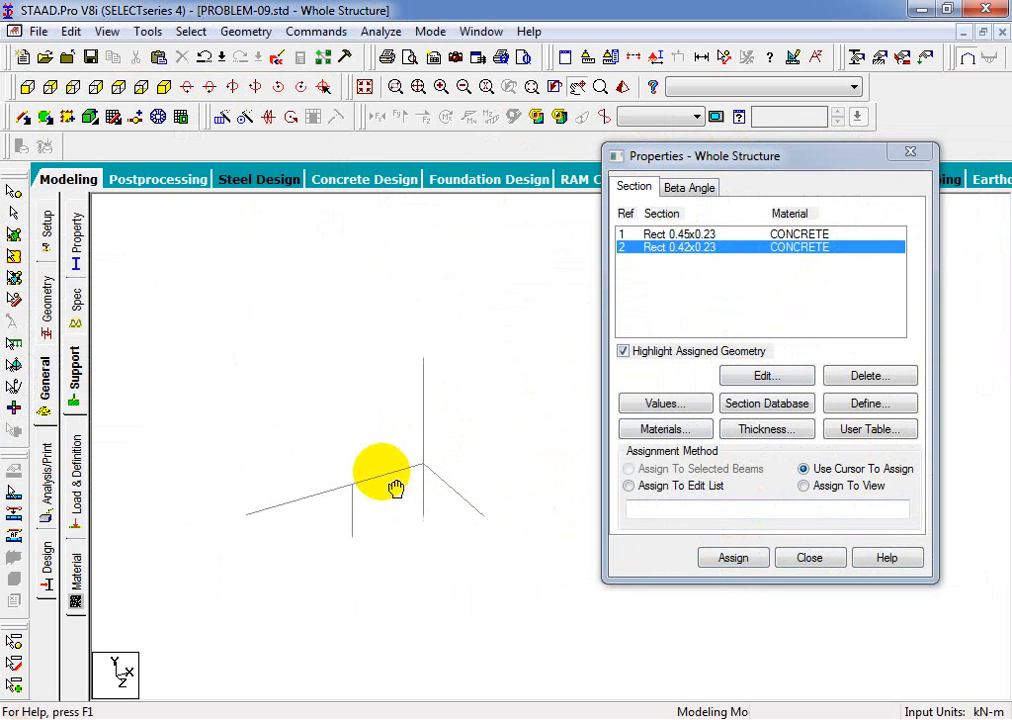
left_click(192, 31)
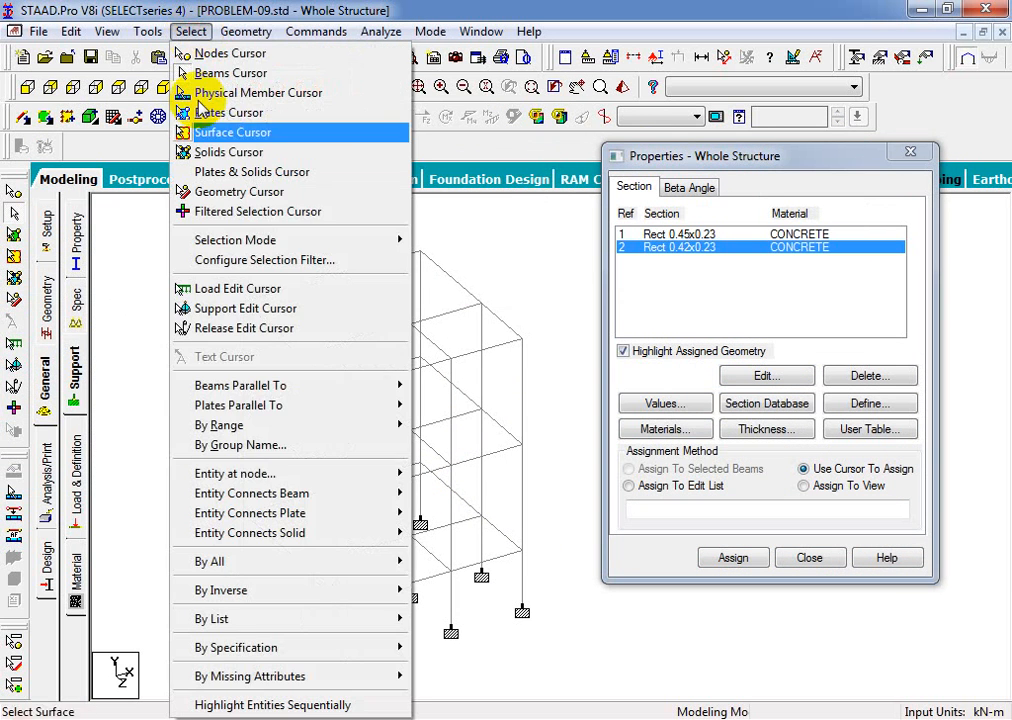
mouse_move(272, 392)
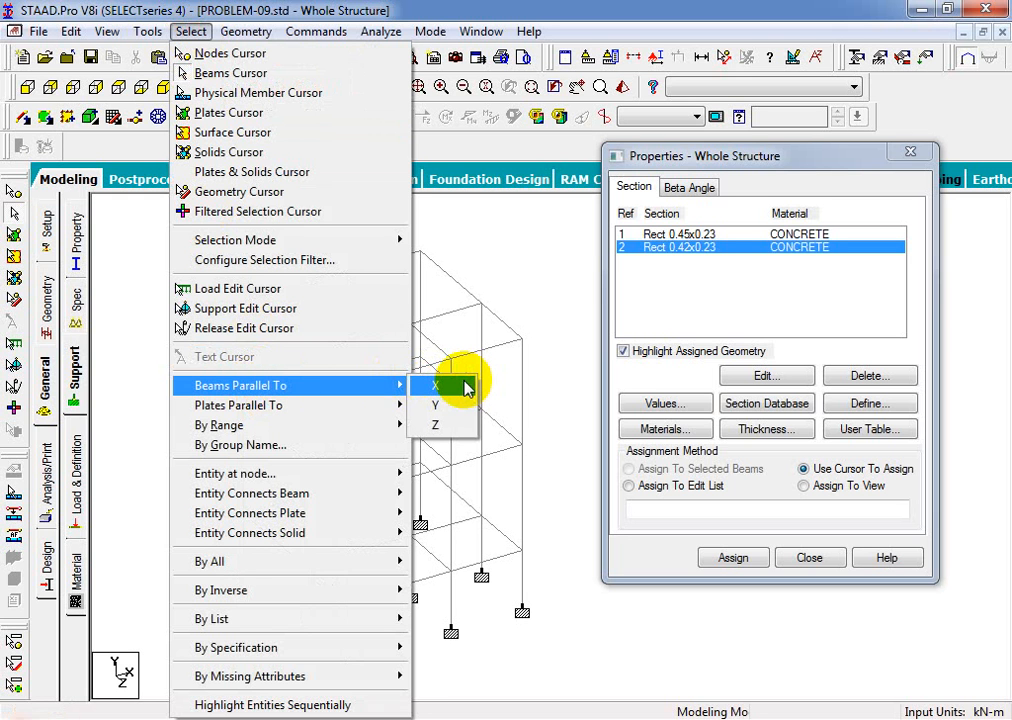
left_click(436, 386)
left_click(190, 31)
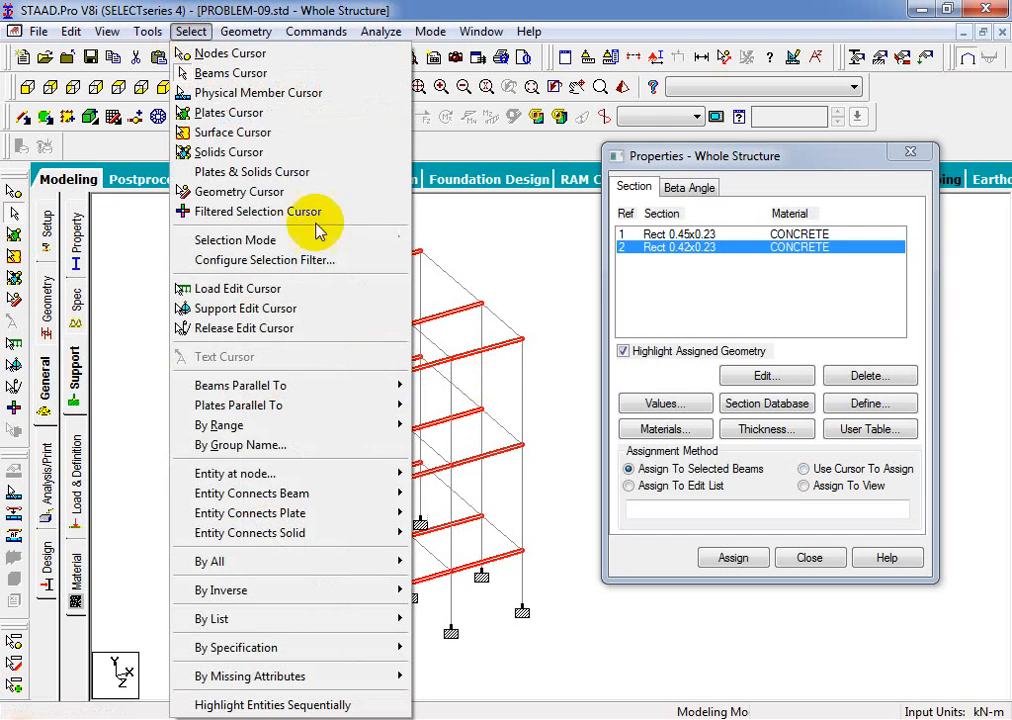
mouse_move(370, 387)
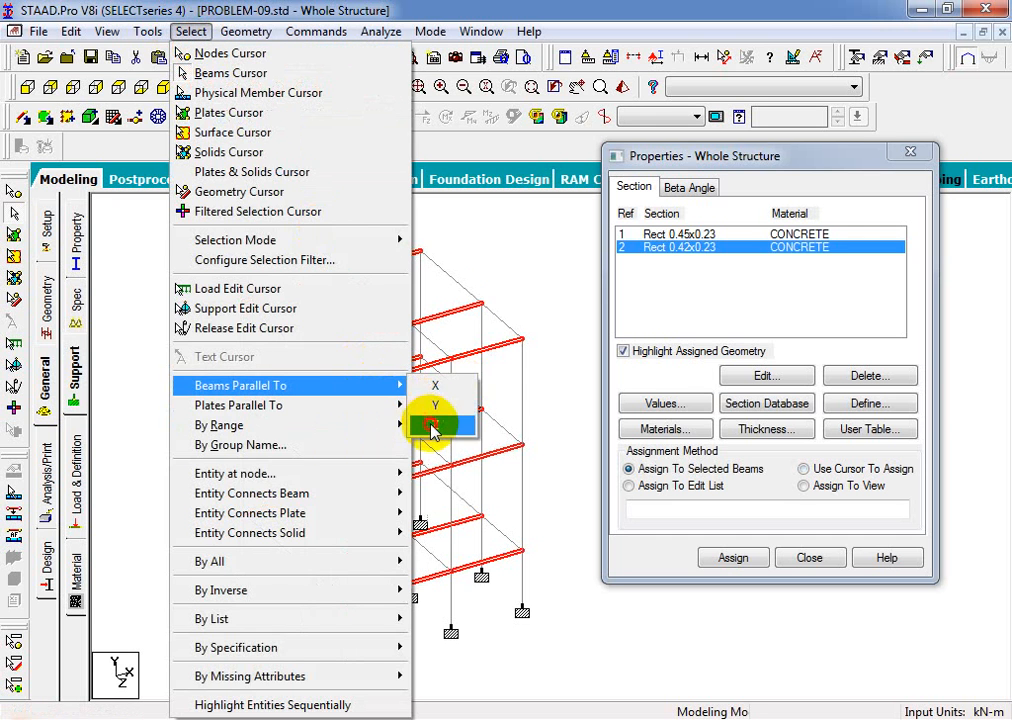
left_click(432, 427)
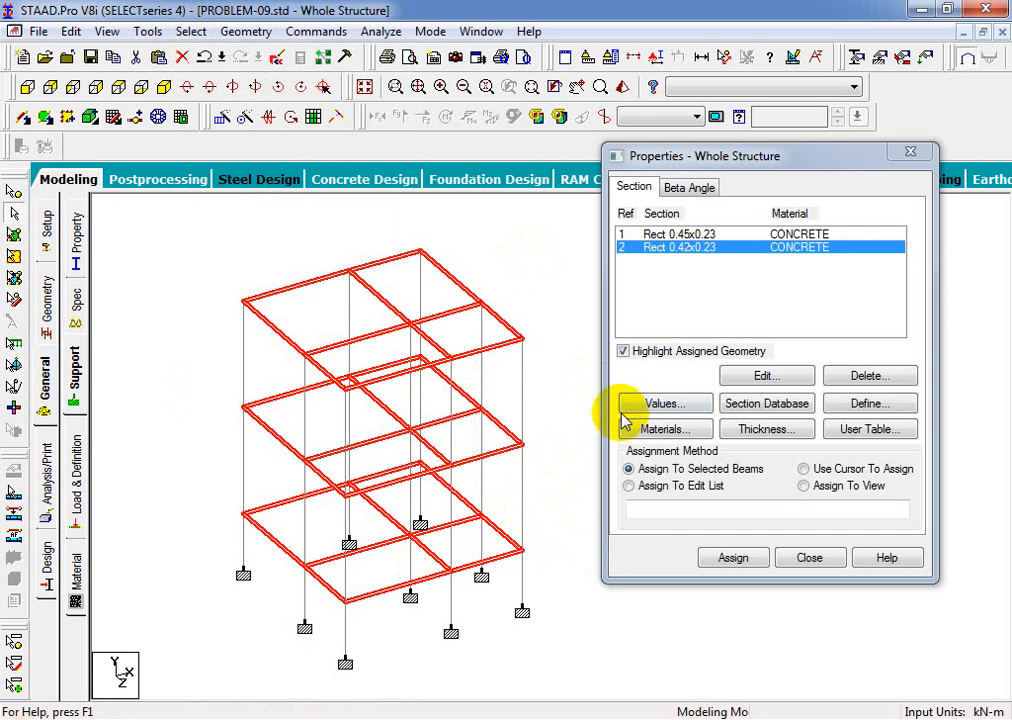
left_click(735, 558)
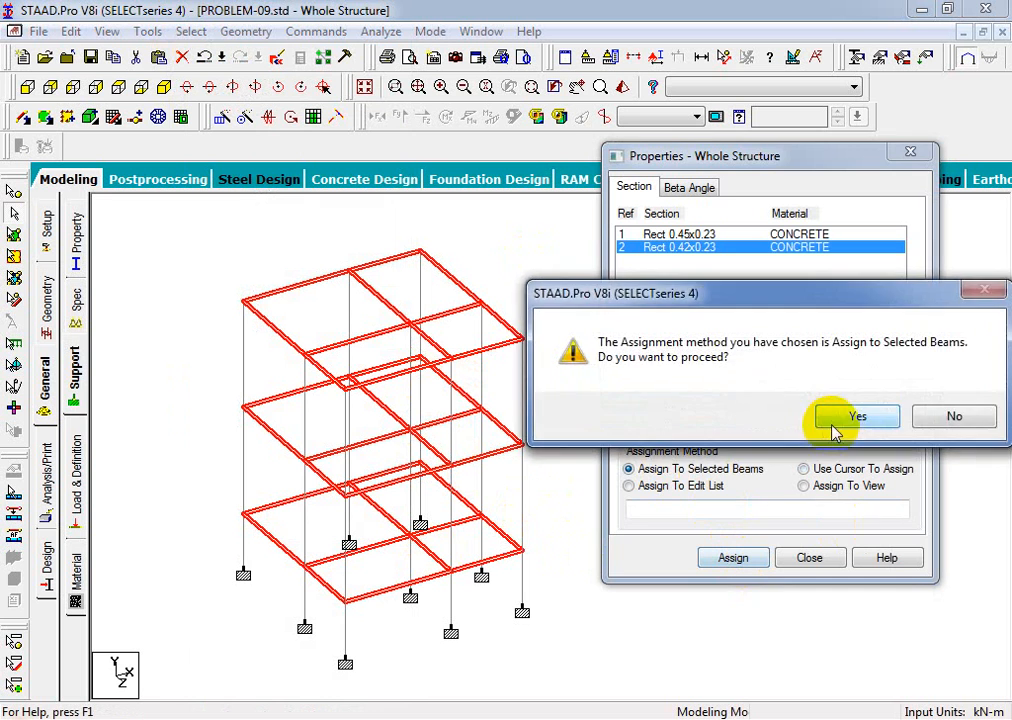
left_click(835, 428)
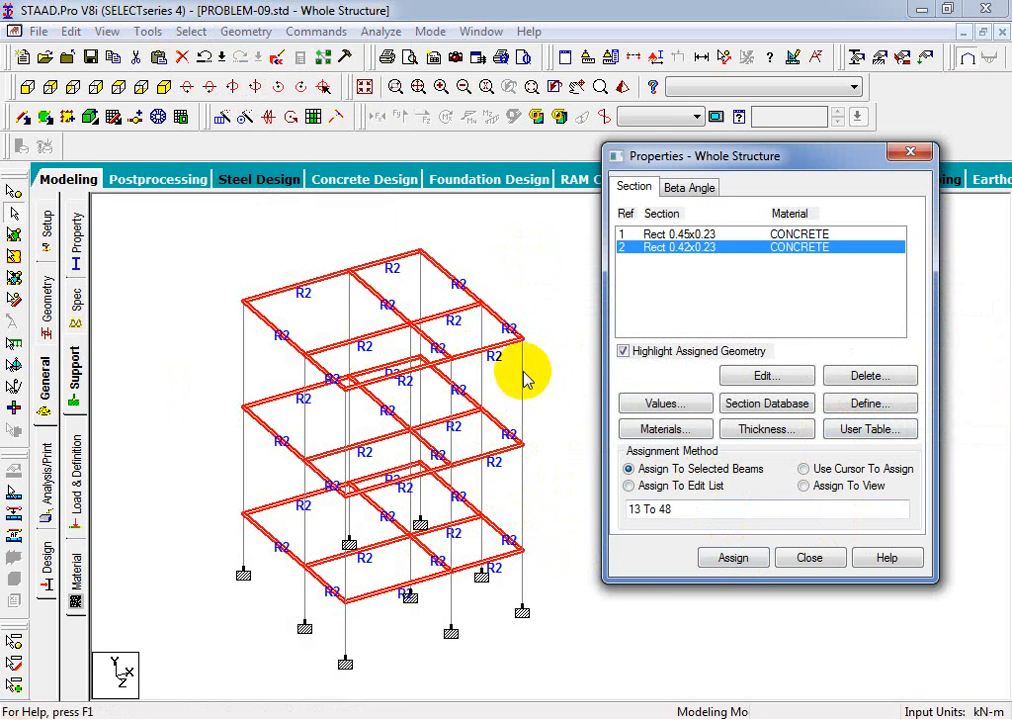
left_click(542, 445)
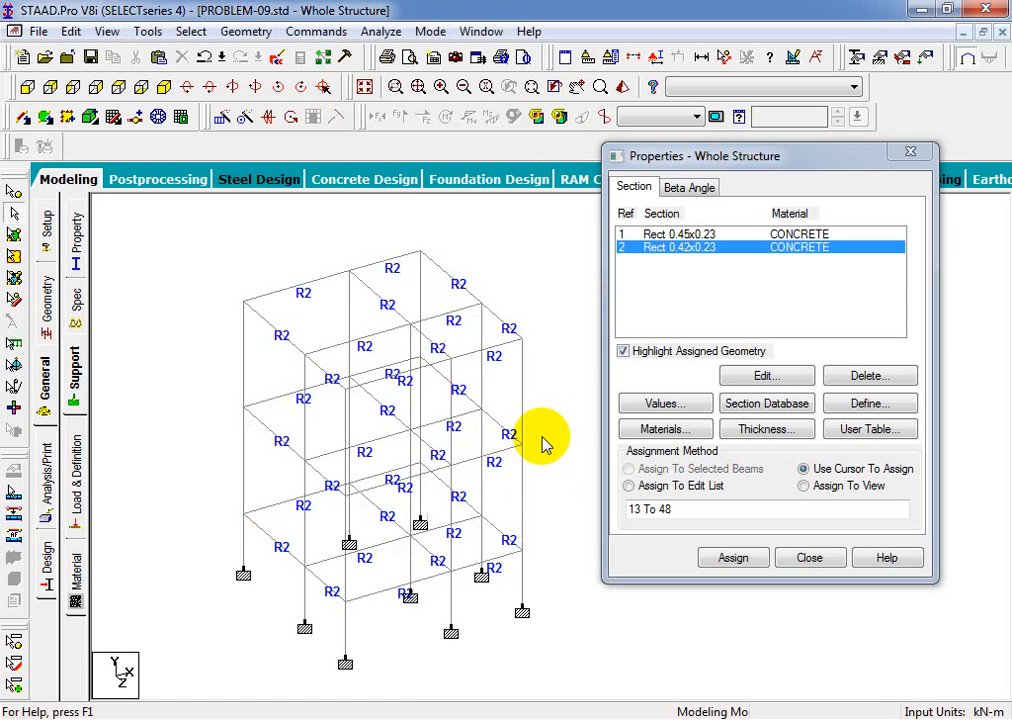
left_click(191, 31)
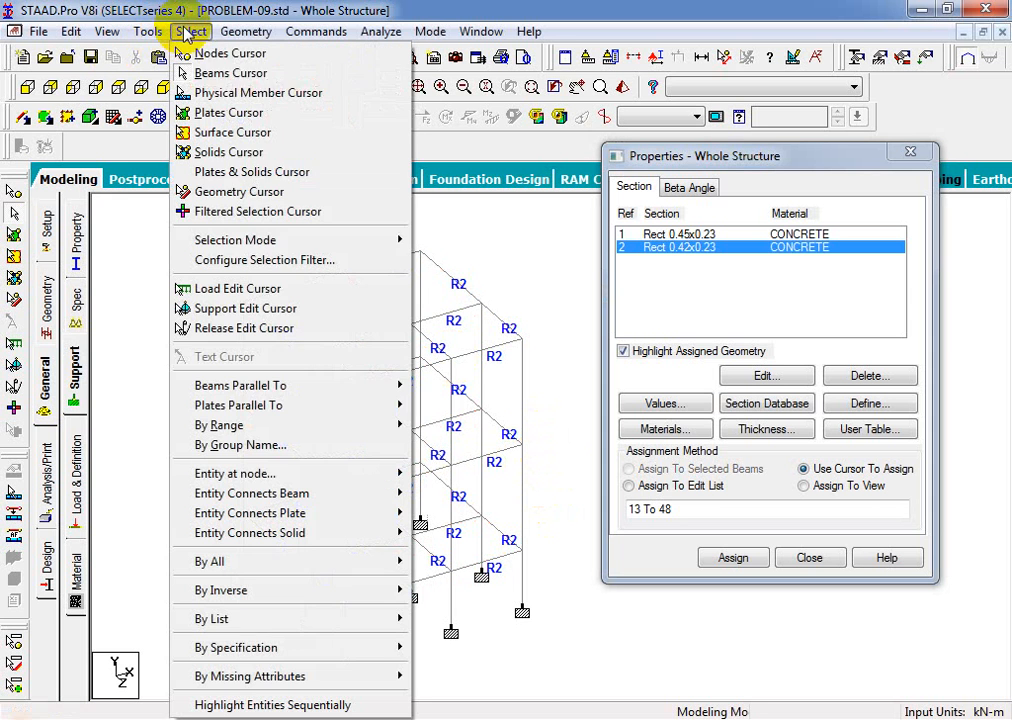
mouse_move(339, 390)
left_click(437, 408)
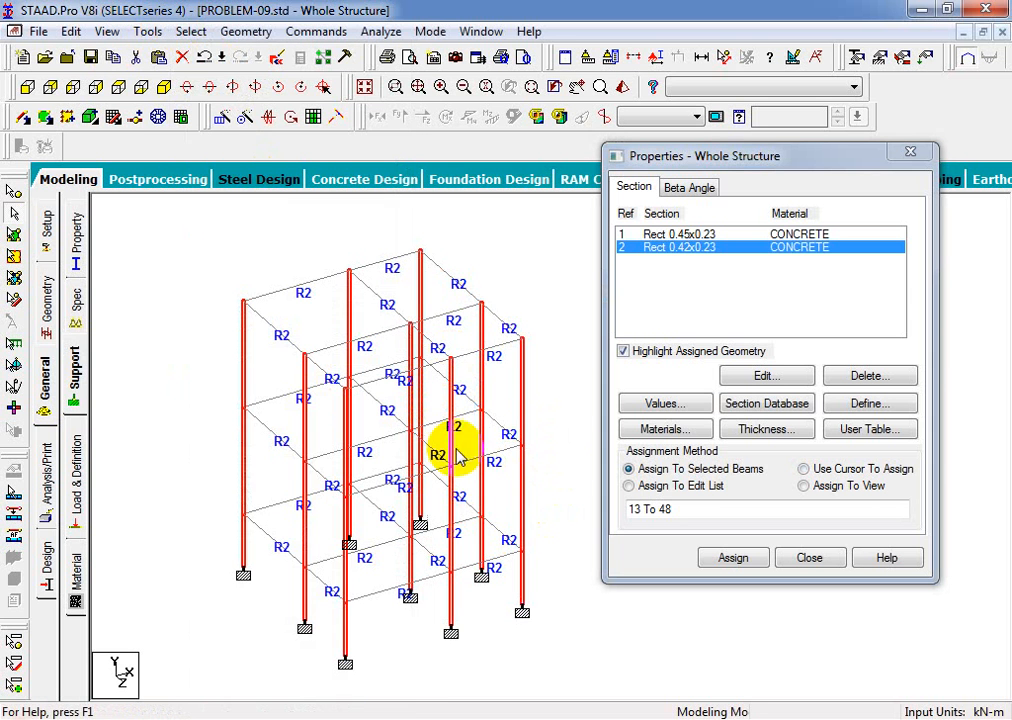
Assign the Rect 0.45x0.23 concrete section to all columns parallel to Y and close the Properties window.
left_click(680, 235)
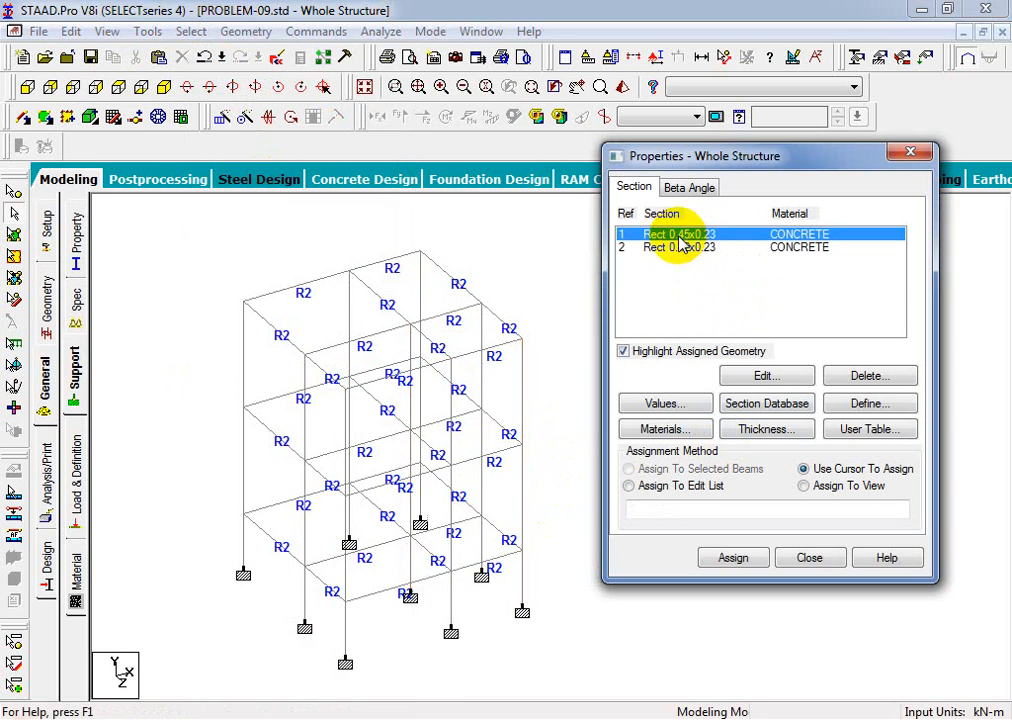
left_click(191, 31)
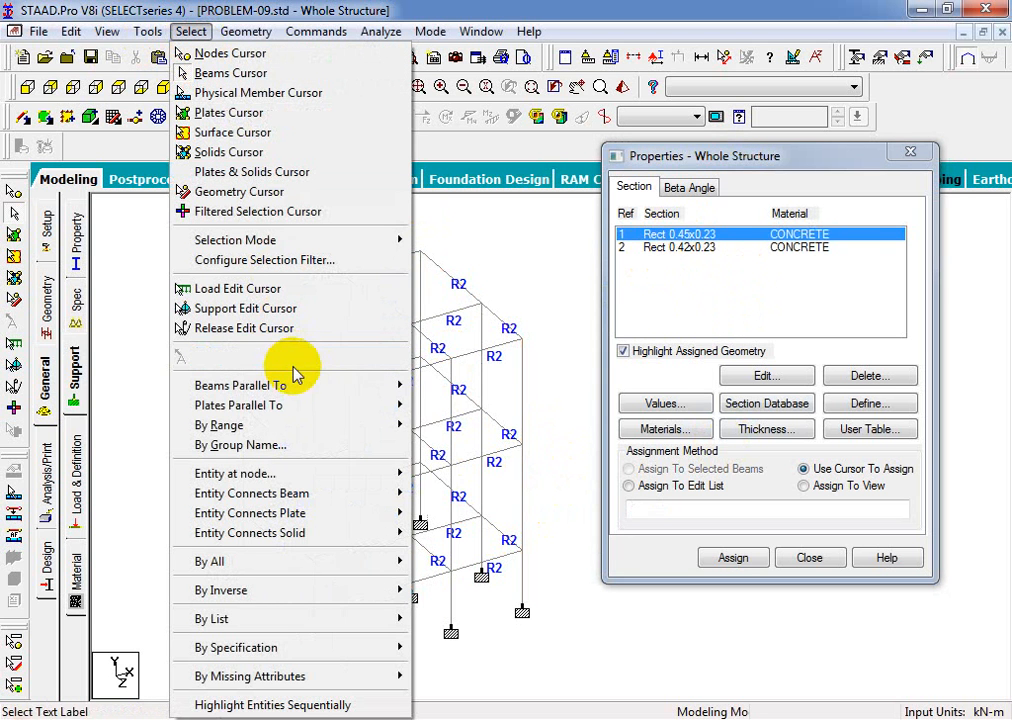
mouse_move(405, 387)
left_click(437, 407)
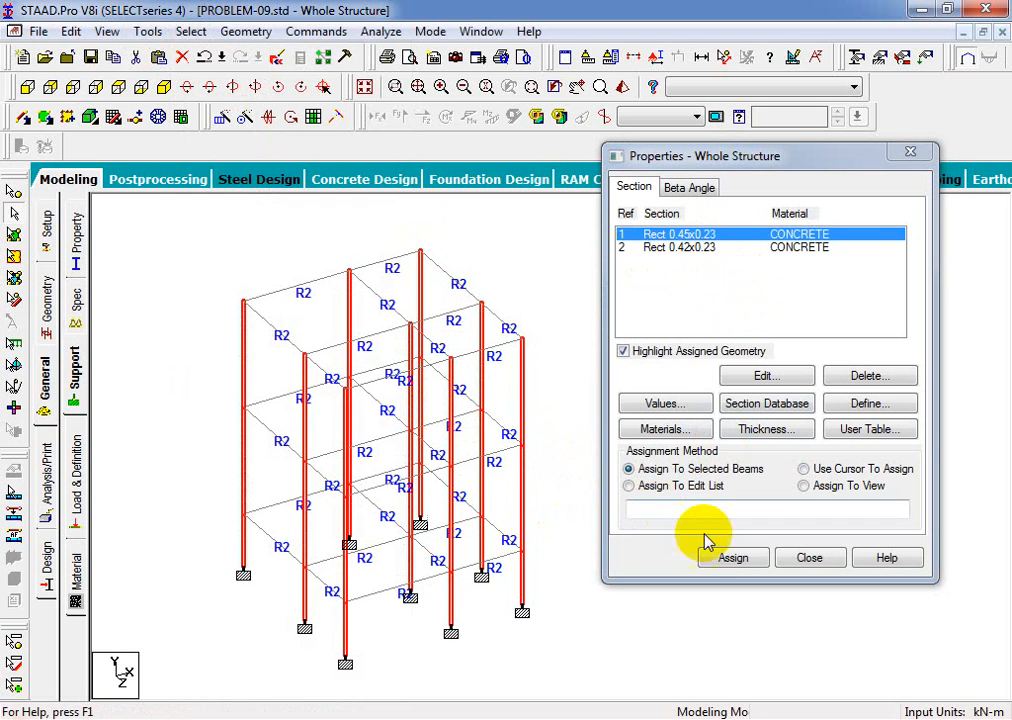
left_click(718, 557)
left_click(842, 420)
left_click(822, 466)
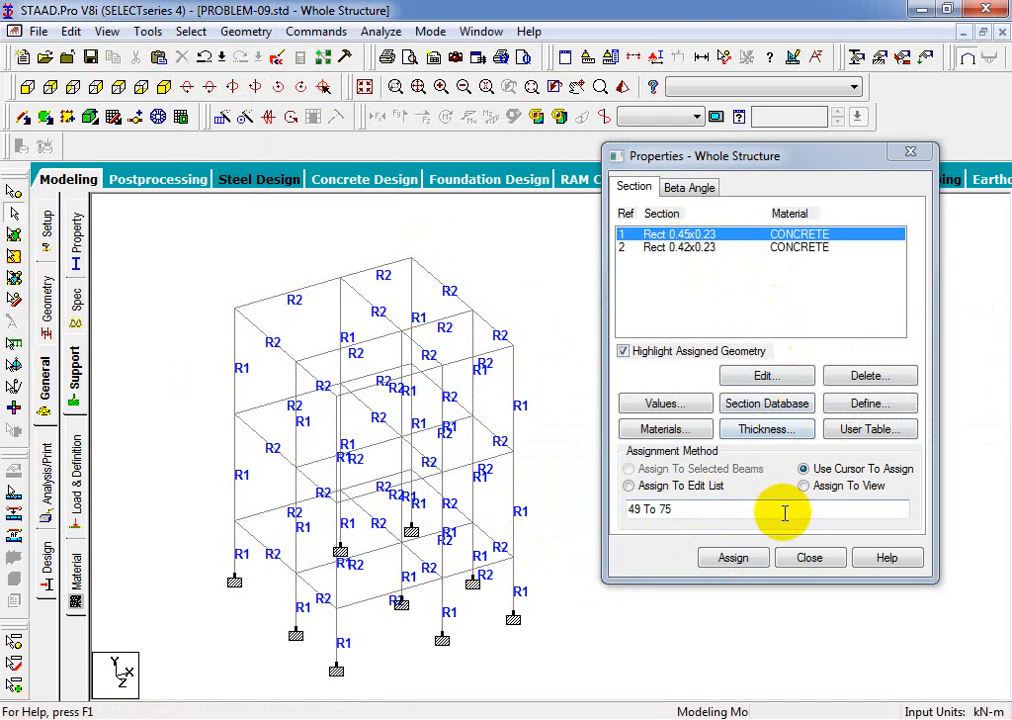
left_click(808, 558)
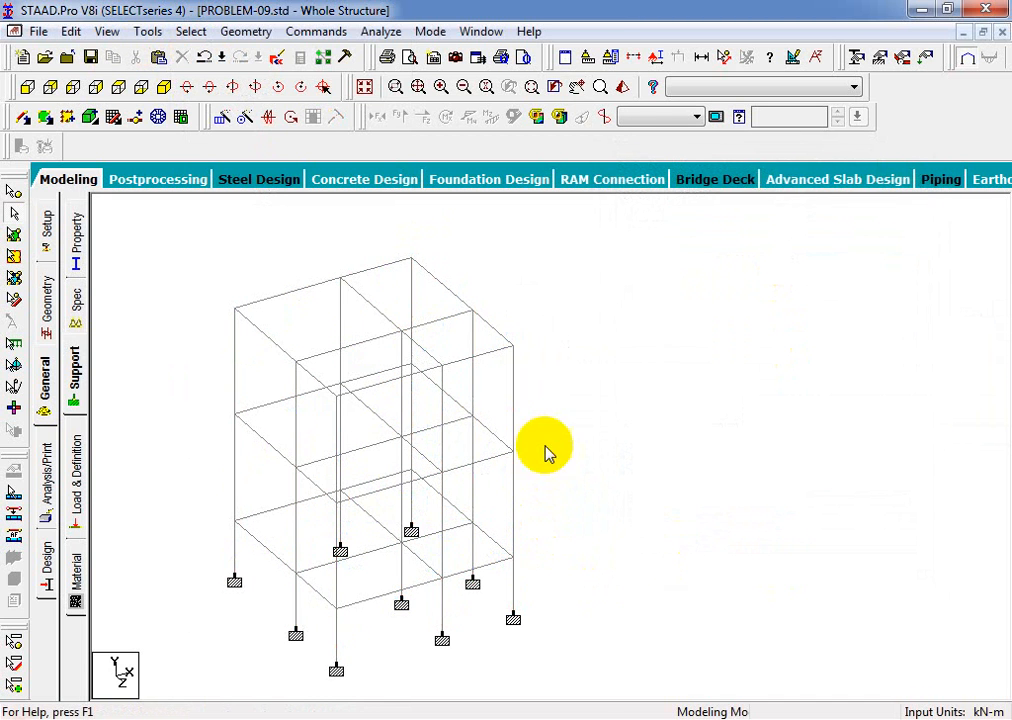
Inspect the frame in a rotated 3D rendering, then return to the Whole Structure view on the Setup page.
right_click(561, 357)
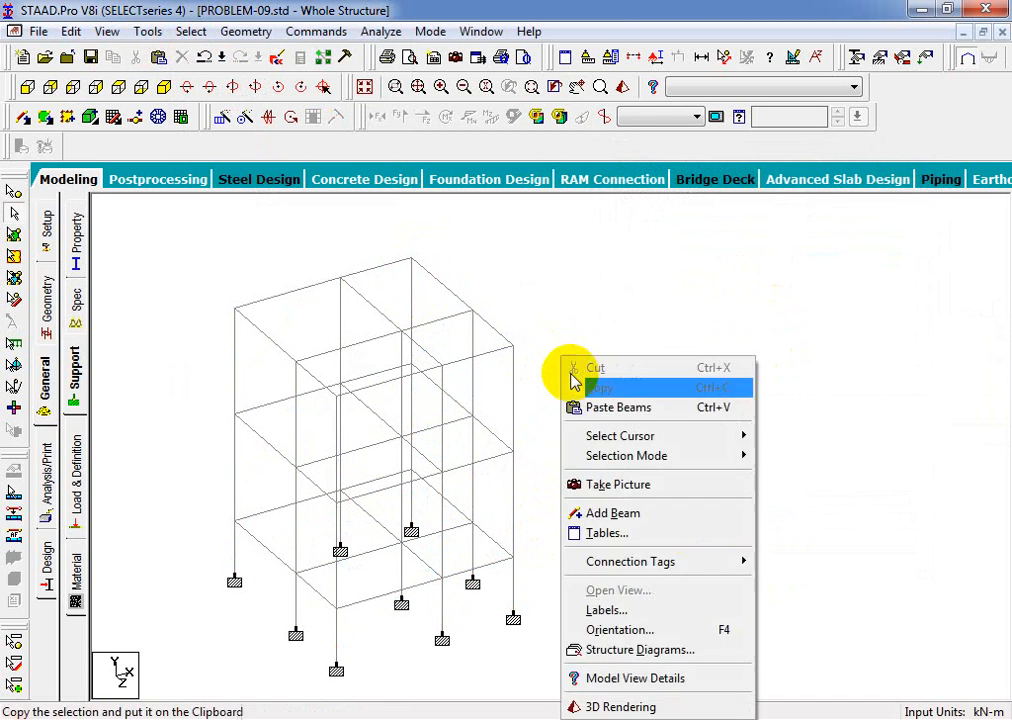
left_click(600, 706)
left_click_drag(640, 650, 664, 341)
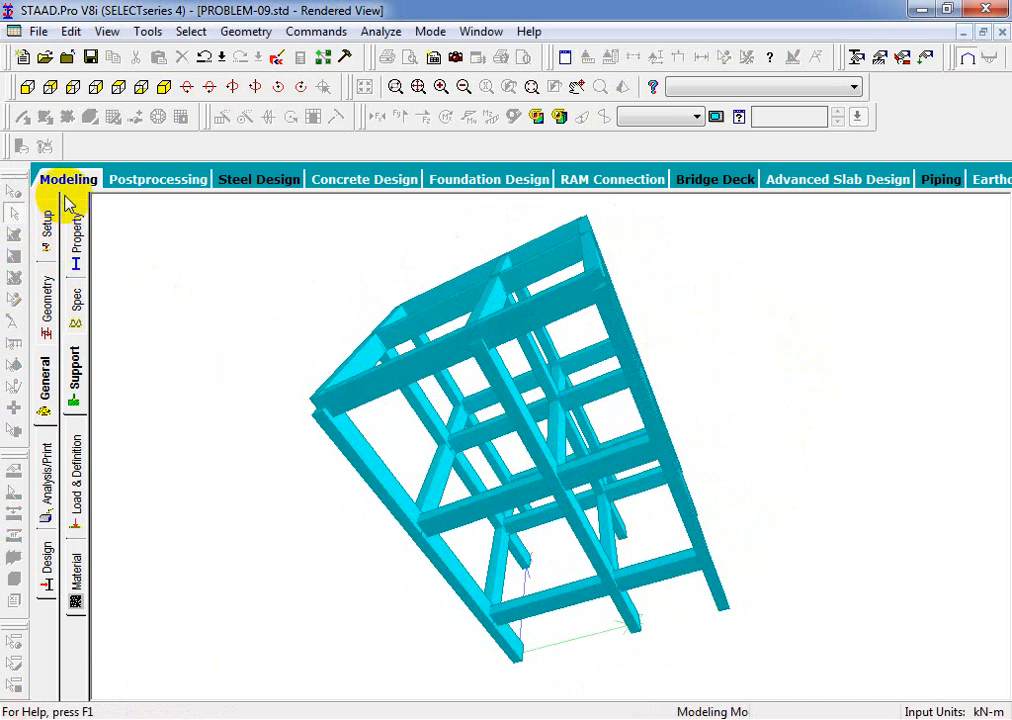
left_click(47, 228)
Display the frame members as Full Sections through the structure diagram settings.
right_click(593, 394)
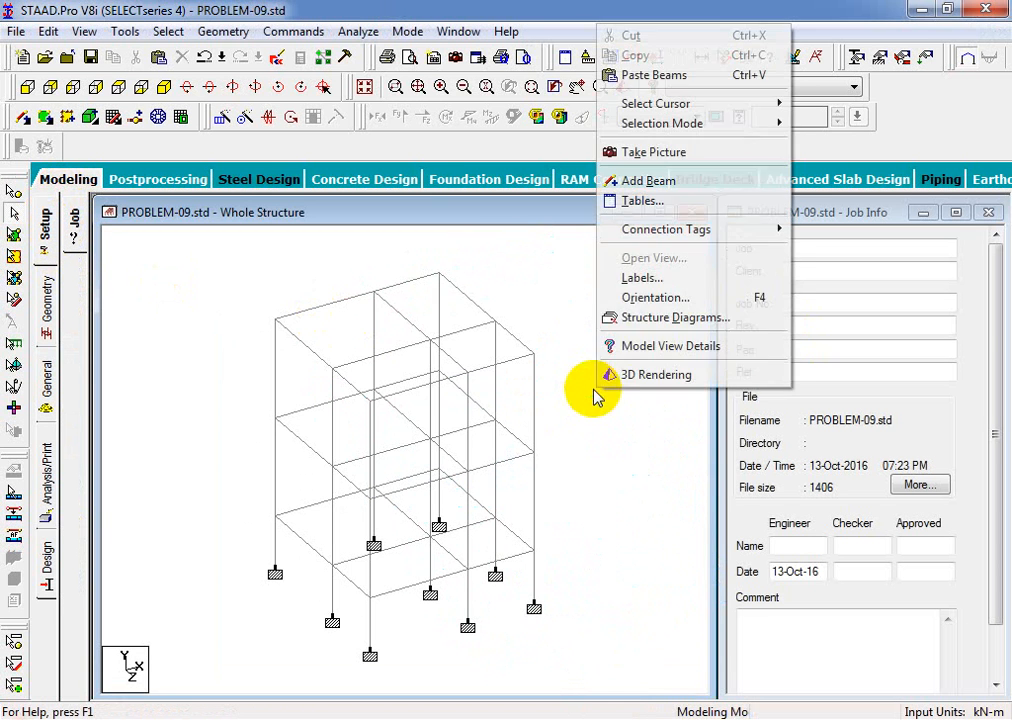
left_click(621, 318)
left_click(331, 187)
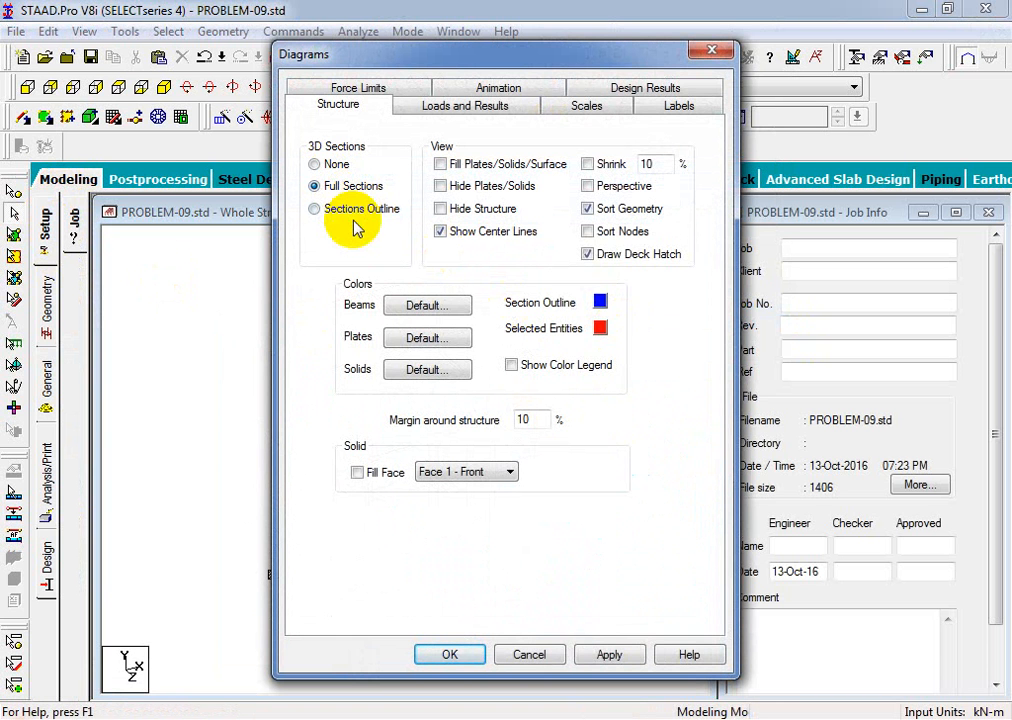
left_click(595, 656)
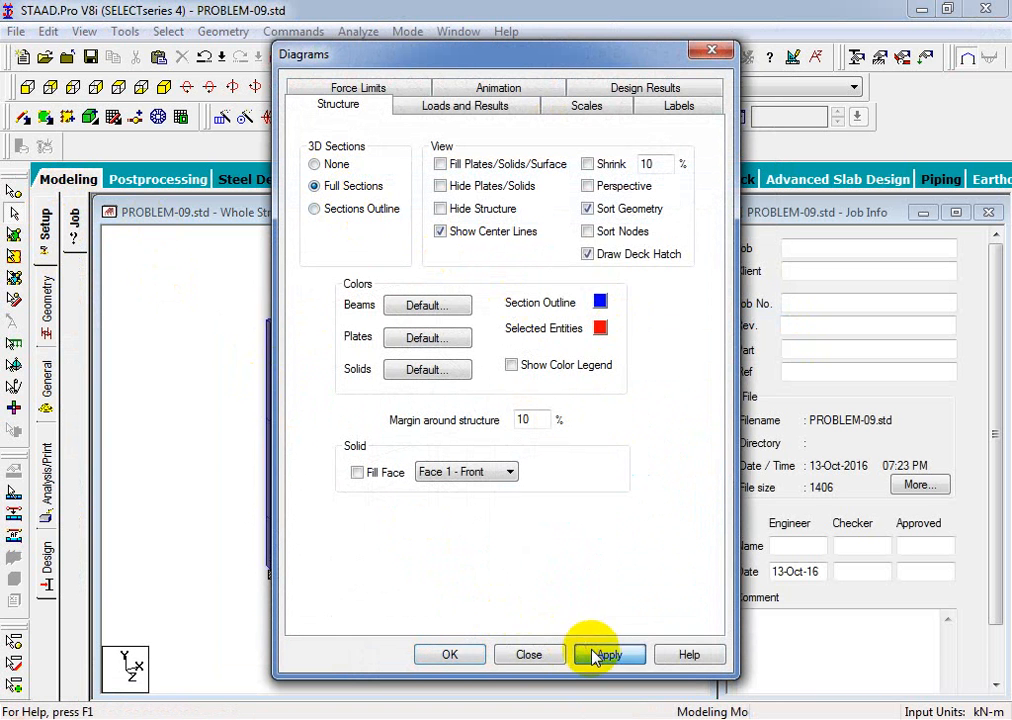
left_click(452, 656)
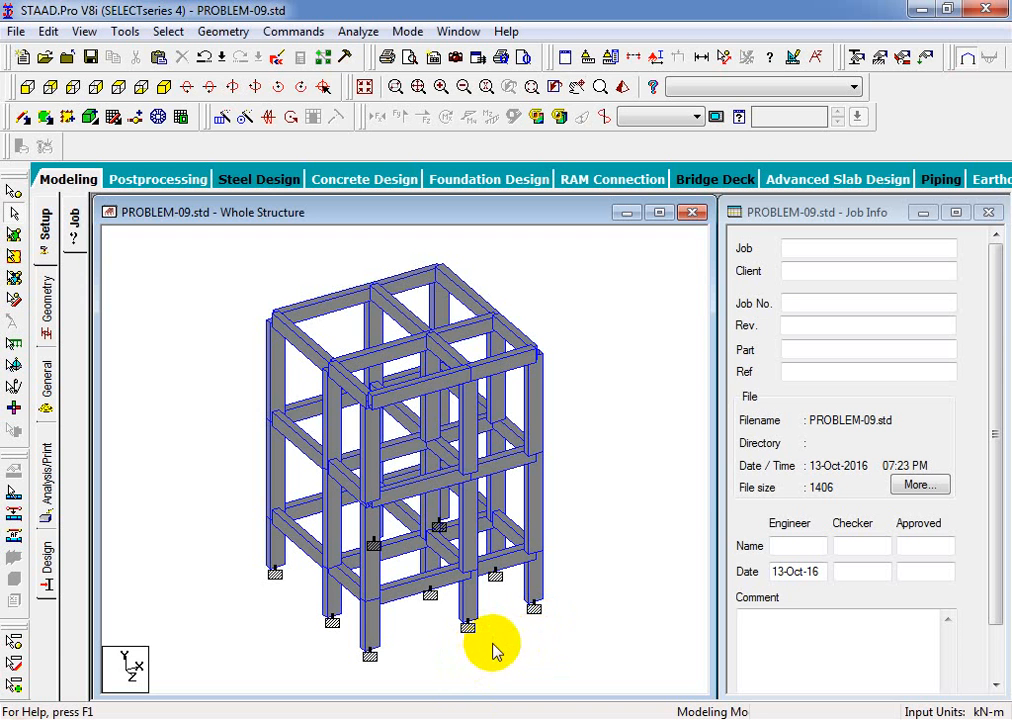
Set the 3D sections display of the frame to Sections Outline.
right_click(583, 515)
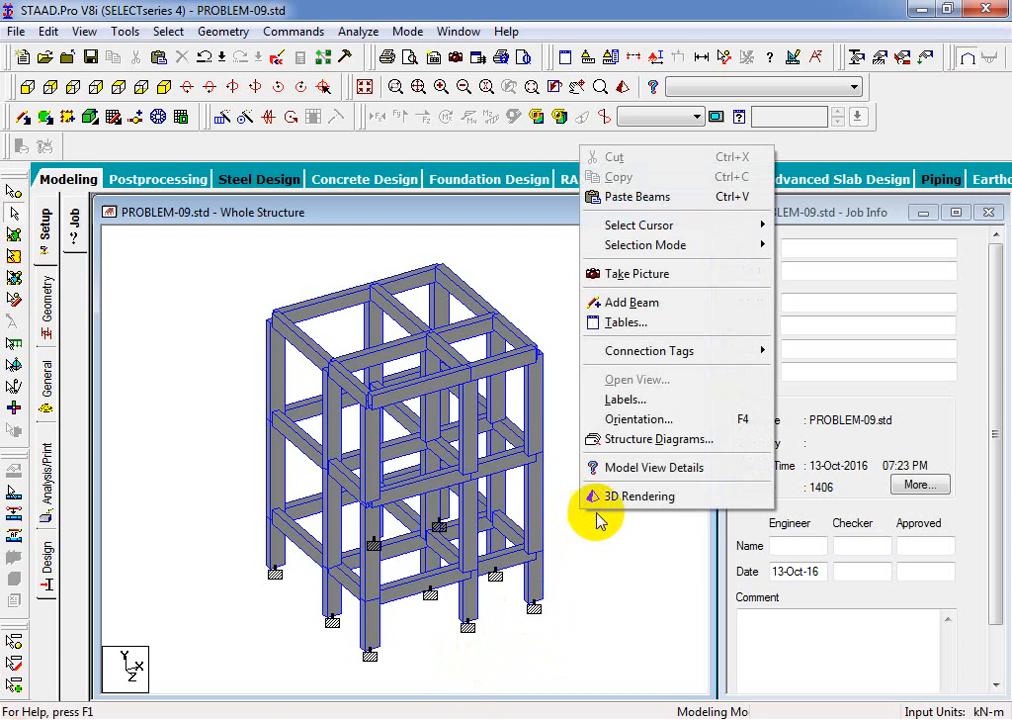
left_click(628, 440)
left_click(340, 208)
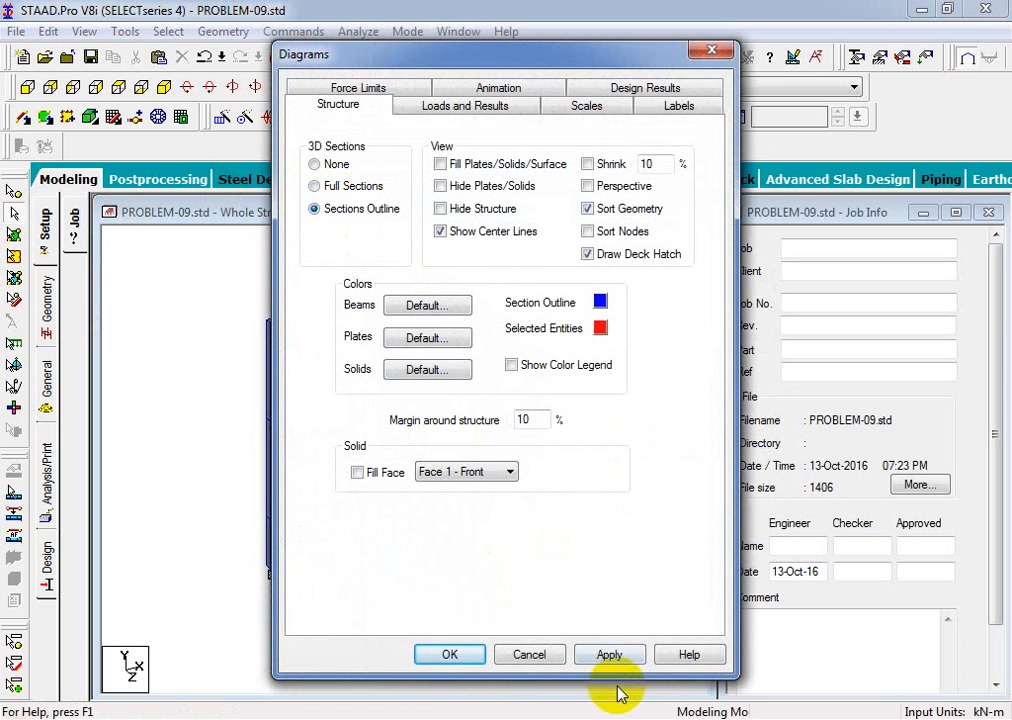
left_click(609, 654)
left_click(455, 655)
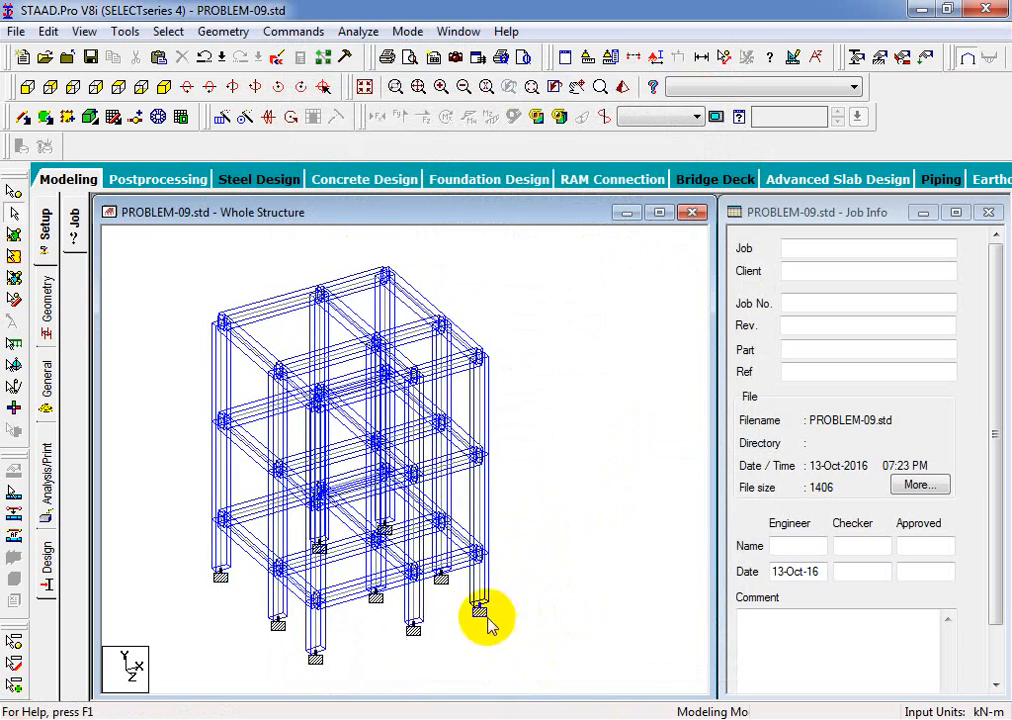
scroll(420, 632, "up", 3)
scroll(559, 549, "down", 2)
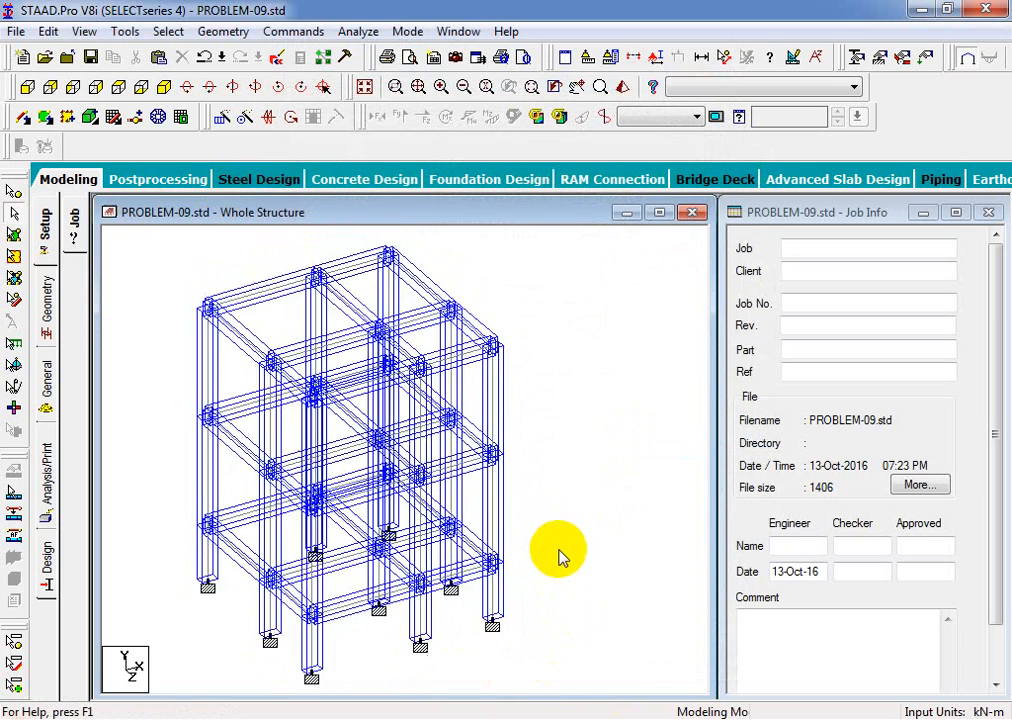
middle_click_drag(559, 549, 587, 558)
middle_click_drag(540, 591, 630, 610)
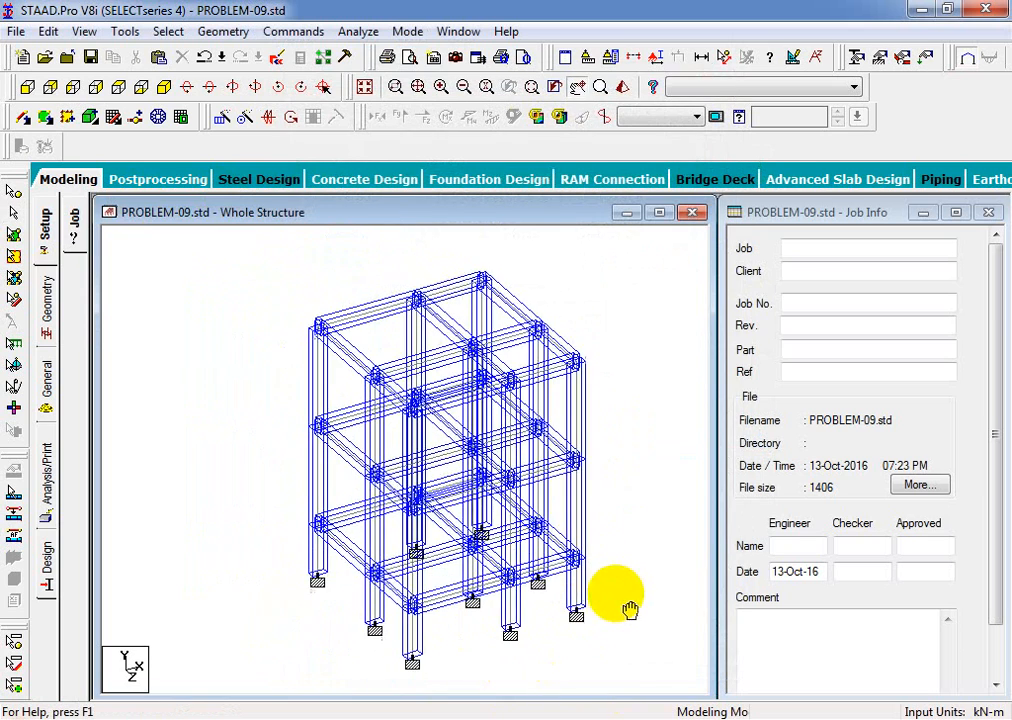
scroll(601, 603, "up", 1)
middle_click_drag(664, 649, 630, 653)
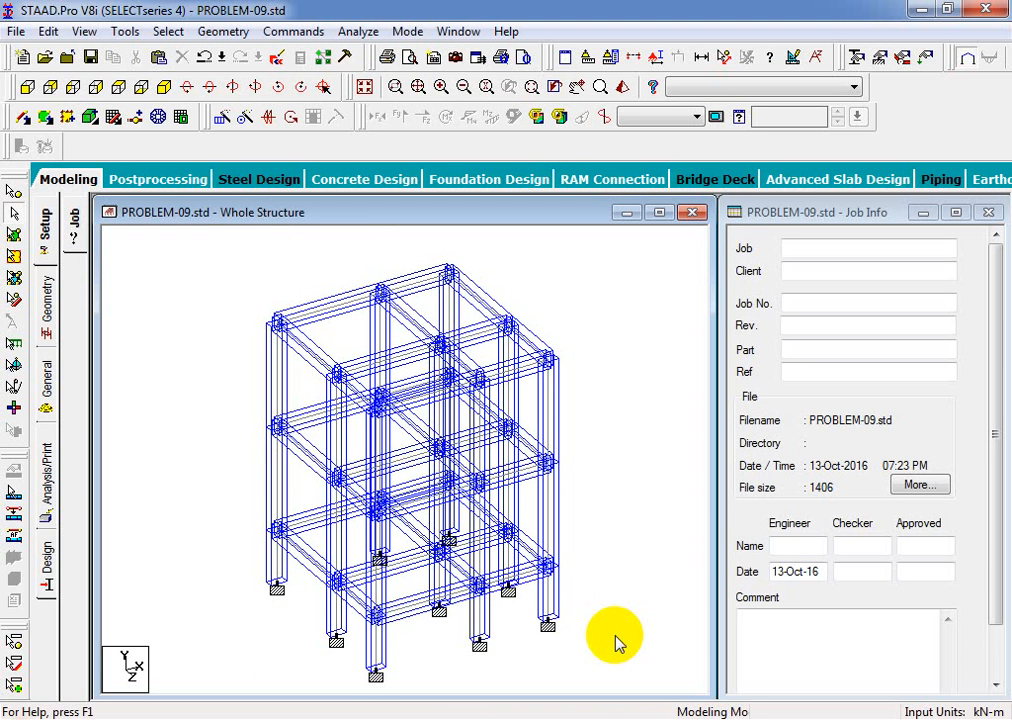
Reapply the Sections Outline option for the frame's 3D sections in the structure diagram settings.
right_click(648, 590)
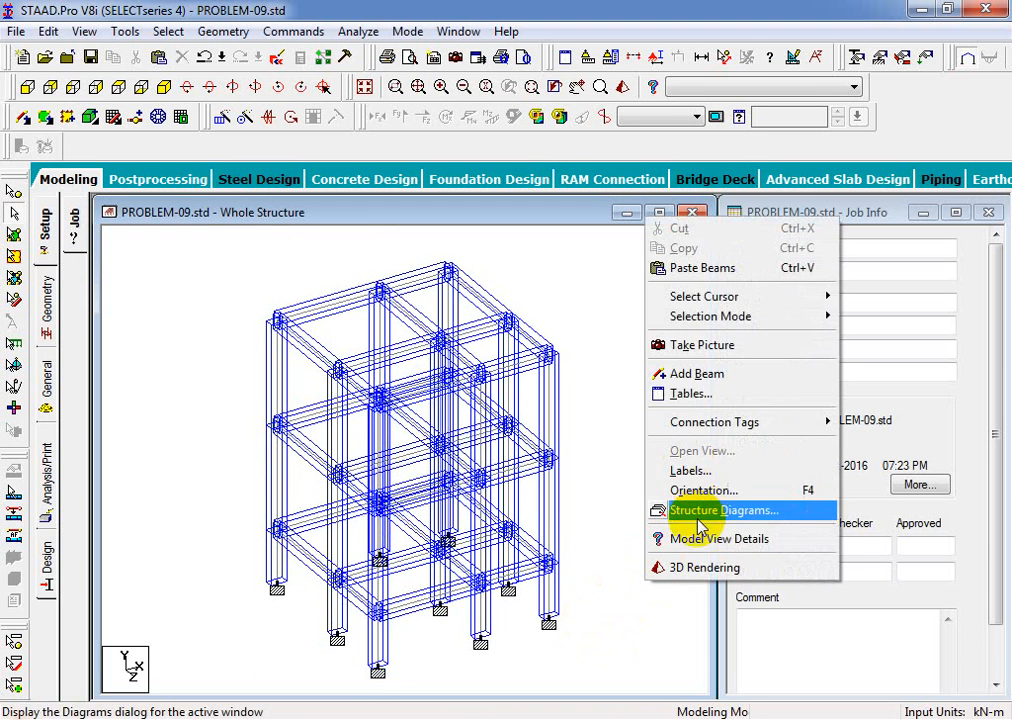
left_click(668, 511)
left_click(328, 216)
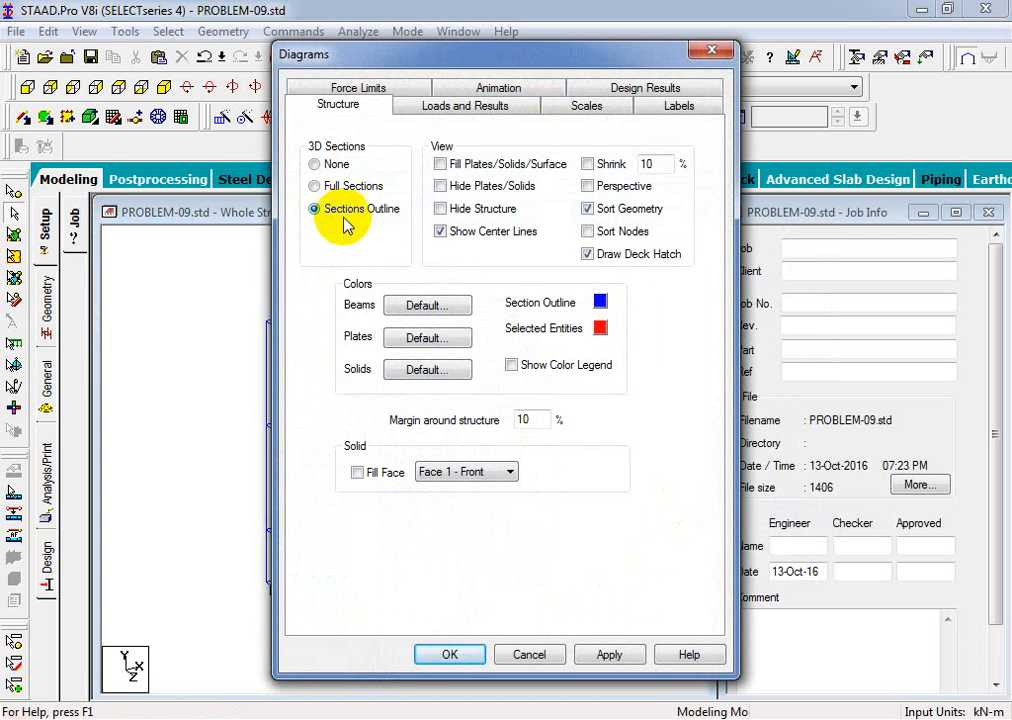
left_click(607, 655)
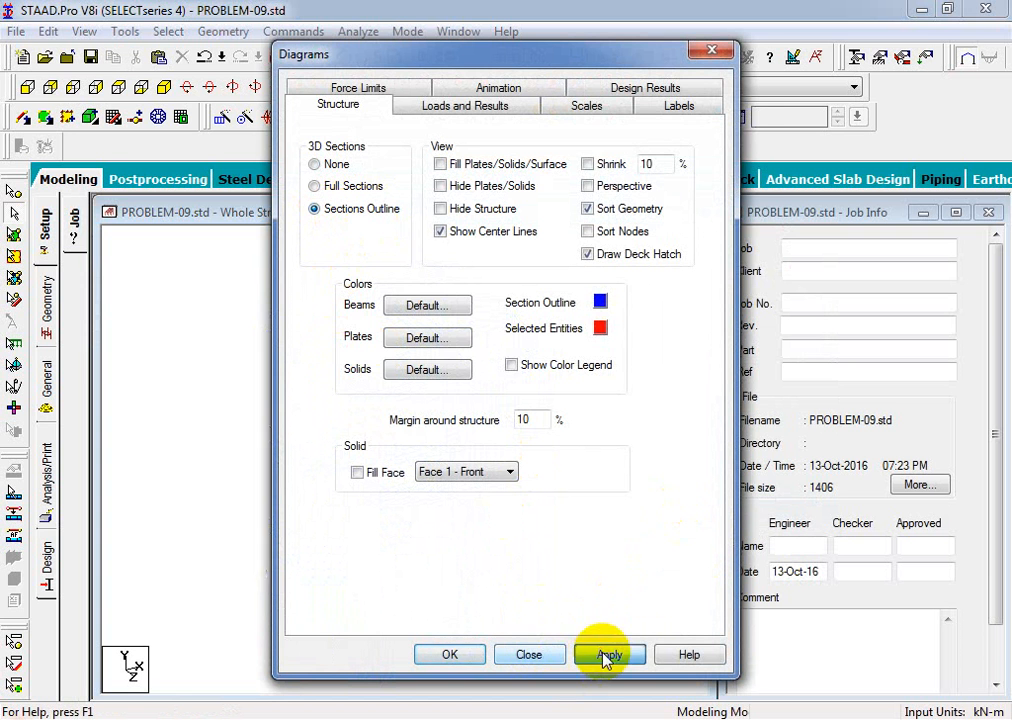
left_click(451, 655)
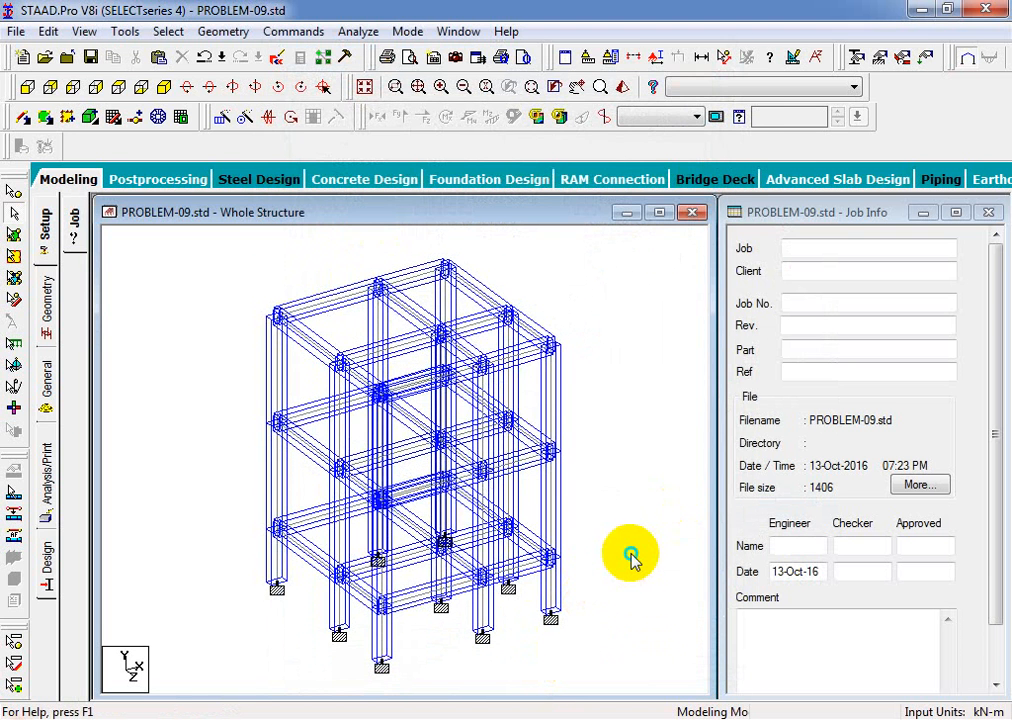
Set the 3D sections display of the frame to Full Sections.
right_click(632, 558)
left_click(675, 485)
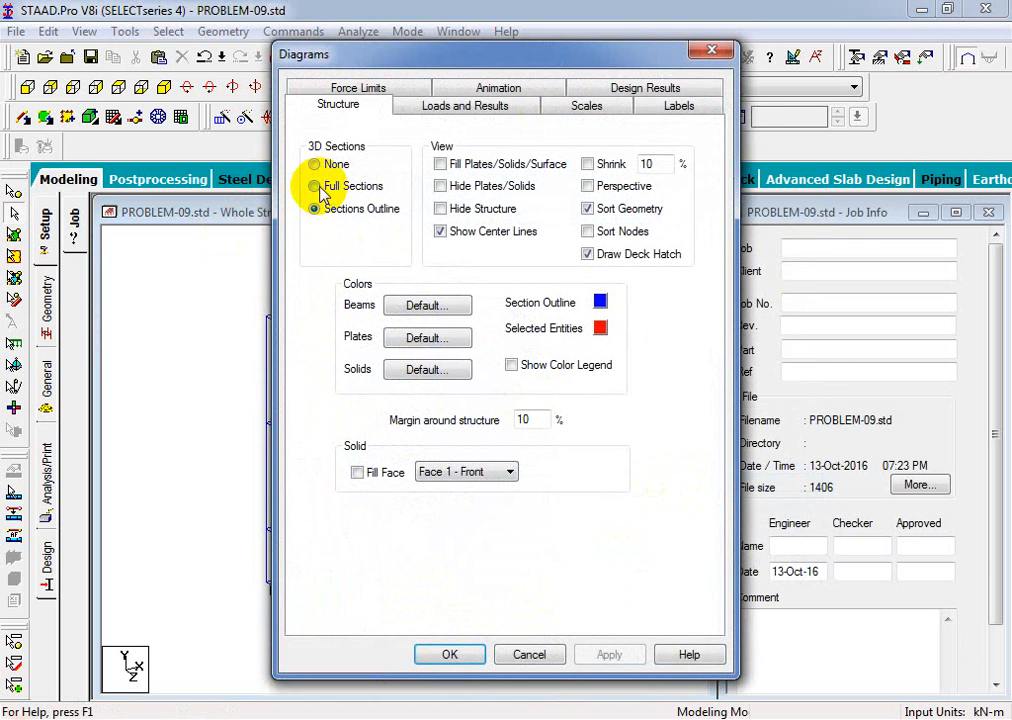
left_click(316, 186)
left_click(588, 654)
left_click(445, 655)
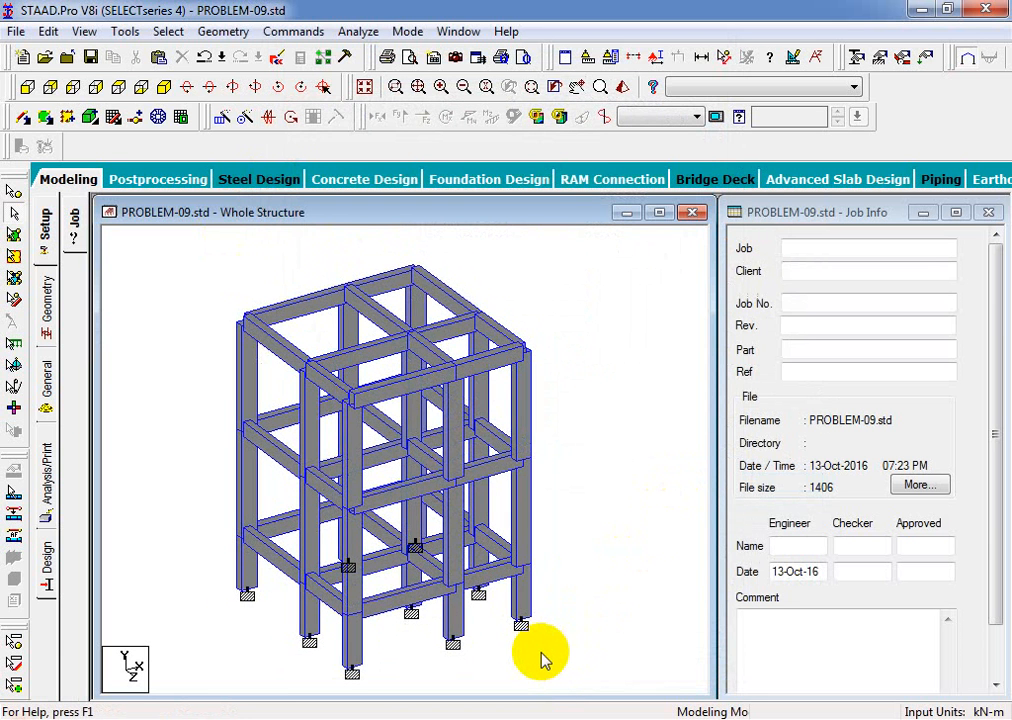
scroll(541, 653, "up", 2)
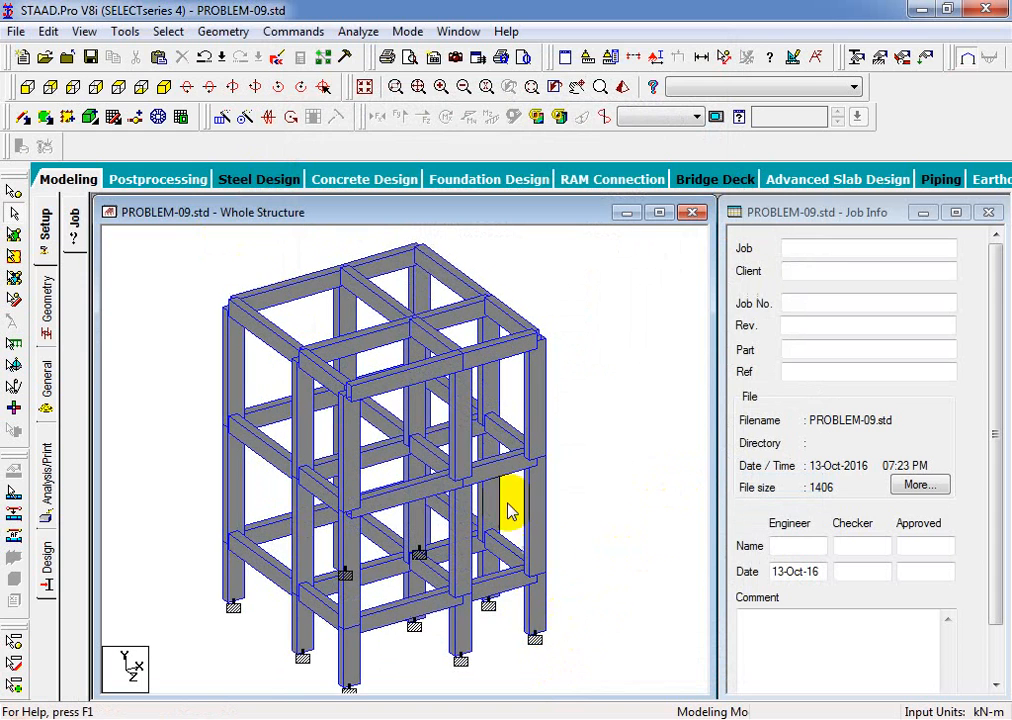
scroll(507, 503, "down", 1)
Switch to the PDF handout in Adobe Acrobat and read the Step 5 instructions on assigning dead load, live load and load combinations.
key("alt+Tab")
scroll(600, 500, "down", 3)
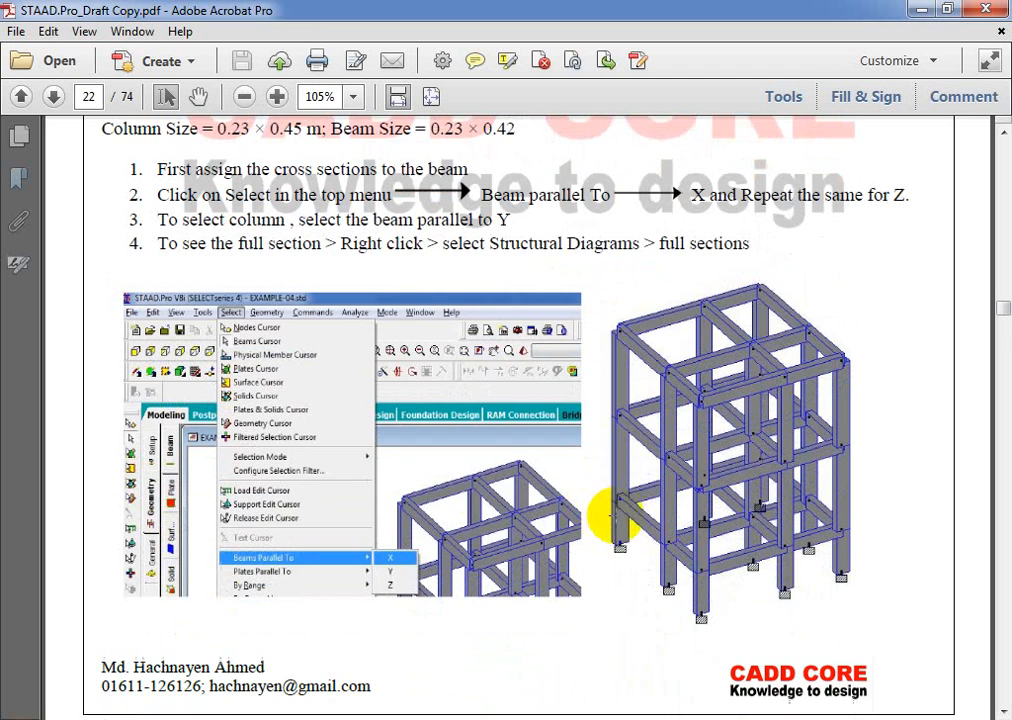
scroll(580, 530, "down", 1)
scroll(615, 535, "down", 15)
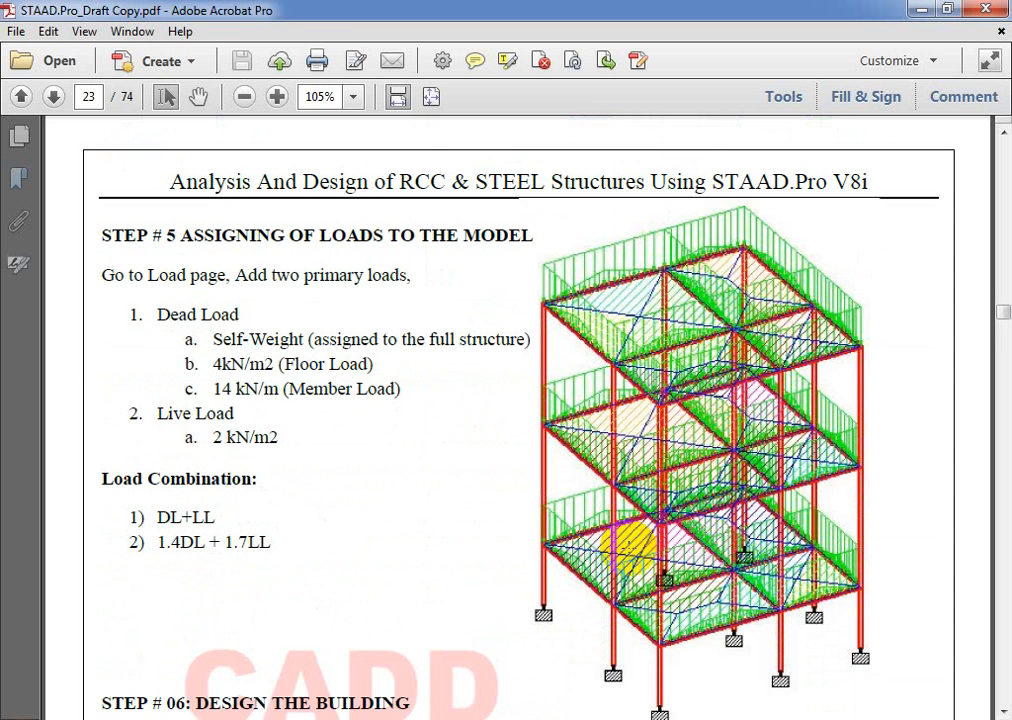
scroll(620, 540, "down", 1)
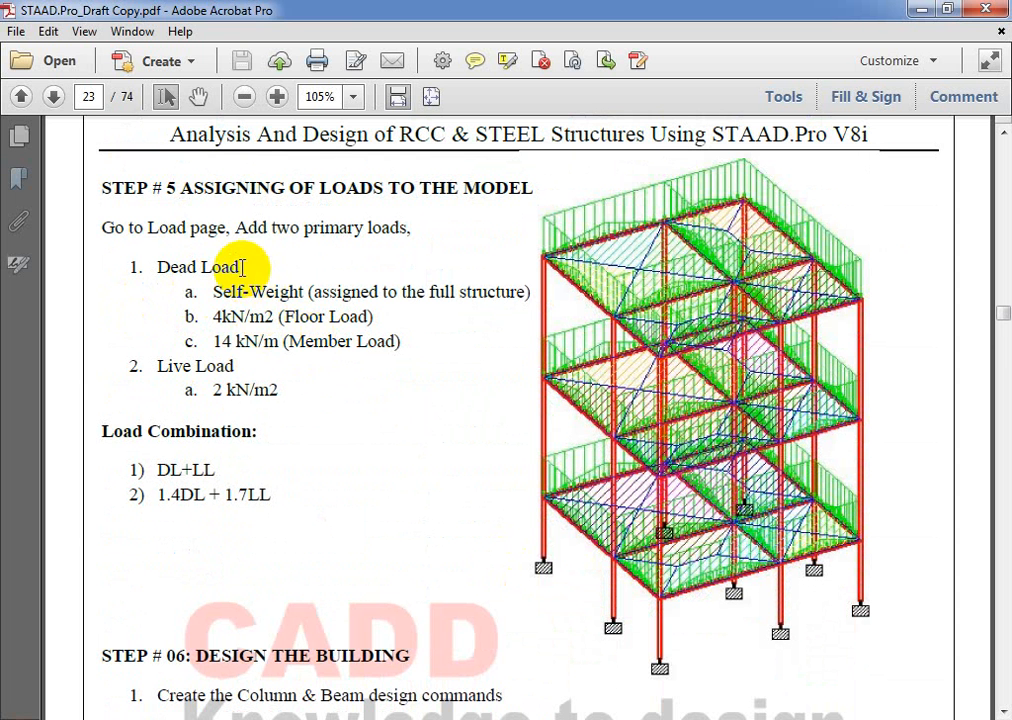
left_click_drag(242, 267, 181, 267)
left_click_drag(158, 366, 234, 384)
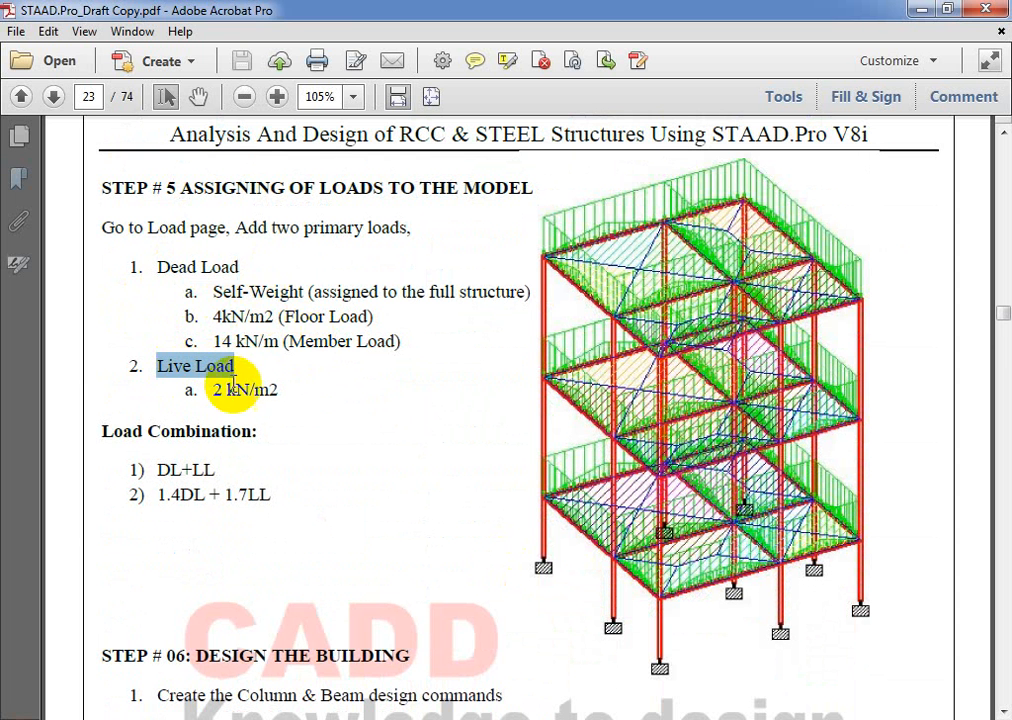
left_click(527, 293)
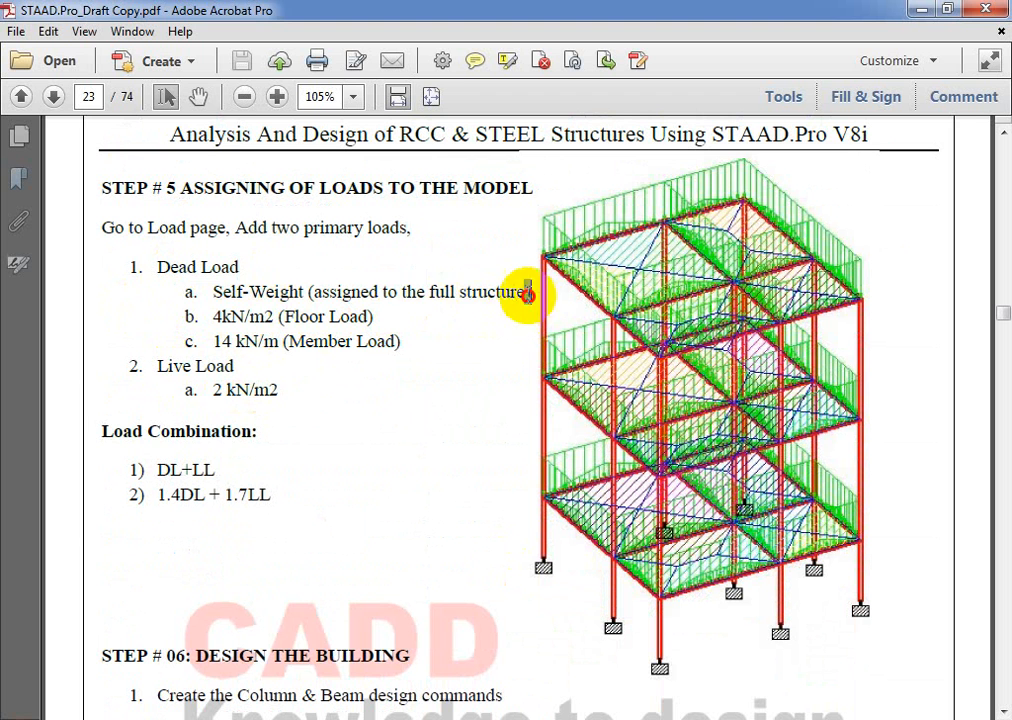
left_click_drag(527, 293, 214, 292)
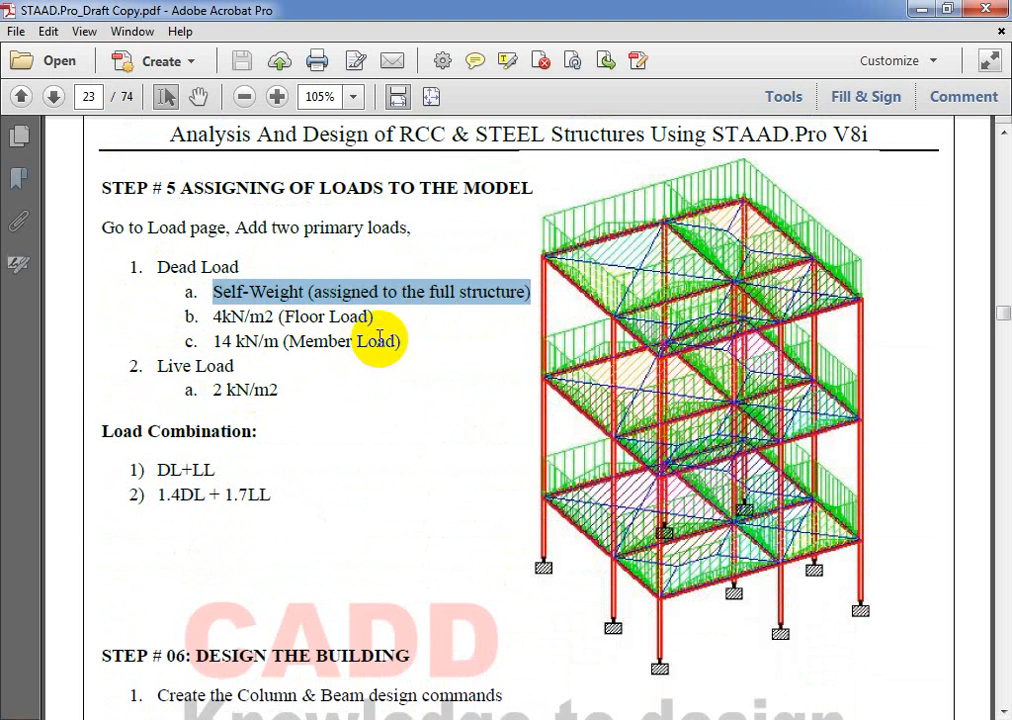
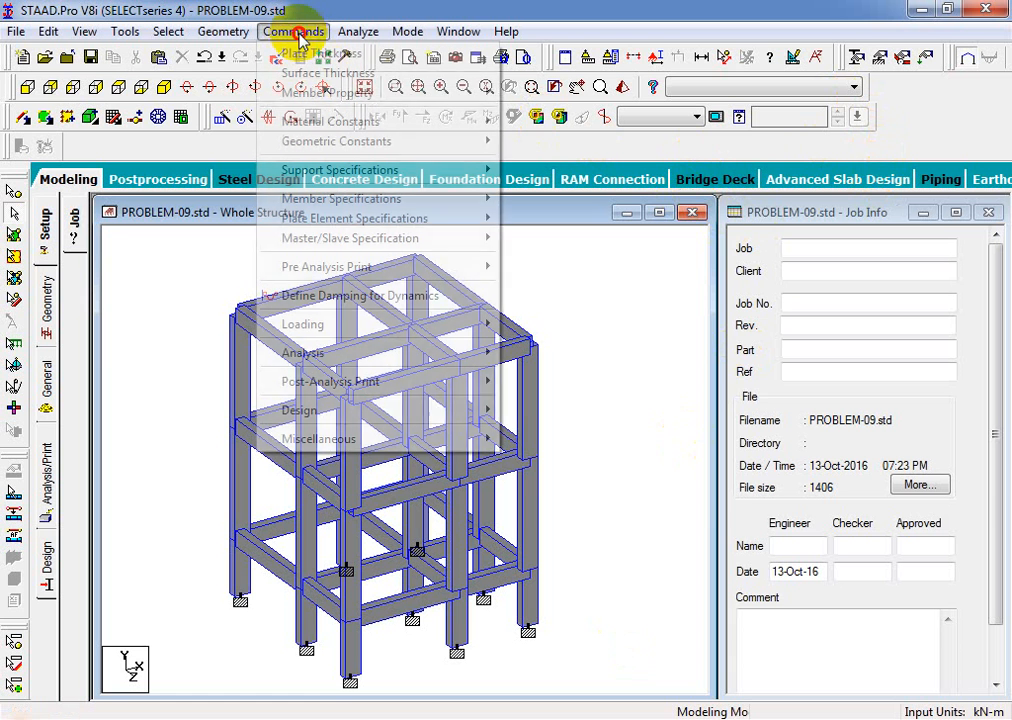
Create primary load case 1 titled DEAD LOAD with loading type None.
mouse_move(408, 333)
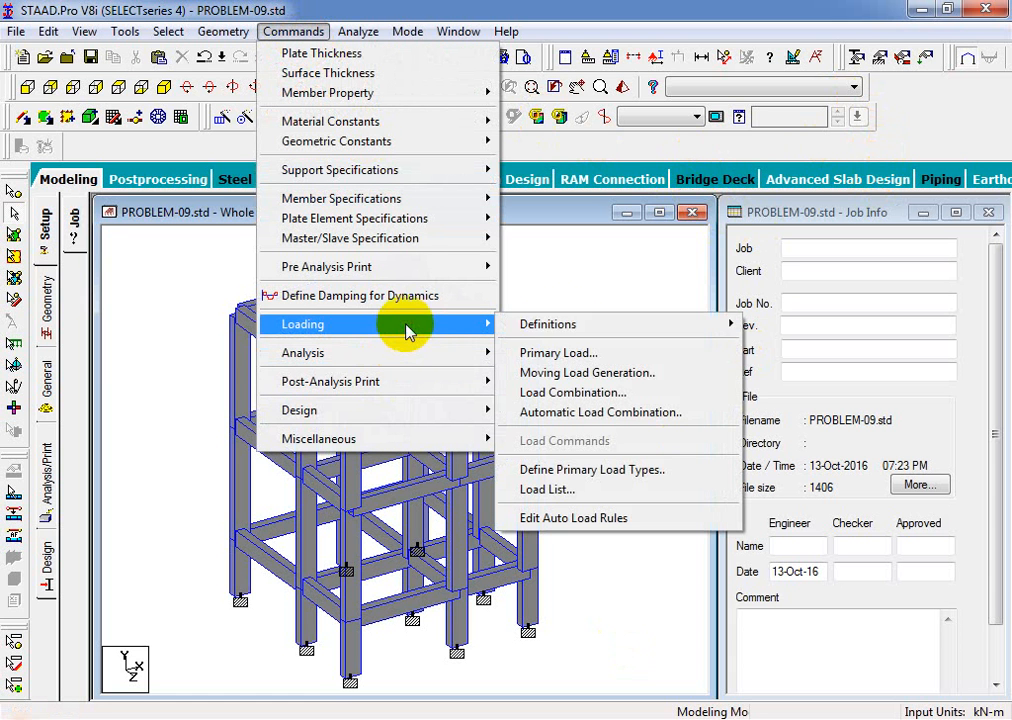
left_click(603, 355)
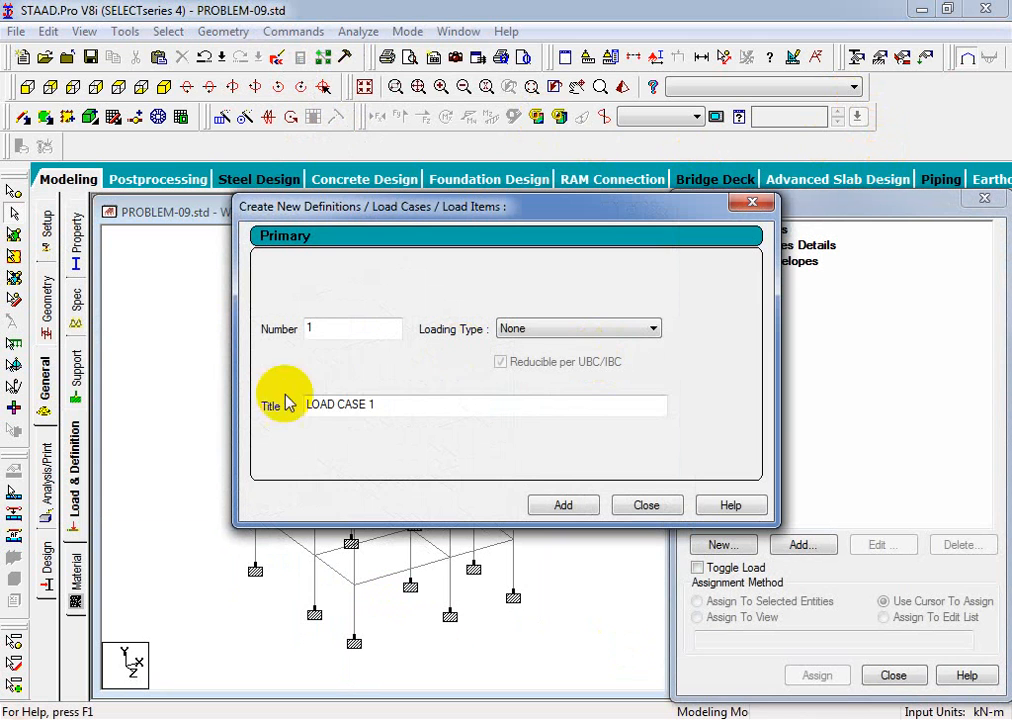
left_click_drag(384, 402, 280, 393)
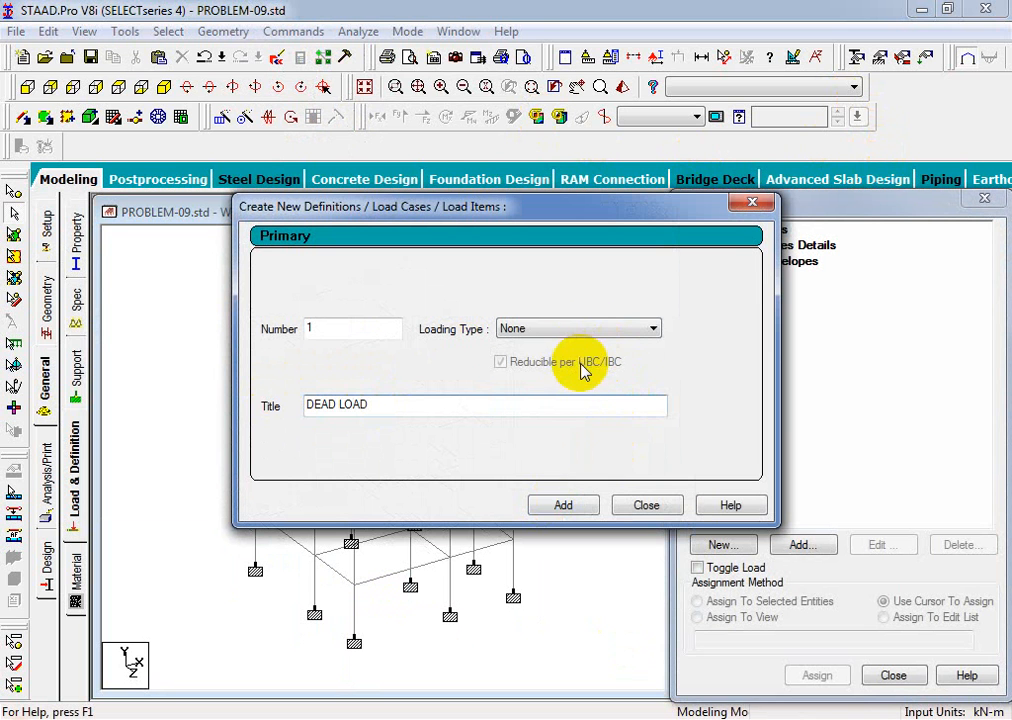
left_click(561, 507)
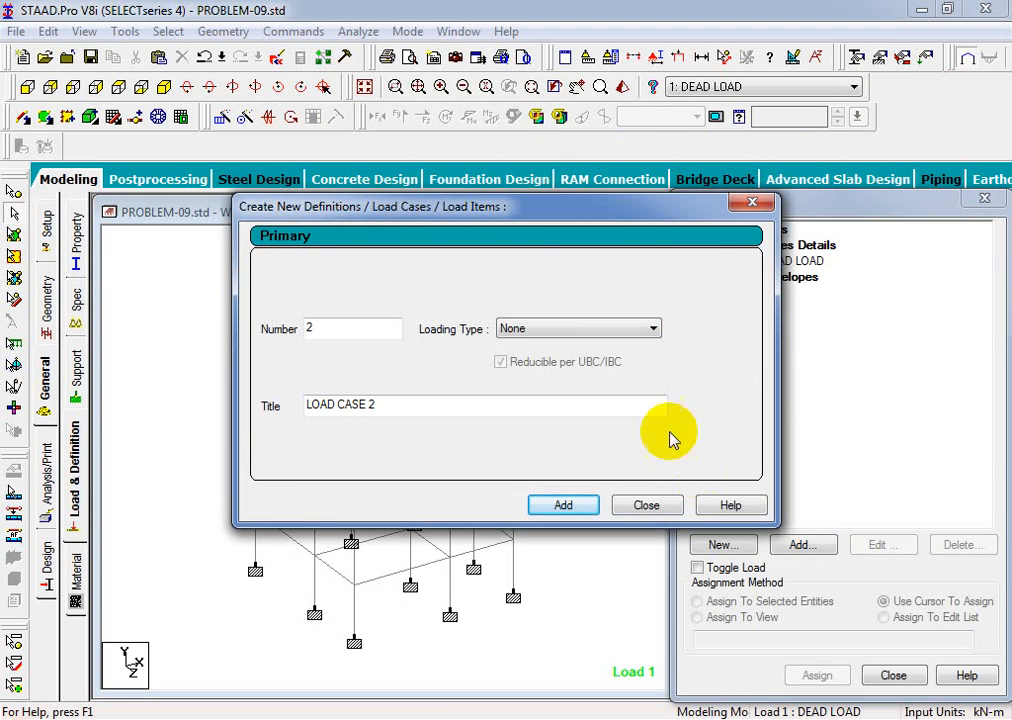
left_click(638, 507)
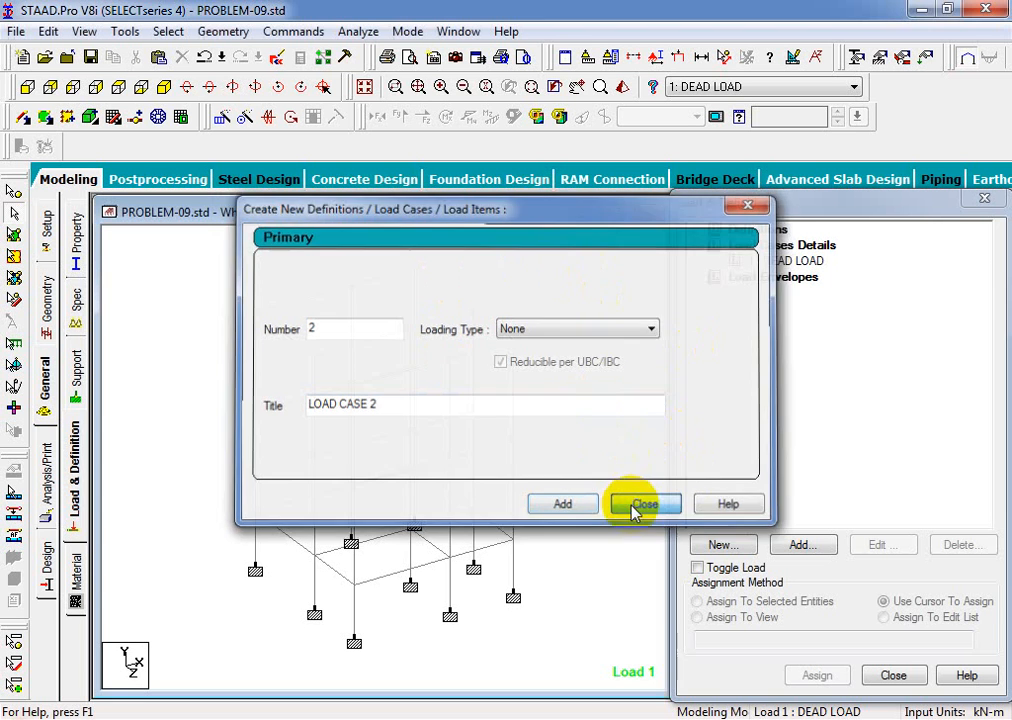
Add a selfweight load in the Y direction with factor -1 to the DEAD LOAD case.
left_click(785, 260)
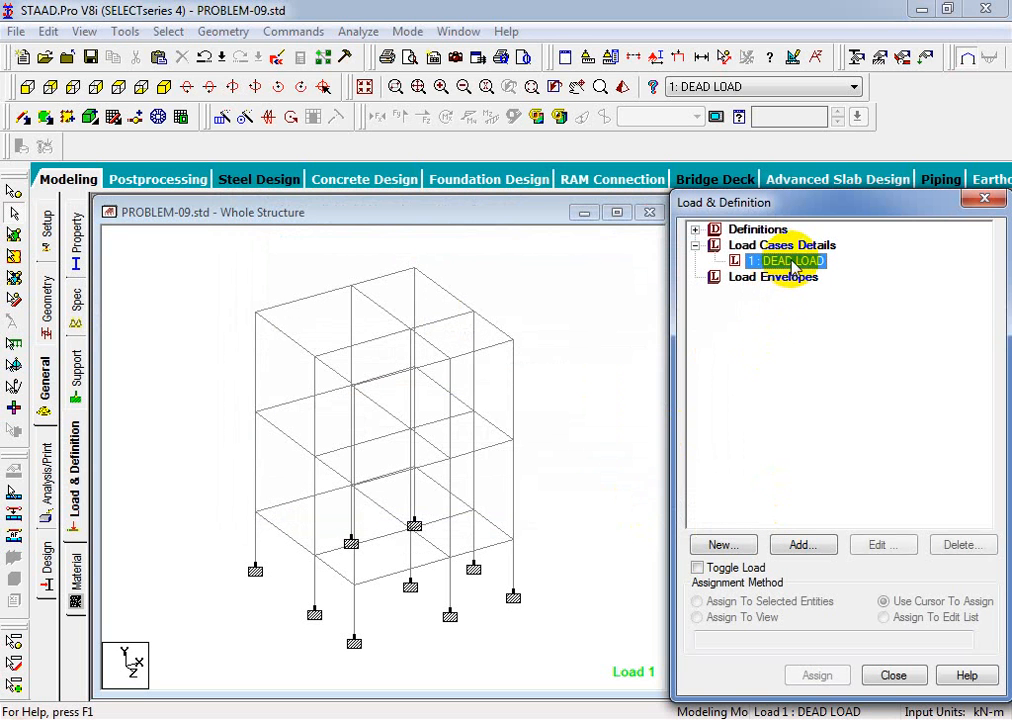
left_click(799, 546)
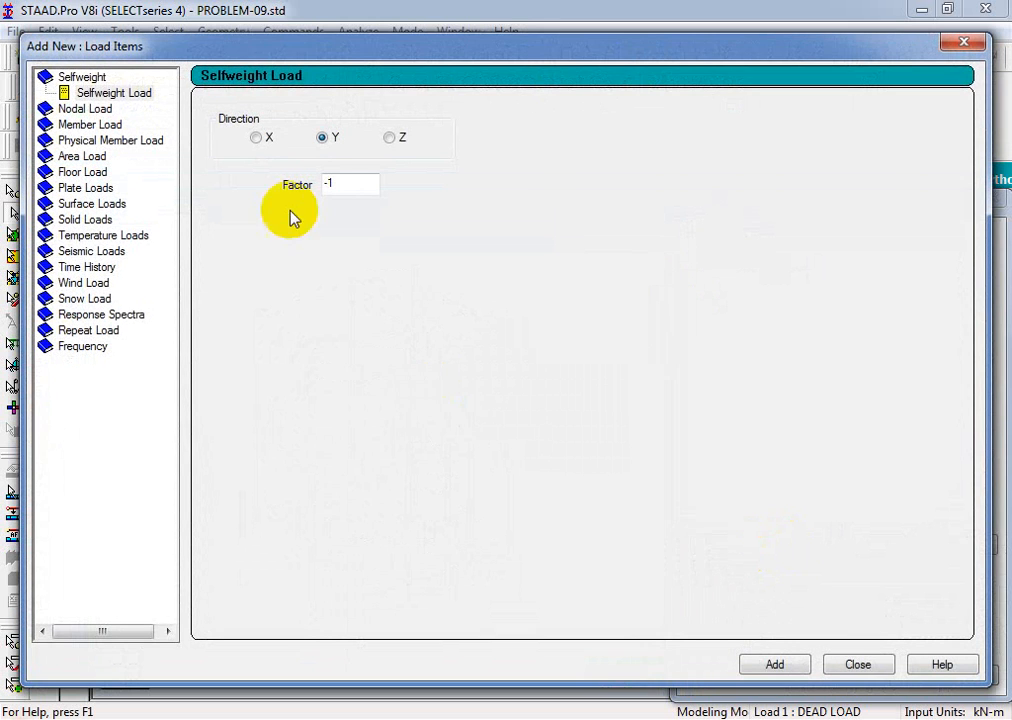
left_click(112, 93)
left_click(777, 663)
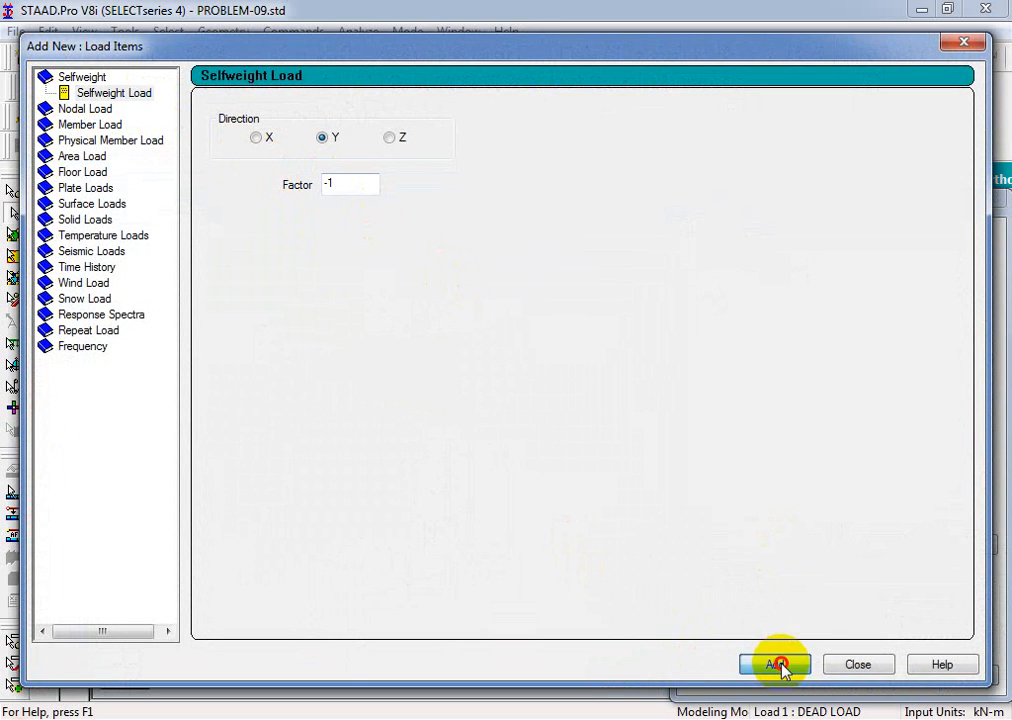
left_click(879, 665)
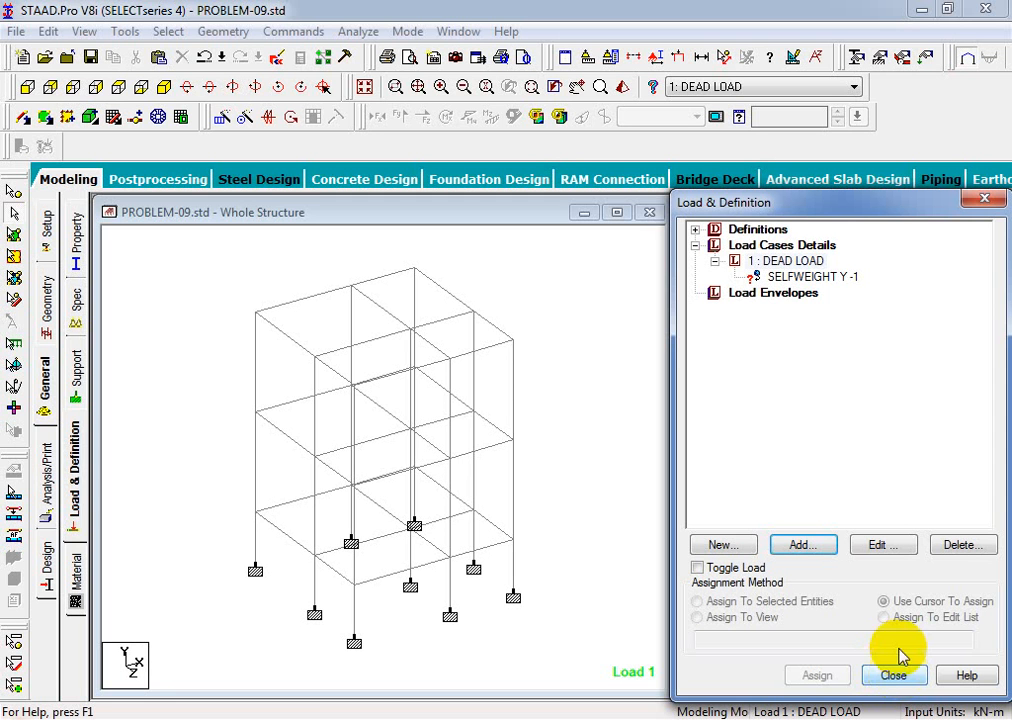
Assign the SELFWEIGHT Y -1 load to the whole structure with the Assign To View method.
left_click(806, 279)
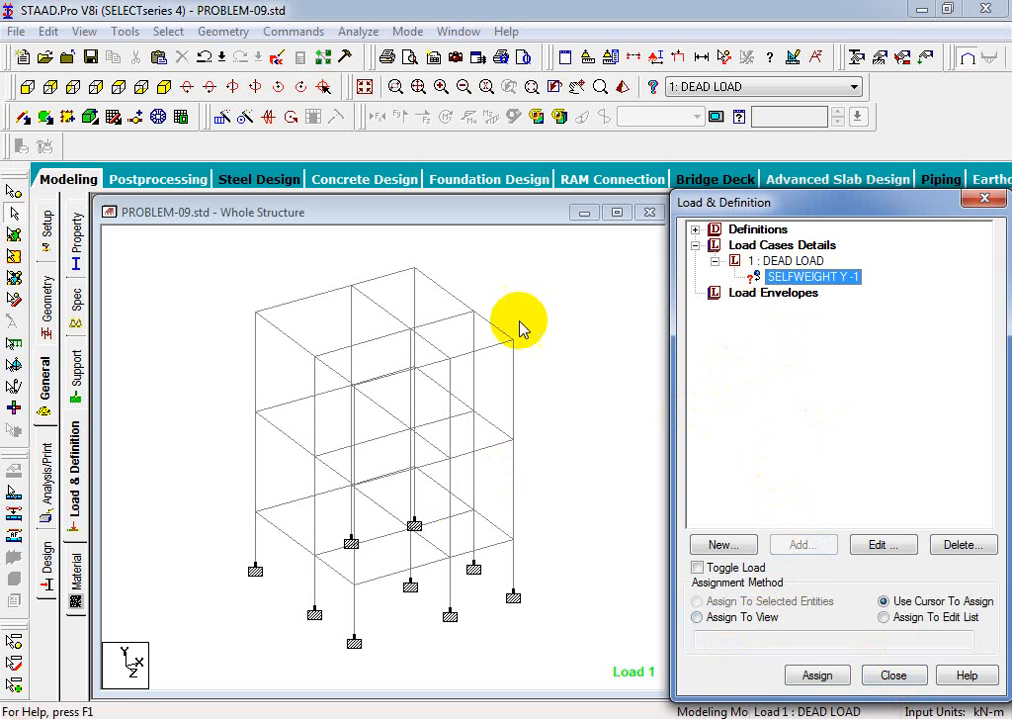
left_click(765, 619)
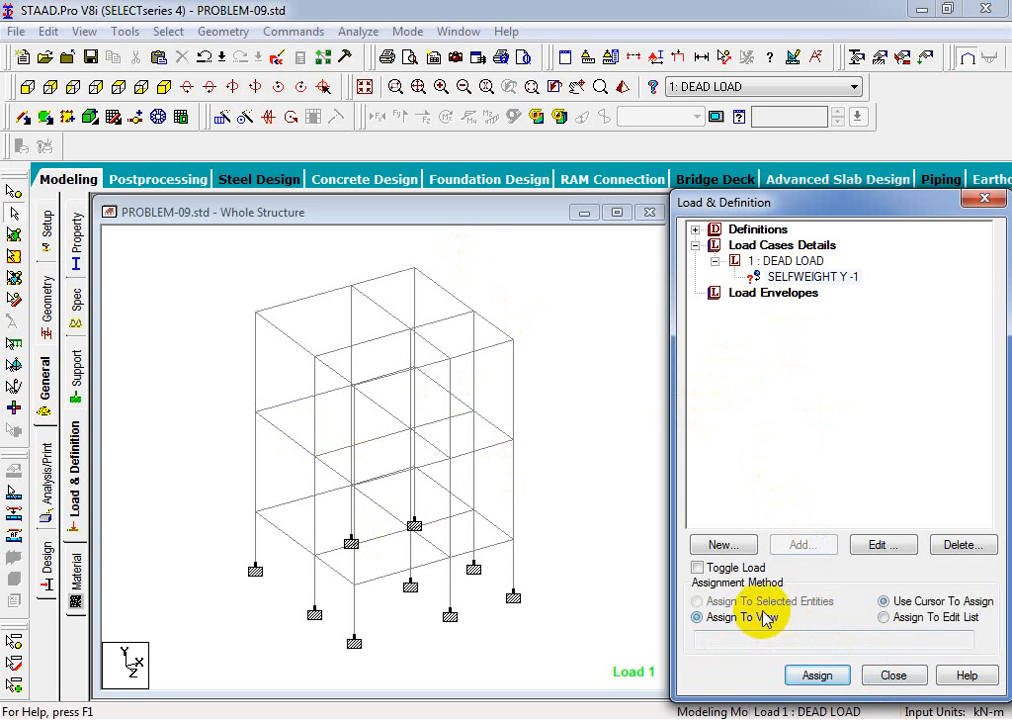
left_click(817, 675)
left_click(860, 436)
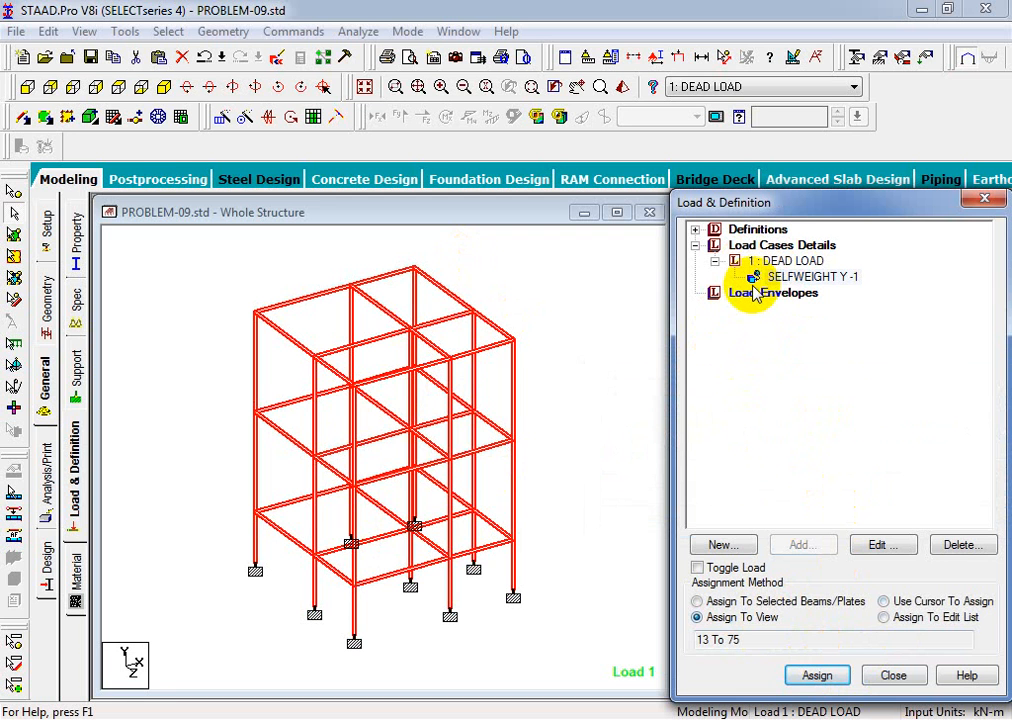
Check which frame members carry the selfweight load, then clear the member selection.
left_click(792, 277)
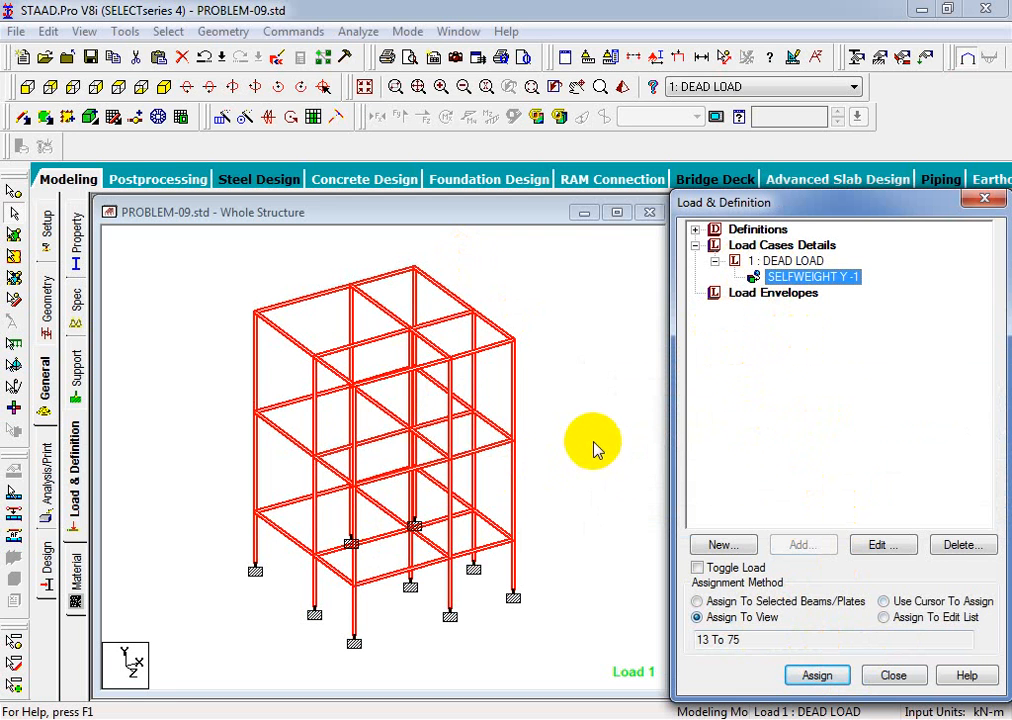
left_click(552, 415)
left_click(826, 274)
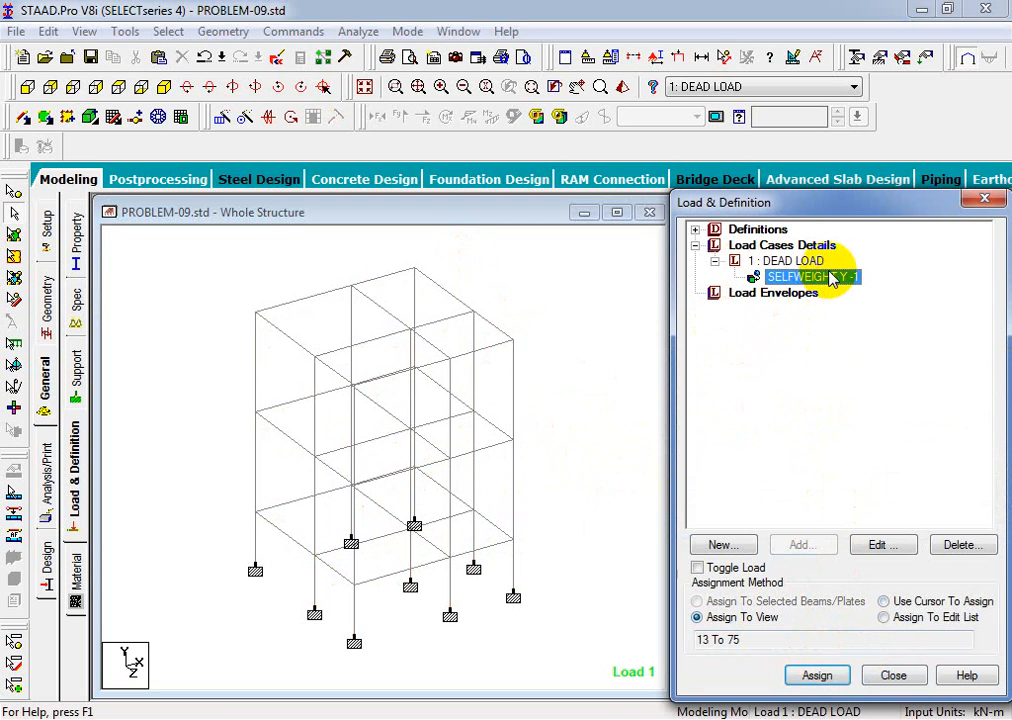
left_click(811, 261)
left_click(826, 278)
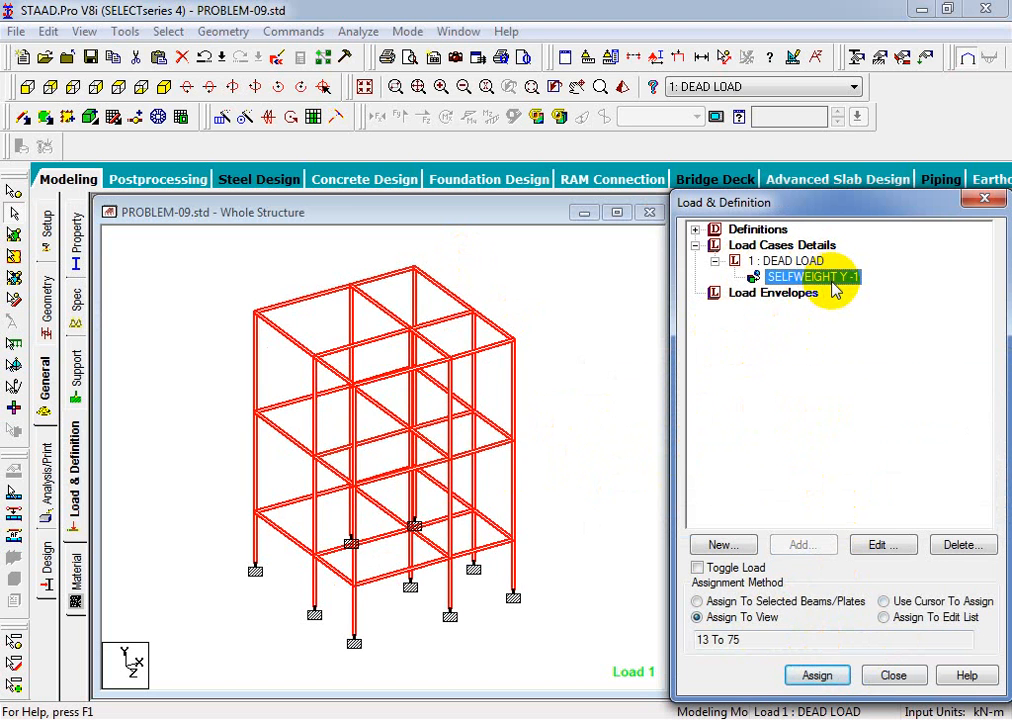
left_click(587, 424)
Start a YRANGE floor load in the DEAD LOAD case with pressure -4 kN/m2 in Global Y, saving the file when Auto Save asks.
left_click(800, 263)
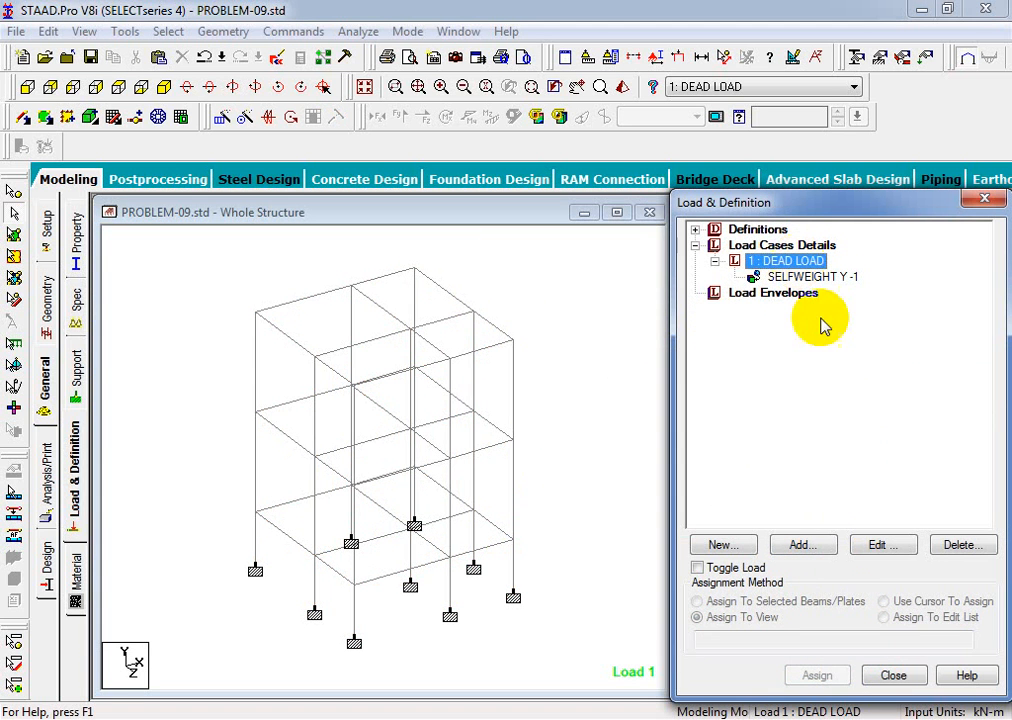
left_click(812, 544)
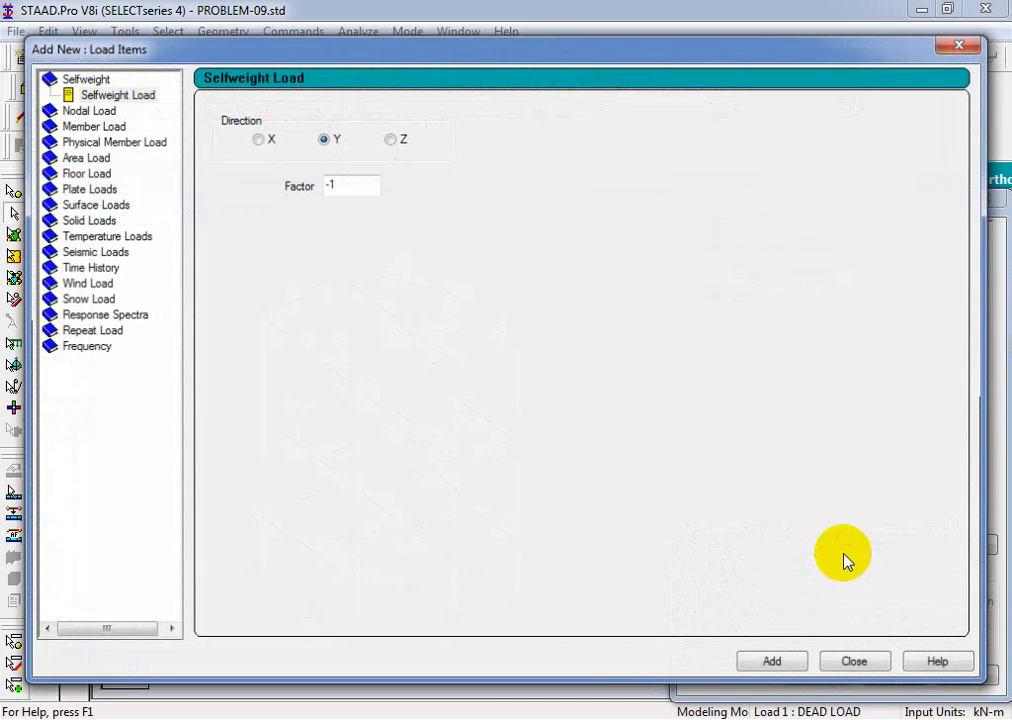
left_click(86, 173)
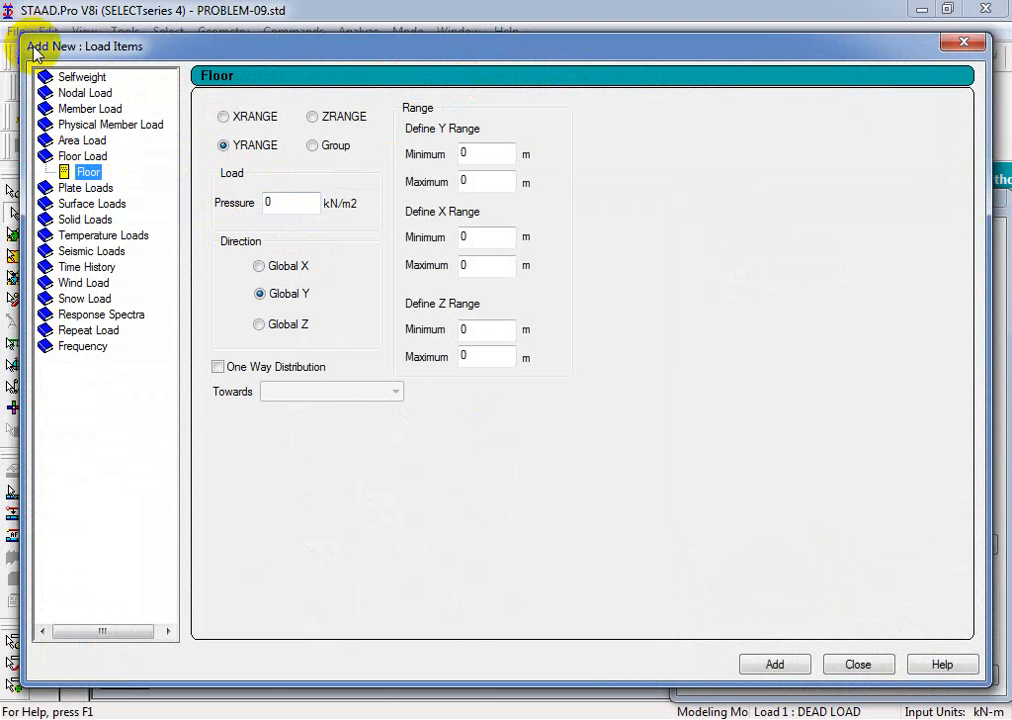
left_click_drag(42, 48, 636, 246)
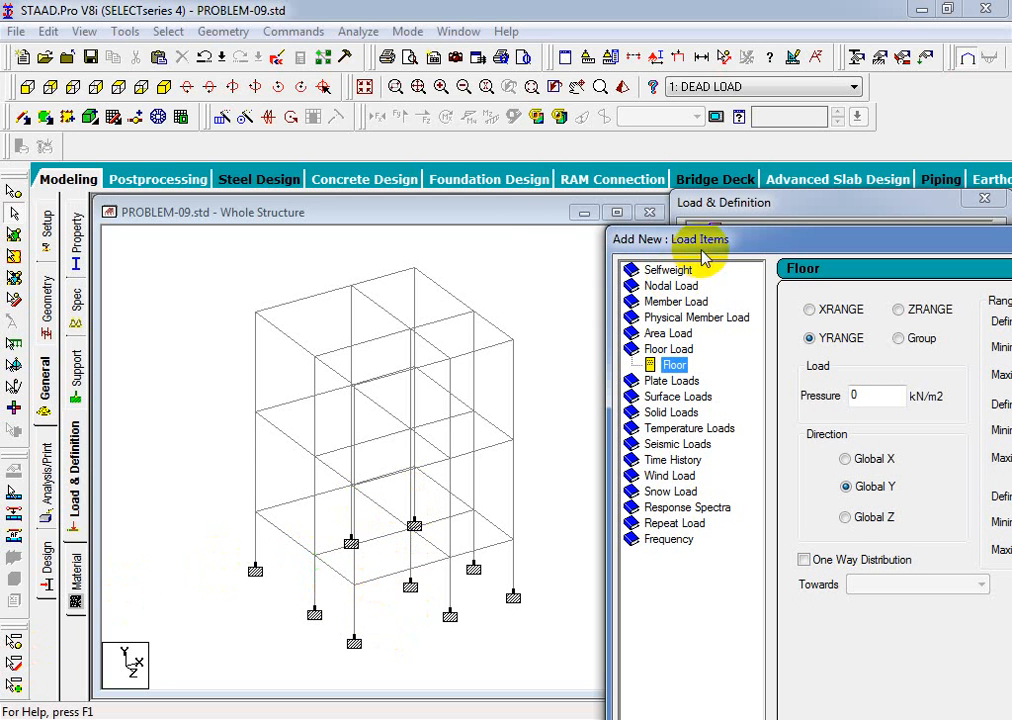
left_click_drag(680, 240, 647, 151)
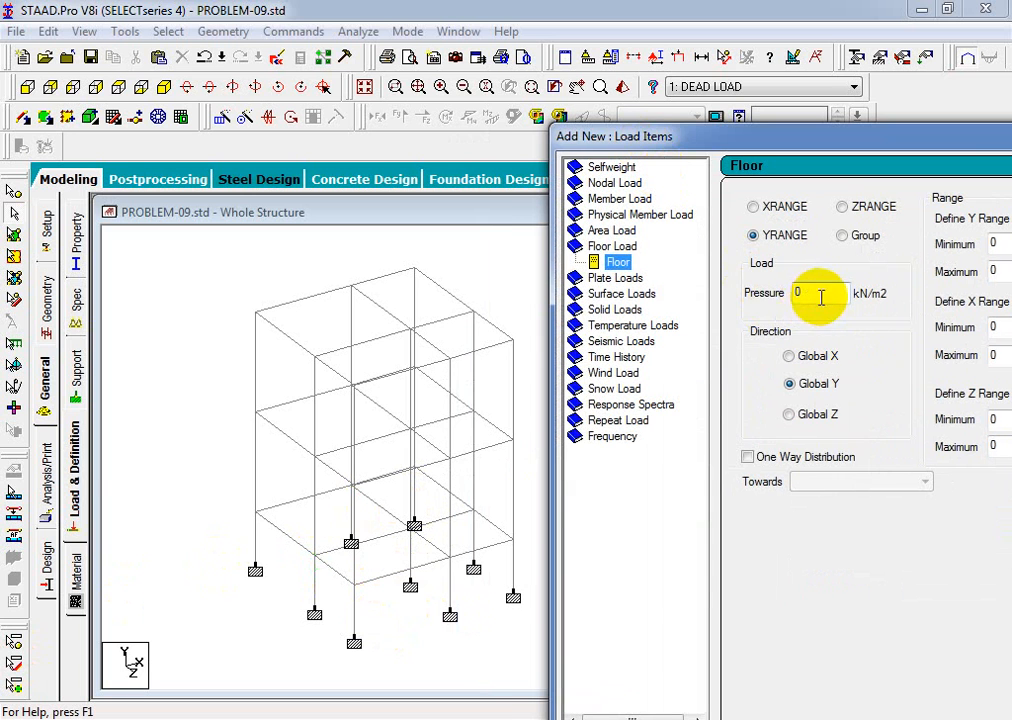
left_click_drag(825, 293, 776, 292)
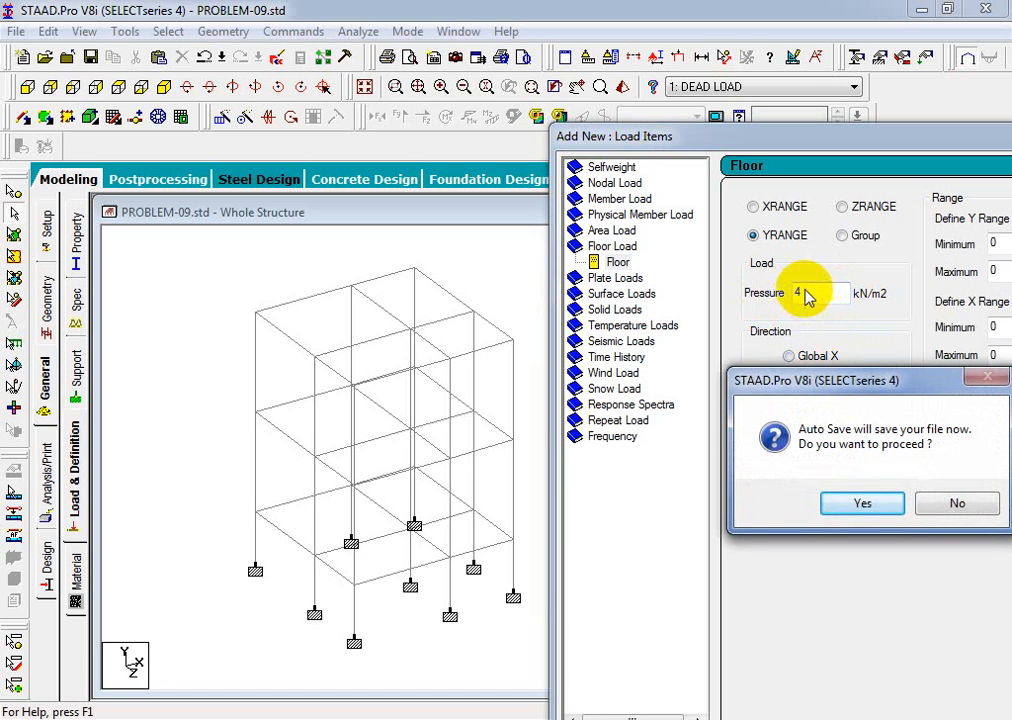
left_click(858, 503)
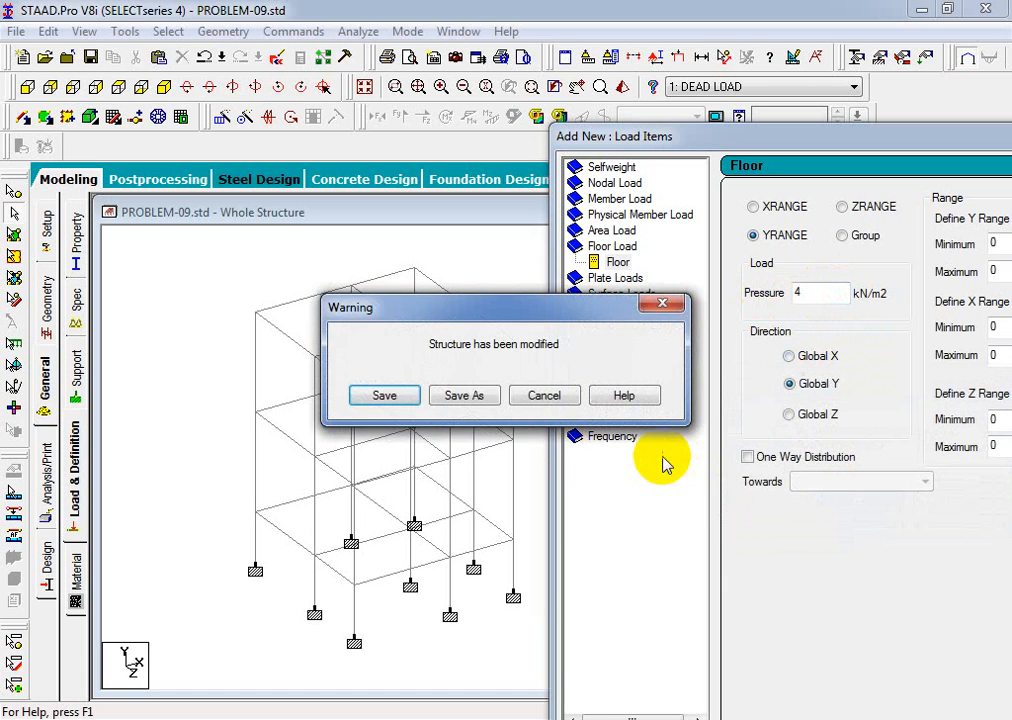
left_click(399, 395)
left_click(797, 293)
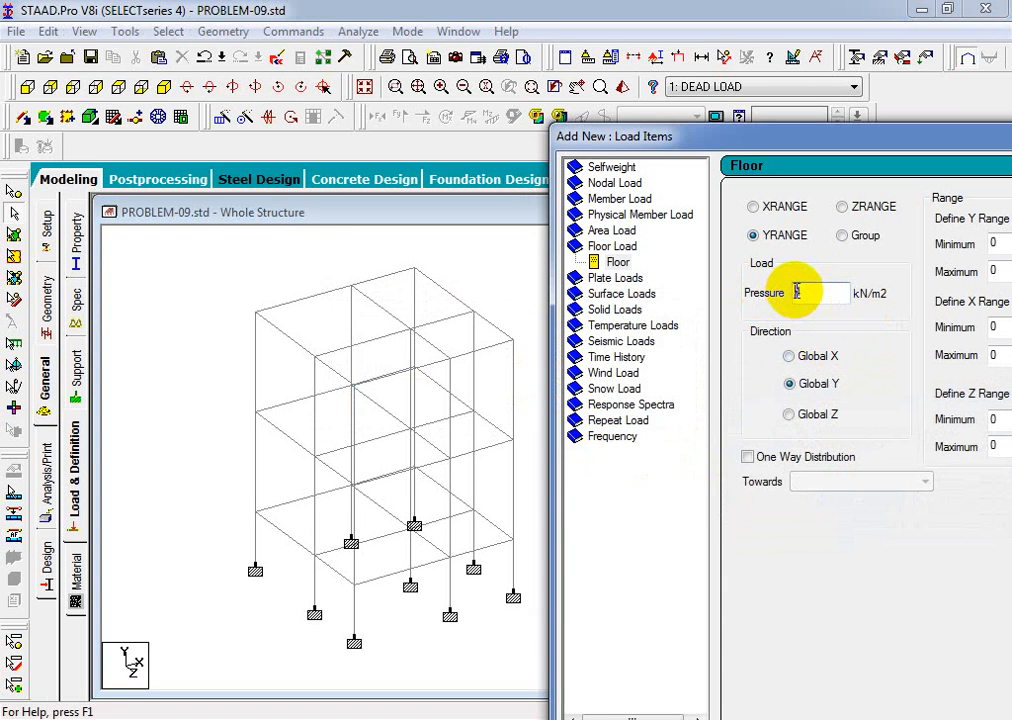
type("-4")
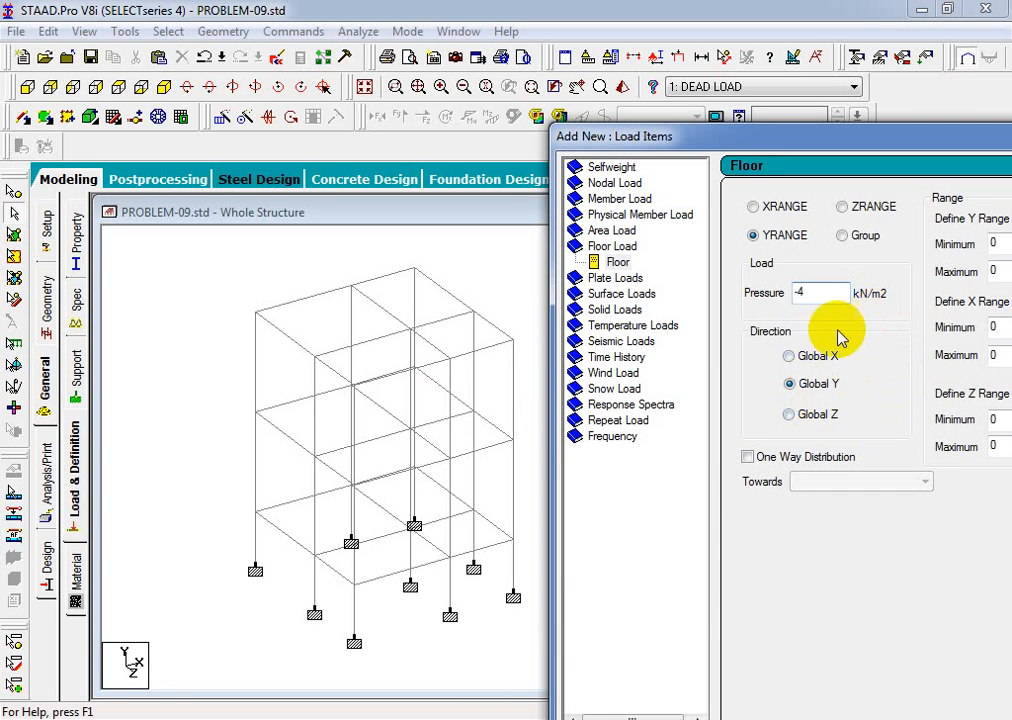
Measure the height from a corner column's support to the lowest beam level with the node-to-node distance tool.
left_click_drag(729, 145, 744, 160)
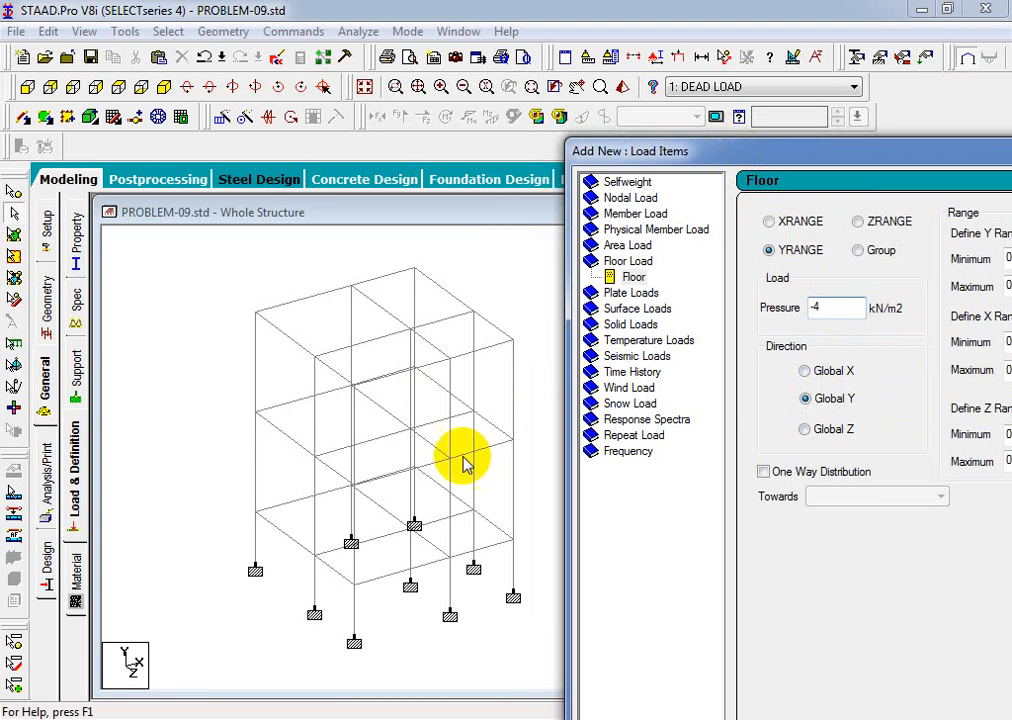
middle_click_drag(336, 511, 278, 531)
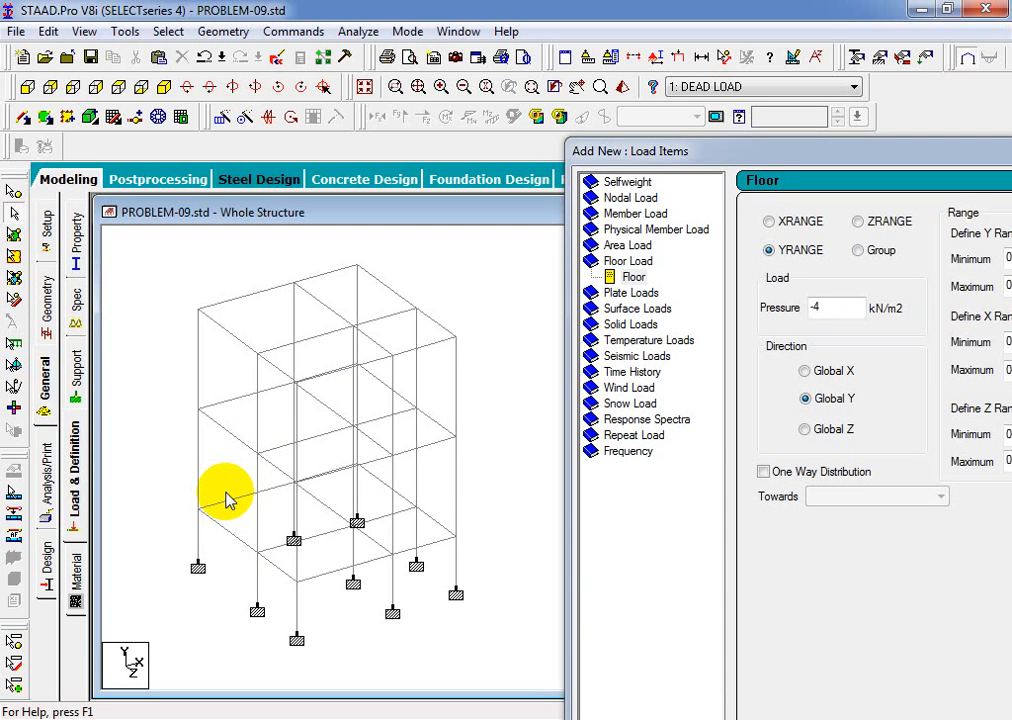
left_click(724, 57)
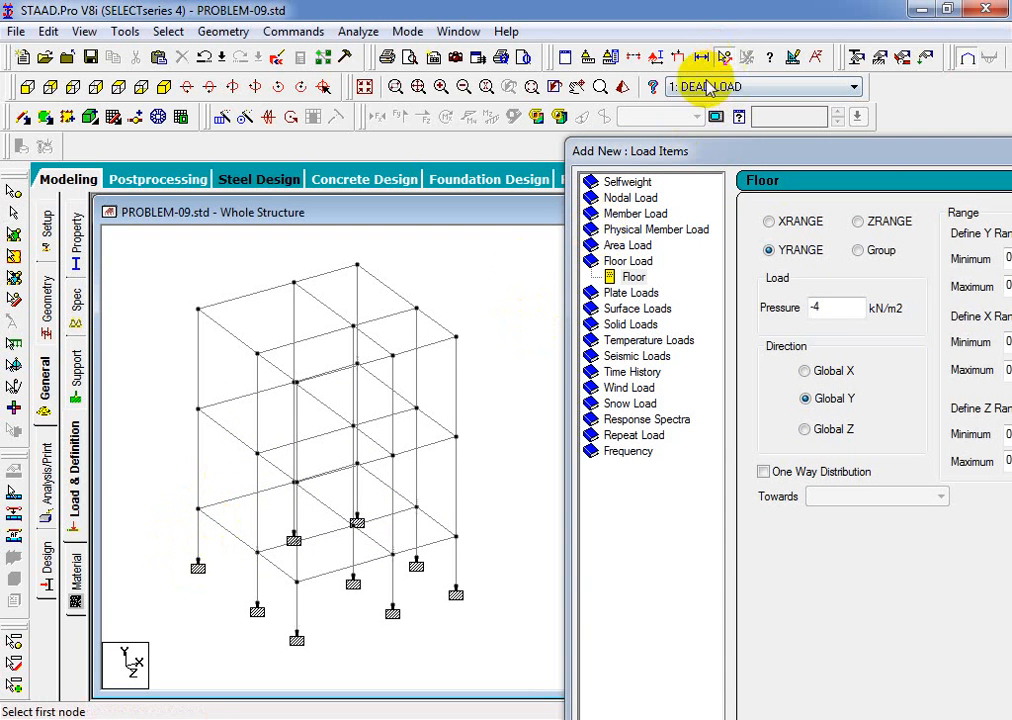
left_click(198, 565)
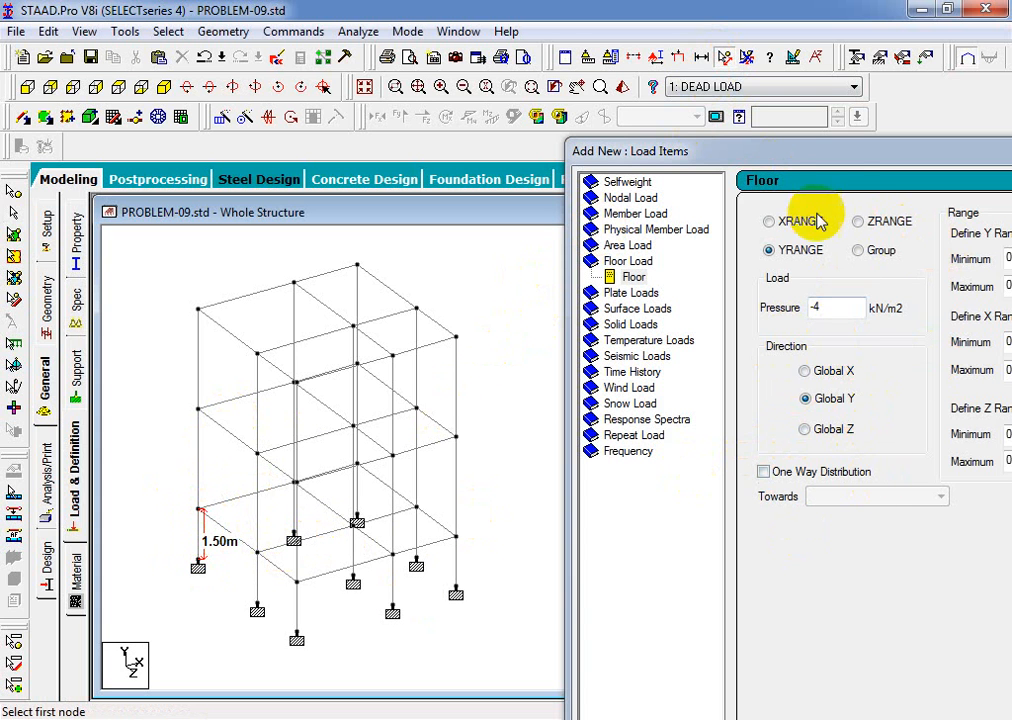
Measure the second beam level's height above the corner support and set the floor load's Y range minimum to 4.5 m.
left_click_drag(840, 156, 678, 154)
double_click(845, 254)
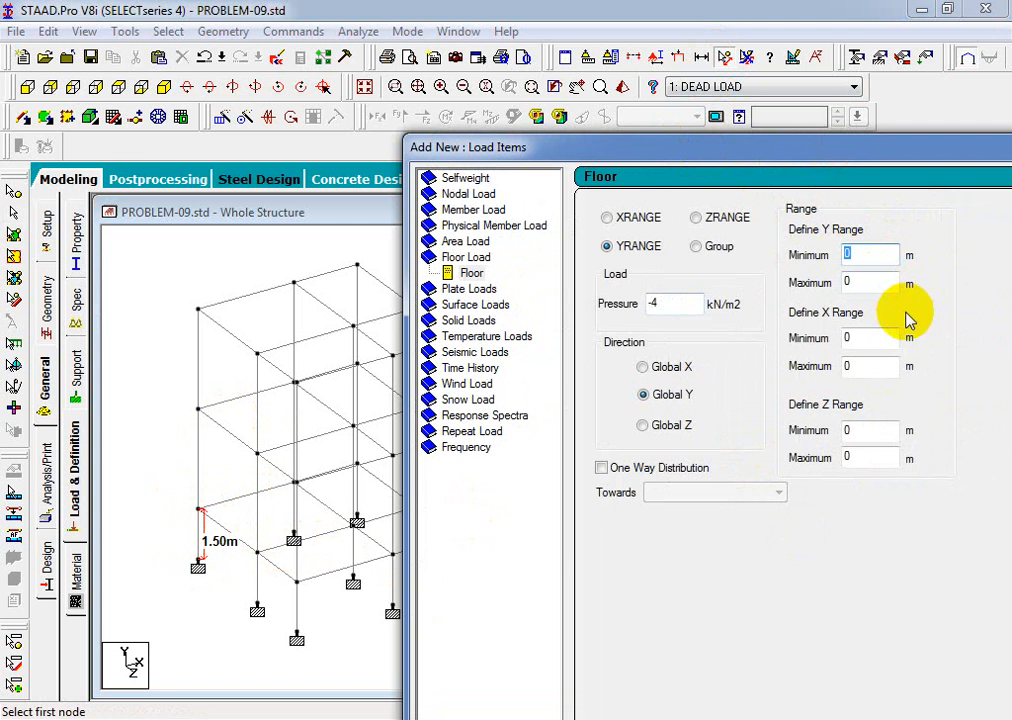
middle_click(204, 553)
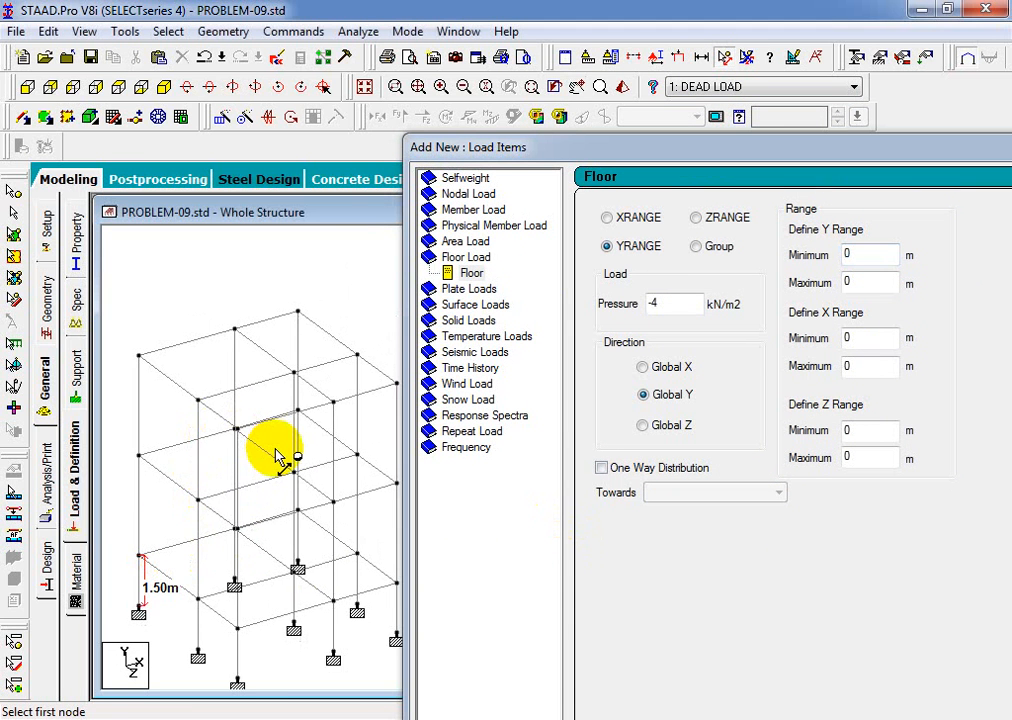
scroll(281, 460, "down", 2)
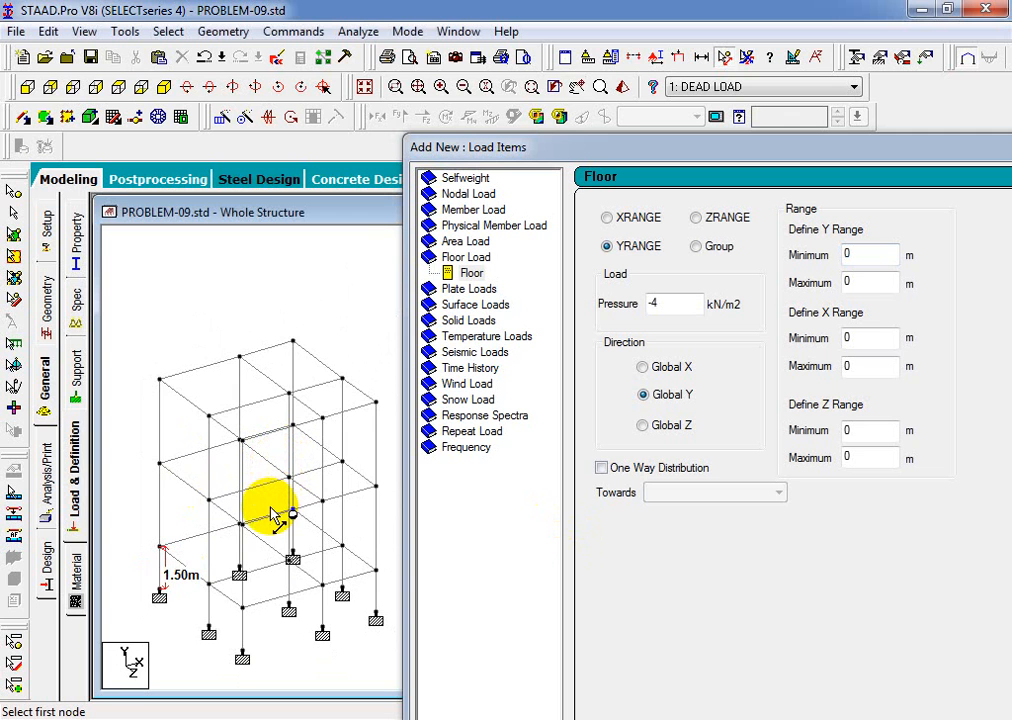
middle_click_drag(236, 540, 261, 527)
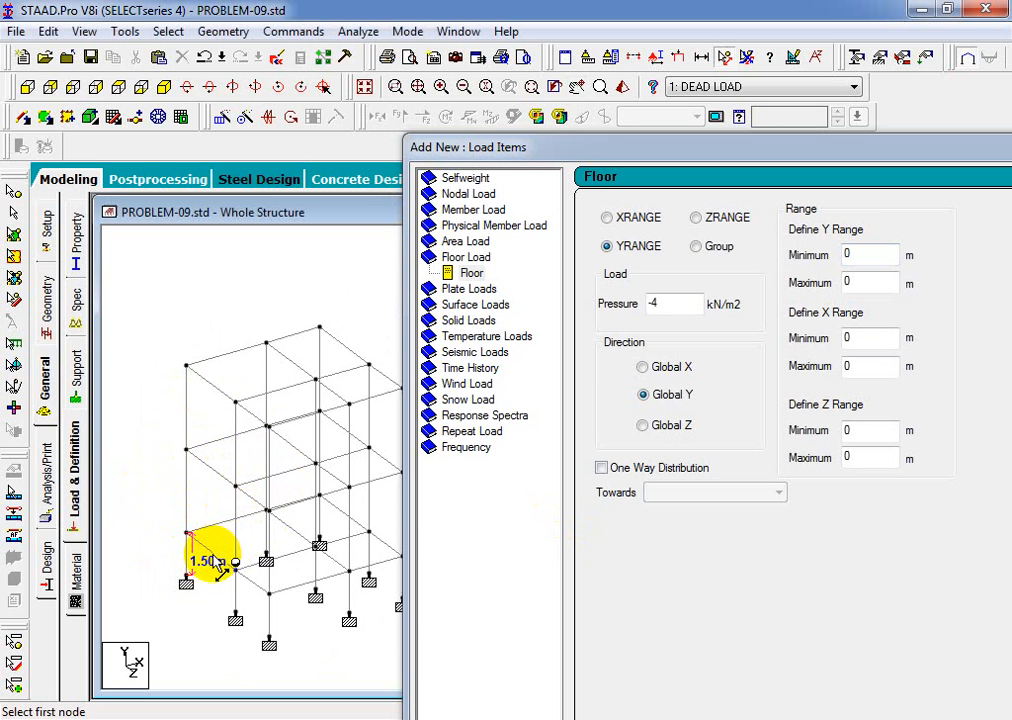
left_click(187, 451)
left_click(190, 584)
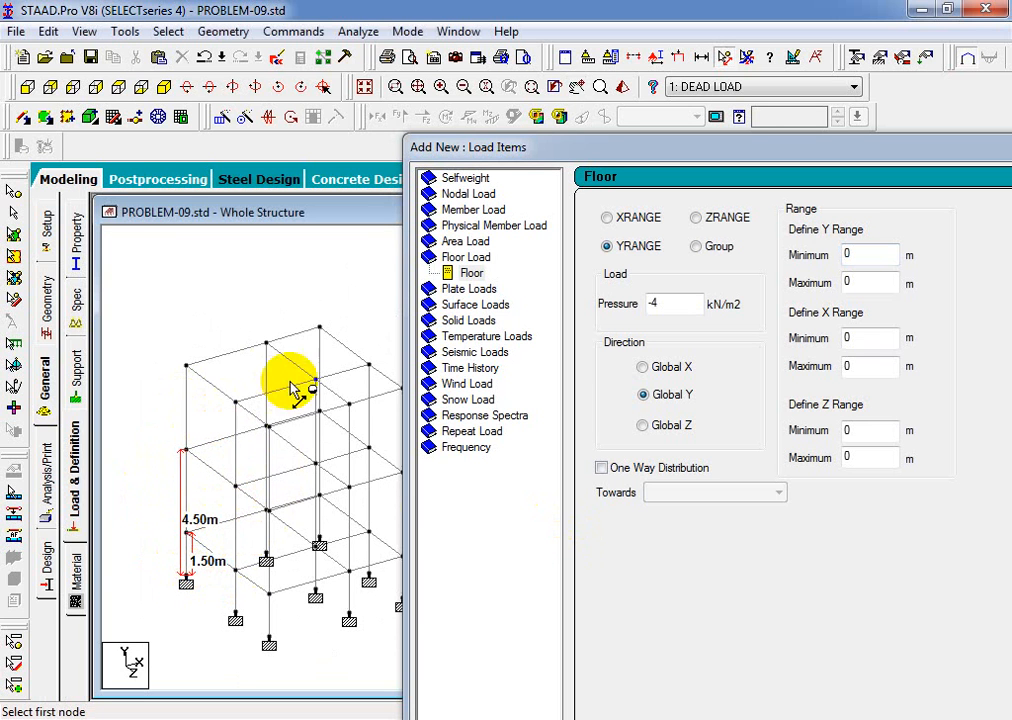
left_click_drag(862, 255, 793, 245)
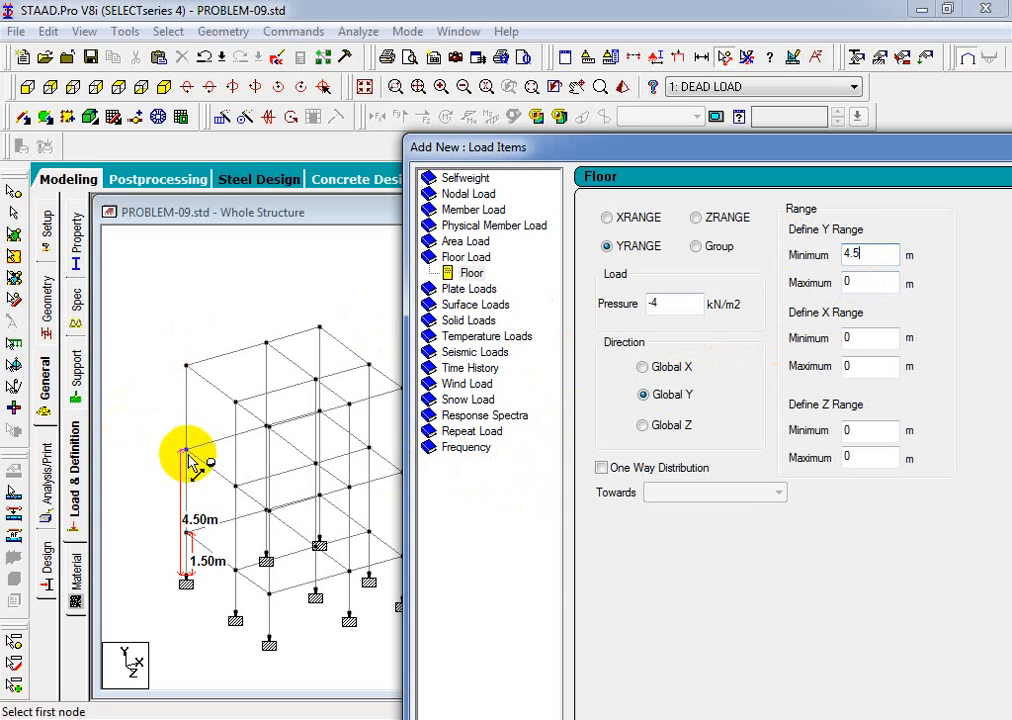
Set the floor load's Y range maximum to 7.5 m from the measured top-level height and remove the distance dimensions.
left_click(186, 582)
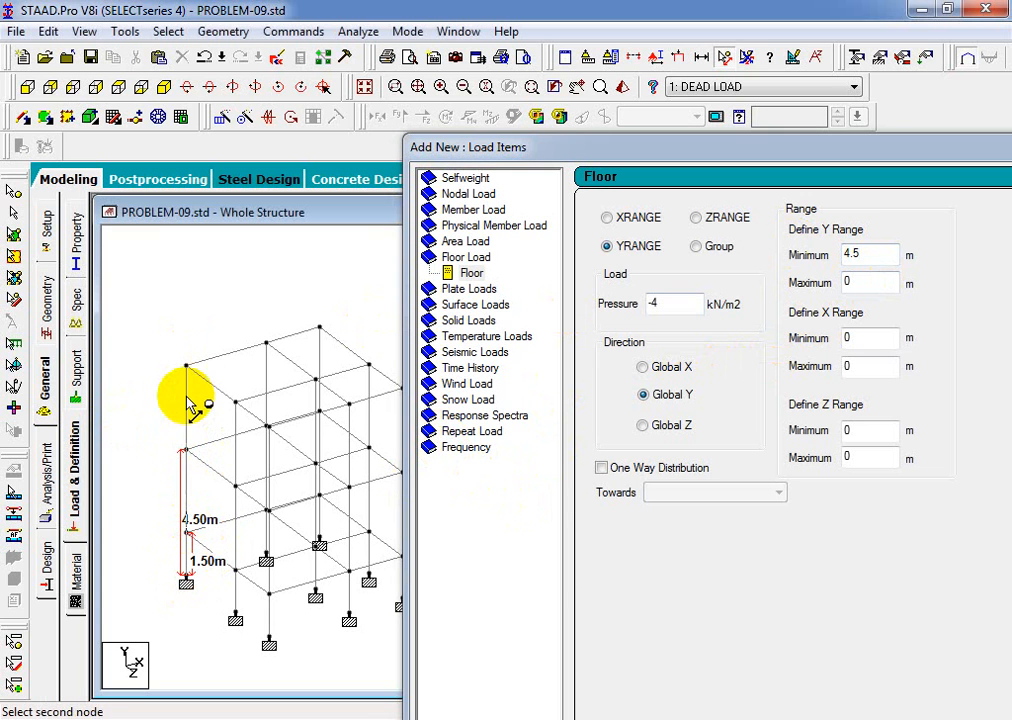
left_click(186, 366)
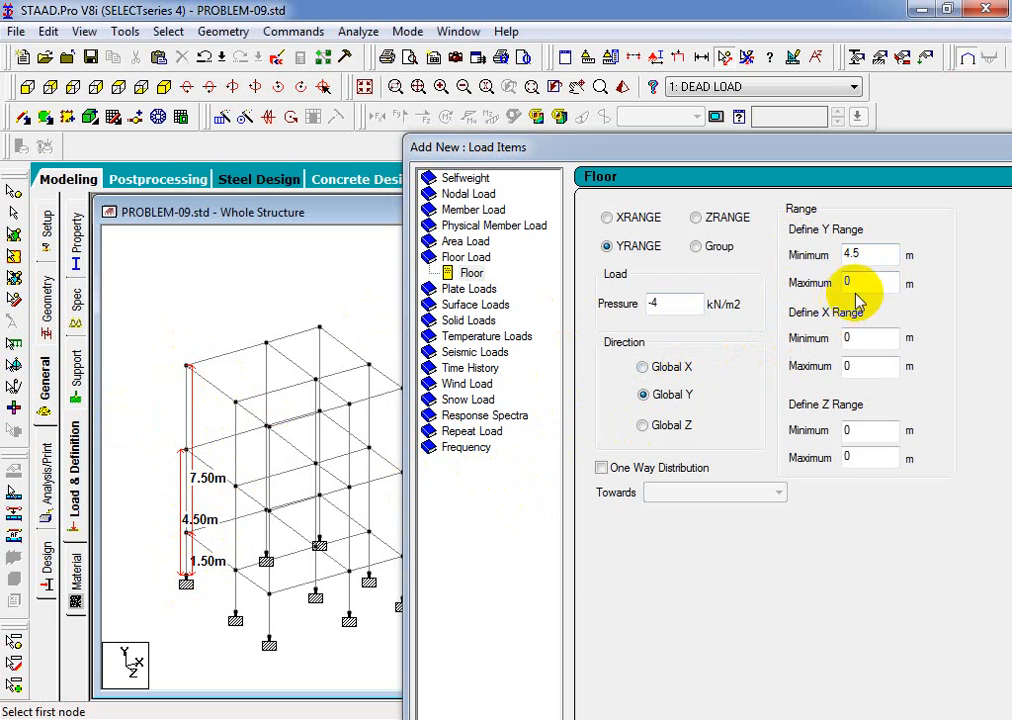
left_click_drag(860, 284, 824, 280)
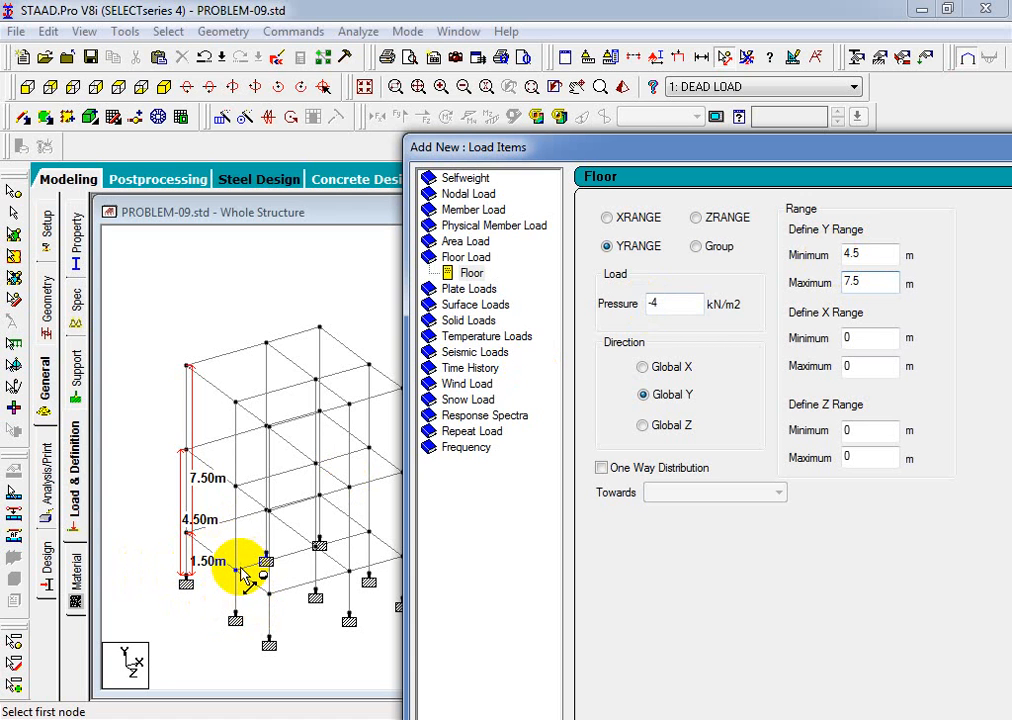
left_click(748, 58)
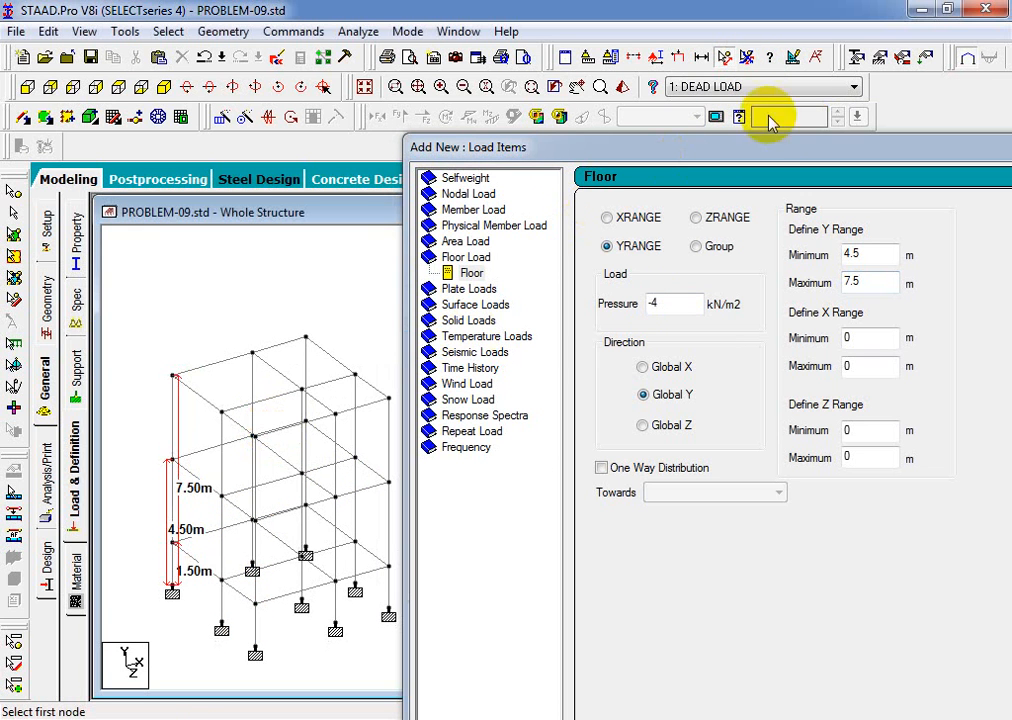
left_click(748, 58)
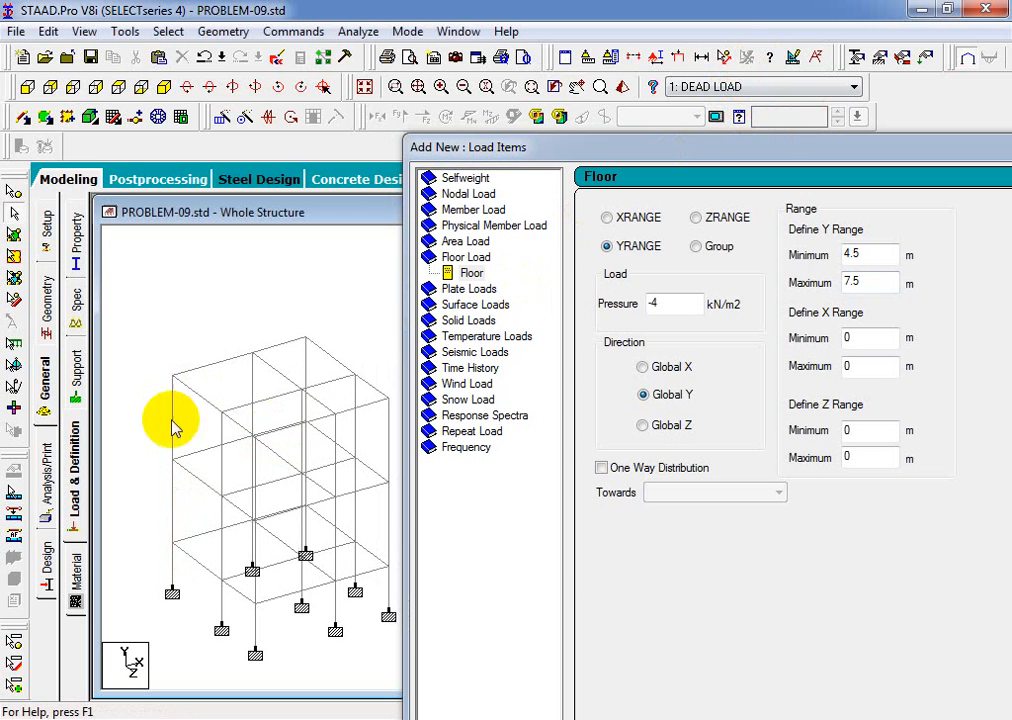
Check the coordinates of one column node at each of the top, second and lowest beam levels.
left_click(14, 190)
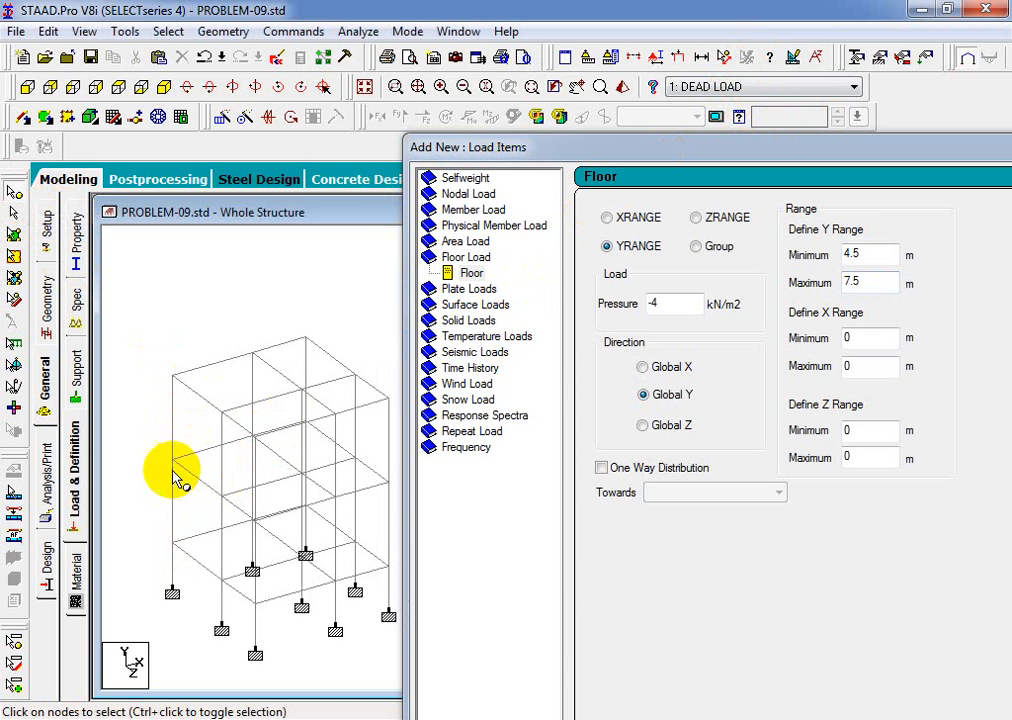
double_click(173, 377)
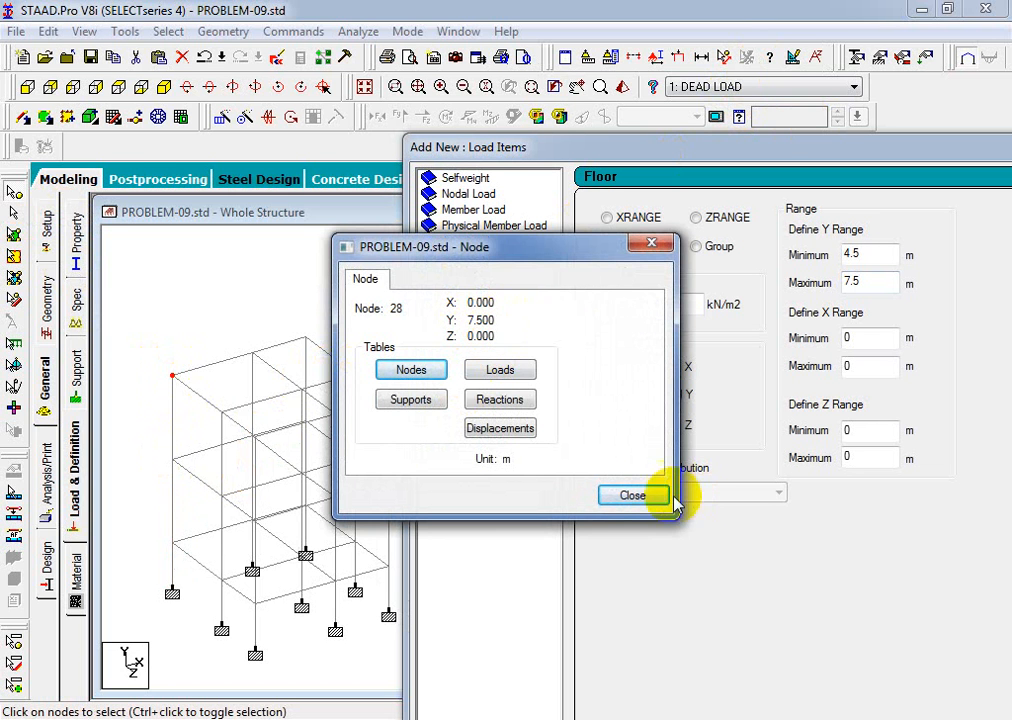
left_click(640, 494)
double_click(174, 462)
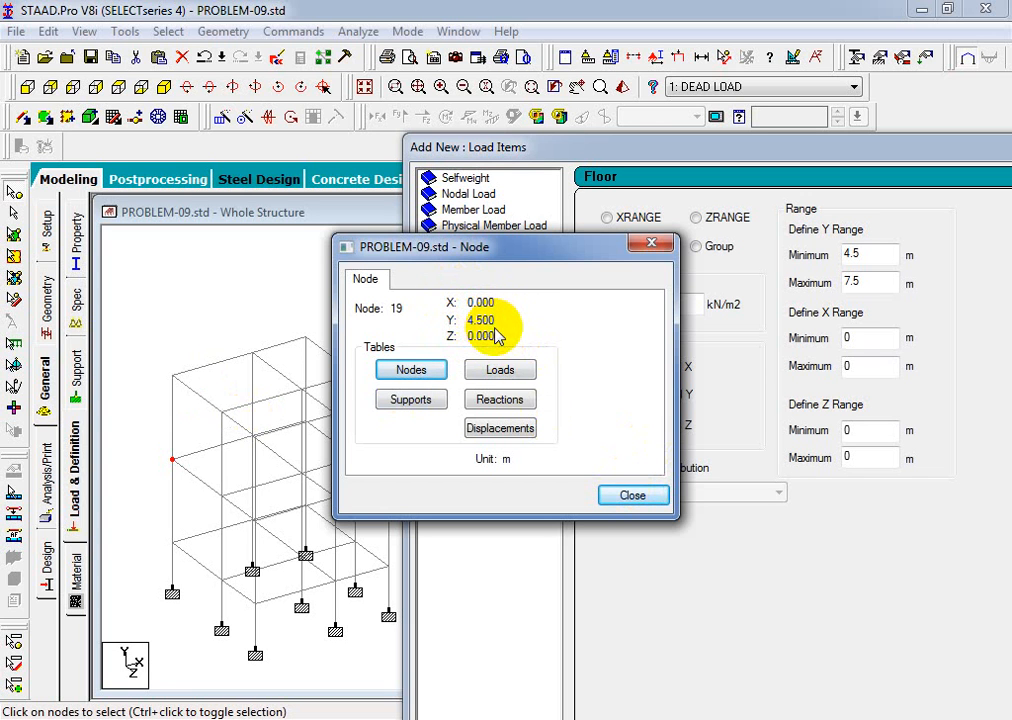
left_click(628, 500)
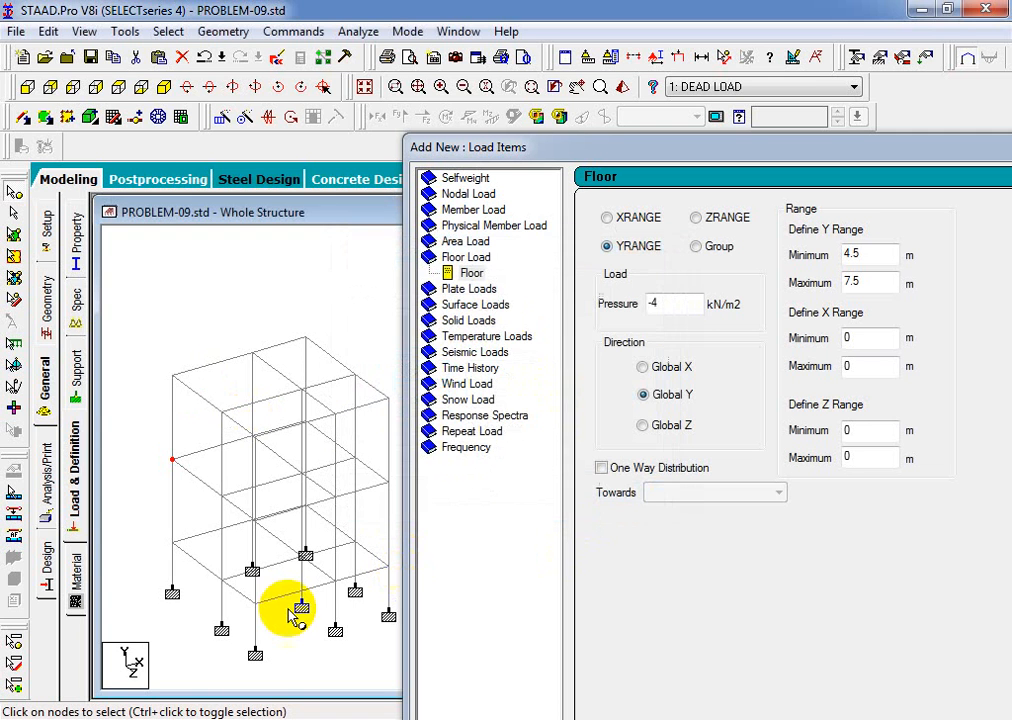
double_click(225, 578)
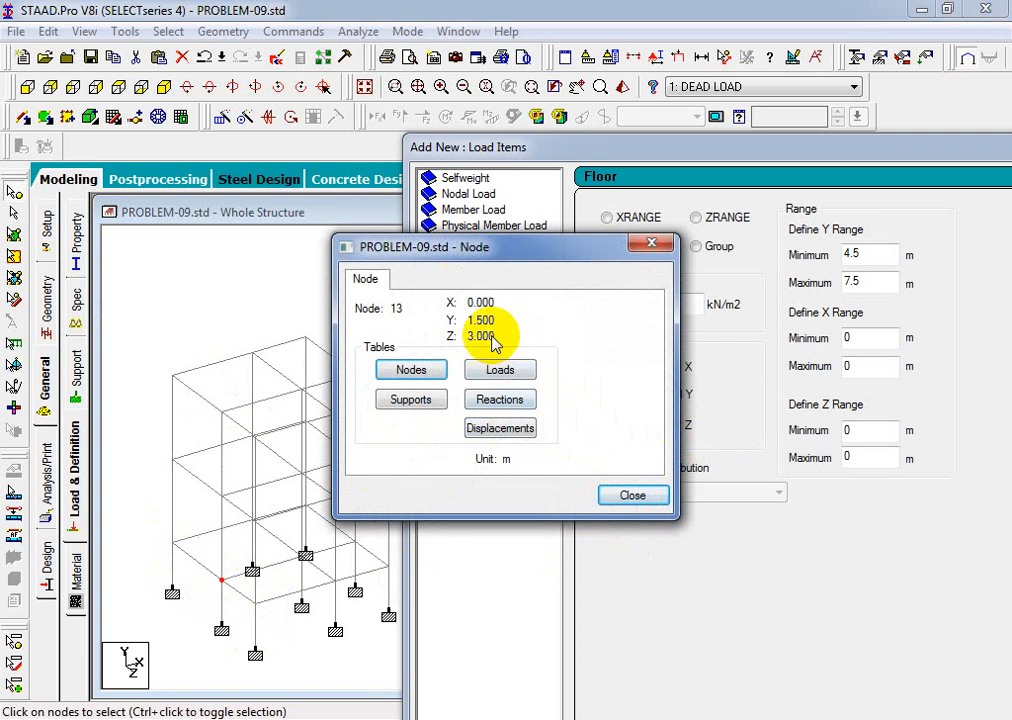
left_click(632, 495)
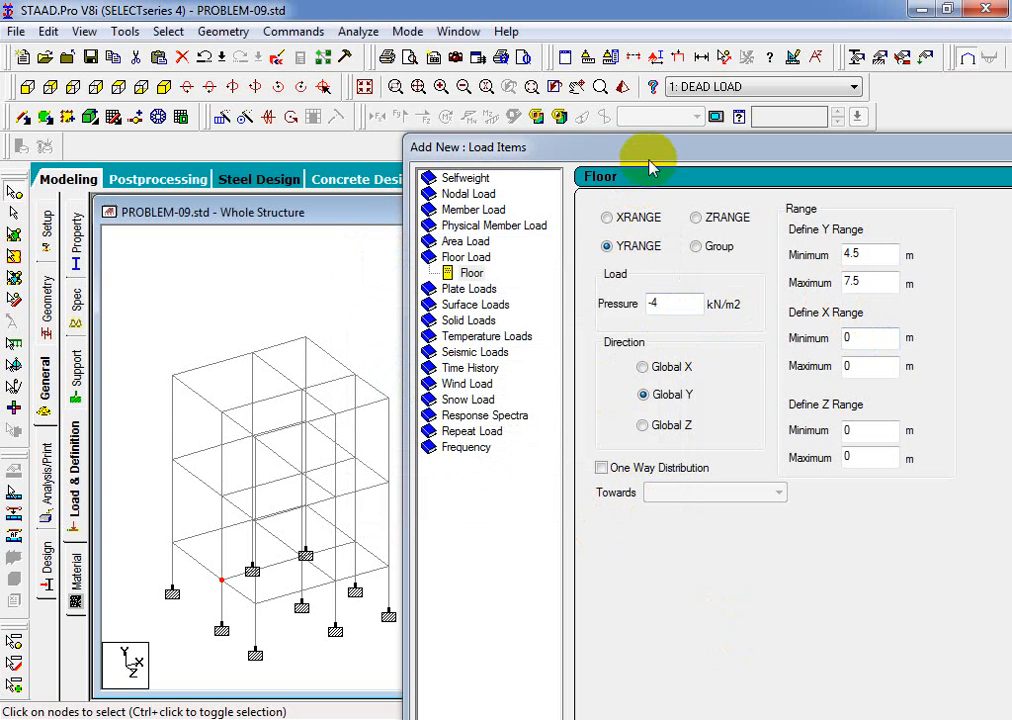
Add the YRANGE 4.5 to 7.5 m floor load of -4 kN/m2 to the DEAD LOAD case and close the load items form.
left_click_drag(648, 158, 226, 63)
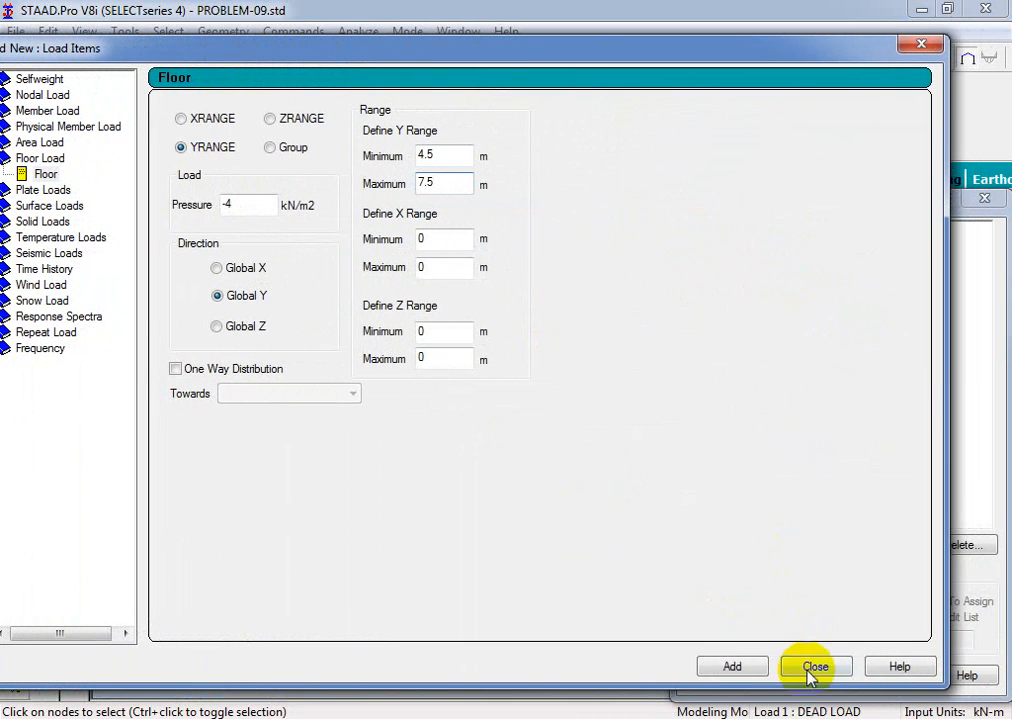
left_click(736, 668)
left_click(813, 666)
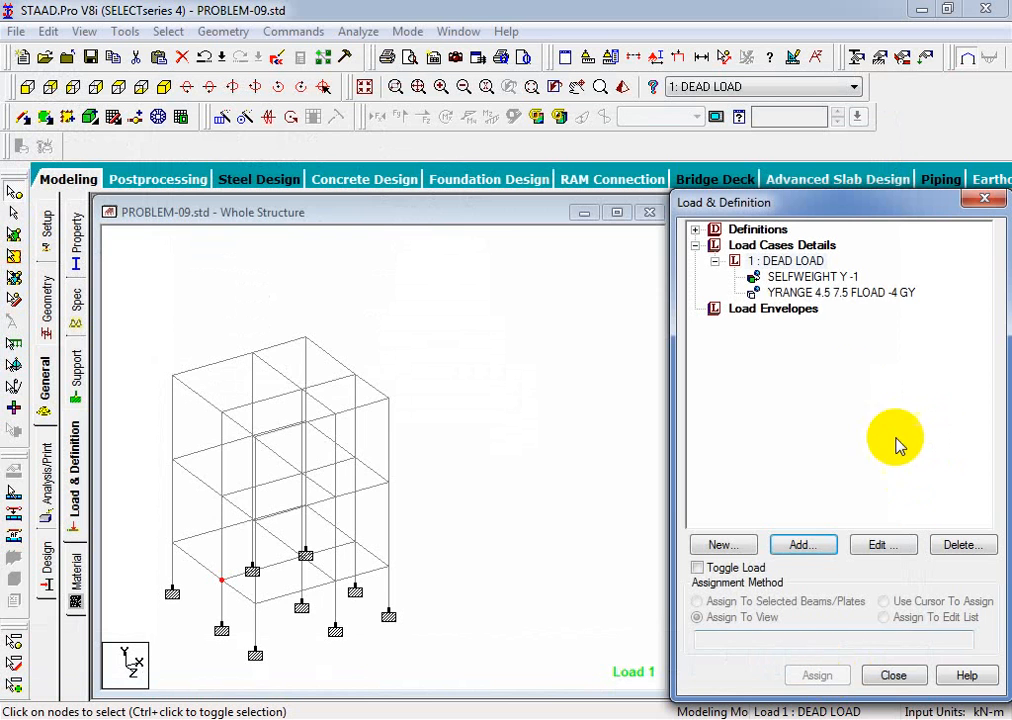
Display the YRANGE 4.5 7.5 FLOAD -4 GY load and examine its distribution on the floors from several sides.
left_click(834, 294)
middle_click_drag(368, 514, 403, 514)
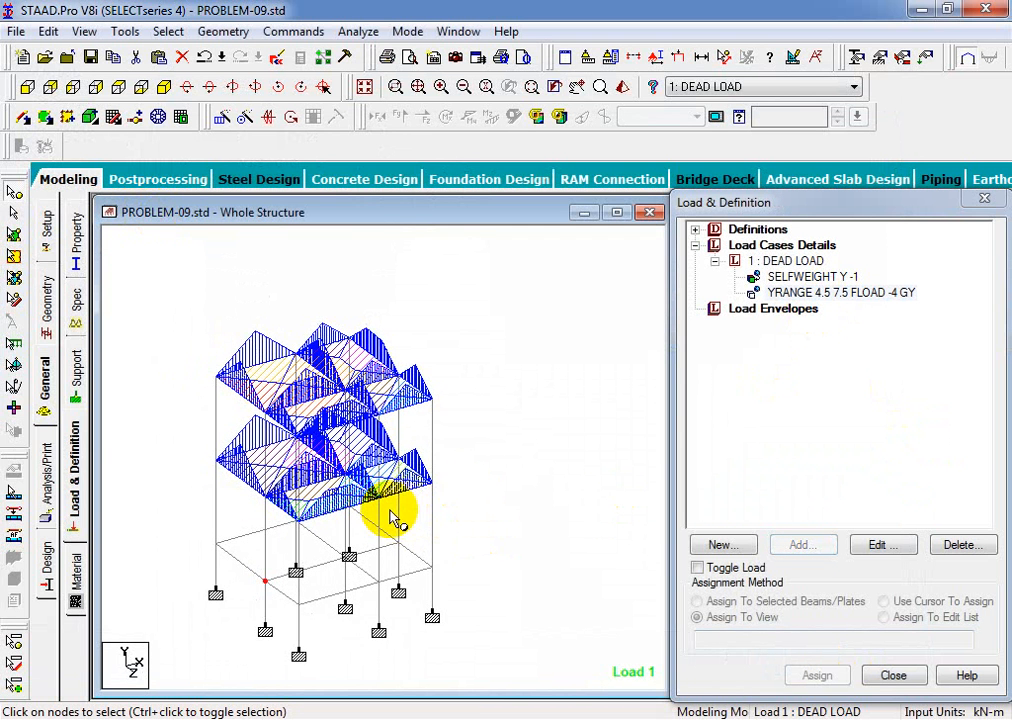
key("Right")
key("Right")
key("Right")
key("Right")
key("Right")
key("Right")
key("Right")
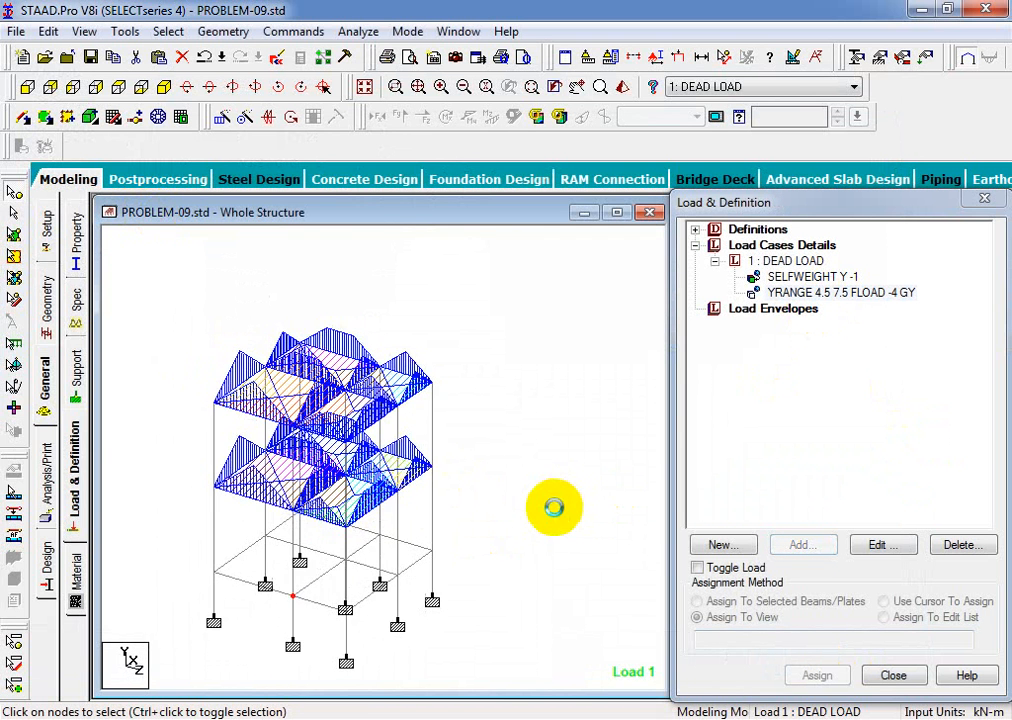
key("Right")
key("Right")
key("Right")
key("Right")
key("Right")
key("Right")
key("Right")
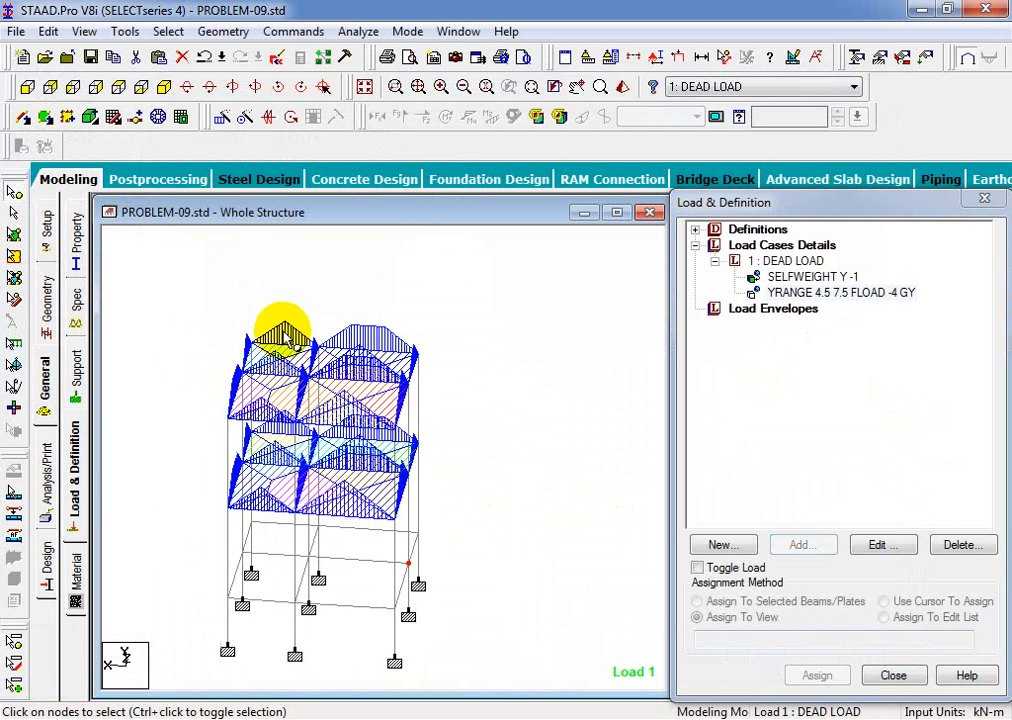
Set the DEAD LOAD floor load's Y range minimum to 0 m and close the edit form.
left_click(28, 89)
mouse_move(409, 533)
middle_mouse_down()
mouse_move(424, 566)
mouse_move(425, 542)
middle_mouse_up()
scroll(366, 559, "up", 2)
scroll(366, 559, "down", 2)
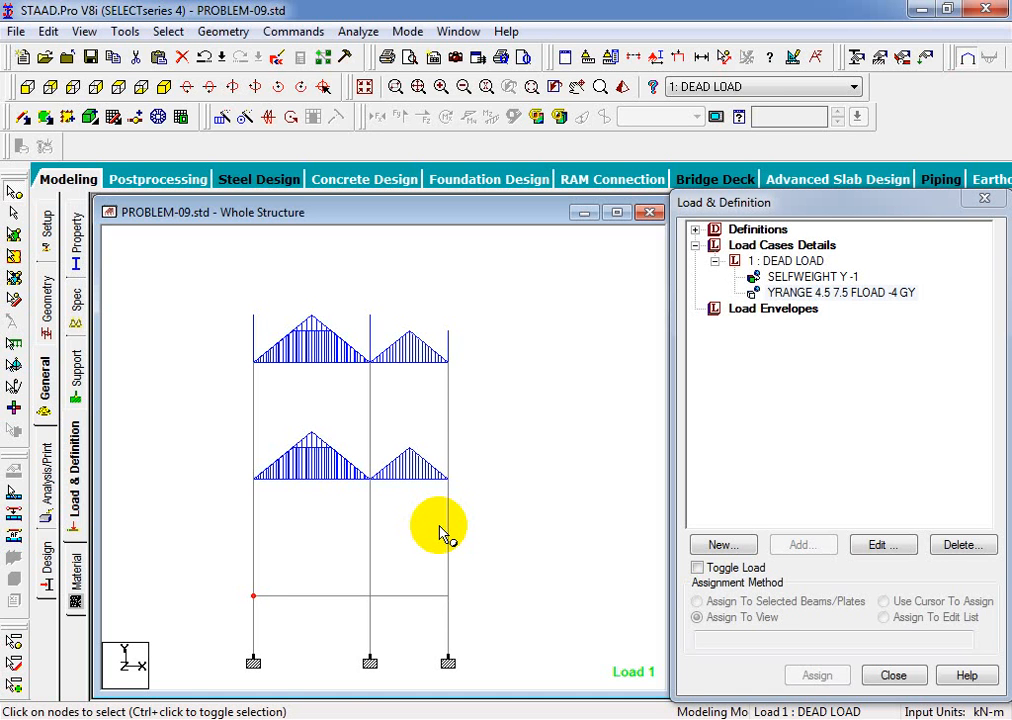
left_click(163, 87)
left_click(785, 293)
left_click(874, 544)
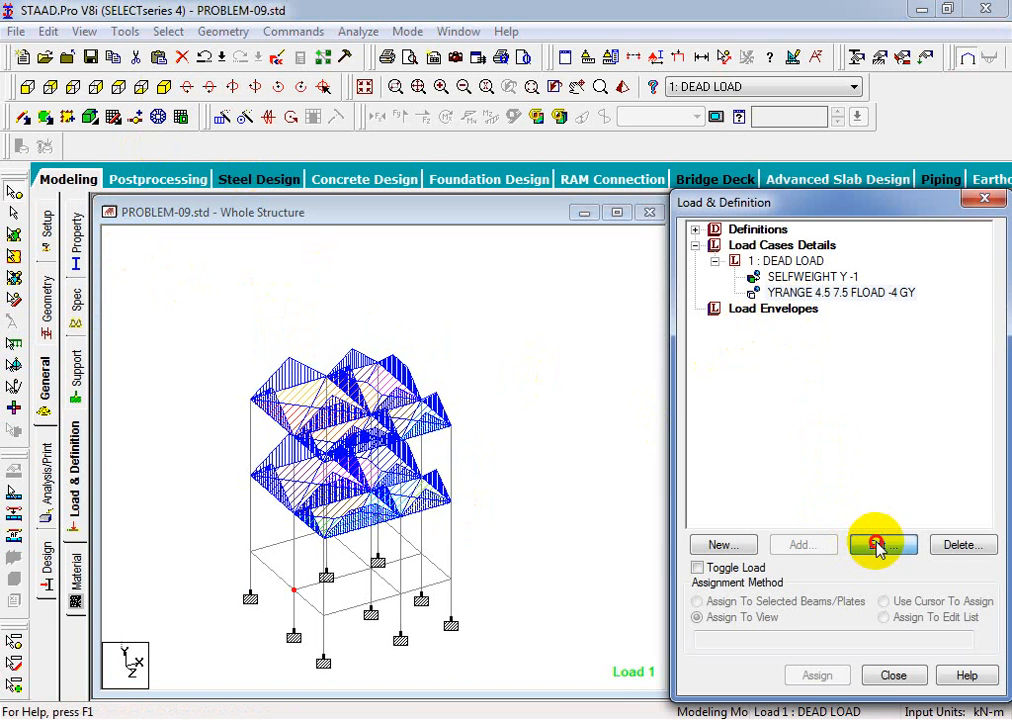
left_click_drag(602, 256, 542, 255)
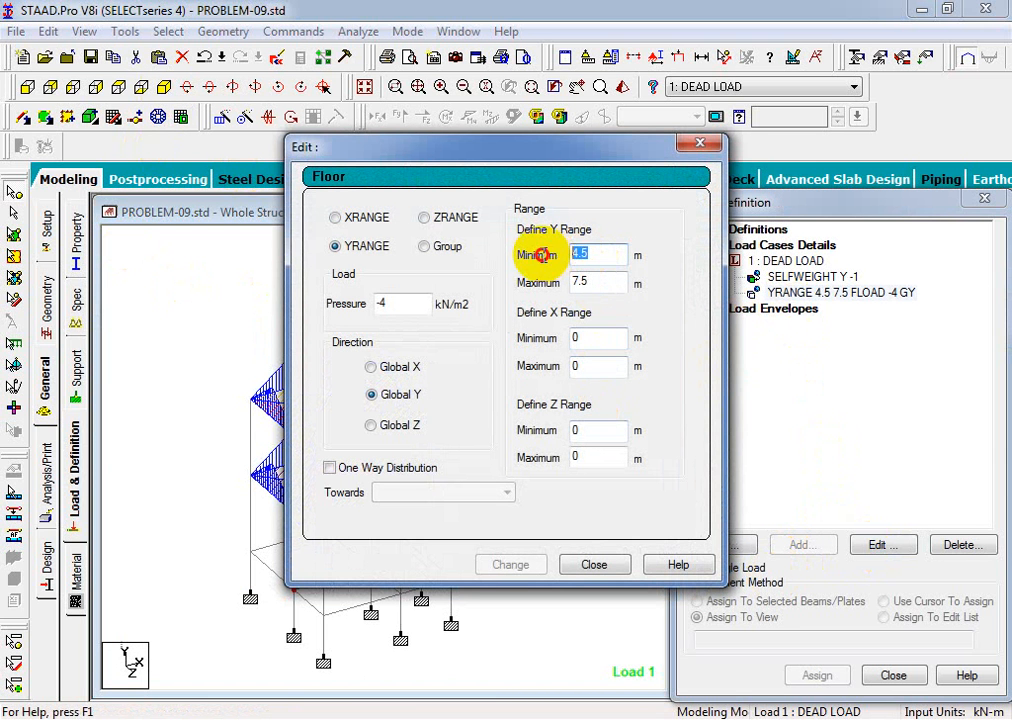
type("0")
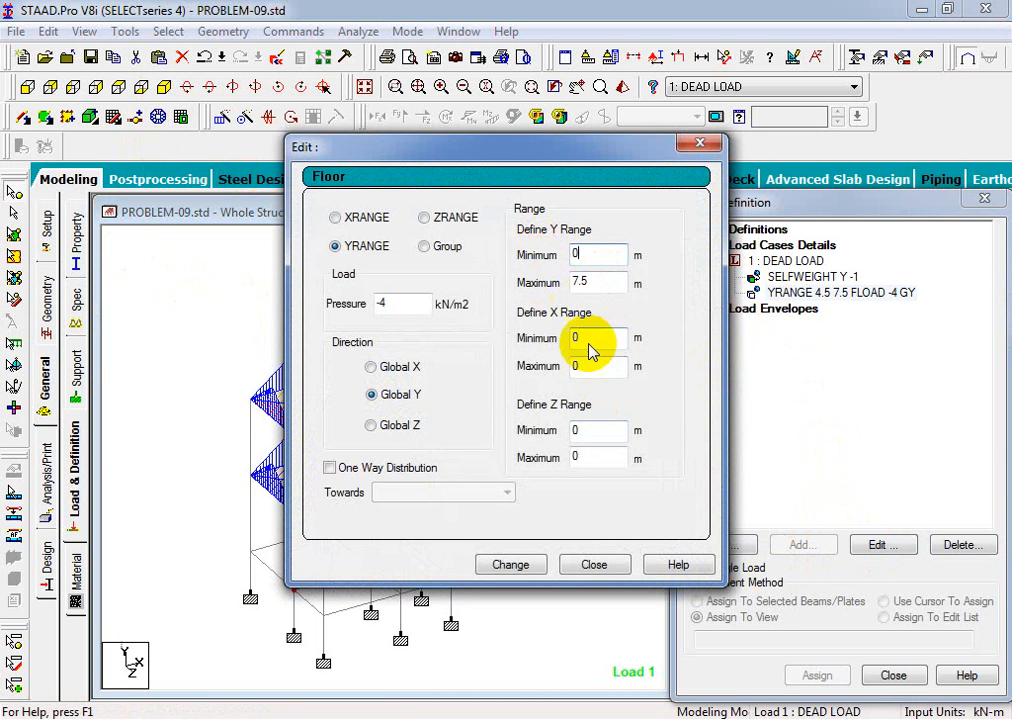
left_click(520, 566)
left_click_drag(503, 163, 628, 122)
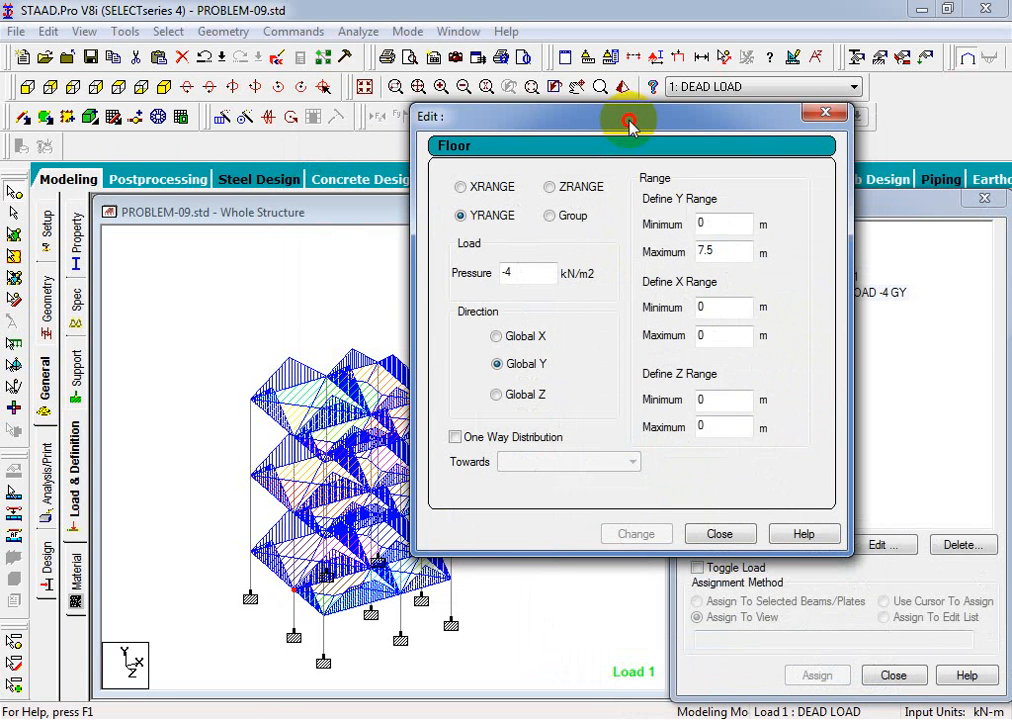
left_click(719, 534)
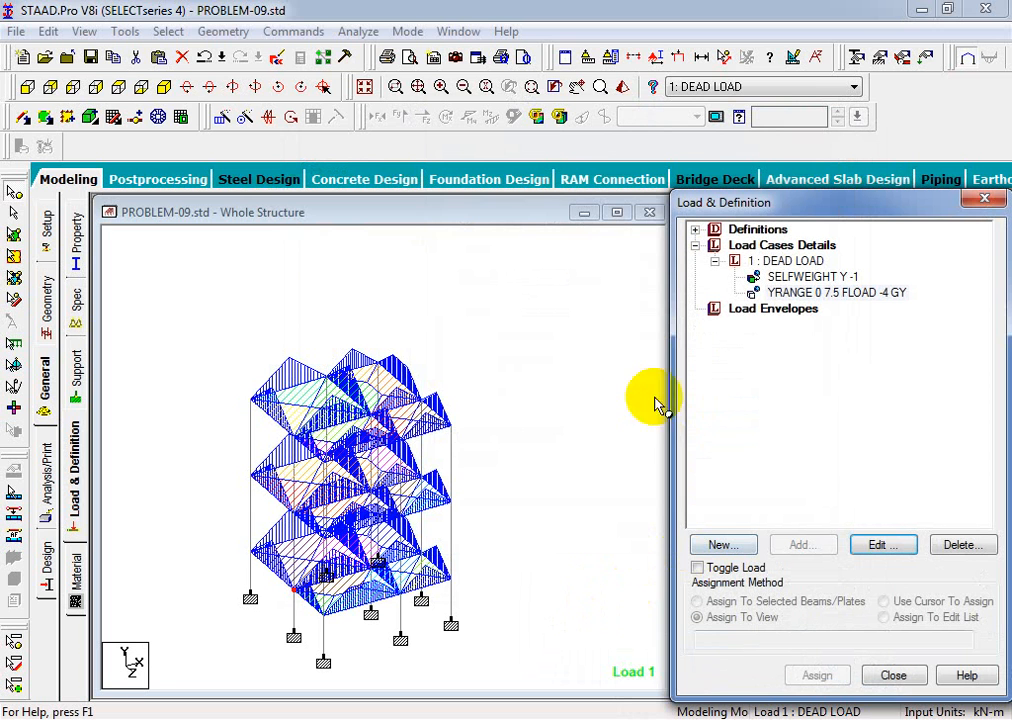
Switch to the PDF handout in Adobe Acrobat, check the member load and live load values in STEP # 5, and return to STAAD.Pro.
left_click(10, 210)
middle_click_drag(567, 477, 568, 436)
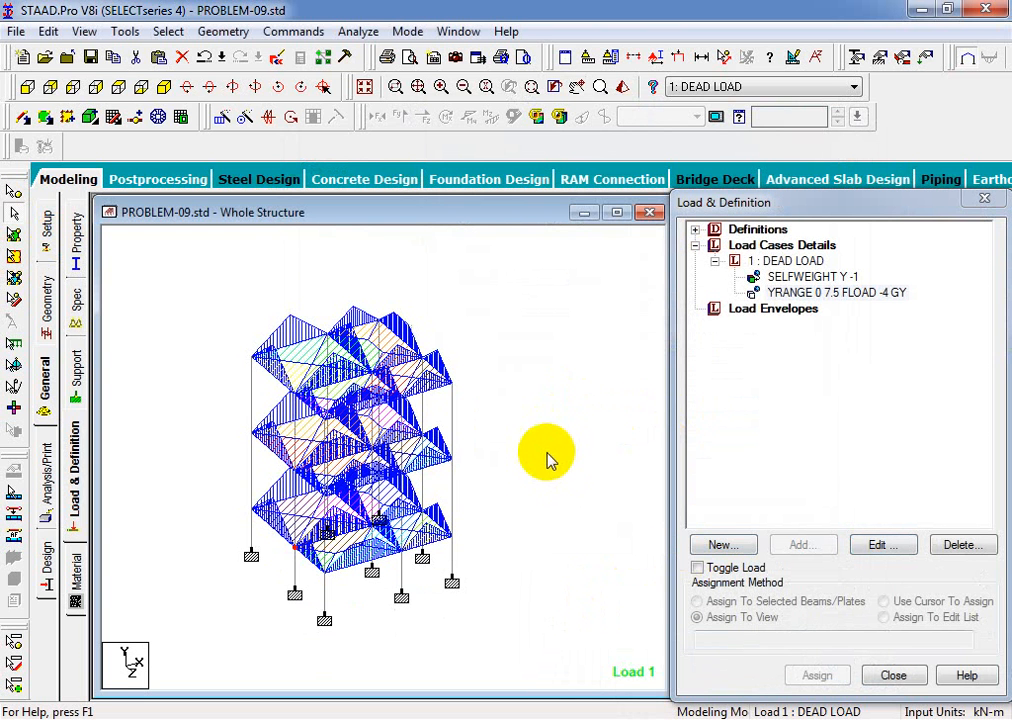
key("alt+Tab")
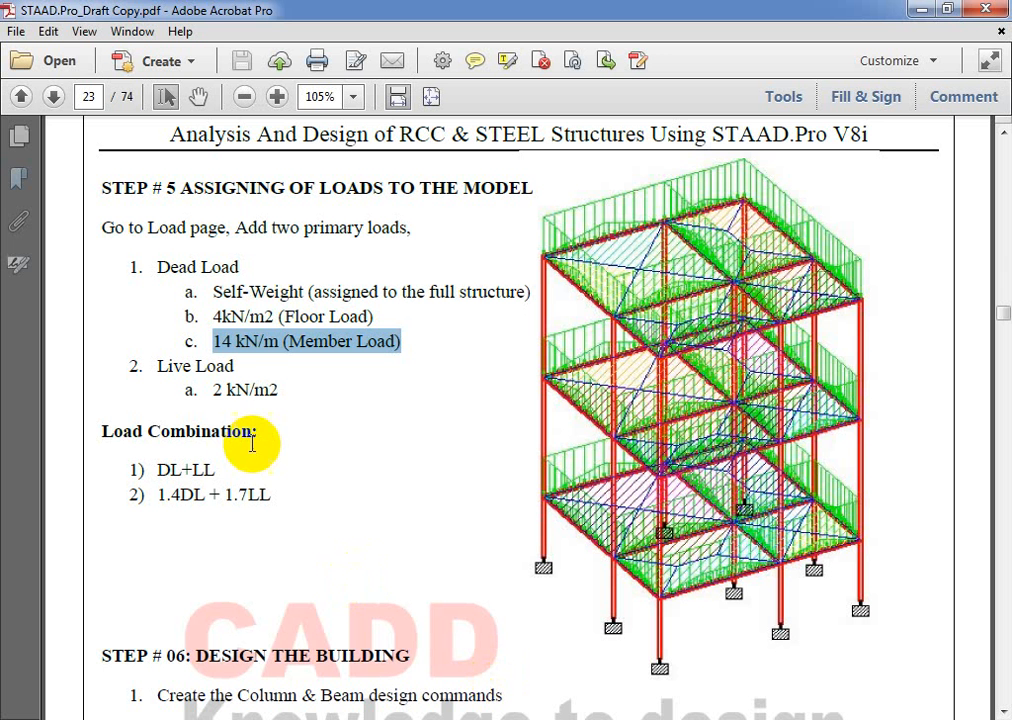
left_click(243, 441)
left_click_drag(281, 395, 160, 362)
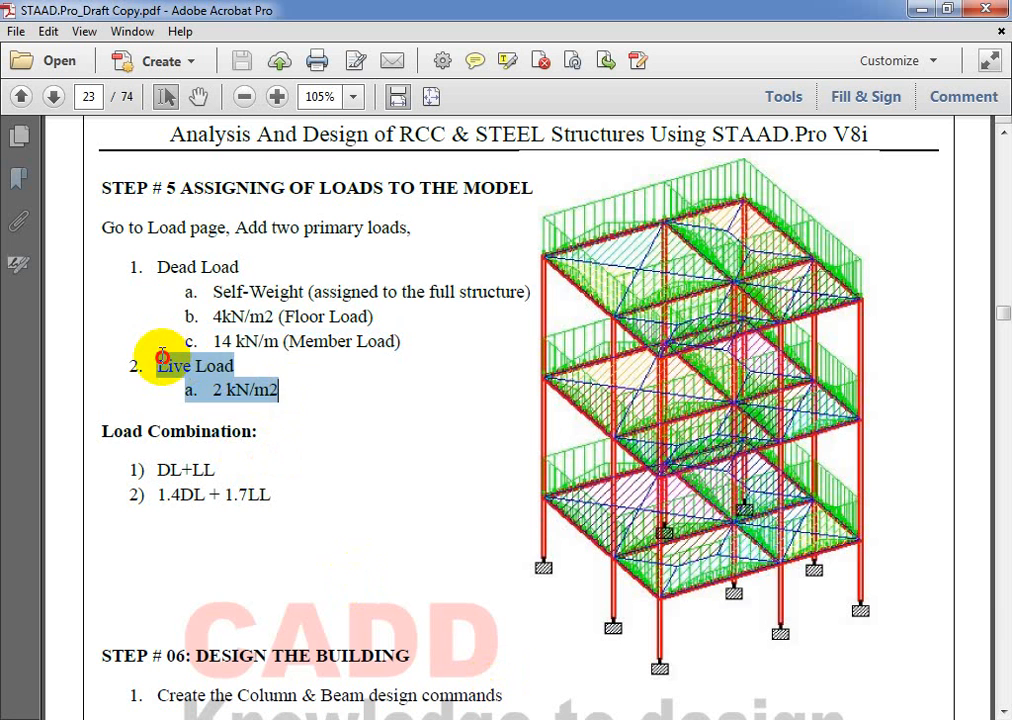
left_click(278, 346)
left_click(920, 10)
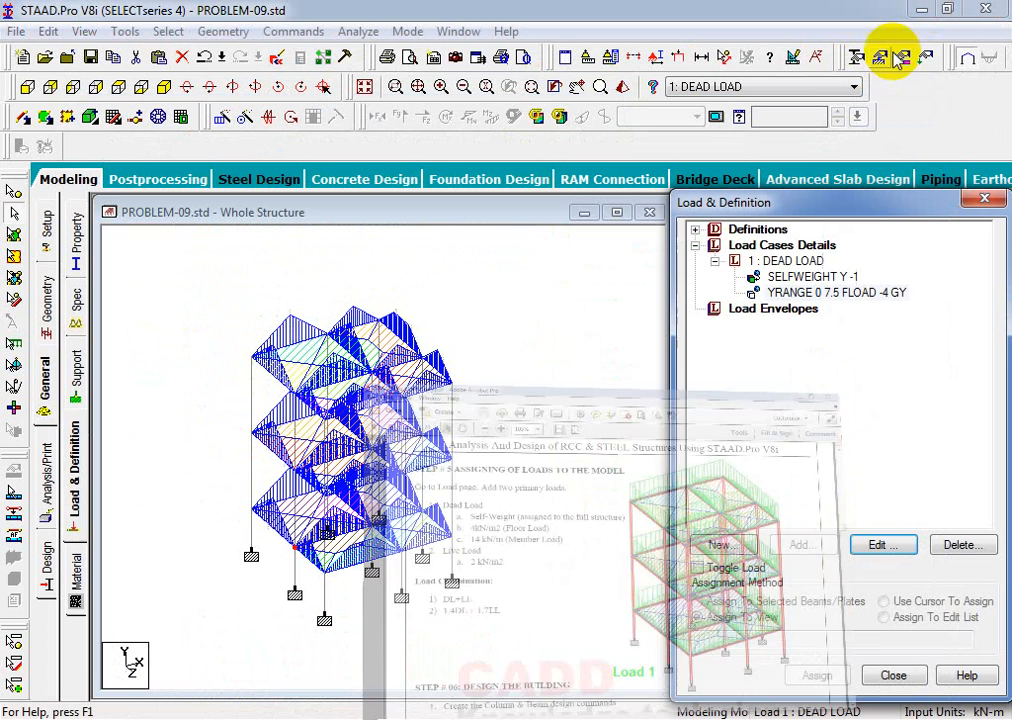
Add a uniform member force of -14 kN/m in the GY direction to the DEAD LOAD case and close the load items form.
left_click(789, 260)
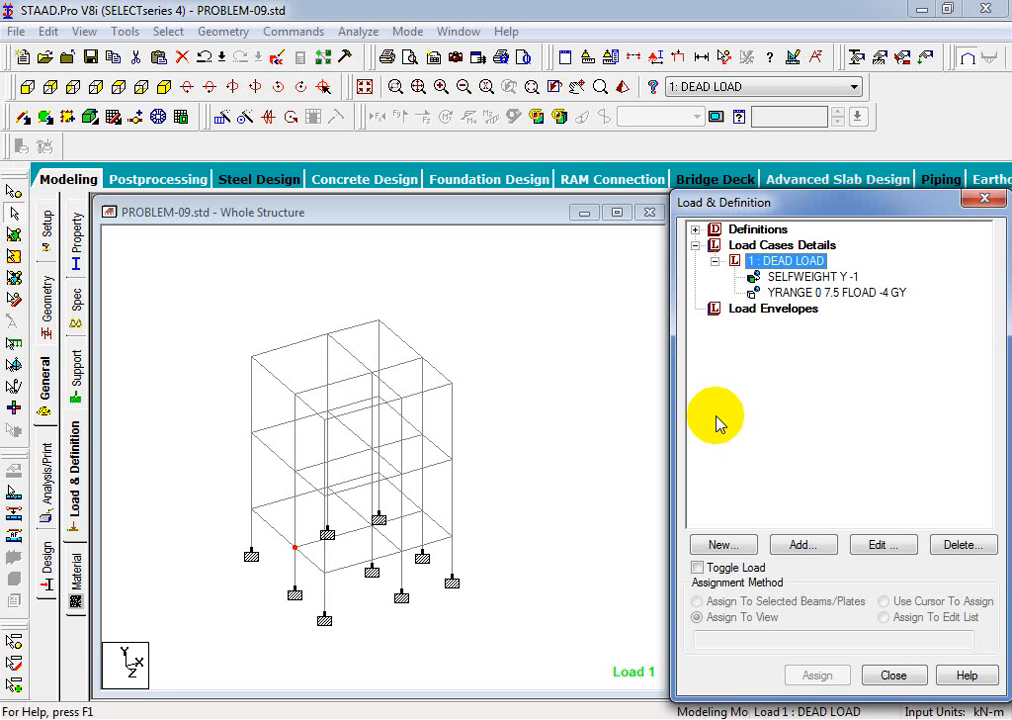
left_click(806, 547)
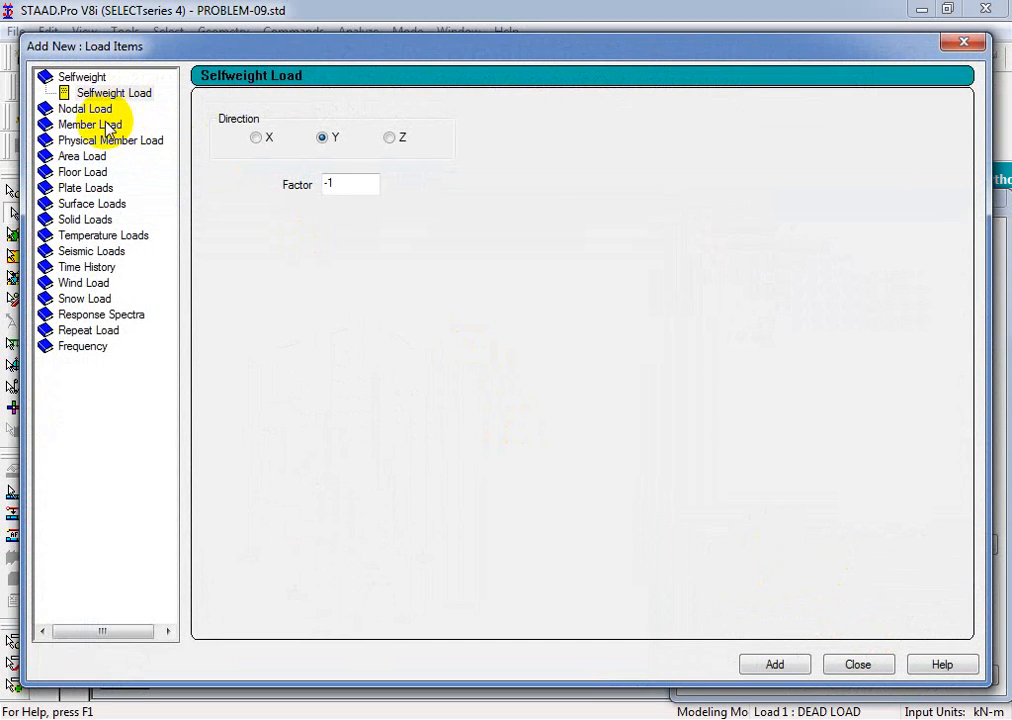
left_click(108, 127)
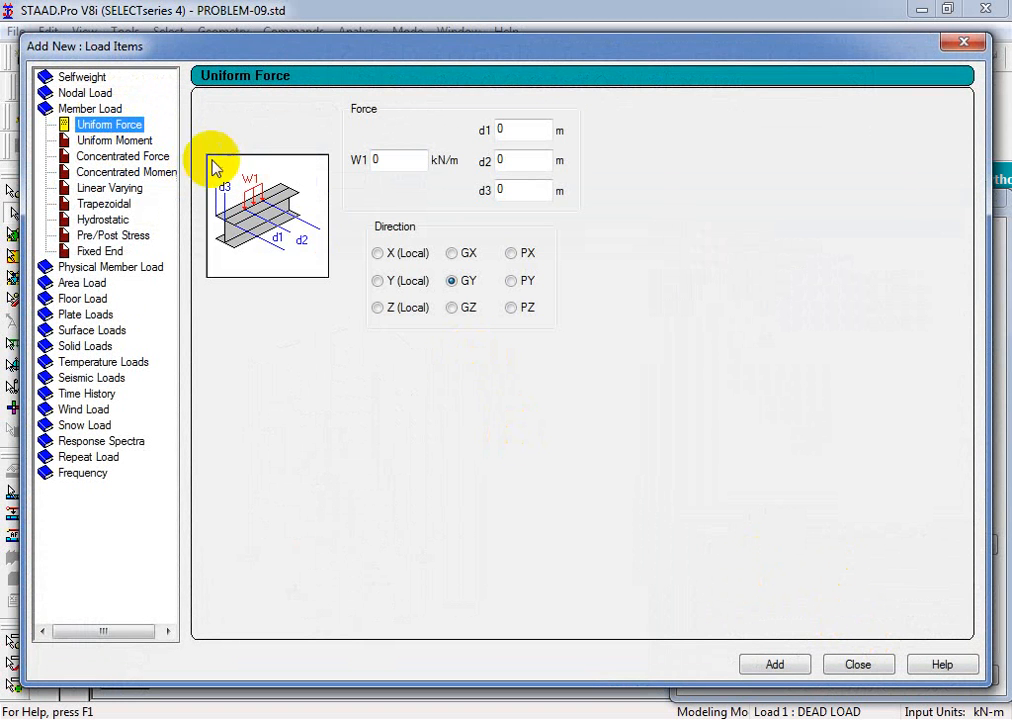
left_click(400, 158)
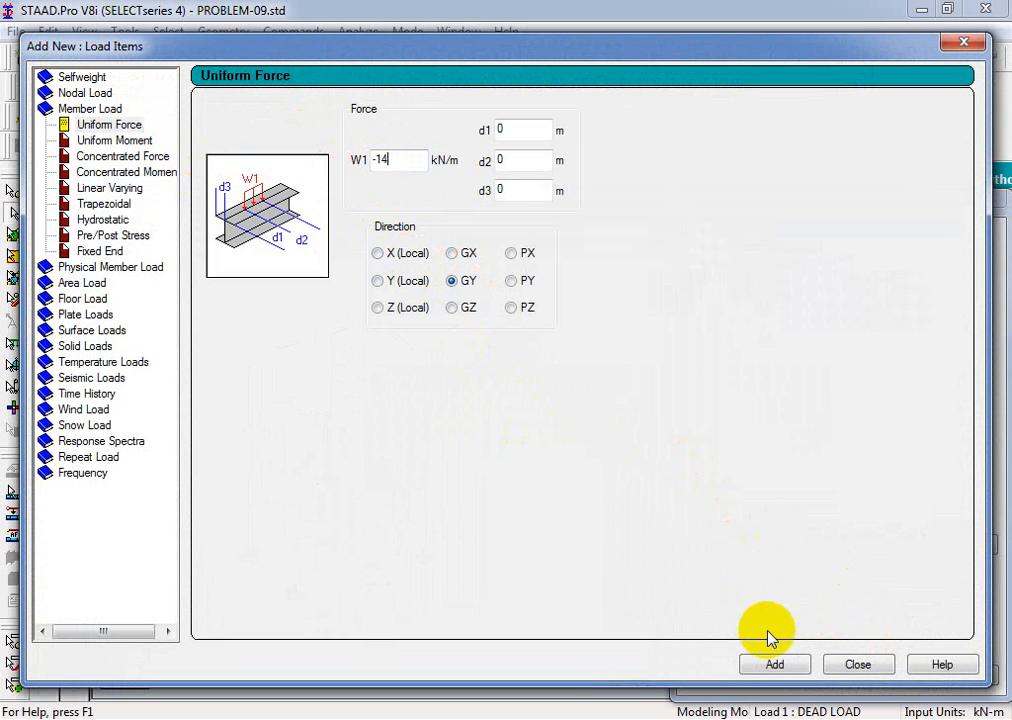
left_click(775, 665)
left_click(855, 663)
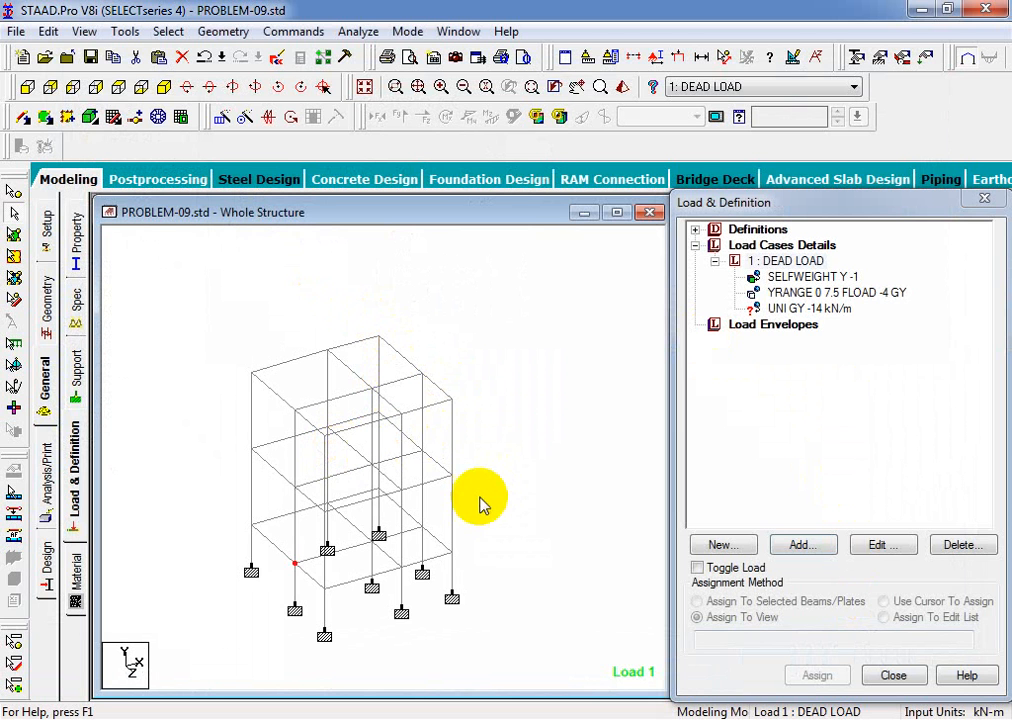
left_click(96, 87)
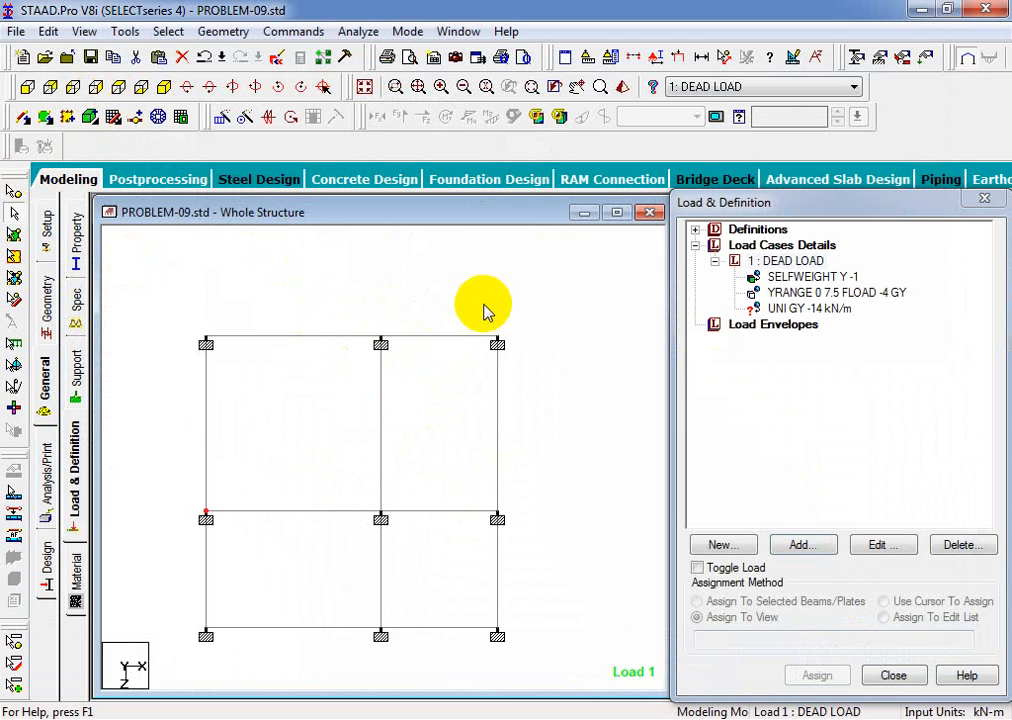
left_click_drag(520, 308, 117, 349)
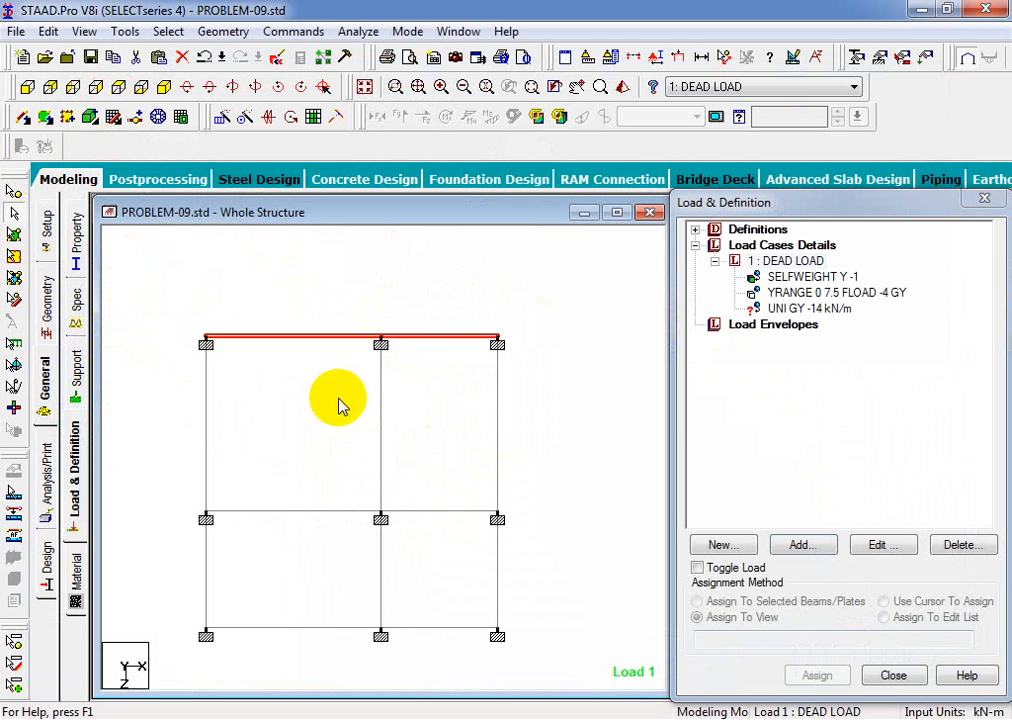
left_click_drag(175, 310, 213, 653)
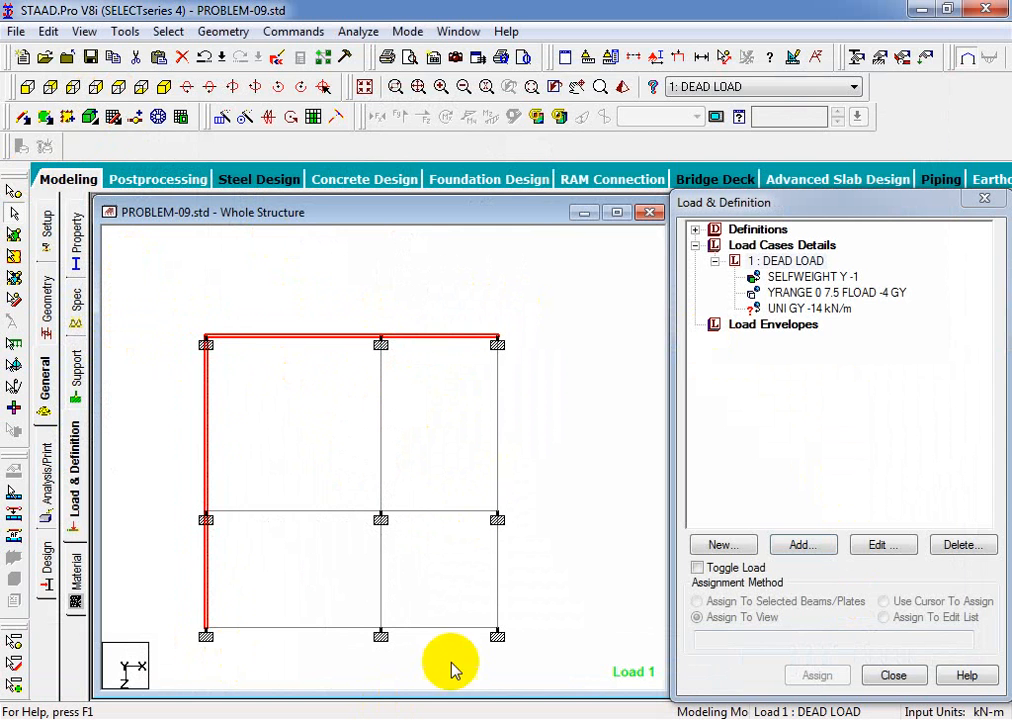
left_click_drag(533, 620, 106, 657, "ctrl")
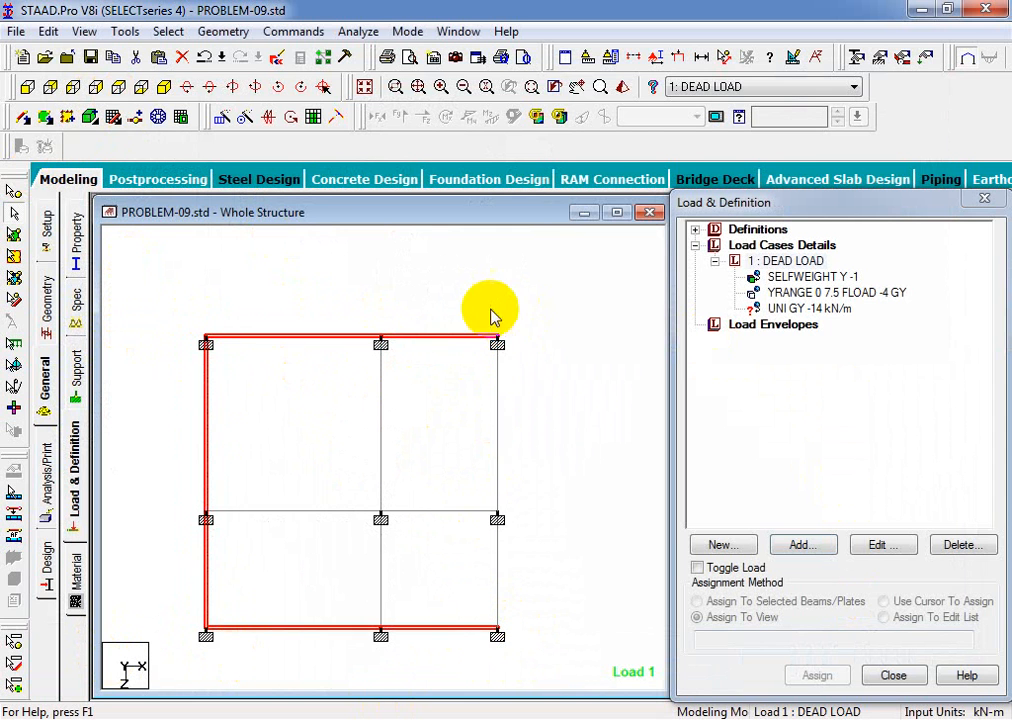
left_click_drag(496, 312, 570, 658, "ctrl")
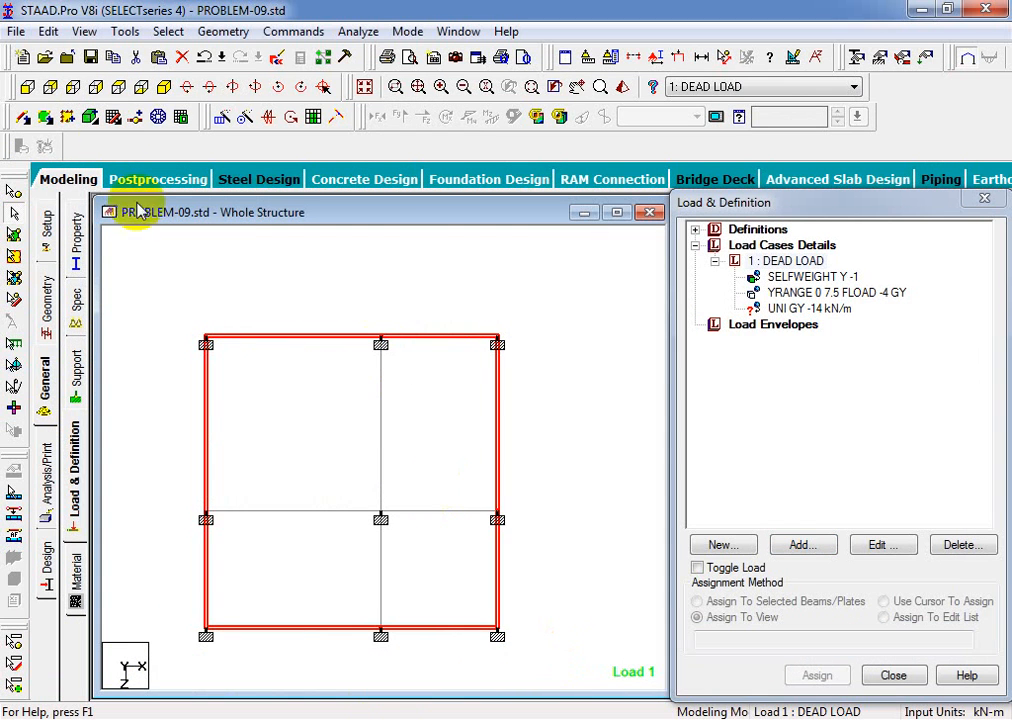
left_click(164, 86)
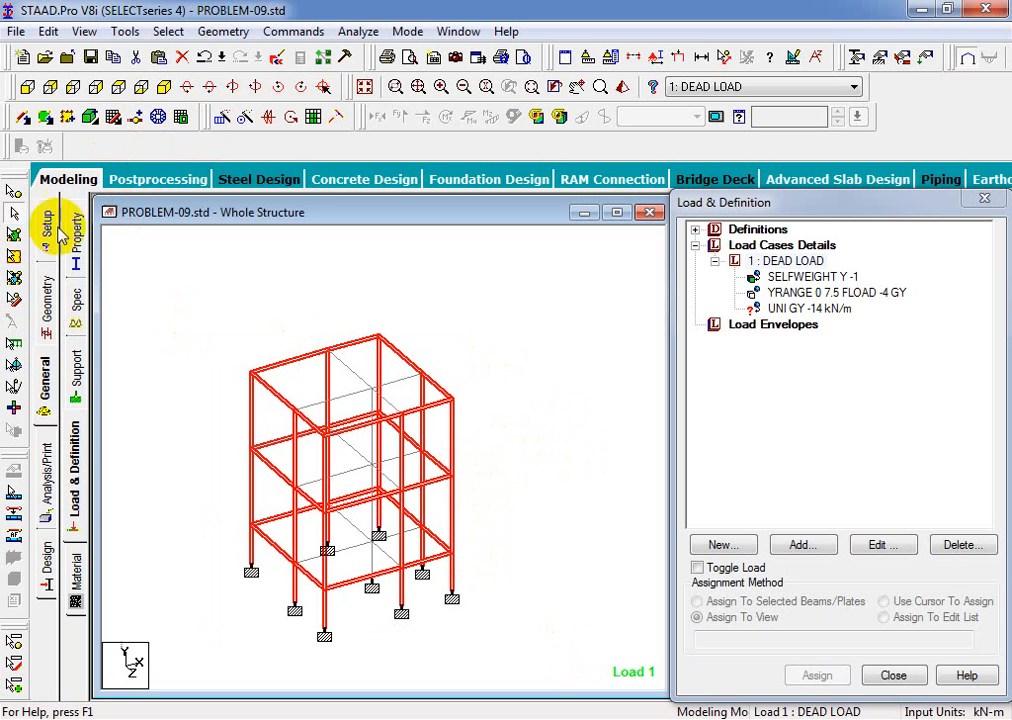
left_click(84, 31)
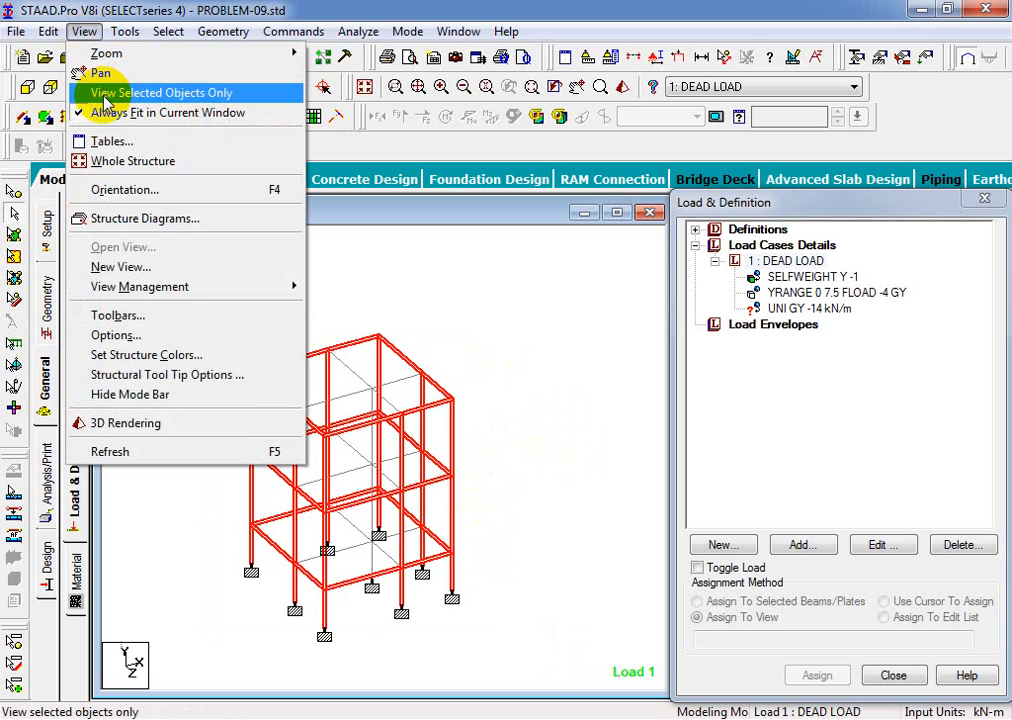
left_click(567, 362)
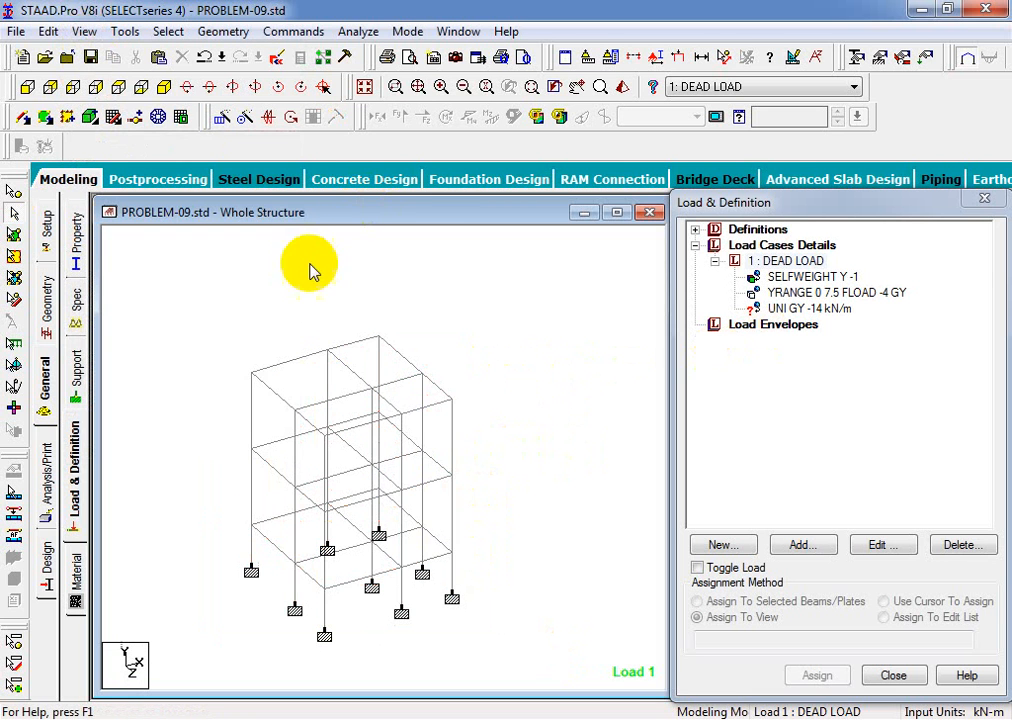
Select all members along the four outer edges of the plan, covering every storey, and show the model in isometric view.
left_click(121, 91)
left_click_drag(194, 312, 548, 362)
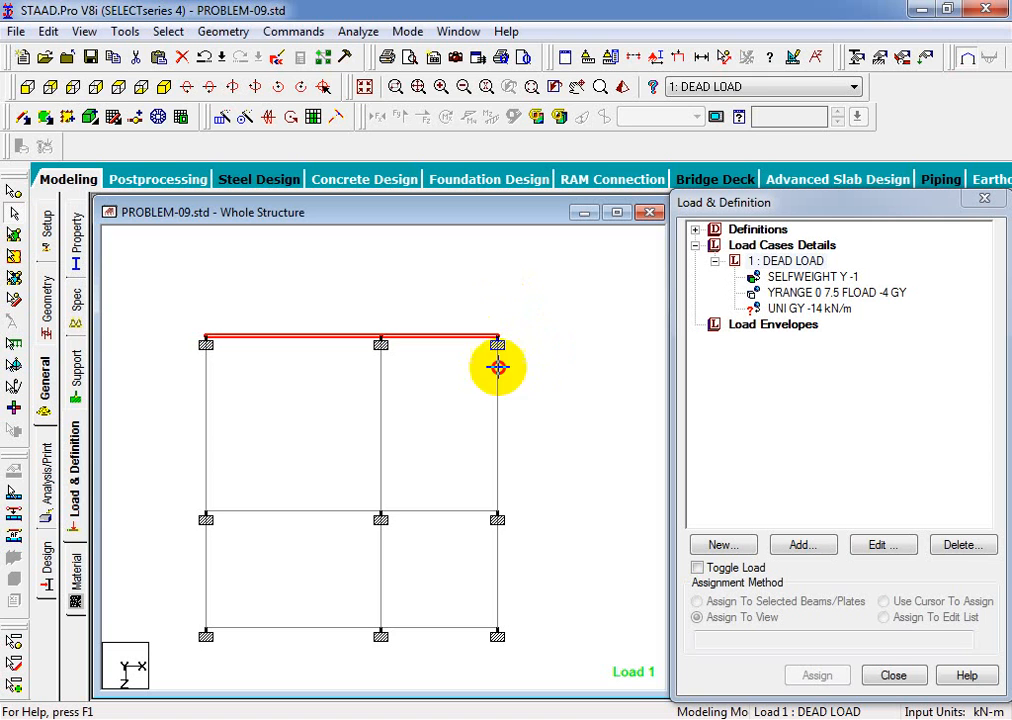
left_click_drag(492, 316, 479, 669, "ctrl")
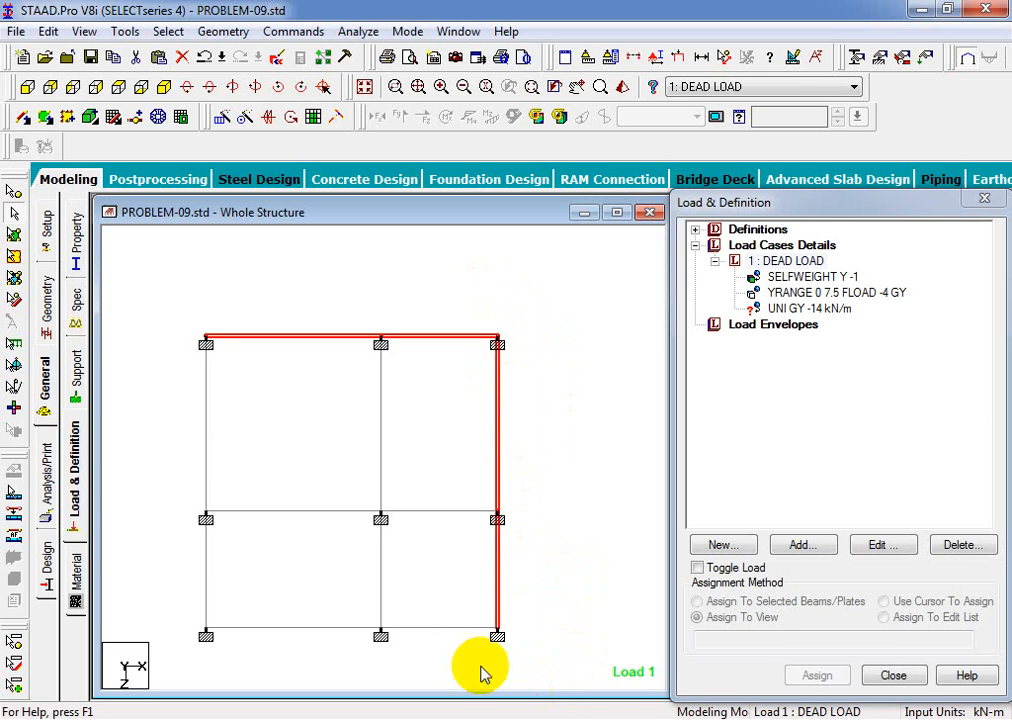
left_click_drag(183, 624, 492, 664, "ctrl")
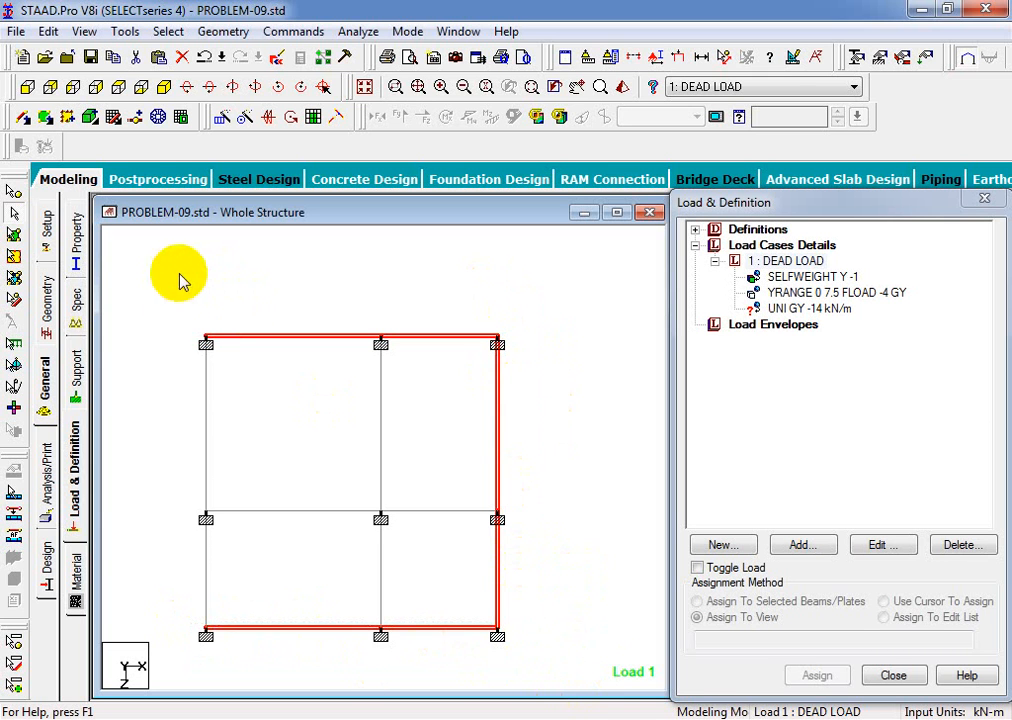
left_click_drag(176, 282, 213, 640, "ctrl")
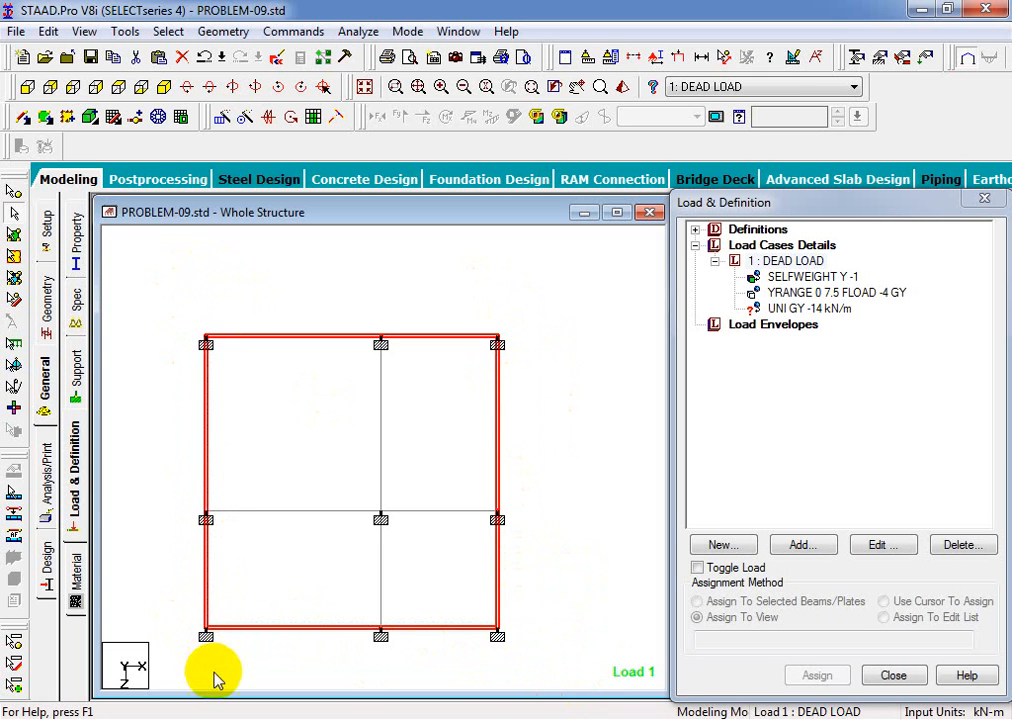
left_click(163, 86)
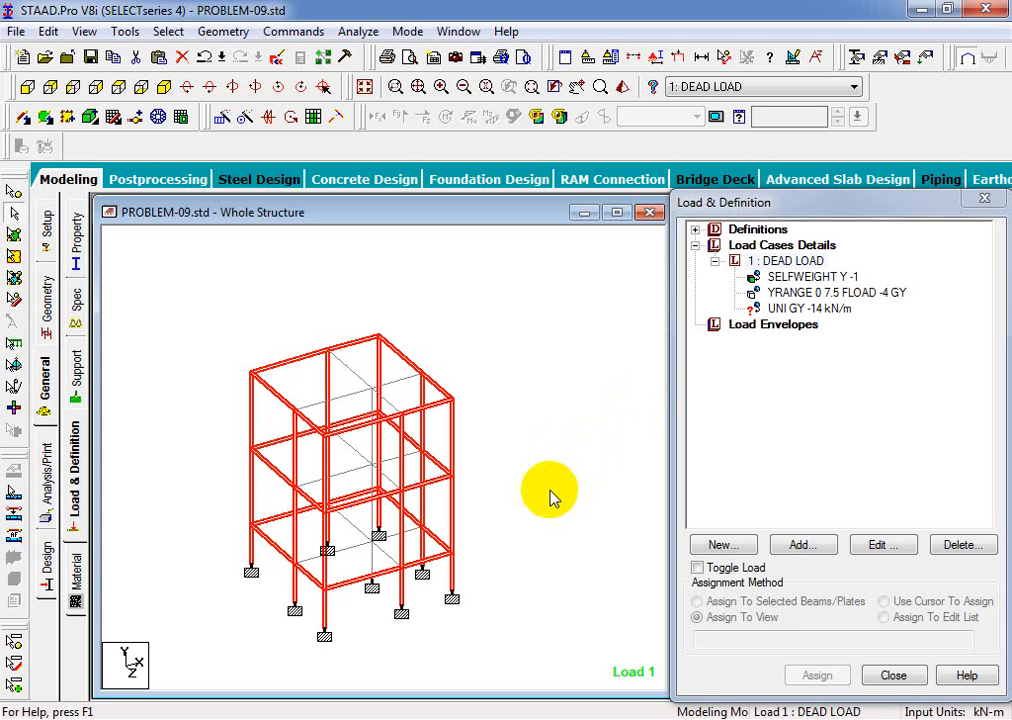
Save the modified structure, show only the selected perimeter members, and clear the selection.
left_click(480, 416)
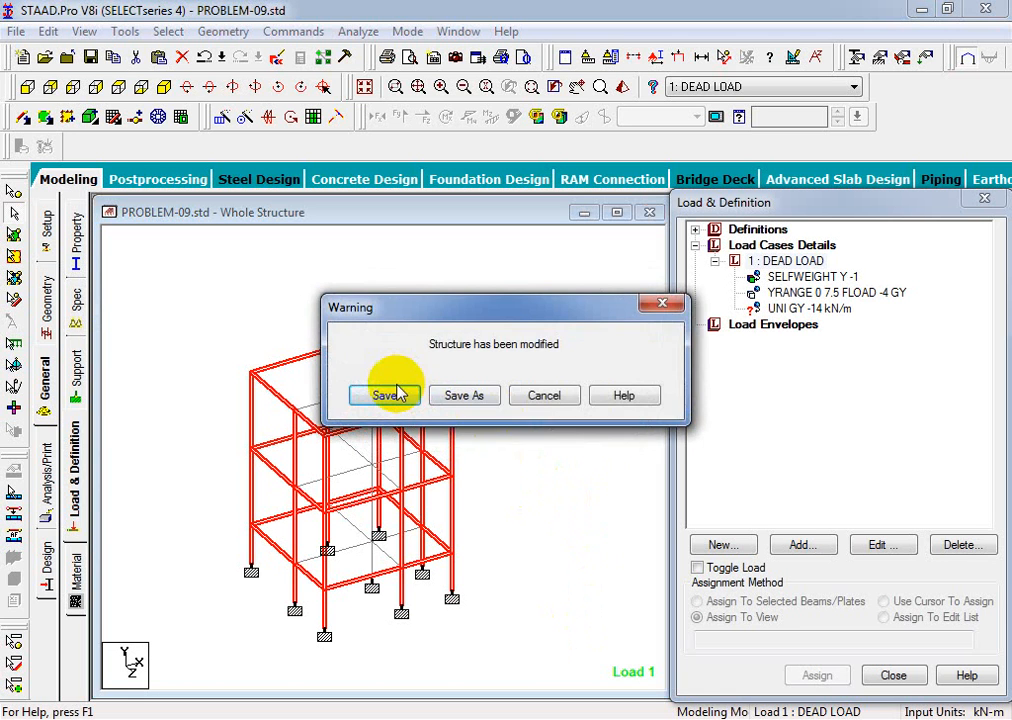
left_click(396, 394)
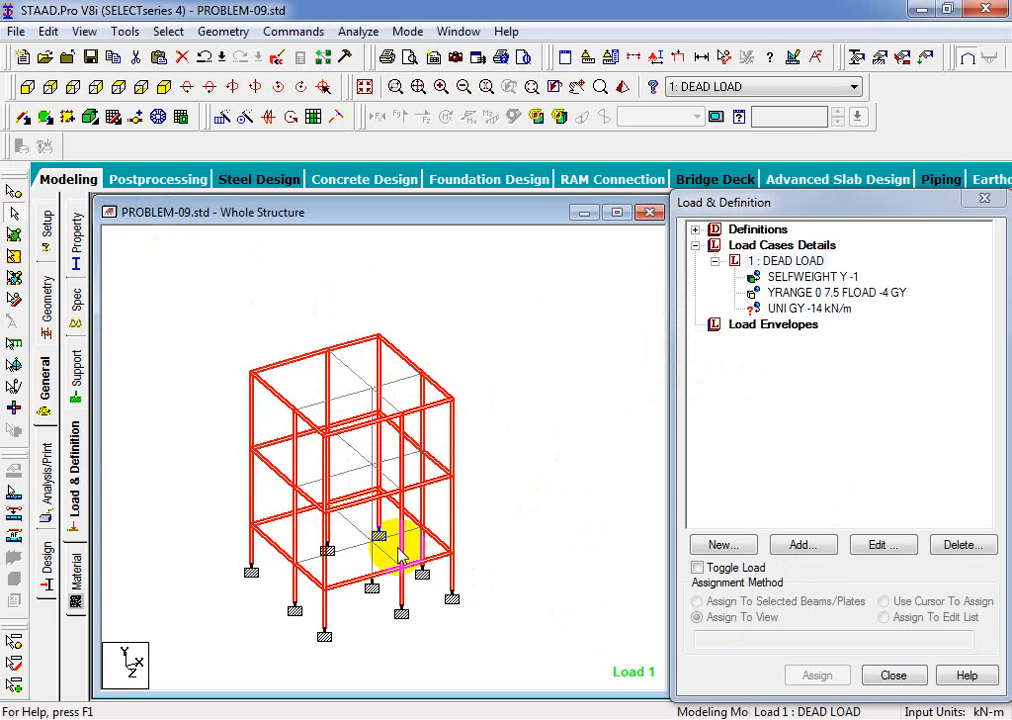
left_click(84, 31)
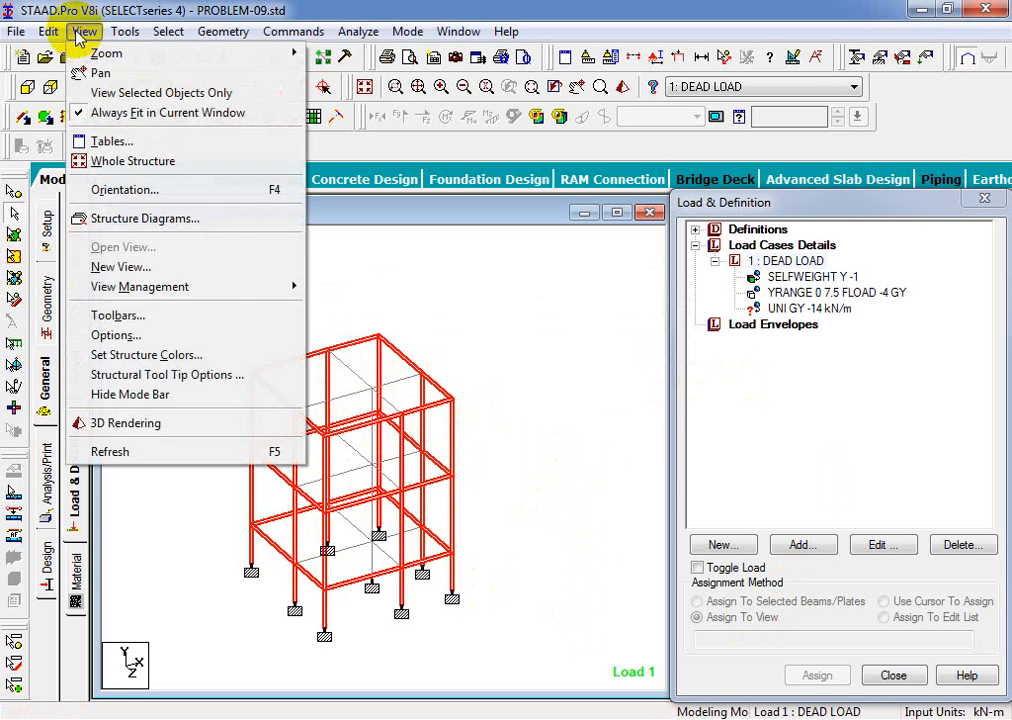
left_click(108, 97)
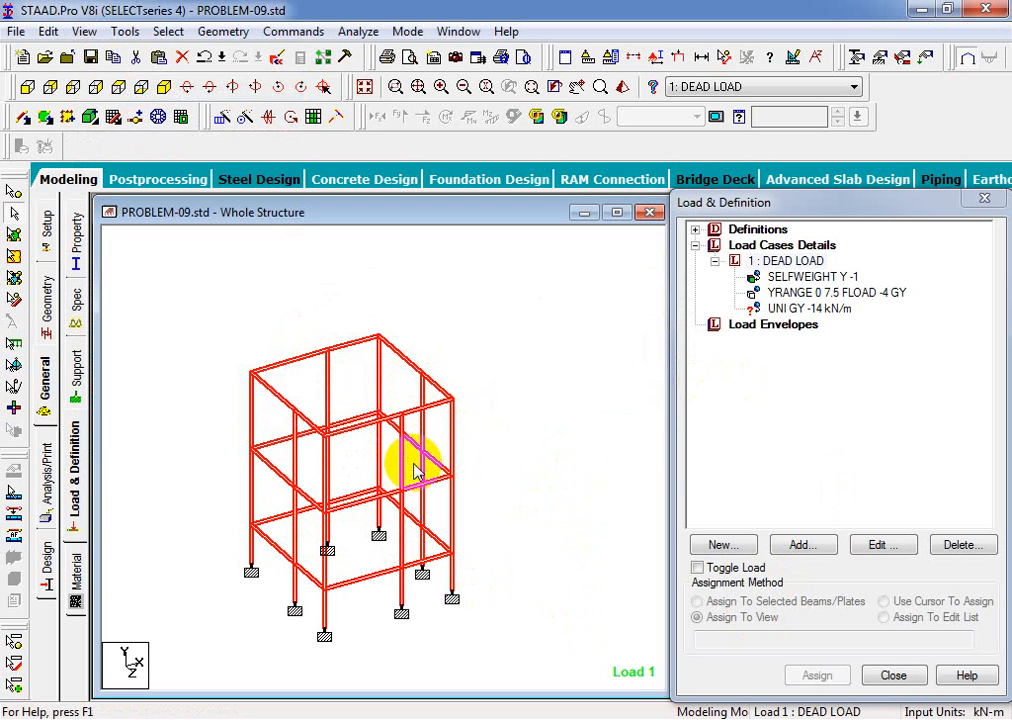
left_click(596, 542)
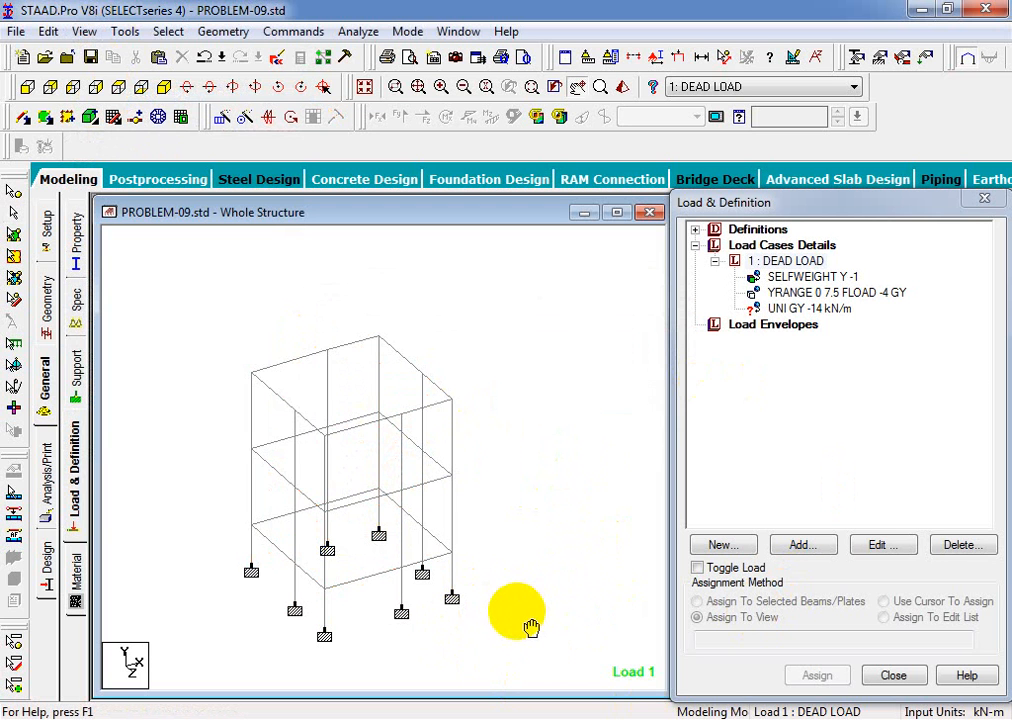
mouse_move(531, 627)
middle_mouse_down()
mouse_move(540, 628)
mouse_move(526, 609)
middle_mouse_up()
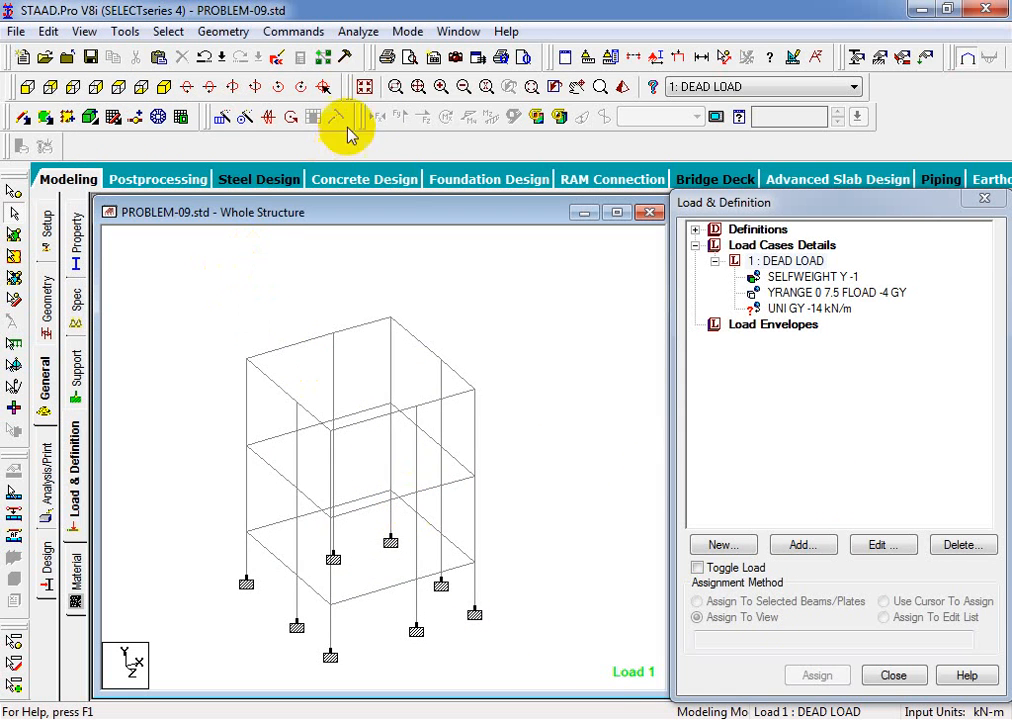
Display the whole structure again and select every member along the plan's four outer edges, returning to the isometric view.
left_click(363, 86)
left_click(118, 86)
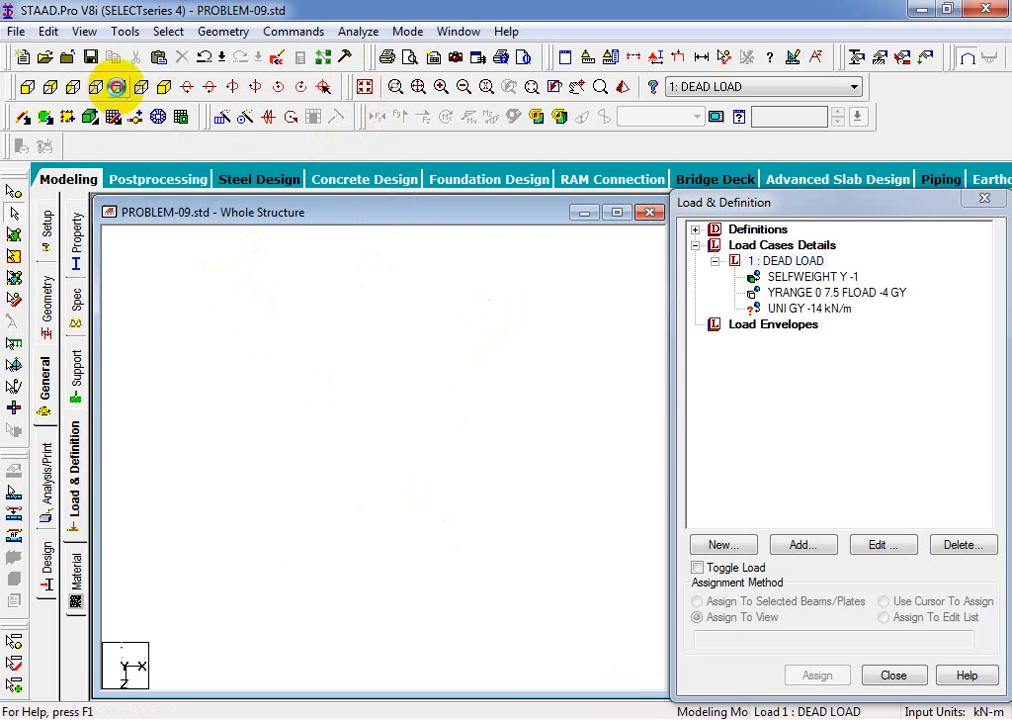
left_click_drag(186, 254, 515, 655)
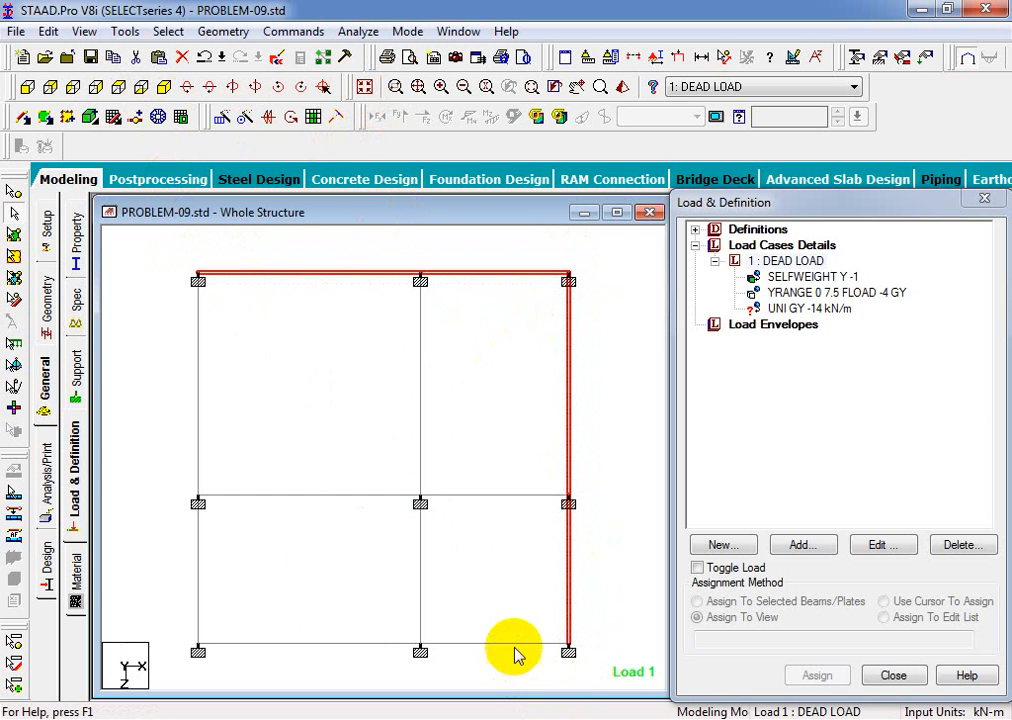
left_click_drag(115, 638, 585, 662, "ctrl")
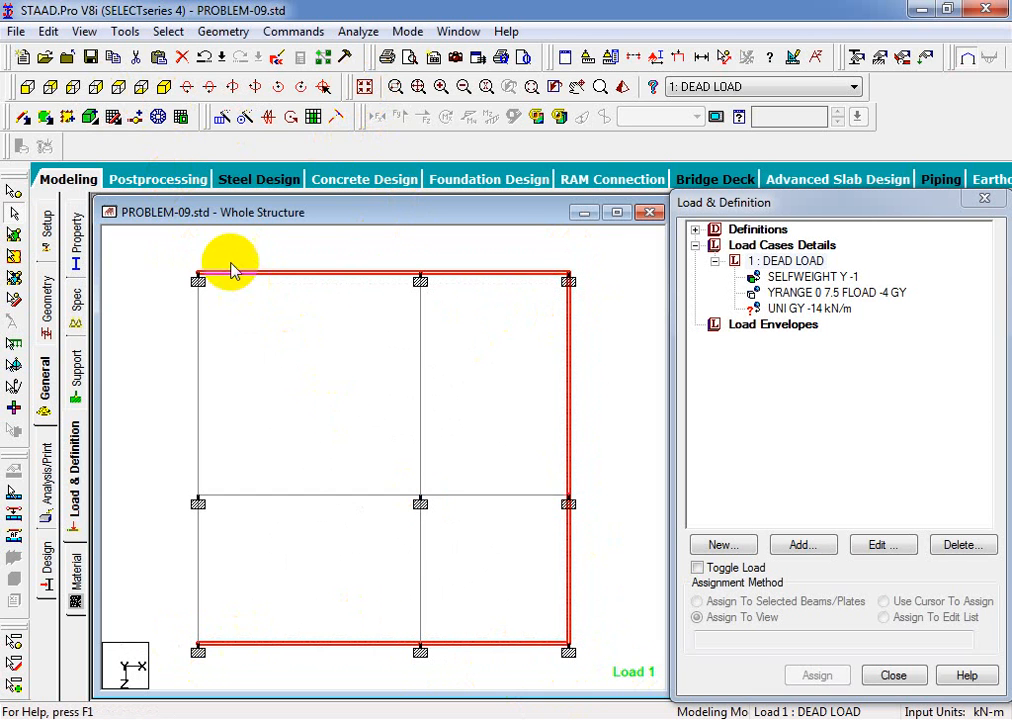
left_click_drag(183, 244, 199, 662, "ctrl")
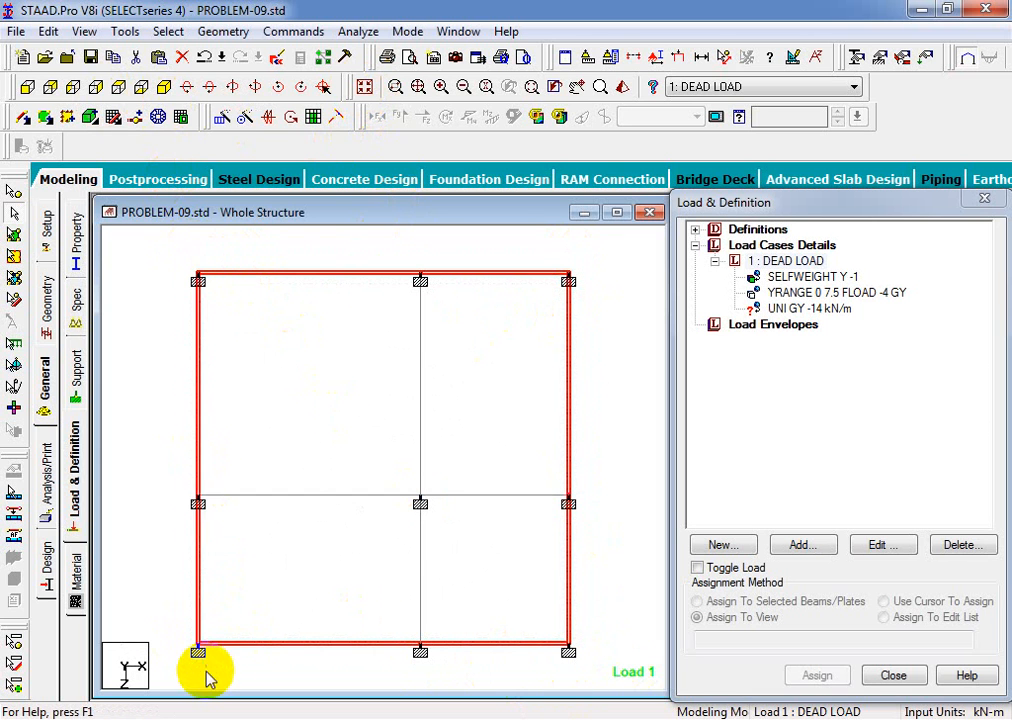
left_click(161, 86)
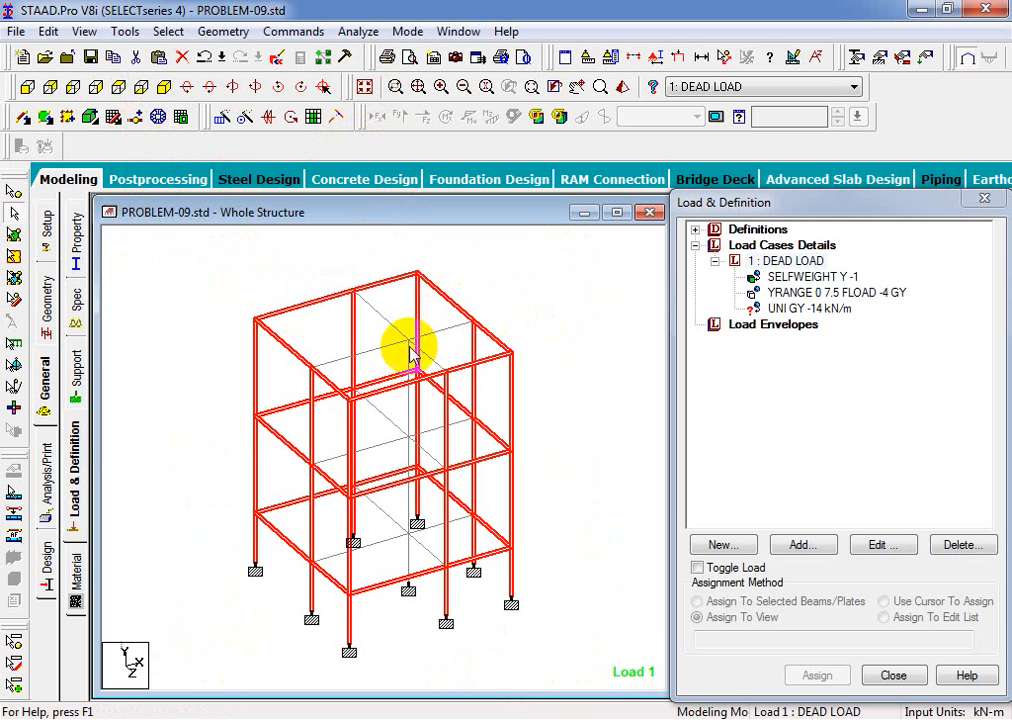
Isolate the selected perimeter members in the view and clear the selection.
left_click(84, 31)
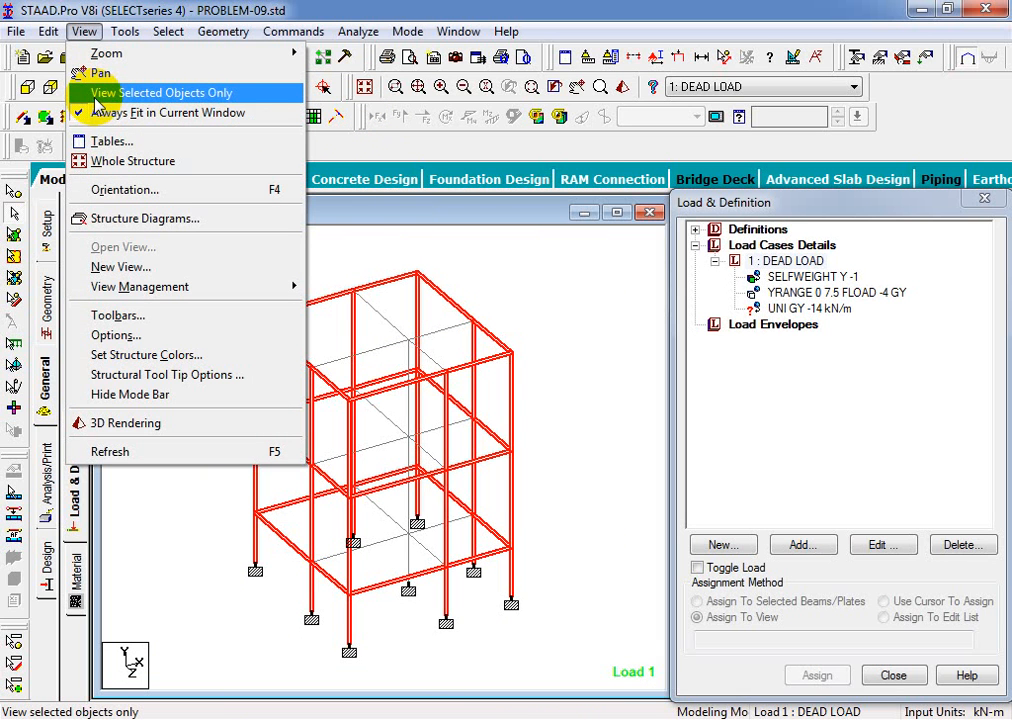
left_click(97, 95)
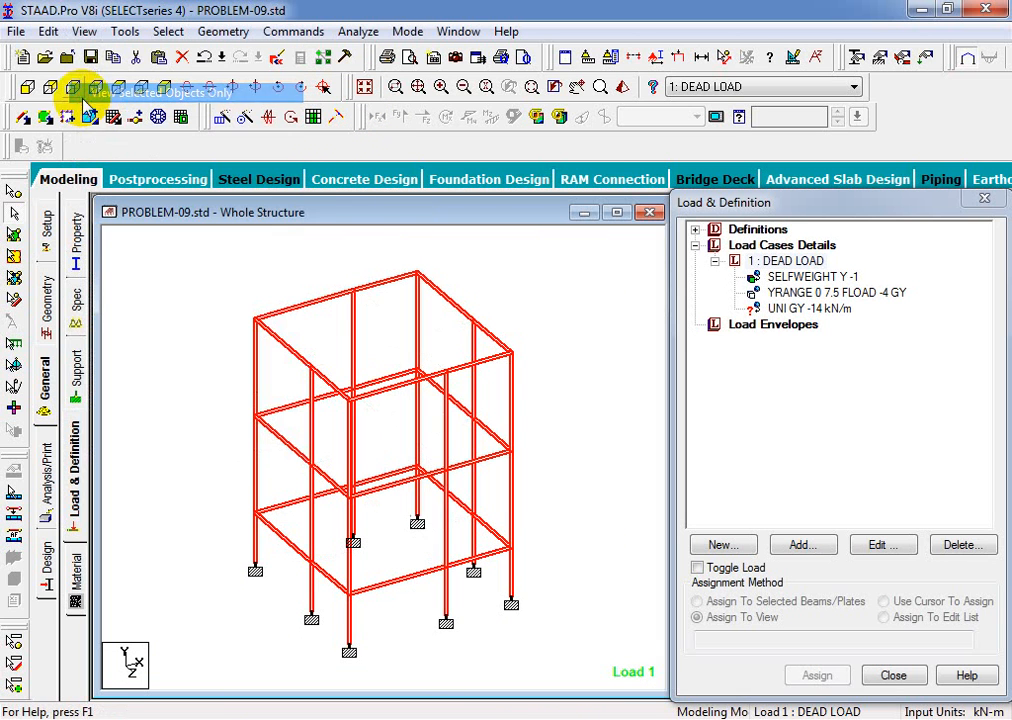
left_click(630, 487)
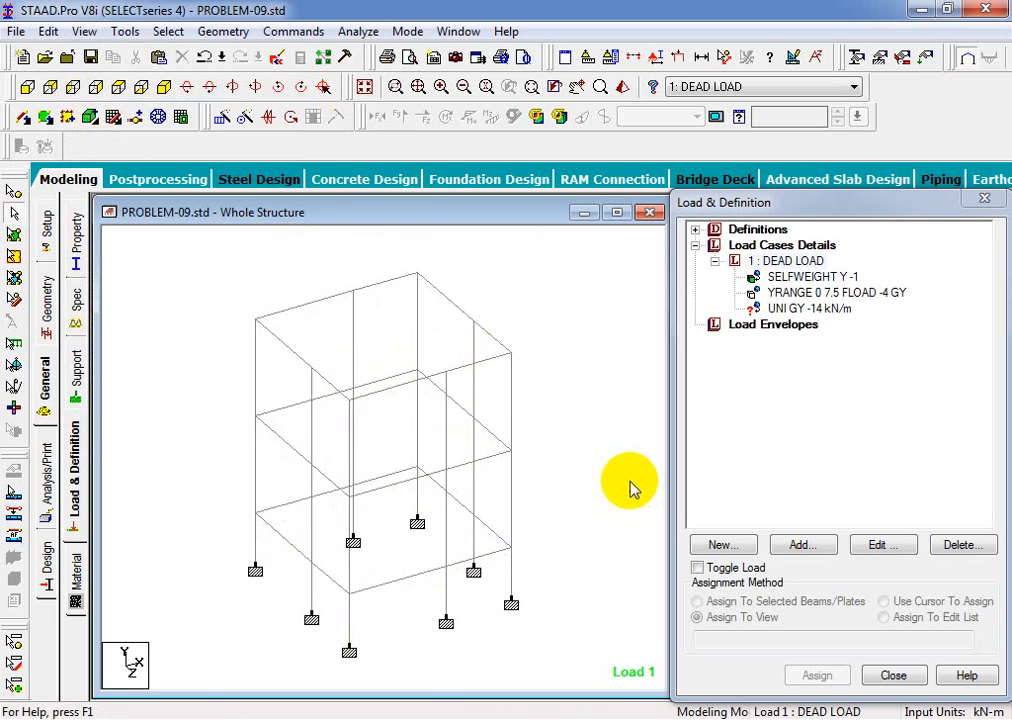
Select all perimeter beams parallel to the X and Z directions on every floor.
left_click(168, 31)
mouse_move(334, 386)
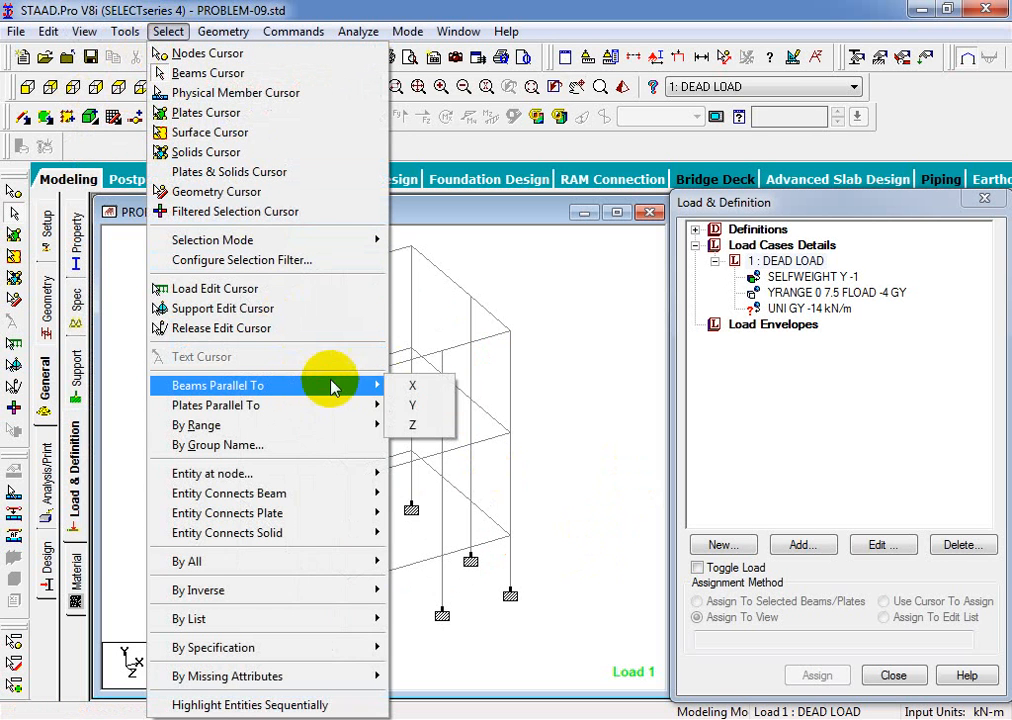
left_click(415, 407)
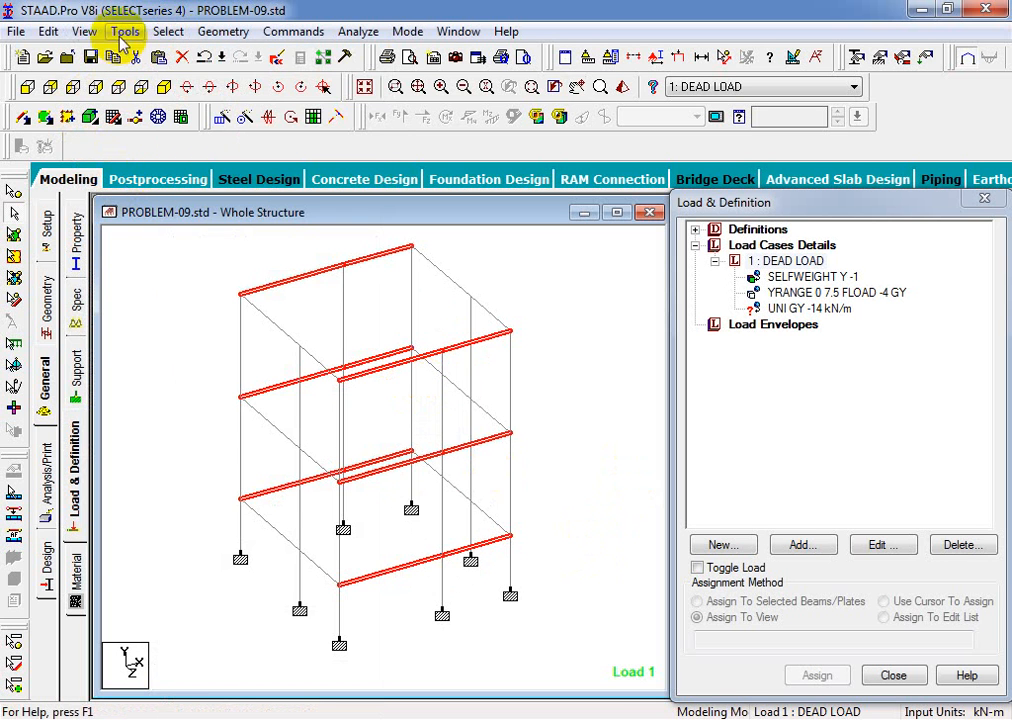
left_click(170, 31)
mouse_move(380, 388)
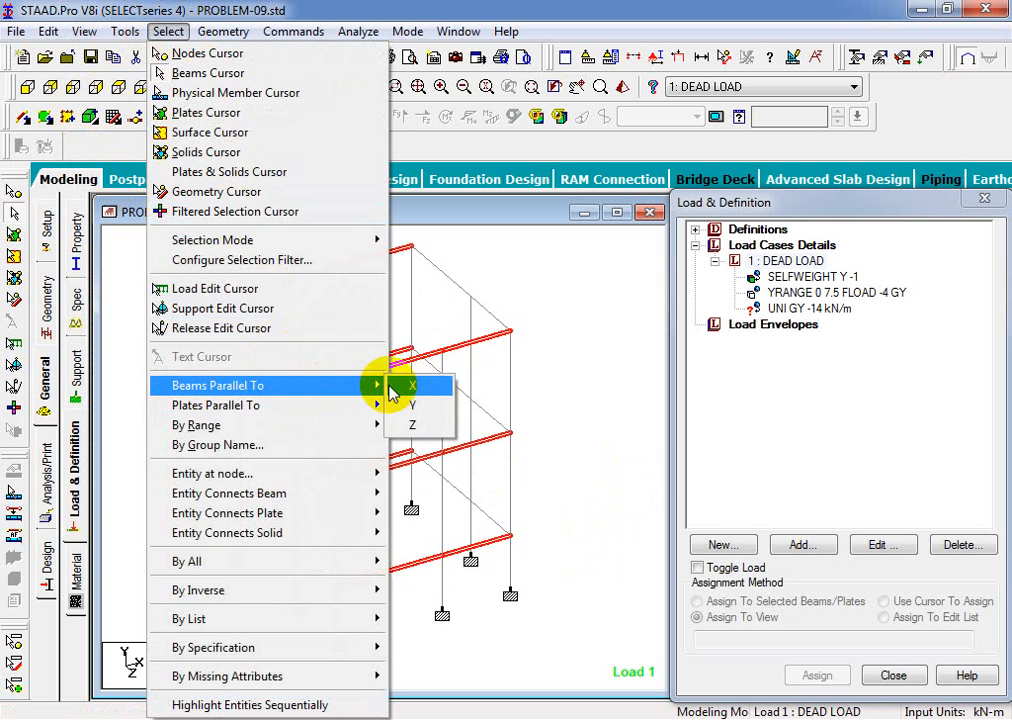
left_click(406, 428)
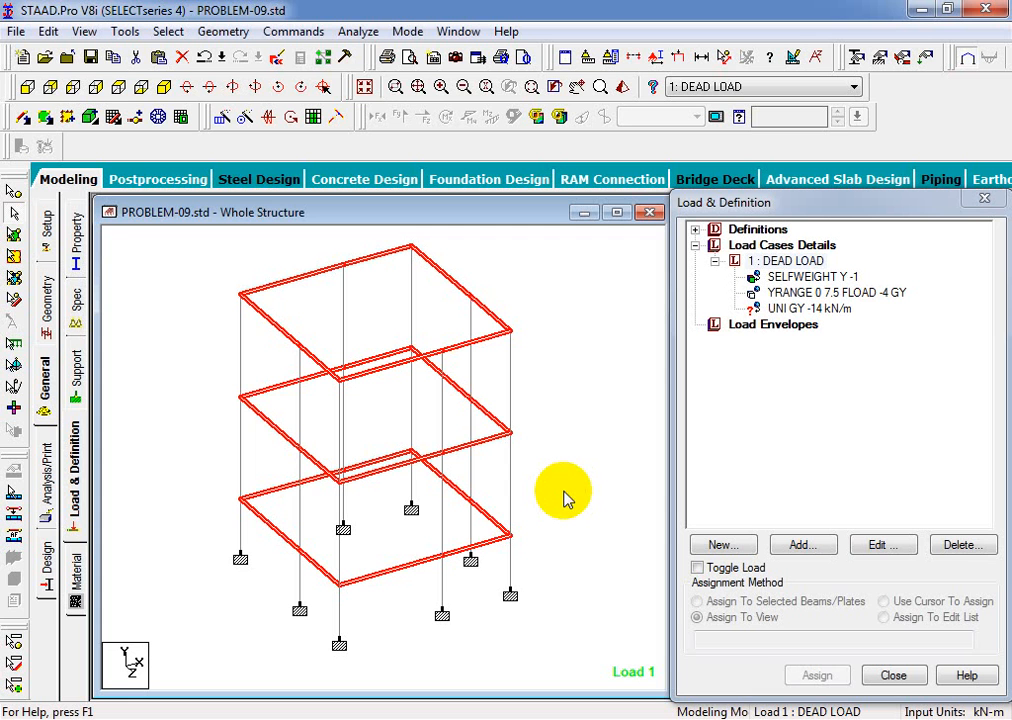
Assign the UNI GY -14 kN/m load to the selected perimeter beams, redisplay the whole structure and clear the selection.
left_click(808, 309)
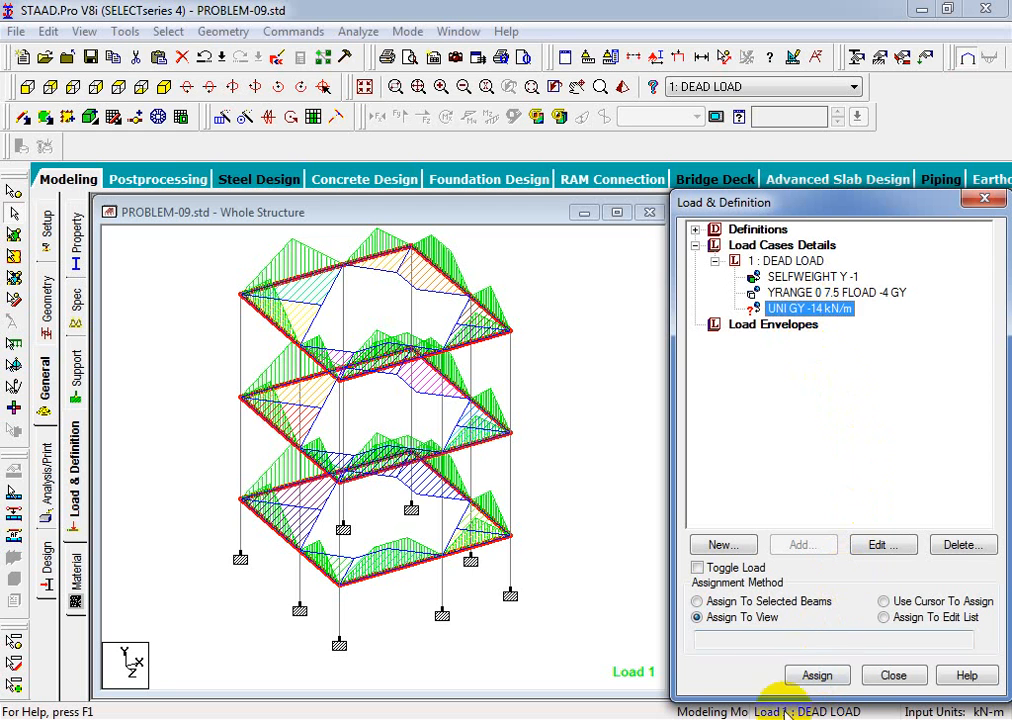
left_click(697, 601)
left_click(817, 675)
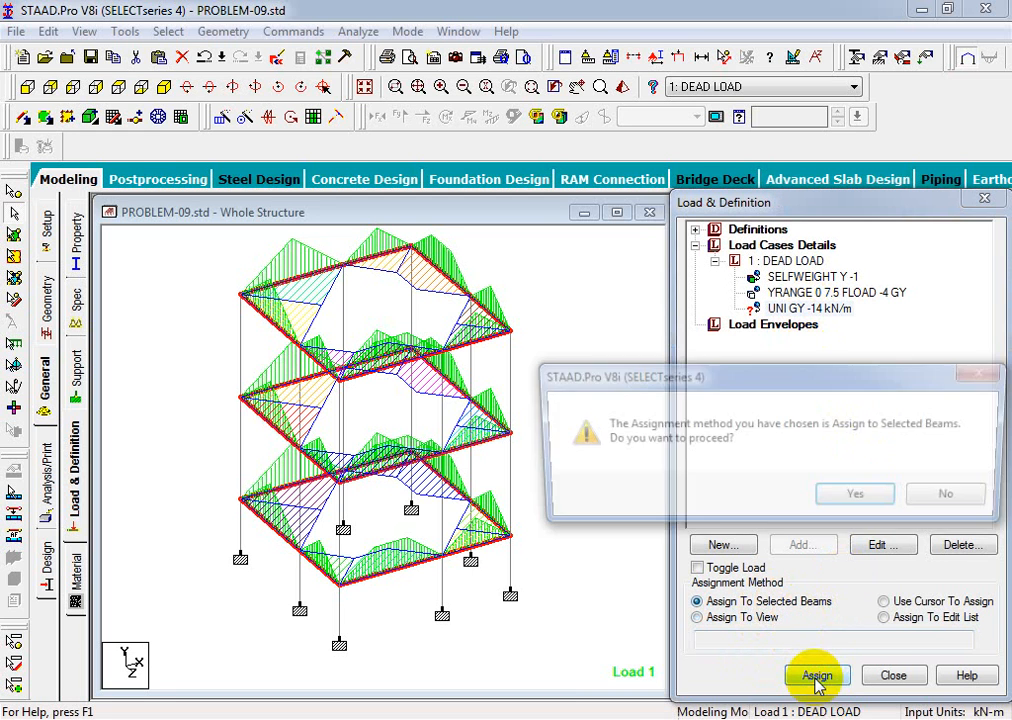
left_click(858, 493)
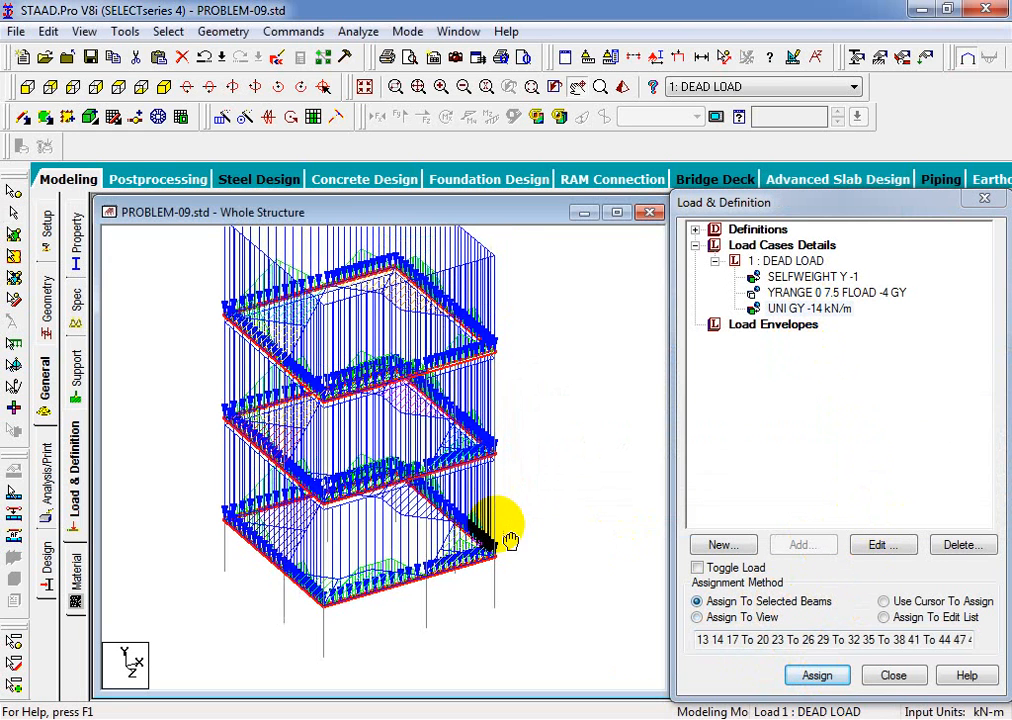
middle_click_drag(498, 526, 493, 536)
scroll(500, 492, "down", 3)
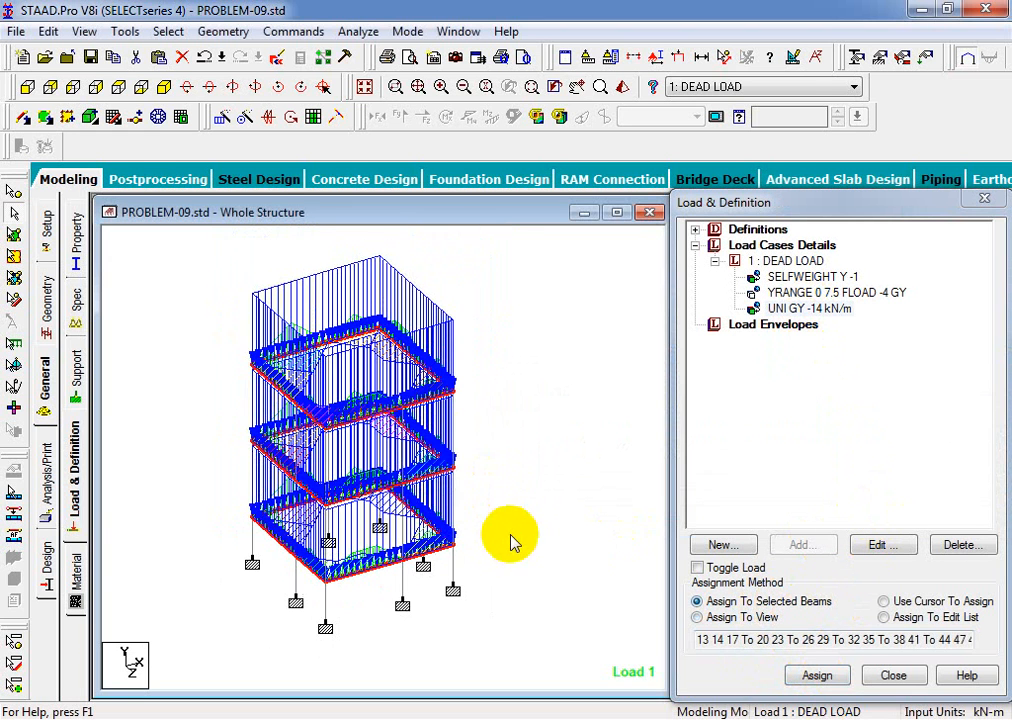
left_click(364, 88)
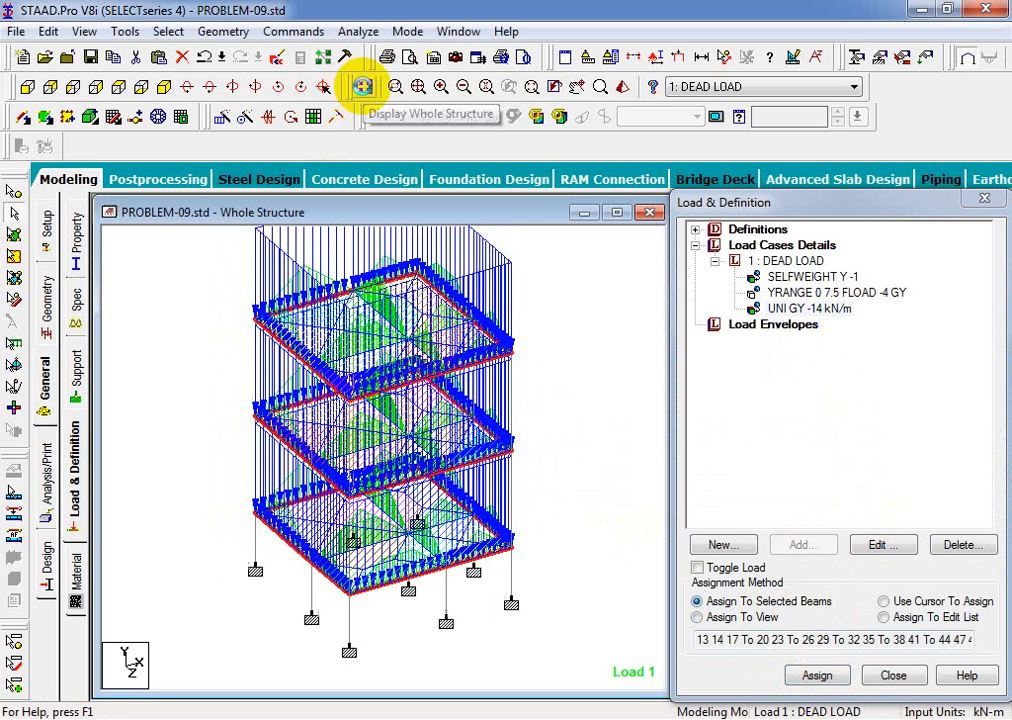
left_click(549, 476)
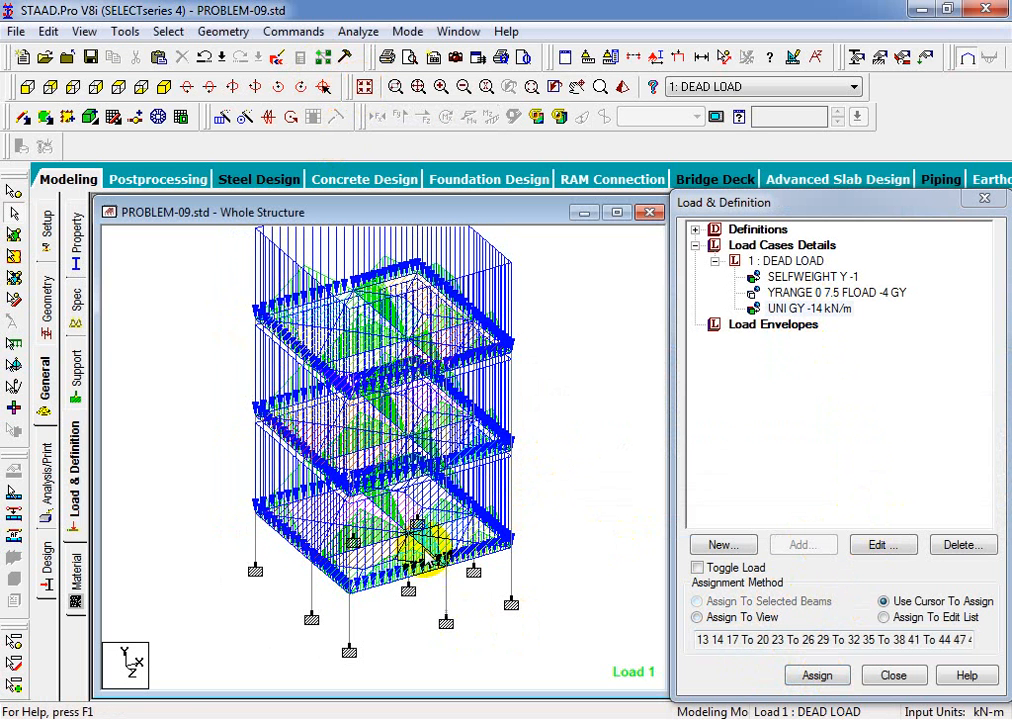
Isolate the interior frame on the plan's middle X-direction grid line and show it from the front.
left_click(25, 87)
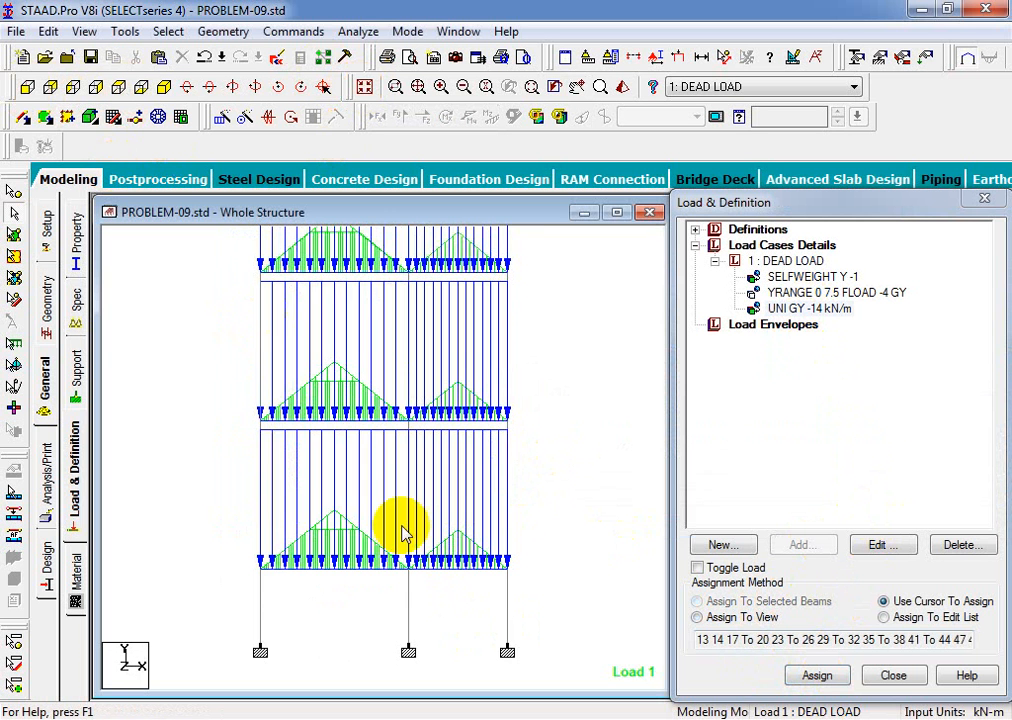
left_click(121, 88)
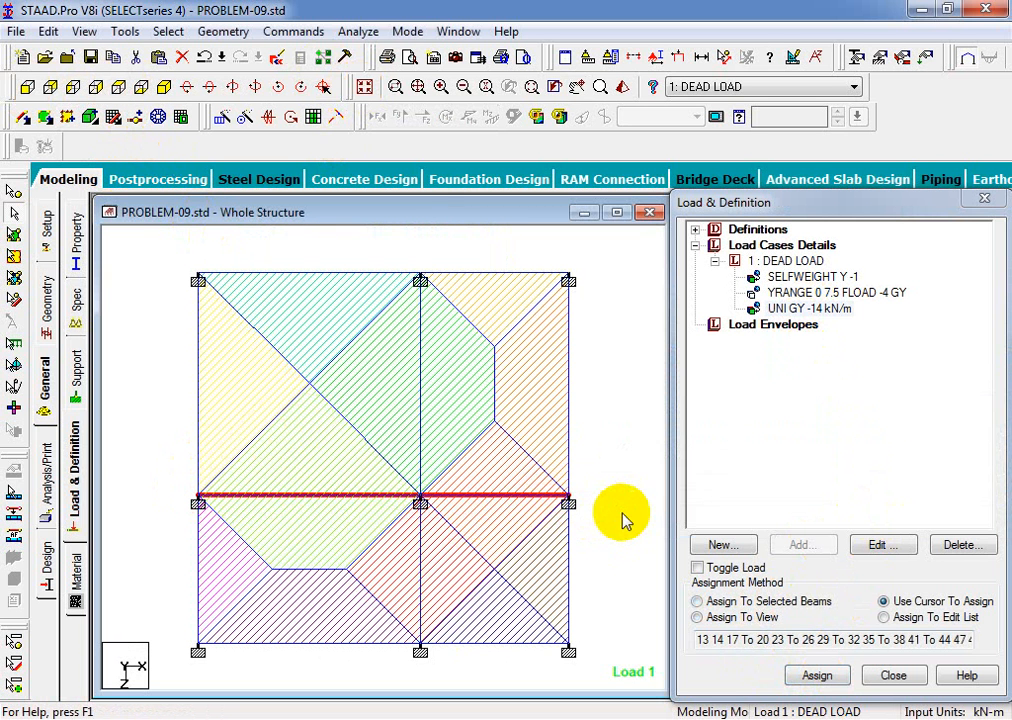
left_click(83, 31)
left_click(112, 94)
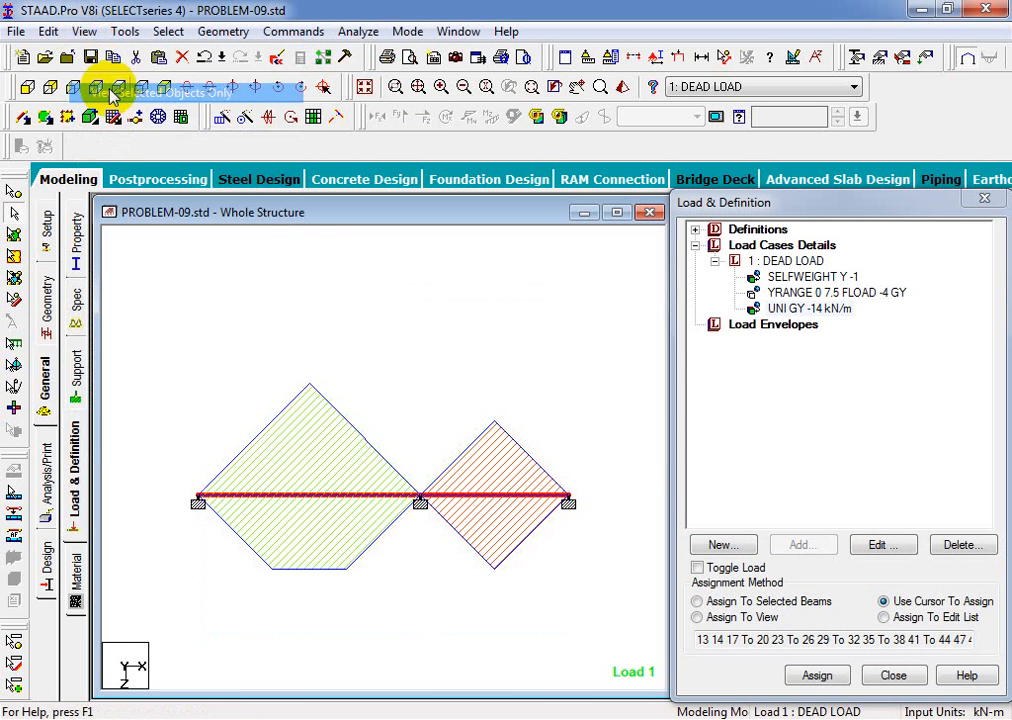
left_click(28, 89)
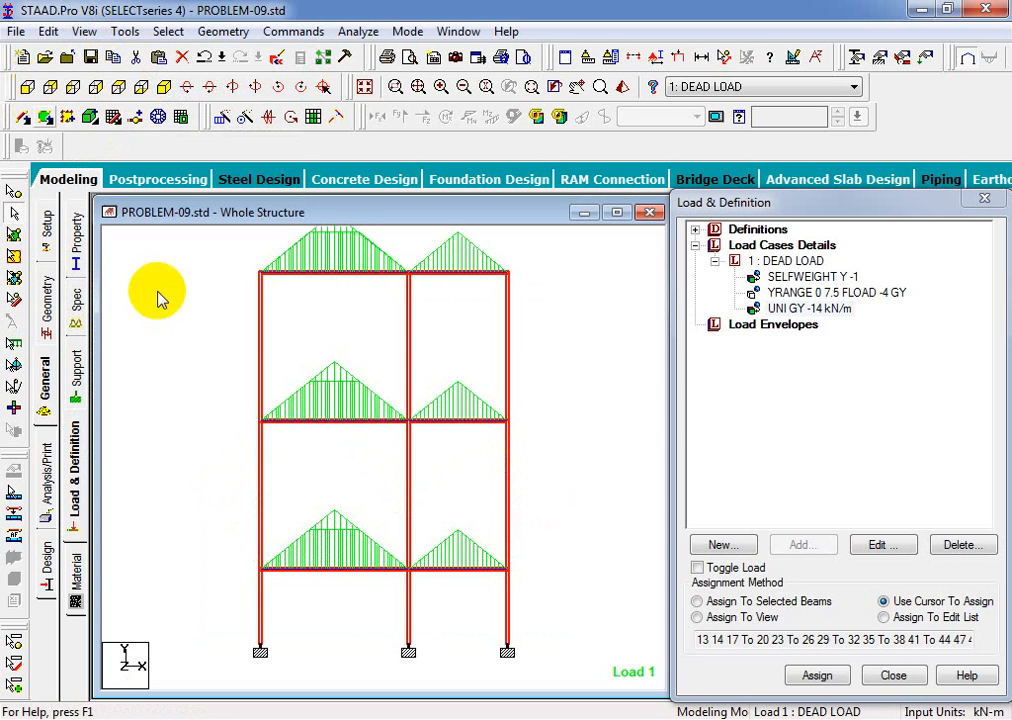
Examine the selfweight, floor load and uniform member load items of DEAD LOAD on the isolated interior frame.
left_click(815, 308)
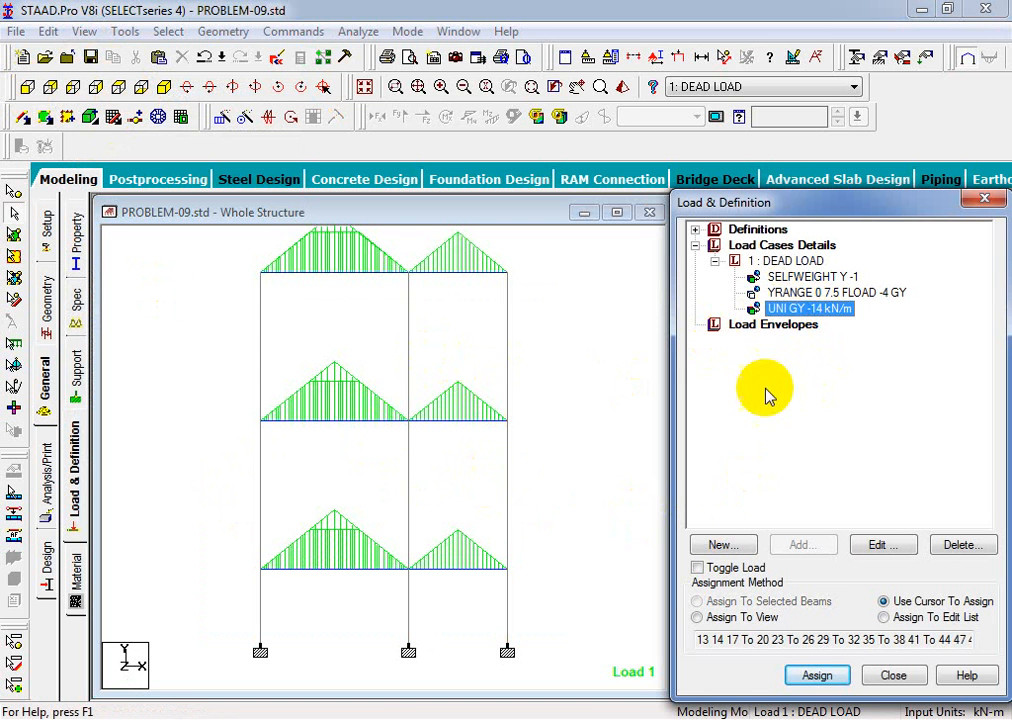
left_click(795, 278)
left_click(806, 293)
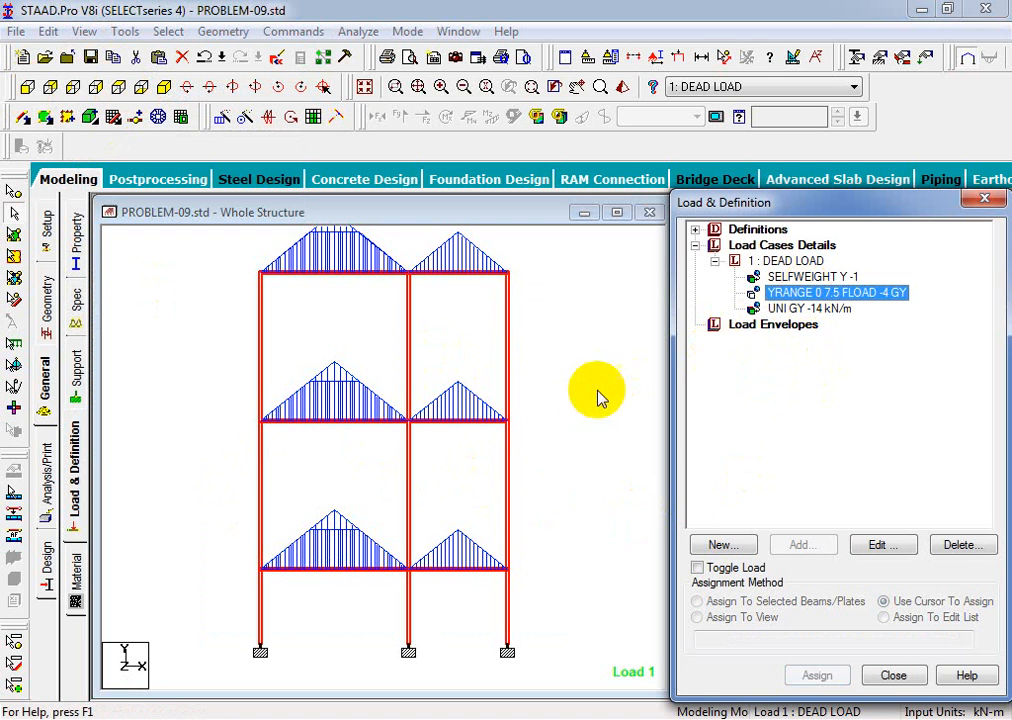
left_click(800, 308)
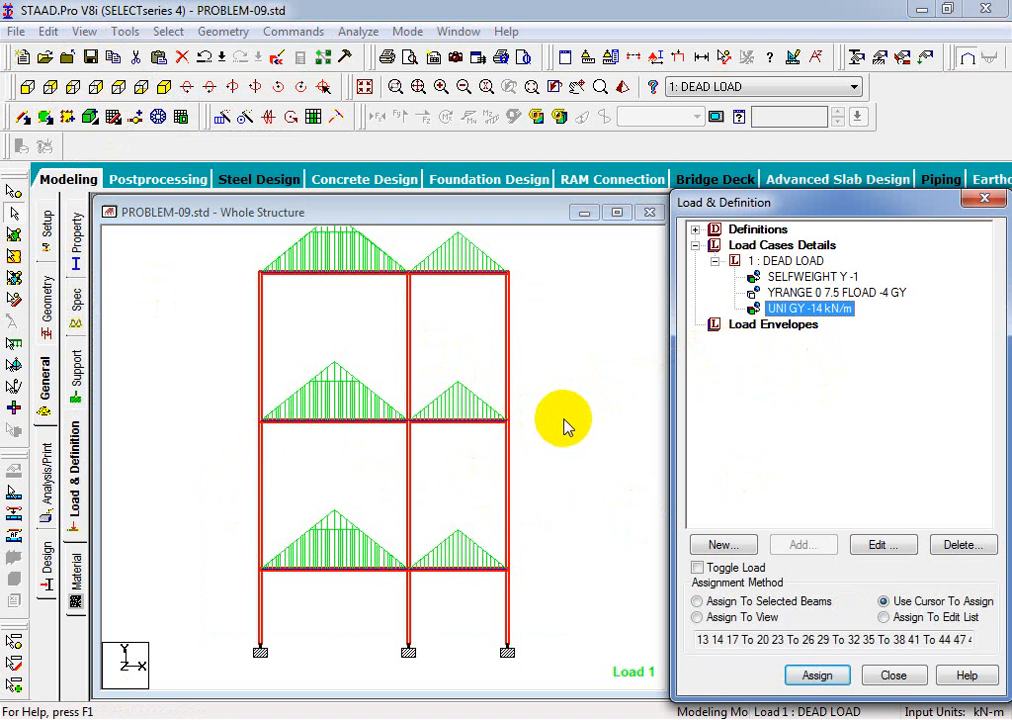
left_click(564, 428)
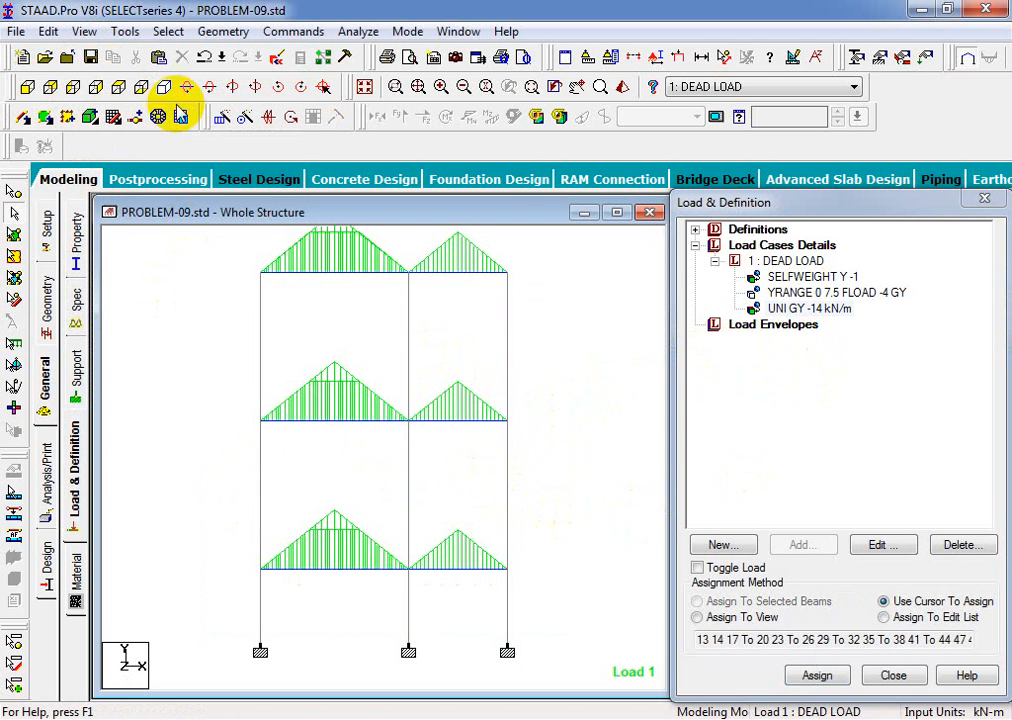
Redisplay the whole structure, isolate the outer frame along the plan's rear edge and show it from the front.
left_click(368, 90)
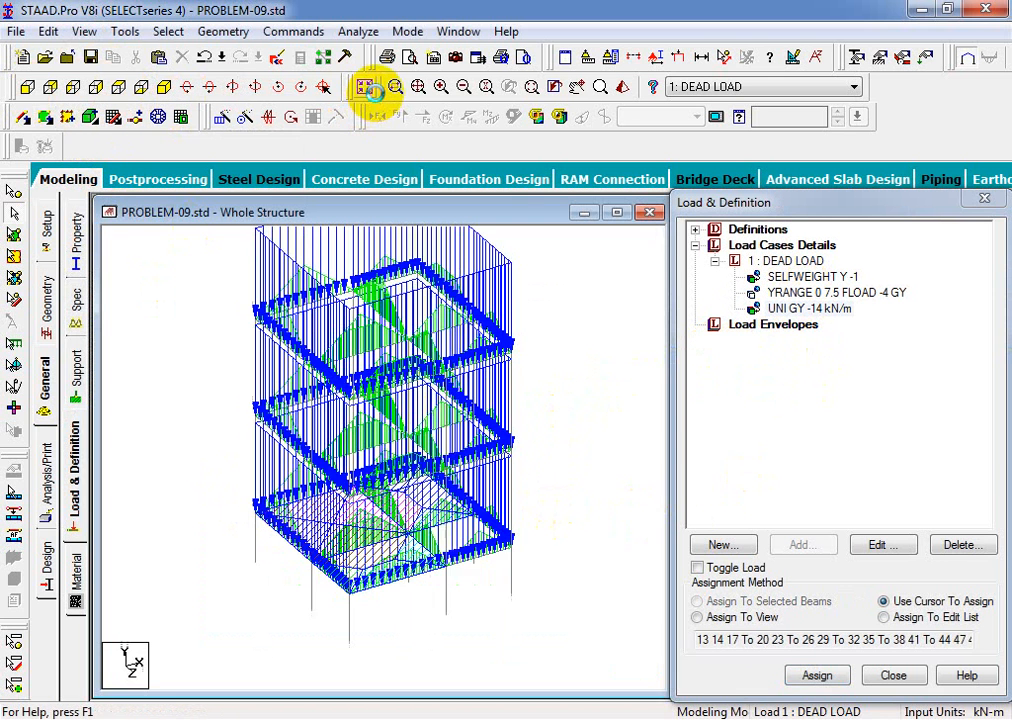
left_click(117, 88)
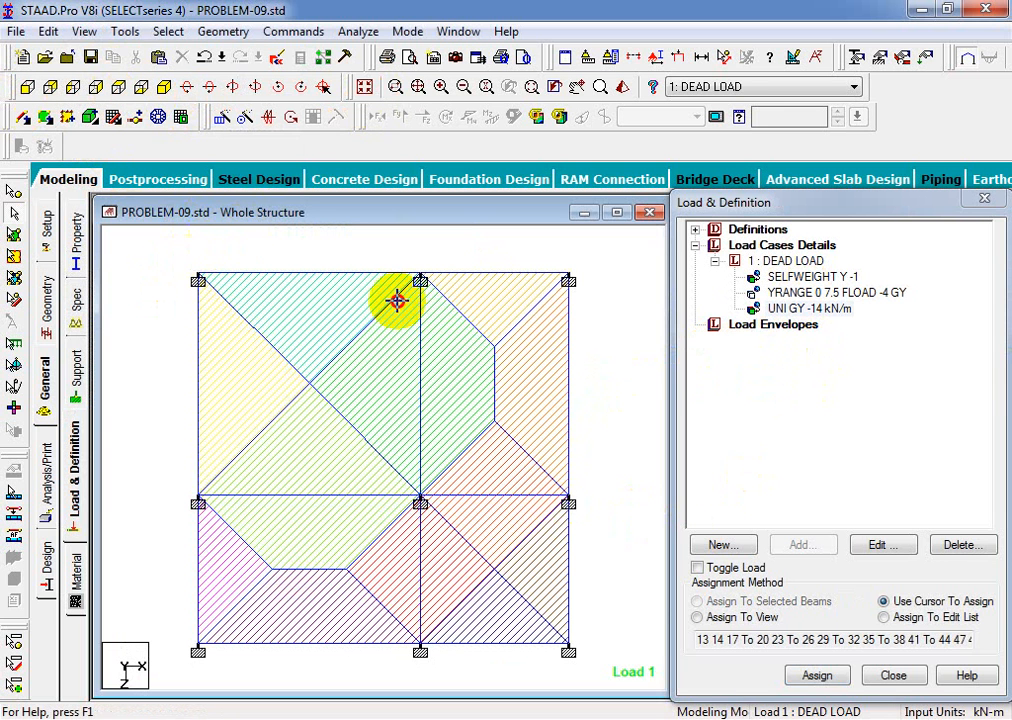
left_click(514, 282)
left_click(84, 31)
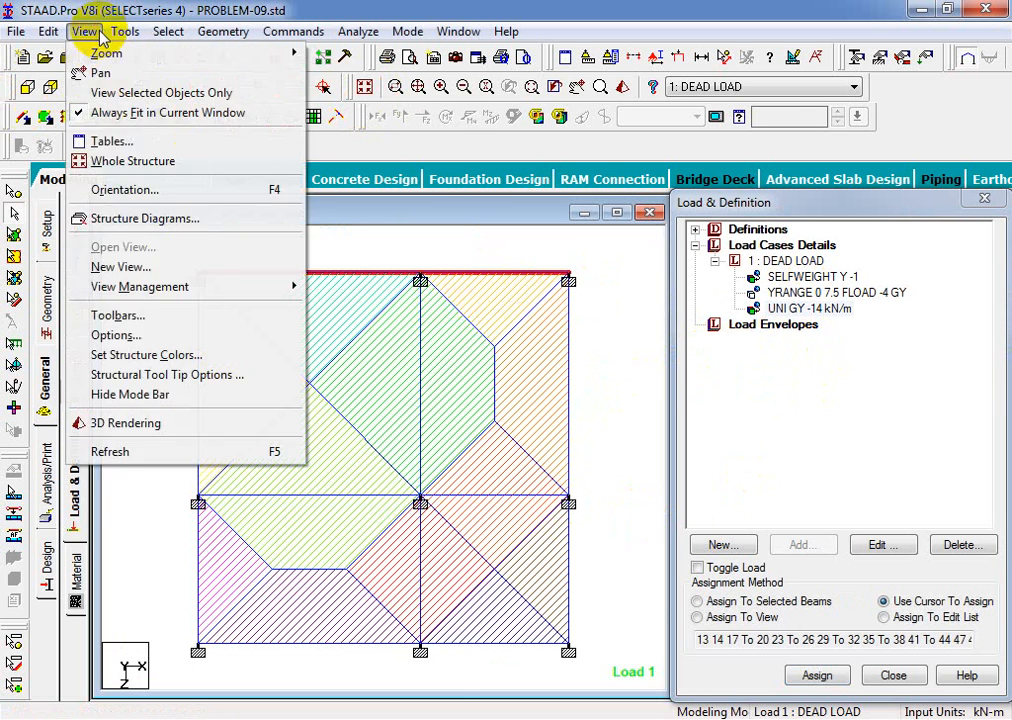
left_click(84, 31)
left_click(84, 31)
left_click(33, 88)
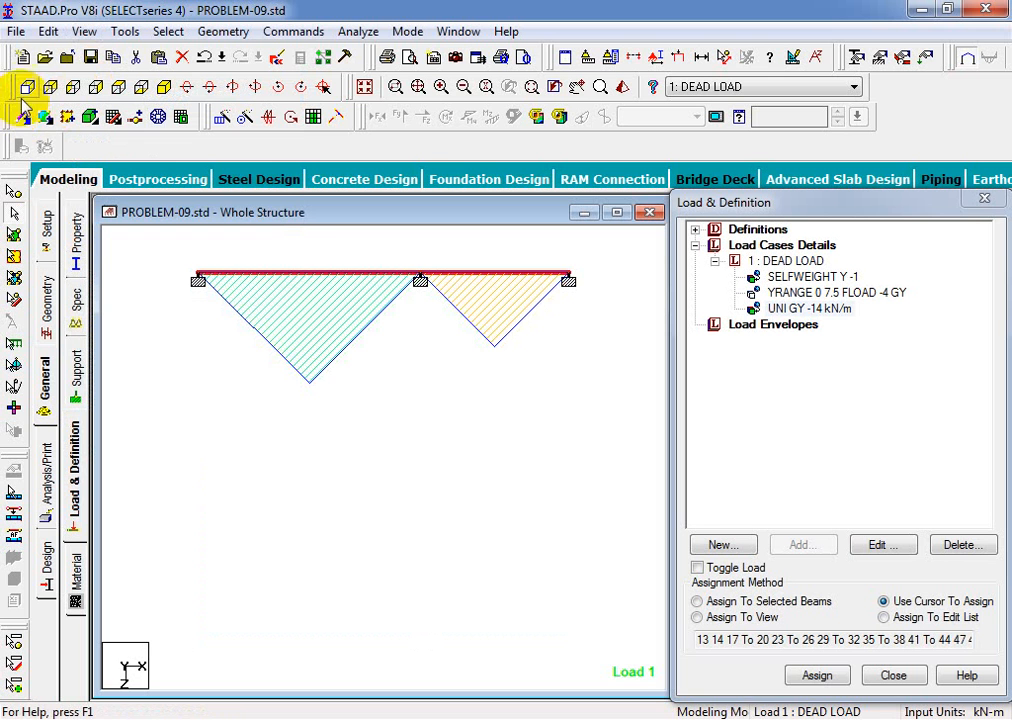
left_click(30, 89)
left_click(551, 419)
Examine the floor load and the UNI GY -14 kN/m load on the beams of the isolated outer frame.
middle_click_drag(556, 418, 542, 434)
scroll(538, 442, "down", 3)
scroll(510, 448, "up", 1)
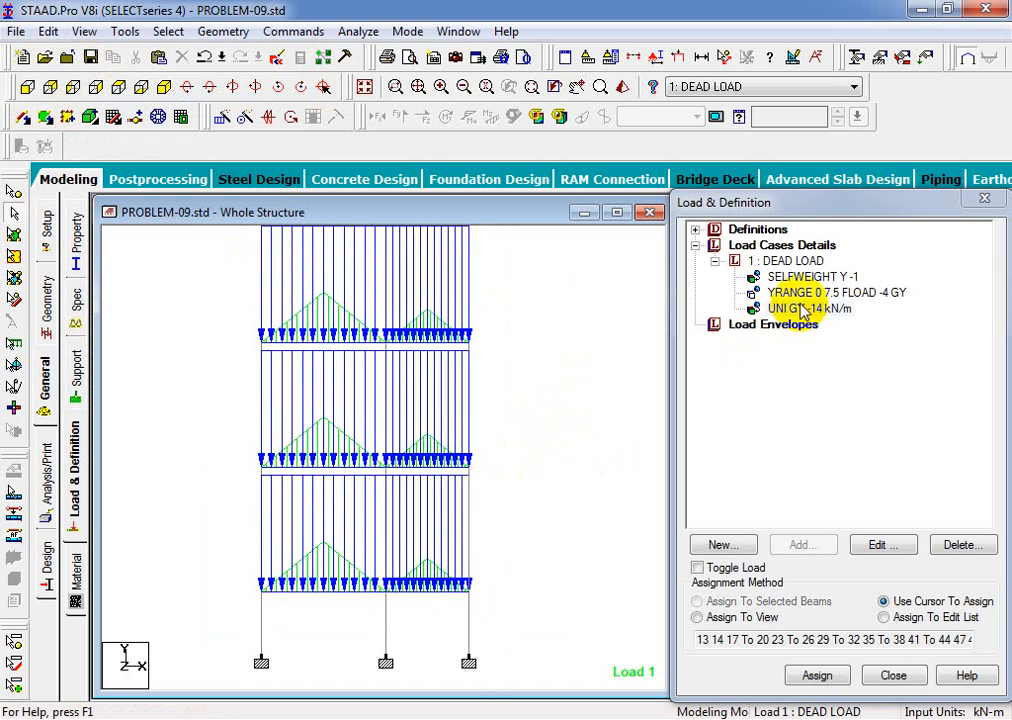
left_click(810, 296)
left_click(812, 308)
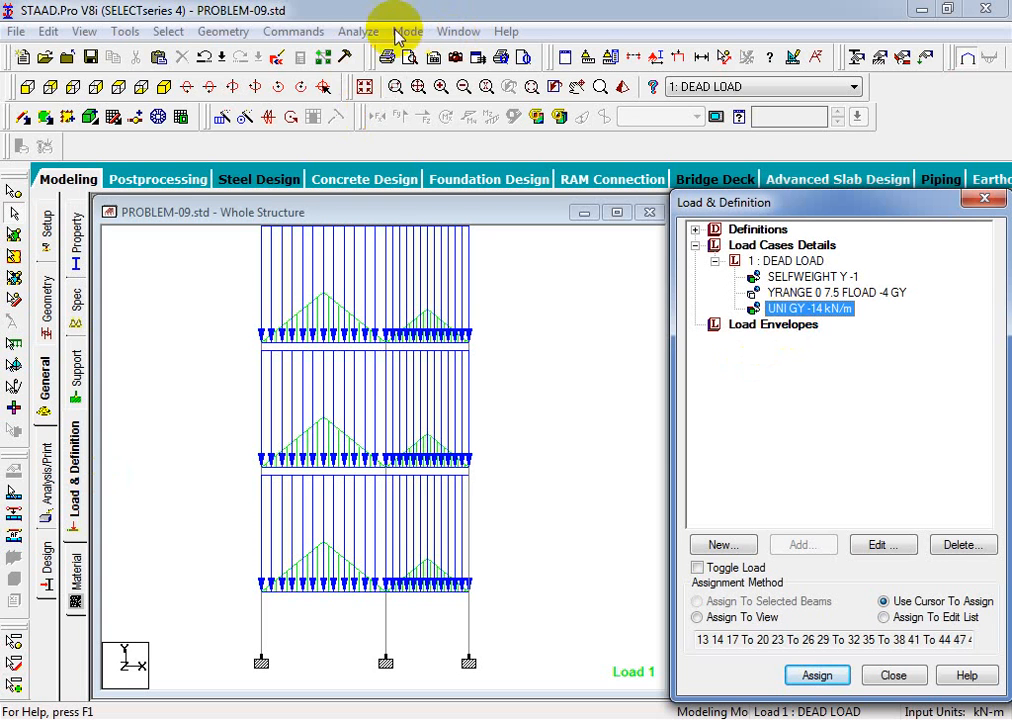
middle_click_drag(355, 461, 335, 510)
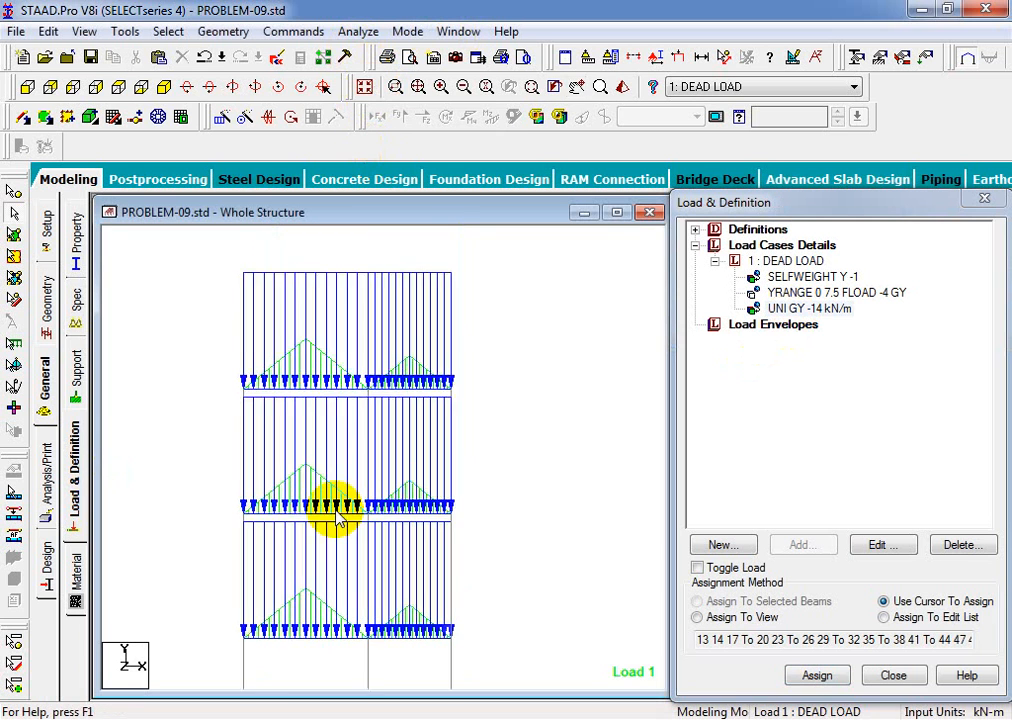
scroll(338, 536, "down", 1)
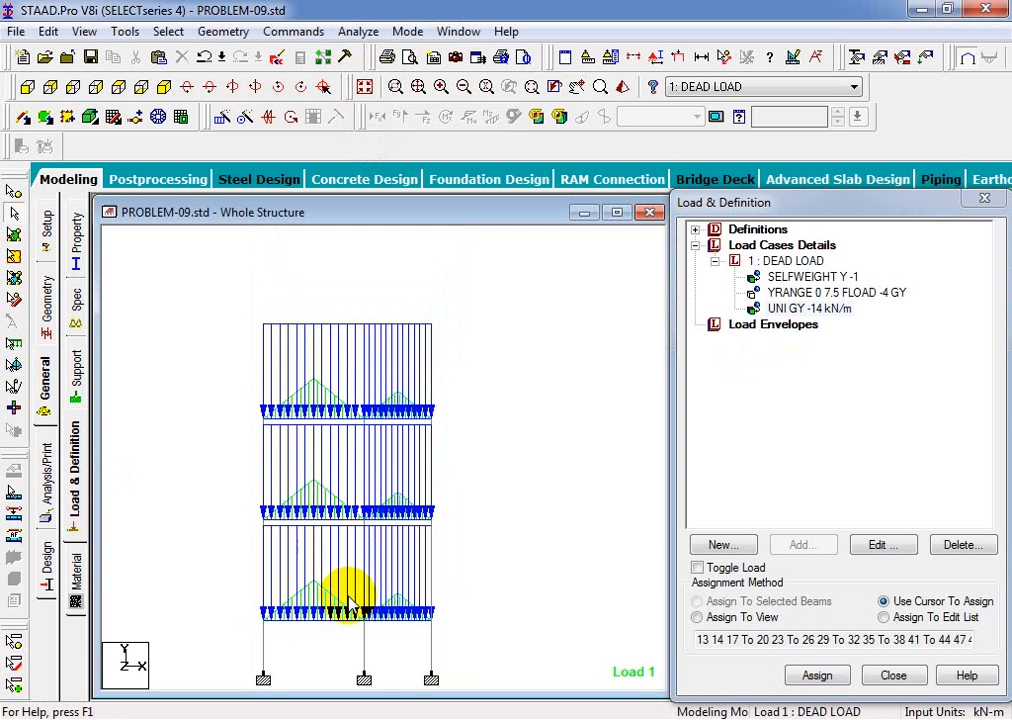
scroll(355, 555, "up", 2)
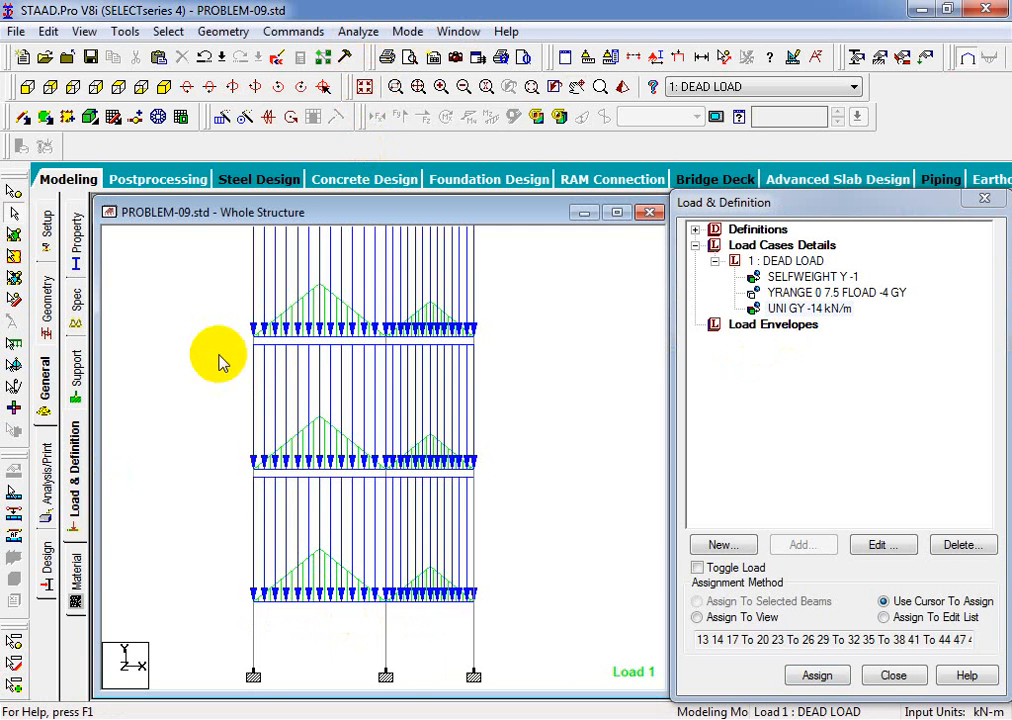
Display the whole structure again and show it in plan view from above.
left_click(364, 86)
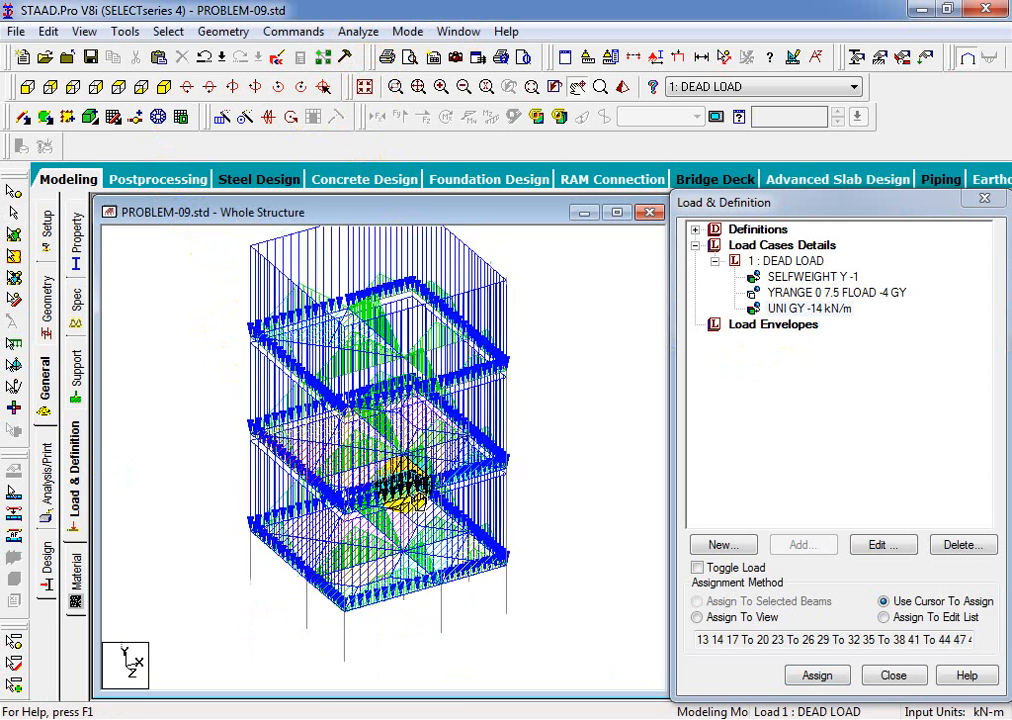
left_click(120, 87)
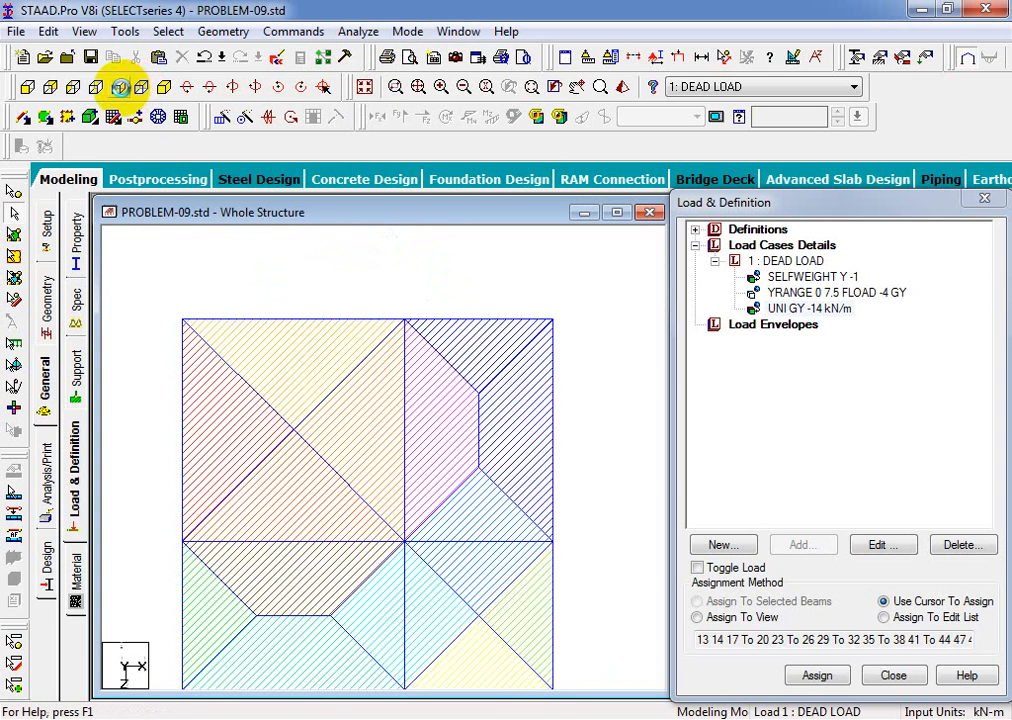
Isolate the interior frame running along X and examine its dead load from the front.
left_click(555, 551)
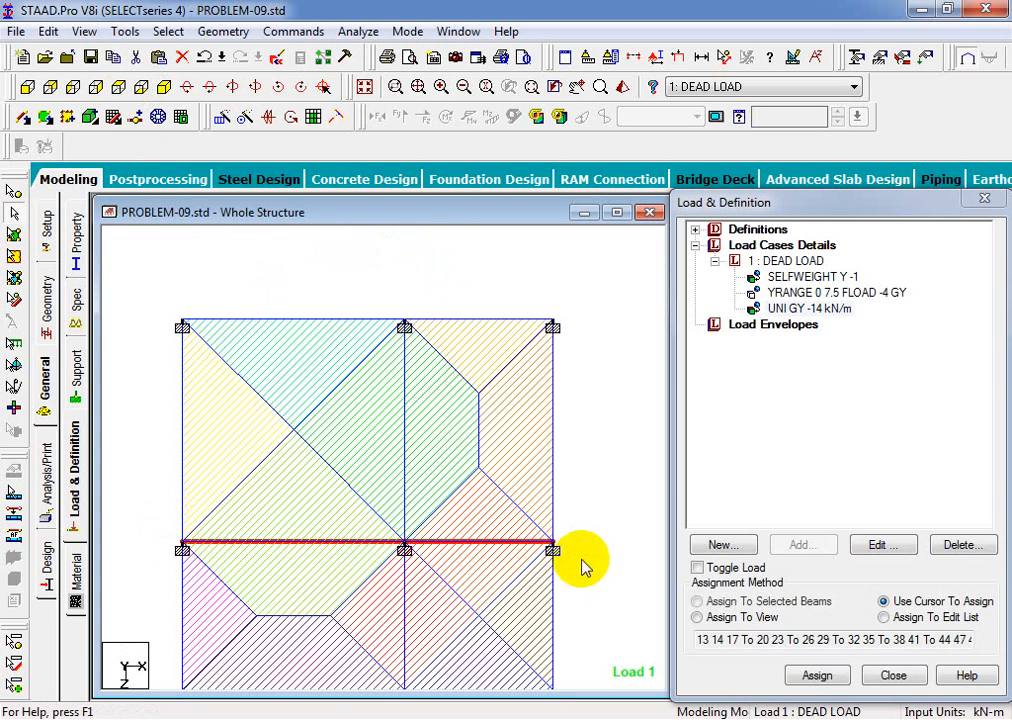
left_click(164, 87)
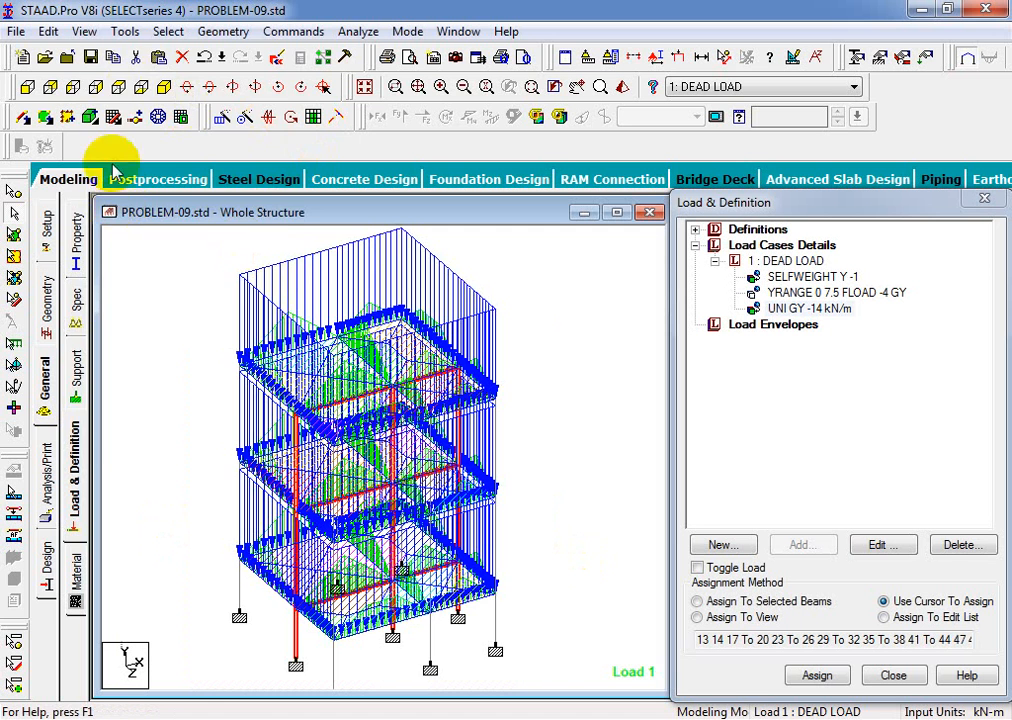
left_click(84, 31)
left_click(105, 88)
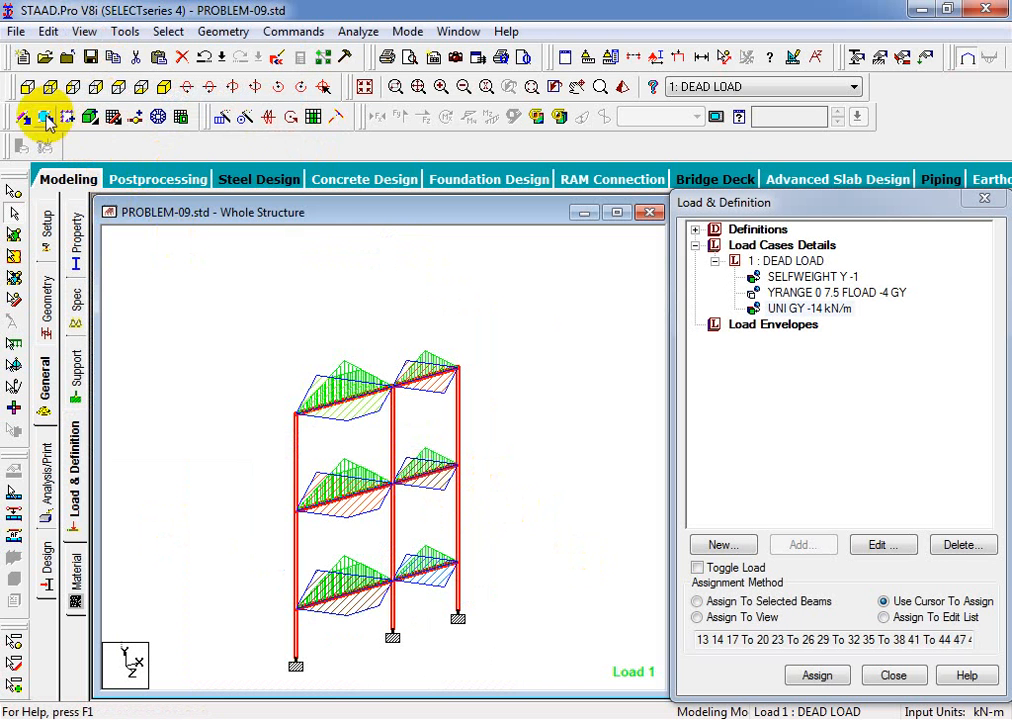
left_click(27, 86)
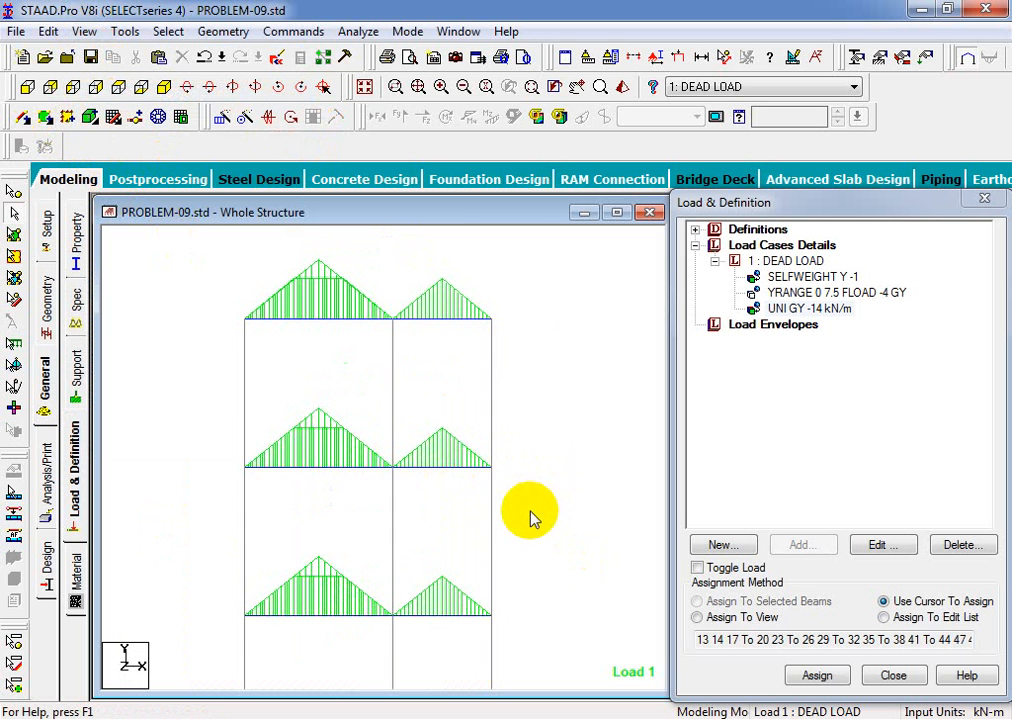
scroll(534, 530, "down", 1)
middle_click_drag(537, 598, 568, 566)
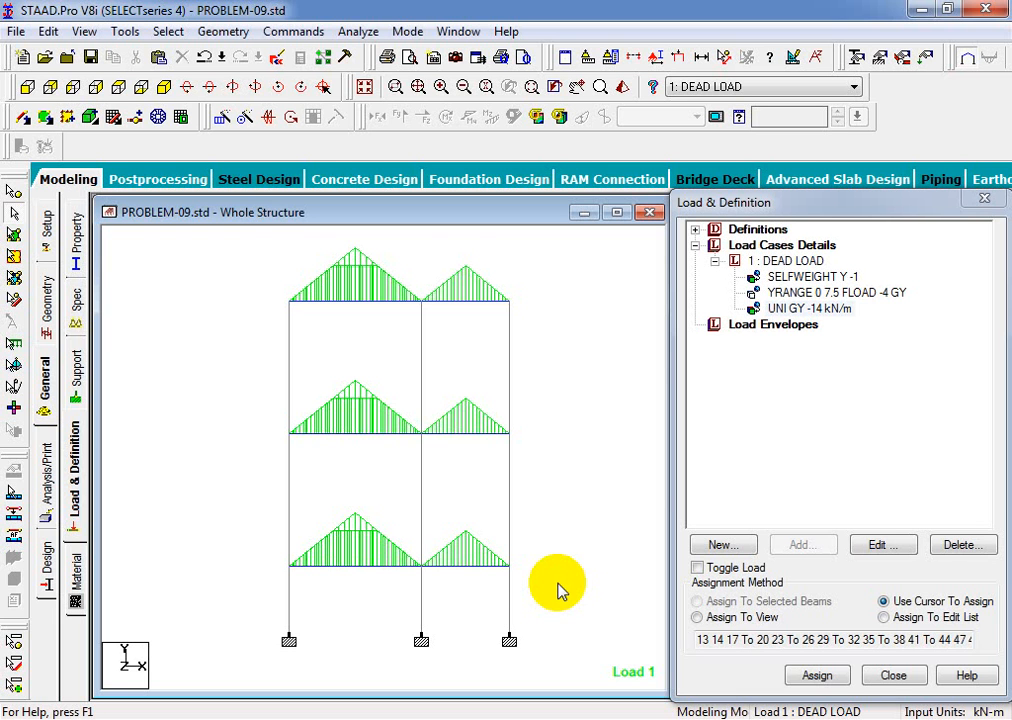
Bring back the whole structure in isometric view and examine the dead load on all three floors.
left_click(364, 86)
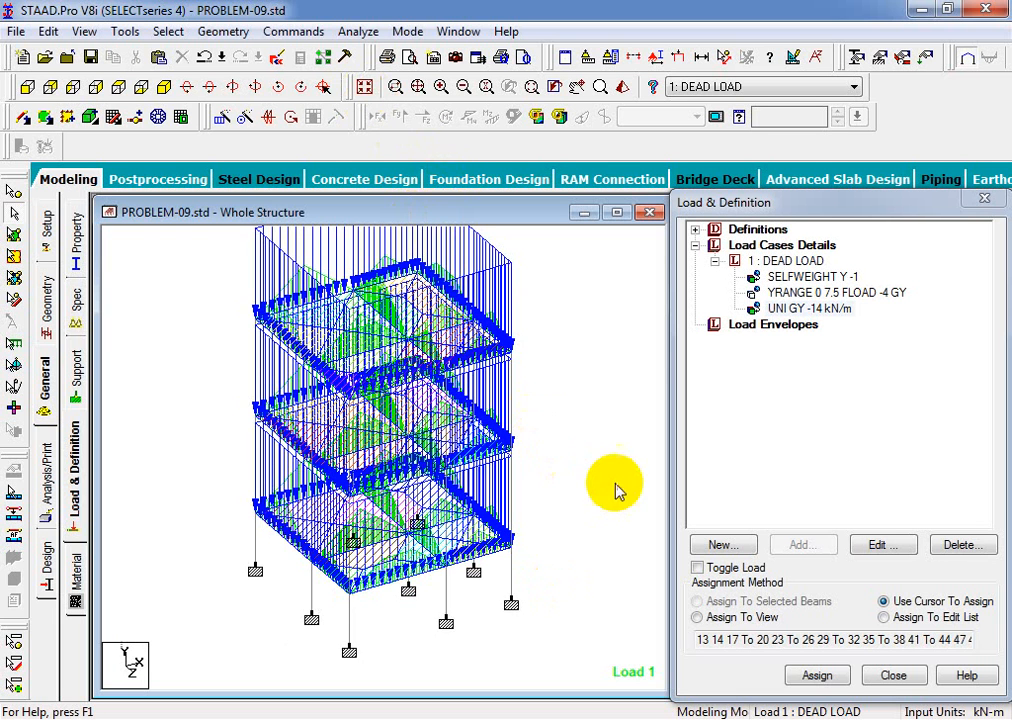
middle_click_drag(588, 475, 548, 504)
scroll(523, 535, "down", 2)
middle_click_drag(478, 590, 518, 587)
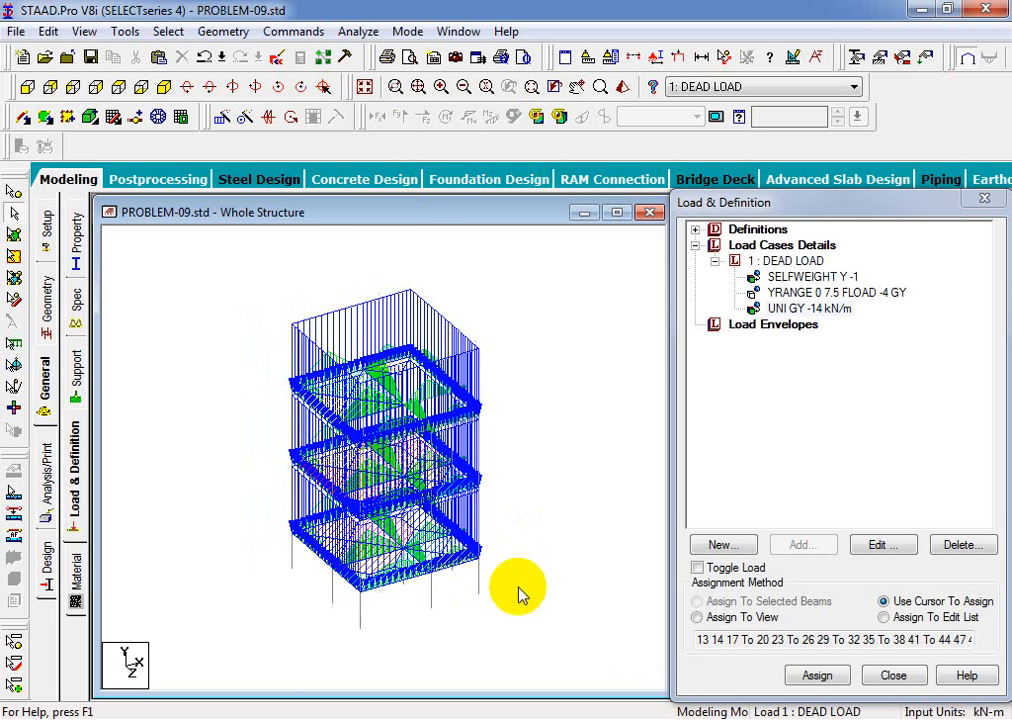
scroll(518, 594, "up", 1)
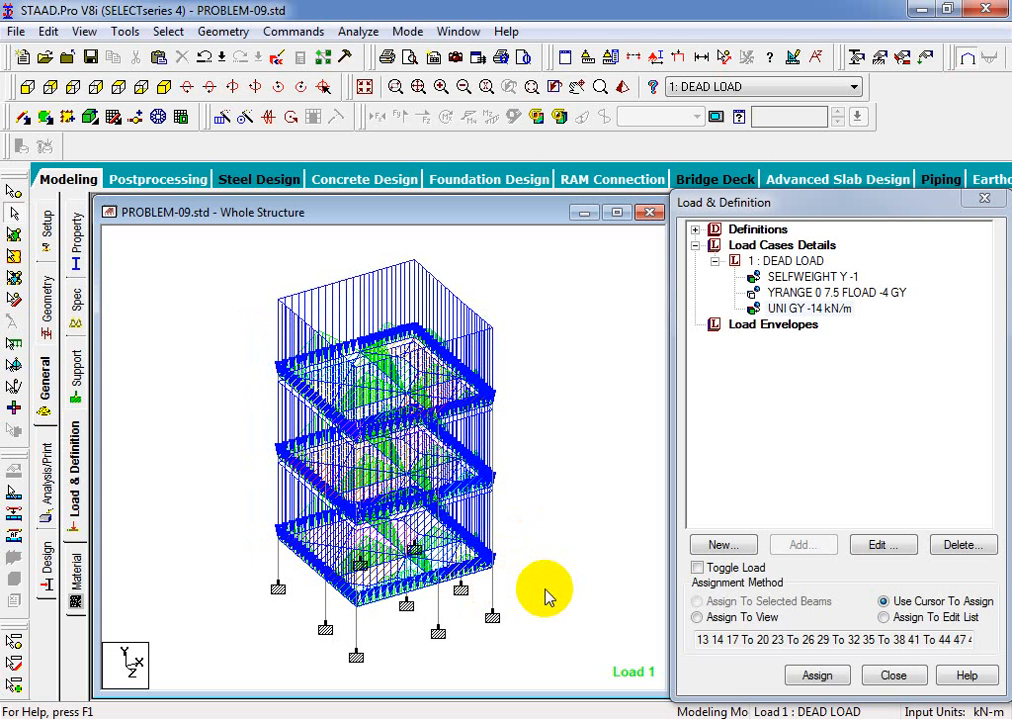
Add primary load case 2 titled LIVE LOAD and save the modified structure.
left_click(806, 252)
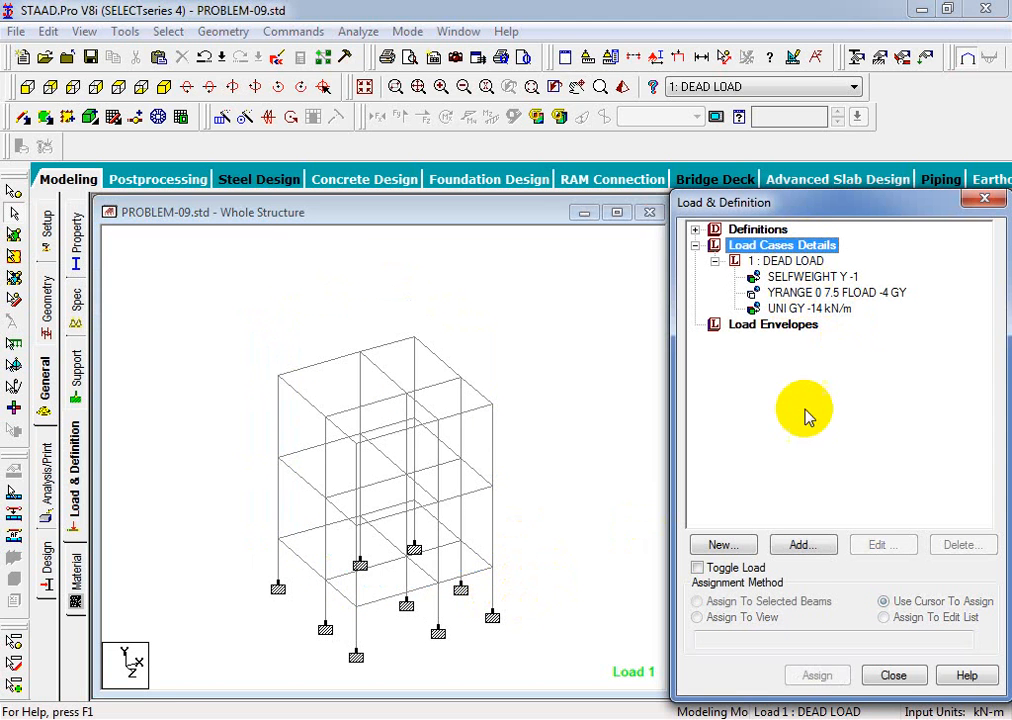
left_click(800, 546)
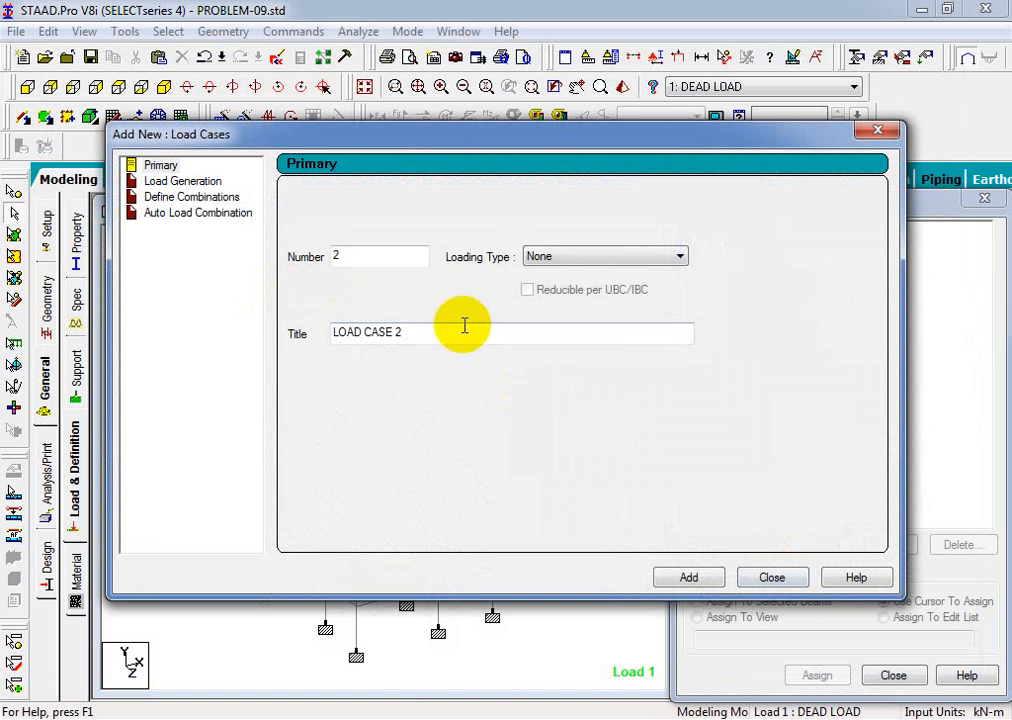
left_click_drag(463, 326, 318, 332)
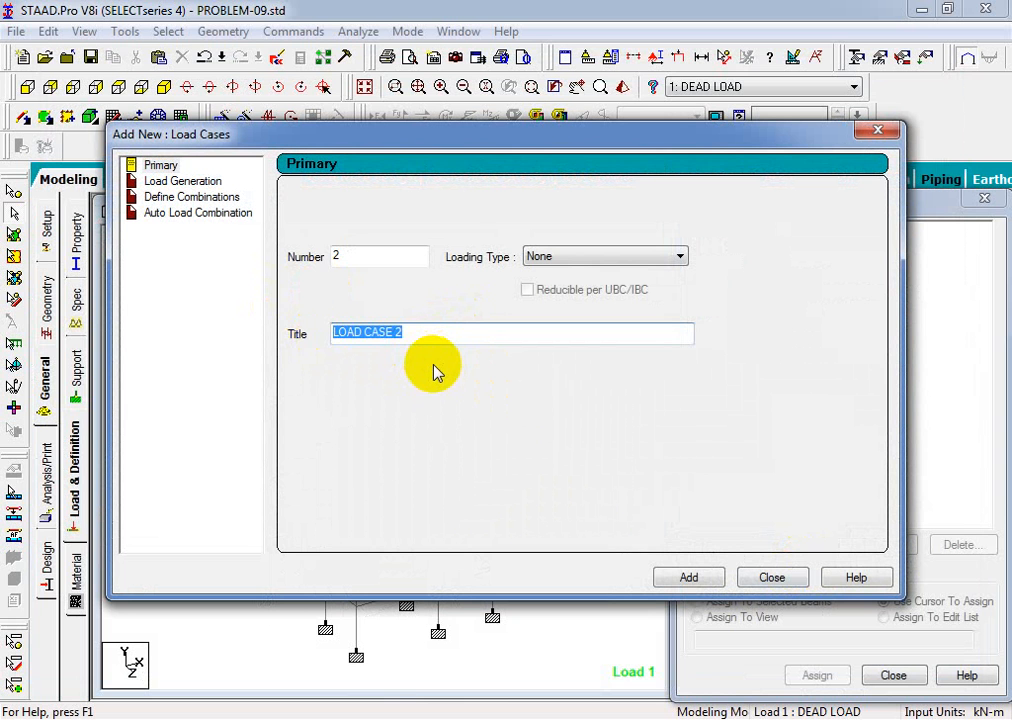
type("LIVE ")
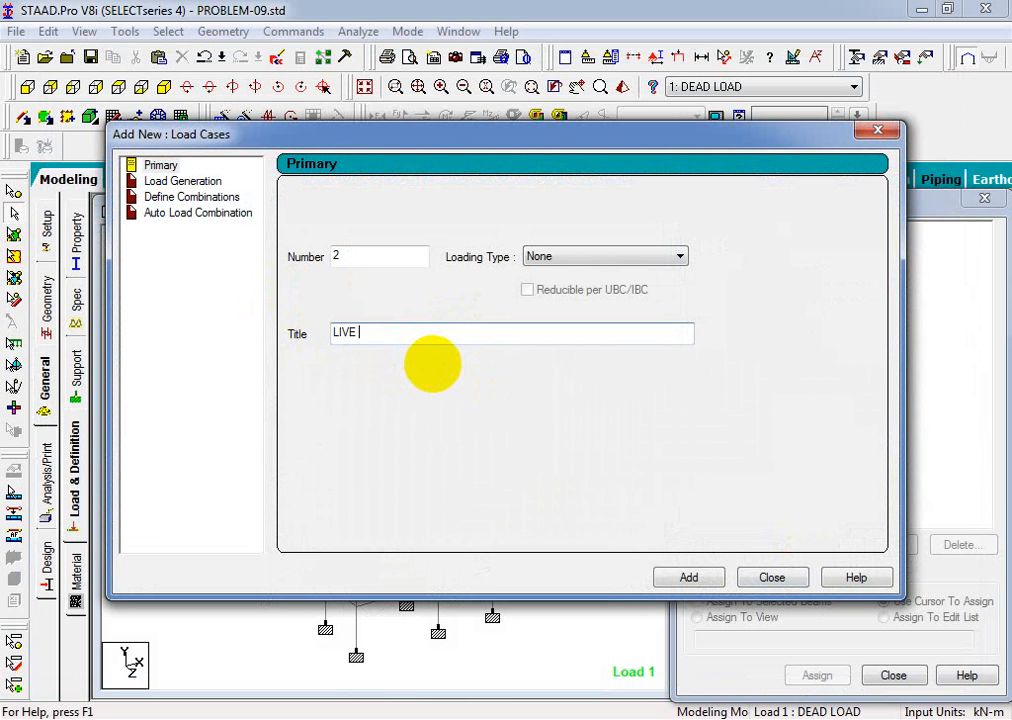
type("LOAD")
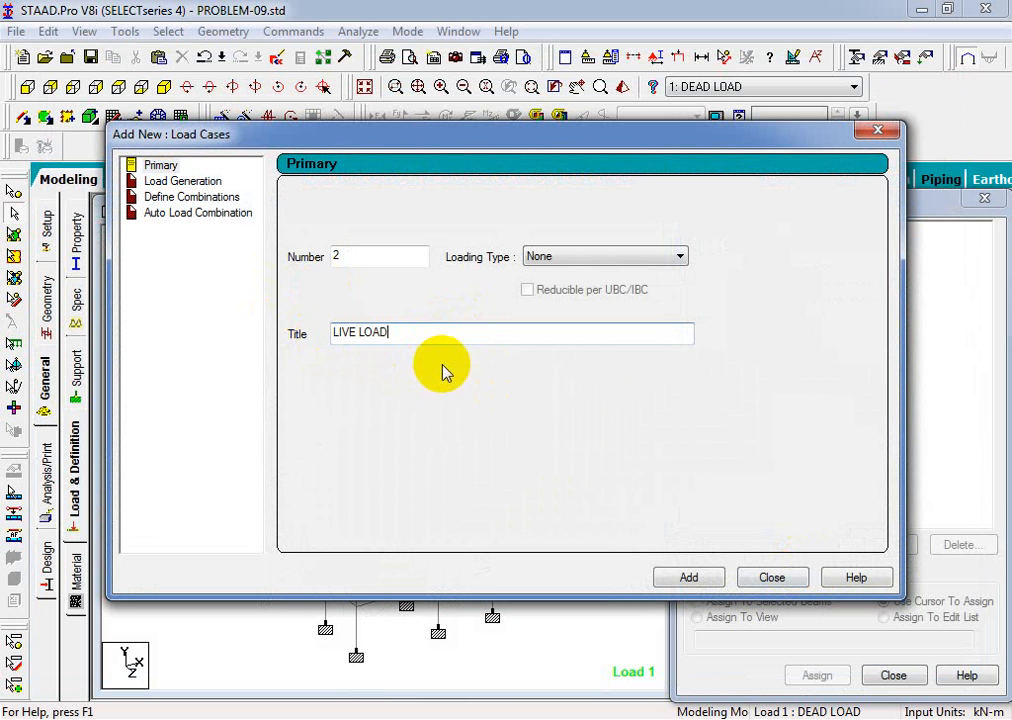
left_click(711, 570)
left_click(493, 412)
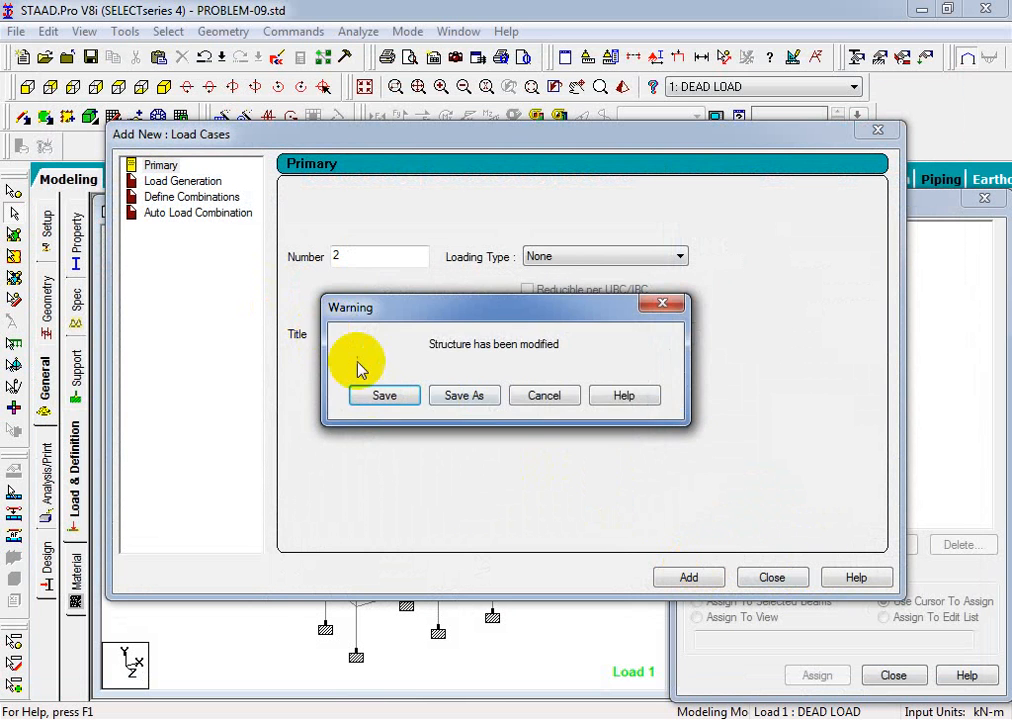
left_click(387, 394)
left_click(762, 578)
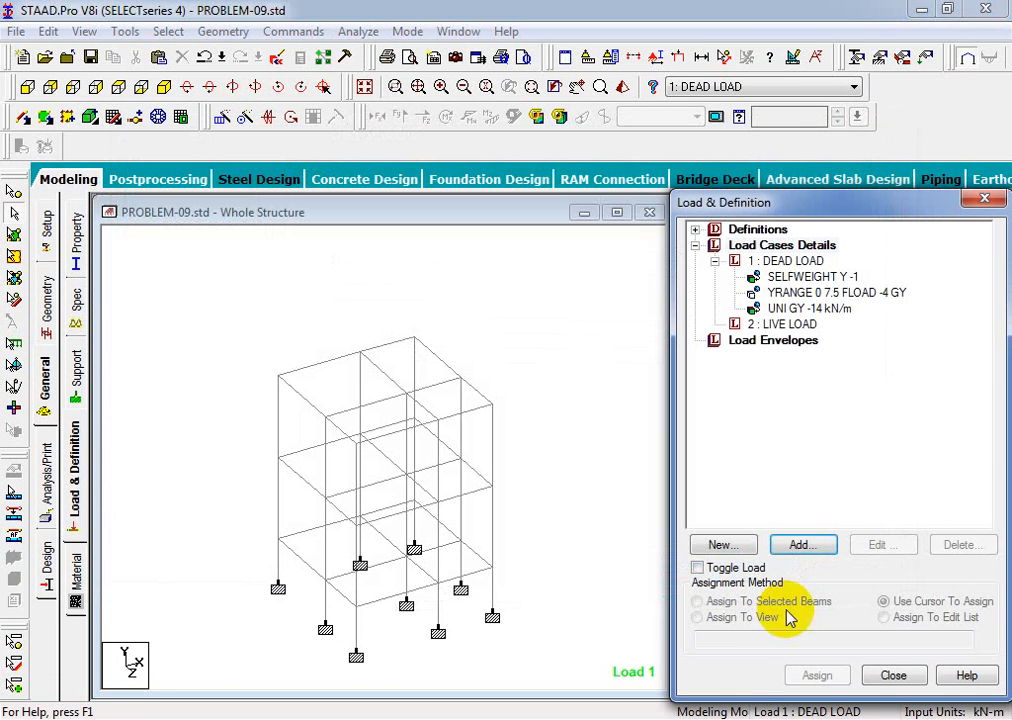
Add a YRANGE floor load of -2 kN/m2 in Global Y to the LIVE LOAD case, with a Y range of 0 to 7.5 m.
left_click(783, 324)
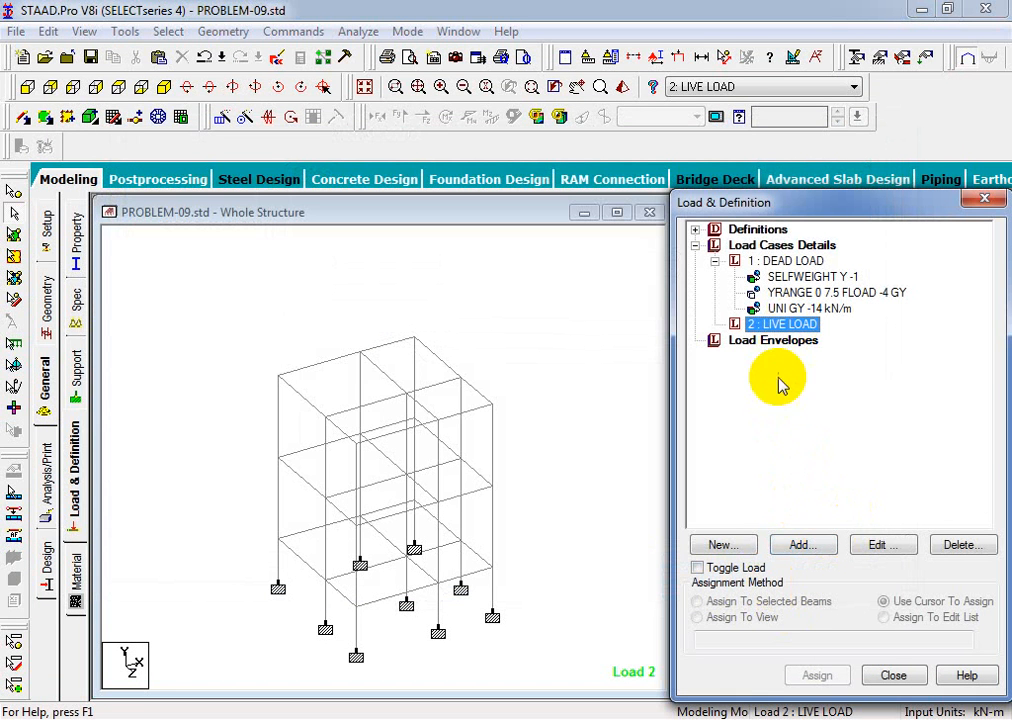
left_click(800, 549)
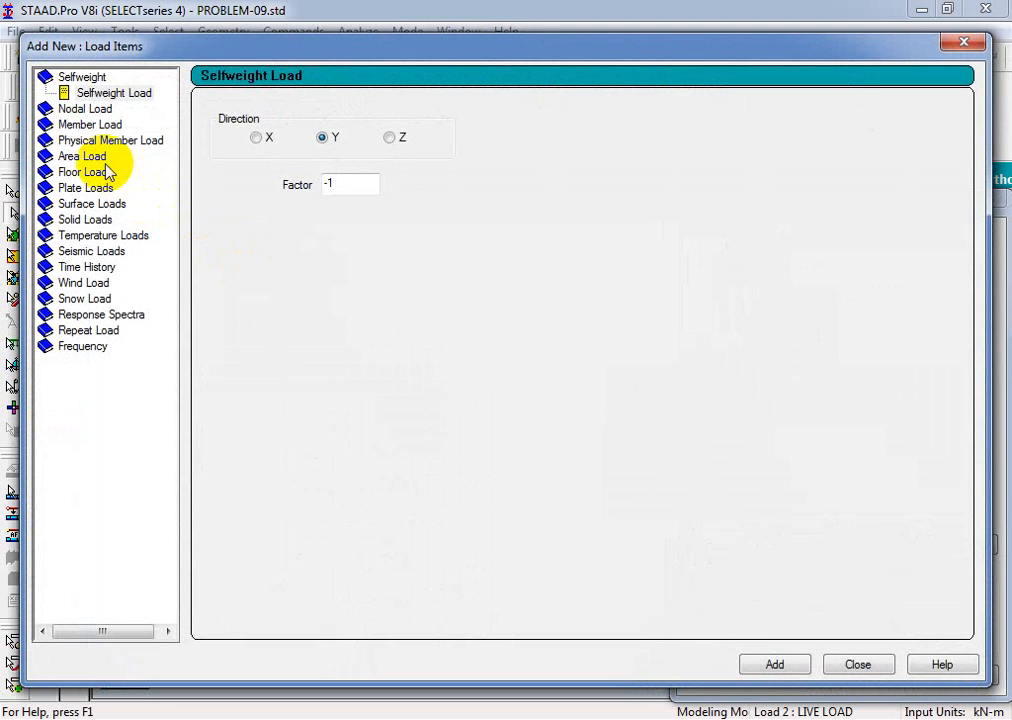
left_click(96, 173)
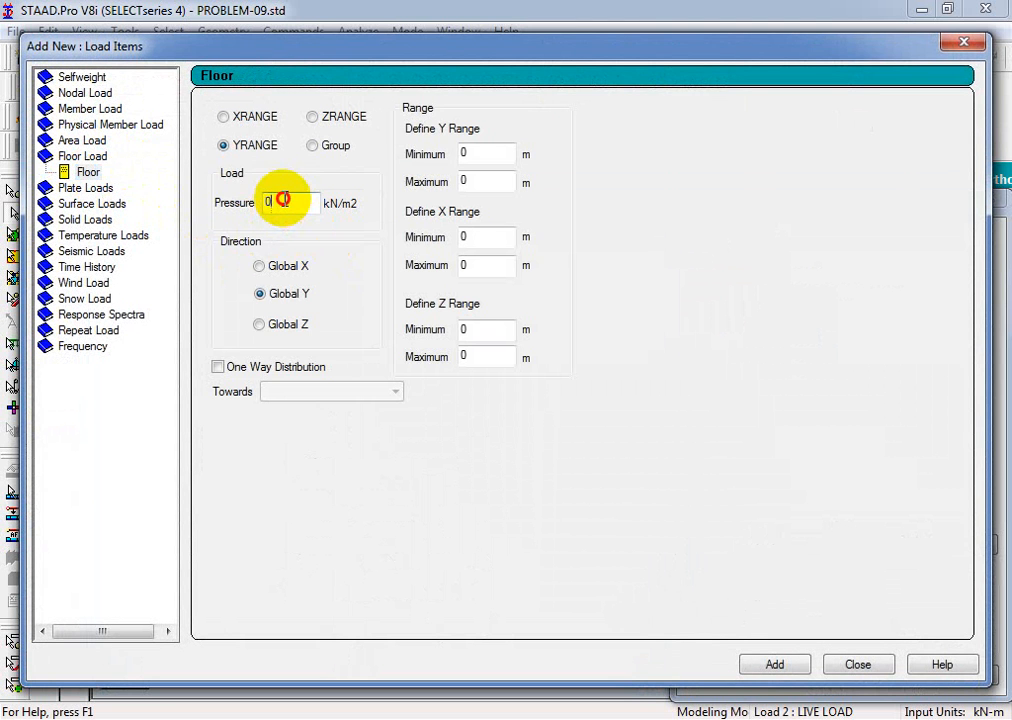
left_click_drag(285, 203, 247, 203)
type("-2")
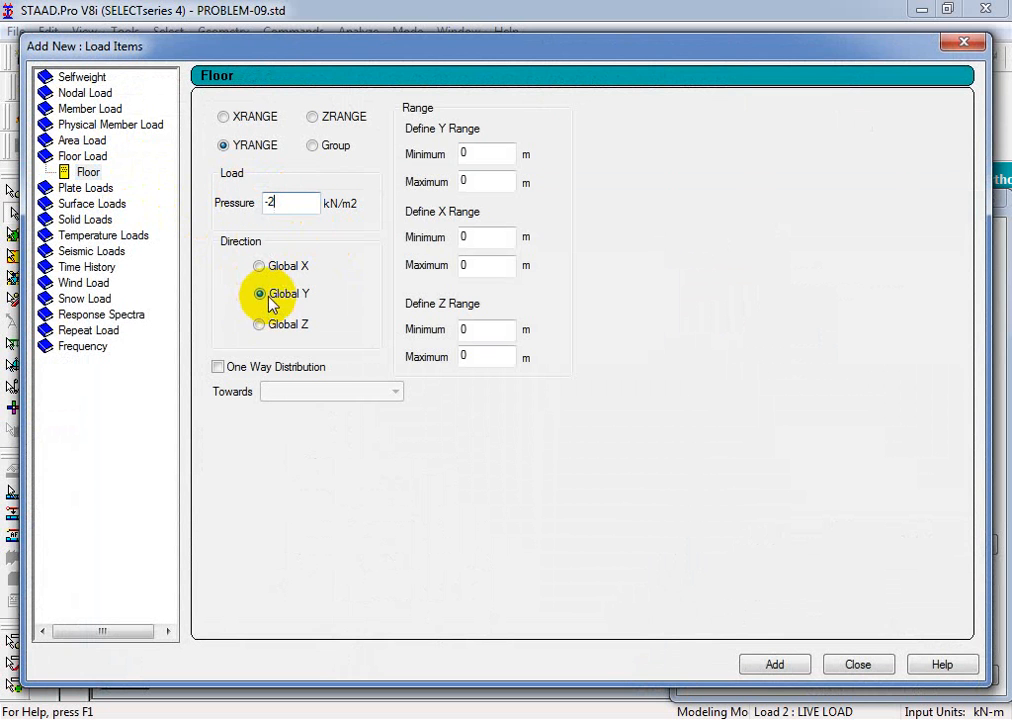
left_click(441, 178)
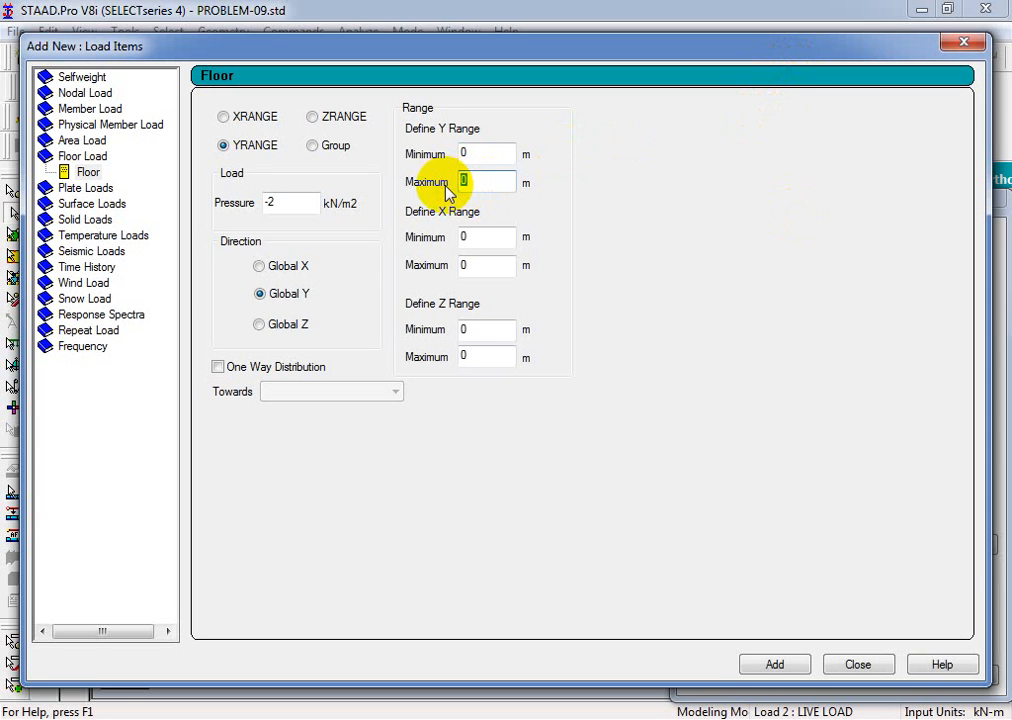
type("1")
type(".5")
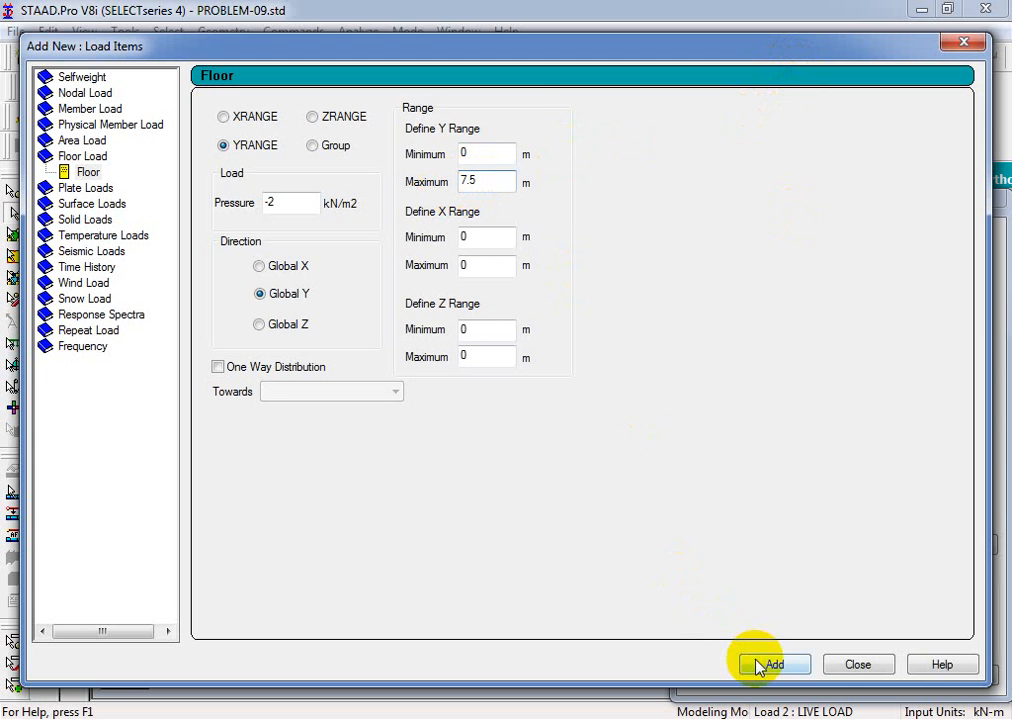
left_click_drag(525, 48, 497, 63)
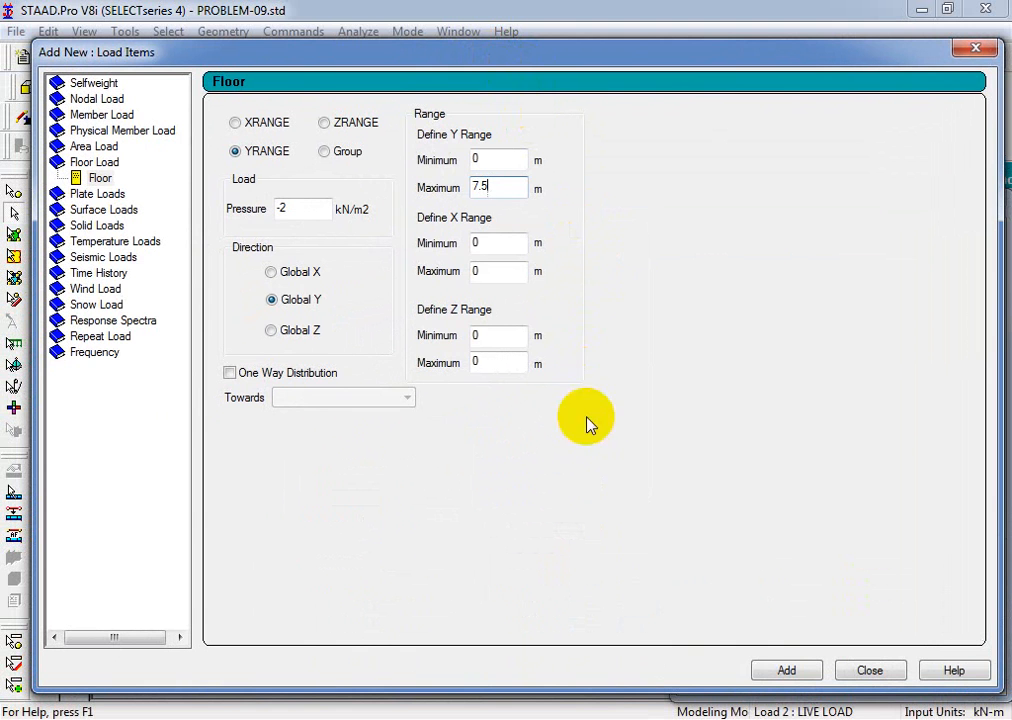
left_click(772, 670)
left_click(868, 673)
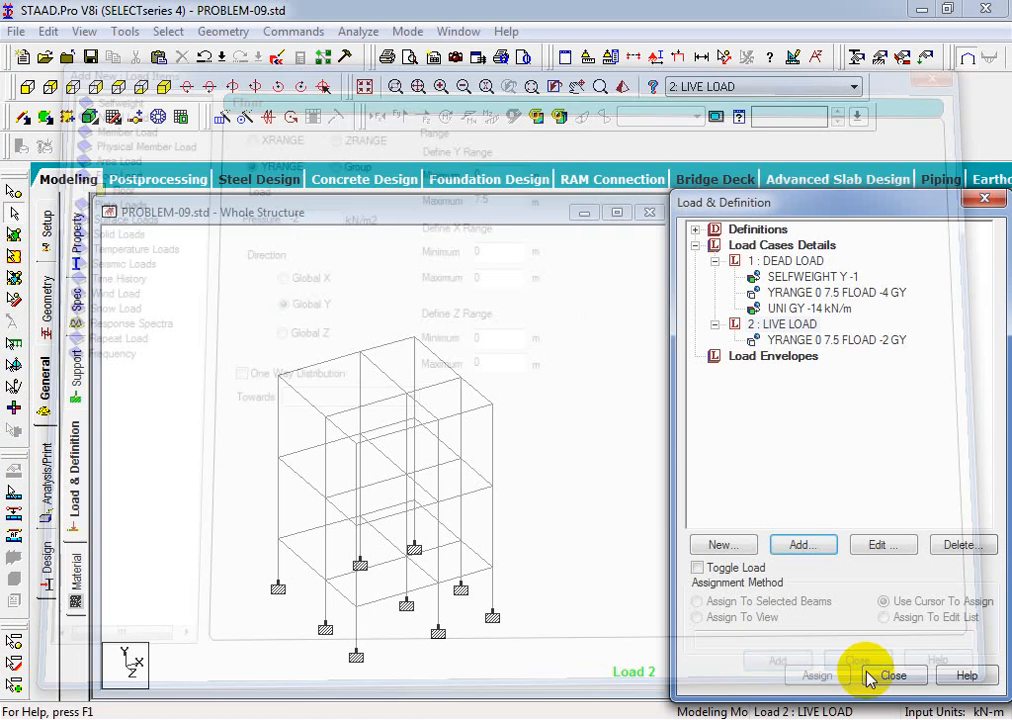
Examine the live floor load on the structure from the front and review its pressure and range definition.
left_click(840, 341)
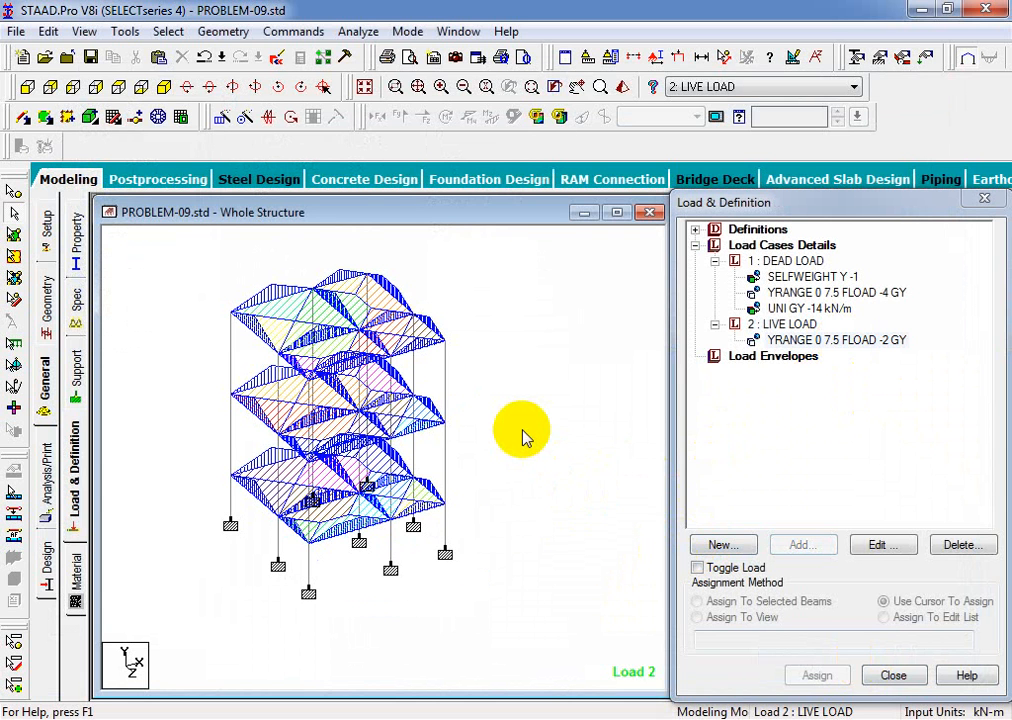
left_click(27, 88)
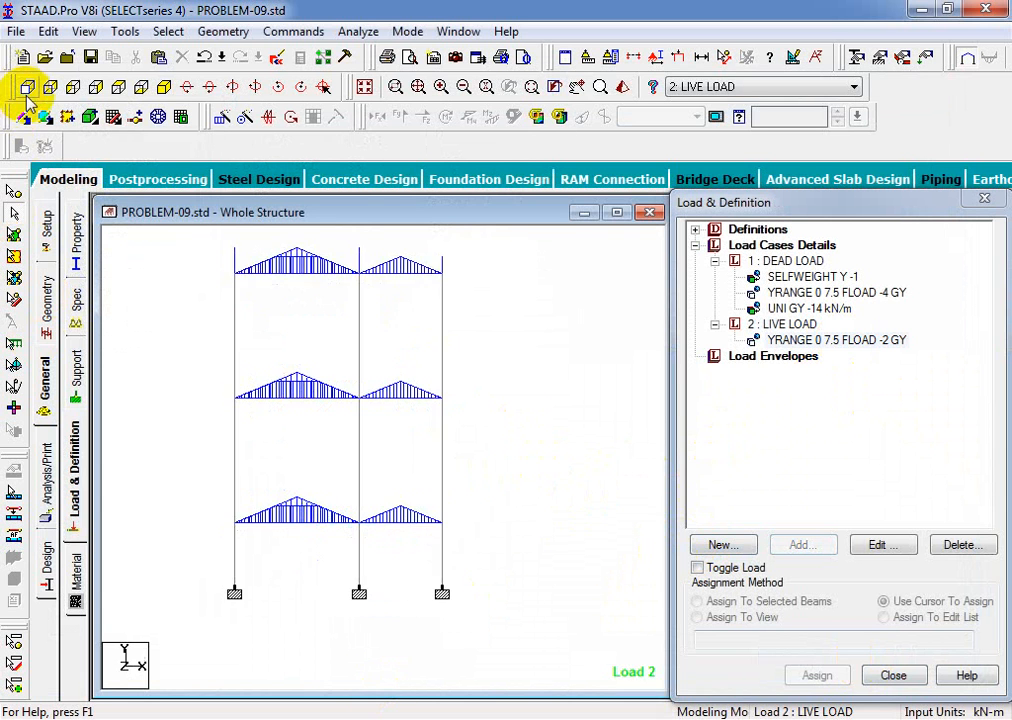
left_click(808, 341)
left_click(798, 308)
left_click(835, 340)
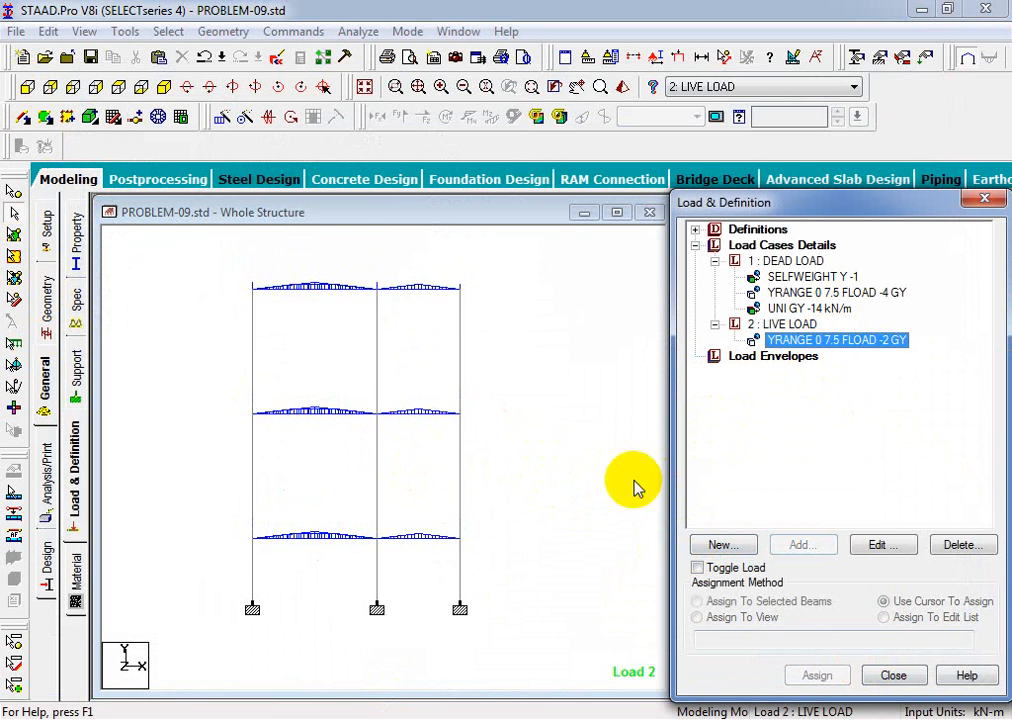
left_click(845, 340)
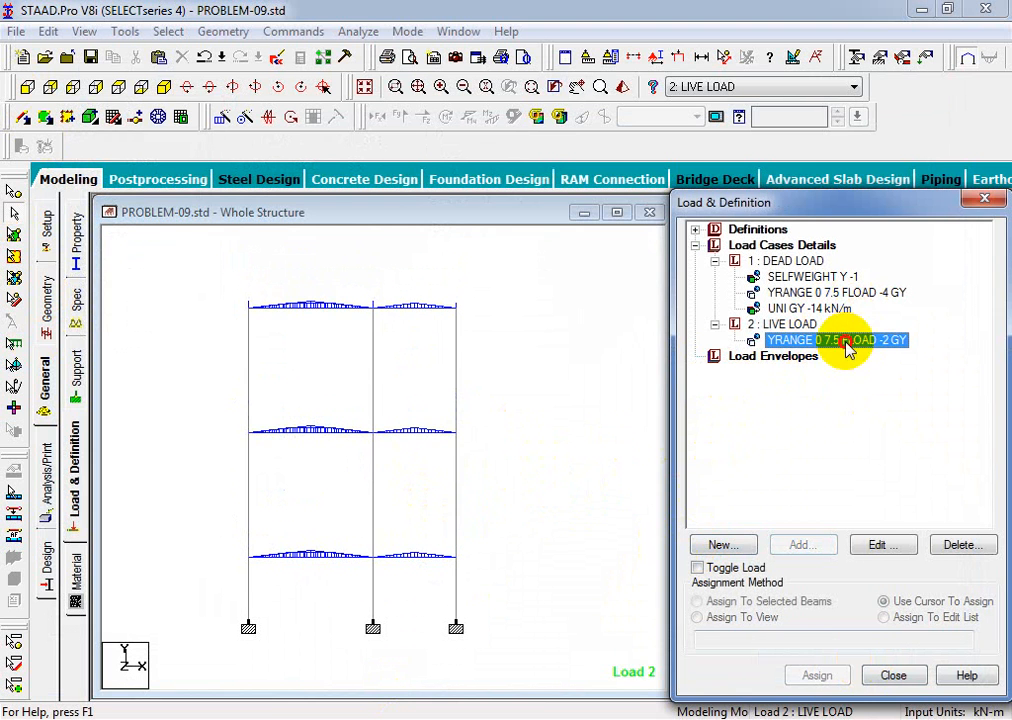
left_click(876, 545)
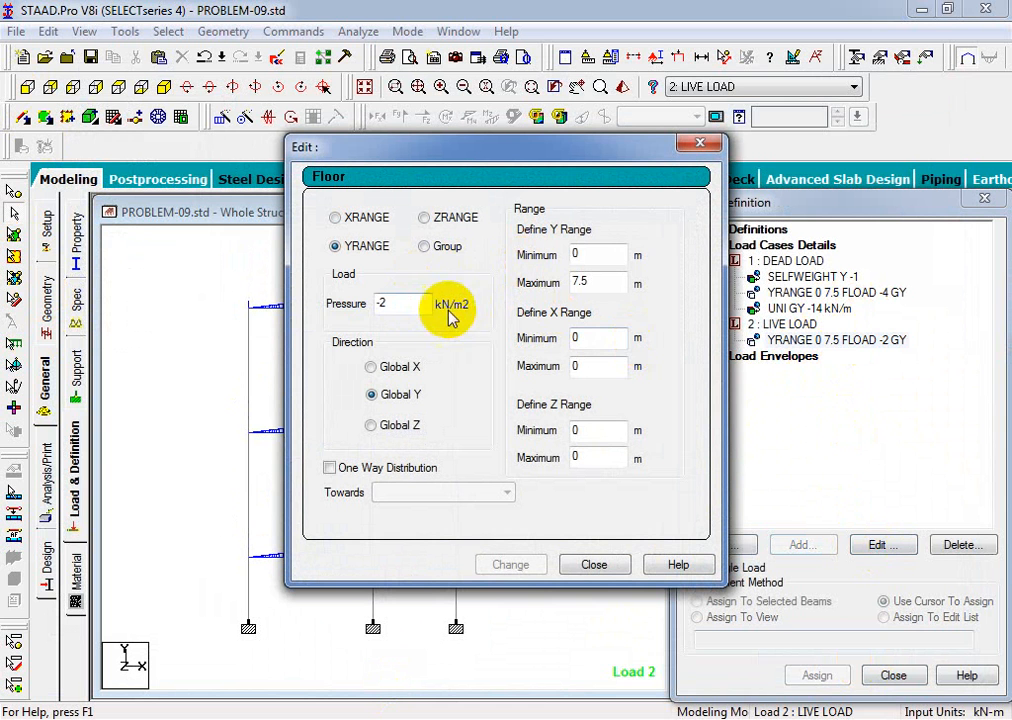
left_click(594, 565)
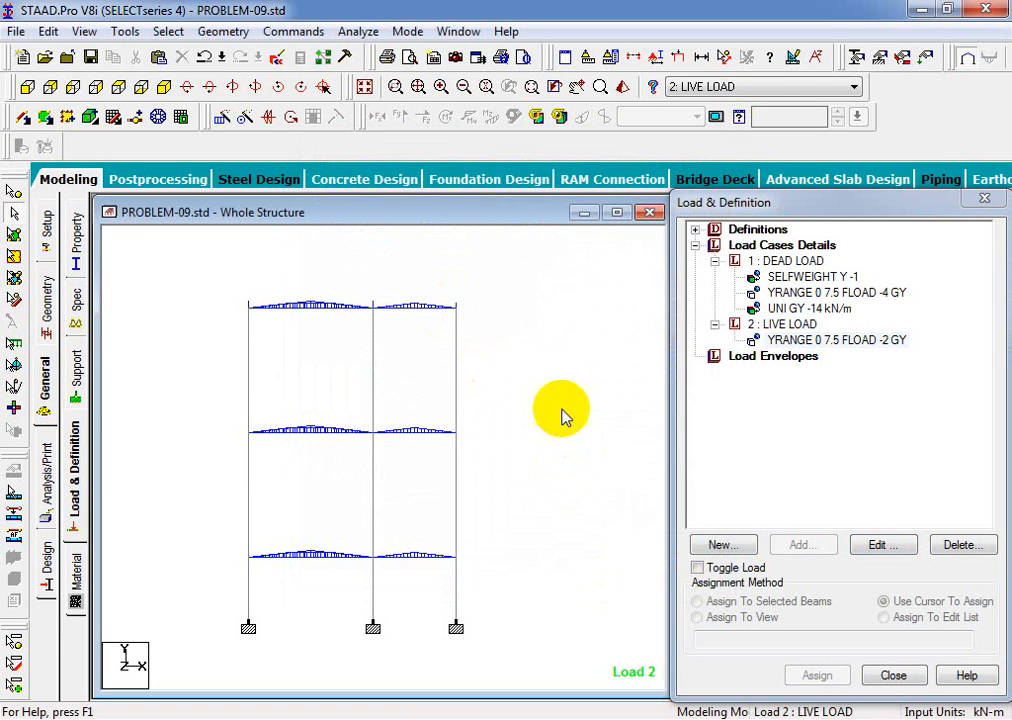
Compare the dead floor load, the uniform member load and the live floor load on the whole structure in isometric view.
left_click(367, 88)
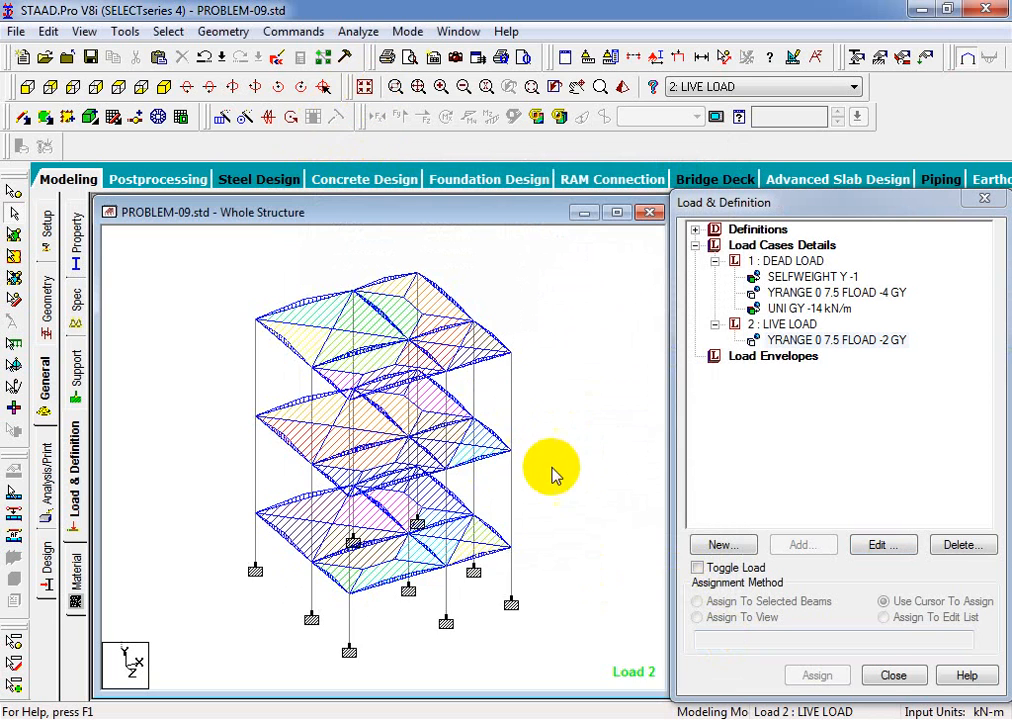
left_click(776, 293)
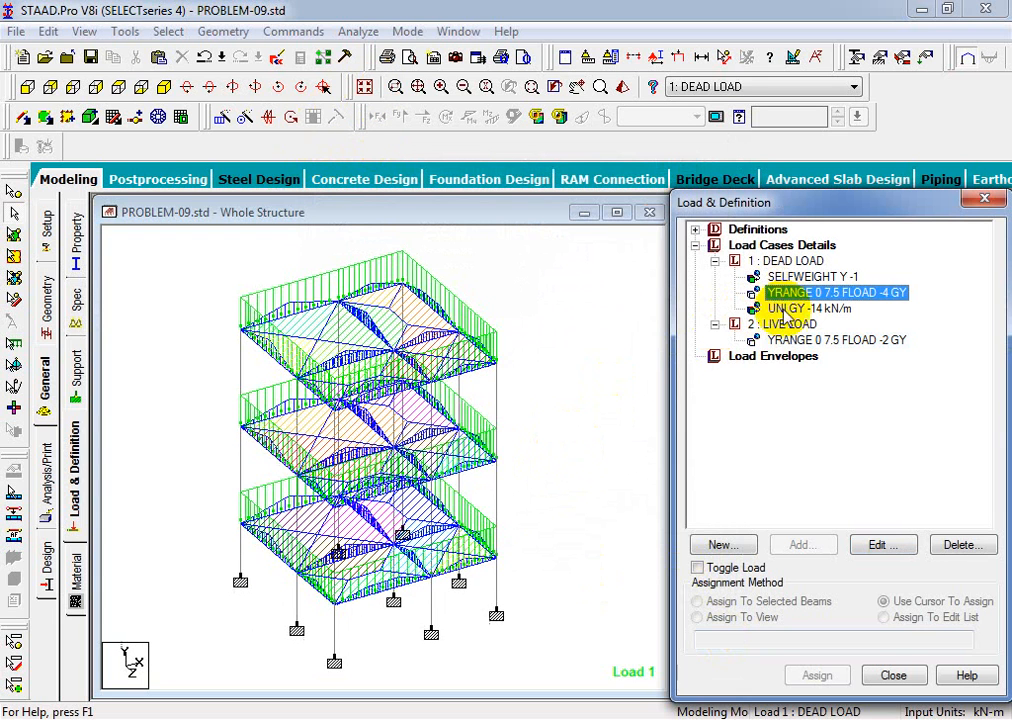
left_click(786, 309)
left_click(790, 341)
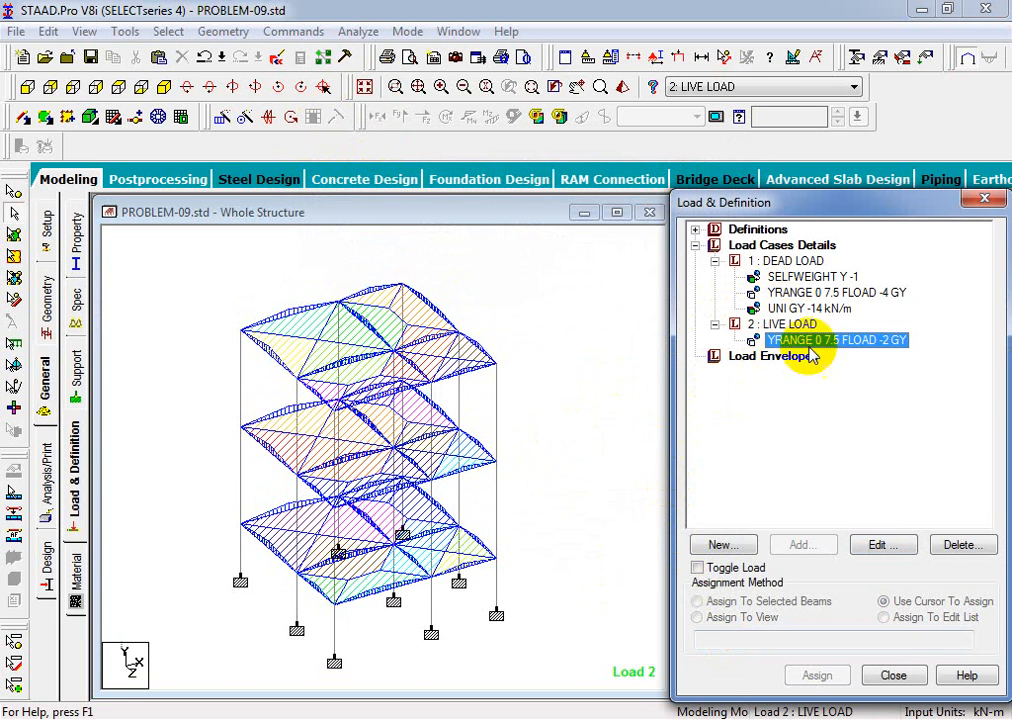
left_click(790, 309)
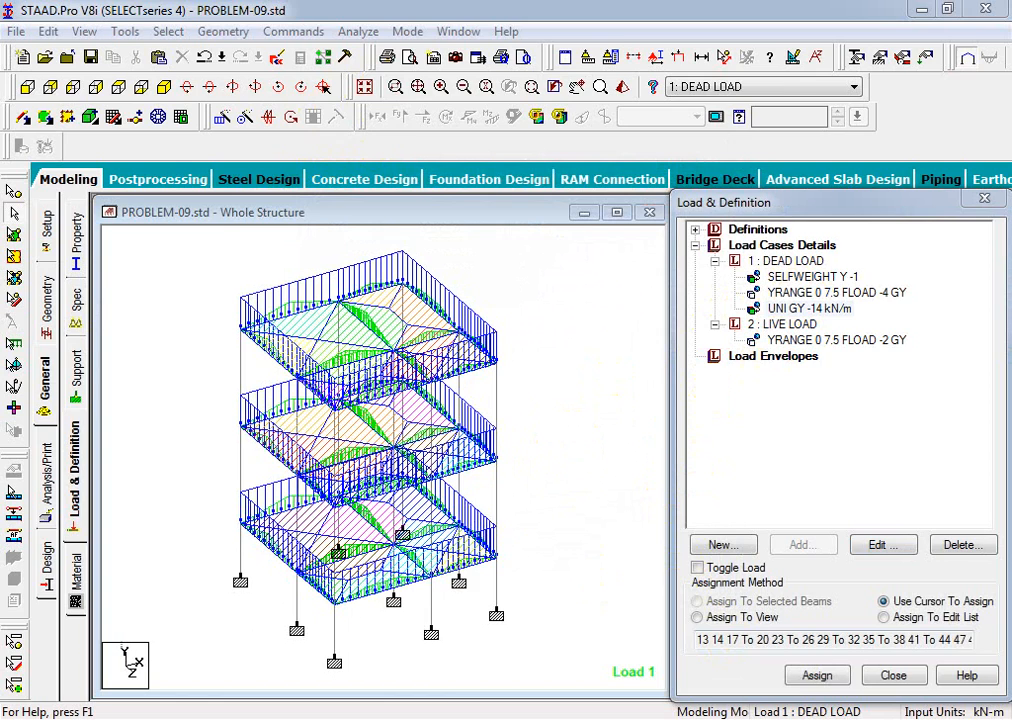
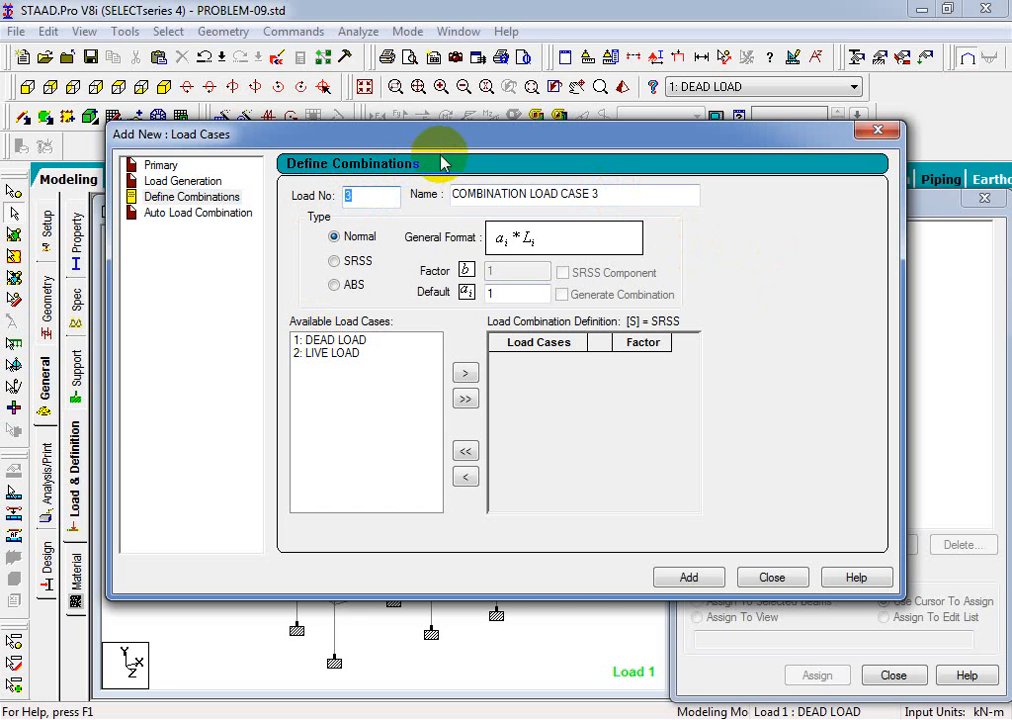
Add load combination 101 named DL+LL of type Normal, combining the dead and live load cases with a factor of 1 each.
left_click_drag(455, 142, 192, 255)
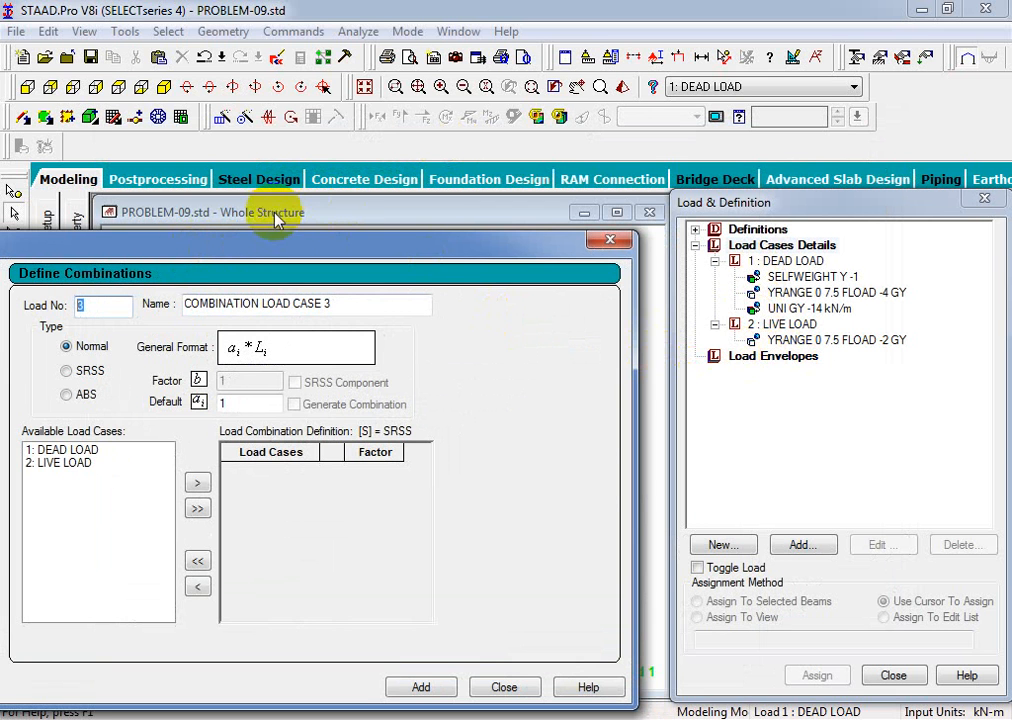
left_click(228, 248)
left_click_drag(228, 243, 430, 213)
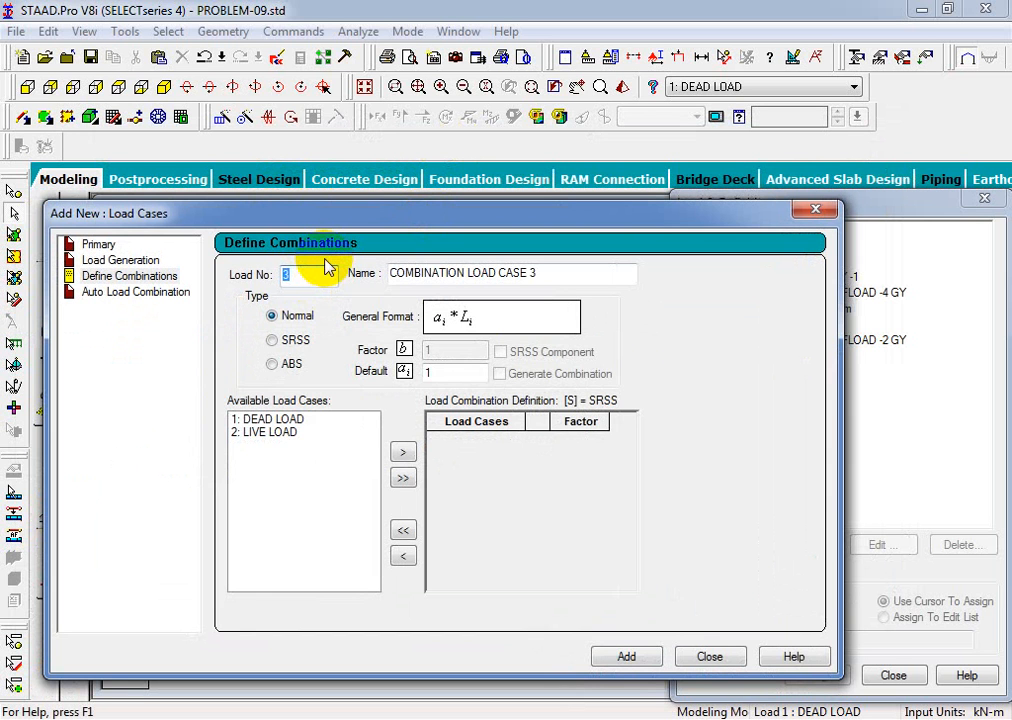
type("101")
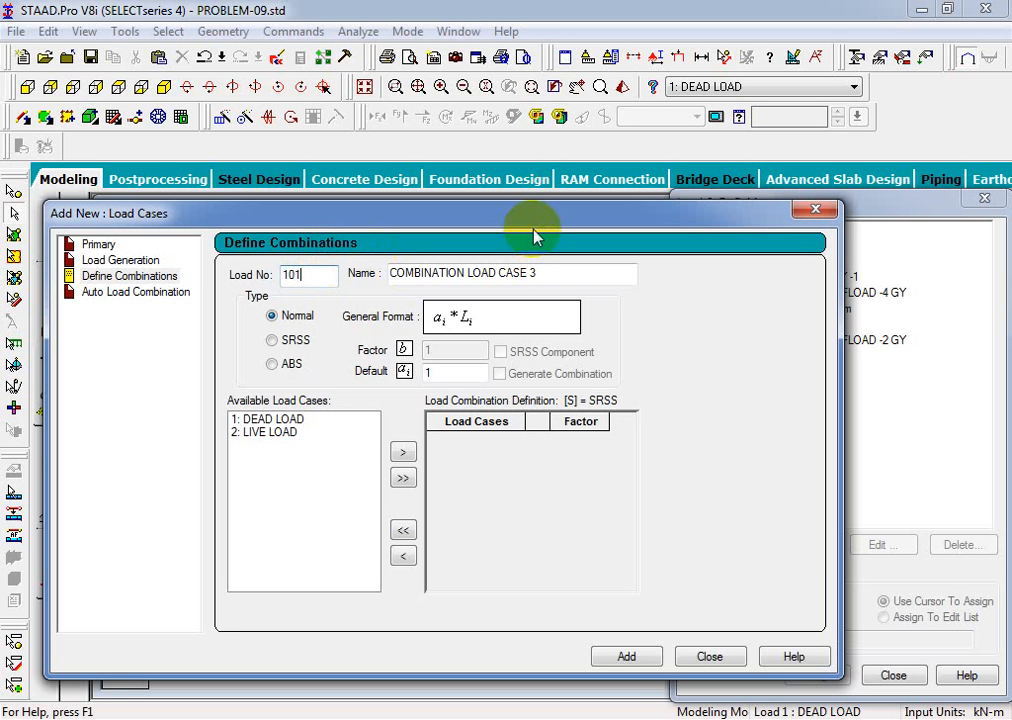
left_click_drag(533, 223, 314, 325)
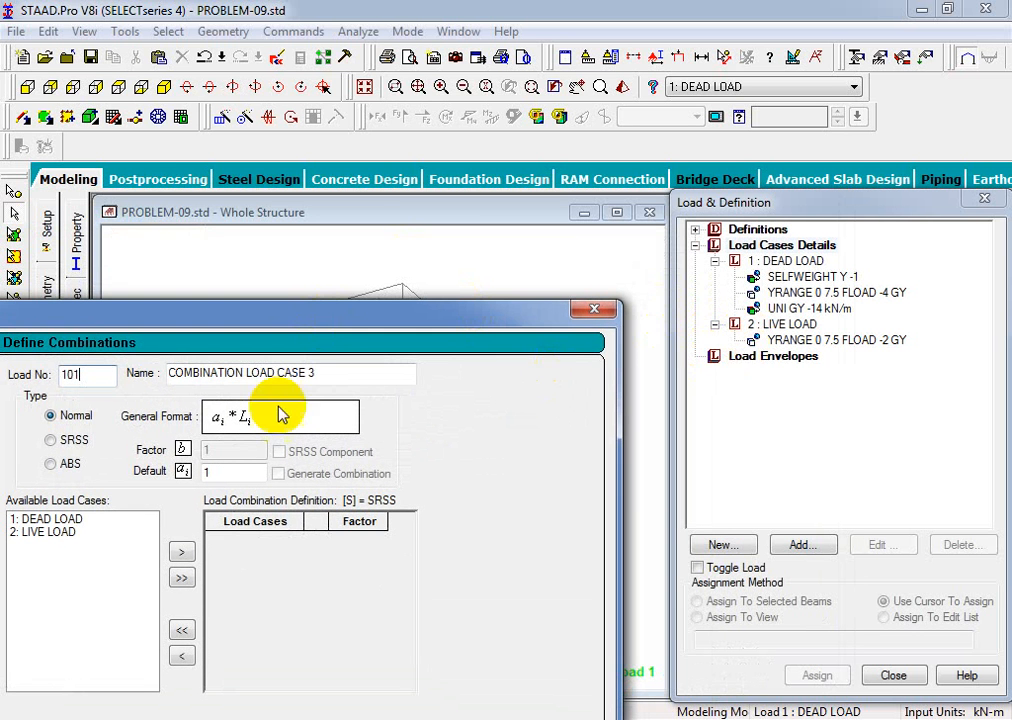
left_click_drag(235, 354, 524, 289)
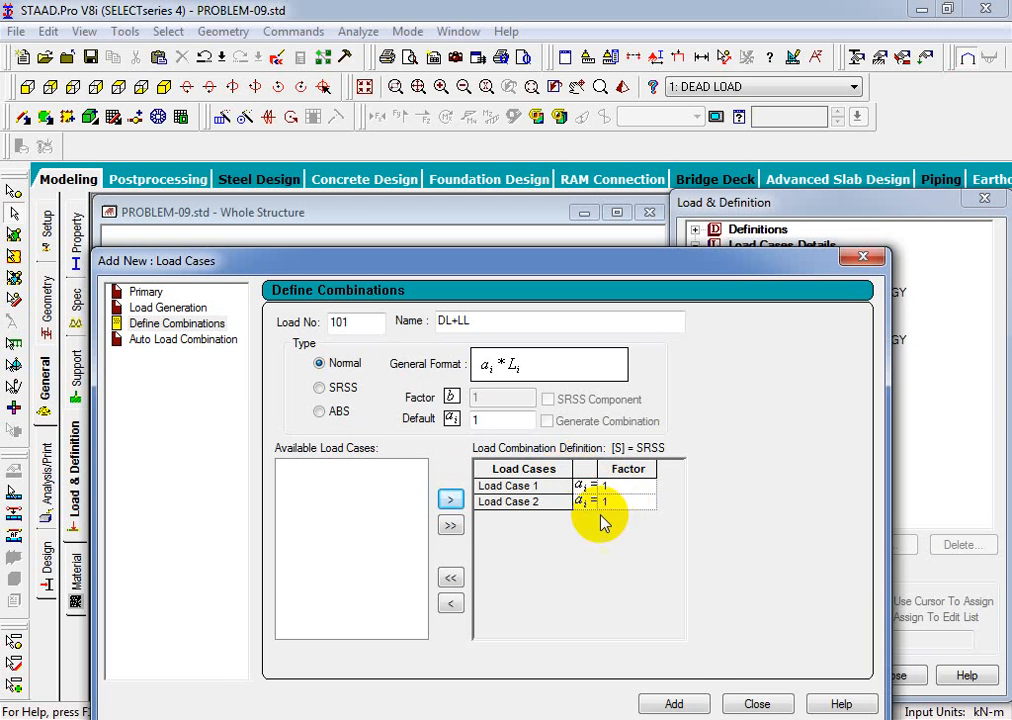
left_click(684, 706)
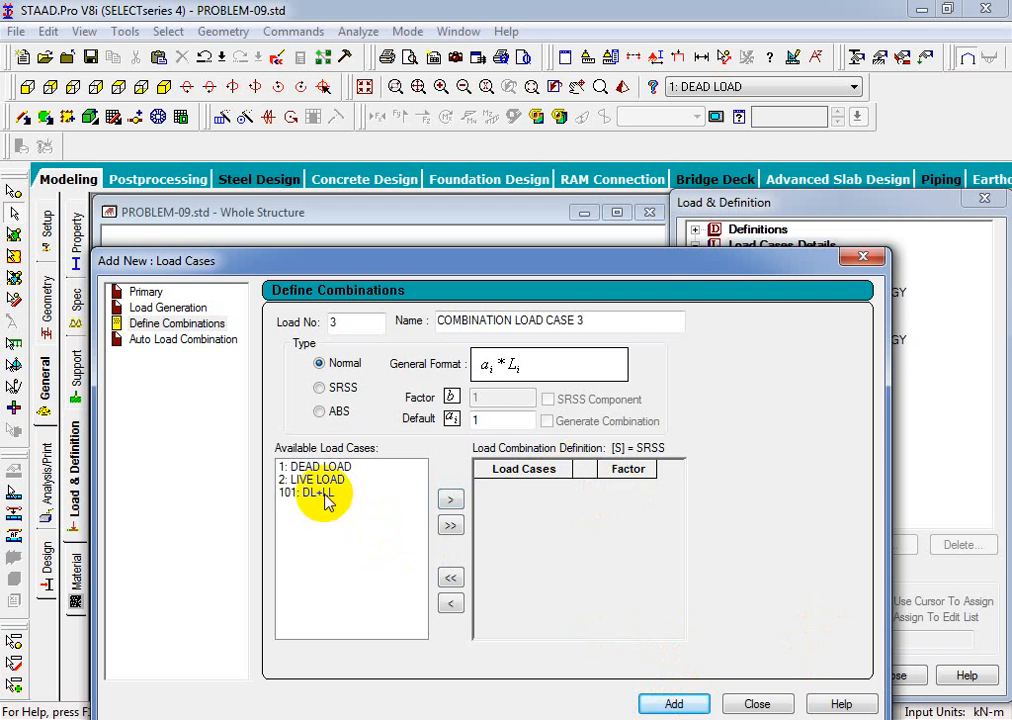
Number a second combination 102 with the name 1.4DL+1.7LL and save the modified structure.
left_click_drag(658, 263, 492, 238)
left_click_drag(401, 235, 622, 184)
double_click(407, 245)
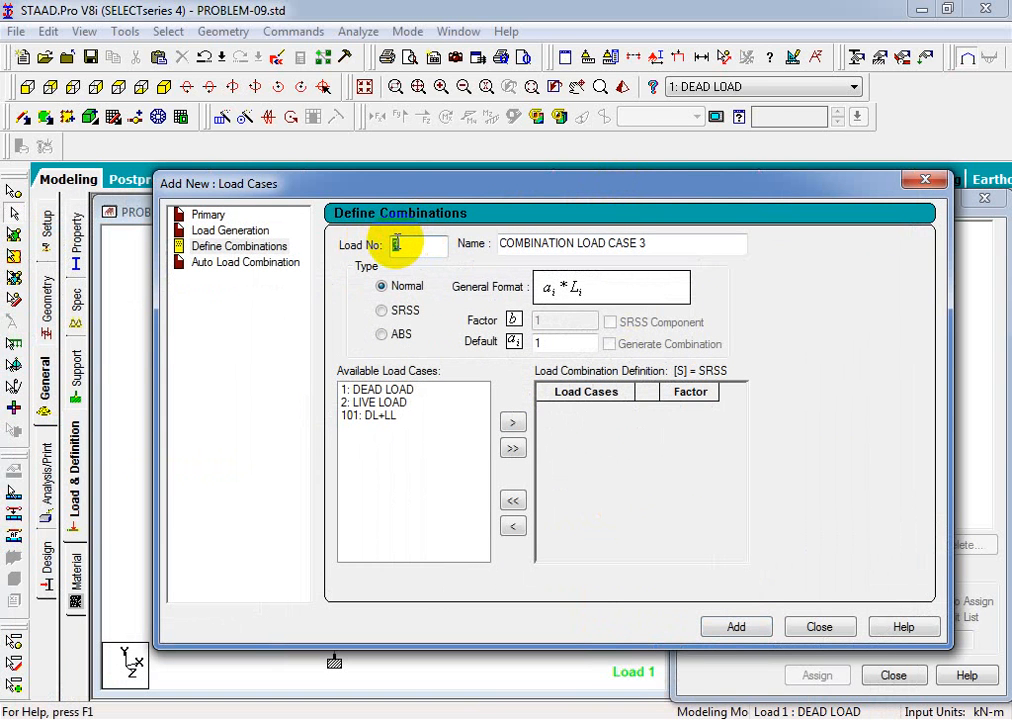
type("102")
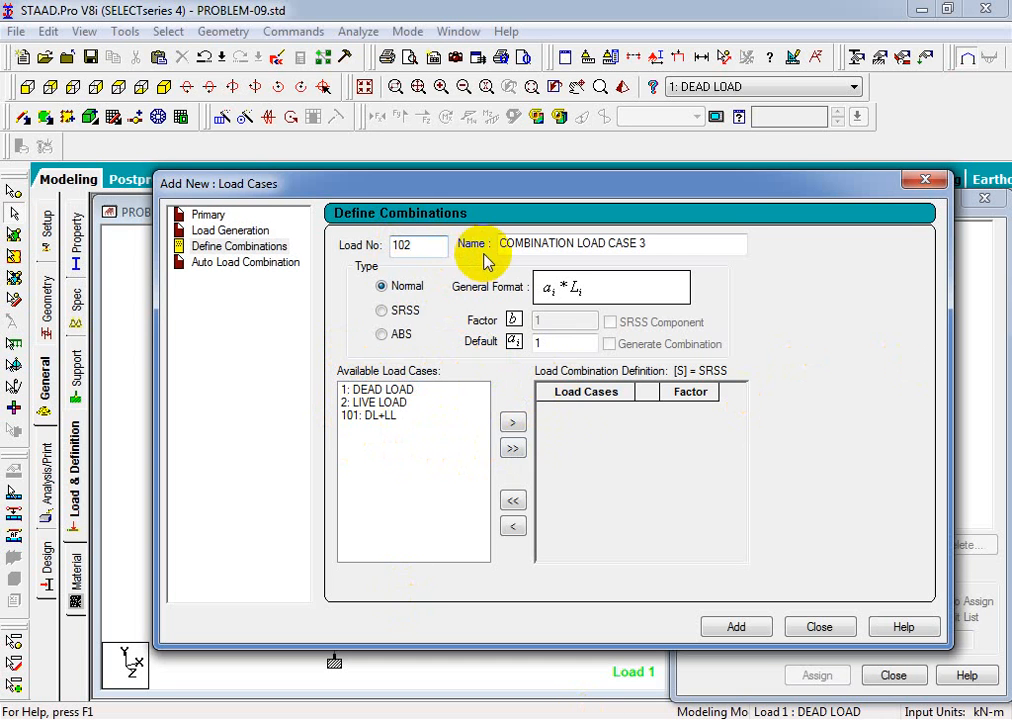
key("Tab")
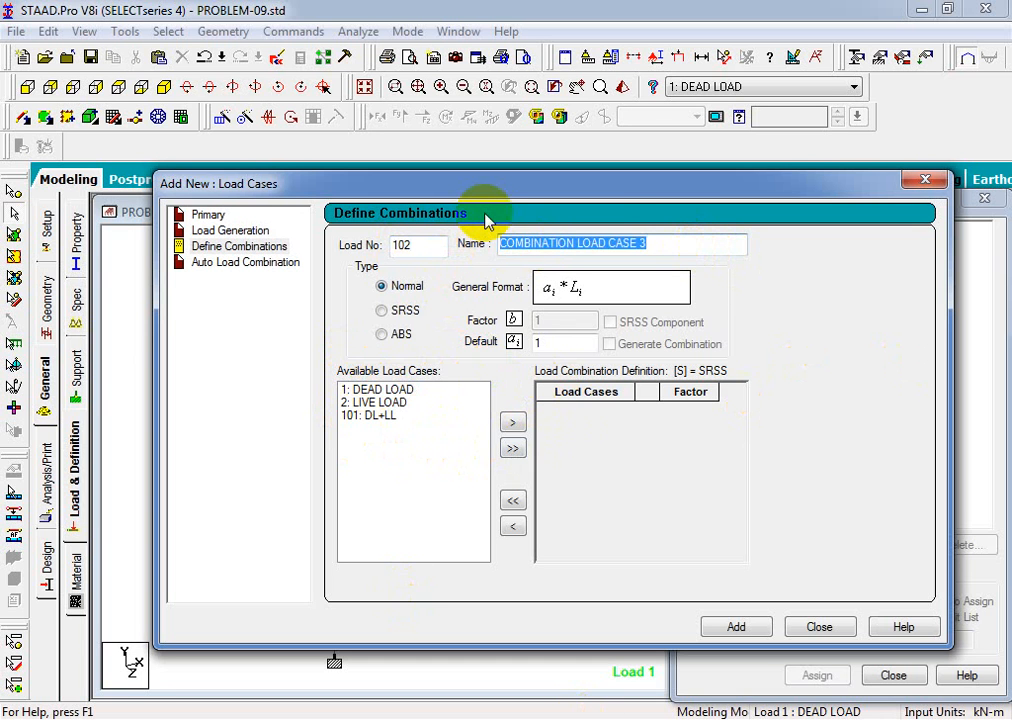
type("1.4DL")
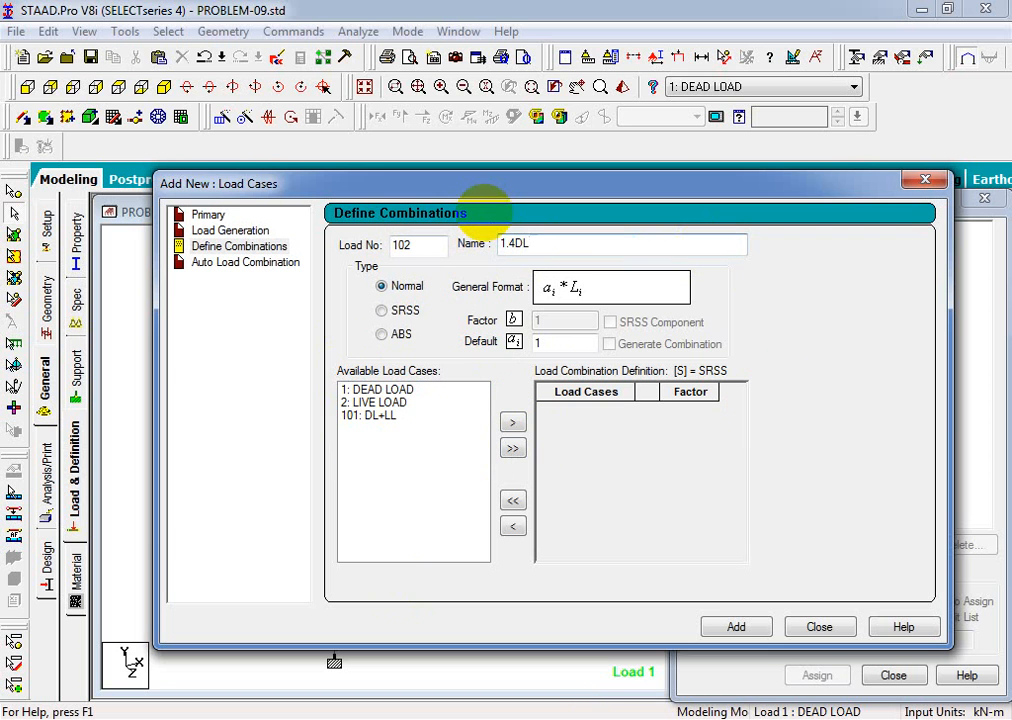
type("+1.7LL")
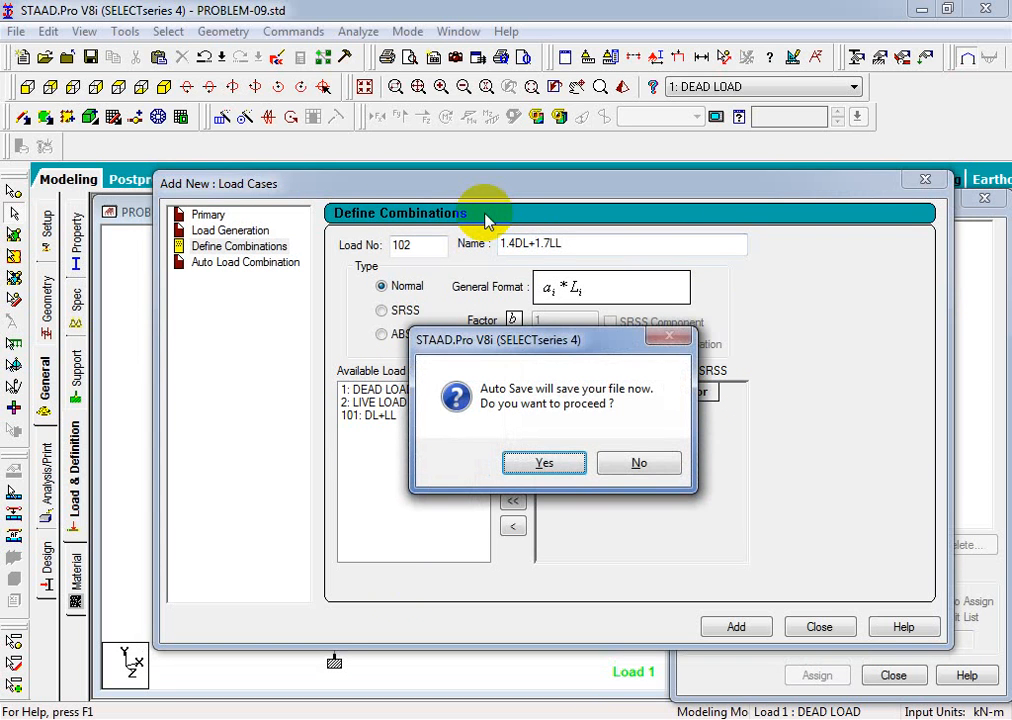
left_click(543, 462)
left_click(388, 398)
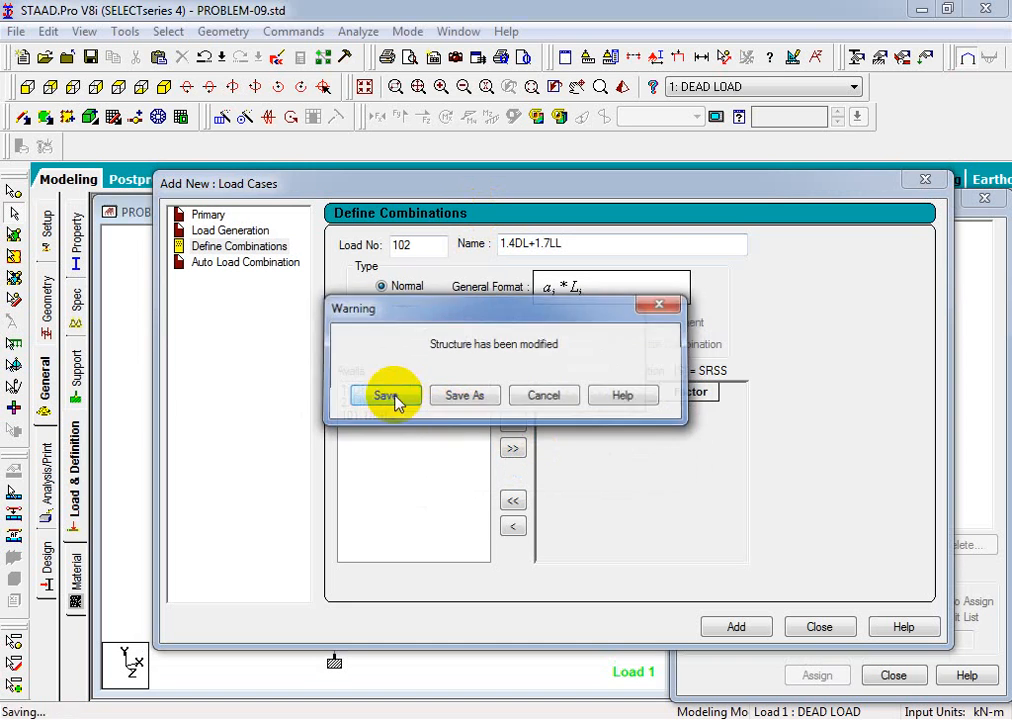
left_click(575, 248)
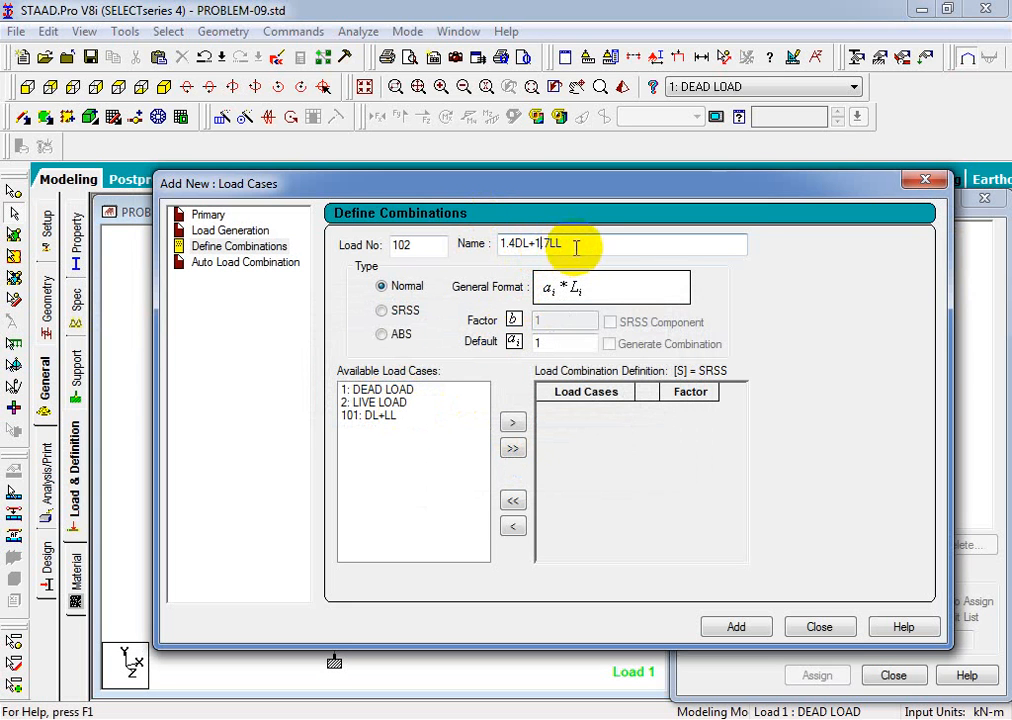
Include the dead load with factor 1.4 and the live load with factor 1.7 in combination 102.
left_click(400, 392)
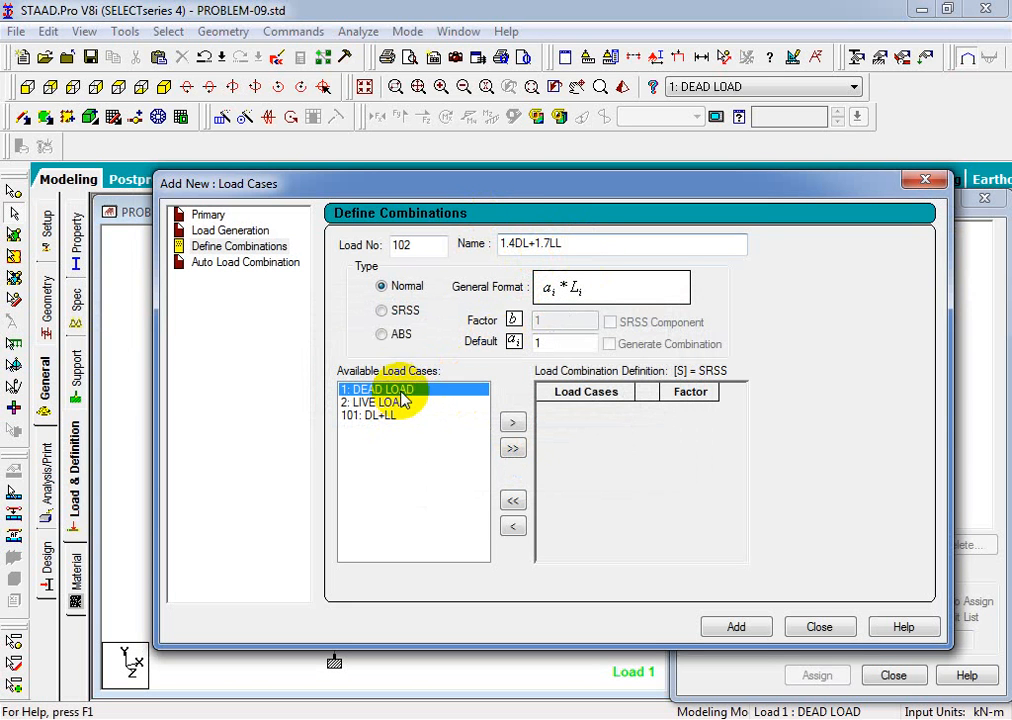
left_click(512, 422)
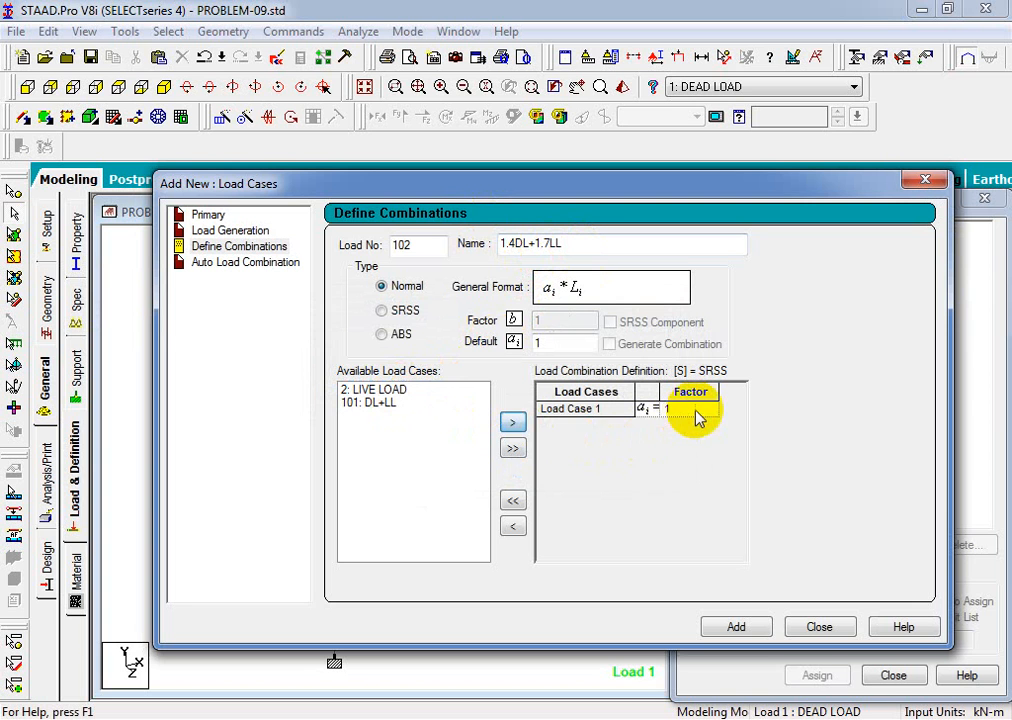
left_click(693, 414)
type(".4")
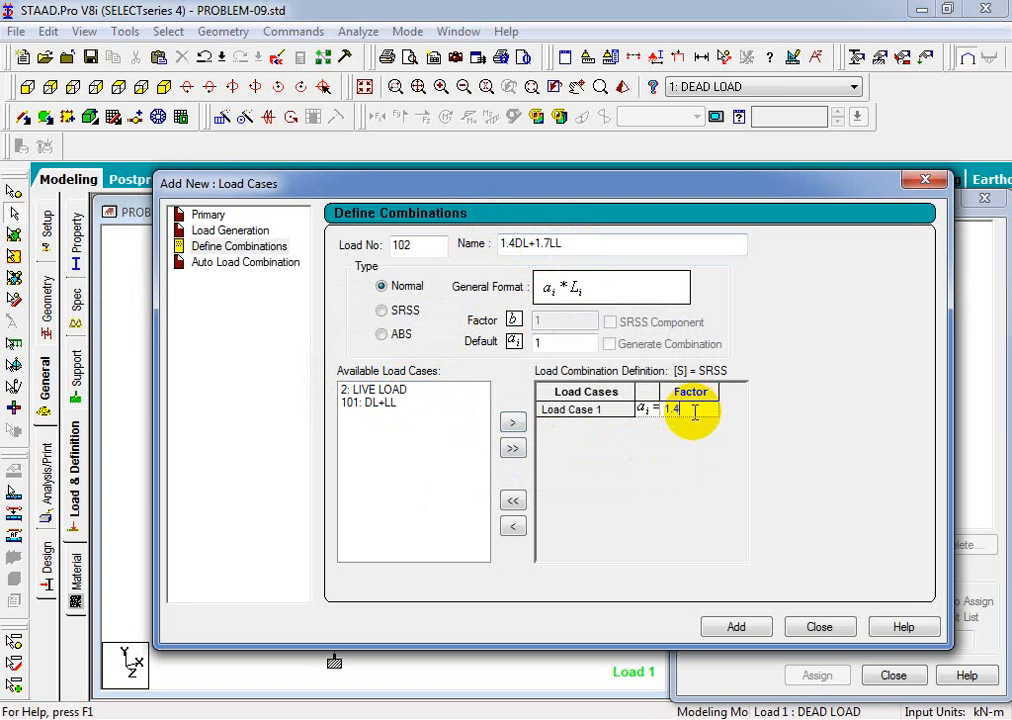
left_click(440, 389)
left_click(513, 422)
left_click(707, 424)
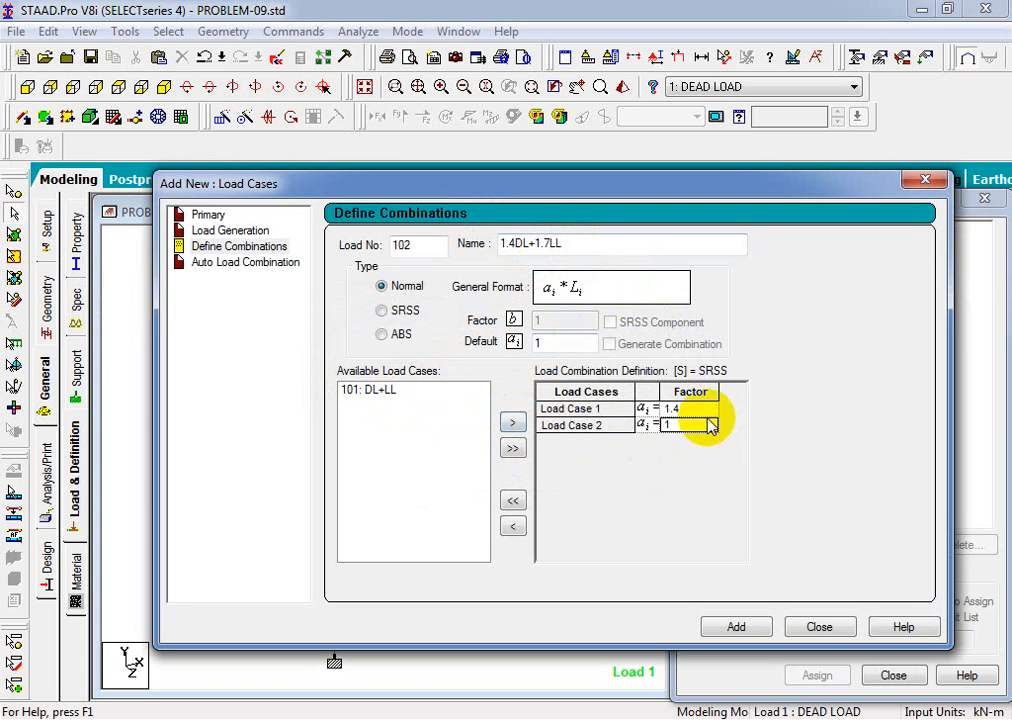
type(".7")
left_click(715, 409)
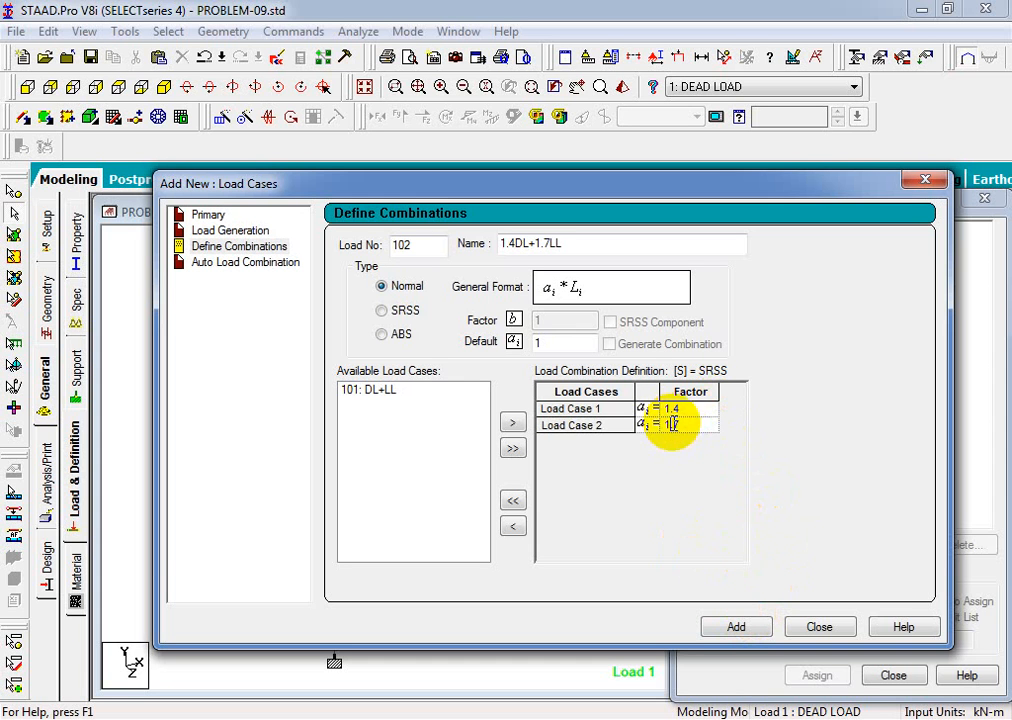
Check the load case factors of combination 102, add the combination and finish defining load cases.
left_click(712, 486)
left_click(582, 412)
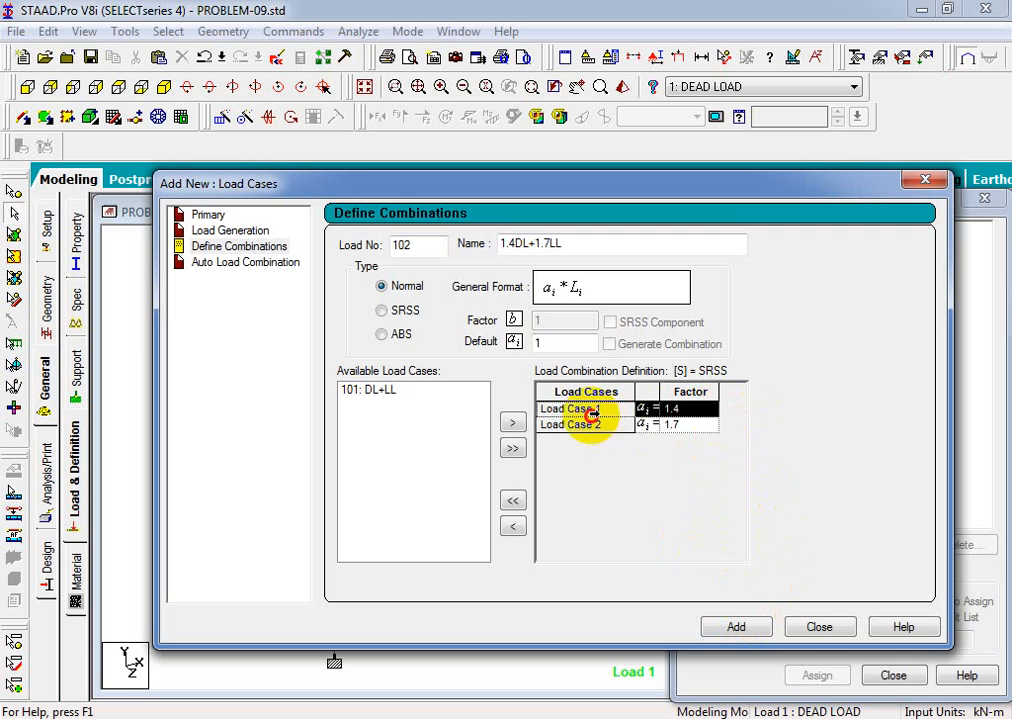
left_click(604, 425)
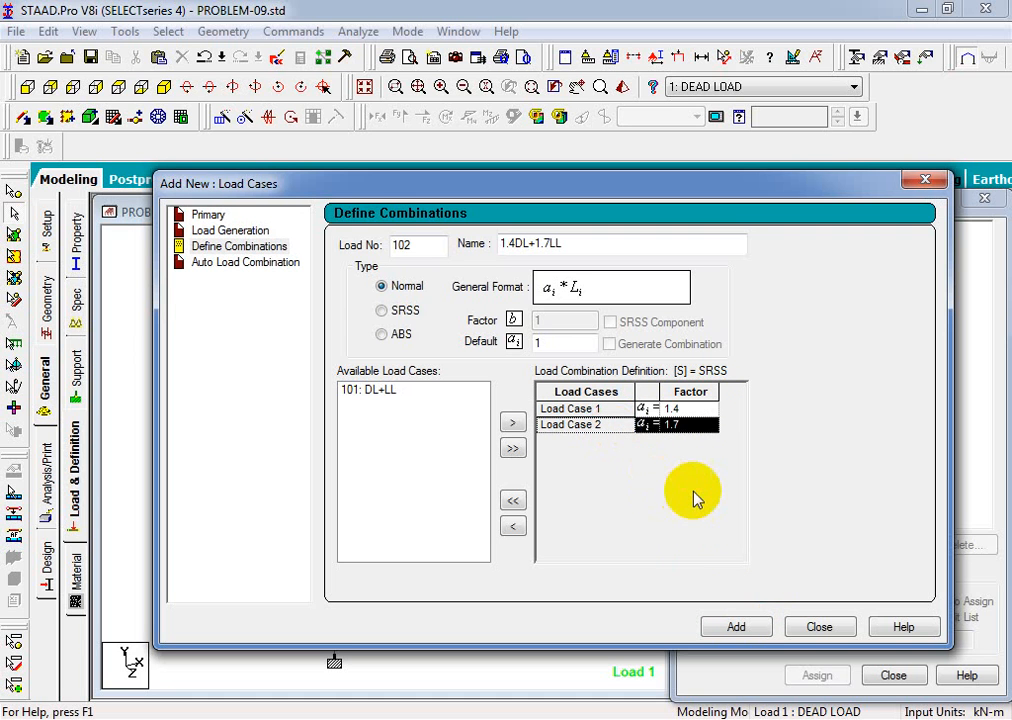
left_click(712, 424)
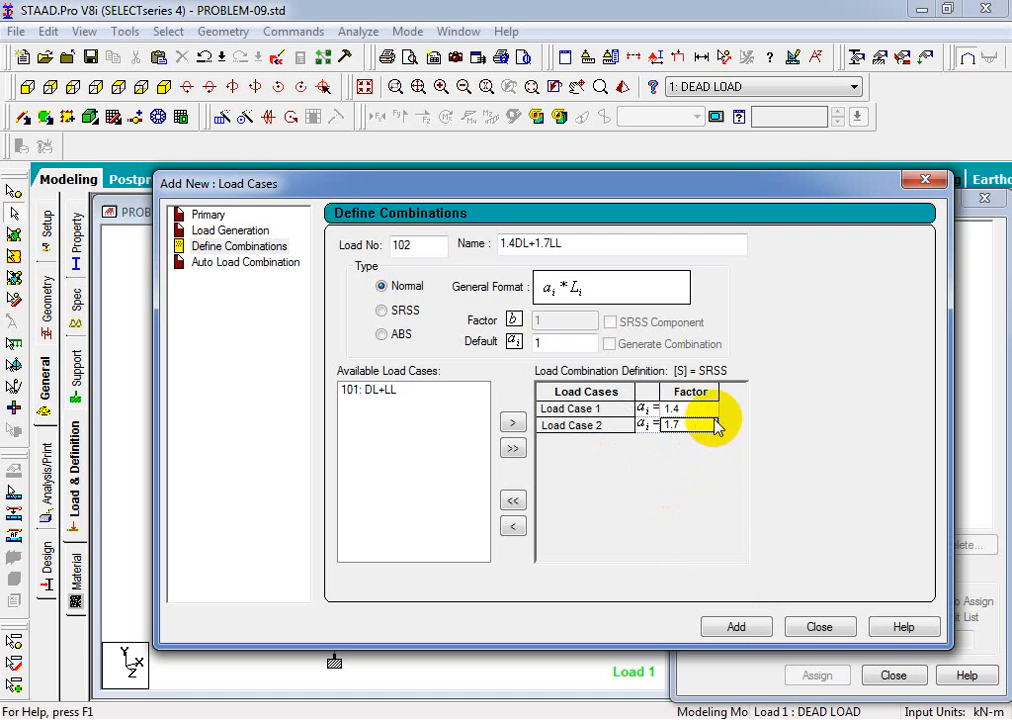
left_click(719, 410)
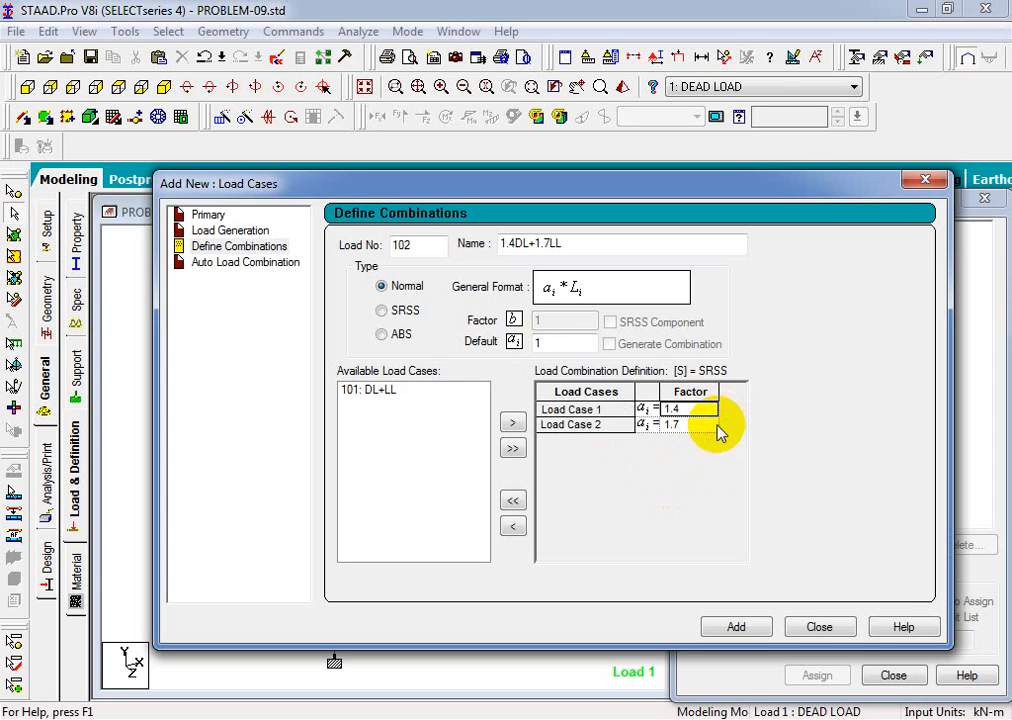
left_click(672, 424)
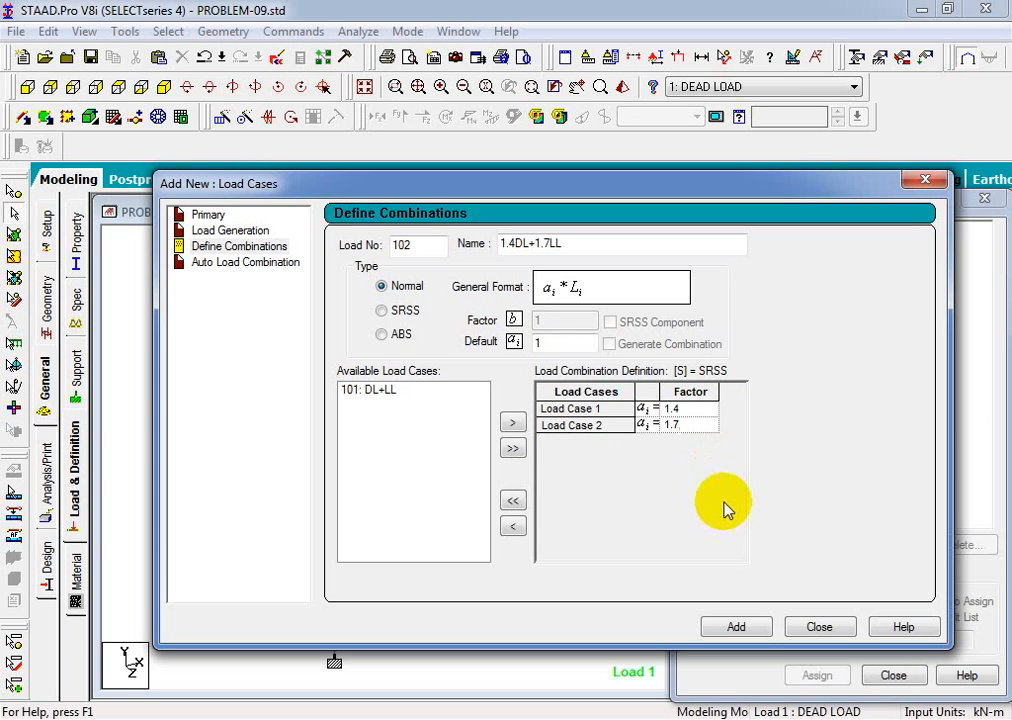
left_click(632, 426)
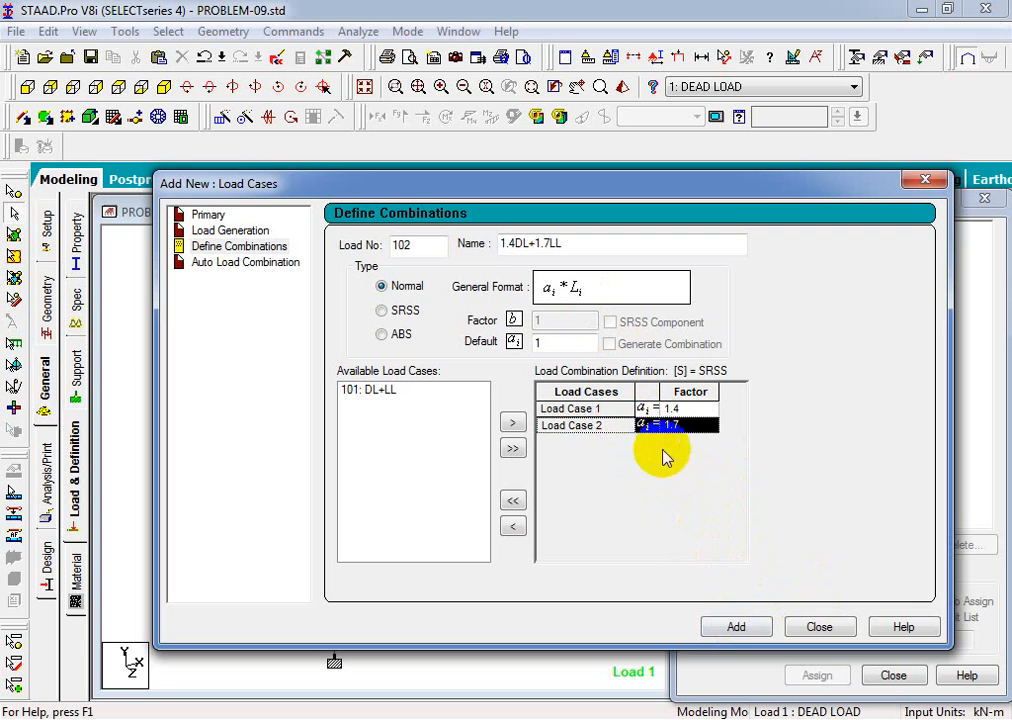
left_click(737, 627)
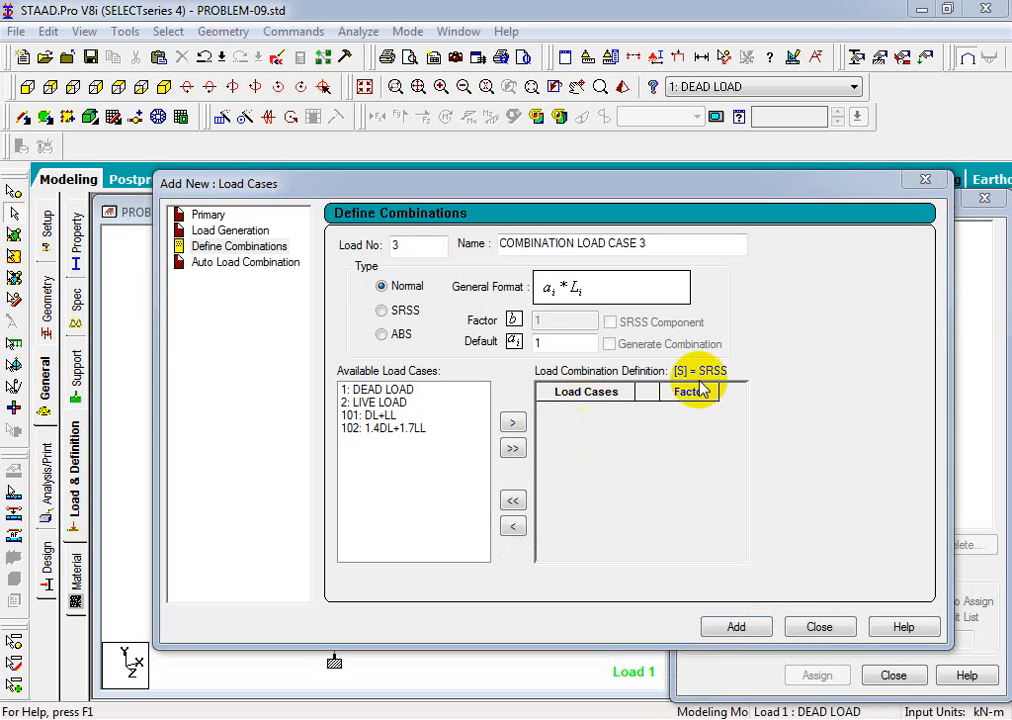
left_click(925, 180)
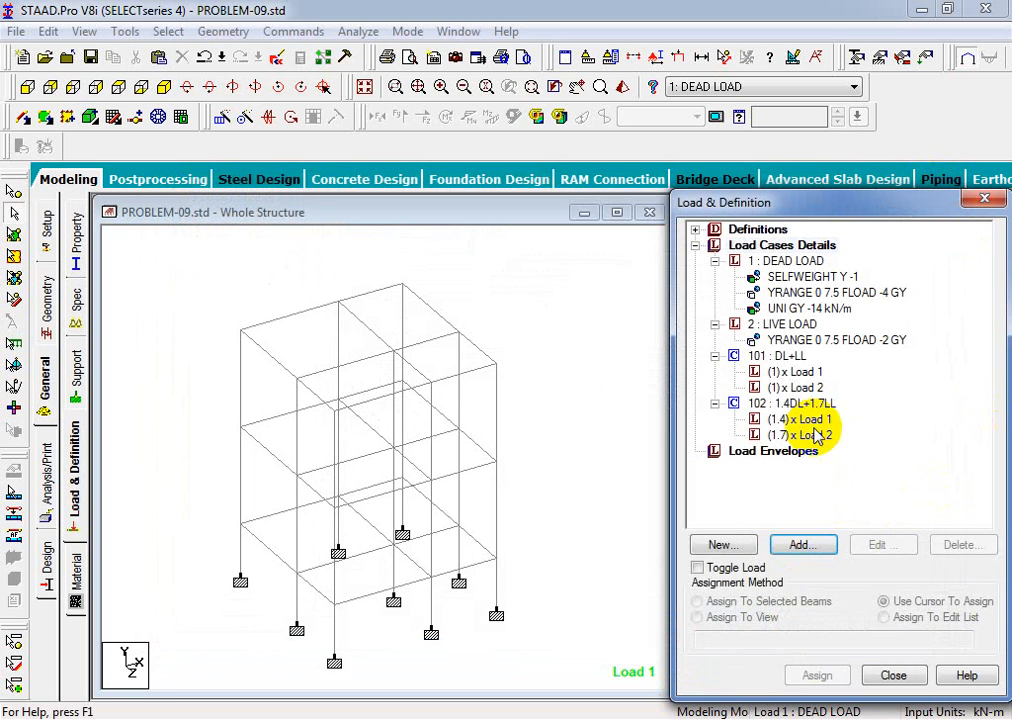
Examine the component loads of combinations DL+LL and 1.4DL+1.7LL on the whole structure.
left_click(818, 388)
left_click(814, 388)
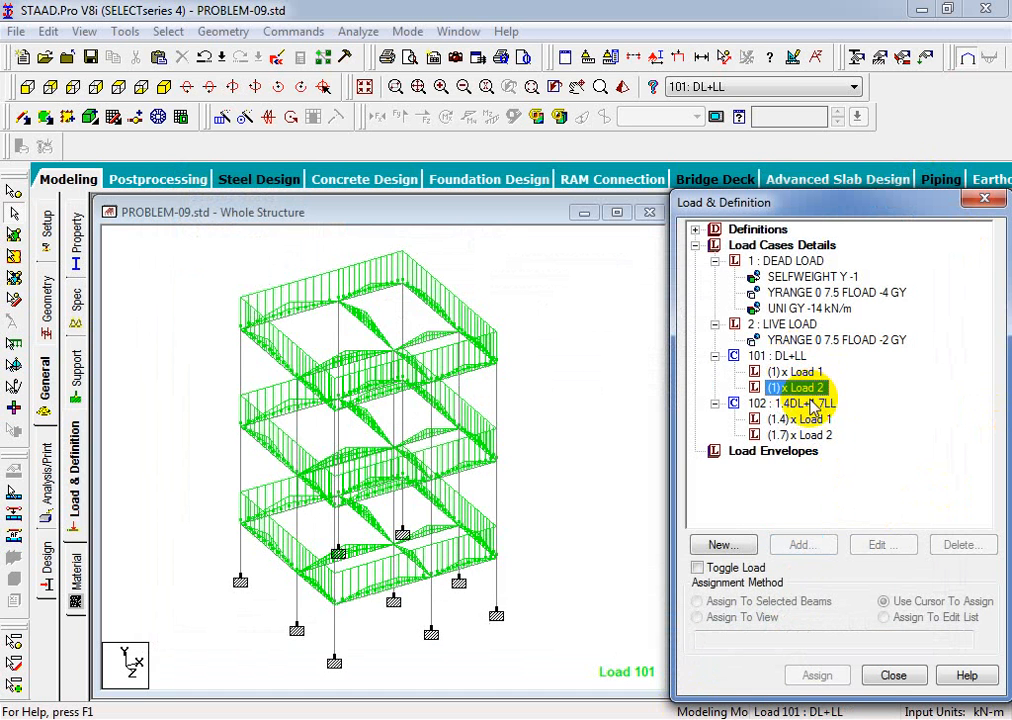
left_click(798, 419)
left_click(786, 403)
left_click(785, 374)
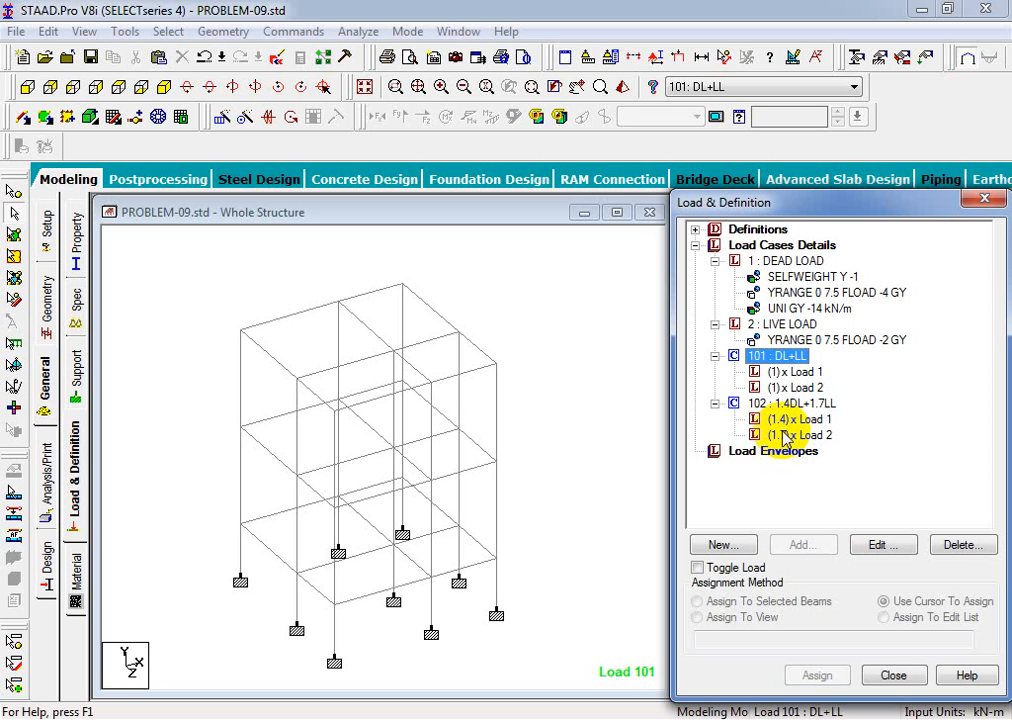
middle_click_drag(542, 578, 551, 561)
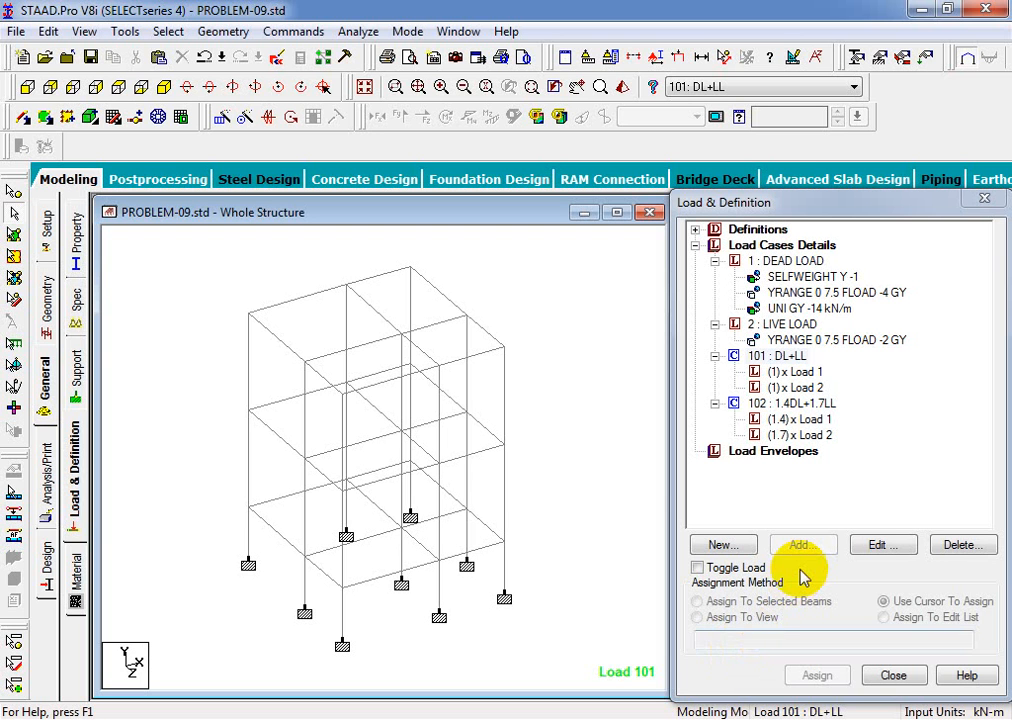
Compare the dead load items and the live load case with the DL+LL combination on the structure.
left_click(790, 358)
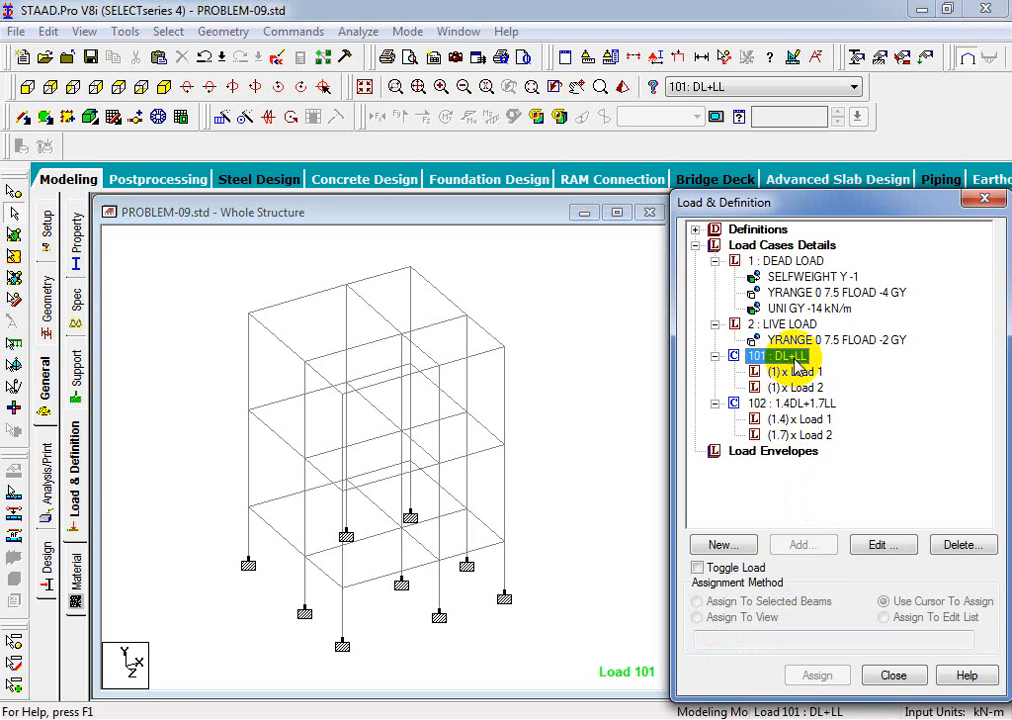
left_click(792, 261)
left_click(785, 324)
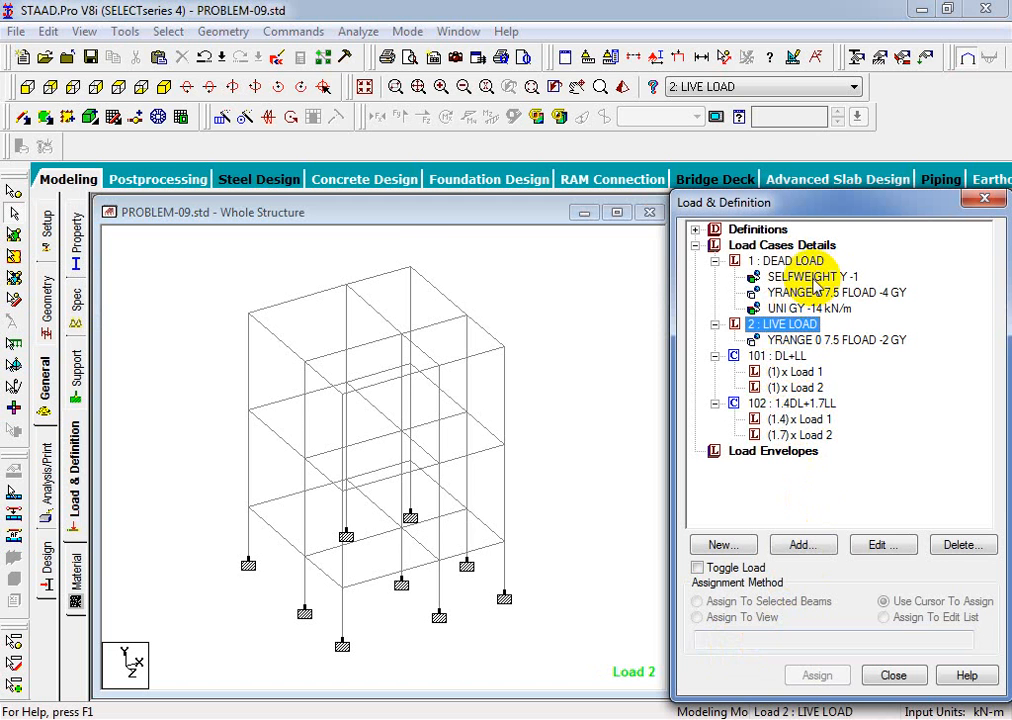
left_click(805, 277)
left_click(806, 293)
left_click(806, 309)
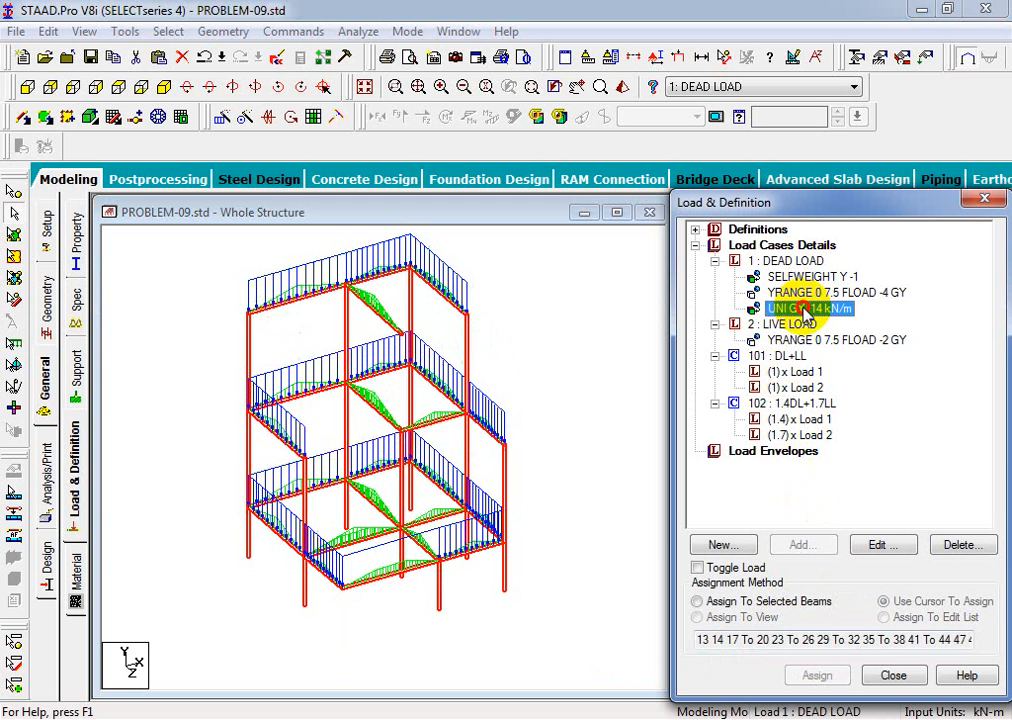
left_click(795, 372)
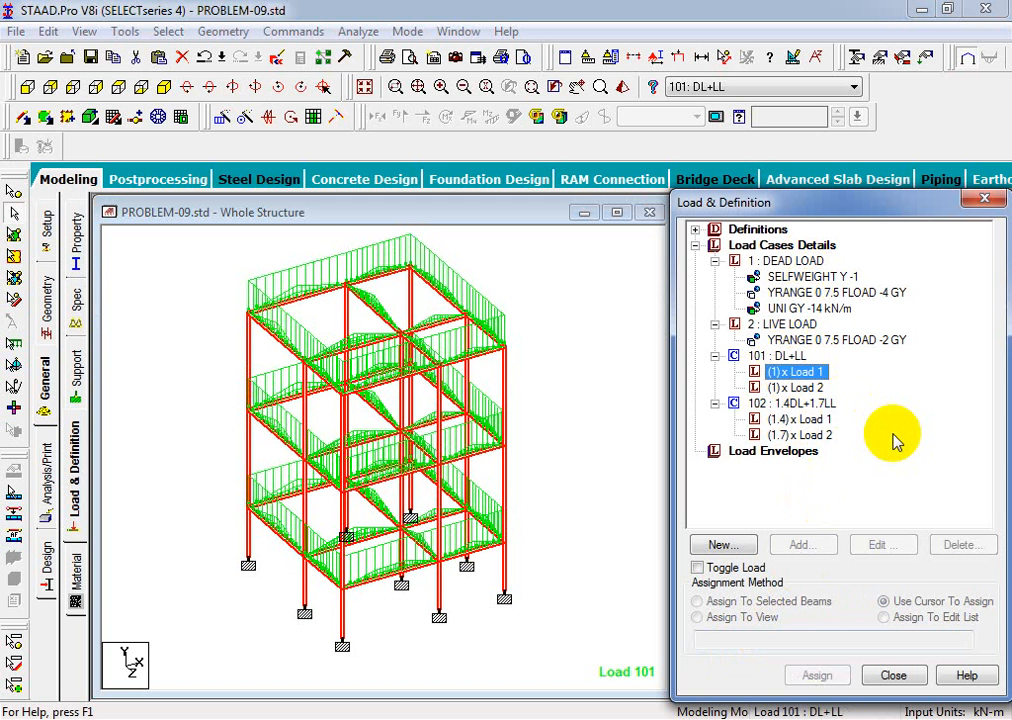
Open the definition of combination 101 DL+LL for editing and review its load cases and factors.
left_click(780, 356)
left_click(857, 546)
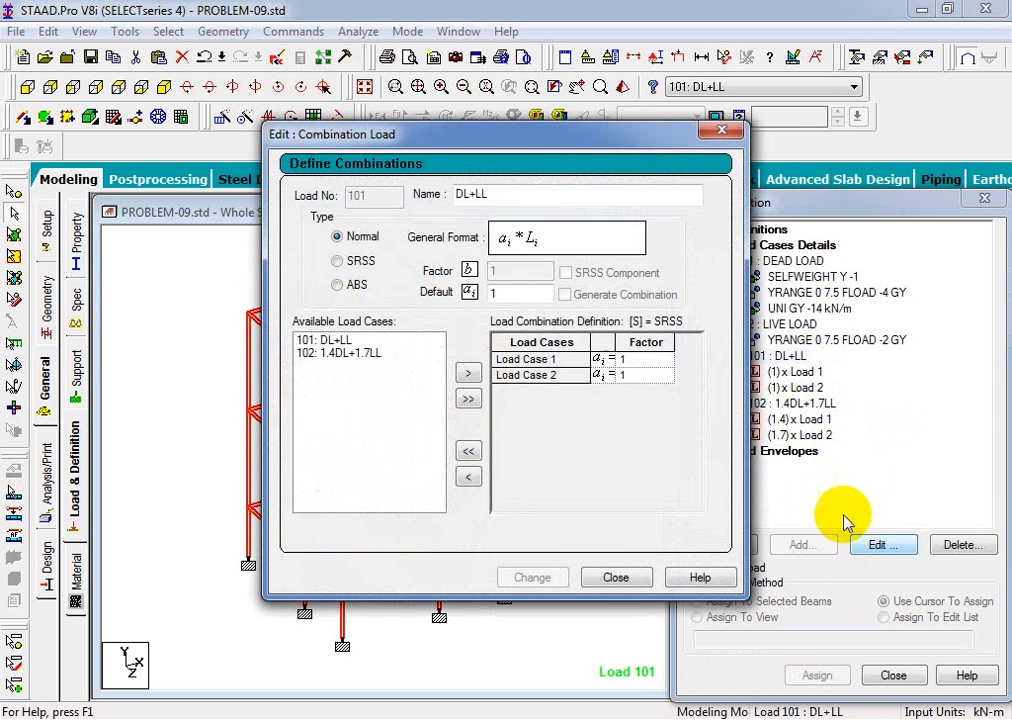
left_click_drag(540, 147, 324, 167)
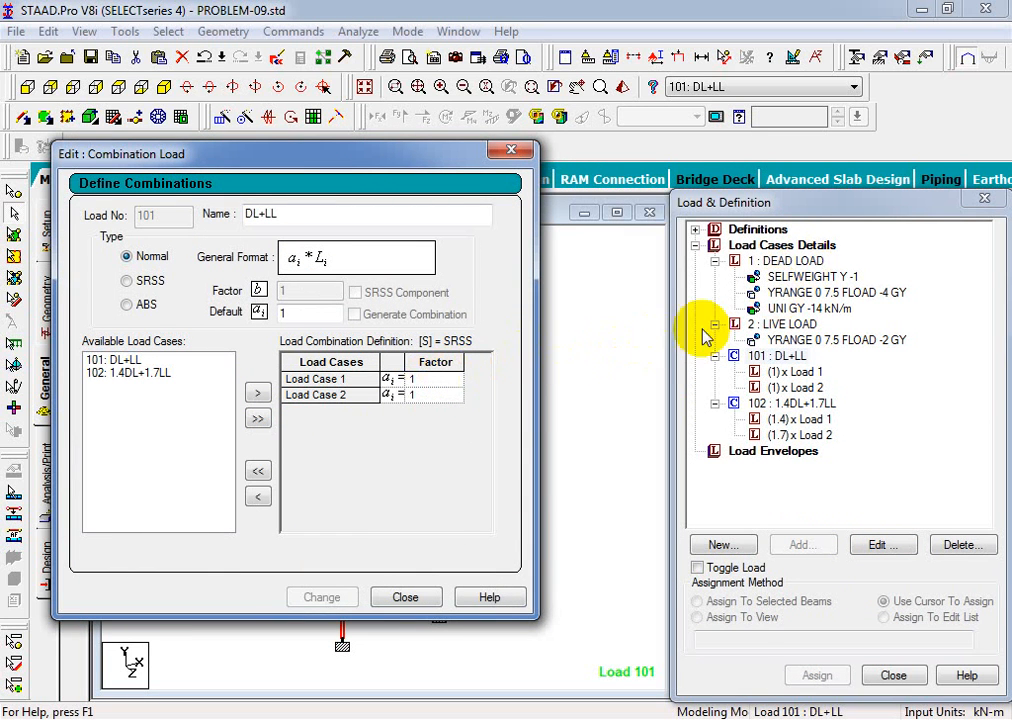
Collapse the dead and live load items and recheck the load case factors of combination 101 DL+LL in its definition.
left_click(714, 260)
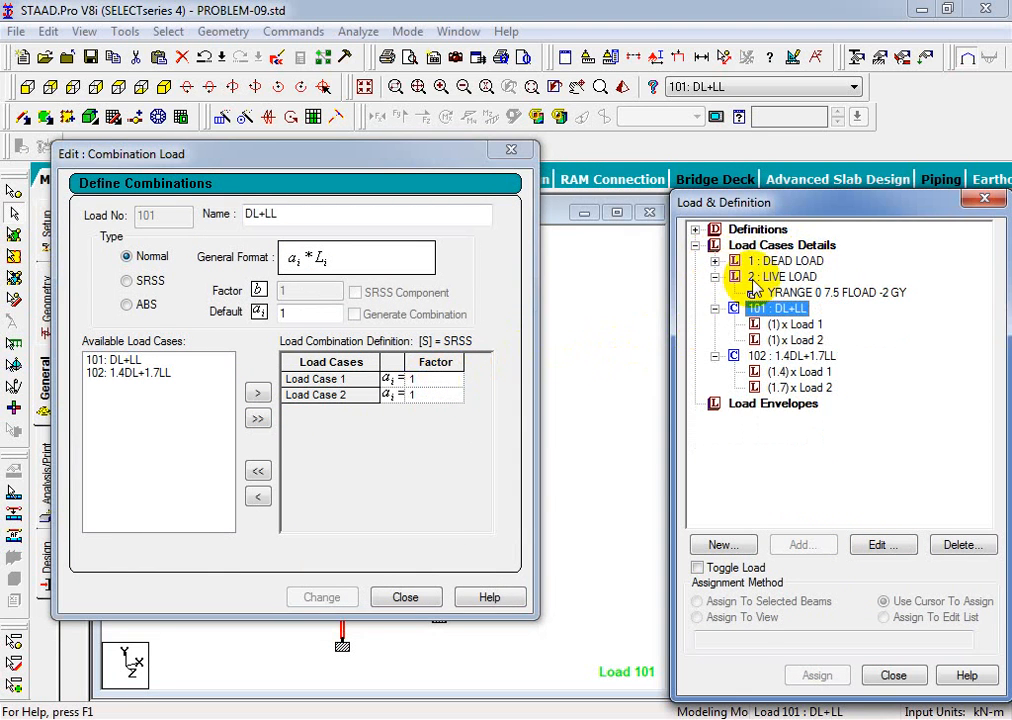
left_click(714, 276)
left_click(776, 262)
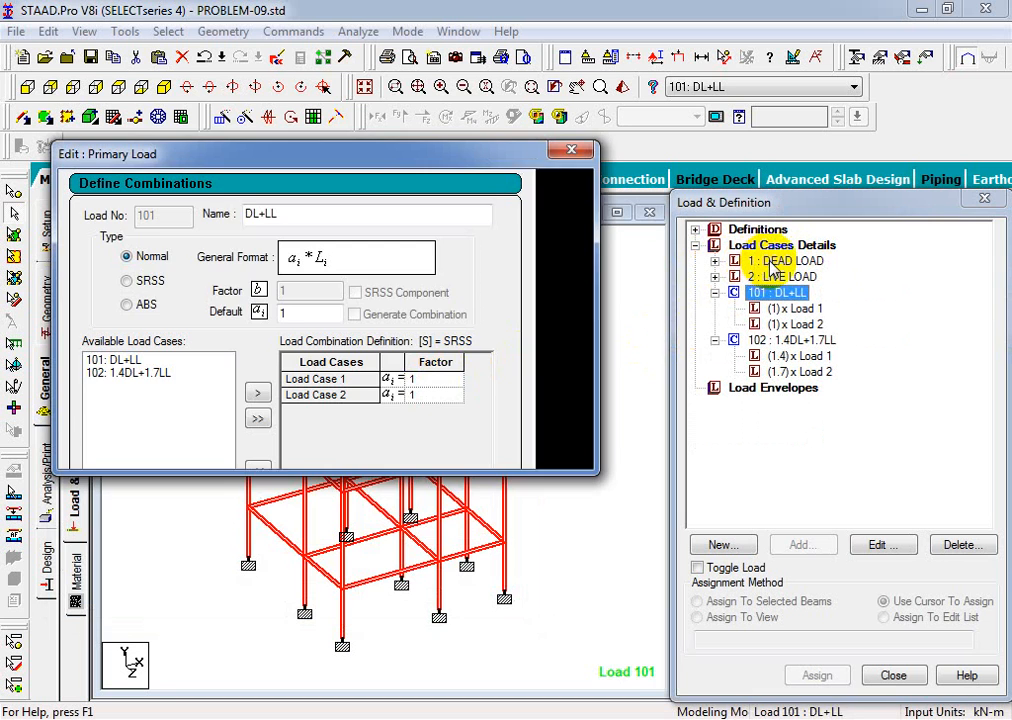
left_click(571, 149)
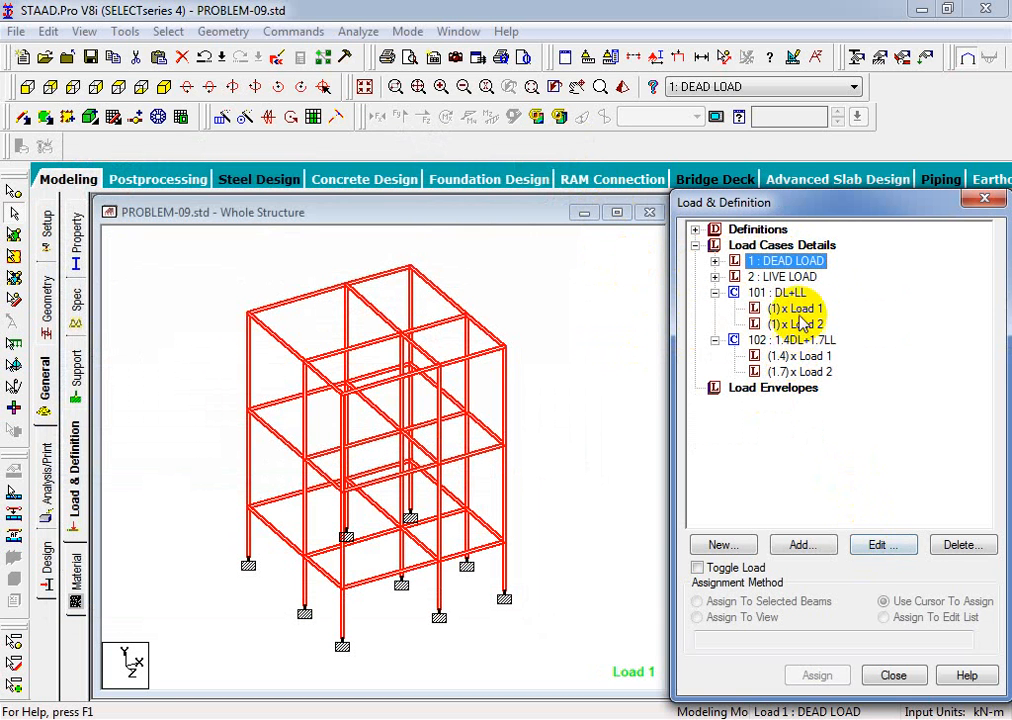
left_click(776, 292)
left_click(860, 544)
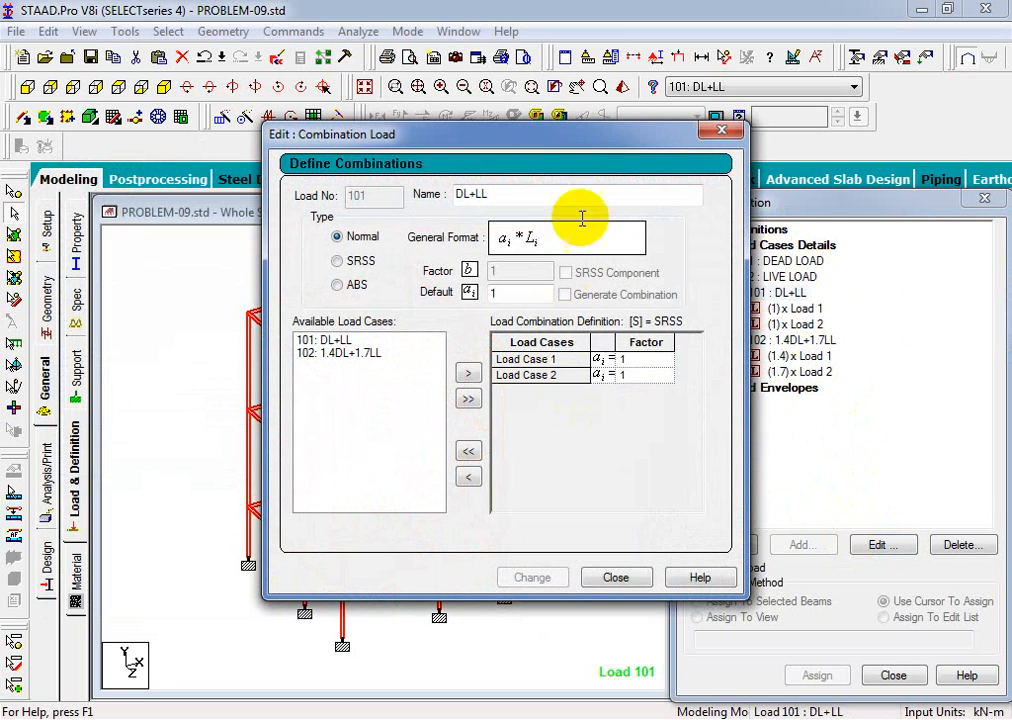
left_click_drag(612, 143, 399, 171)
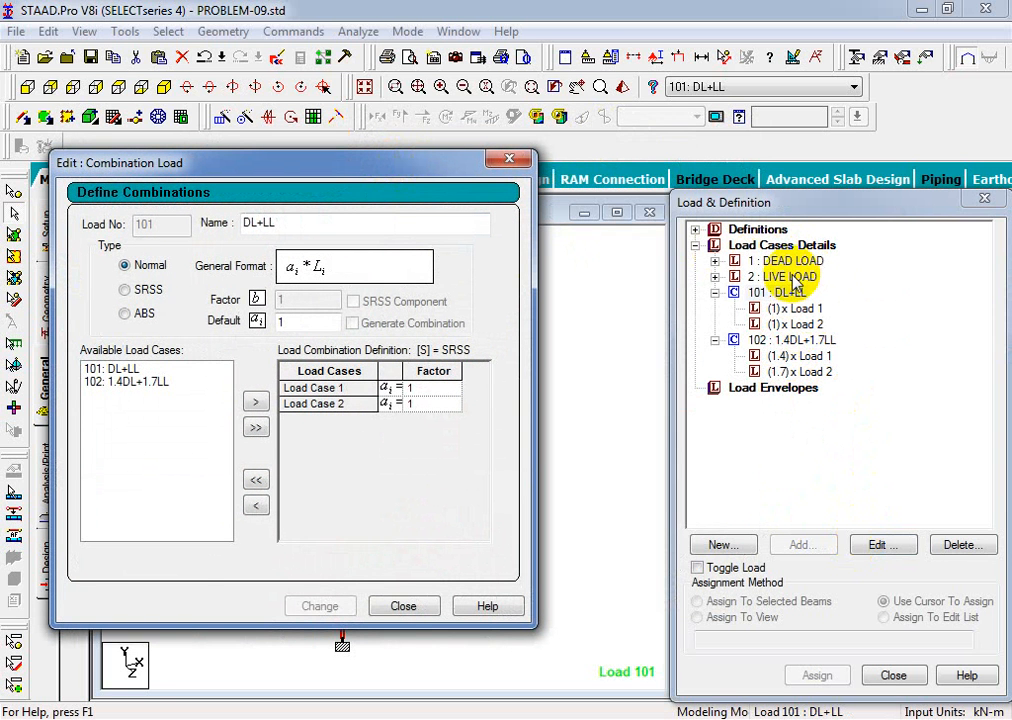
left_click(509, 158)
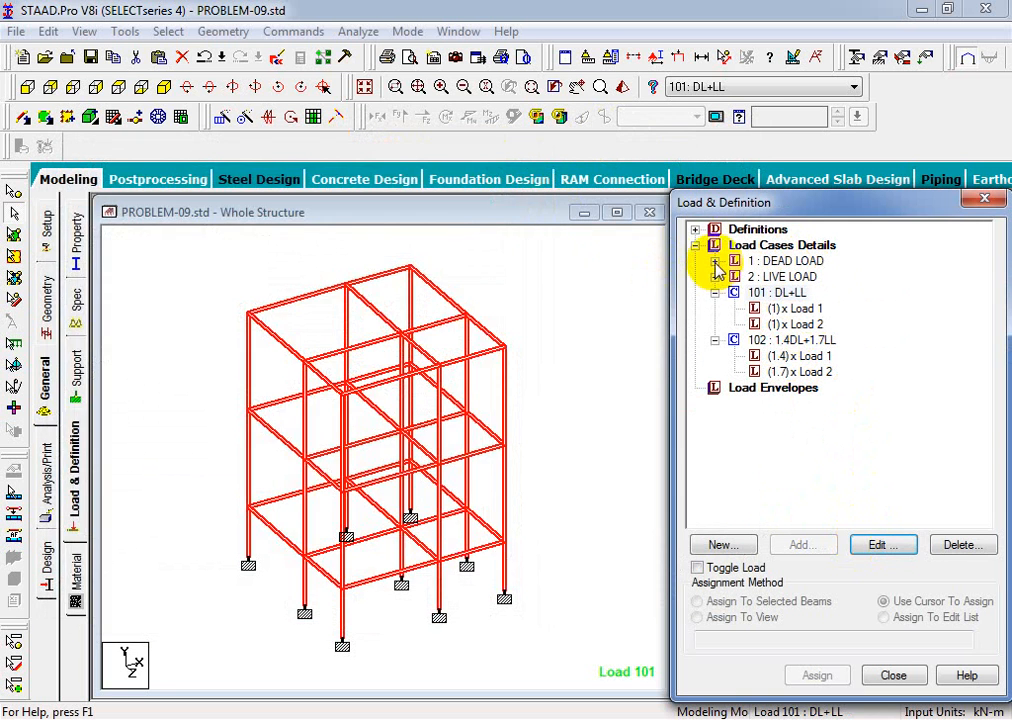
Examine the self-weight, floor load and uniform member load of the DEAD LOAD case on the structure.
left_click(715, 262)
left_click(786, 278)
left_click(793, 294)
left_click(800, 309)
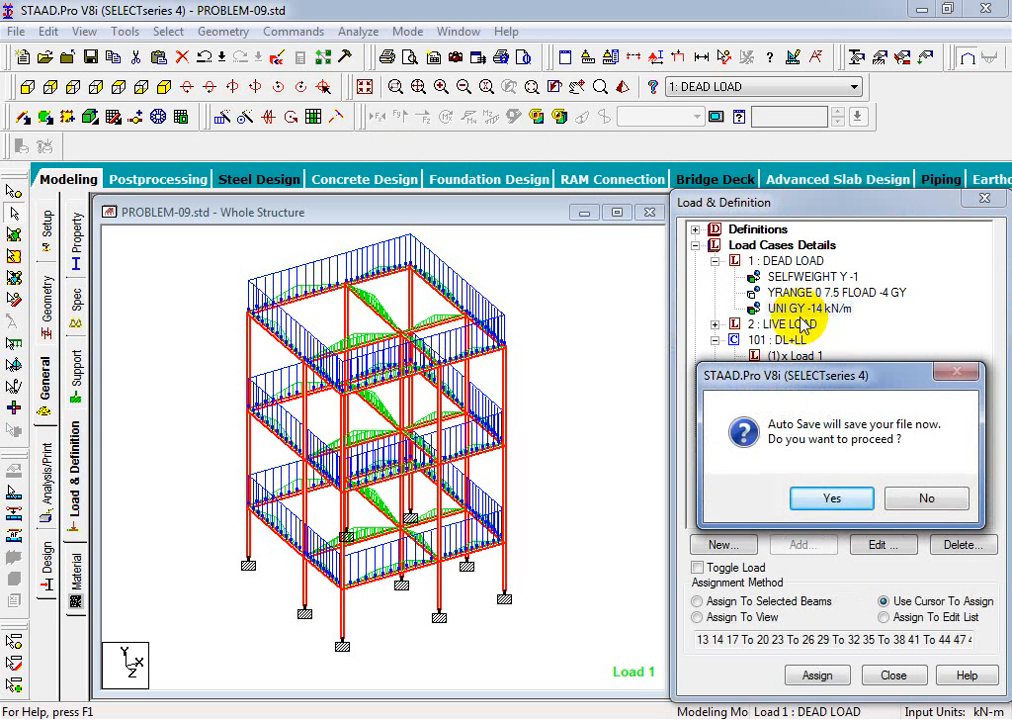
Save the modified structure through the auto-save prompt, close the load definitions and maximize the Whole Structure view.
left_click(843, 498)
left_click(387, 396)
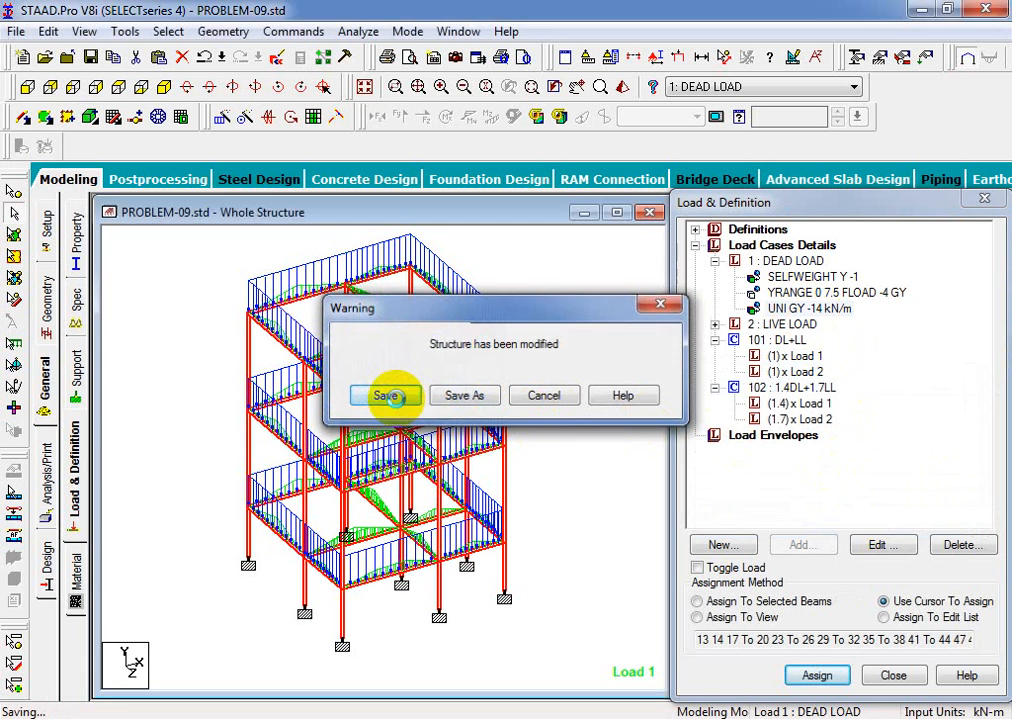
left_click(791, 262)
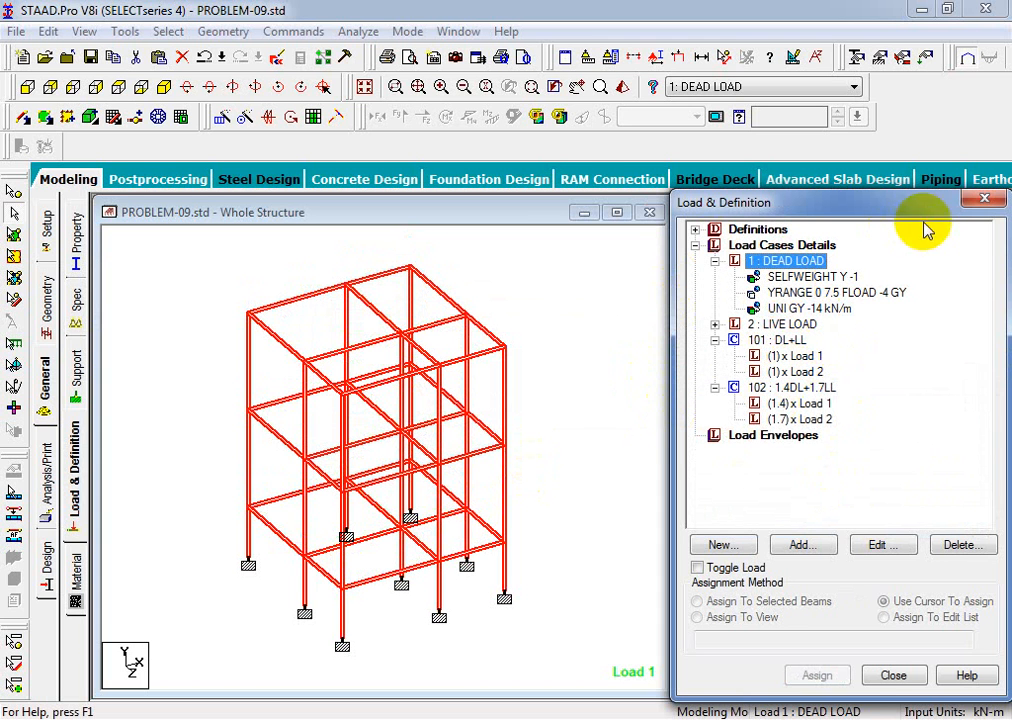
left_click(977, 199)
left_click(617, 212)
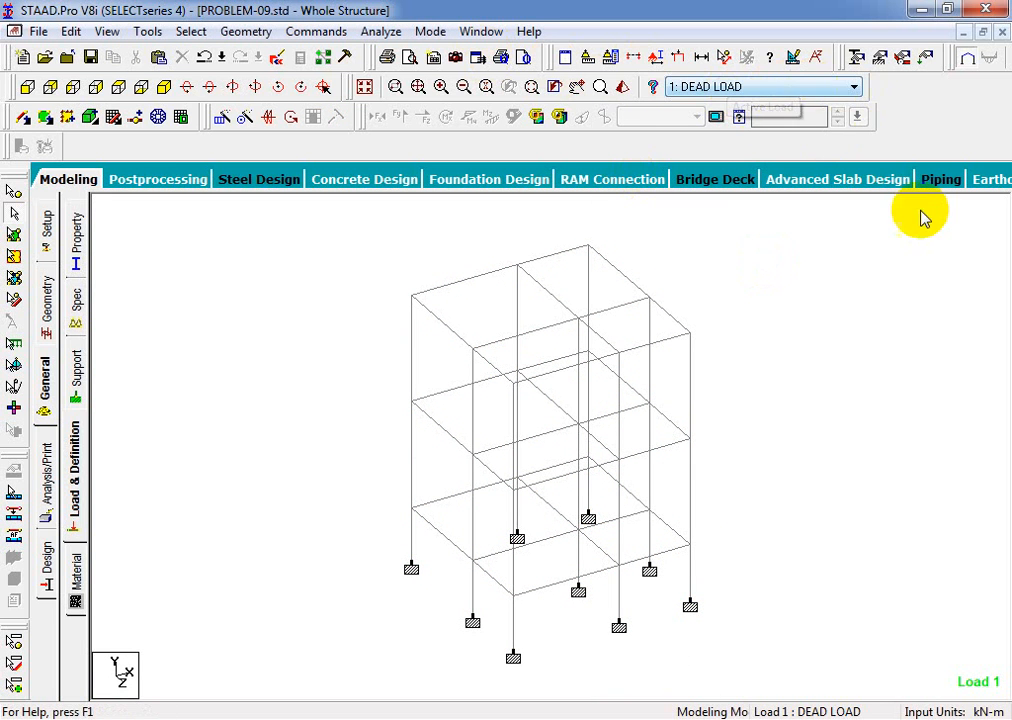
Reopen the load definitions, review the items under the dead load, live load and DL+LL, and return to the maximized structure view.
left_click(926, 58)
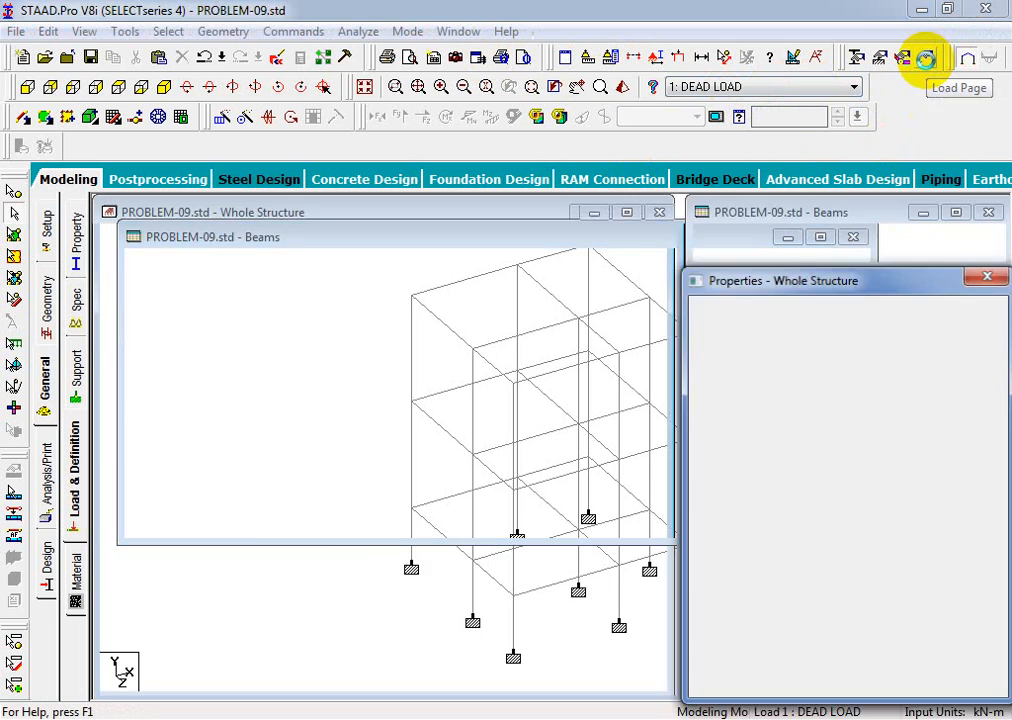
left_click(984, 202)
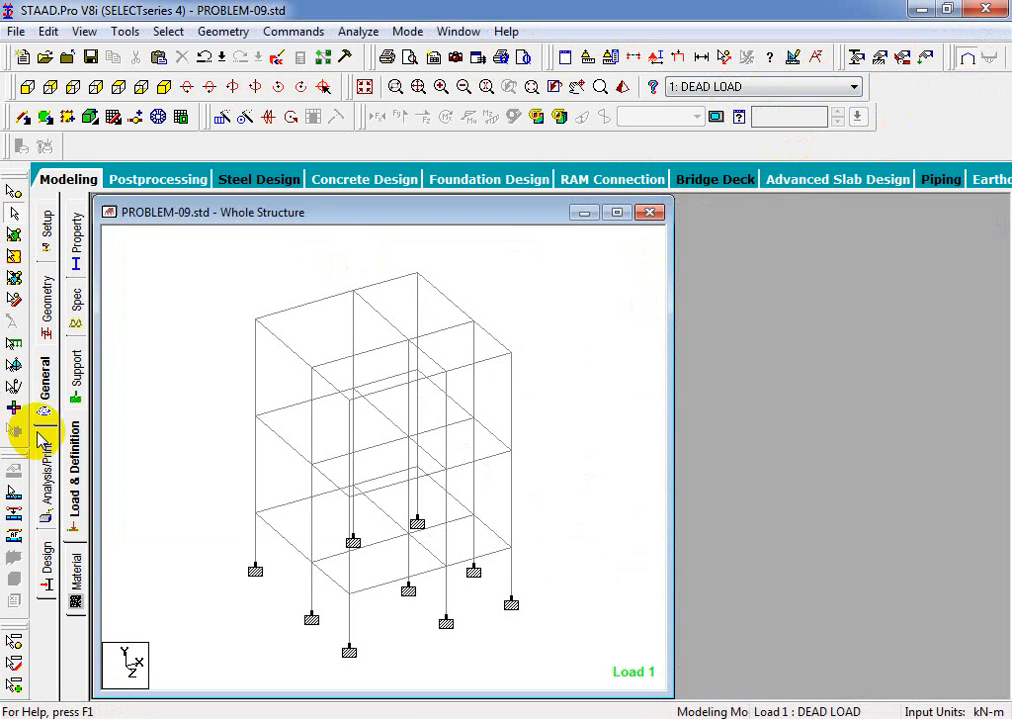
left_click(52, 394)
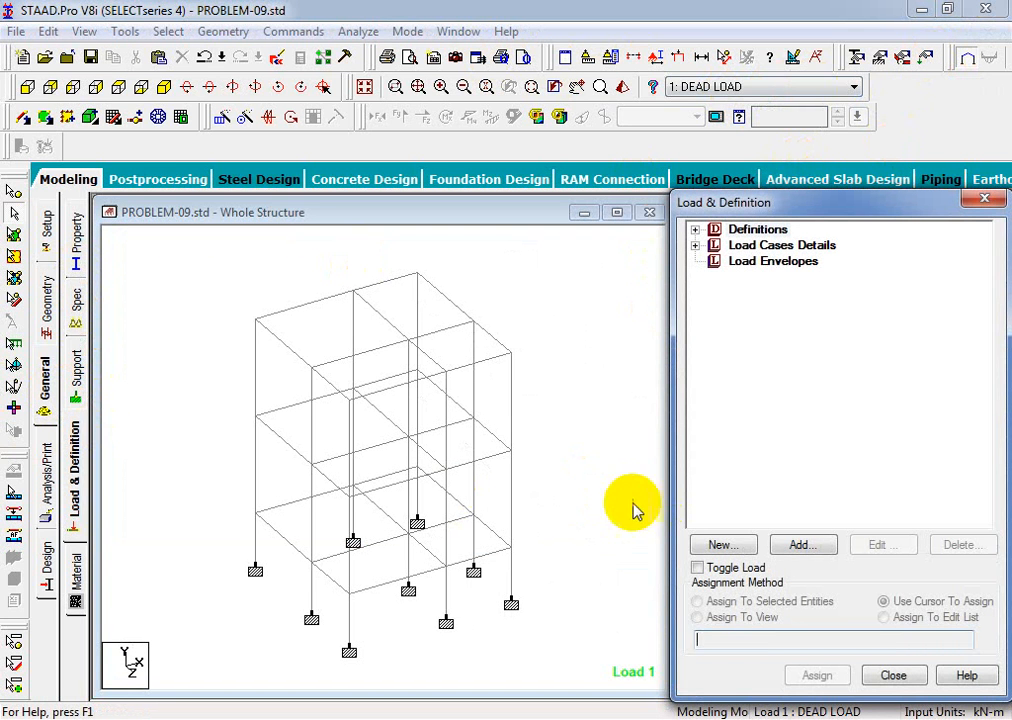
left_click(695, 245)
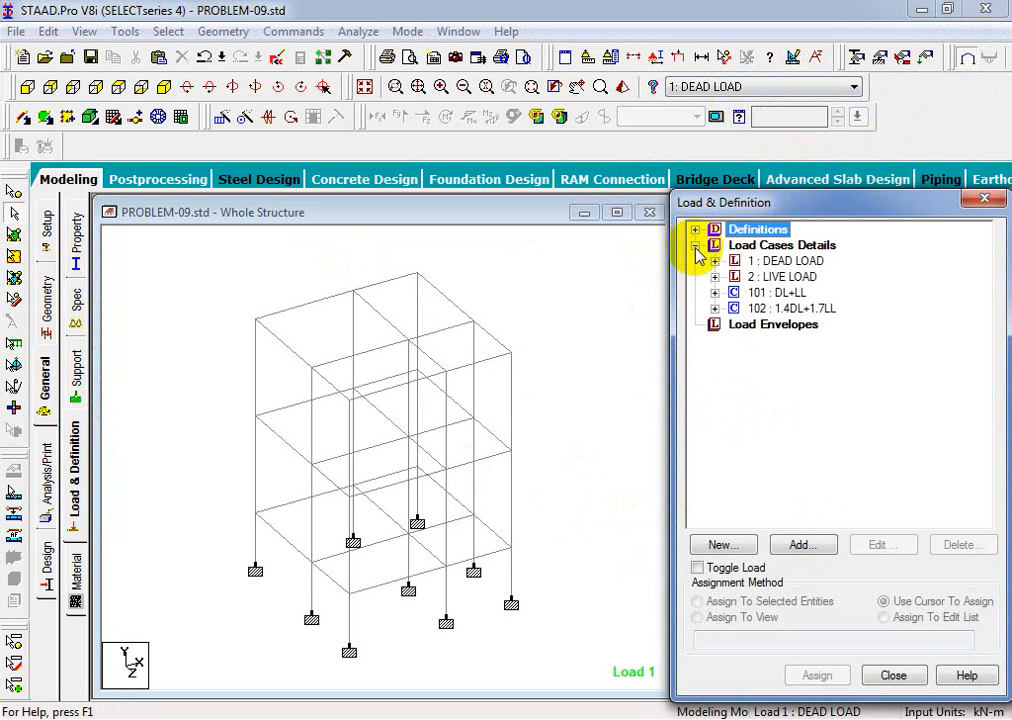
left_click(714, 261)
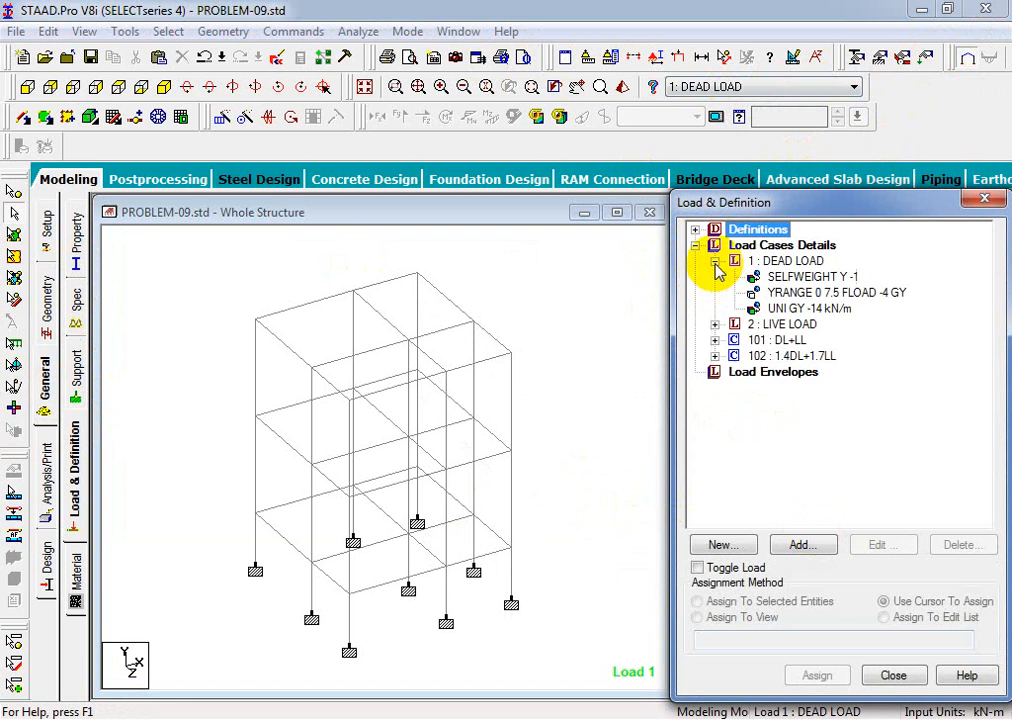
left_click(714, 324)
left_click(714, 356)
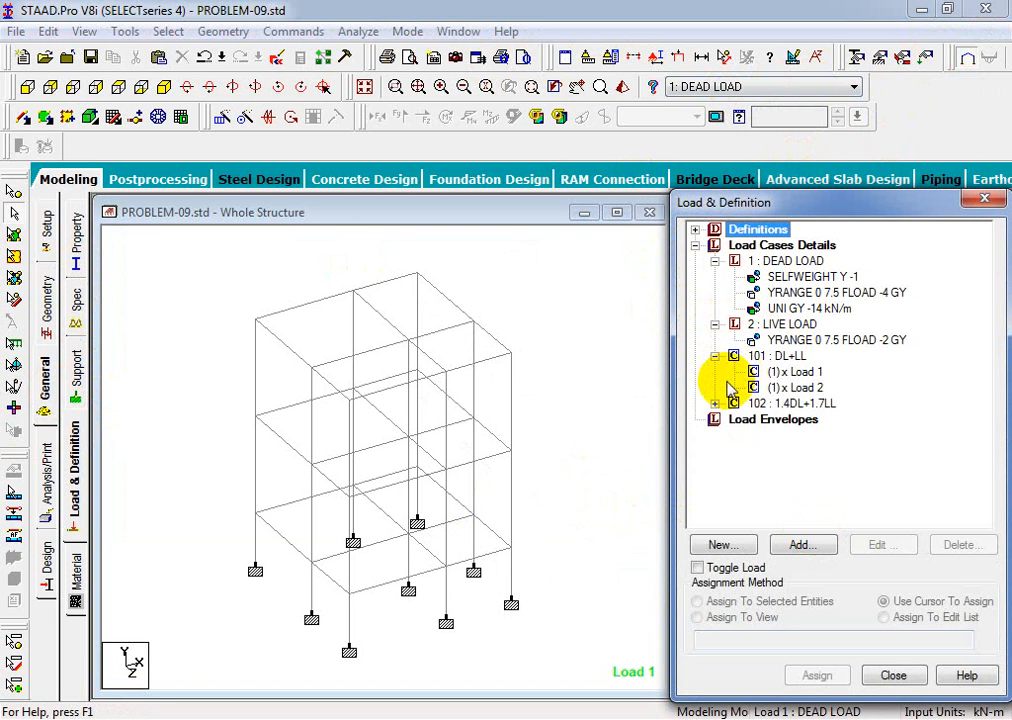
left_click(714, 418)
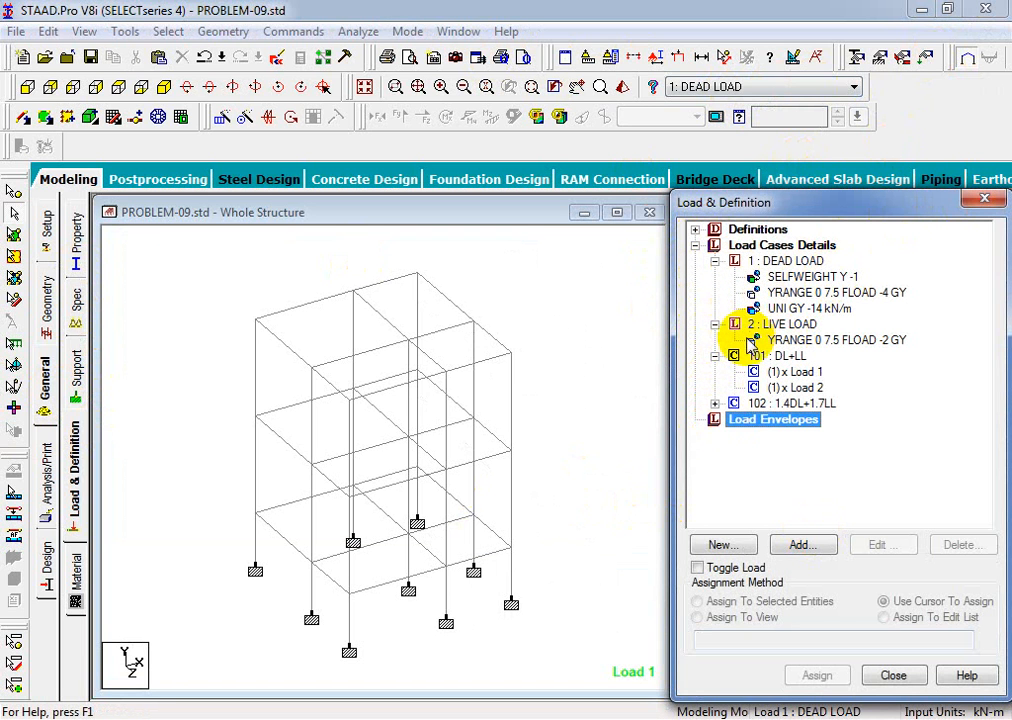
left_click(985, 199)
left_click(617, 212)
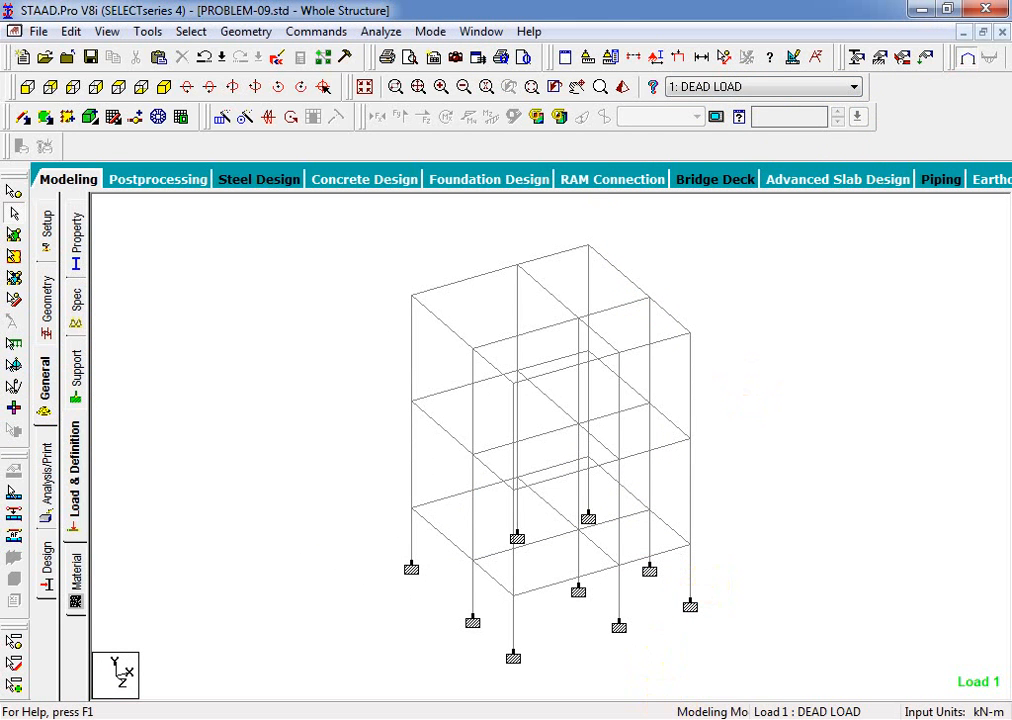
Consult the load and building design instructions in STAAD.Pro_Draft Copy.pdf in Adobe Acrobat Pro and return to STAAD.Pro.
key("alt+Tab")
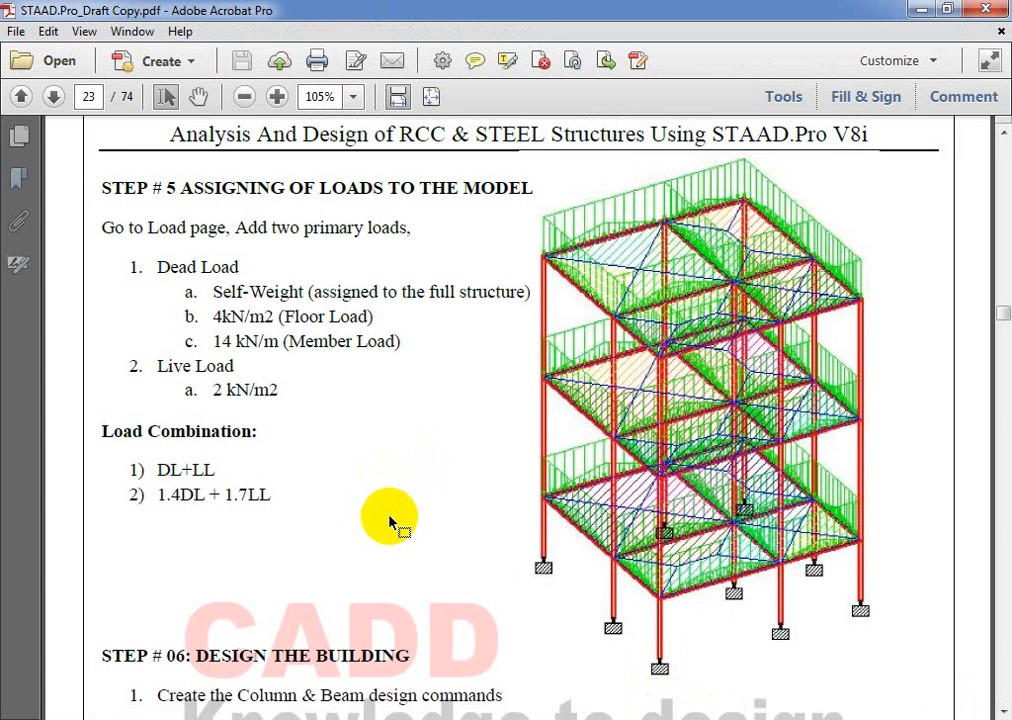
scroll(395, 526, "down", 4)
scroll(400, 527, "down", 3)
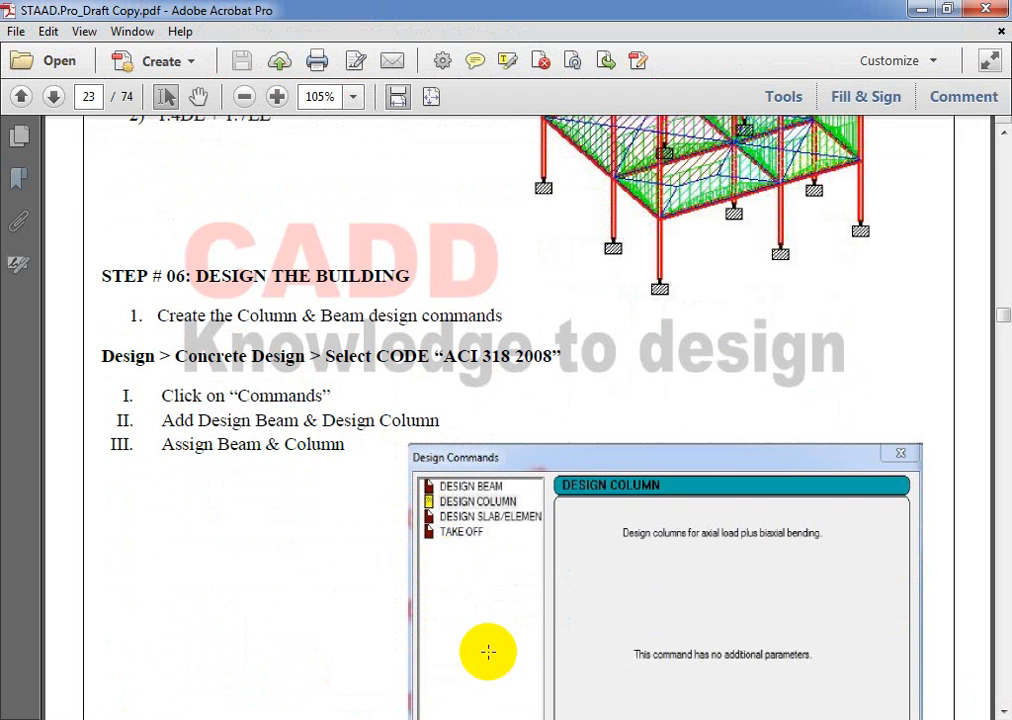
key("alt+Tab")
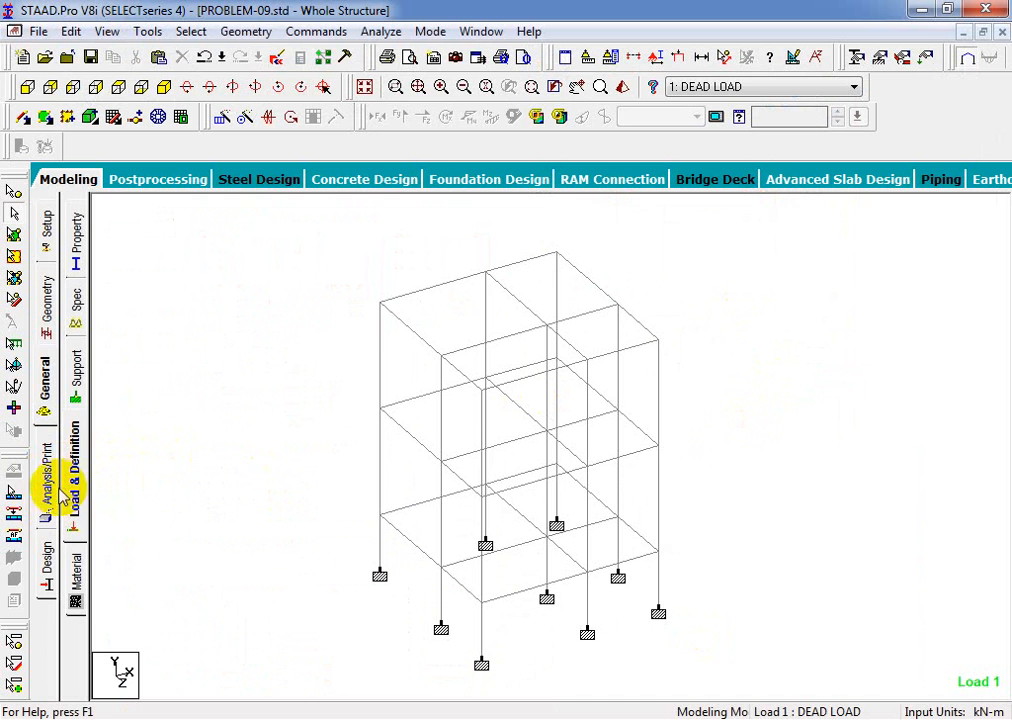
Add the Perform Analysis command to the model.
left_click(316, 31)
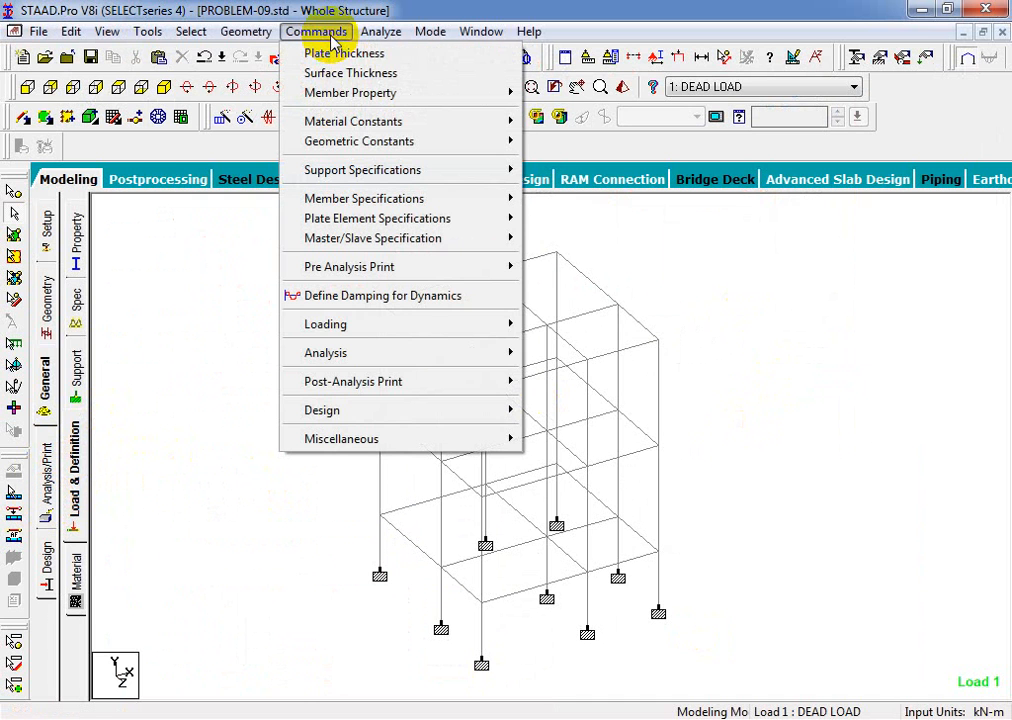
mouse_move(429, 354)
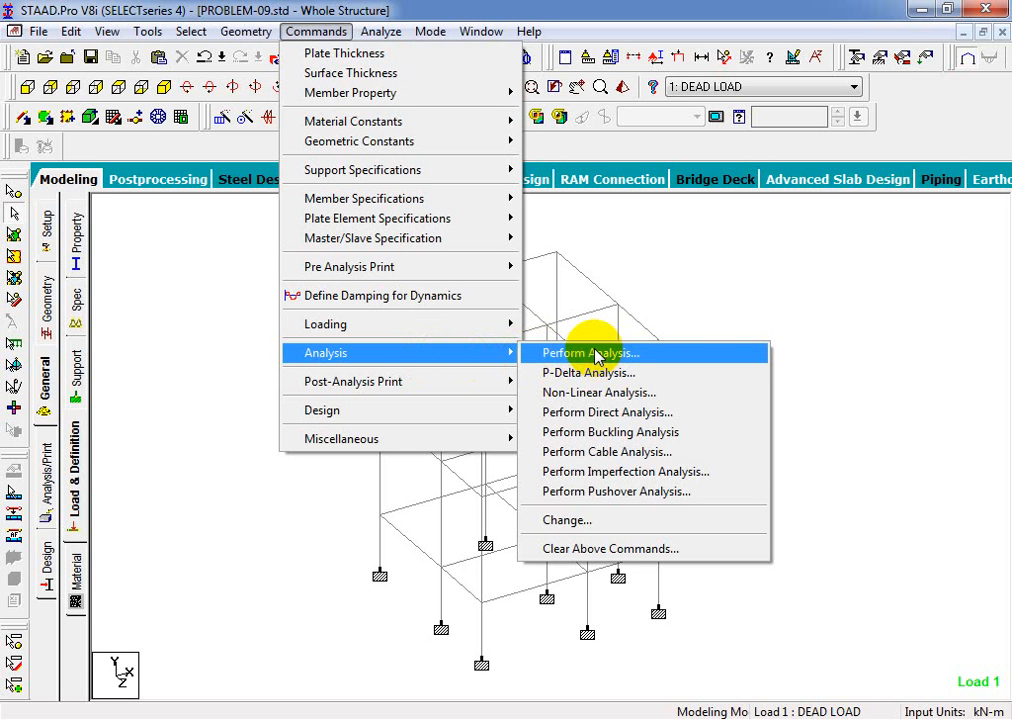
left_click(664, 356)
left_click(432, 483)
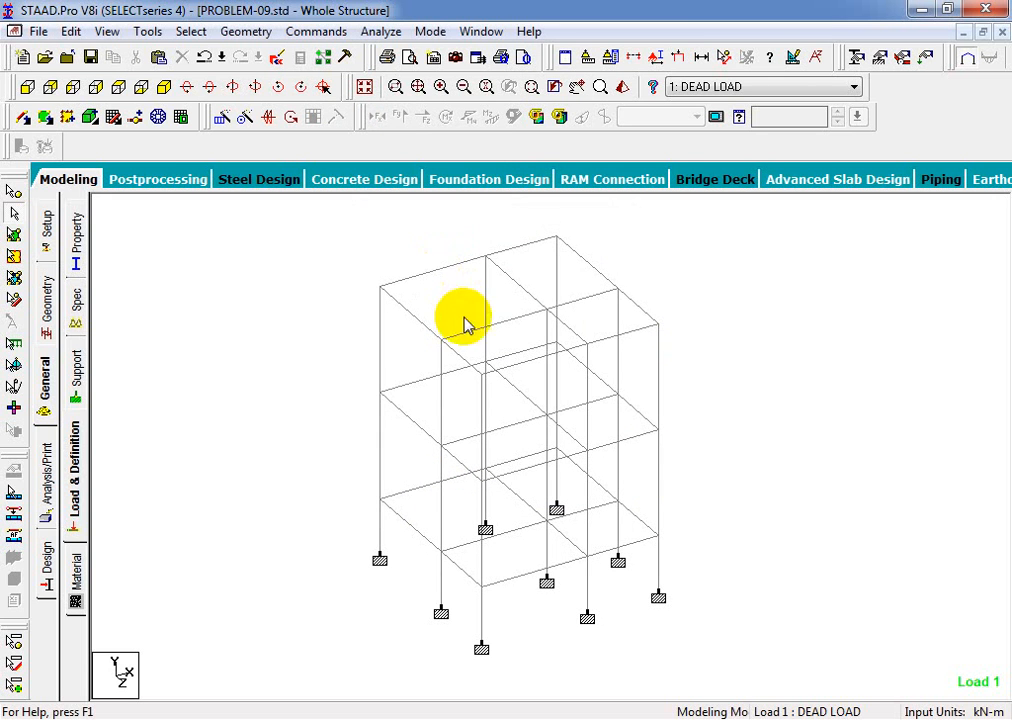
Run the analysis of the frame, saving the modified structure first.
left_click(383, 32)
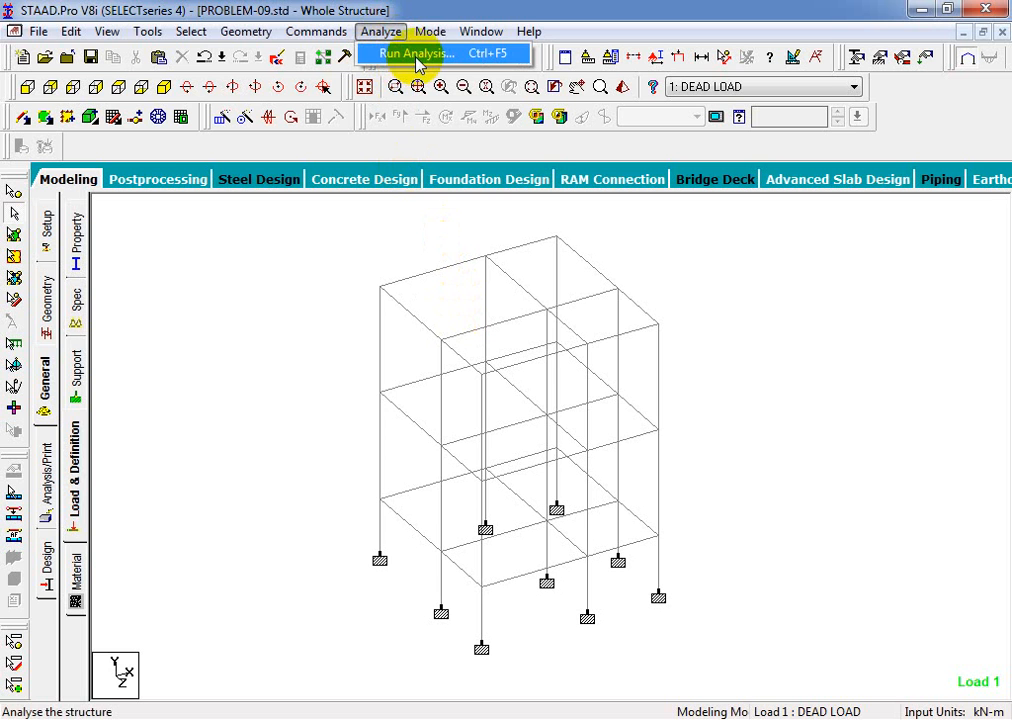
left_click(416, 55)
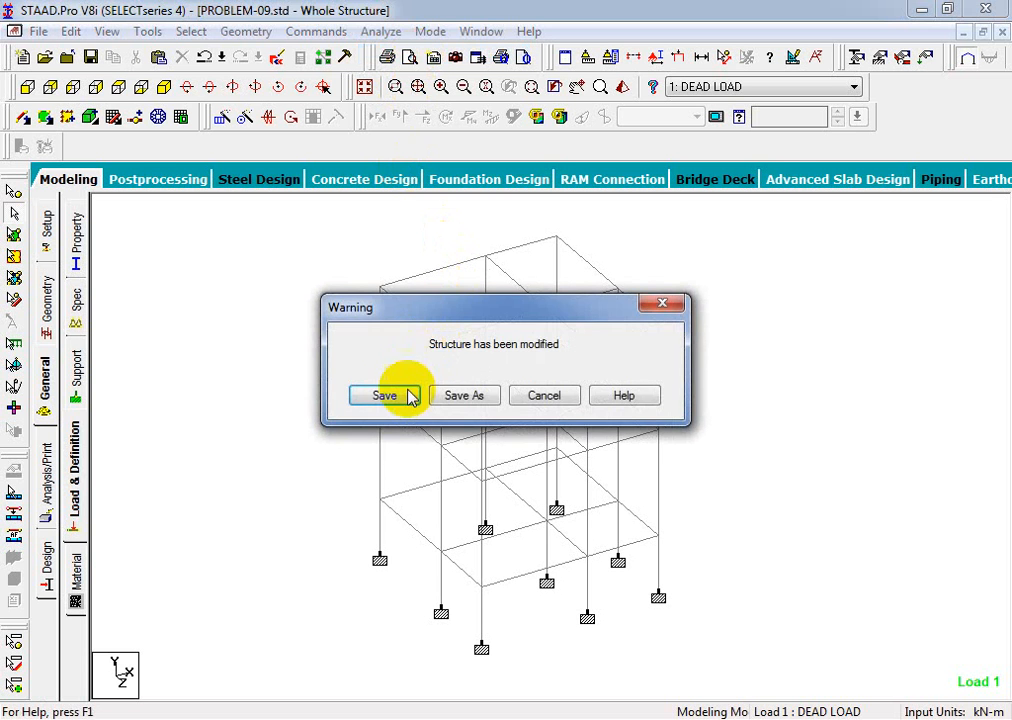
left_click(387, 397)
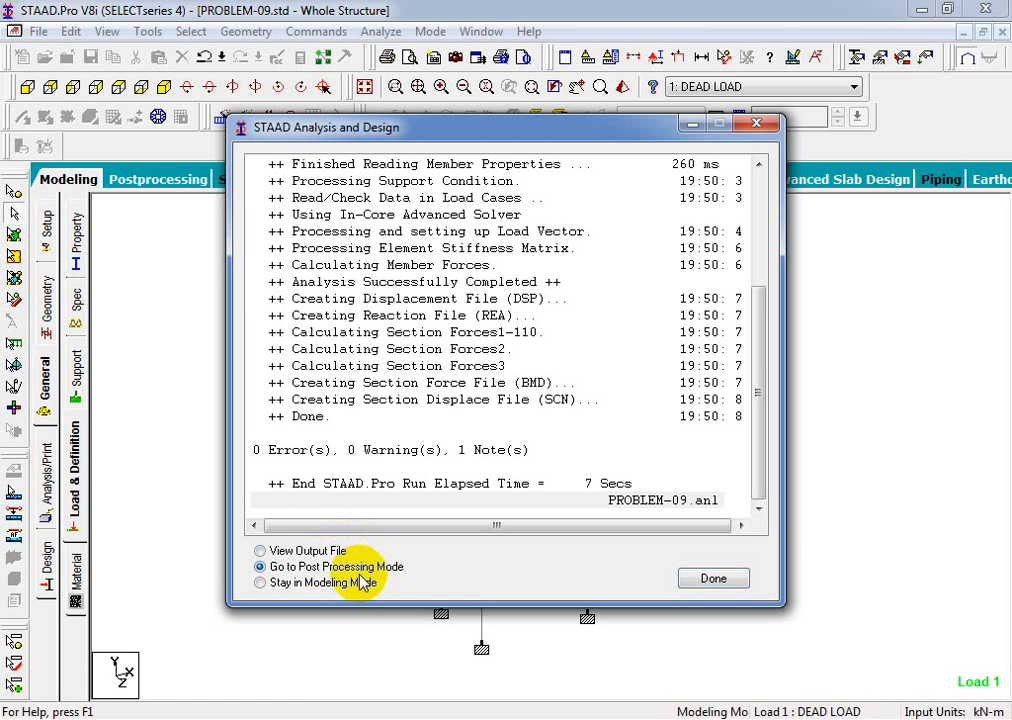
Finish the analysis run by going to Post Processing Mode and accept the results setup.
left_click(261, 582)
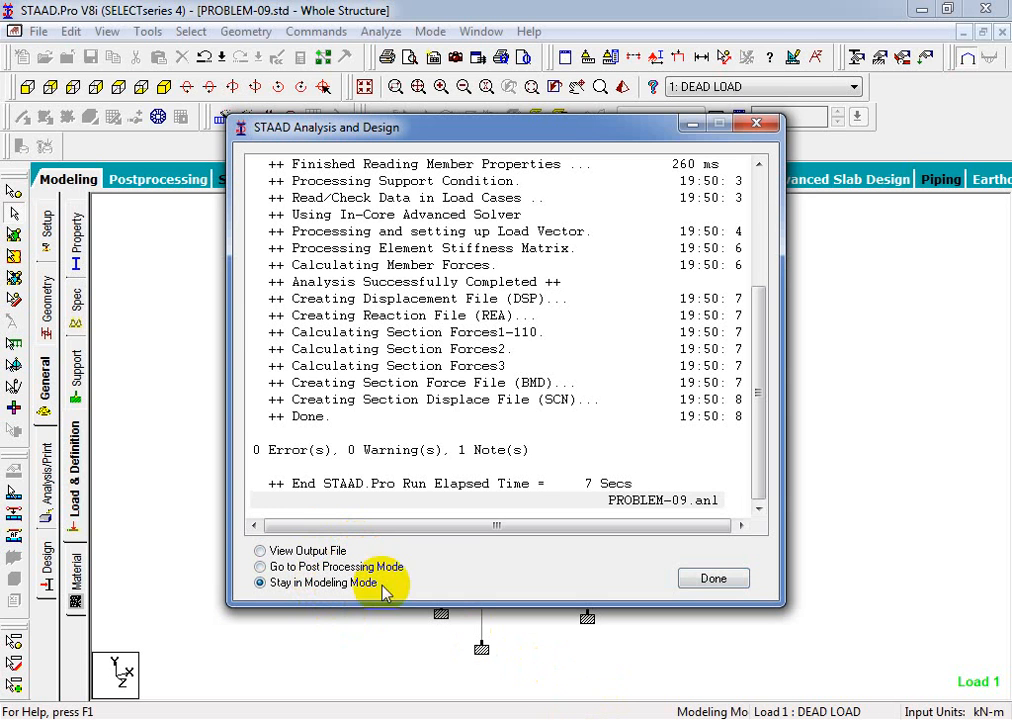
left_click(268, 566)
left_click(700, 580)
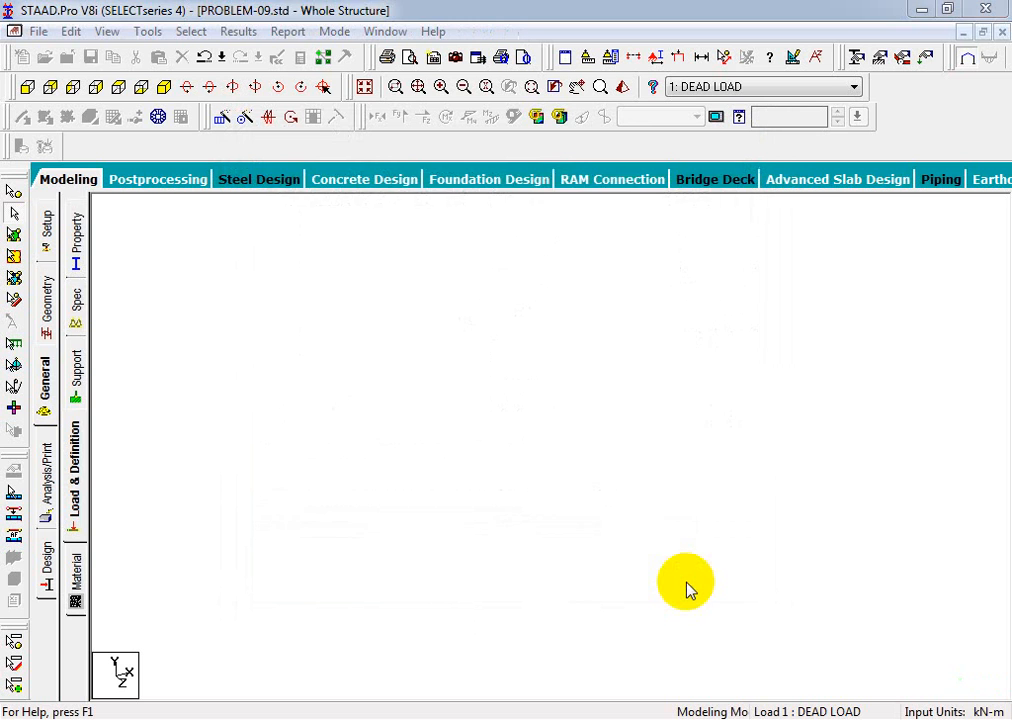
left_click(540, 518)
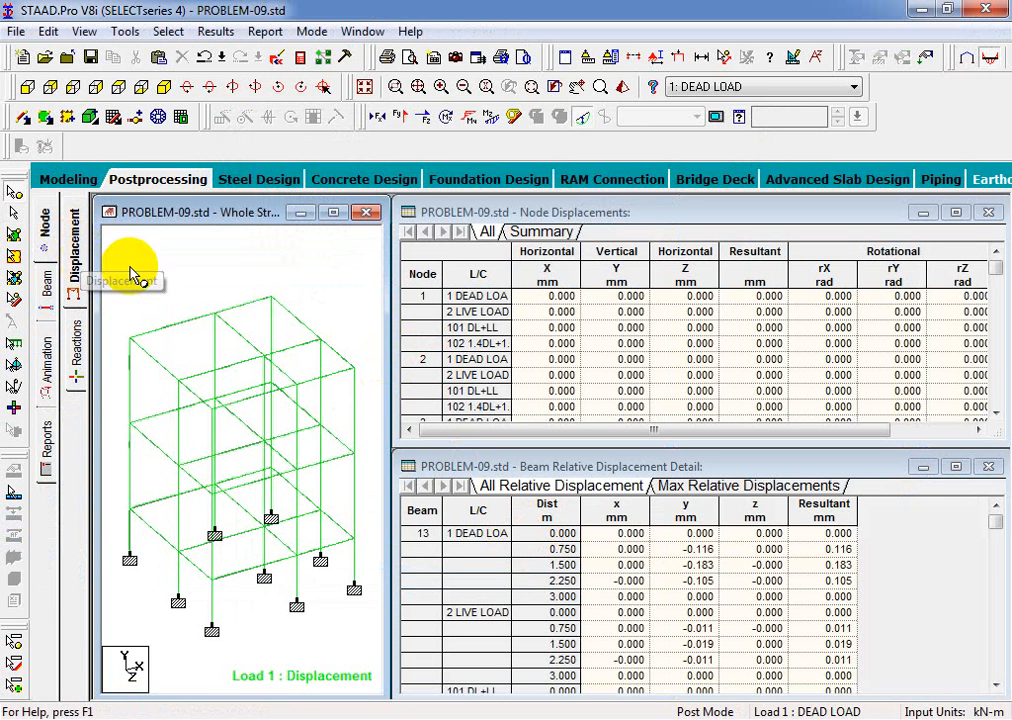
Examine the node displacement summary, locating the node with the minimum Y displacement on the structure and checking the Z displacements.
left_click(553, 232)
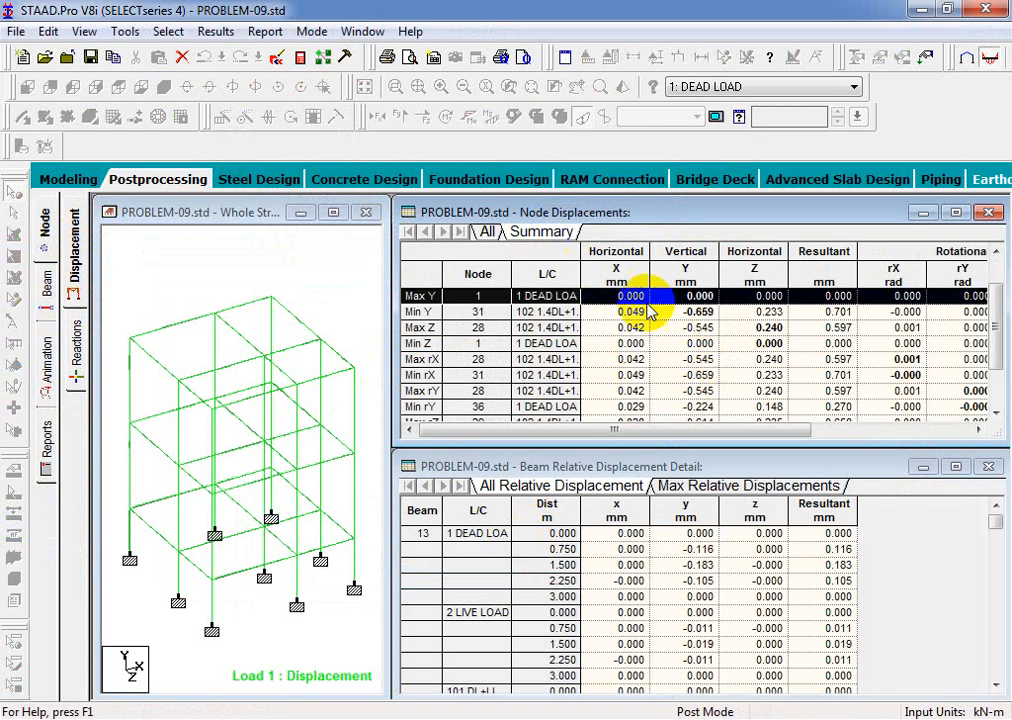
left_click(703, 318)
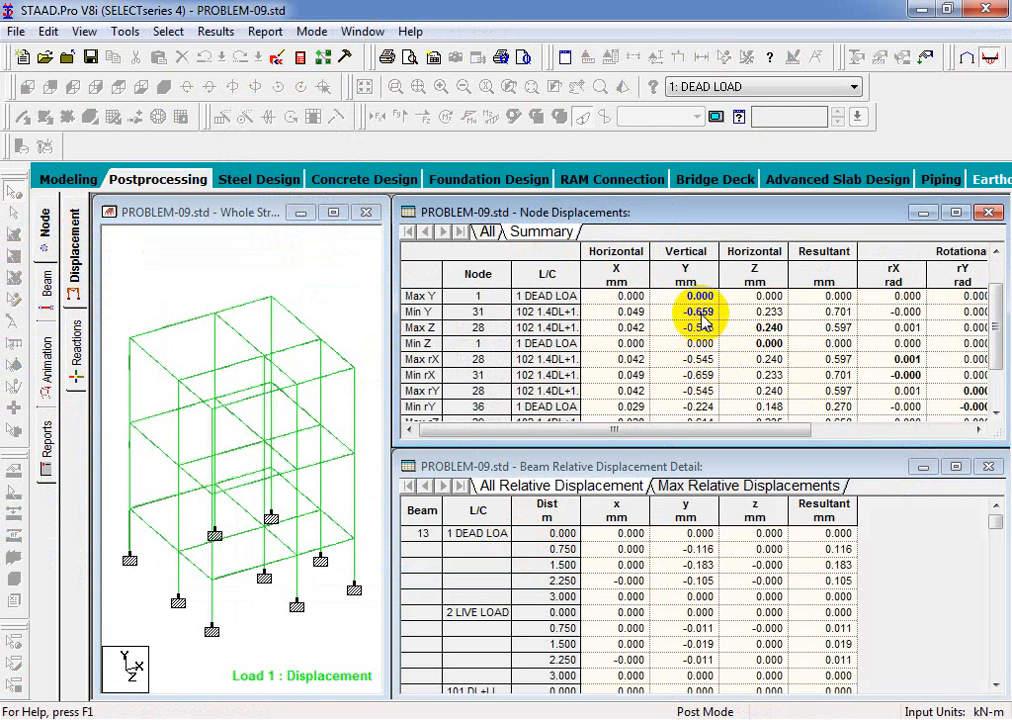
left_click(419, 313)
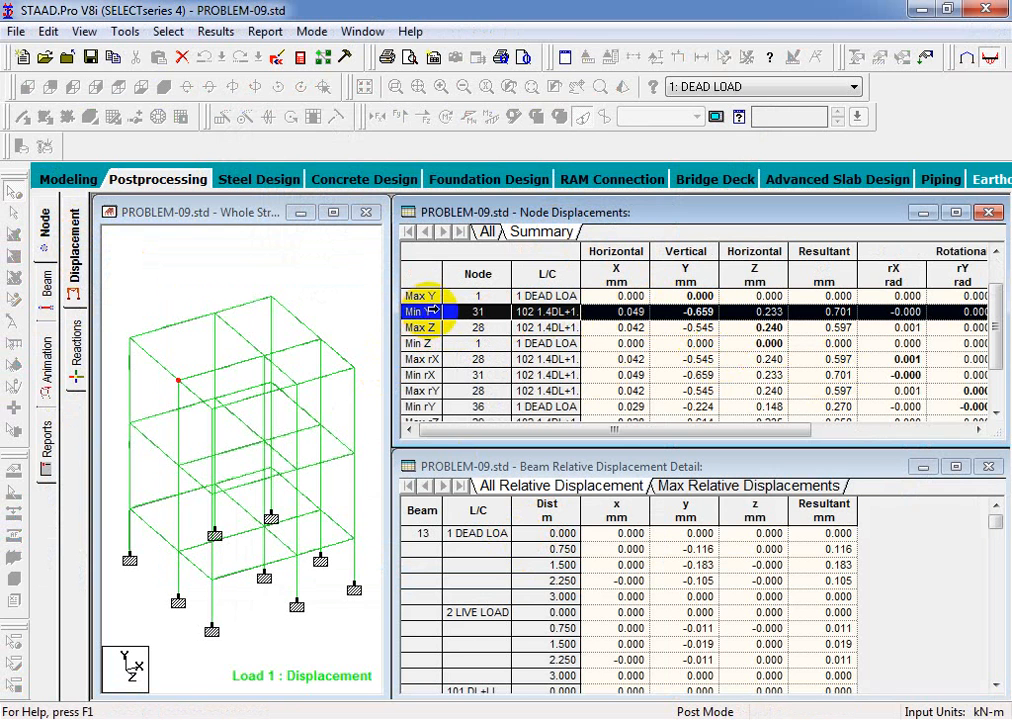
left_click(707, 316)
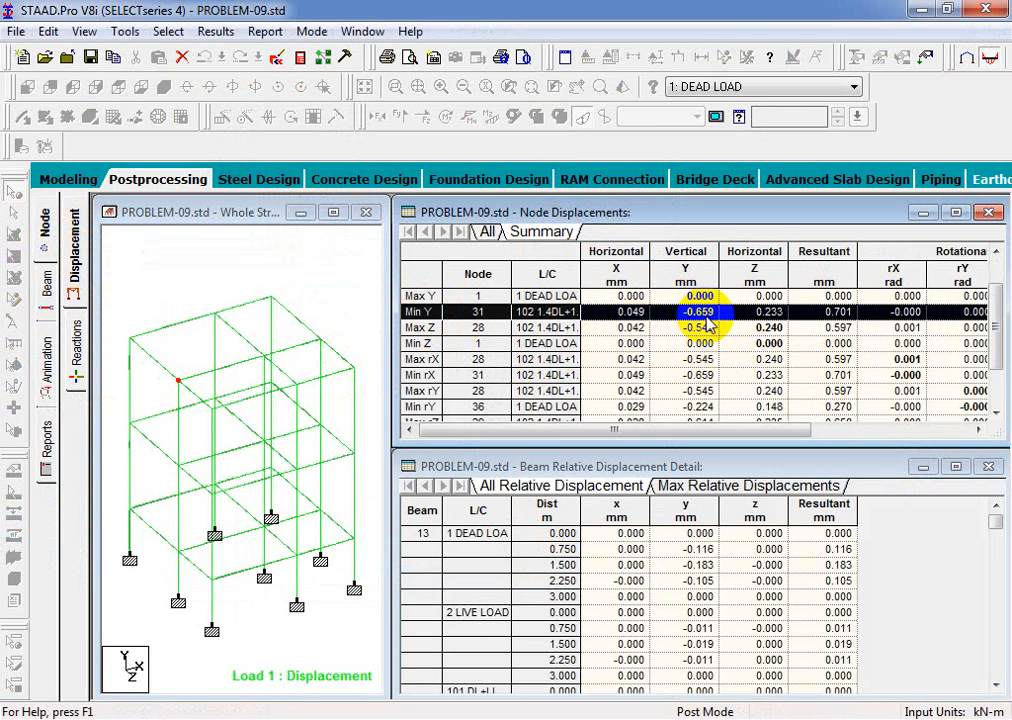
left_click(744, 341)
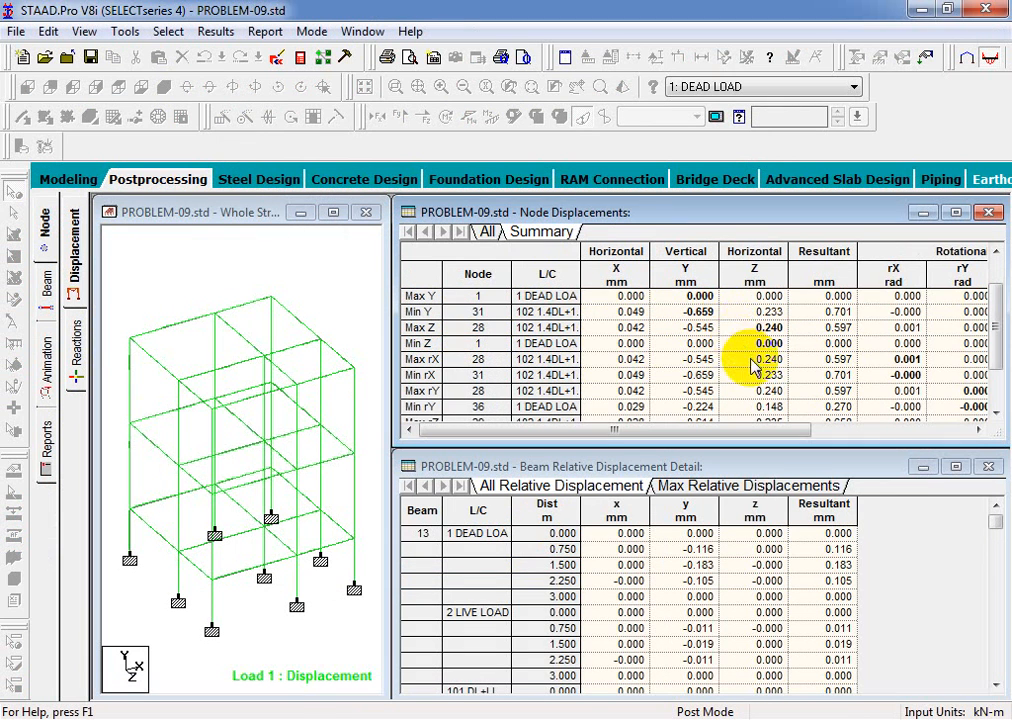
Check the maximum resultant displacement at the end of the node displacement summary.
left_click_drag(995, 353, 1005, 401)
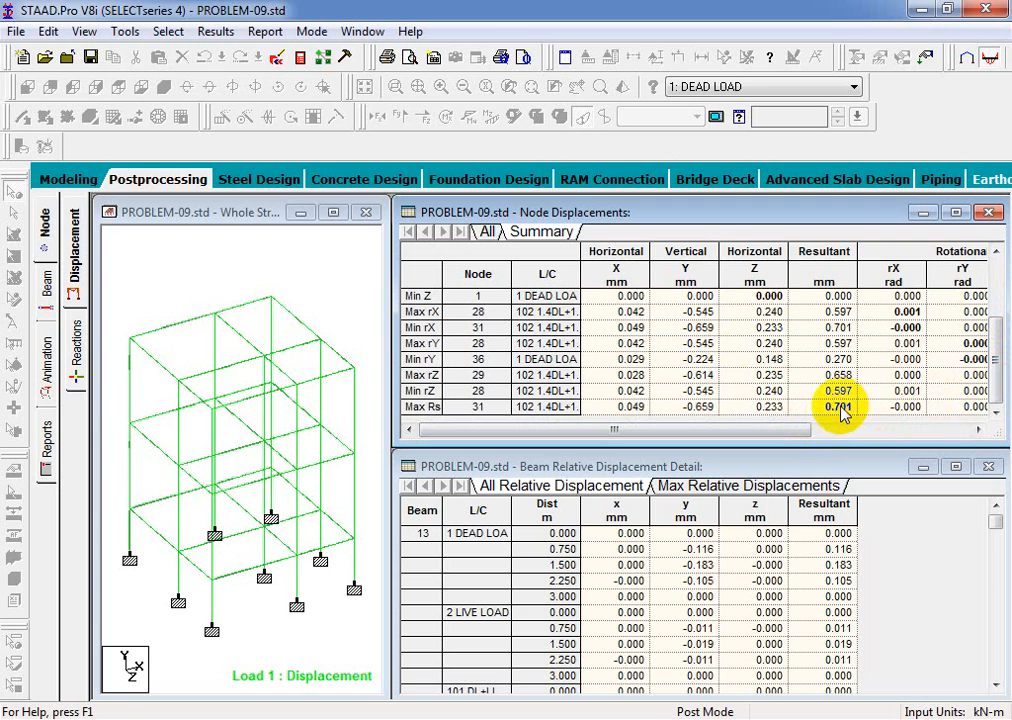
left_click_drag(722, 430, 779, 442)
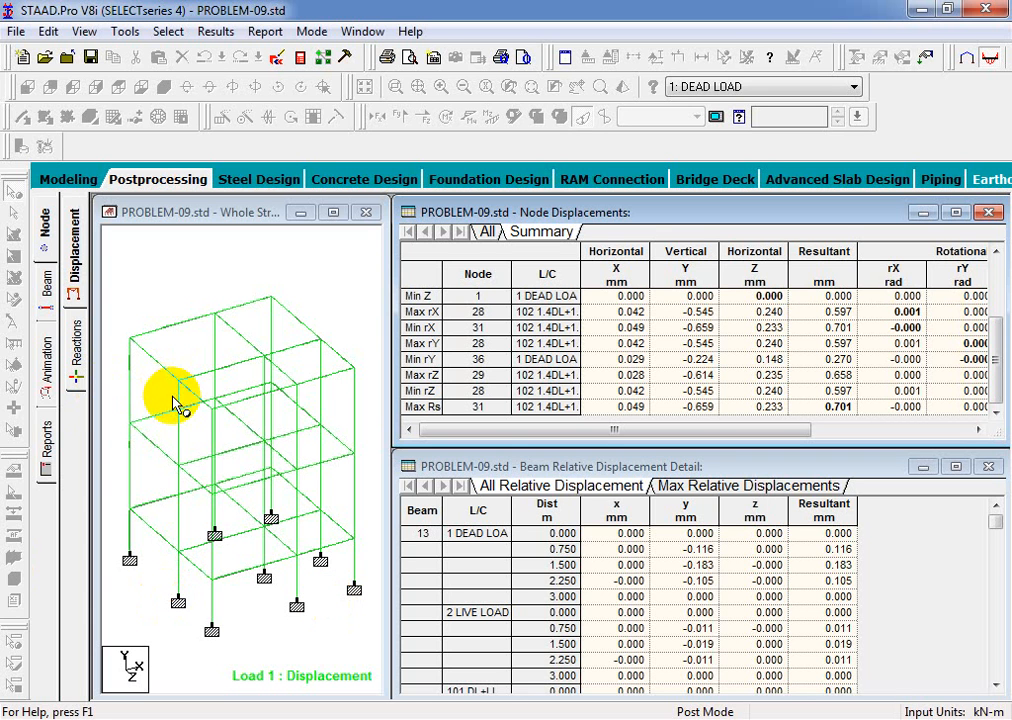
Enlarge the whole structure view to full size and display the exaggerated deflected shape for the dead load case.
left_click_drag(386, 418, 524, 418)
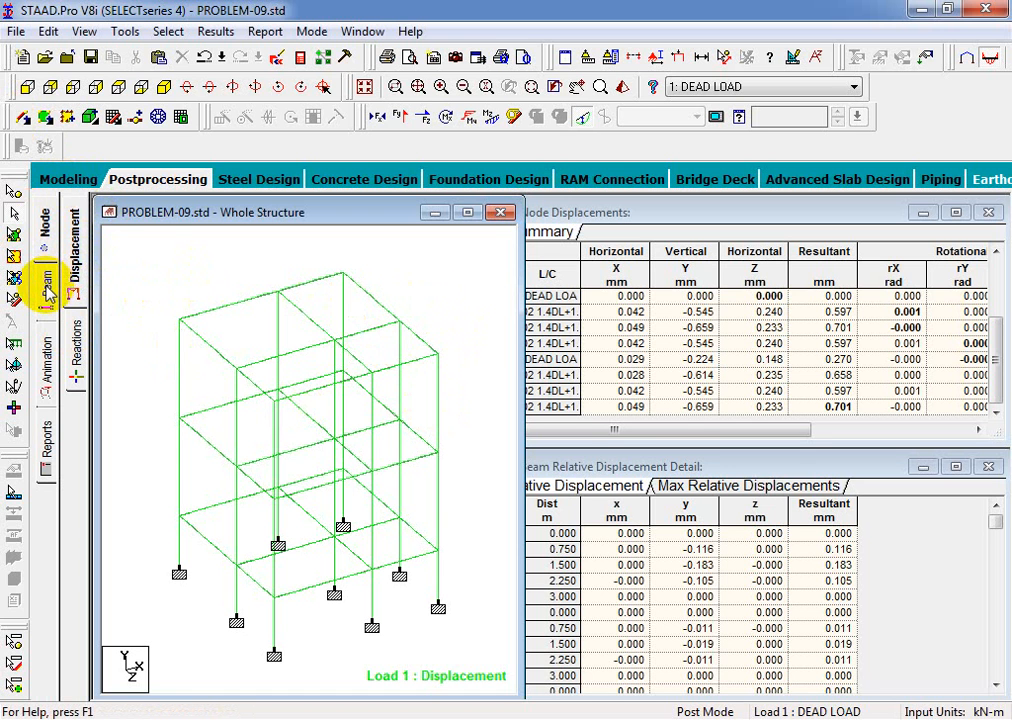
left_click(467, 212)
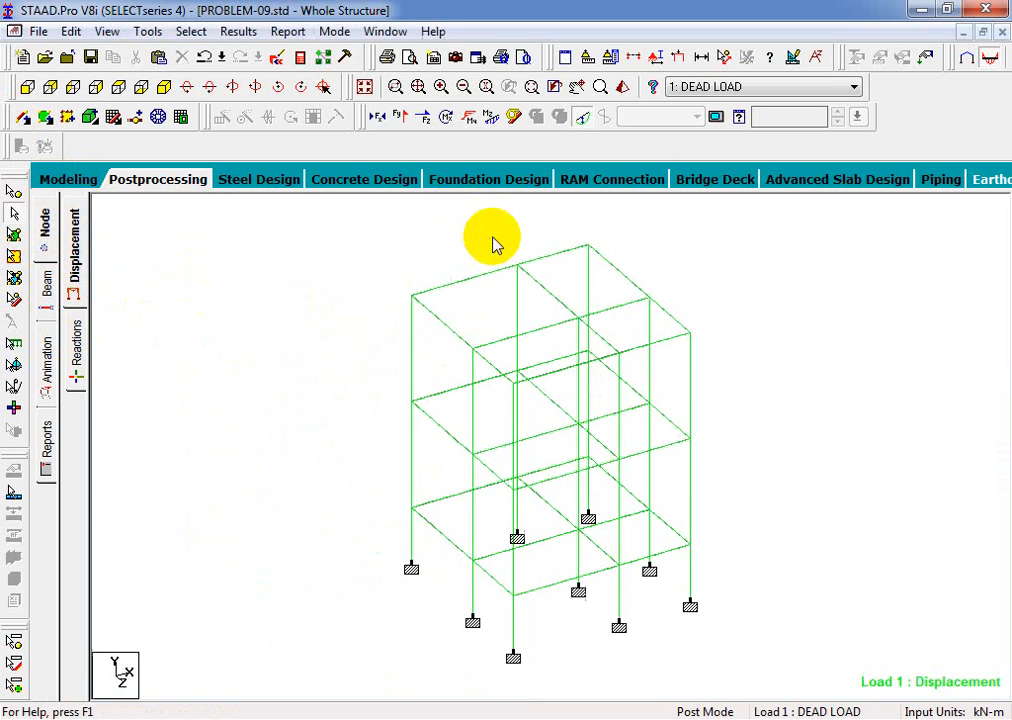
middle_click_drag(704, 406, 557, 428)
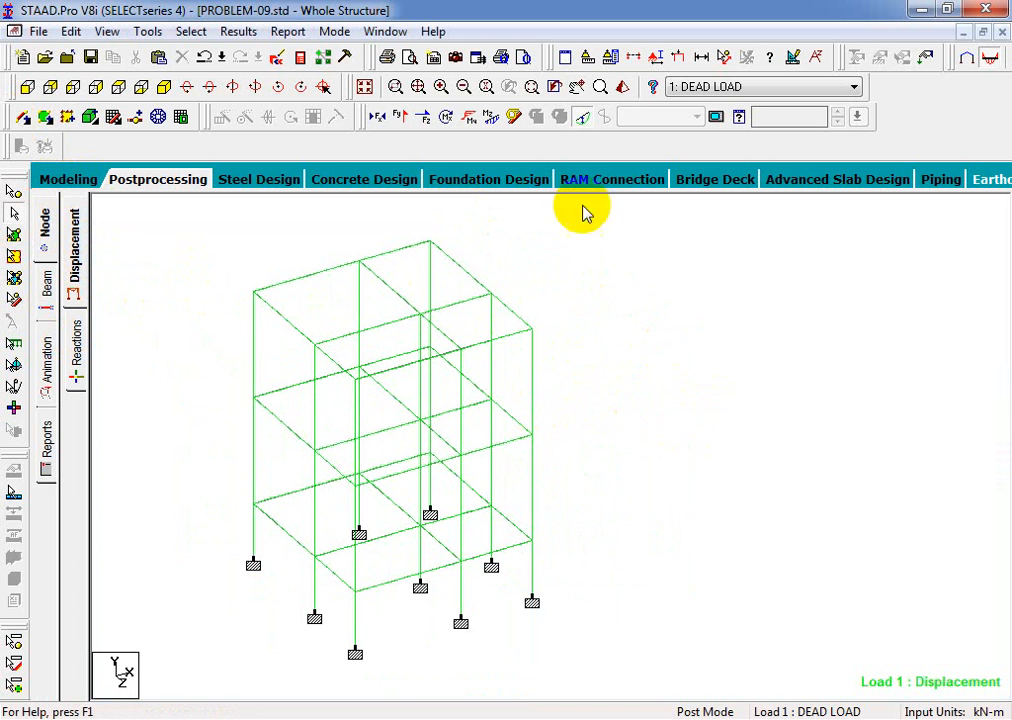
left_click(581, 119)
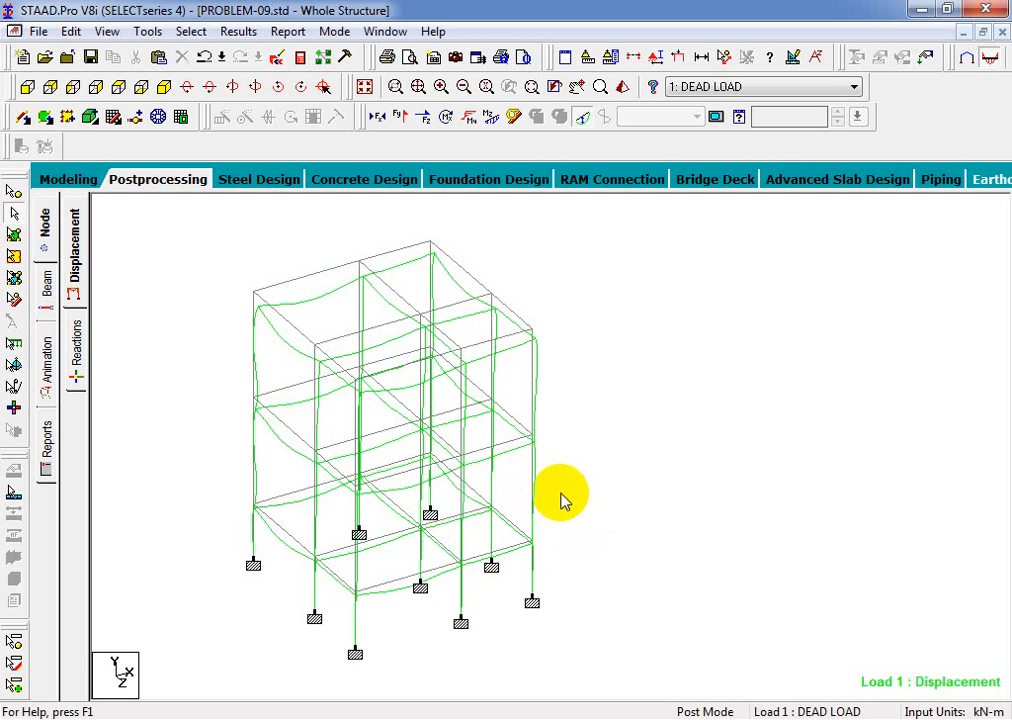
middle_click_drag(550, 453, 579, 465)
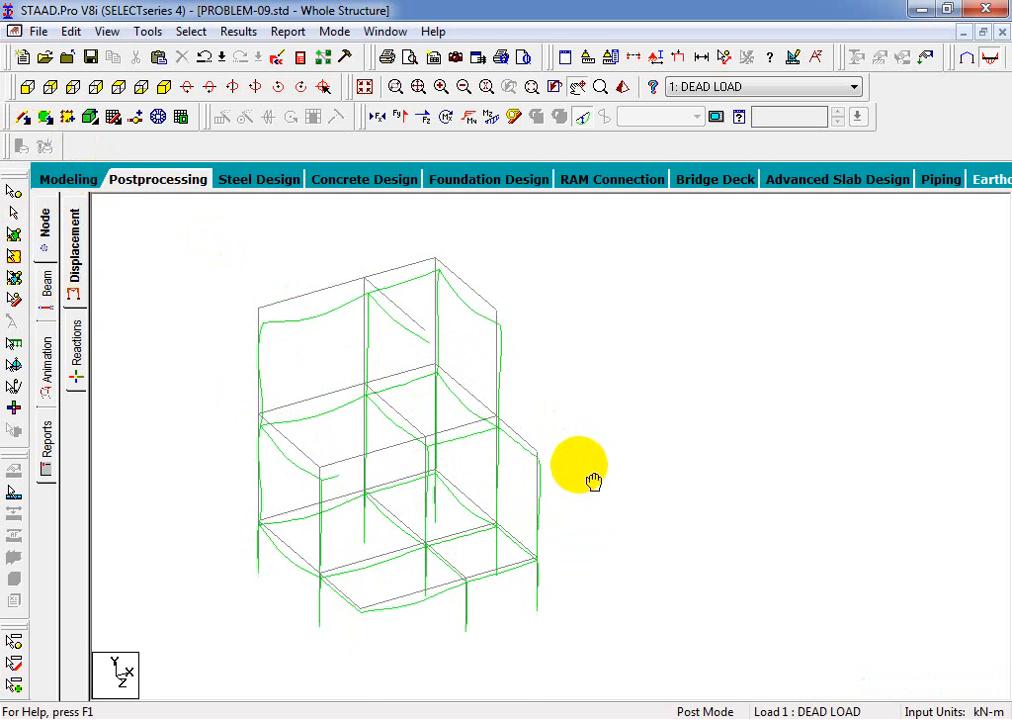
scroll(440, 635, "up", 3)
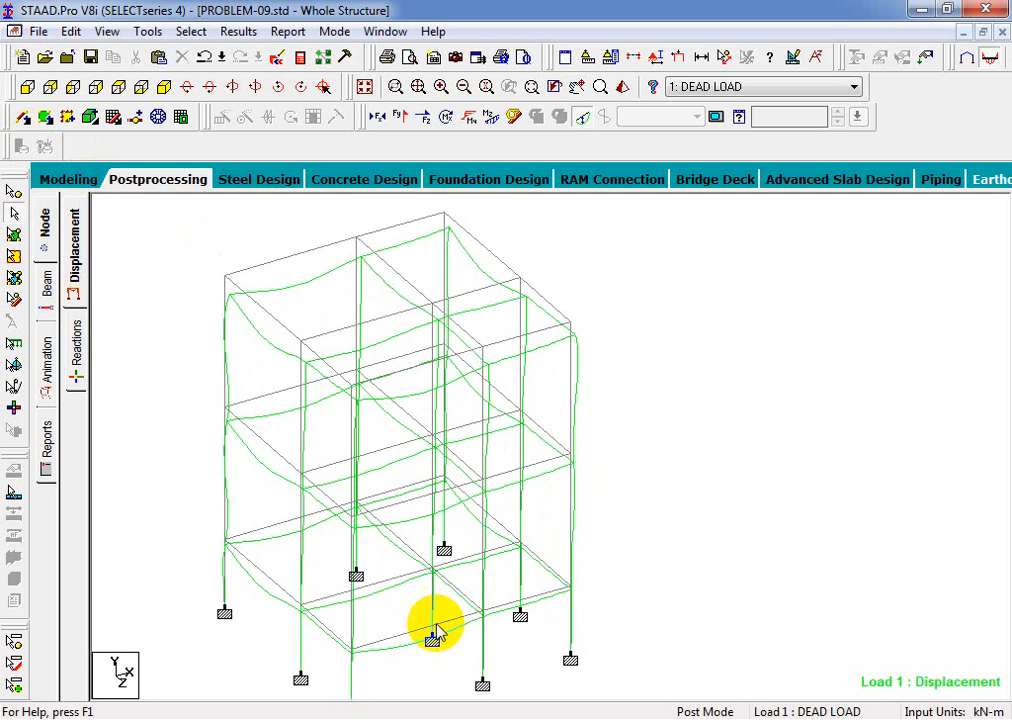
Select the rearmost frame line in plan view and show only the selected members.
left_click(116, 87)
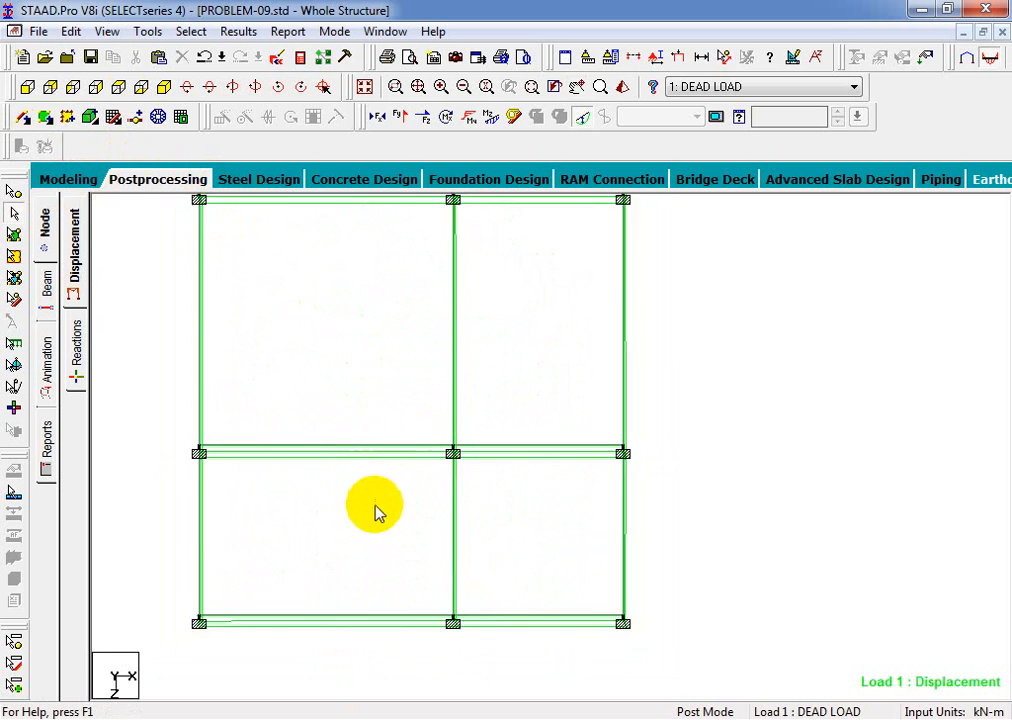
scroll(376, 506, "down", 2)
left_click_drag(631, 216, 191, 245)
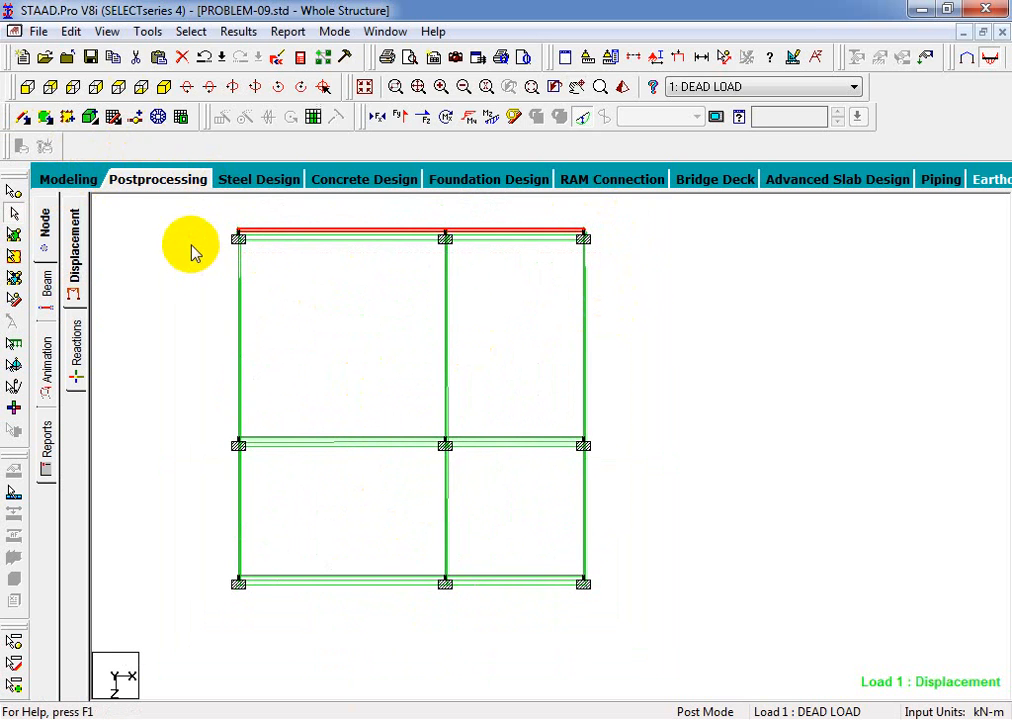
left_click(107, 31)
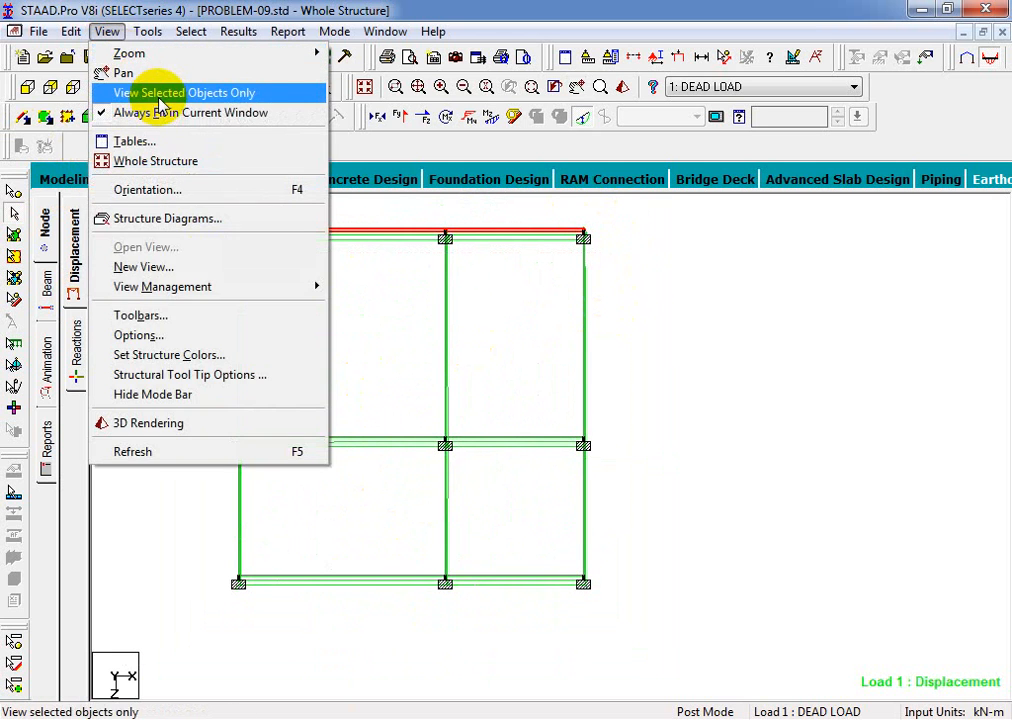
left_click(158, 93)
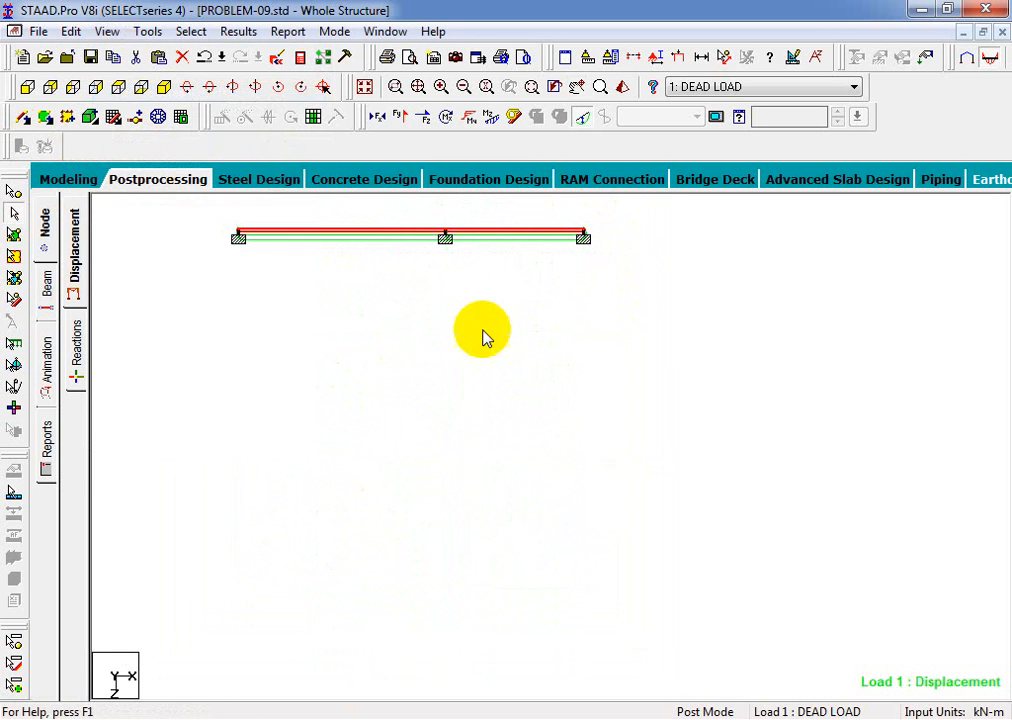
View the isolated frame in front elevation and adjust the exaggeration of its displacement diagram.
left_click(28, 84)
left_click(609, 461)
middle_click_drag(430, 352, 467, 425)
scroll(529, 462, "up", 1)
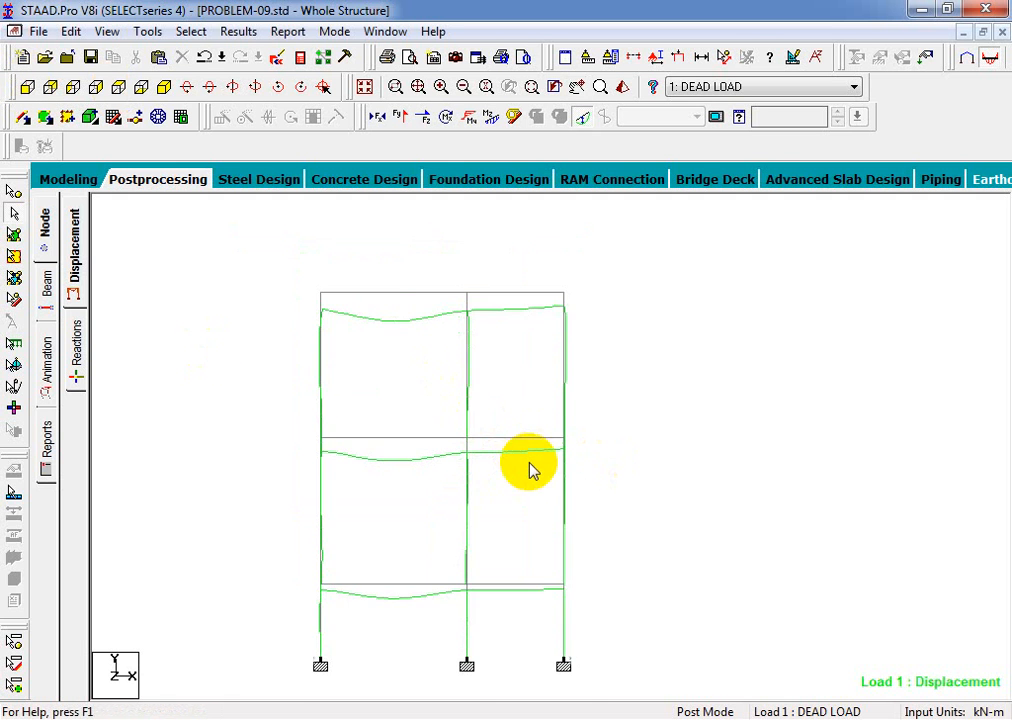
scroll(530, 468, "up", 2)
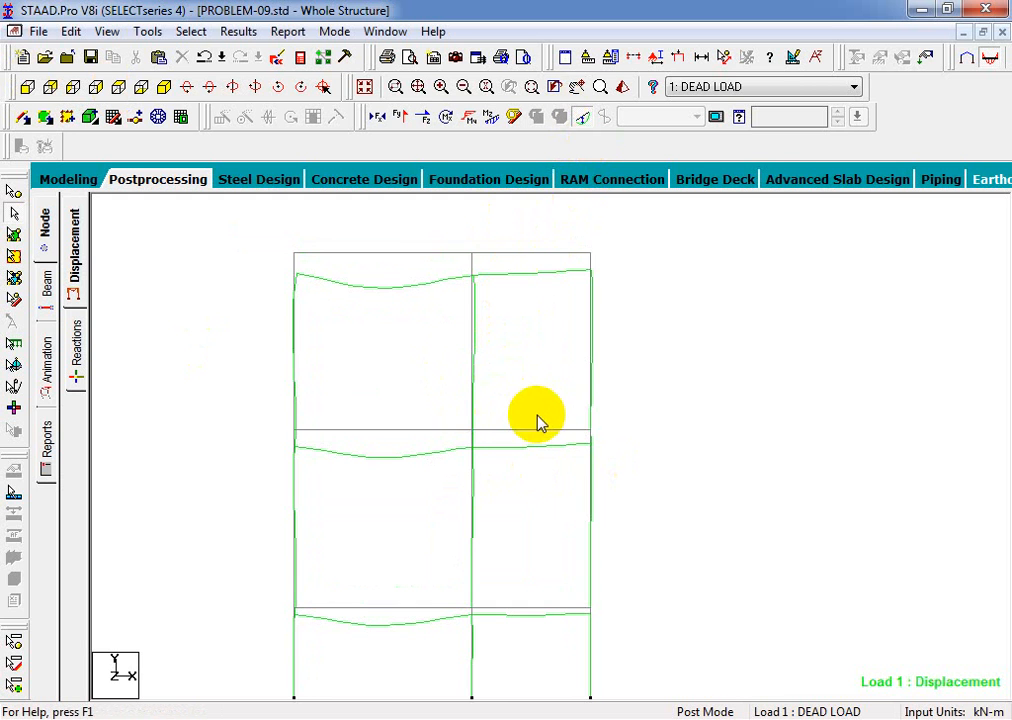
middle_click_drag(522, 396, 514, 380)
scroll(514, 380, "down", 3, "ctrl")
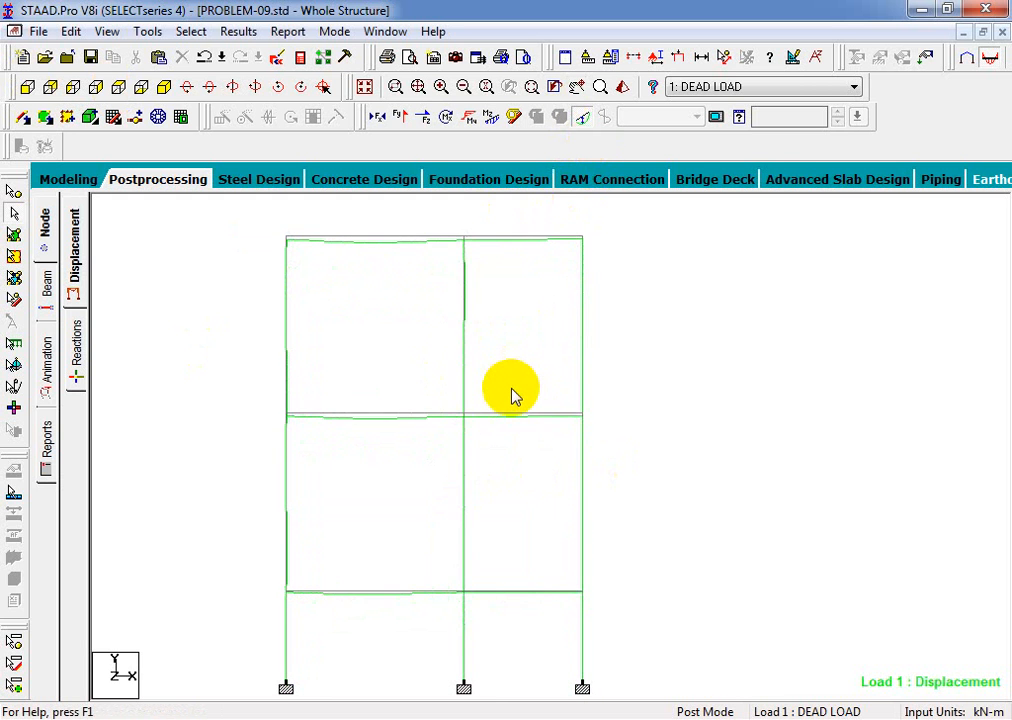
scroll(511, 388, "up", 6, "ctrl")
scroll(511, 388, "down", 4, "ctrl")
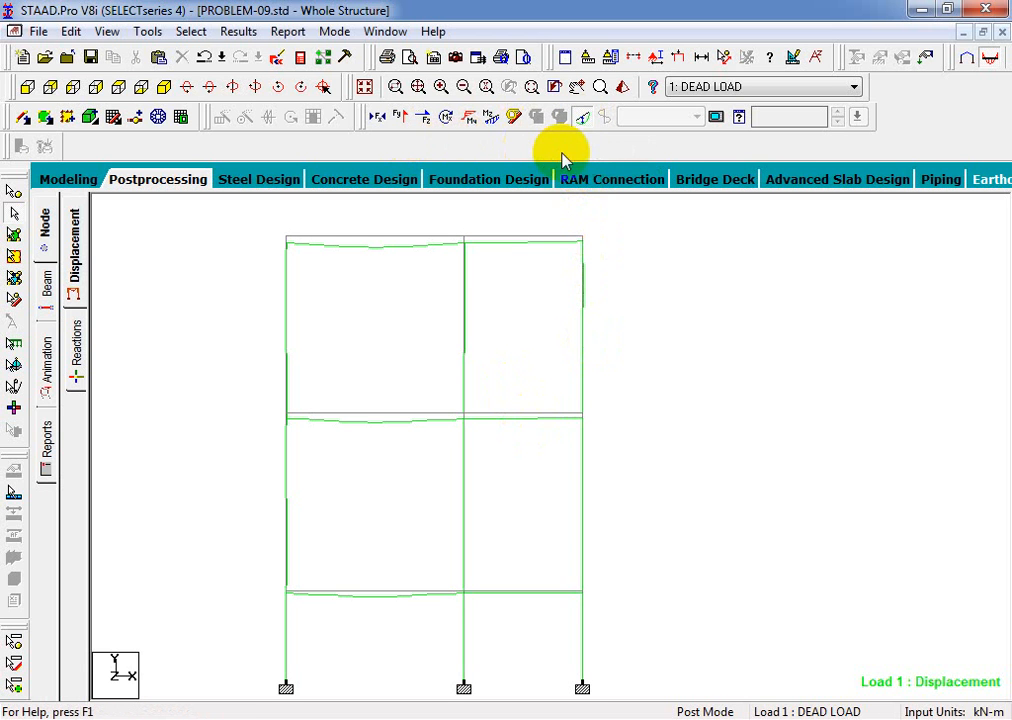
Replace the displacement diagram with the axial force diagram, reduce its scale to inspect the columns, and hide it again.
left_click(583, 128)
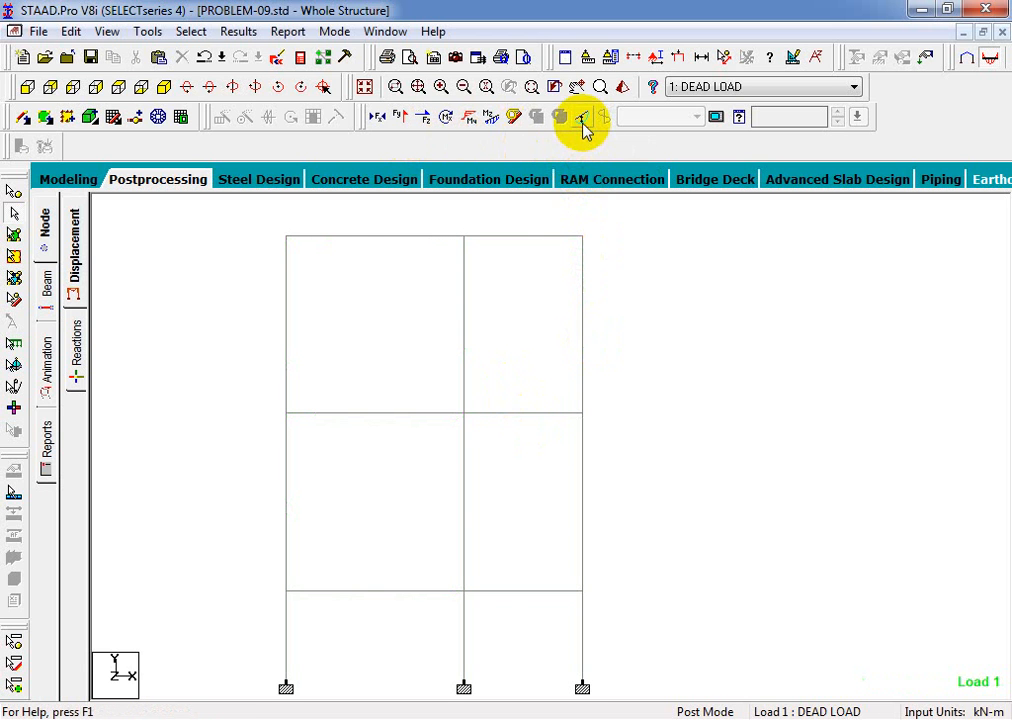
left_click(381, 125)
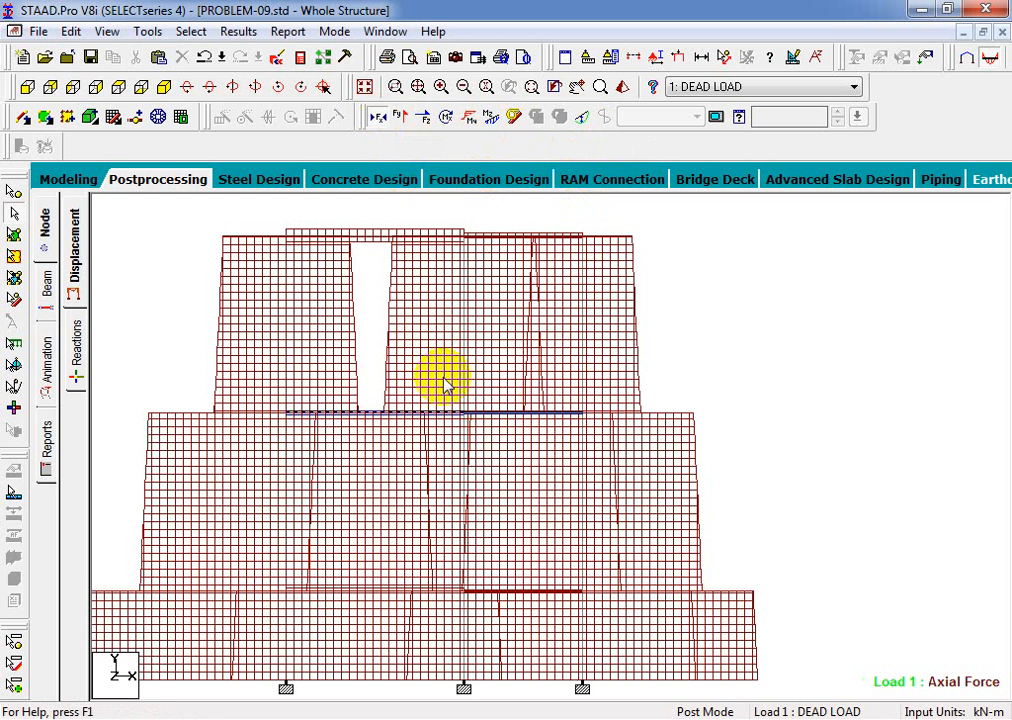
scroll(765, 413, "down", 1)
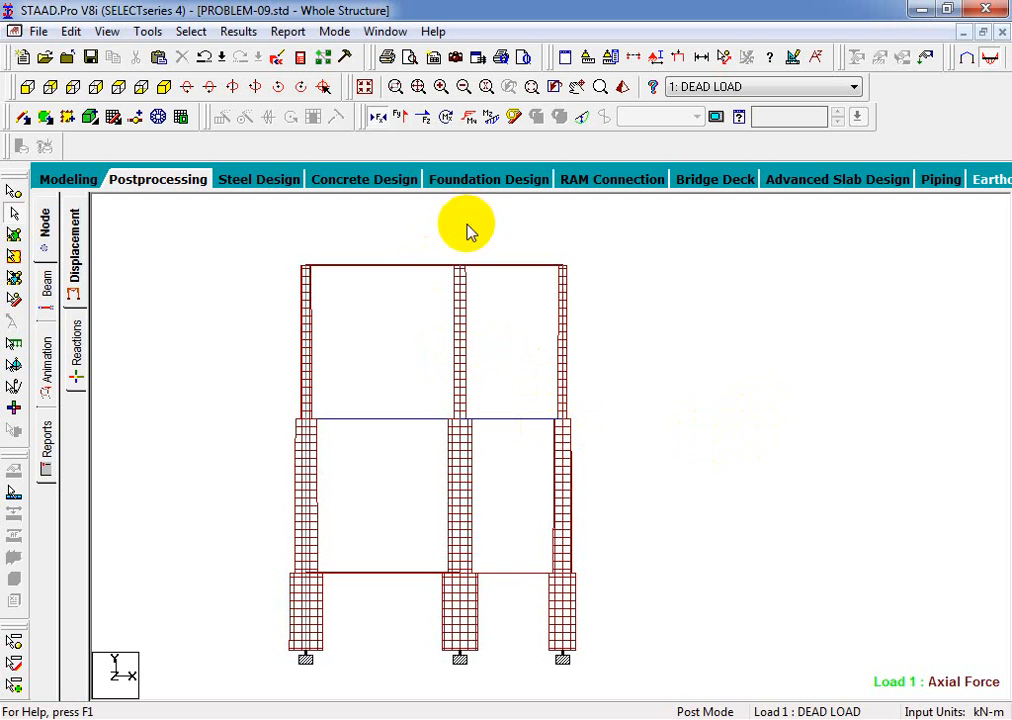
left_click(379, 120)
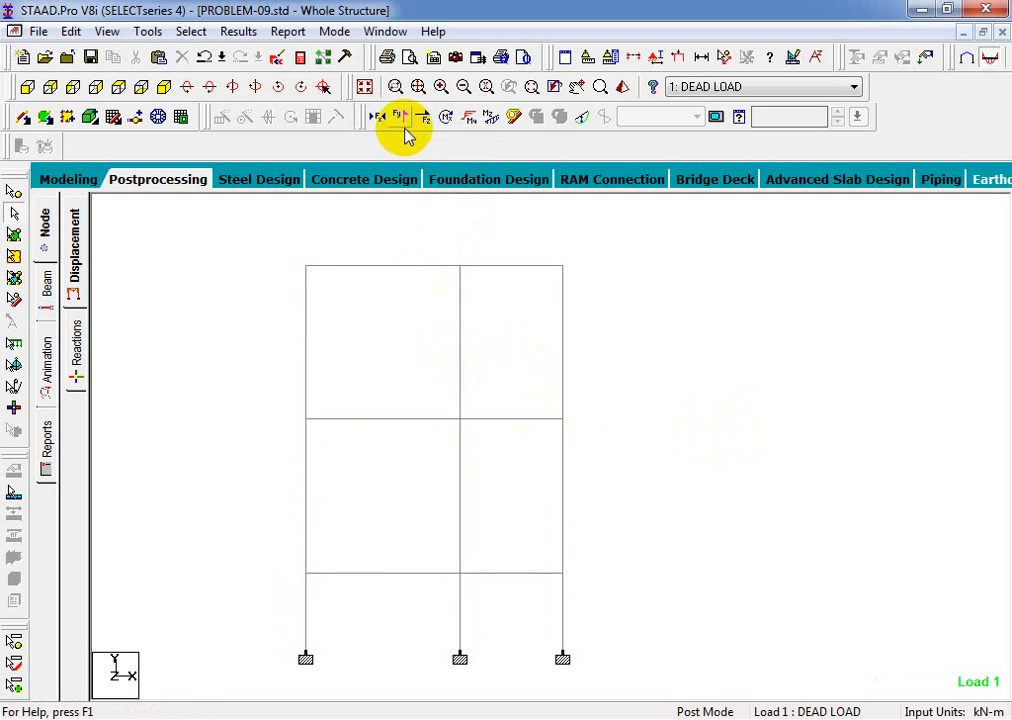
Display the Bending Z moment diagram of the isolated frame for the dead load case.
left_click(489, 128)
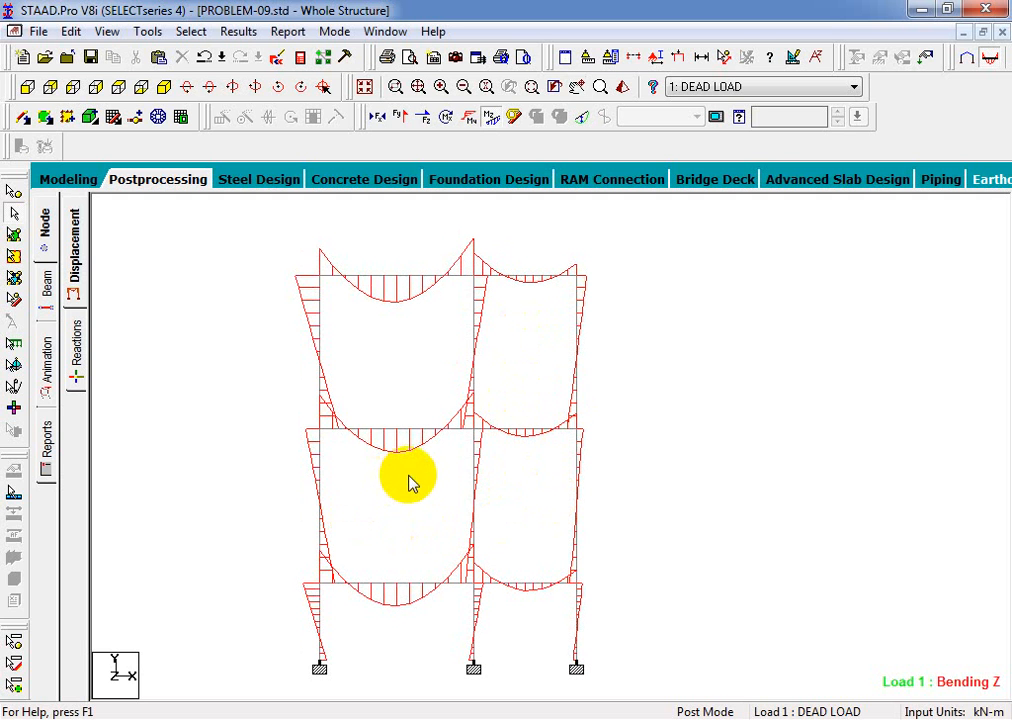
middle_click_drag(348, 457, 348, 468)
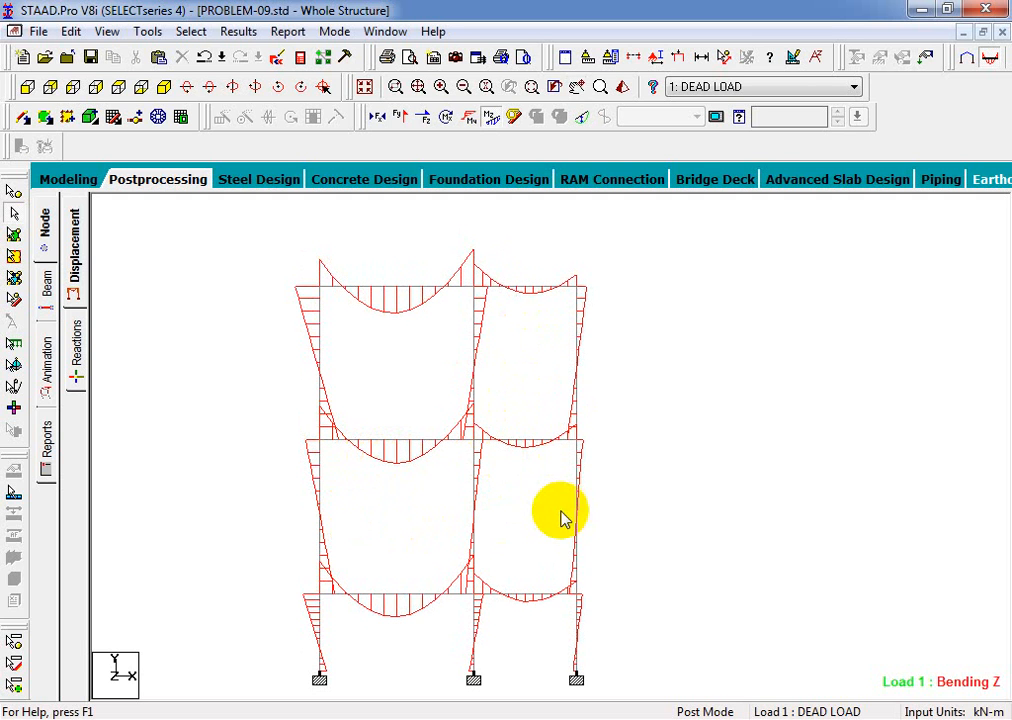
middle_click_drag(560, 520, 565, 501)
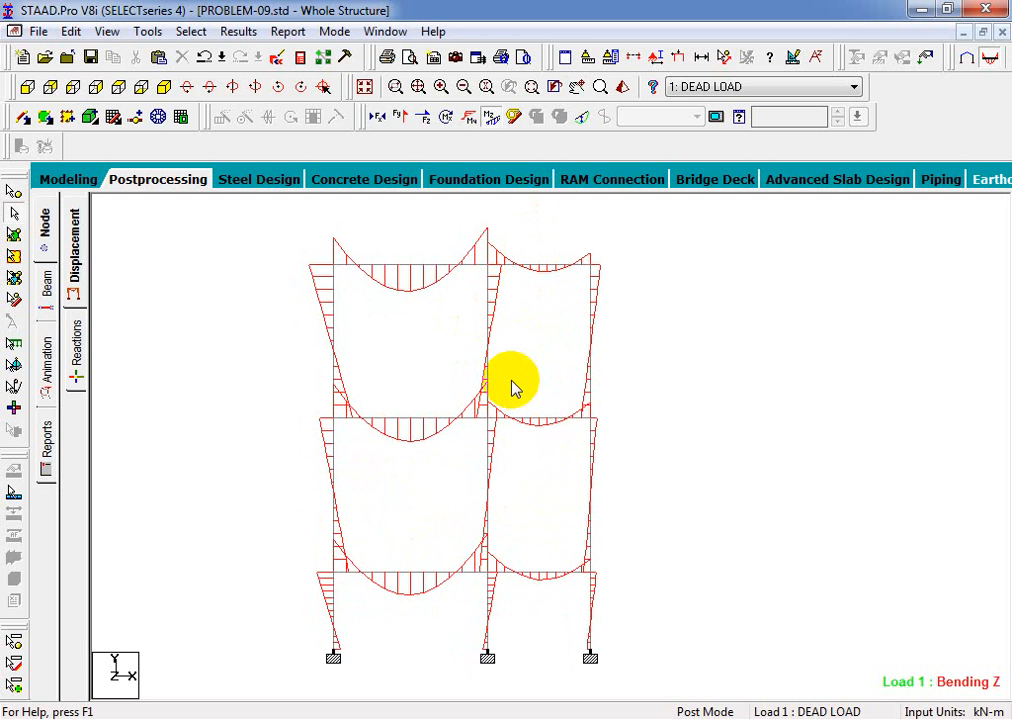
Annotate the maximum bending values on all beams of the moment diagram.
left_click(238, 31)
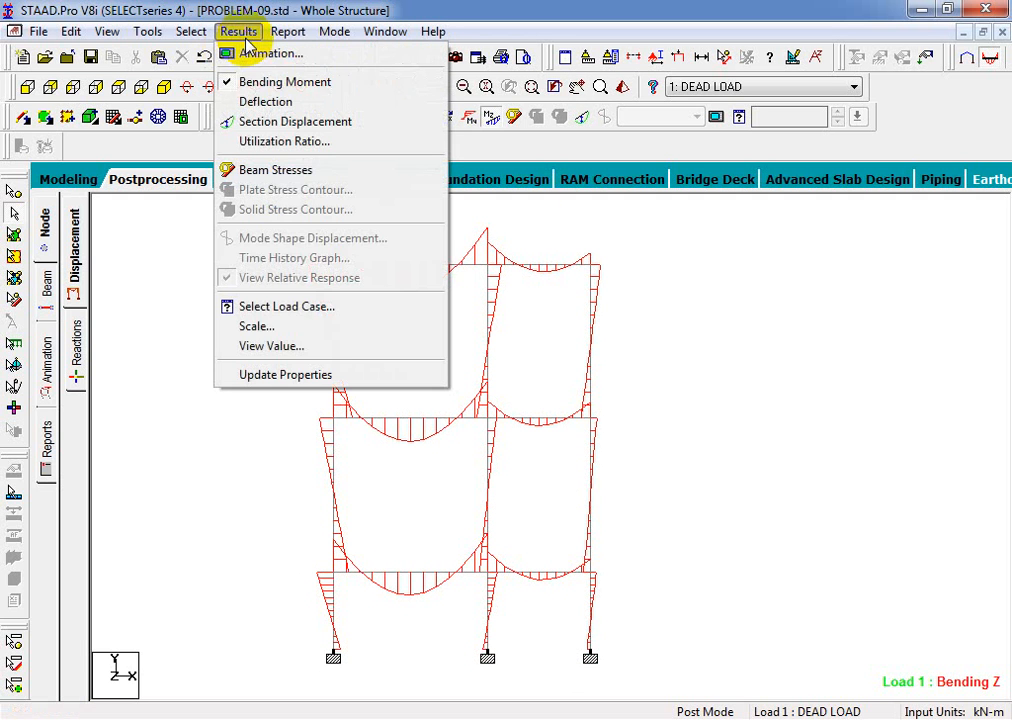
left_click(293, 347)
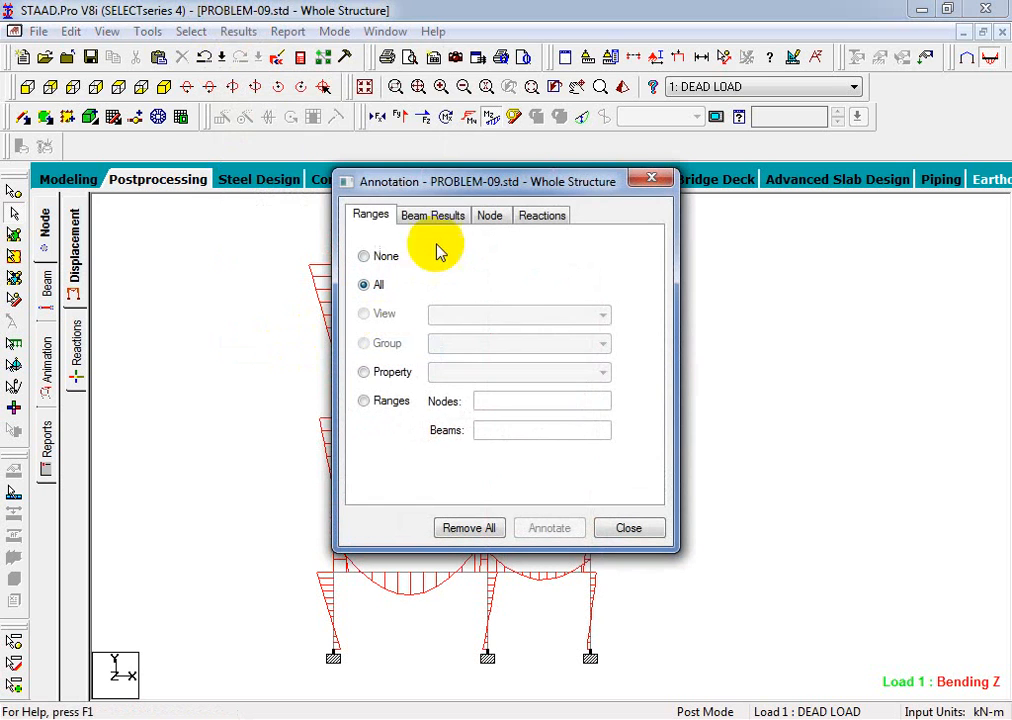
left_click(457, 220)
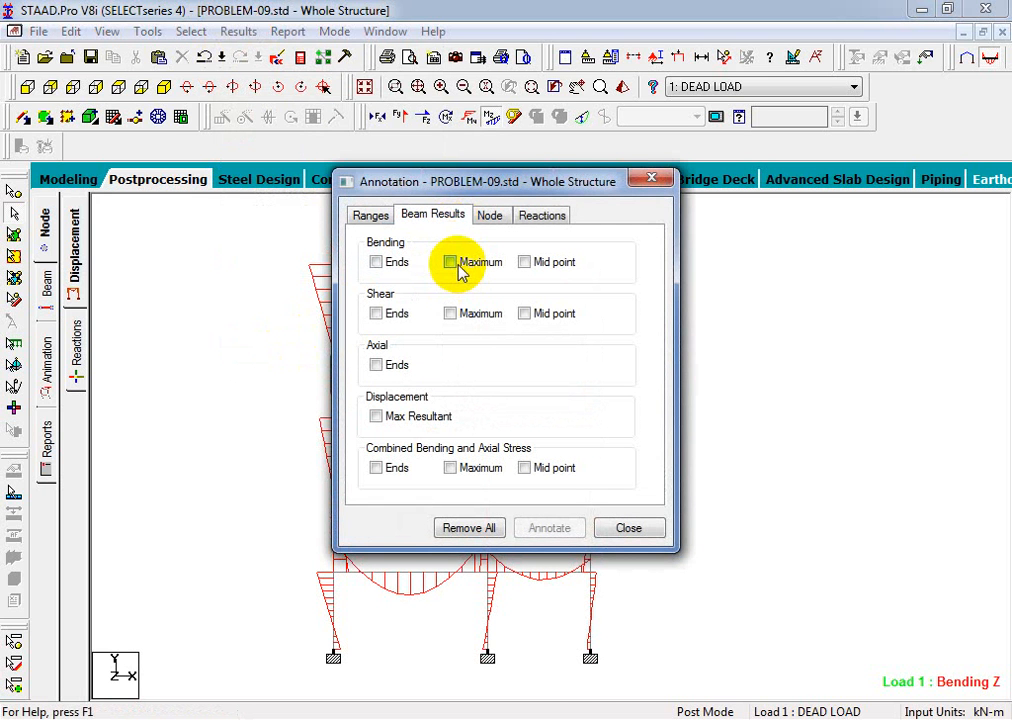
left_click(451, 262)
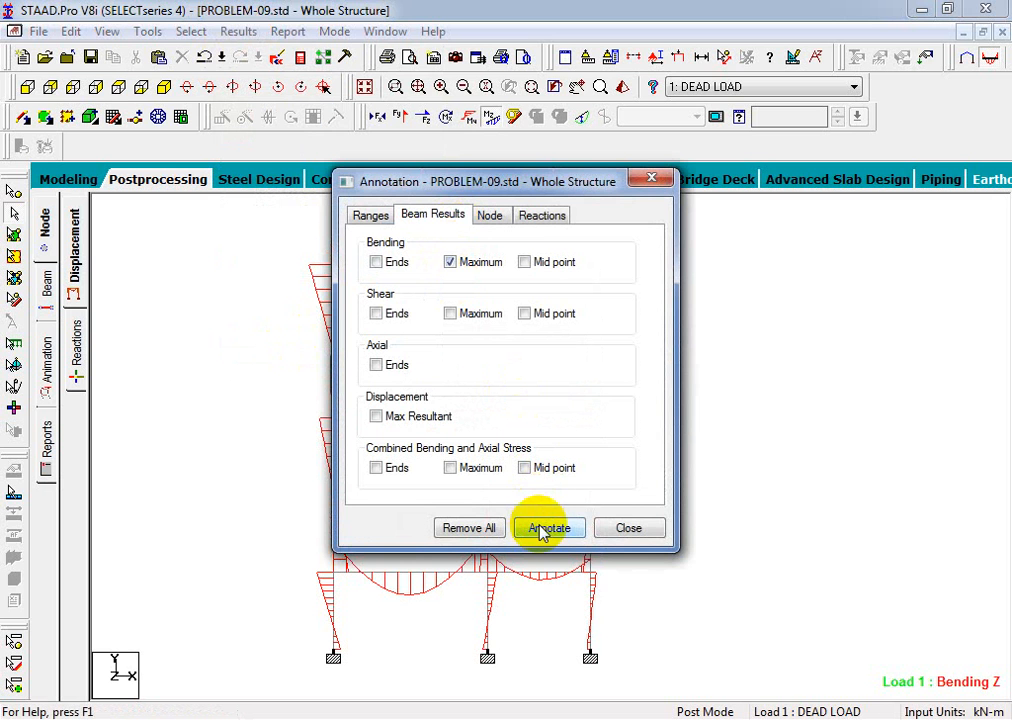
left_click(545, 527)
left_click(652, 178)
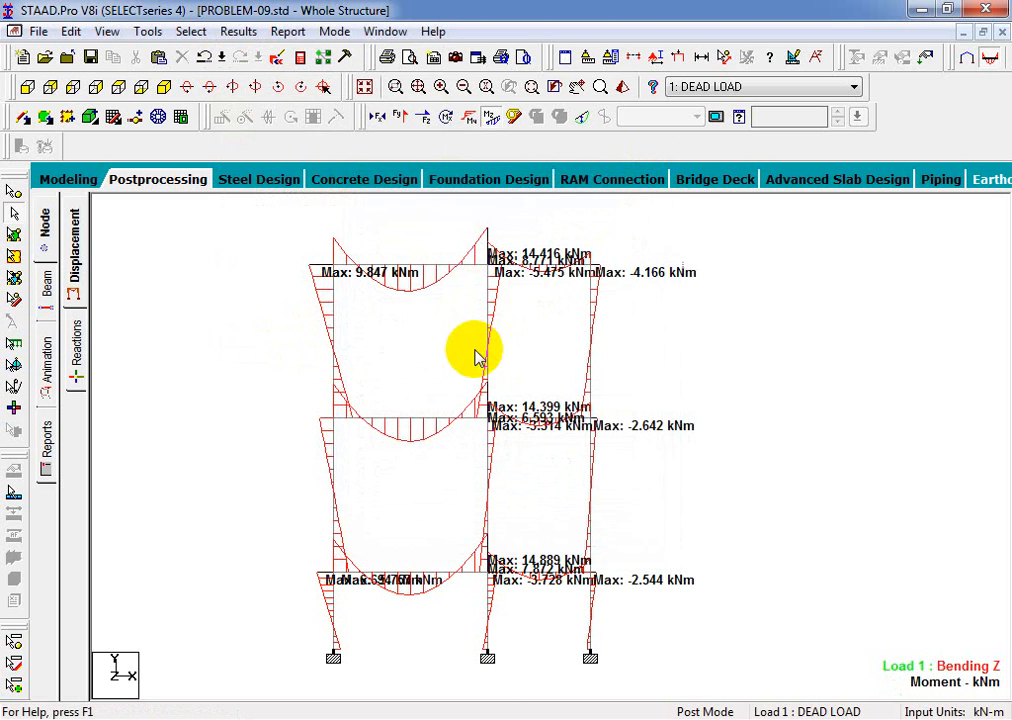
Examine the maximum moment labels on the beams and columns of each storey, from the roof down to the lowest level.
scroll(492, 341, "up", 3)
middle_click_drag(564, 233, 529, 549)
scroll(513, 440, "up", 6)
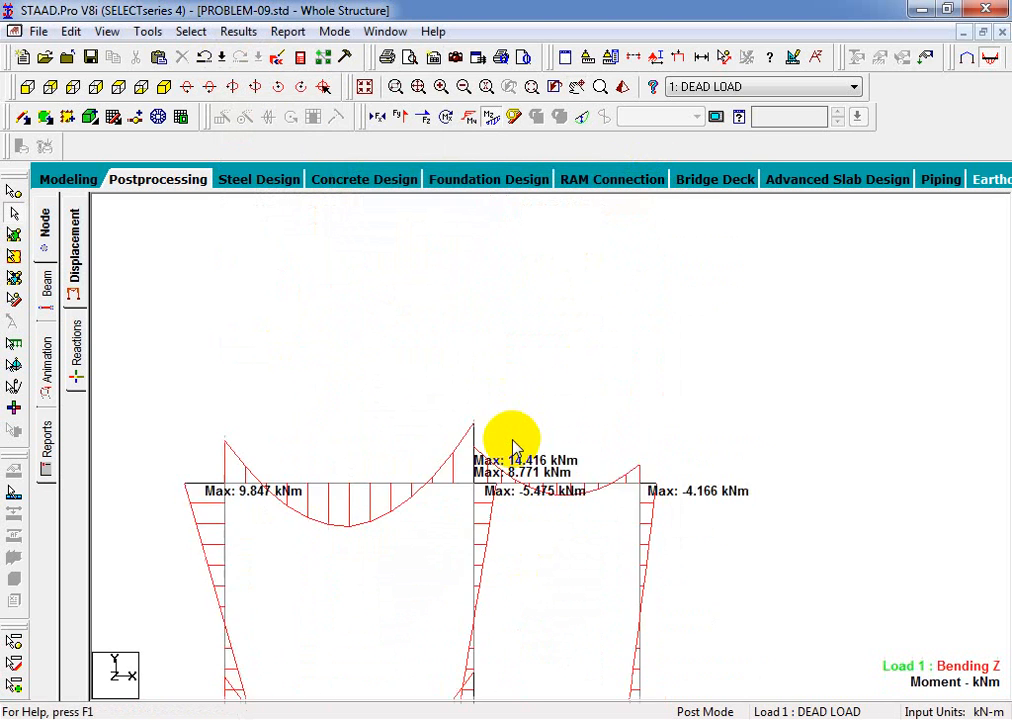
scroll(481, 430, "down", 3)
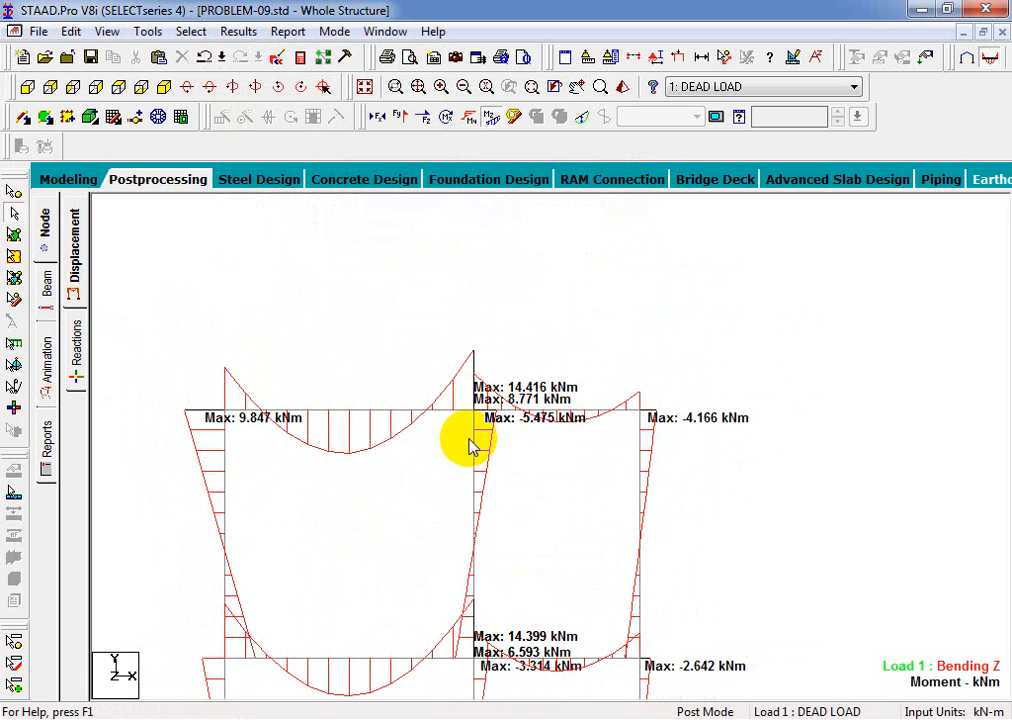
scroll(466, 443, "down", 2)
middle_click_drag(470, 552, 508, 436)
scroll(403, 322, "up", 3)
scroll(403, 322, "down", 6)
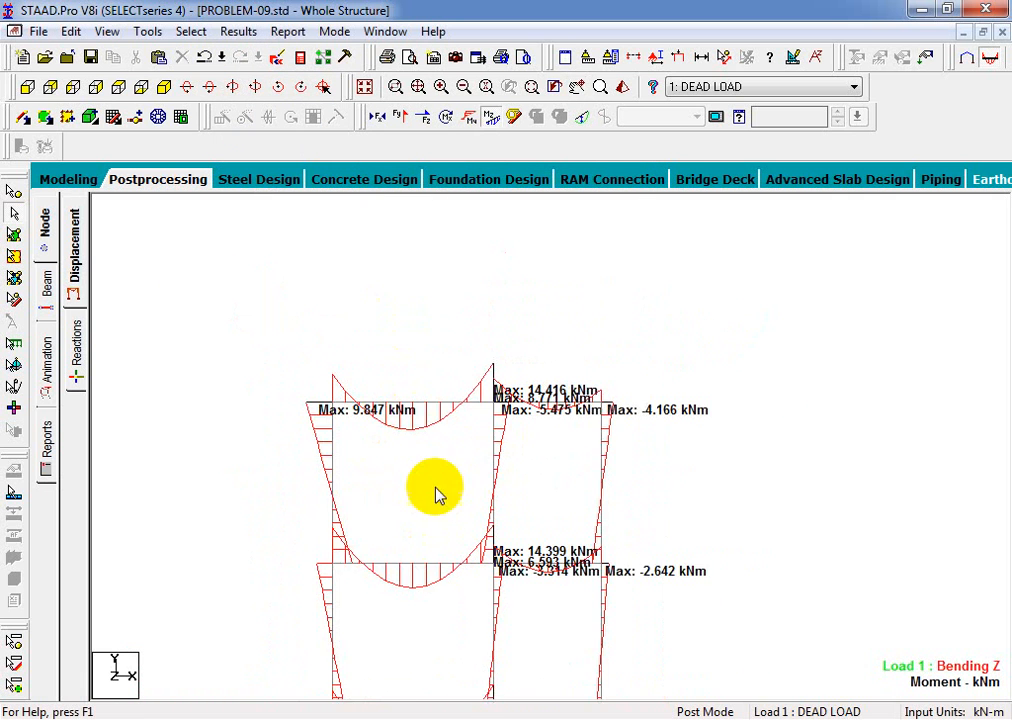
middle_click_drag(448, 517, 435, 345)
scroll(395, 570, "up", 2)
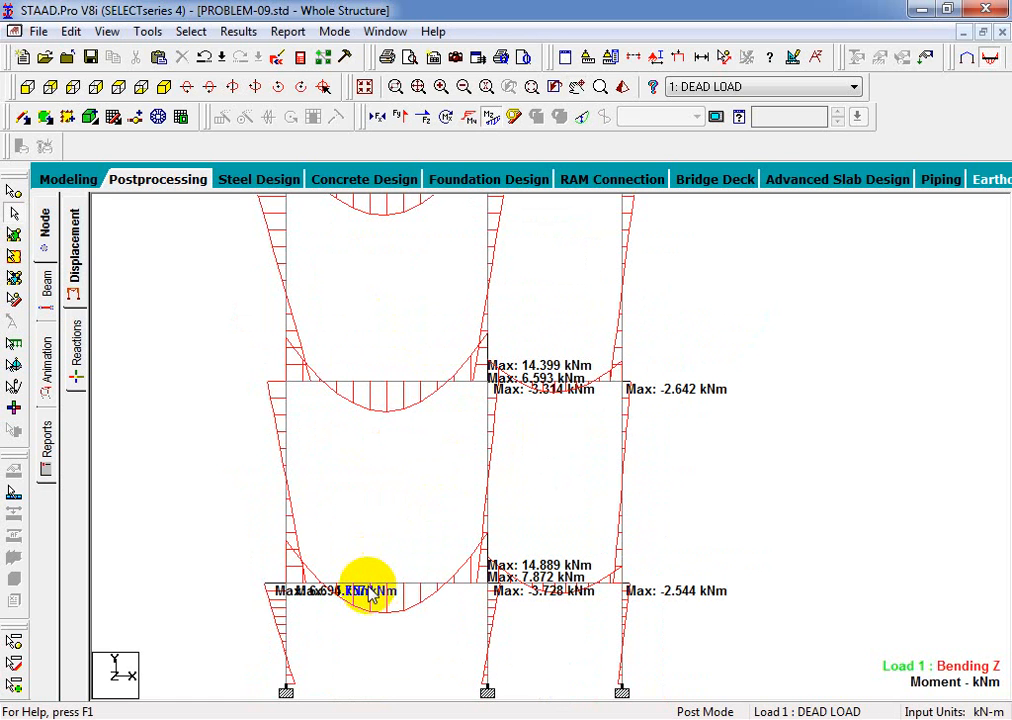
Check the deflection results of the 3 m beam at the lowest level, then close its beam properties.
left_click(381, 590)
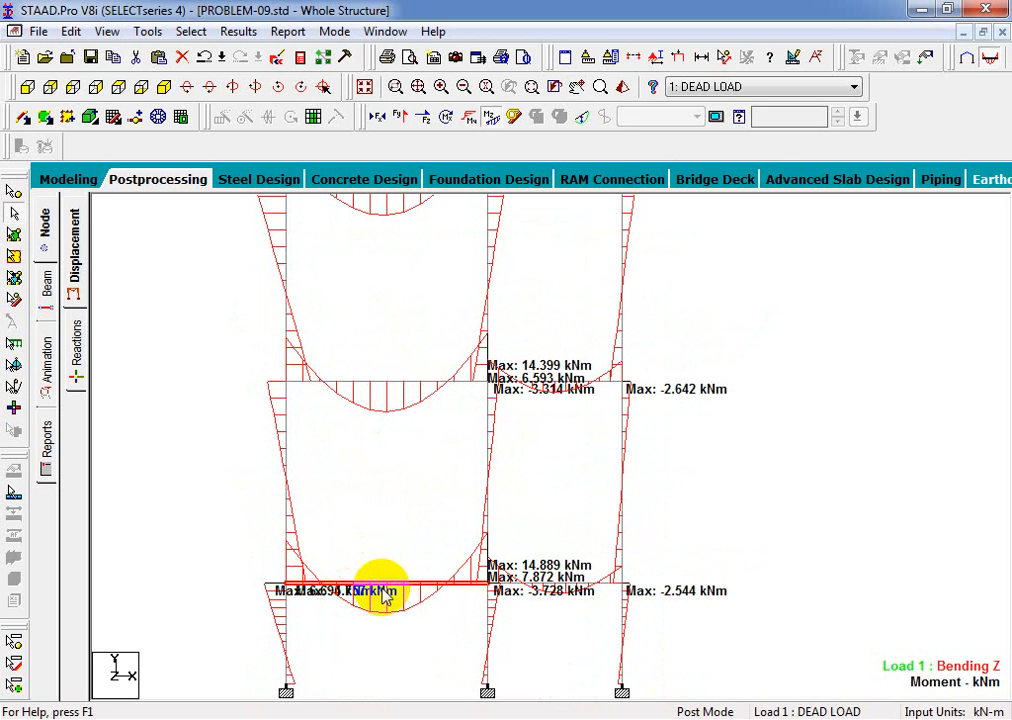
right_click(383, 591)
left_click(355, 565)
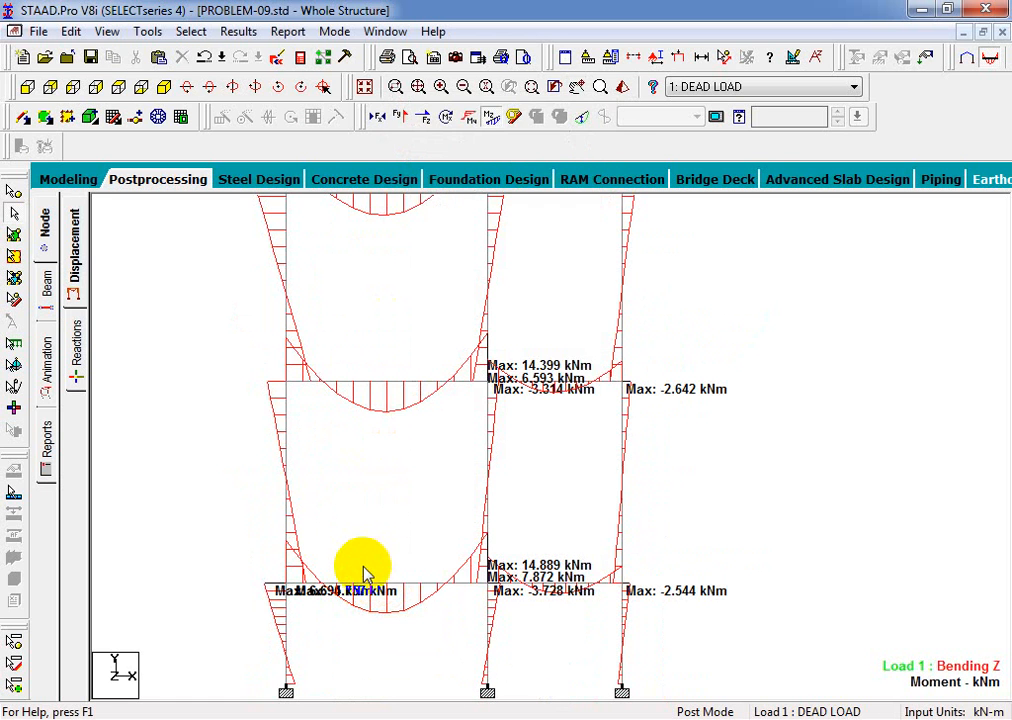
double_click(358, 590)
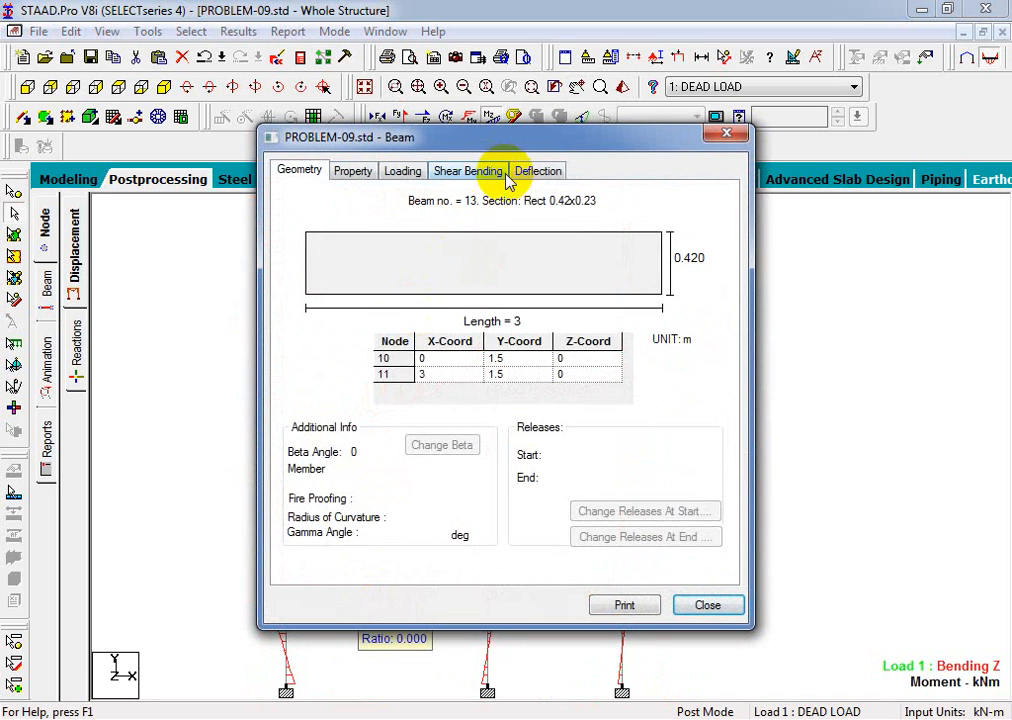
left_click(538, 170)
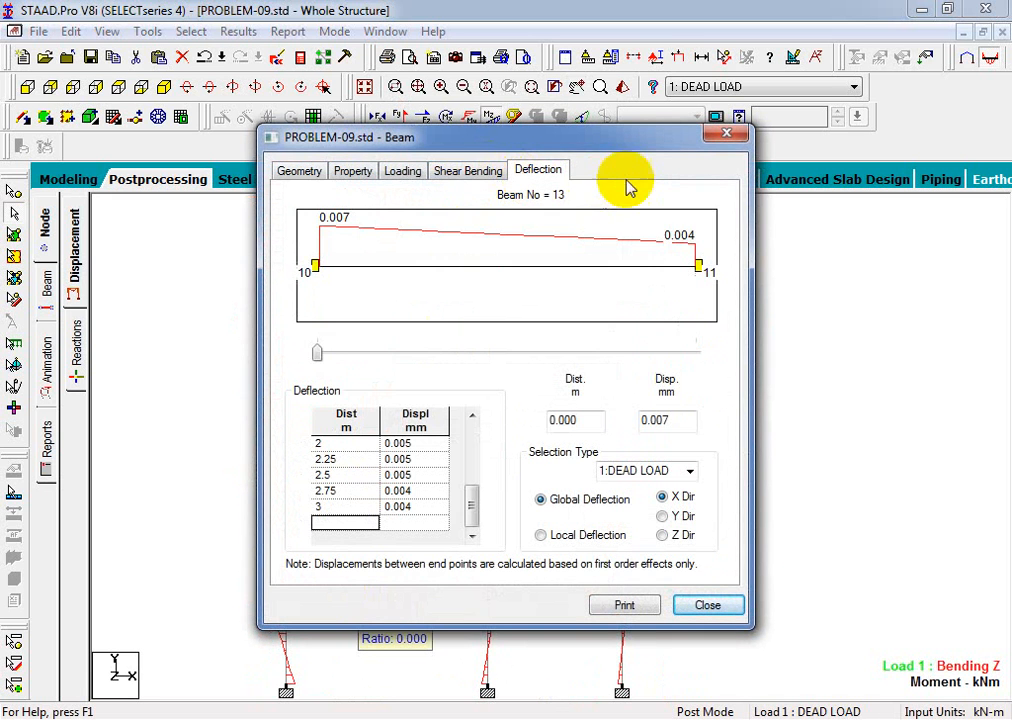
left_click(729, 134)
left_click(431, 482)
Isolate the roof beam of the wider bay so that only its bending moment diagram is displayed.
middle_click_drag(443, 416, 463, 615)
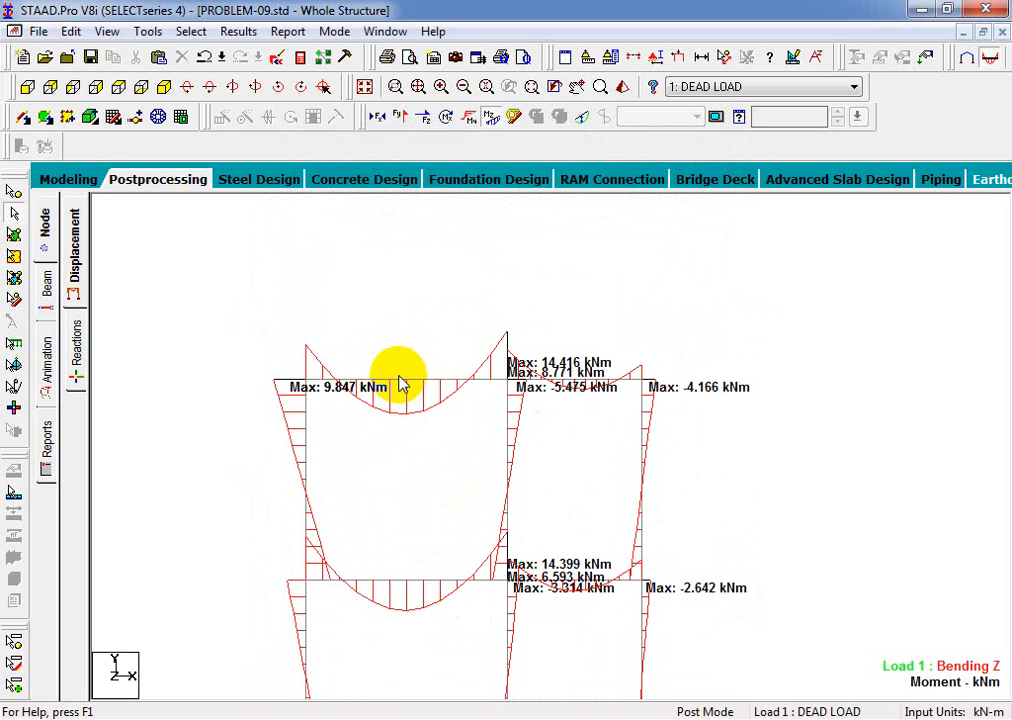
left_click(400, 382)
left_click(107, 31)
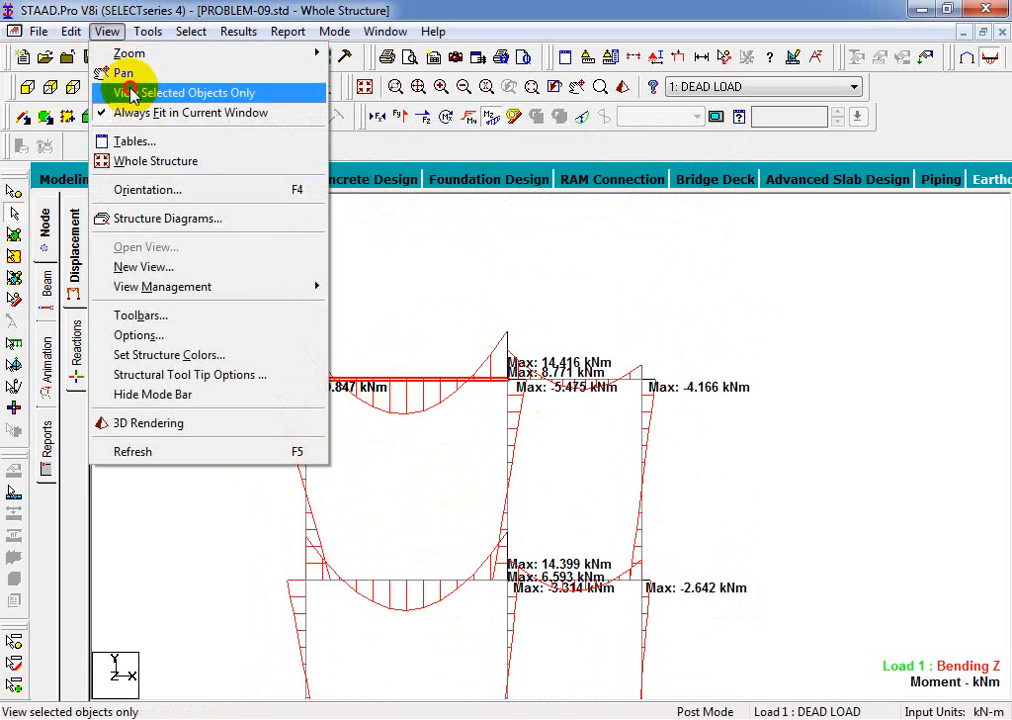
left_click(140, 93)
scroll(450, 450, "up", 6)
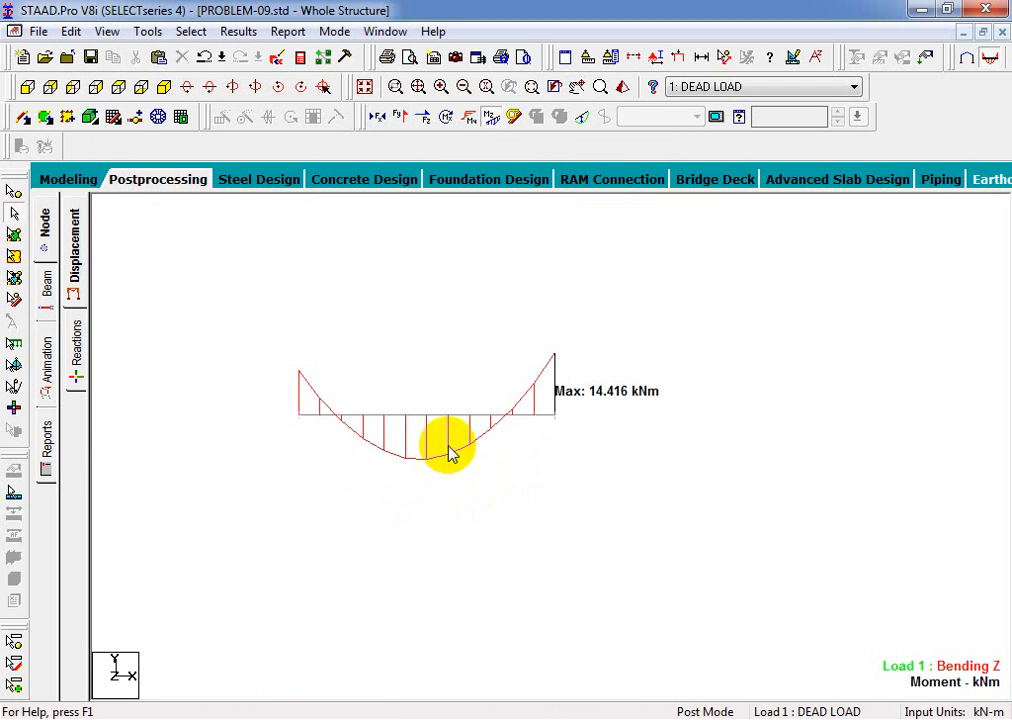
middle_click_drag(428, 318, 477, 434)
scroll(488, 405, "up", 2)
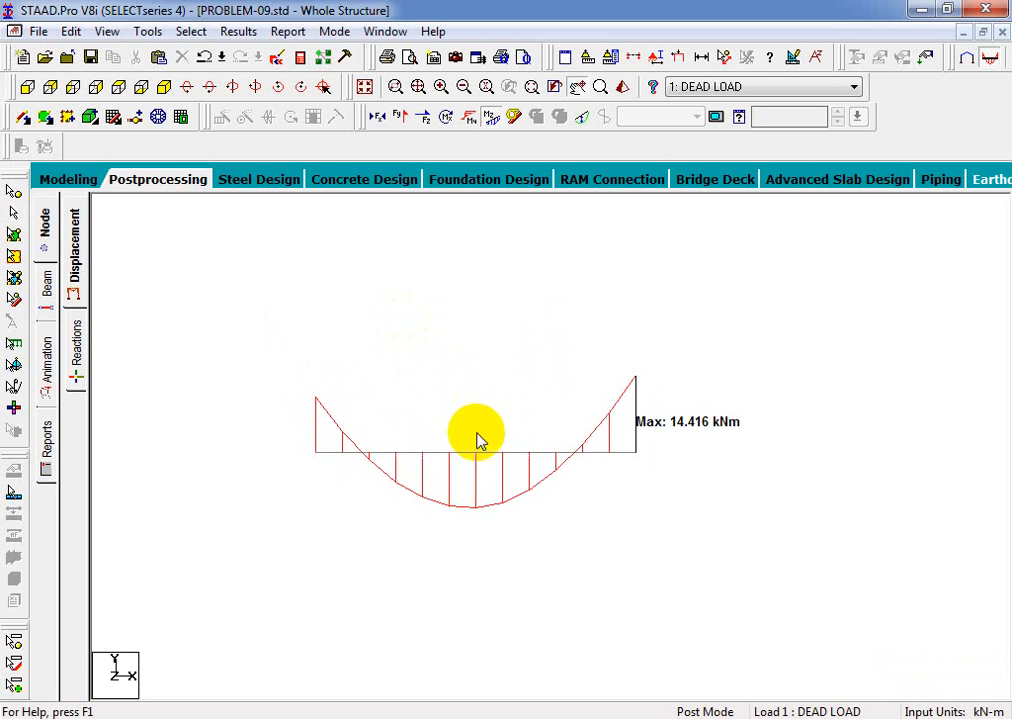
Overlay the Shear Y diagram on the isolated roof beam to compare it with the Bending Z moment diagram.
left_click(401, 117)
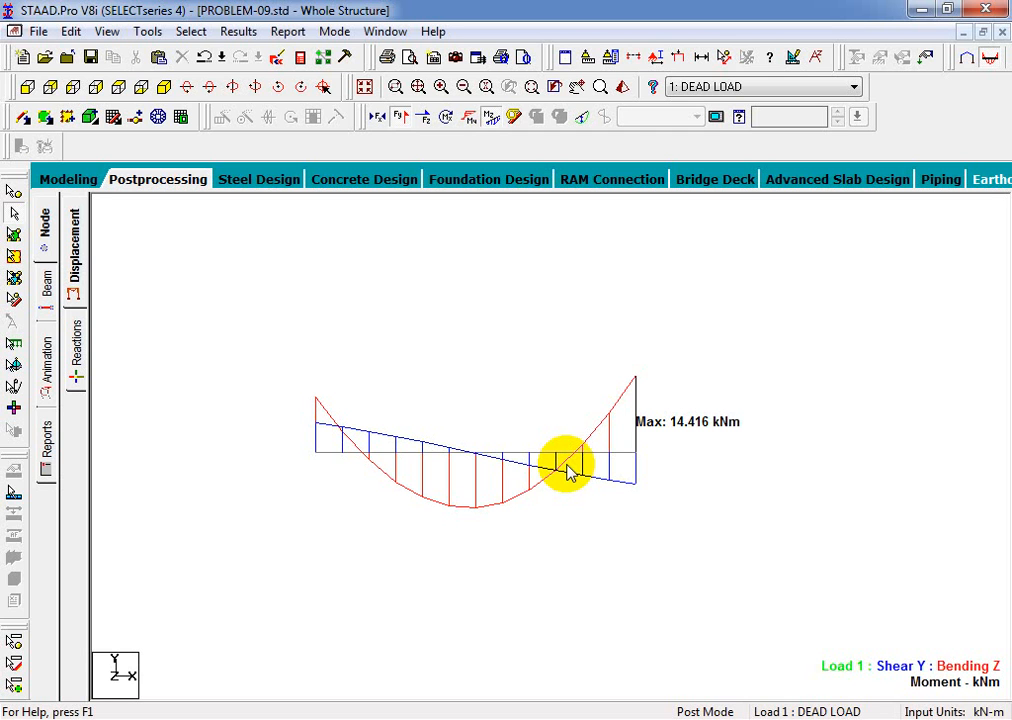
scroll(480, 585, "down", 2)
scroll(460, 498, "up", 3)
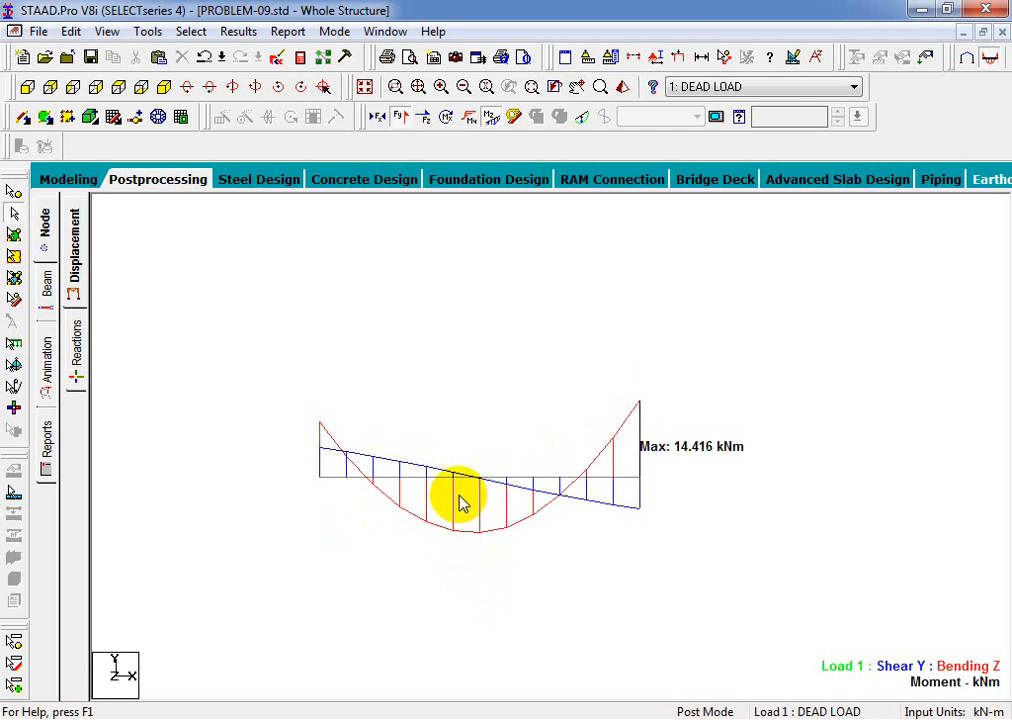
middle_click_drag(502, 410, 540, 441)
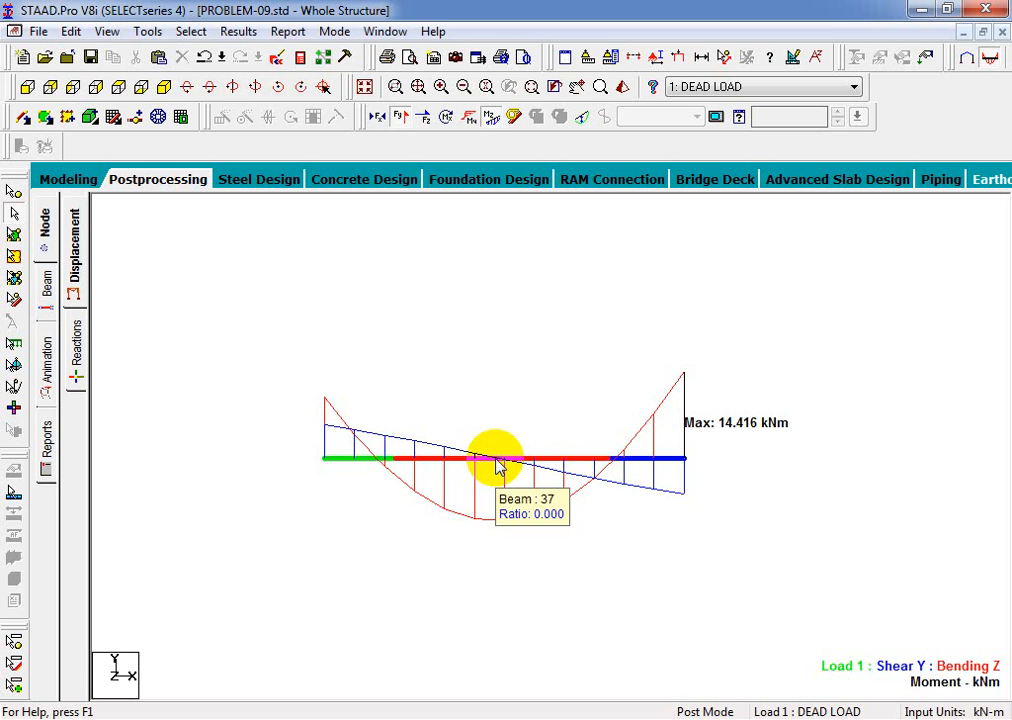
Restore the whole structure, isolate the rear frame selected in plan view, and display it from the front.
left_click(364, 86)
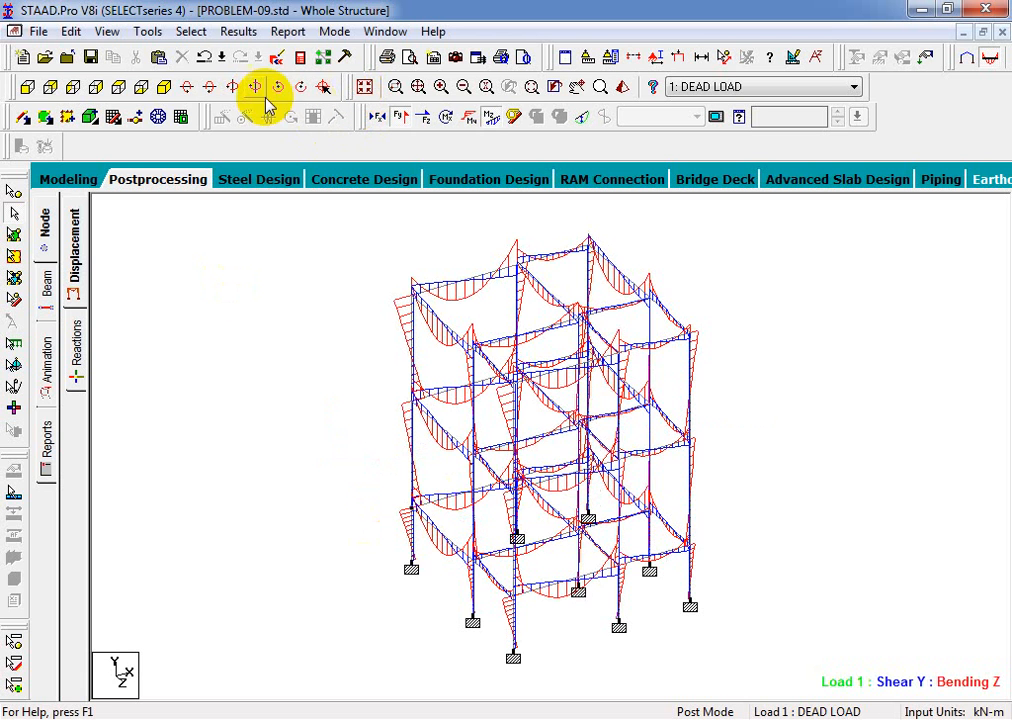
left_click(122, 88)
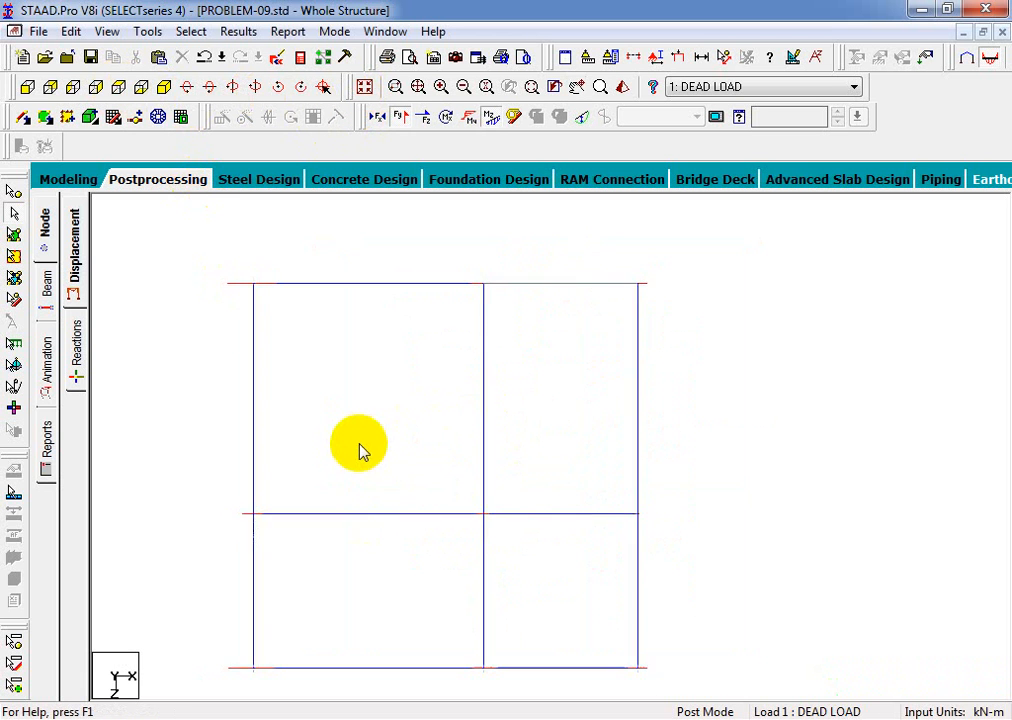
left_click_drag(224, 265, 658, 332)
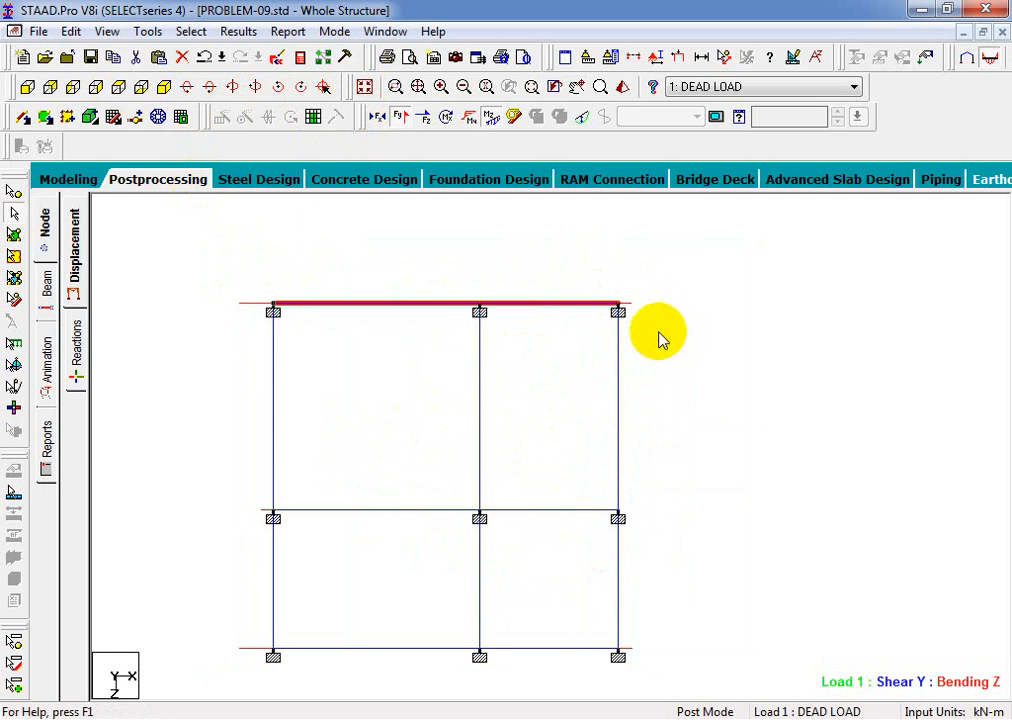
left_click(106, 31)
left_click(155, 92)
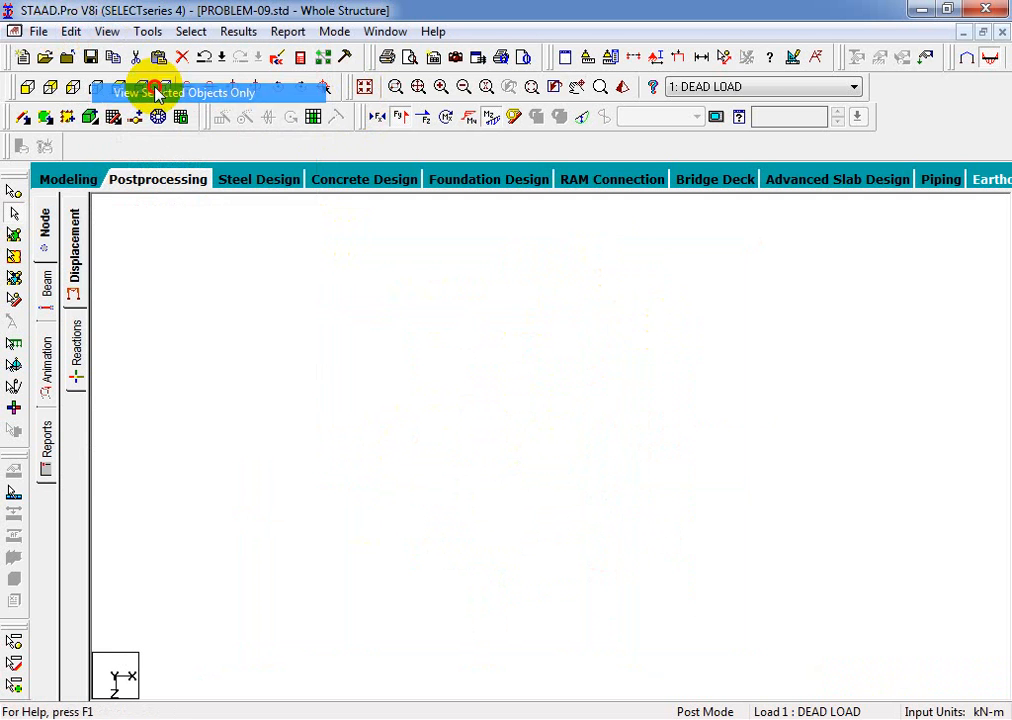
left_click(163, 90)
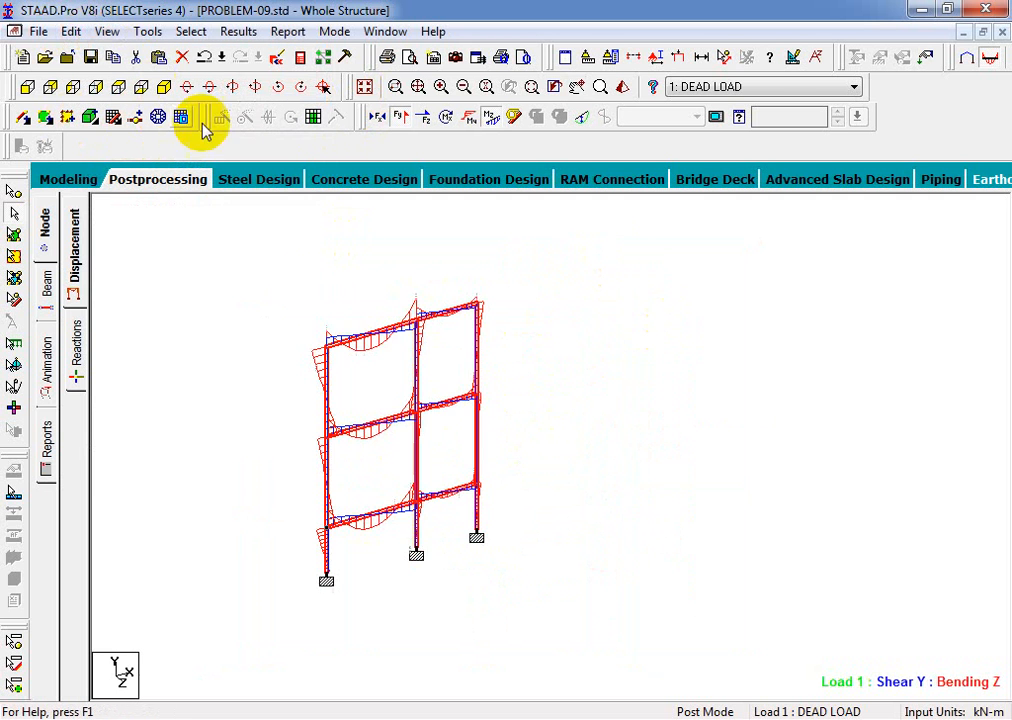
left_click(28, 88)
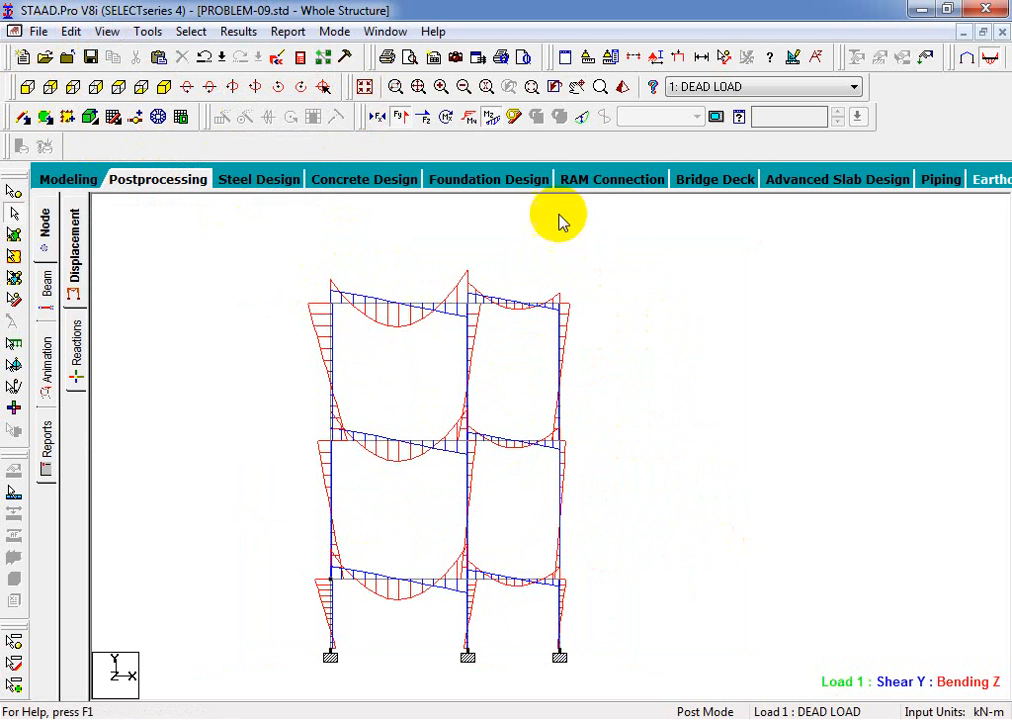
Hide the Bending Z diagram so that the isolated frame displays only Shear Y.
left_click(490, 118)
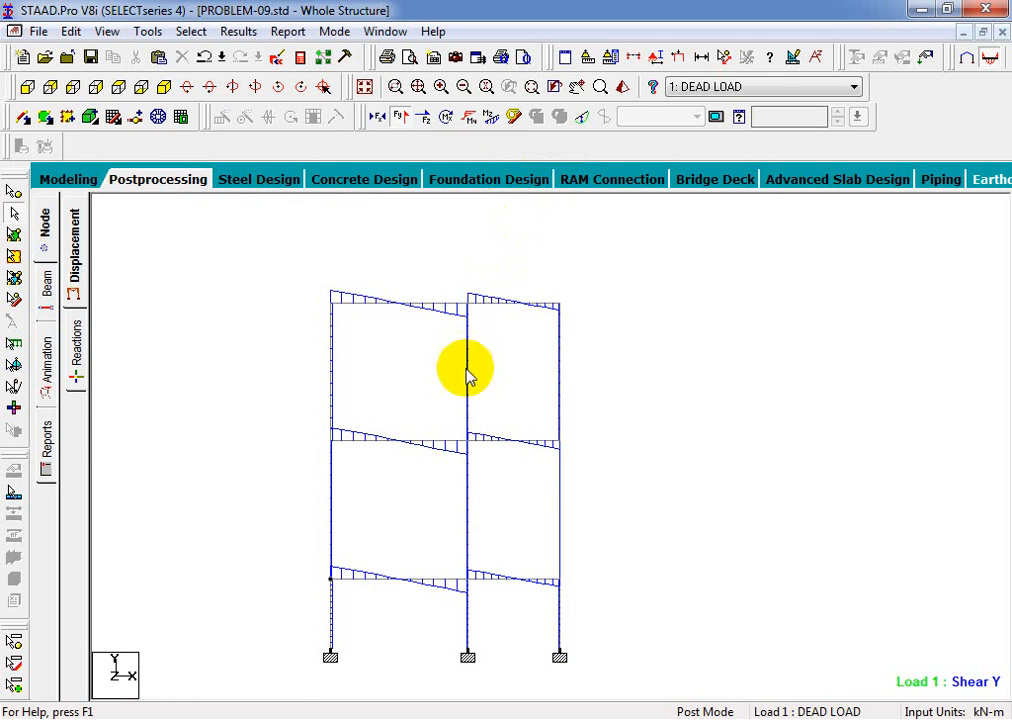
scroll(468, 378, "down", 1)
scroll(482, 436, "up", 2)
scroll(512, 380, "down", 1)
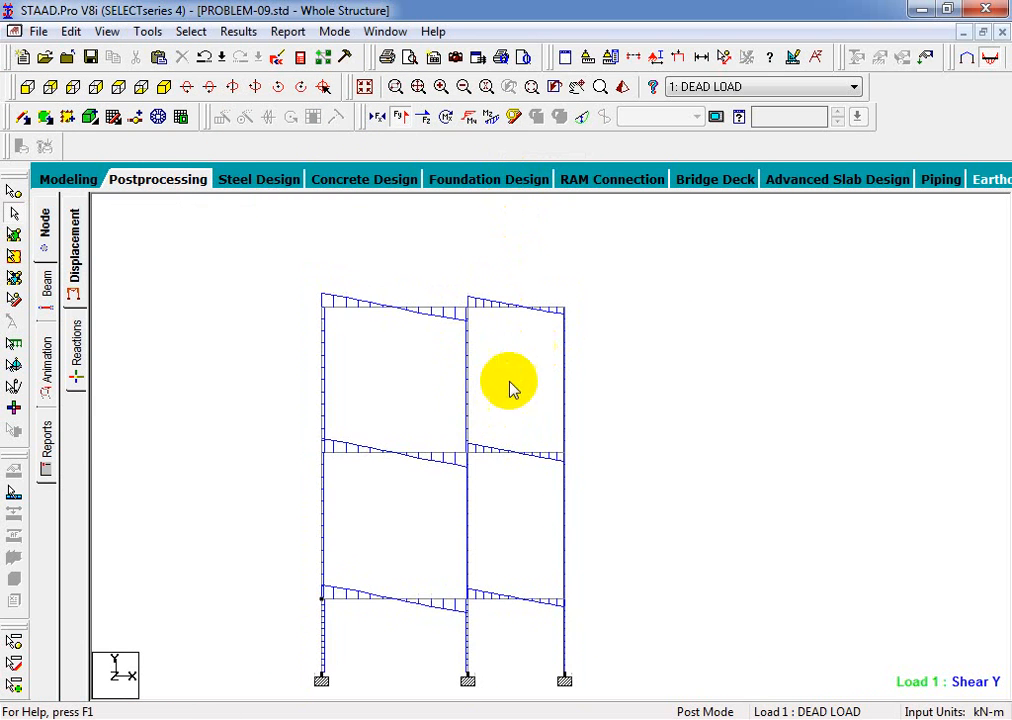
Isolate the wider bay of the frame with its beams and columns, and inspect its shear diagrams at each storey.
left_click_drag(289, 260, 431, 613)
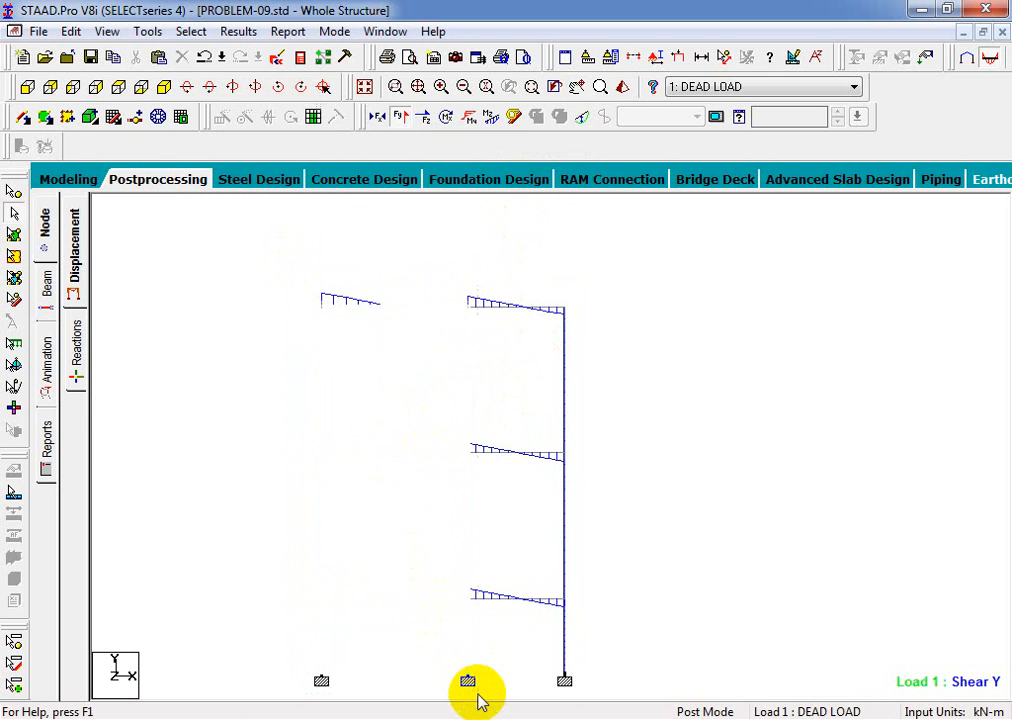
left_click(106, 31)
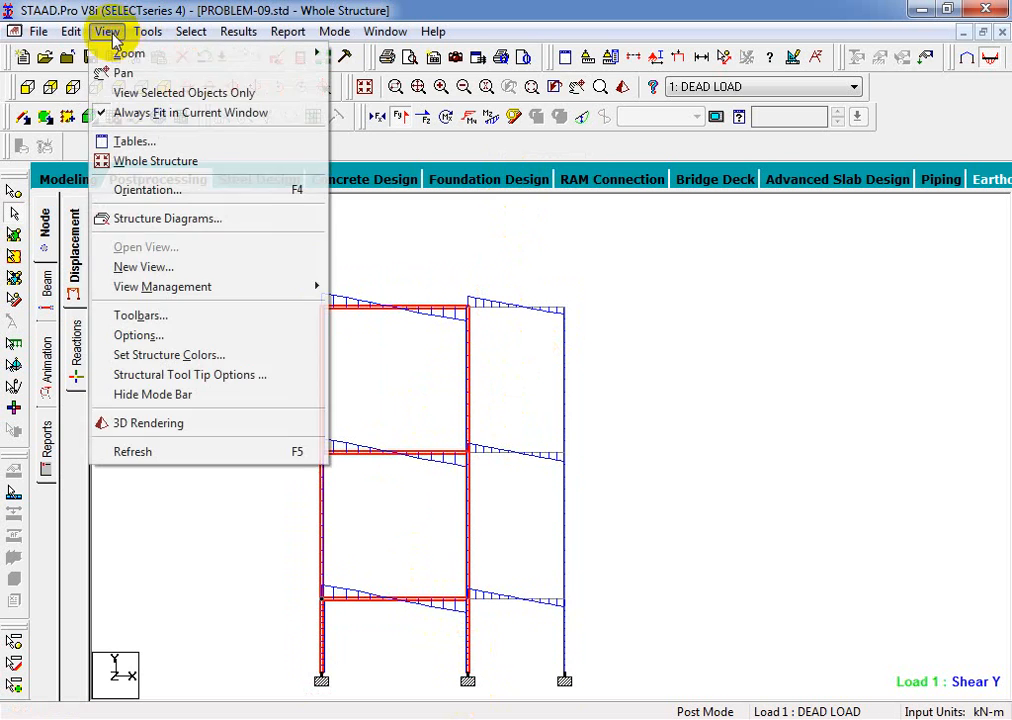
left_click(132, 95)
left_click(508, 428)
scroll(467, 540, "up", 2)
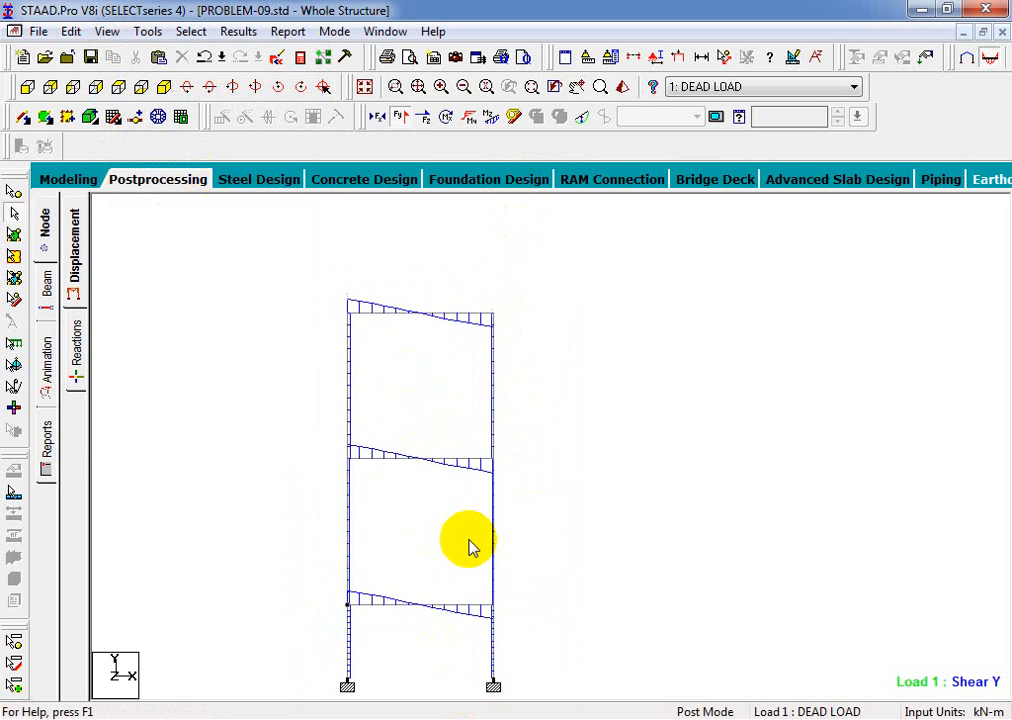
scroll(434, 422, "up", 1)
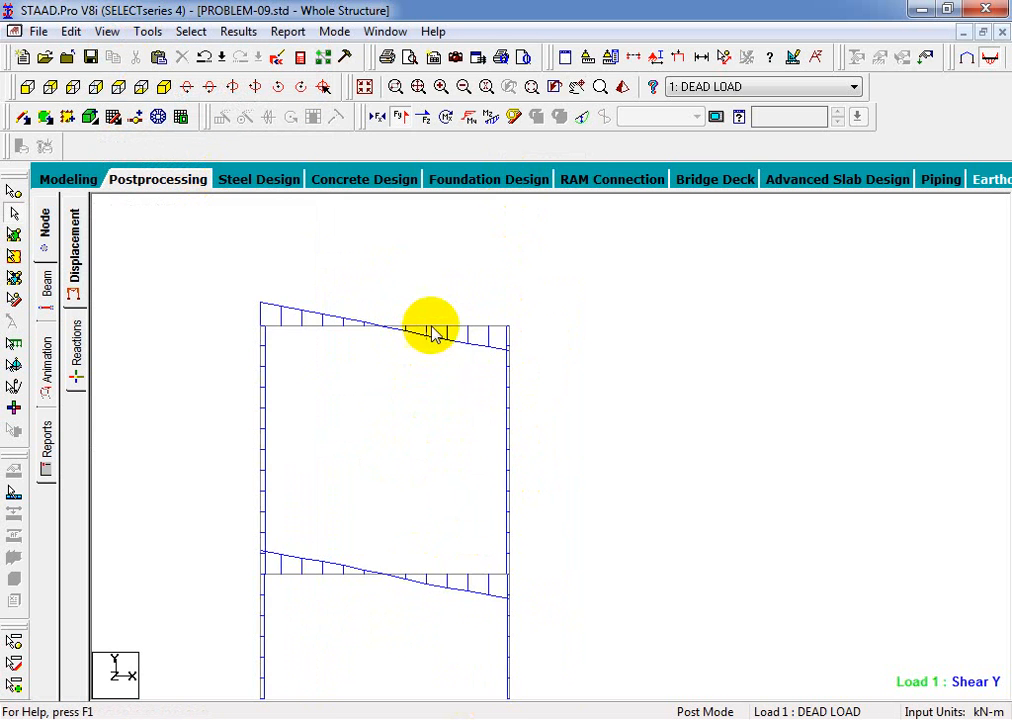
scroll(410, 345, "up", 1)
scroll(390, 352, "down", 4)
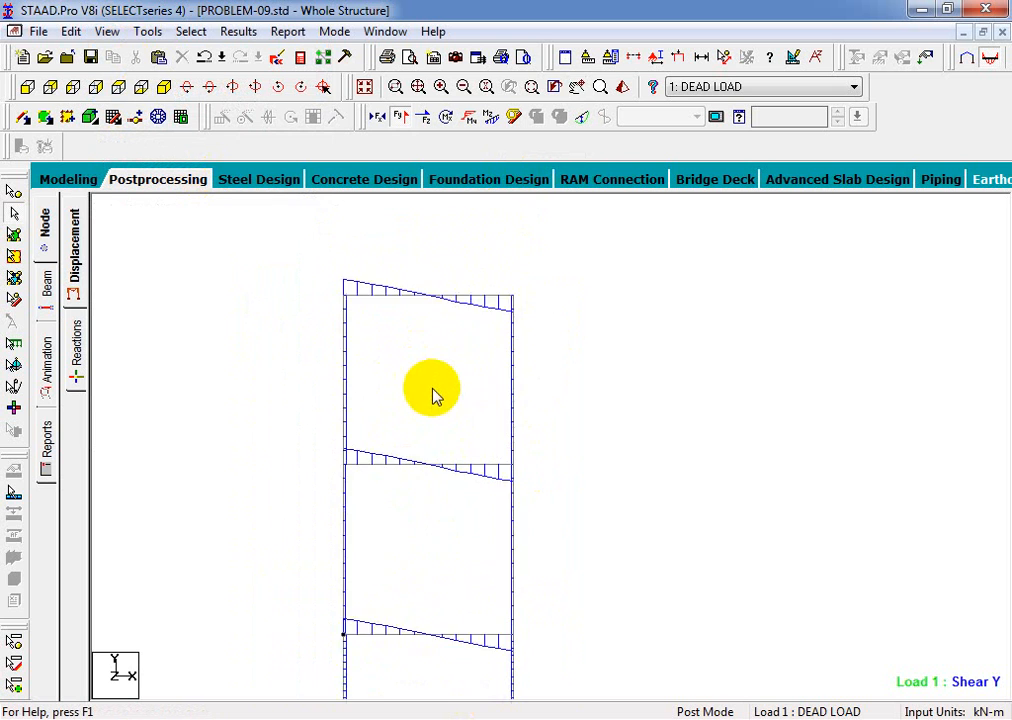
middle_click_drag(436, 605, 415, 588)
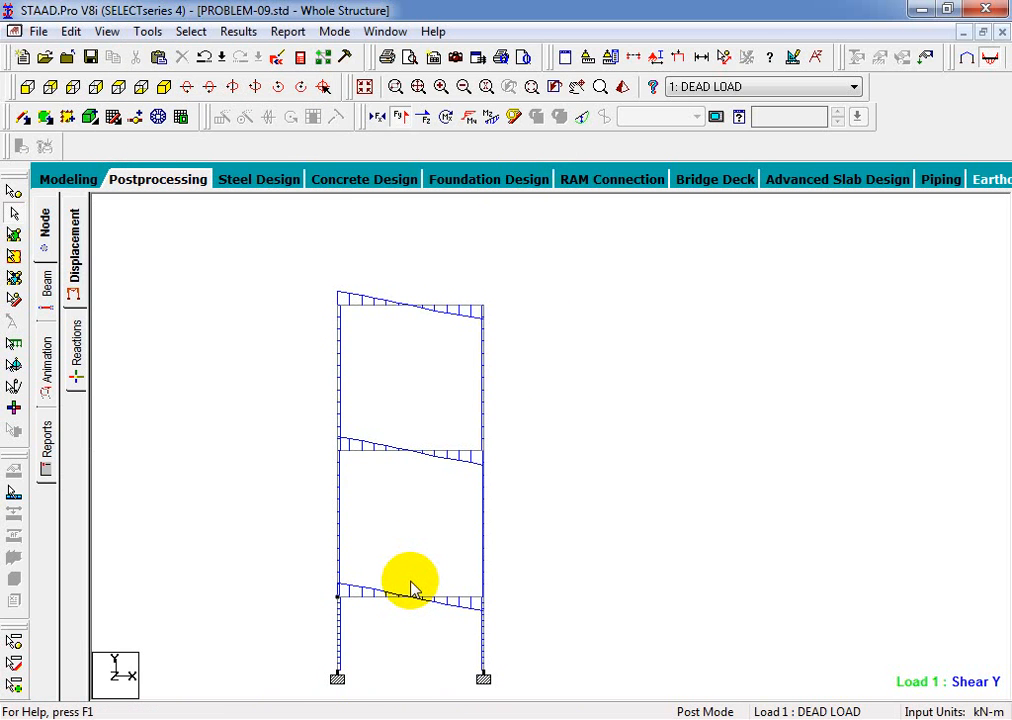
scroll(431, 516, "up", 1)
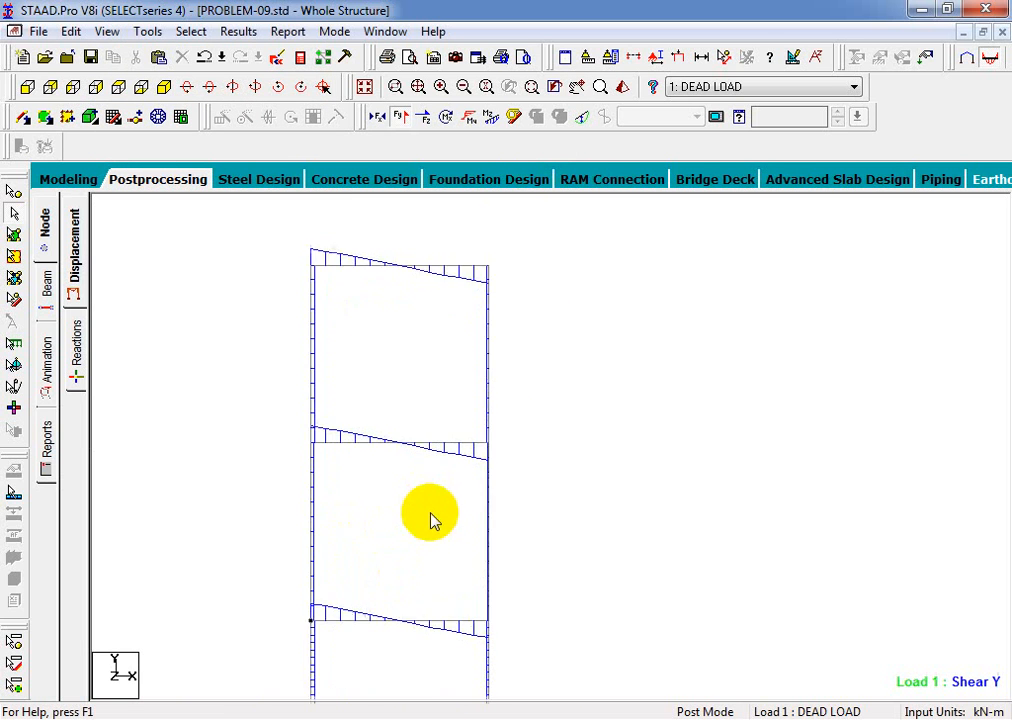
scroll(443, 492, "down", 1)
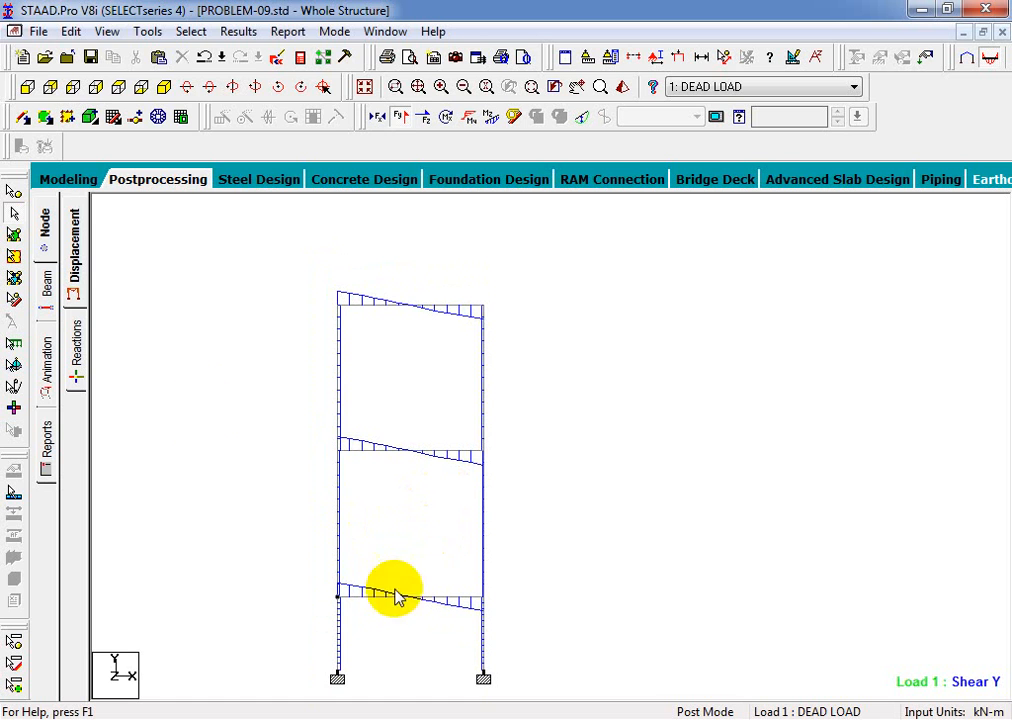
Open the result annotation settings for beam results.
left_click(107, 31)
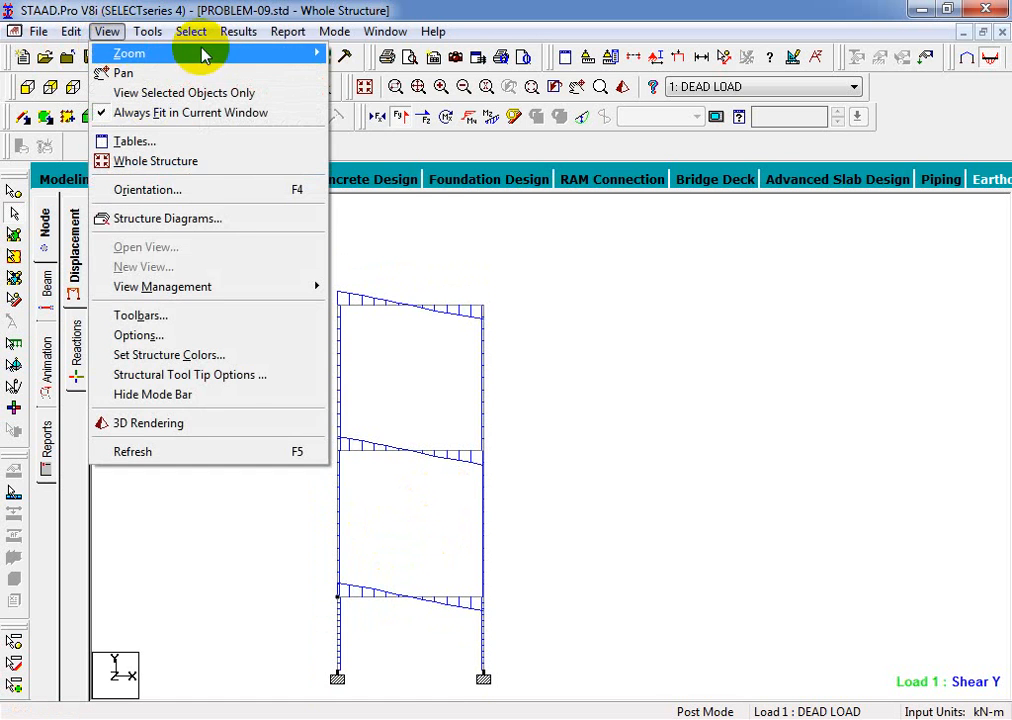
mouse_move(238, 31)
left_click(298, 346)
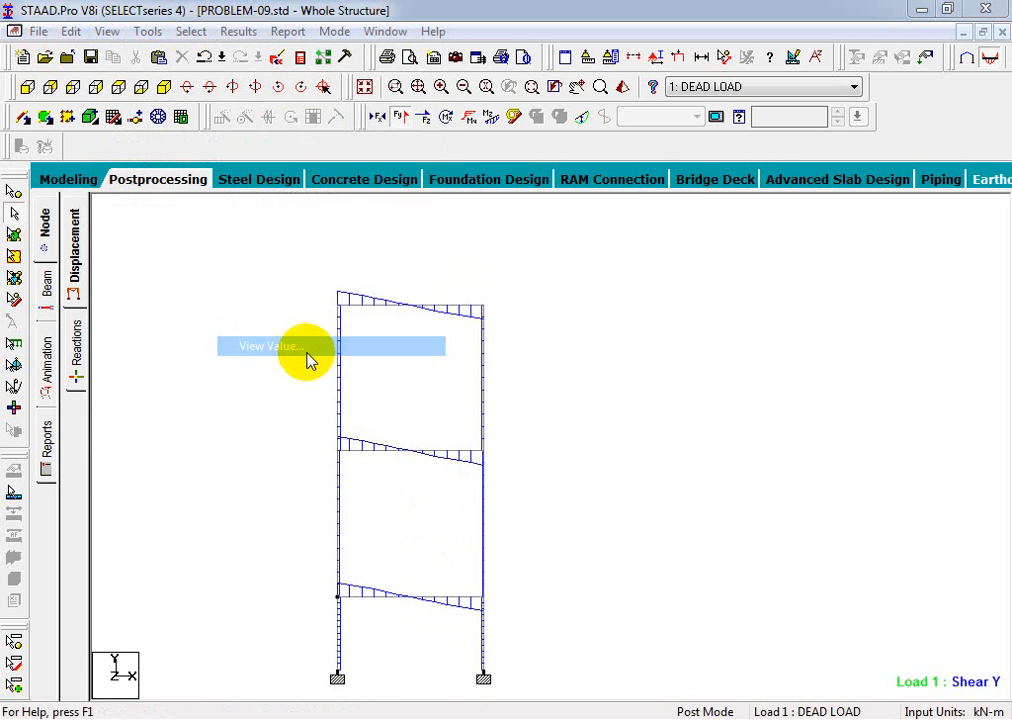
left_click(455, 216)
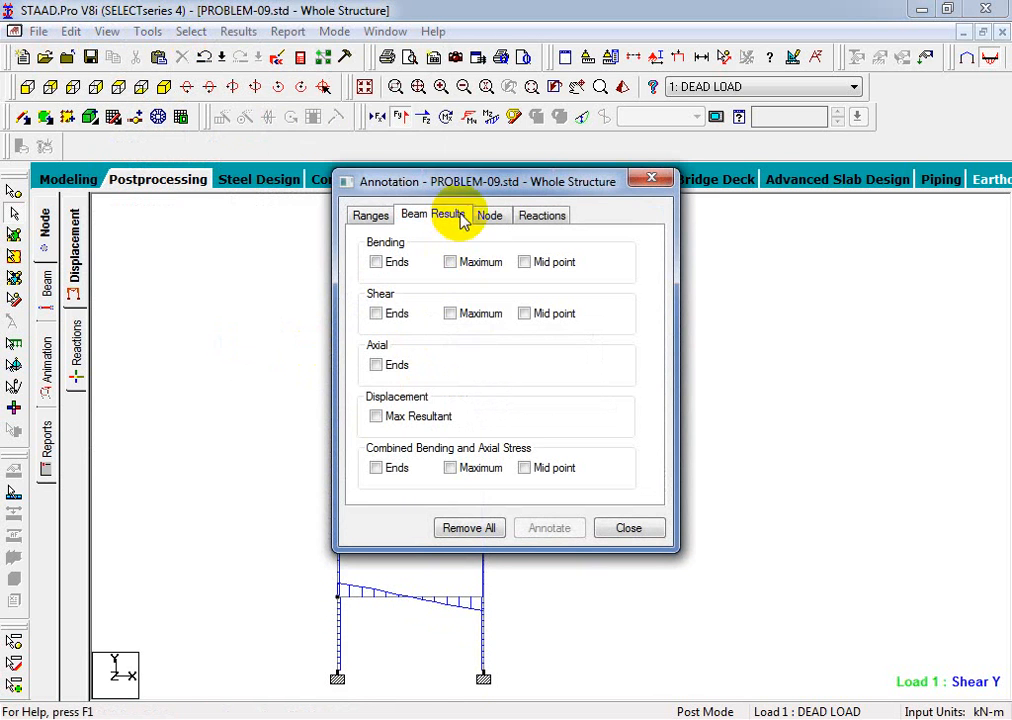
Try to annotate the isolated bay with bending values at the ends, mid point and maximum.
left_click(410, 266)
left_click(550, 270)
left_click(463, 266)
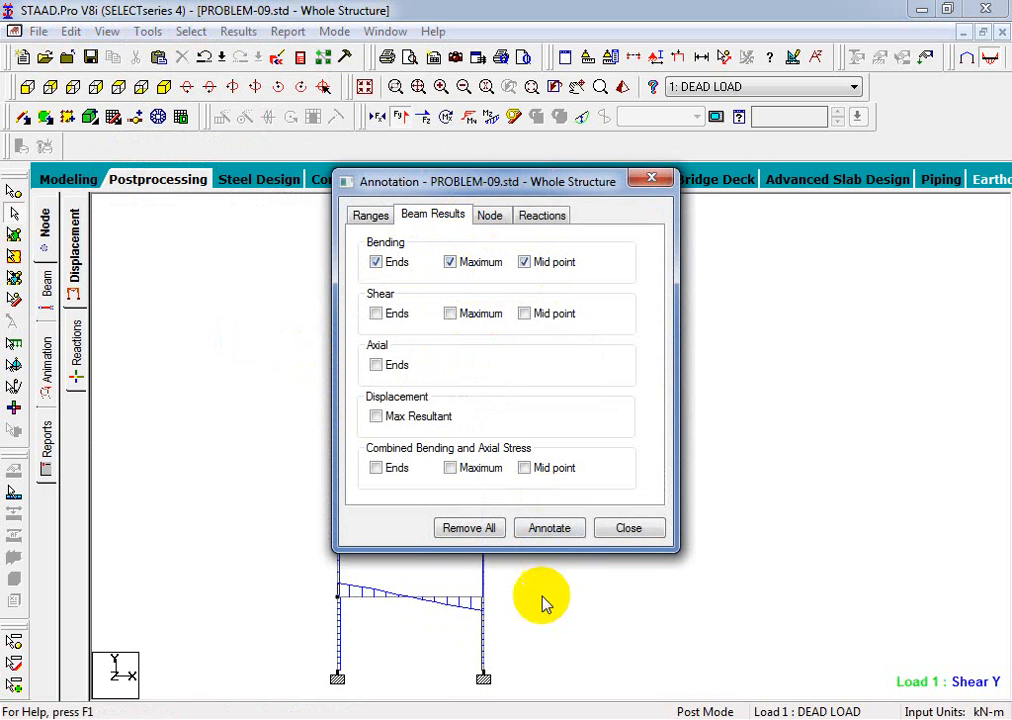
left_click(550, 528)
left_click(688, 416)
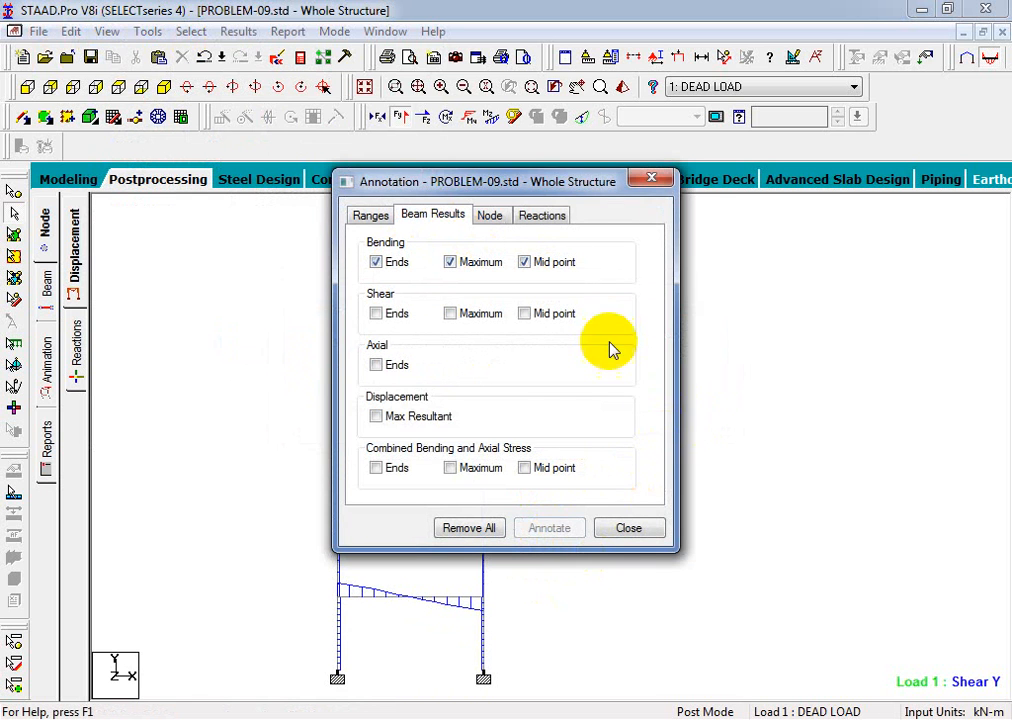
Move the annotation dialog clear of the frame and deselect the ends, mid point and maximum bending annotations.
mouse_move(532, 195)
left_mouse_down()
mouse_move(562, 222)
mouse_move(834, 310)
left_mouse_up()
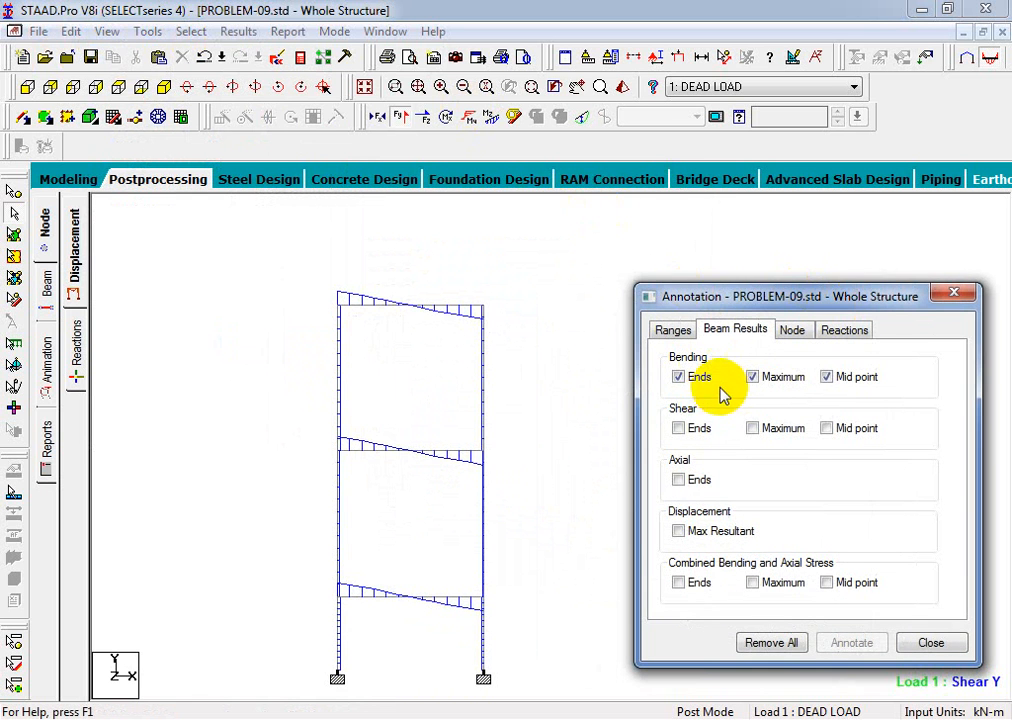
left_click(678, 377)
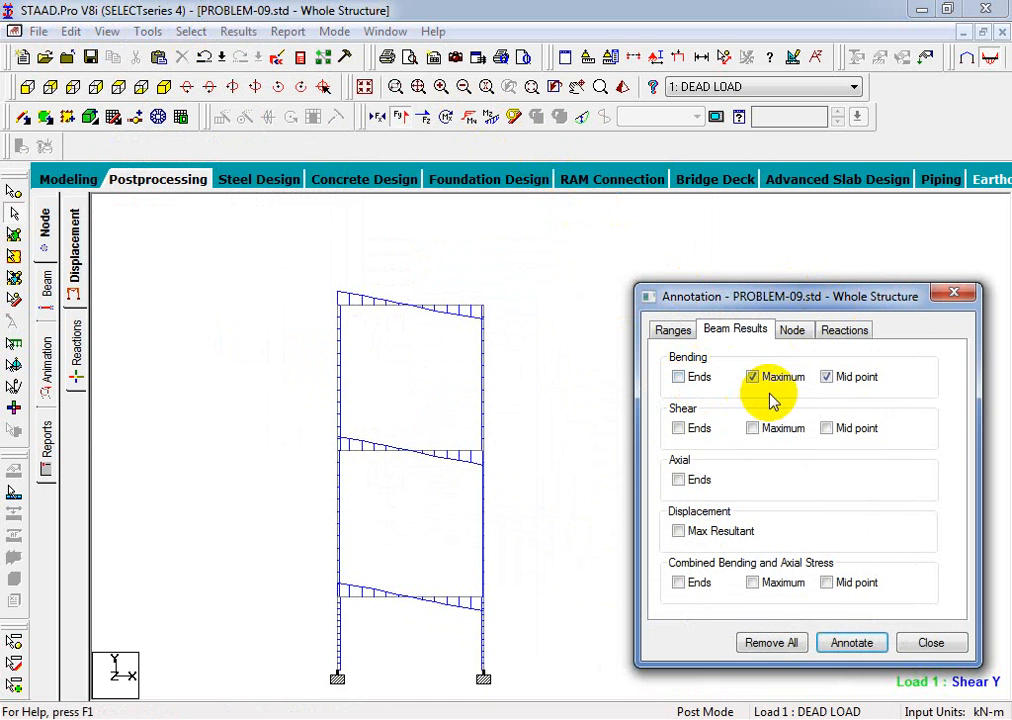
left_click(828, 378)
left_click(753, 377)
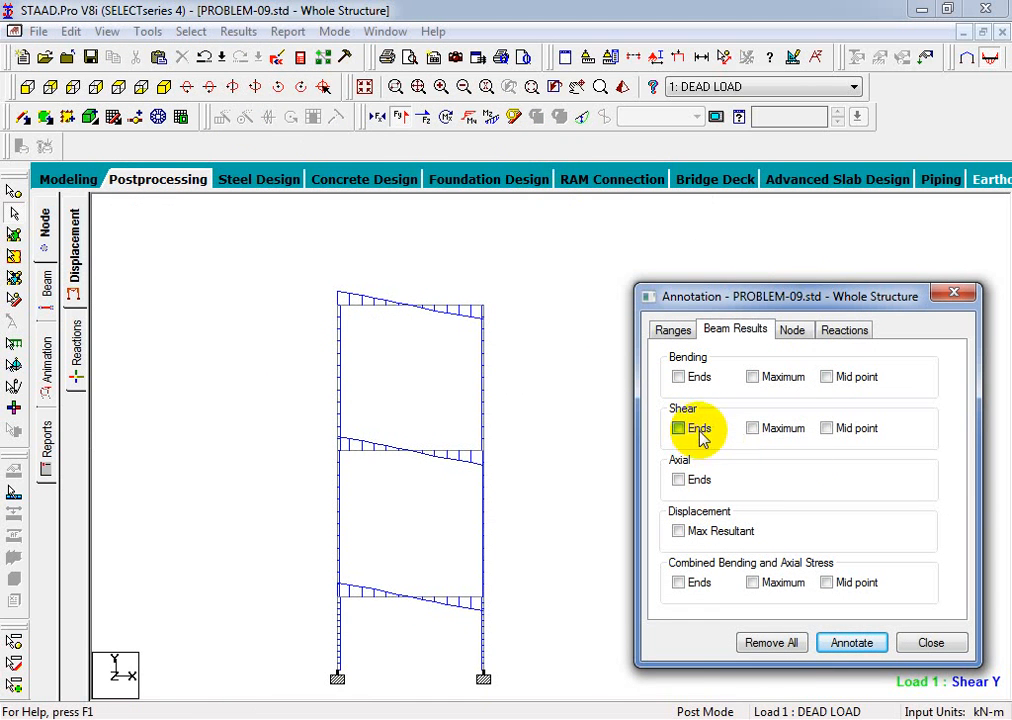
Try annotating the isolated bay with shear values at the ends, maximum and mid point, and clear all annotations again.
left_click(679, 428)
left_click(871, 435)
left_click(782, 430)
left_click(846, 645)
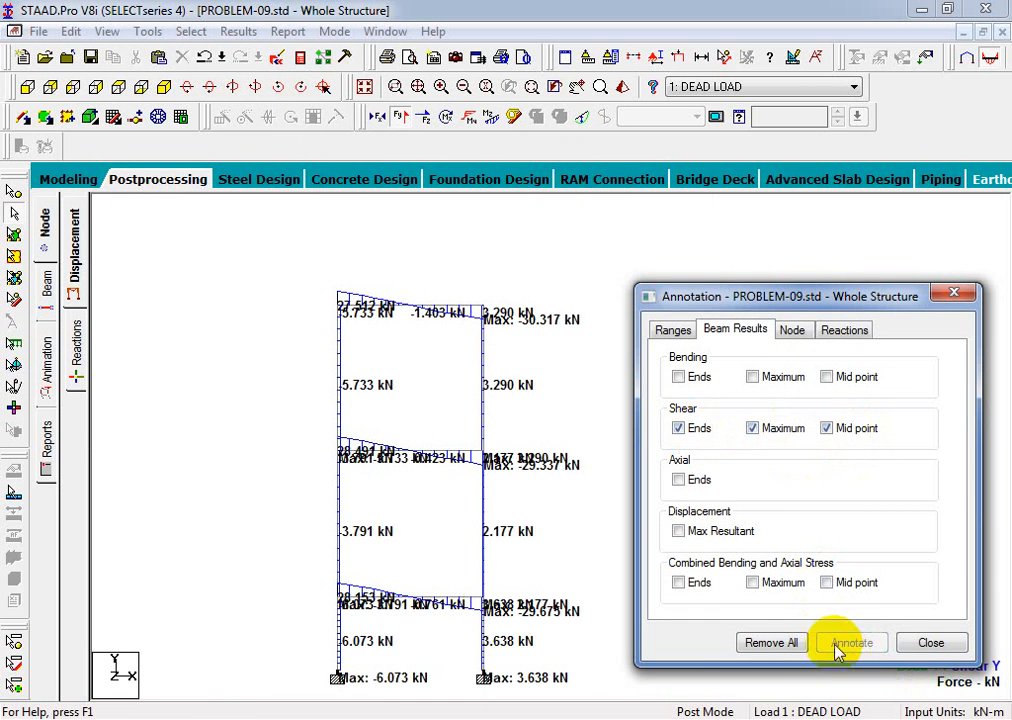
left_click(770, 645)
Annotate the isolated bay's members with shear values at the ends, maximum and mid point.
left_click(838, 432)
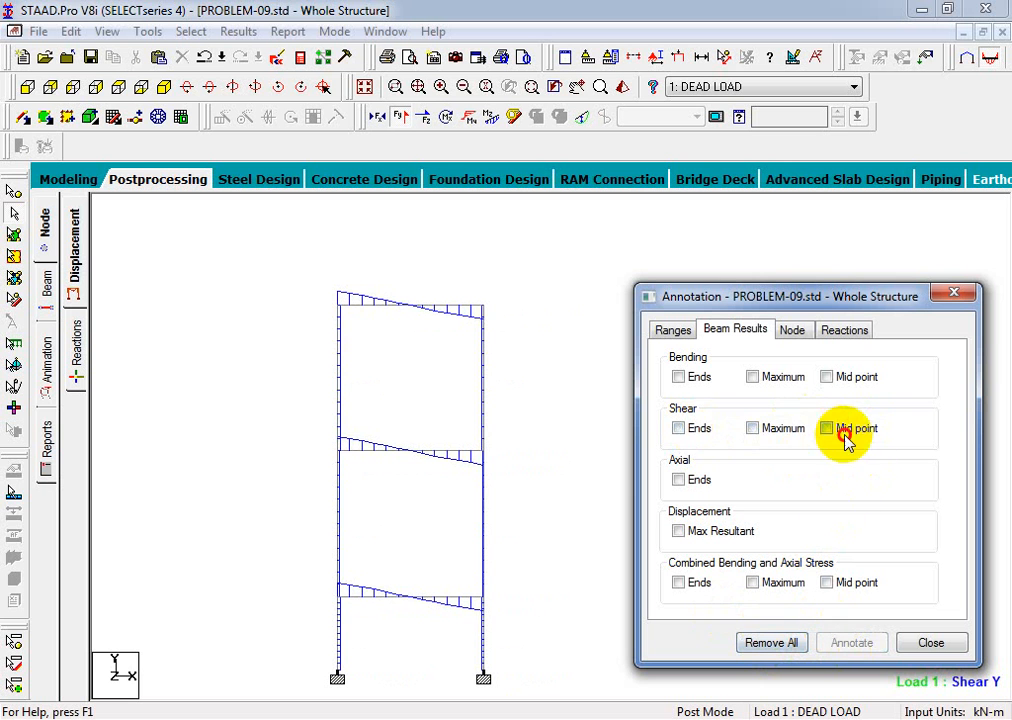
left_click(764, 432)
left_click(690, 430)
left_click(852, 643)
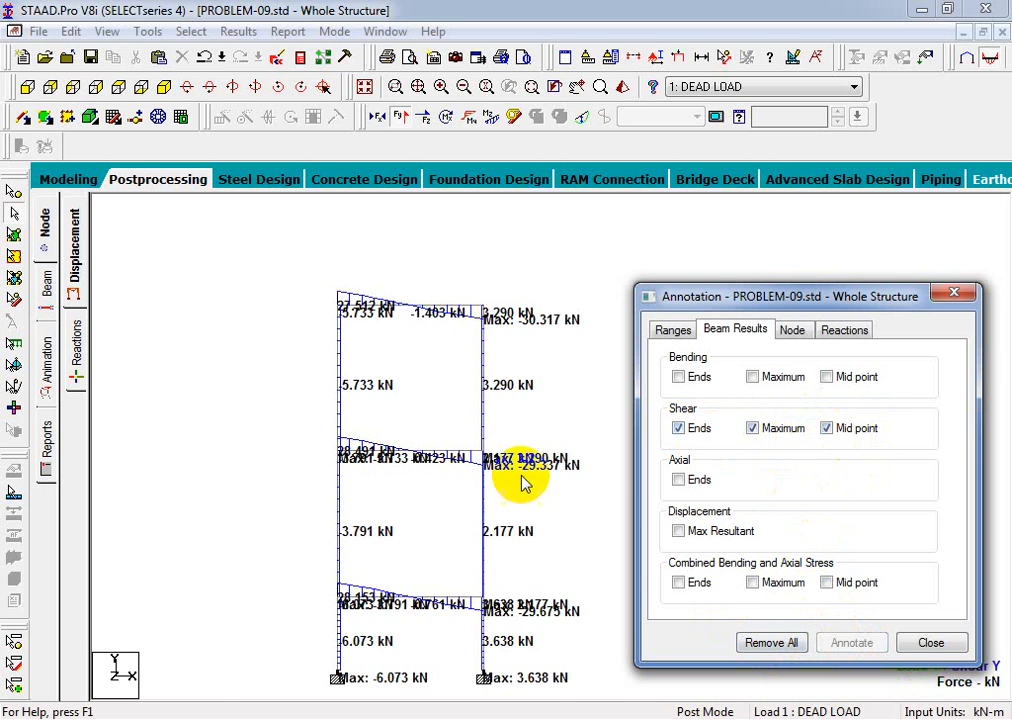
Examine the annotated shear values along the beams and columns of the bay at each storey.
scroll(390, 417, "up", 5)
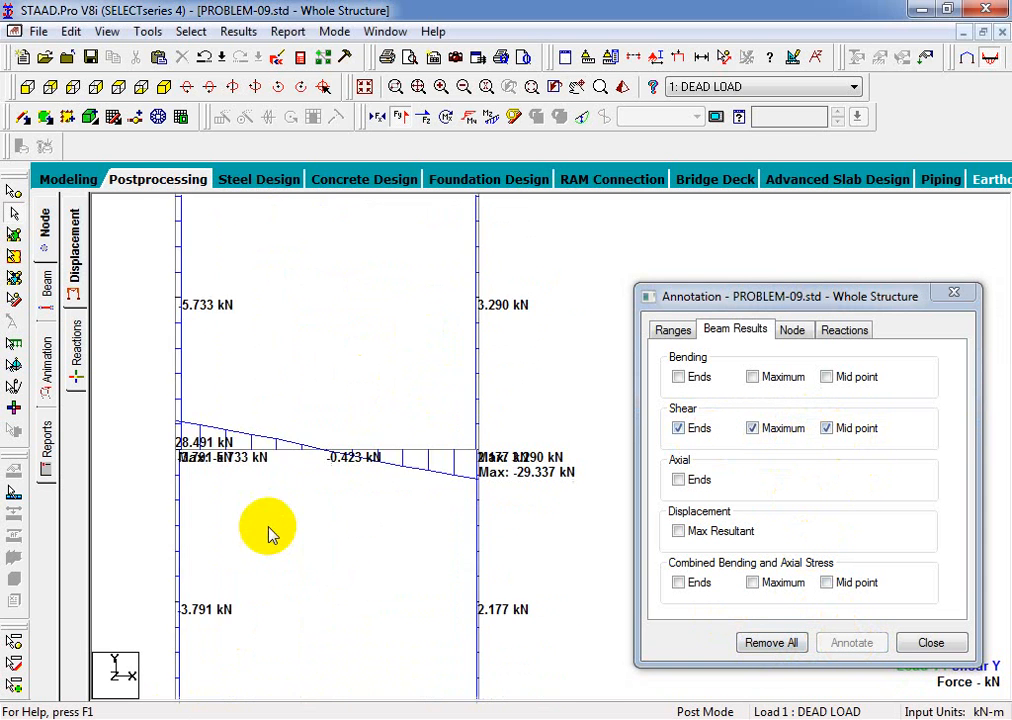
middle_click_drag(293, 500, 431, 455)
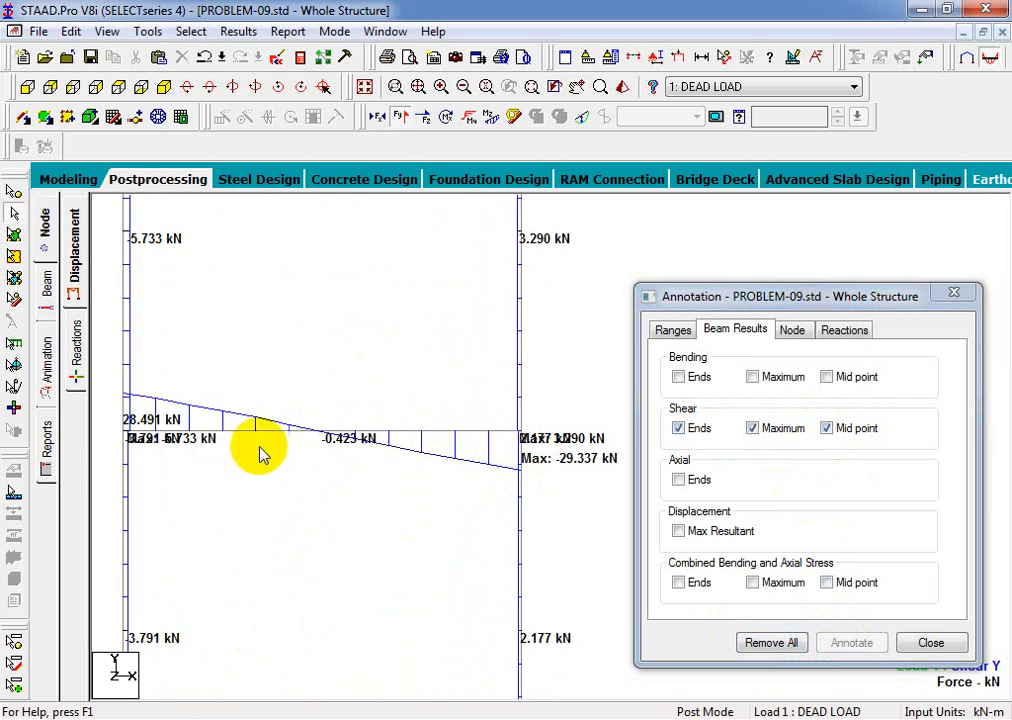
middle_click_drag(231, 427, 267, 629)
middle_click_drag(257, 392, 175, 590)
mouse_move(135, 437)
middle_mouse_down()
mouse_move(168, 444)
mouse_move(145, 430)
middle_mouse_up()
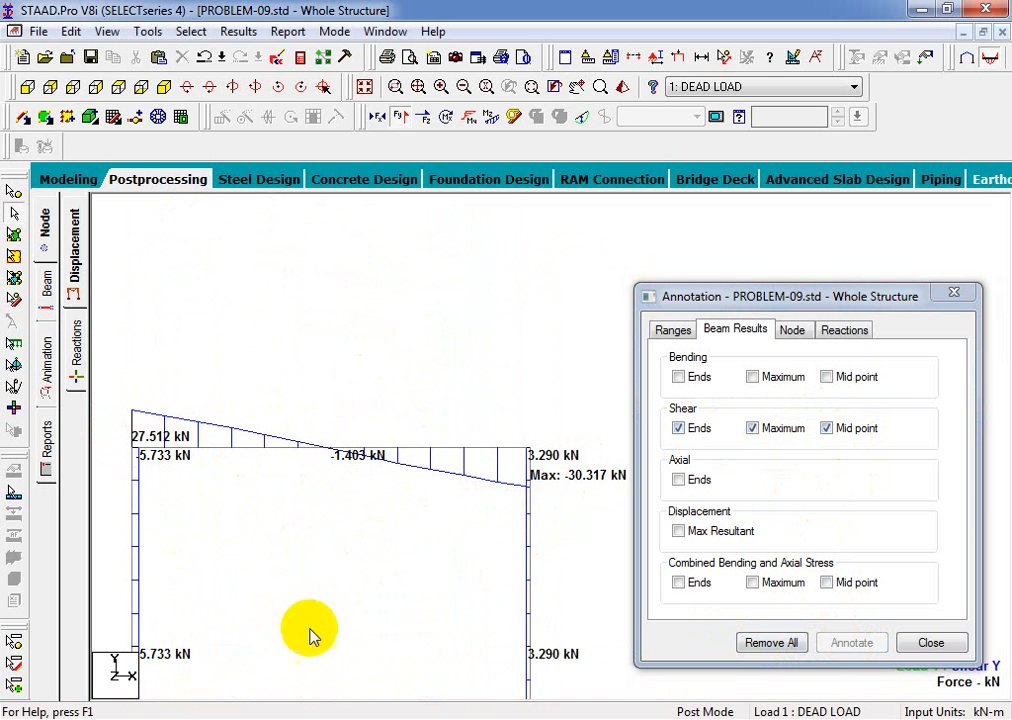
scroll(243, 482, "down", 2)
middle_click_drag(255, 588, 268, 305)
scroll(290, 400, "down", 3)
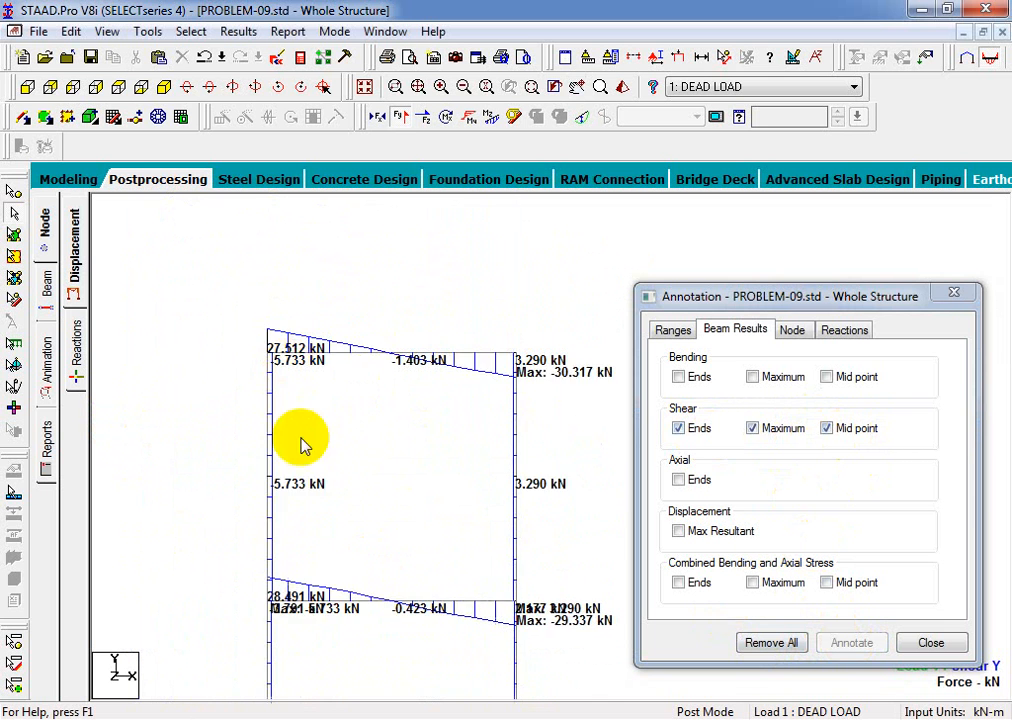
middle_click_drag(391, 616, 341, 377)
scroll(285, 513, "down", 5)
middle_click_drag(280, 485, 350, 542)
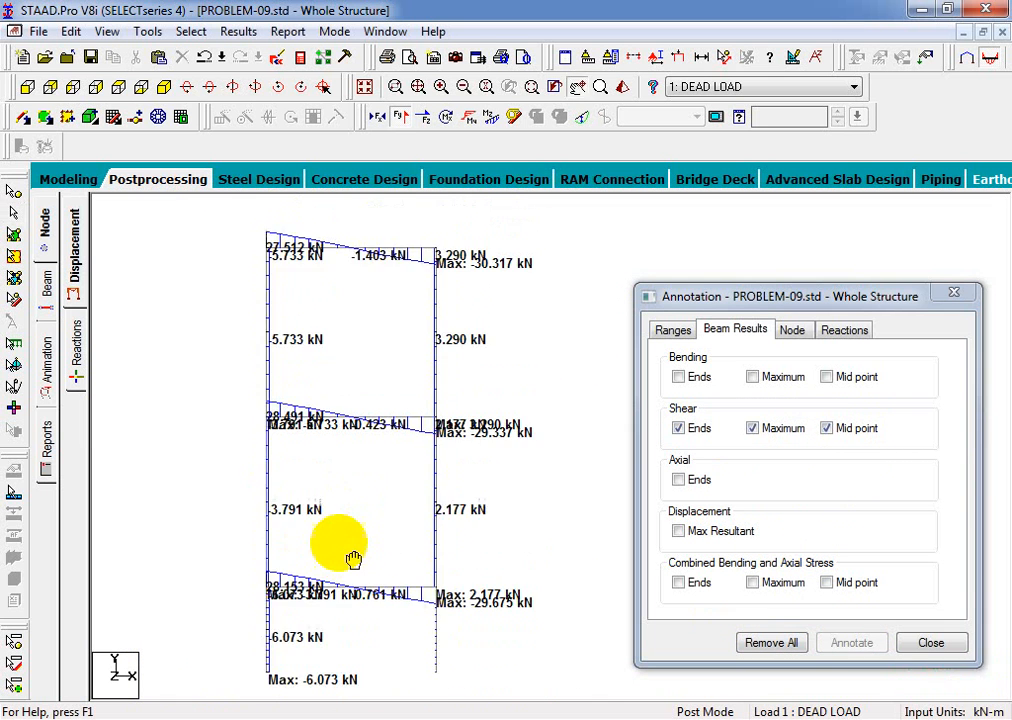
scroll(343, 655, "up", 3)
middle_click_drag(278, 639, 333, 540)
scroll(331, 541, "up", 1)
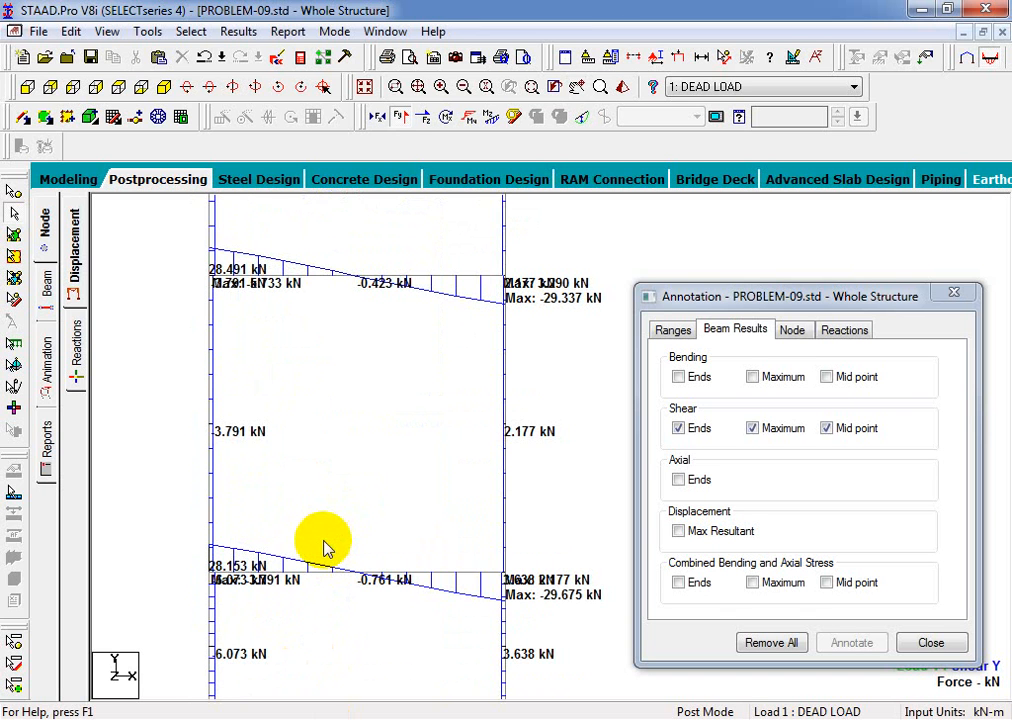
Replace the shear diagram with the bending Z diagram and annotate bending values at the ends, maximum and mid point.
left_click(400, 118)
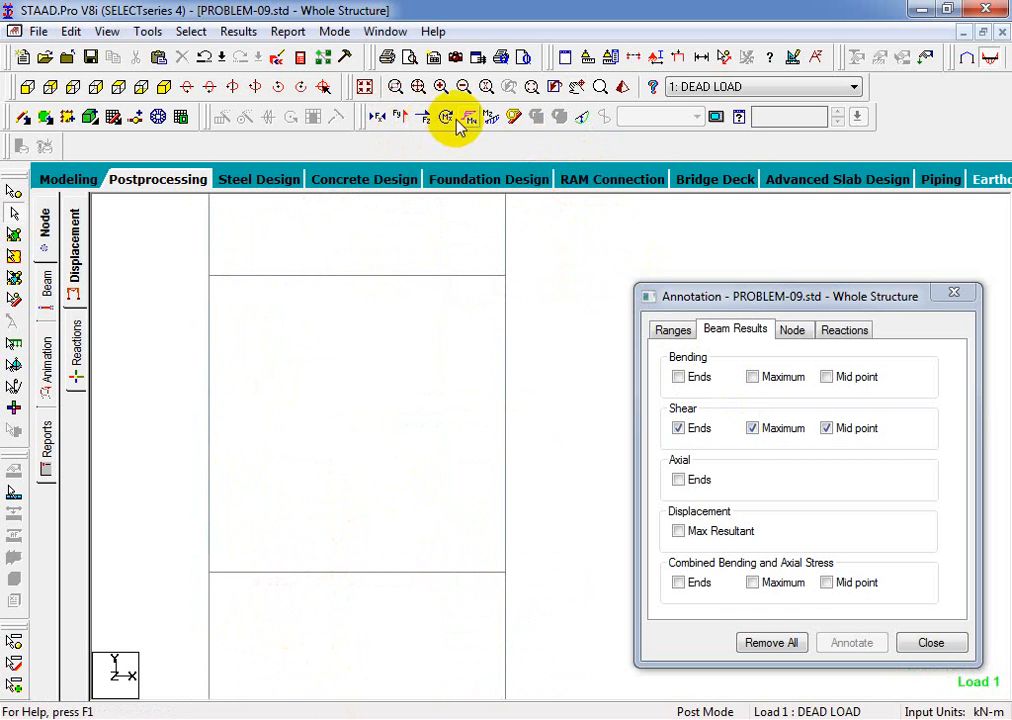
left_click(489, 118)
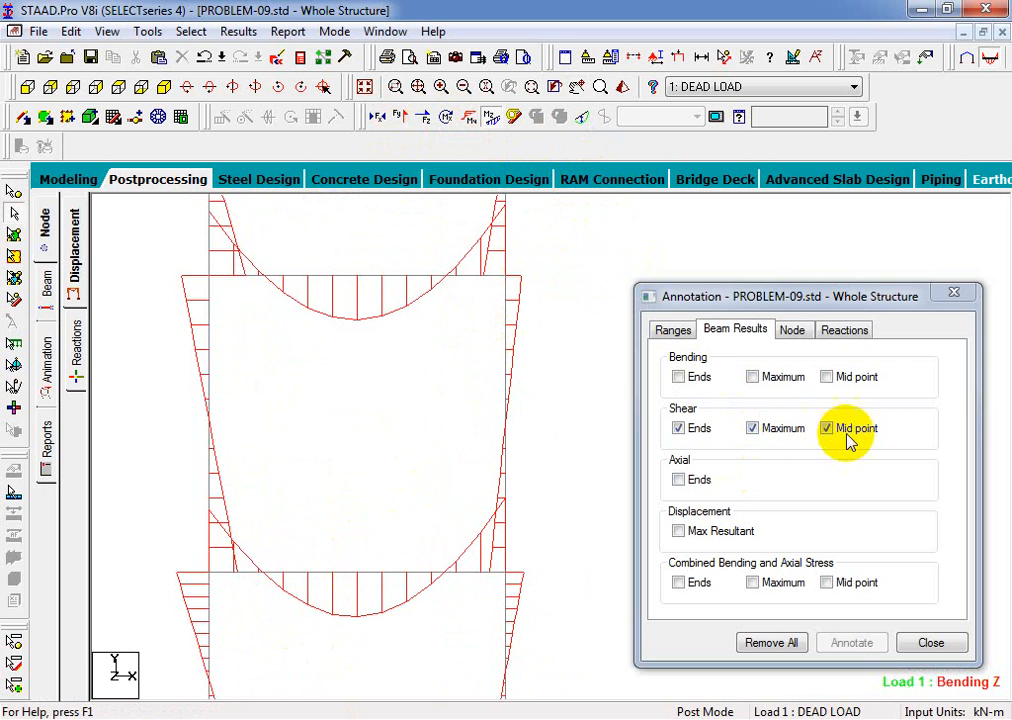
left_click(750, 379)
left_click(697, 381)
left_click(826, 378)
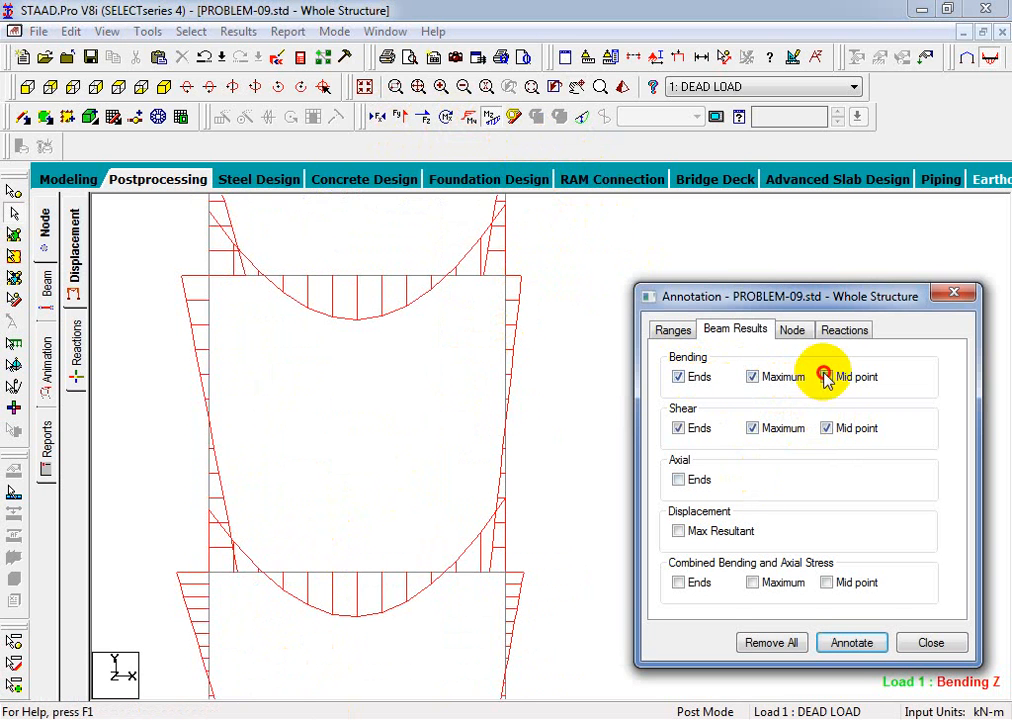
left_click(858, 645)
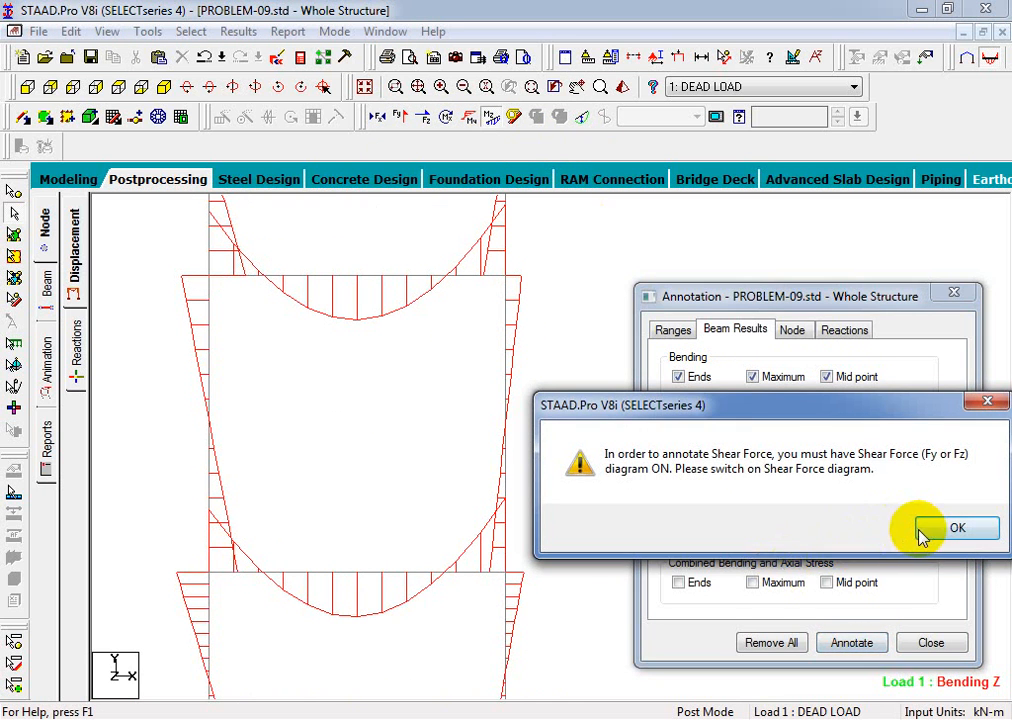
left_click(925, 527)
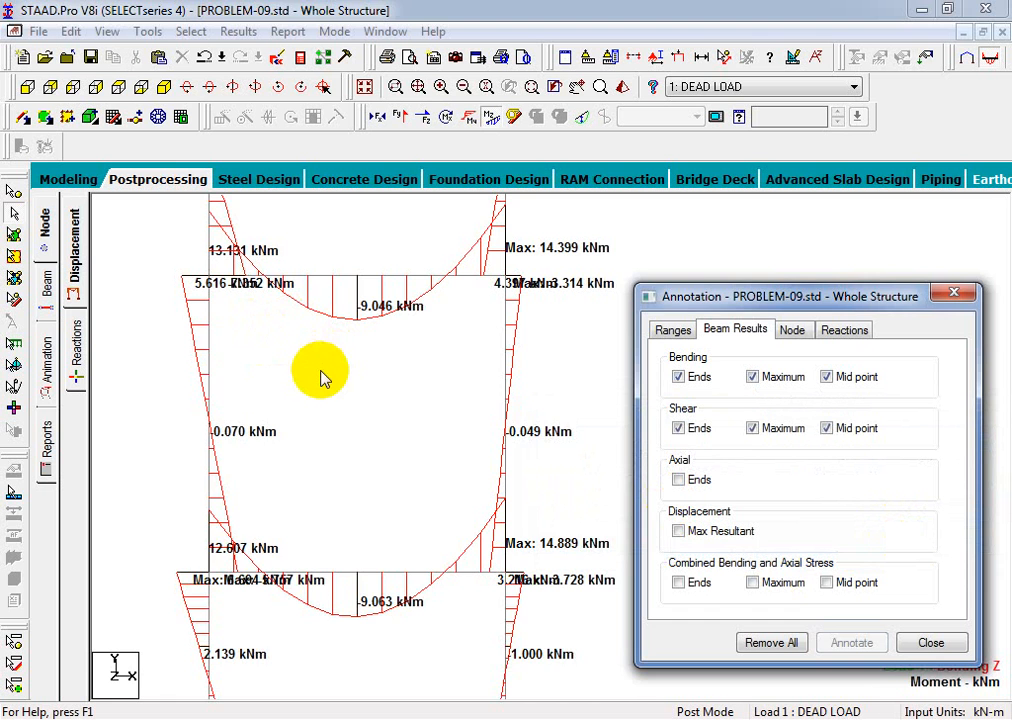
Review the annotated bending moments over the full height of the bay and close the annotation settings.
middle_click_drag(430, 461, 433, 476)
scroll(440, 428, "down", 1)
scroll(440, 428, "down", 4)
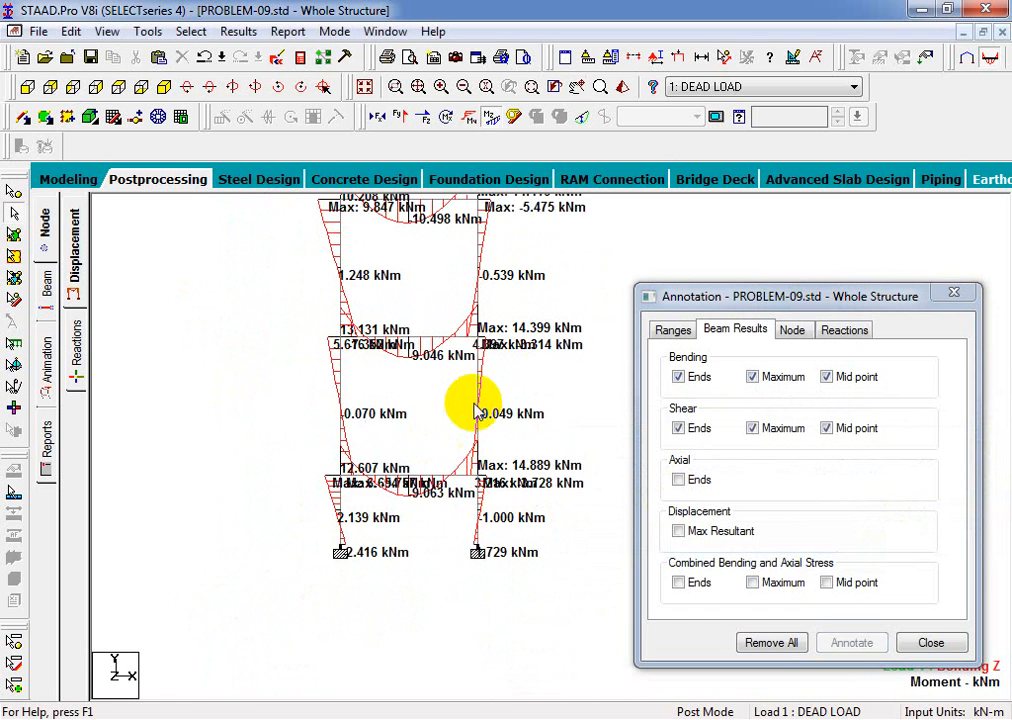
middle_click_drag(472, 408, 435, 501)
scroll(449, 480, "up", 1)
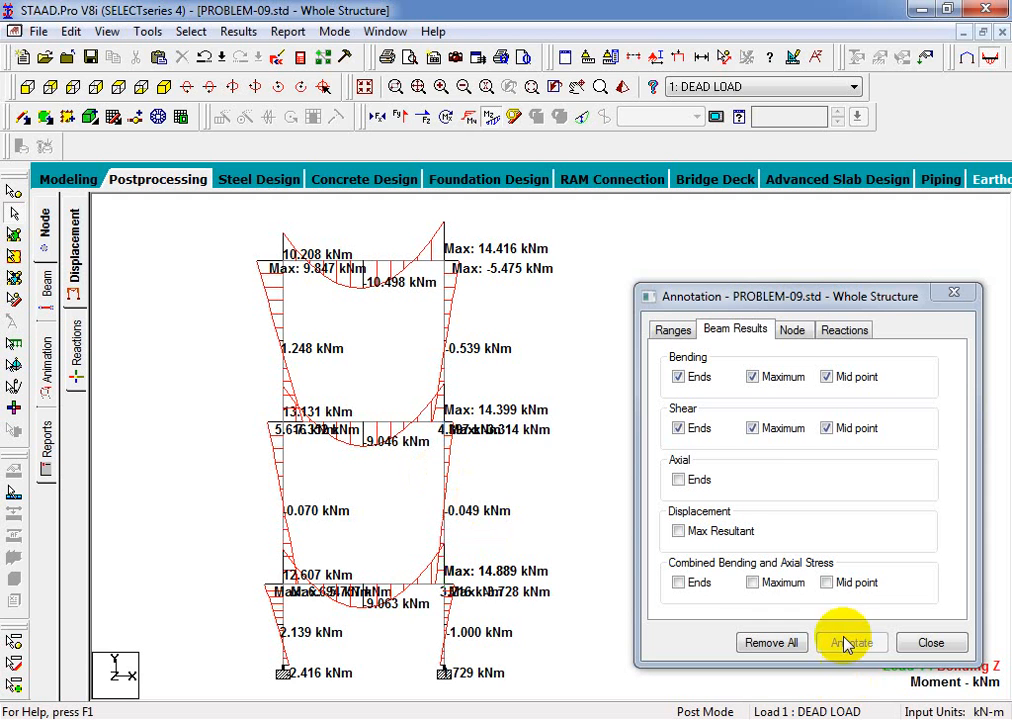
left_click(930, 641)
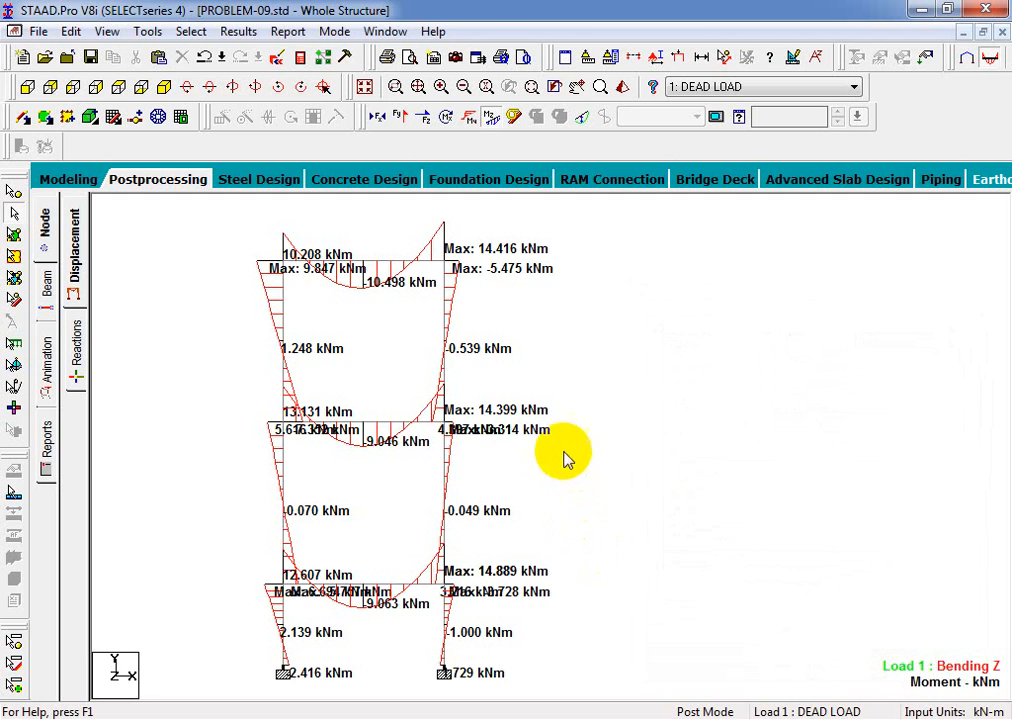
Leave the postprocessing results, return to modeling mode and display the whole structure.
left_click(74, 245)
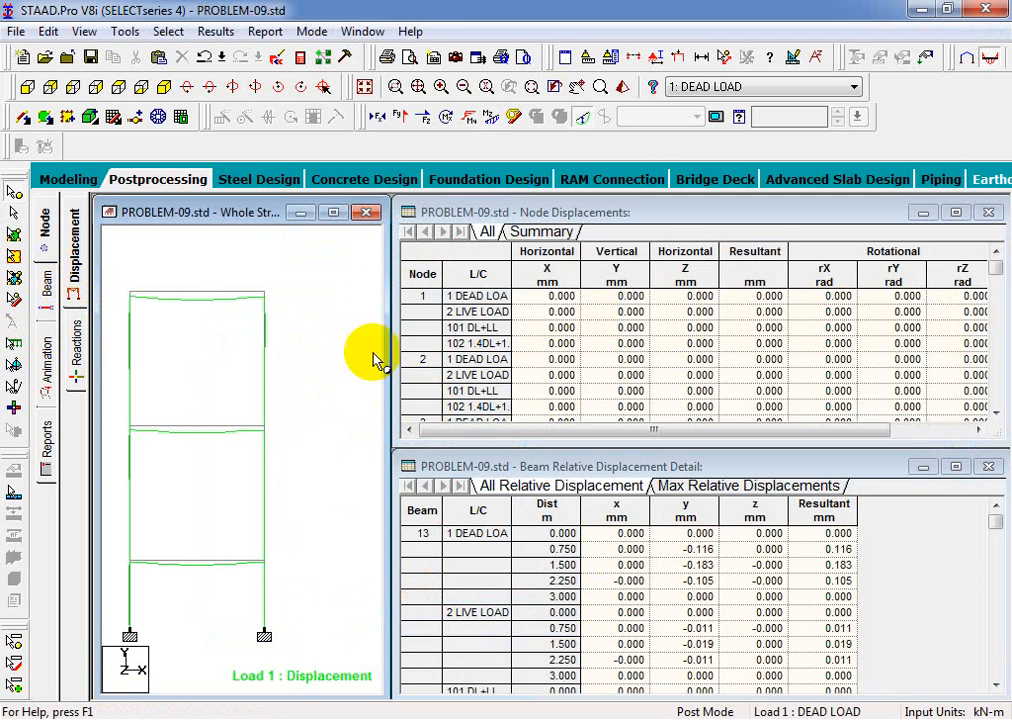
left_click(333, 212)
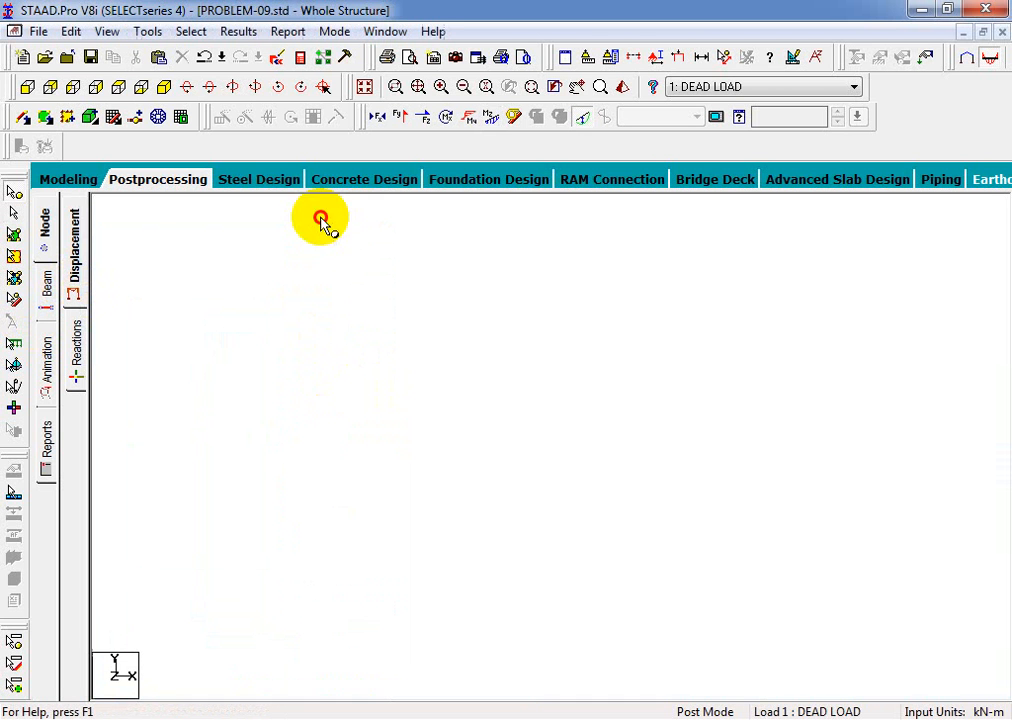
left_click(68, 179)
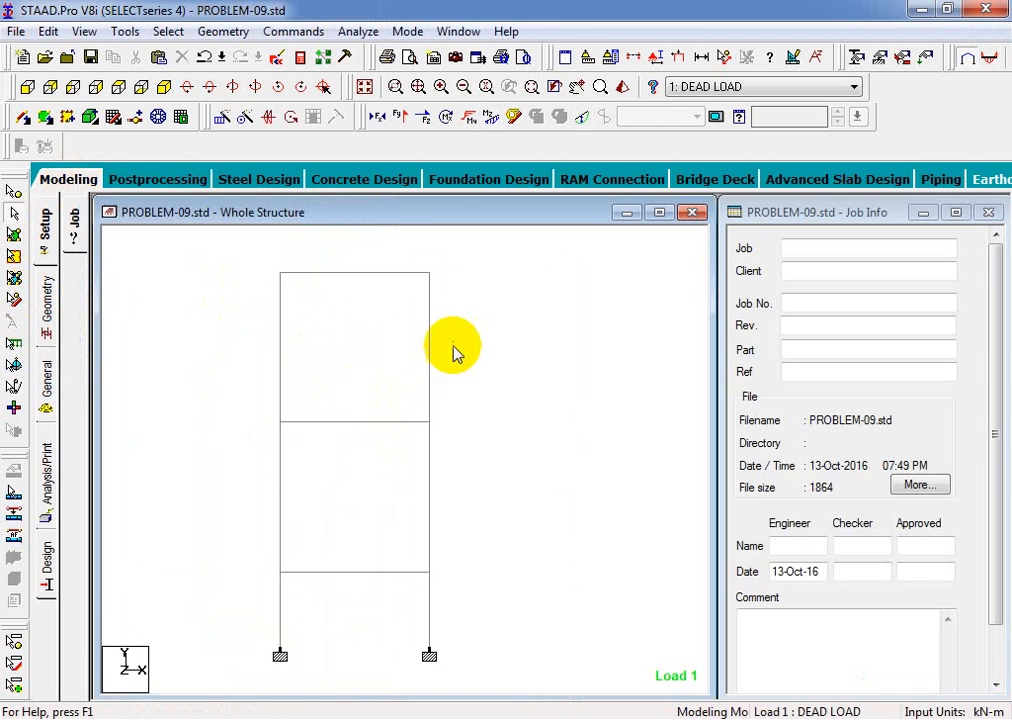
left_click(364, 87)
middle_click_drag(613, 504, 607, 511)
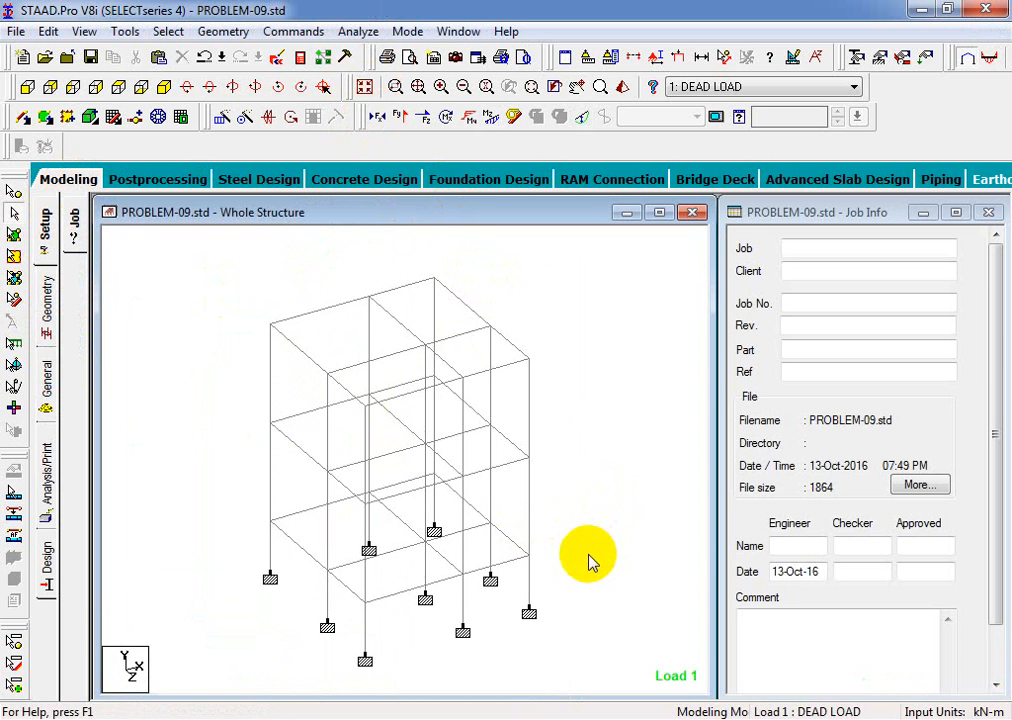
scroll(587, 557, "down", 1)
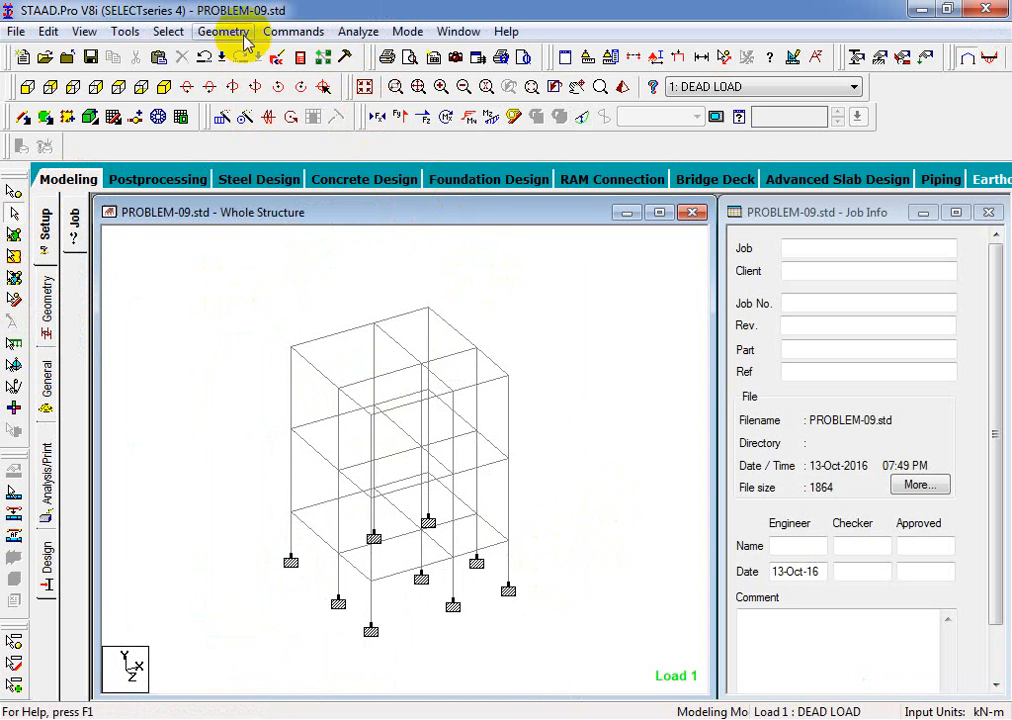
Open the concrete design settings and choose ACI 318 2008 as the current code.
left_click(293, 31)
mouse_move(350, 412)
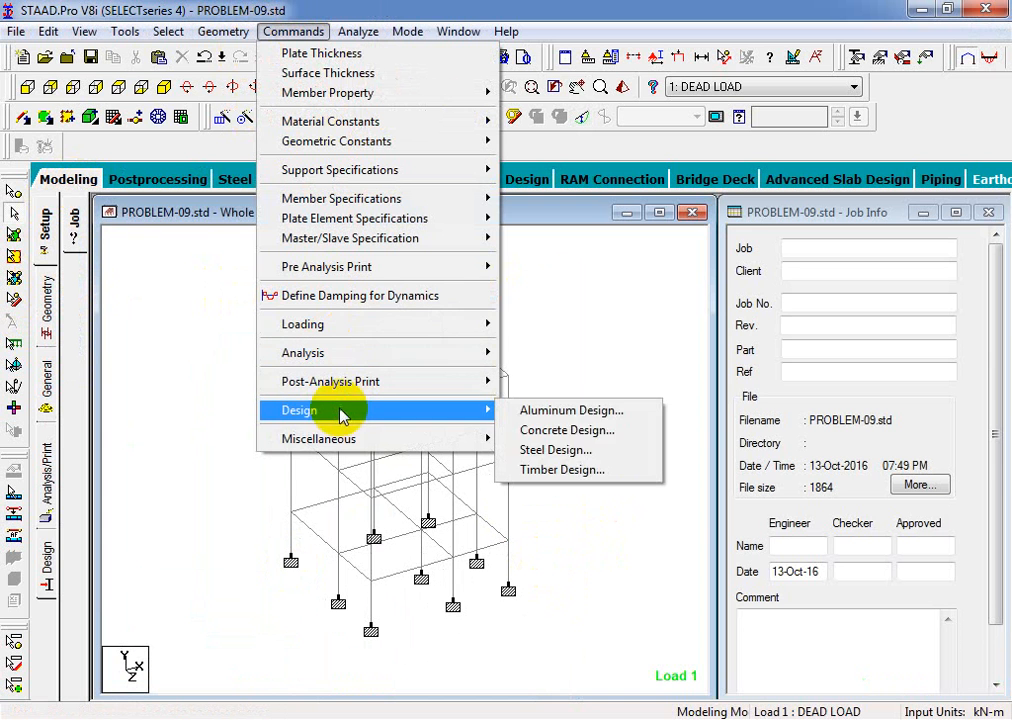
left_click(613, 438)
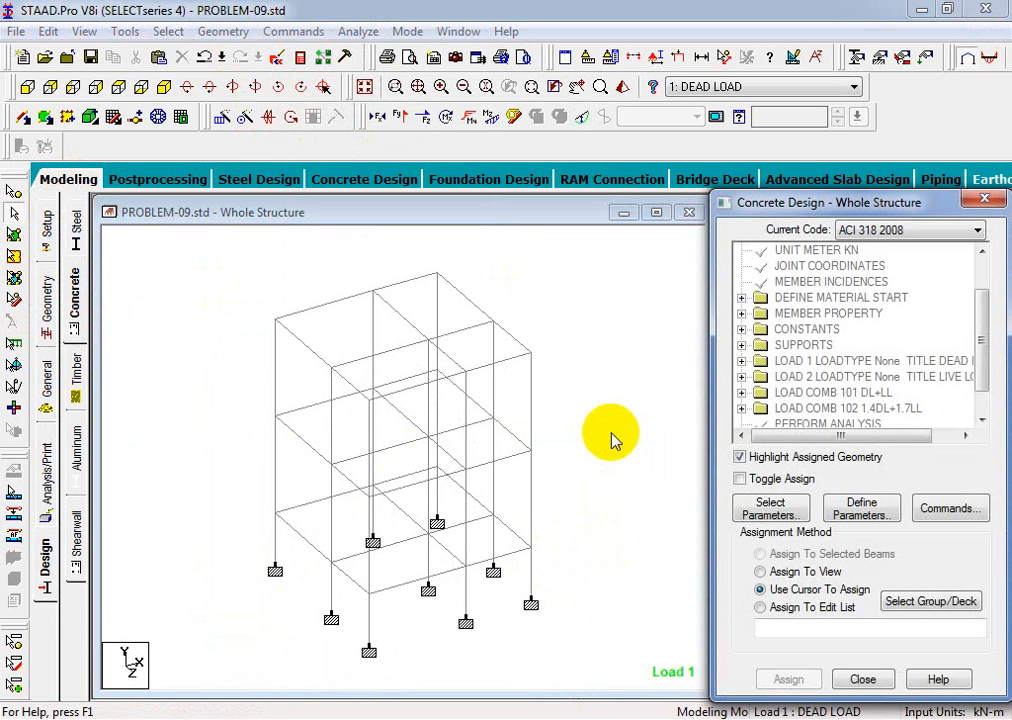
left_click(906, 236)
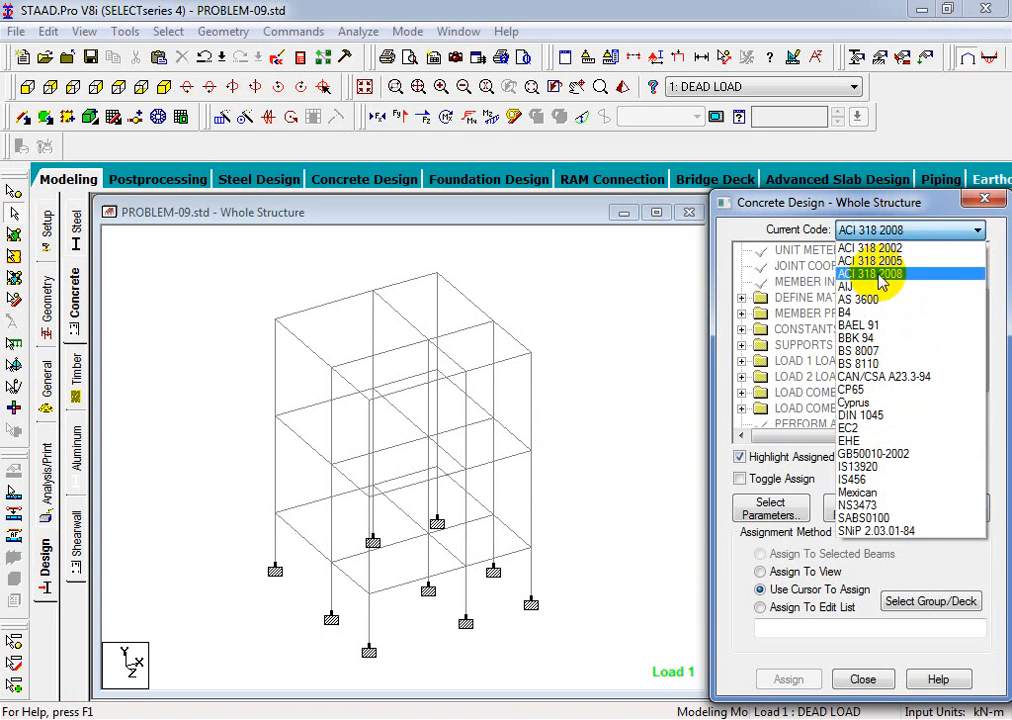
left_click(890, 273)
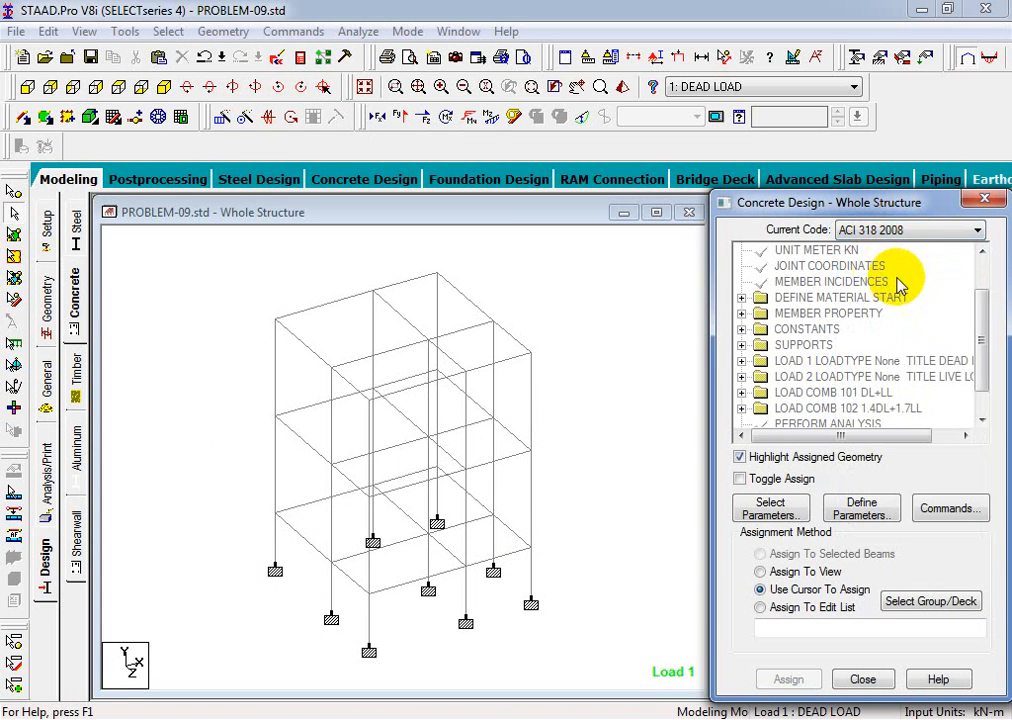
left_click(922, 234)
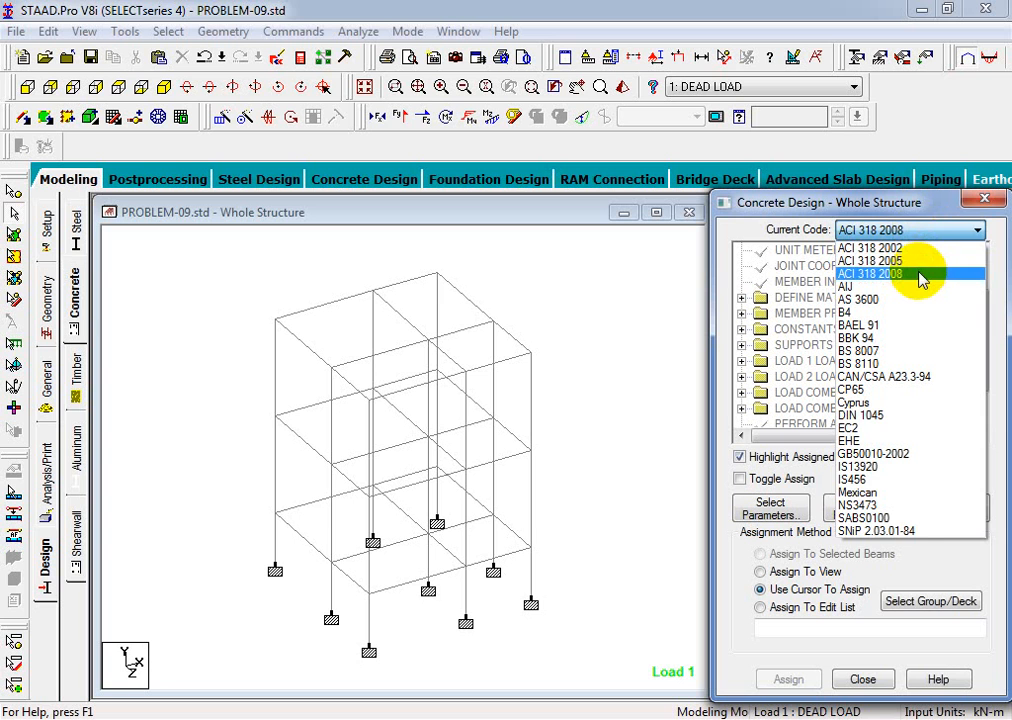
left_click(920, 276)
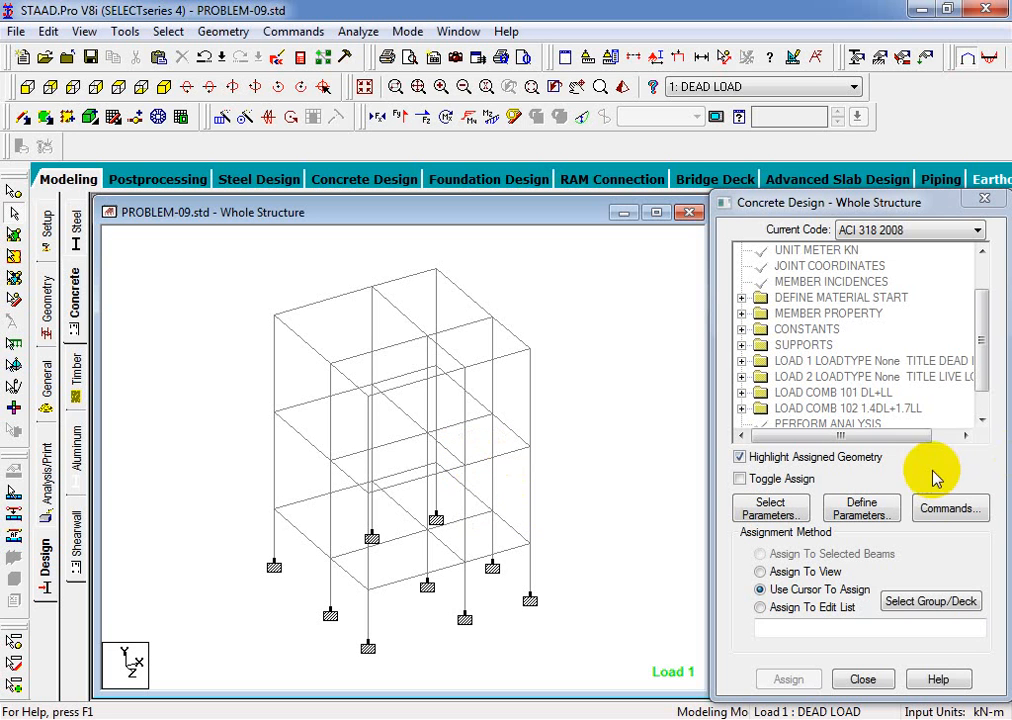
Add the DESIGN BEAM and DESIGN COLUMN commands to the concrete design.
left_click(930, 508)
left_click(474, 303)
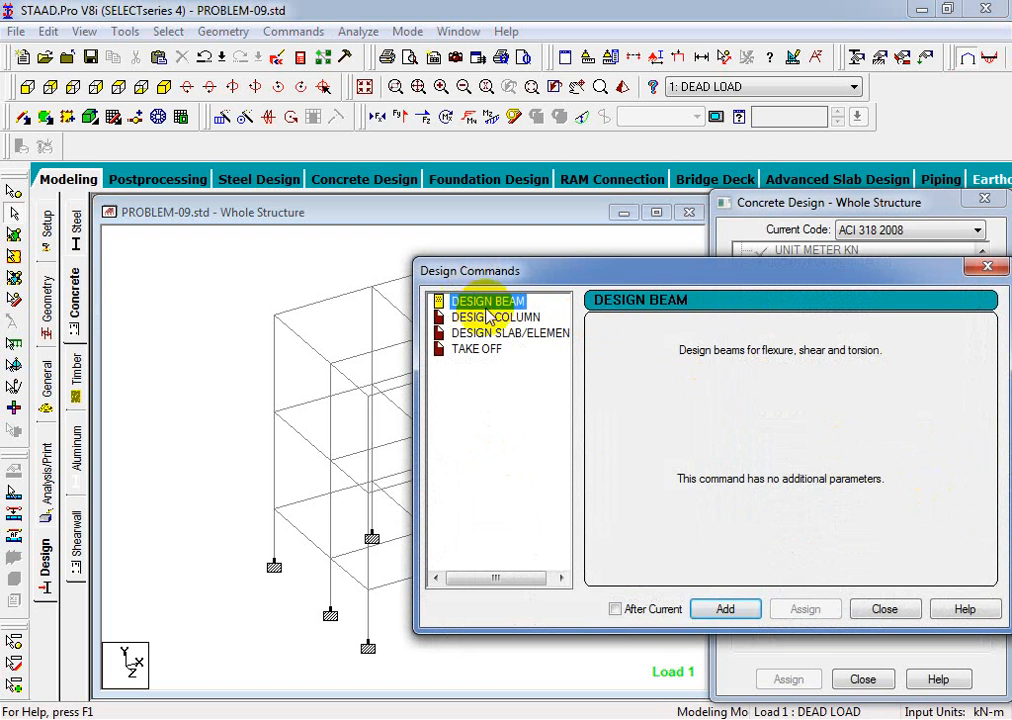
left_click(705, 606)
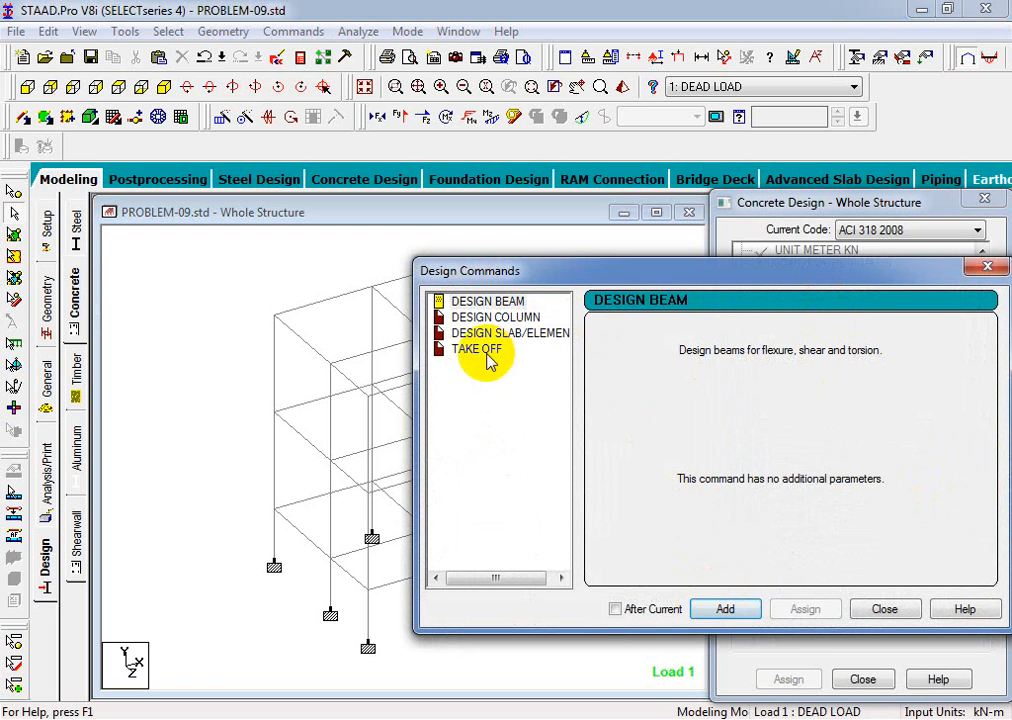
left_click(495, 317)
left_click(725, 607)
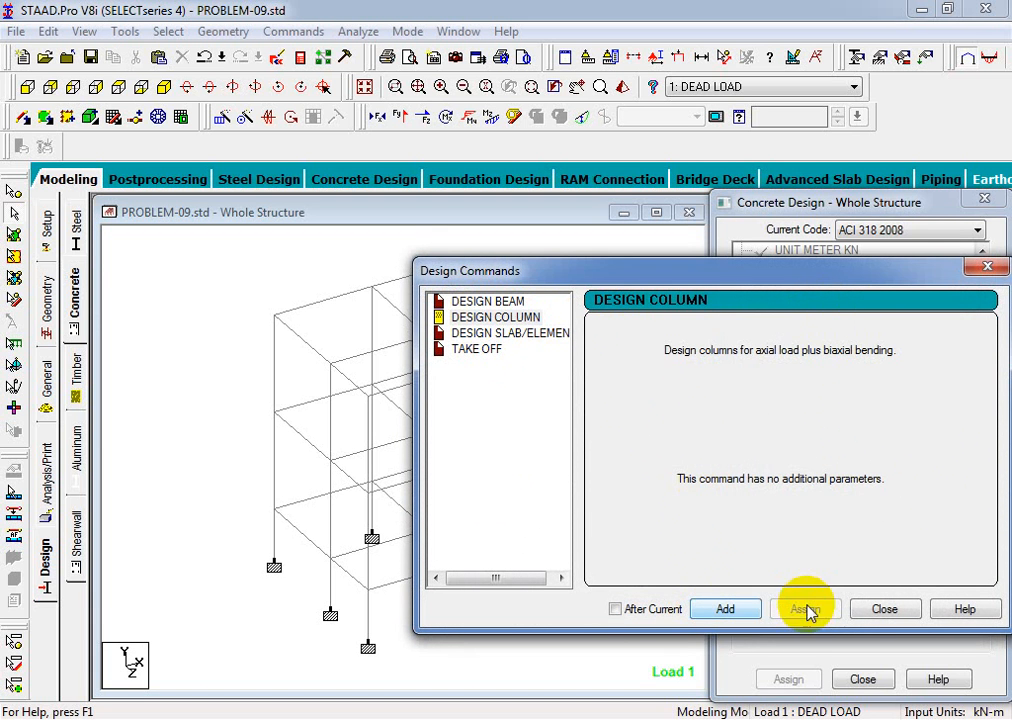
left_click(877, 611)
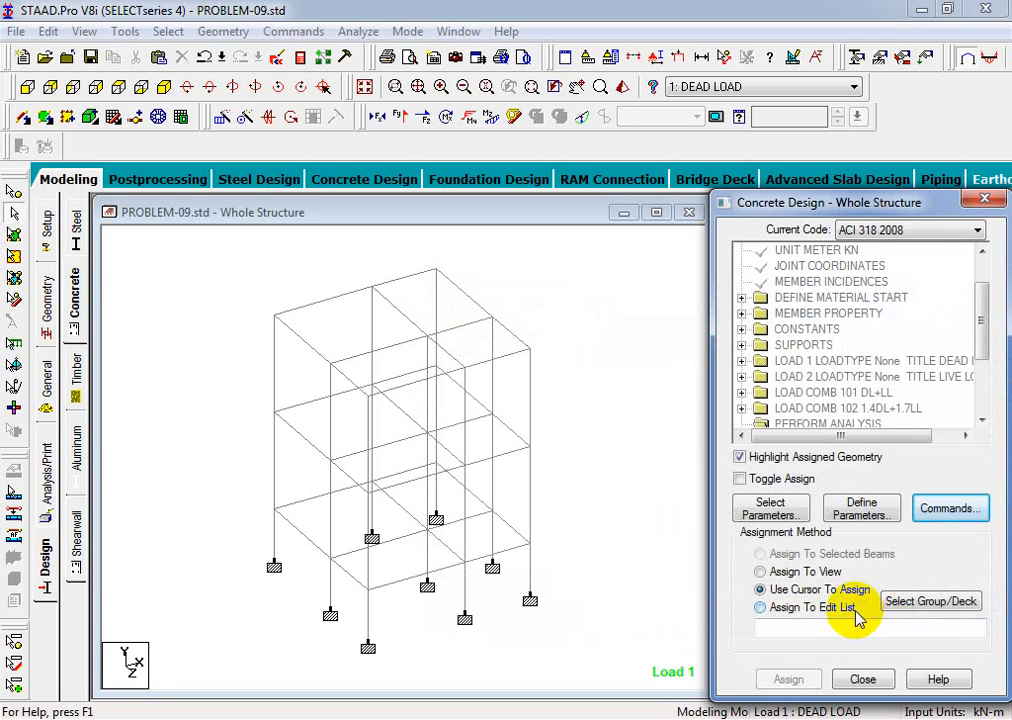
Assign the DESIGN BEAM command to all members parallel to X and Z, then clear the selection.
scroll(970, 360, "down", 3)
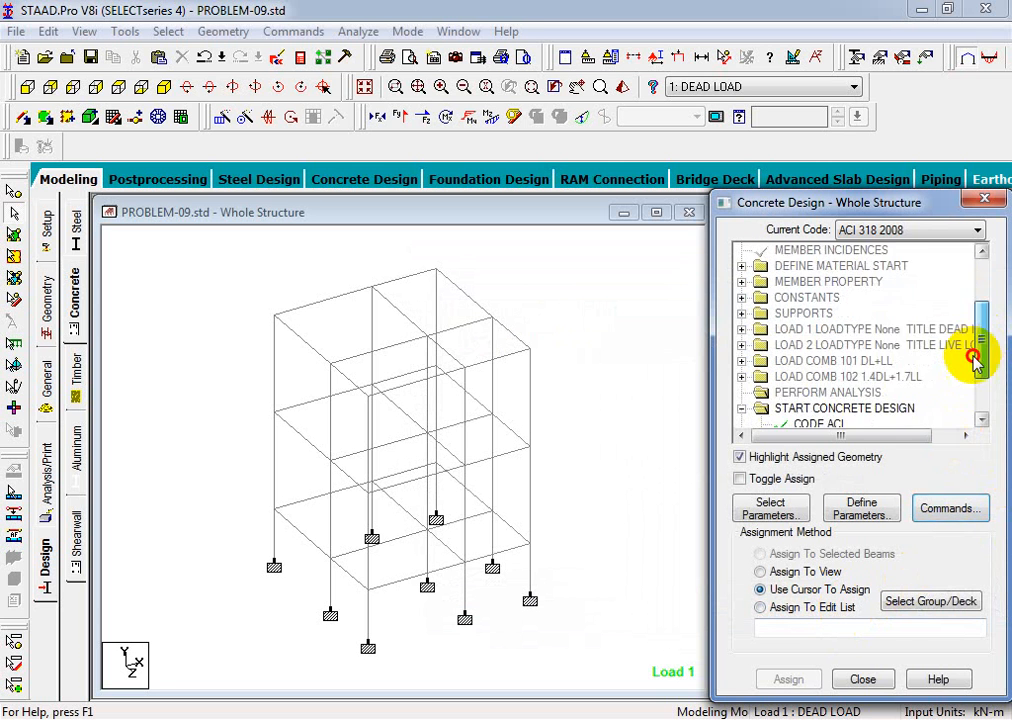
left_click(840, 361)
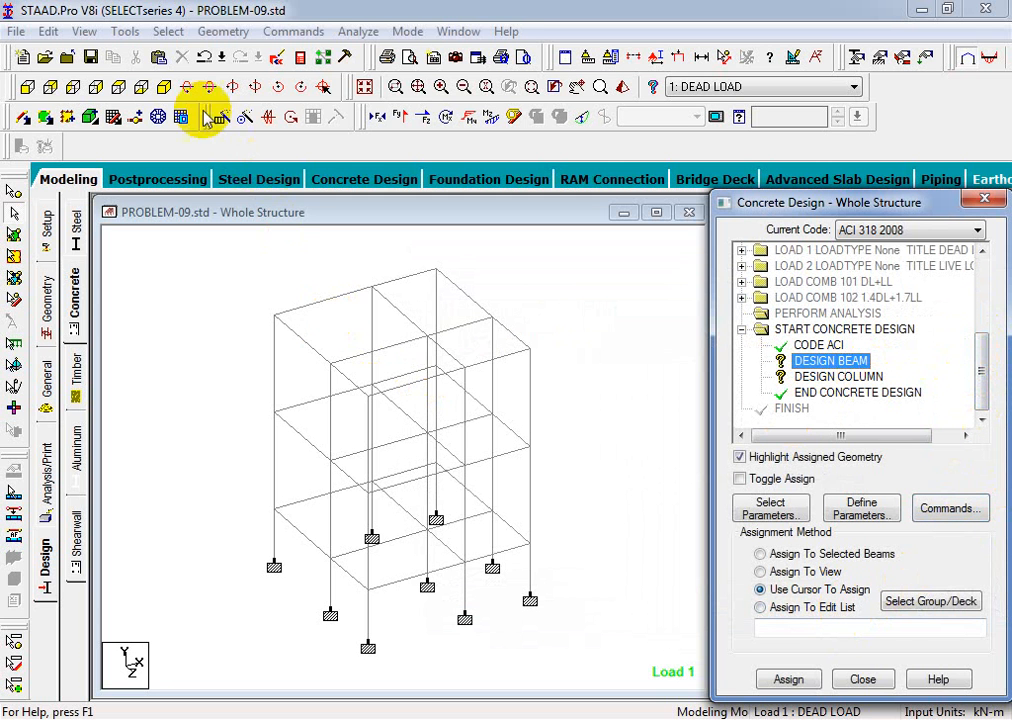
left_click(167, 31)
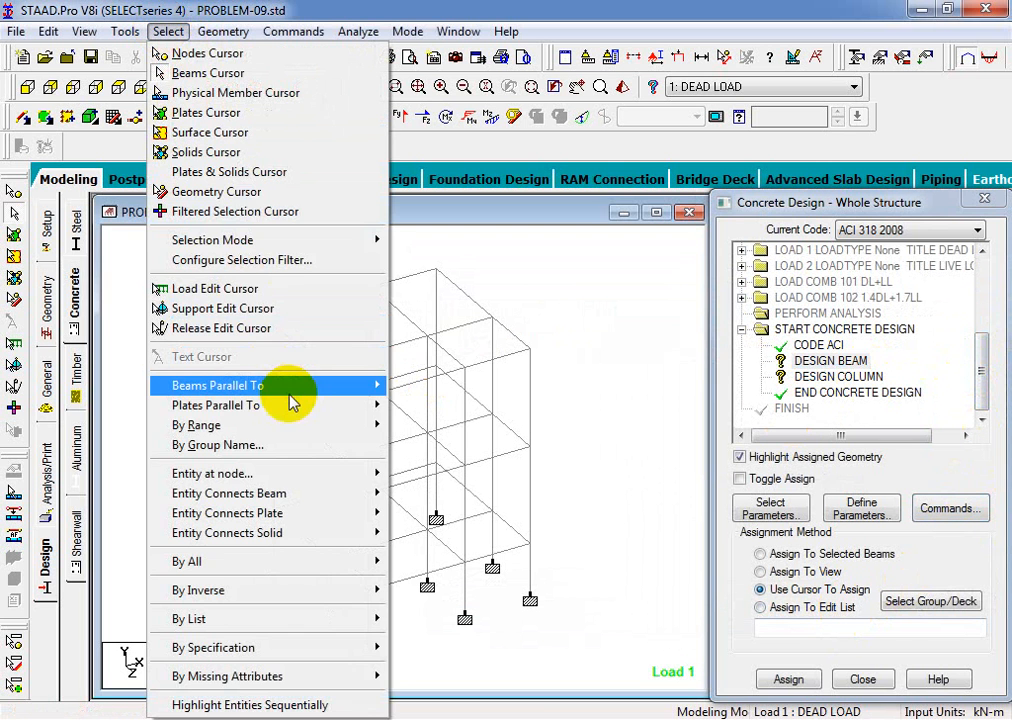
mouse_move(288, 386)
left_click(407, 389)
left_click(167, 31)
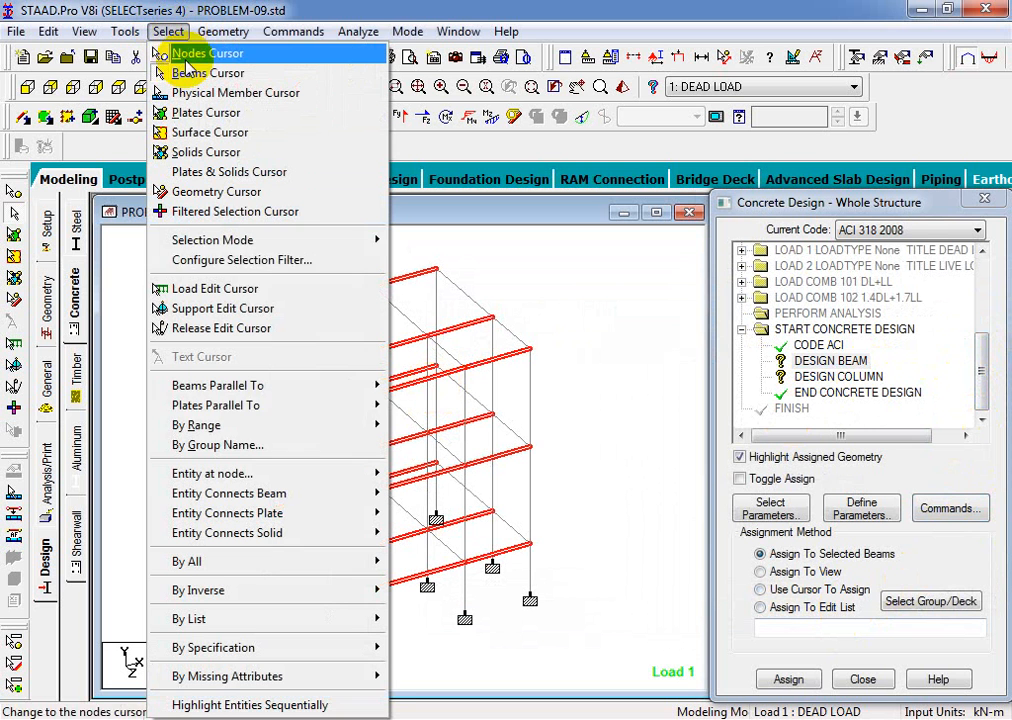
mouse_move(307, 390)
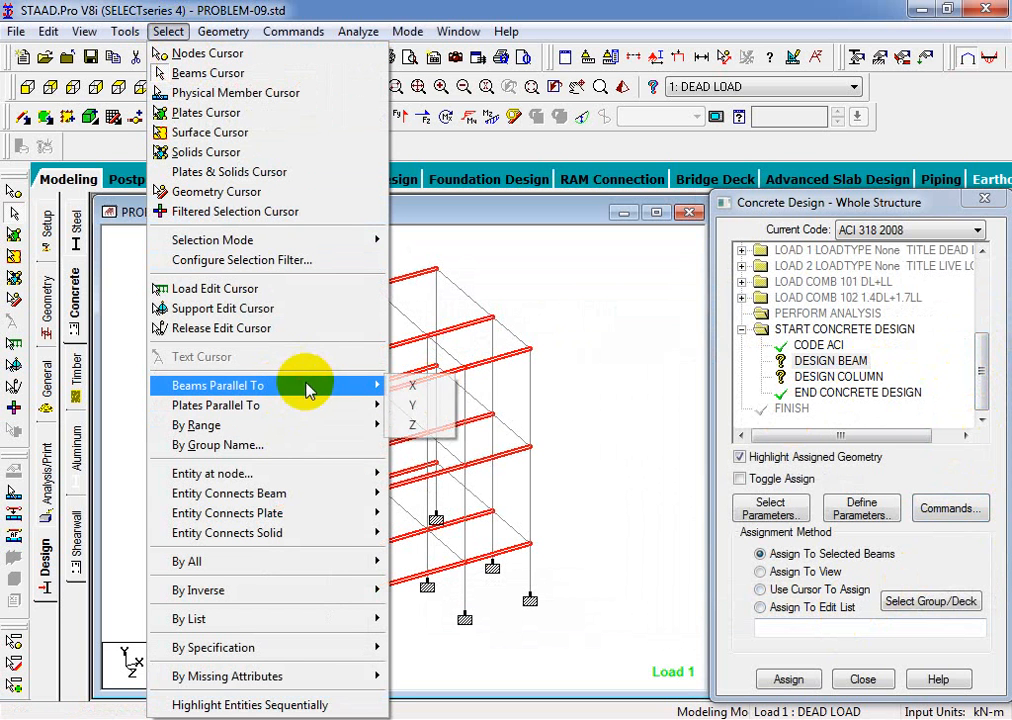
left_click(412, 425)
left_click(848, 362)
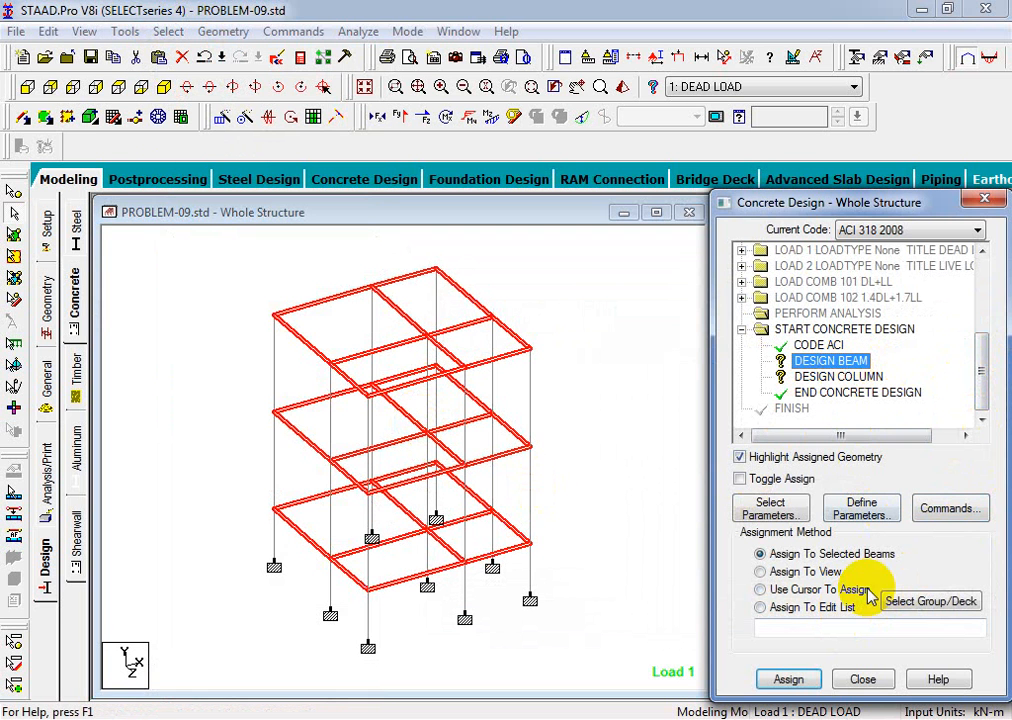
left_click(790, 679)
left_click(861, 499)
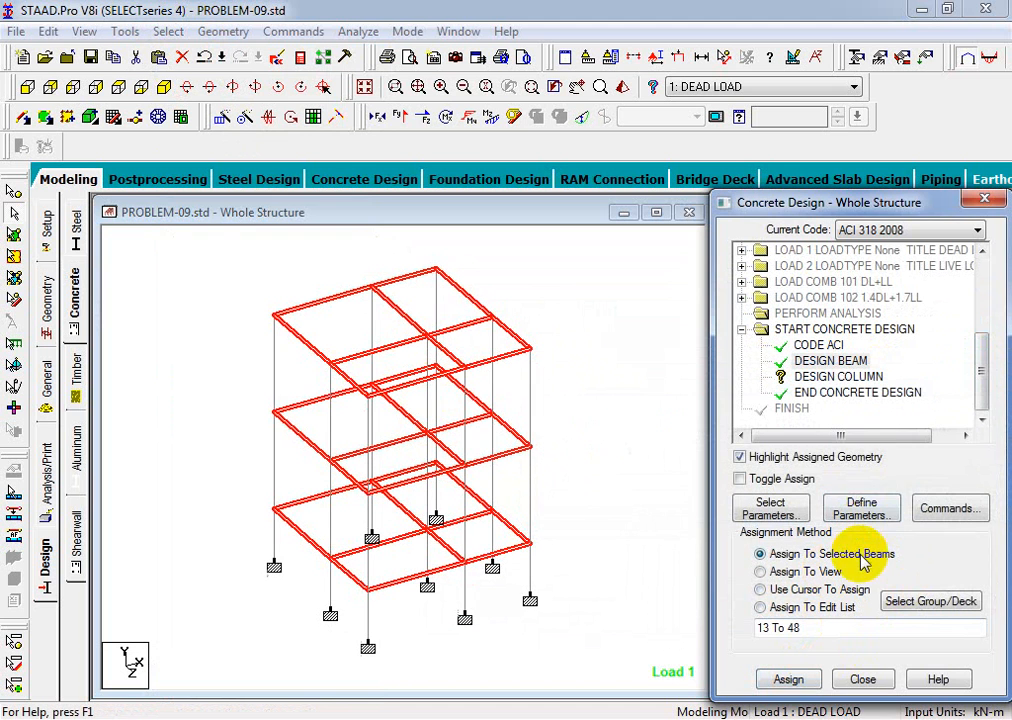
left_click(617, 450)
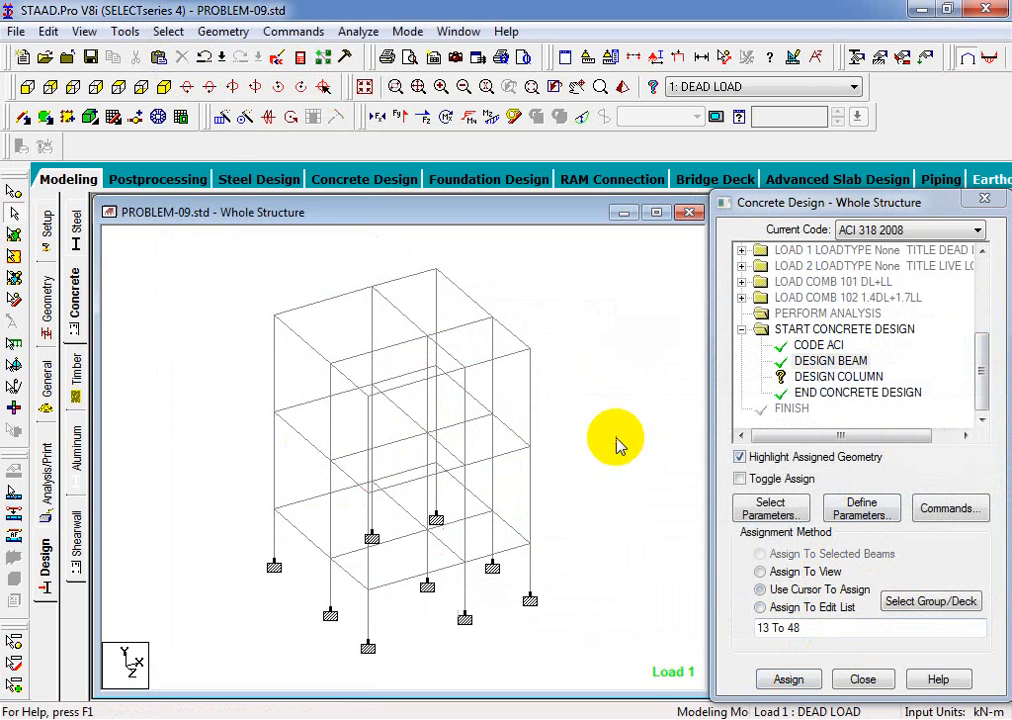
Assign the DESIGN COLUMN command to all members parallel to Y and clear the selection.
left_click(838, 376)
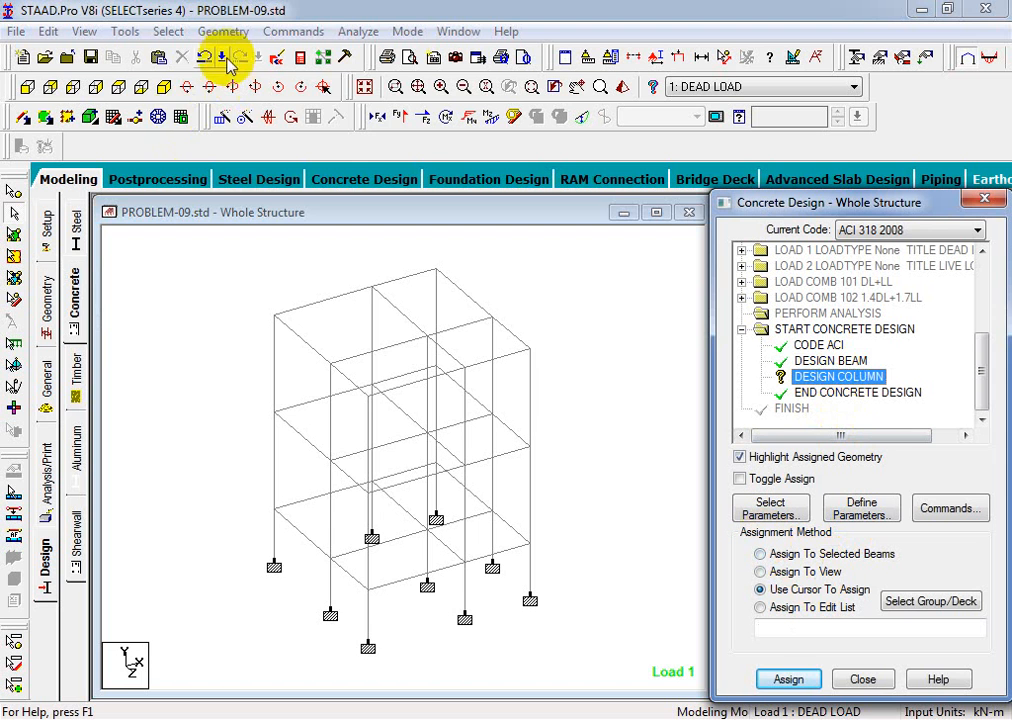
left_click(168, 31)
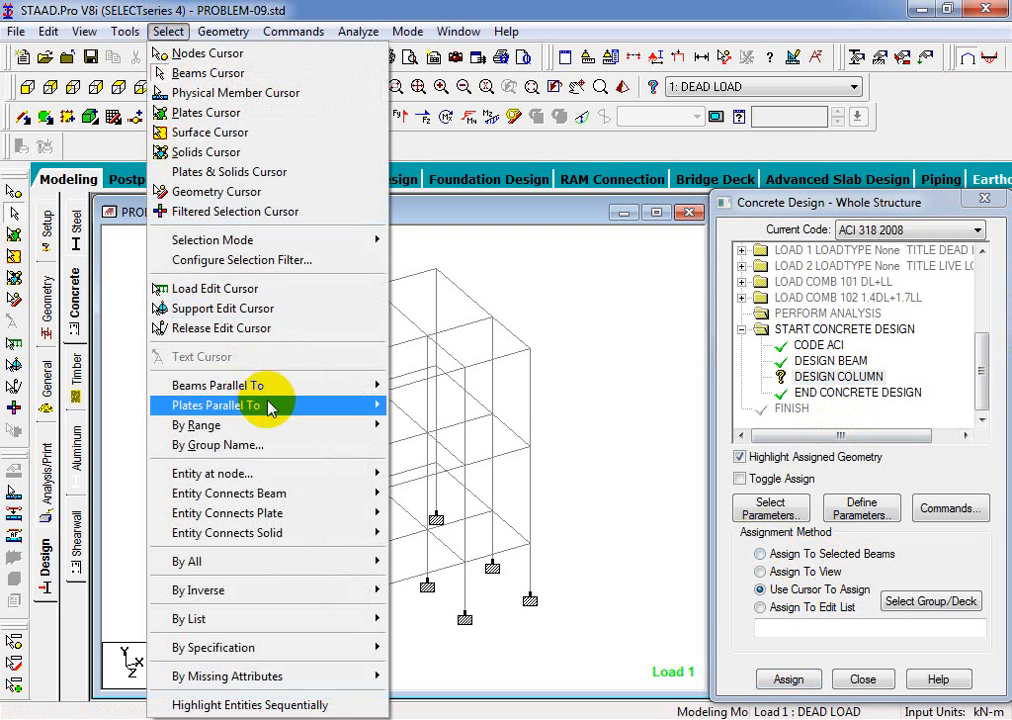
mouse_move(289, 387)
left_click(410, 406)
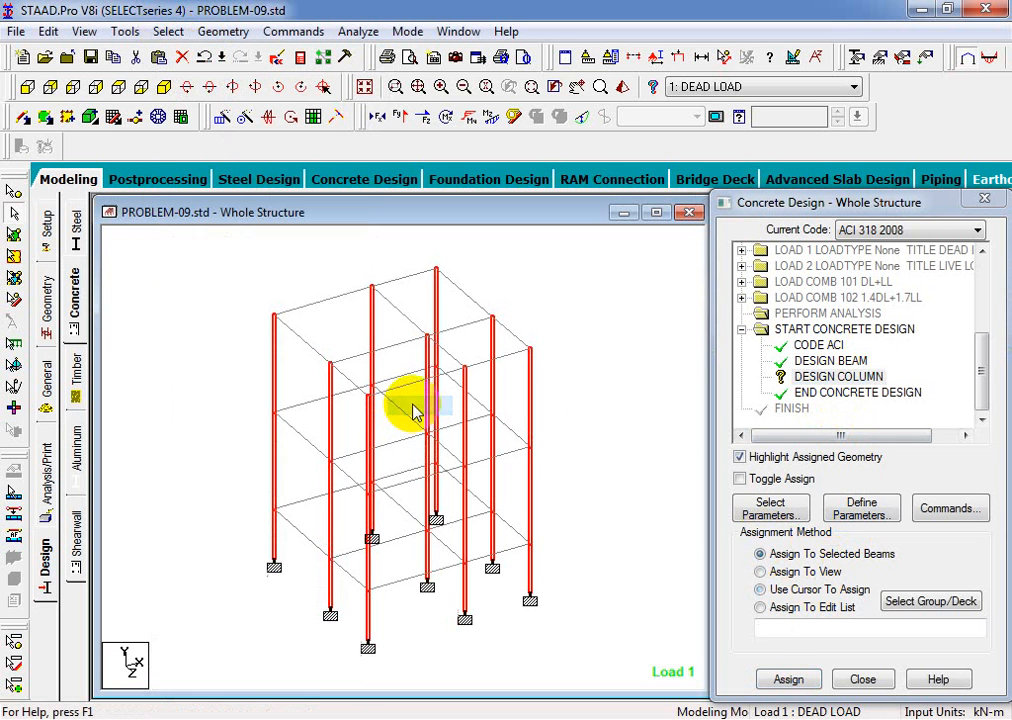
left_click(880, 377)
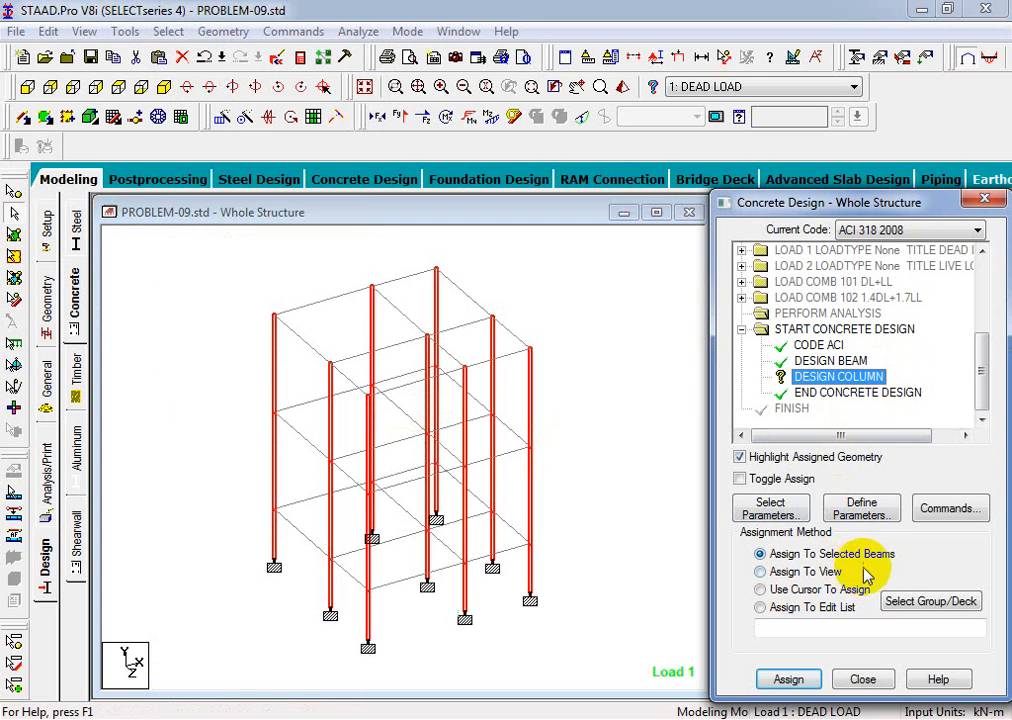
left_click(792, 679)
left_click(860, 498)
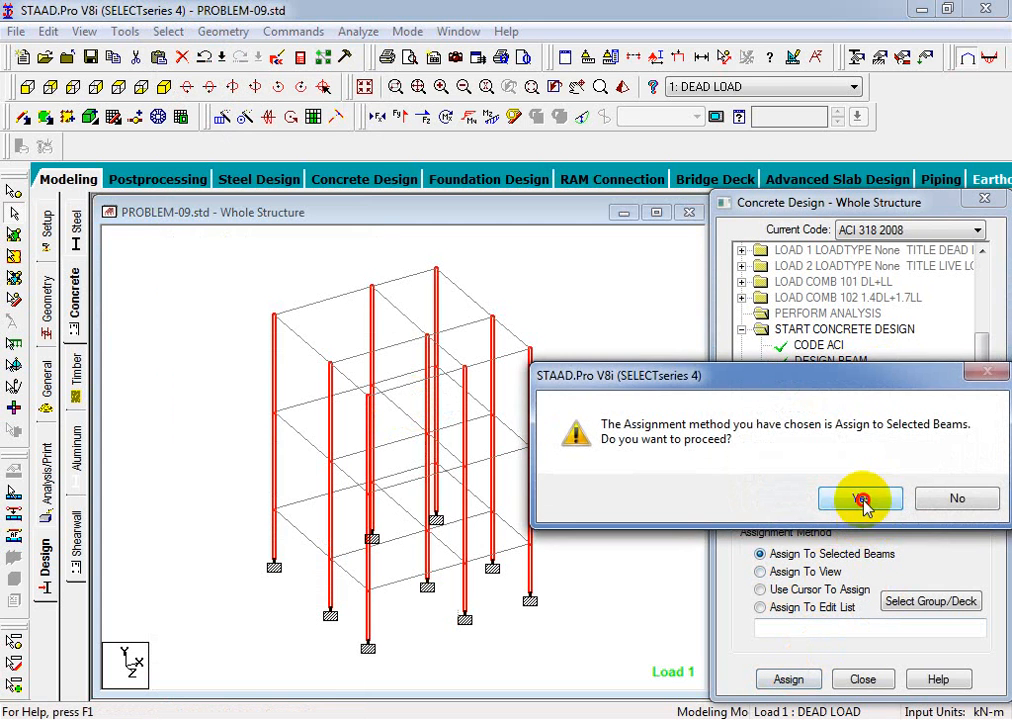
left_click(609, 490)
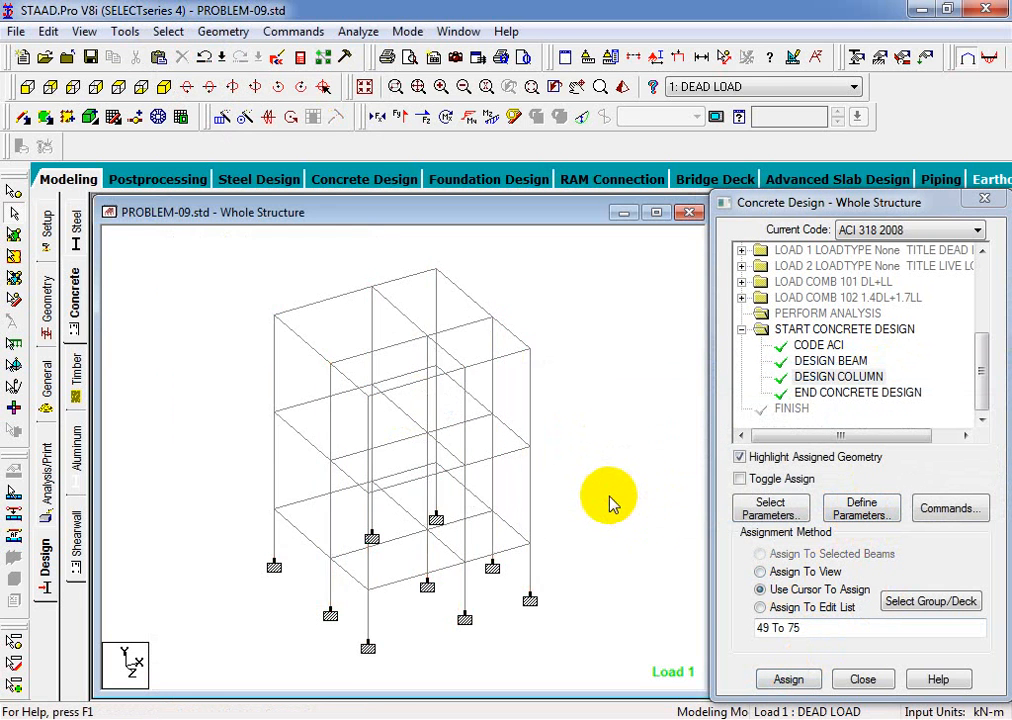
Open the concrete design parameters and examine the clear cover settings CLB, CLS and CLT.
middle_click_drag(613, 501, 563, 512)
middle_click_drag(493, 525, 506, 522)
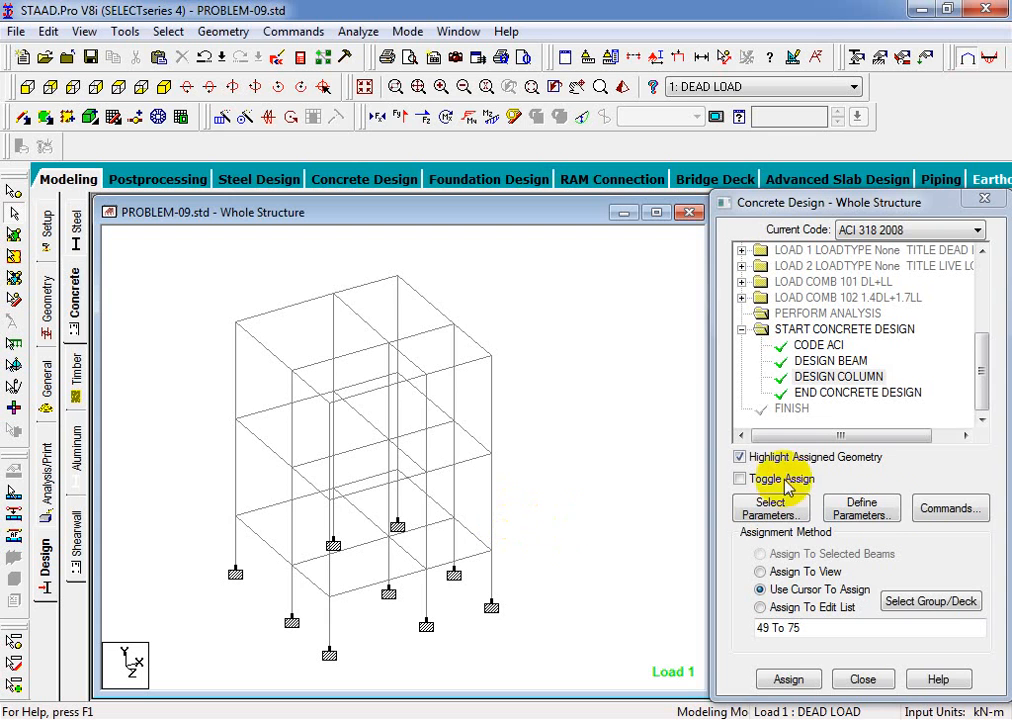
left_click(868, 511)
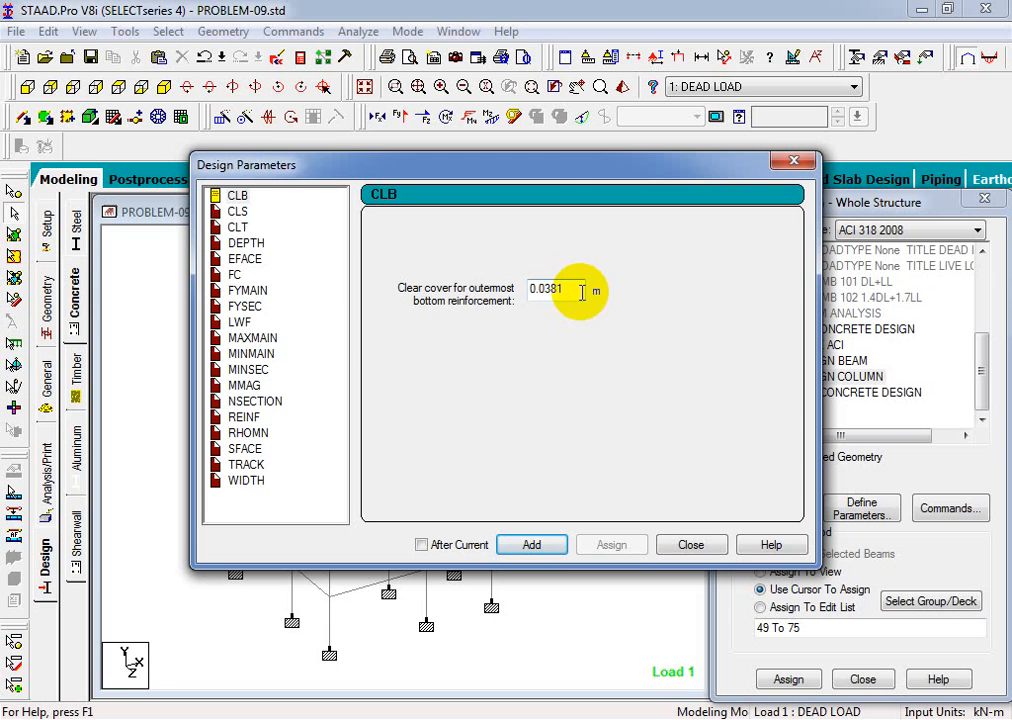
left_click(239, 228)
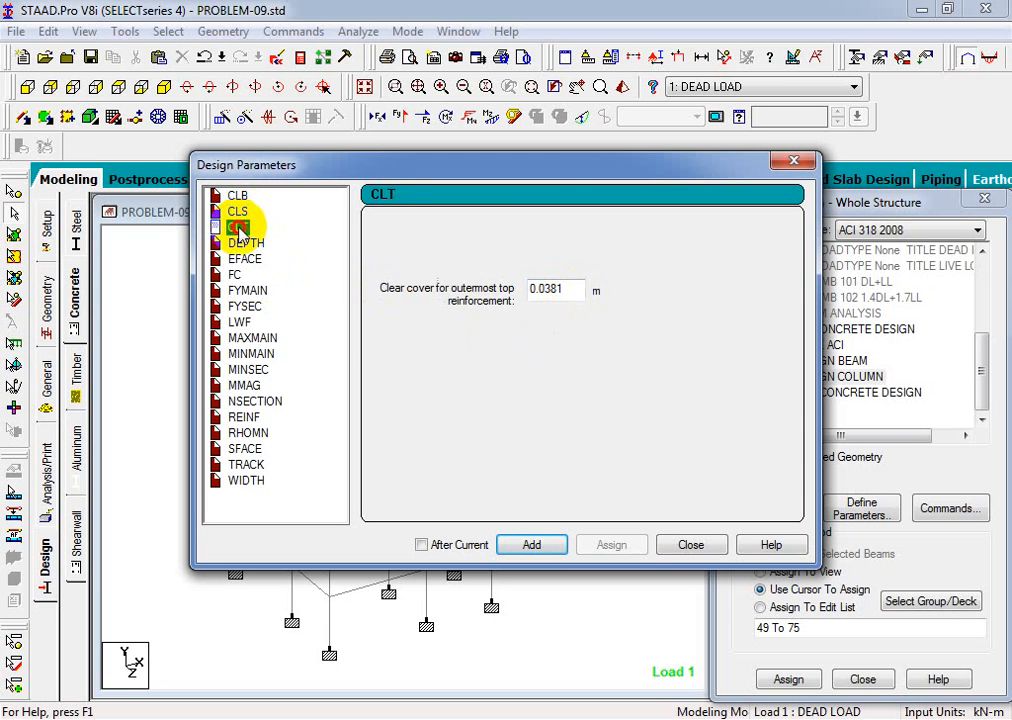
left_click(242, 243)
left_click(237, 228)
left_click(237, 211)
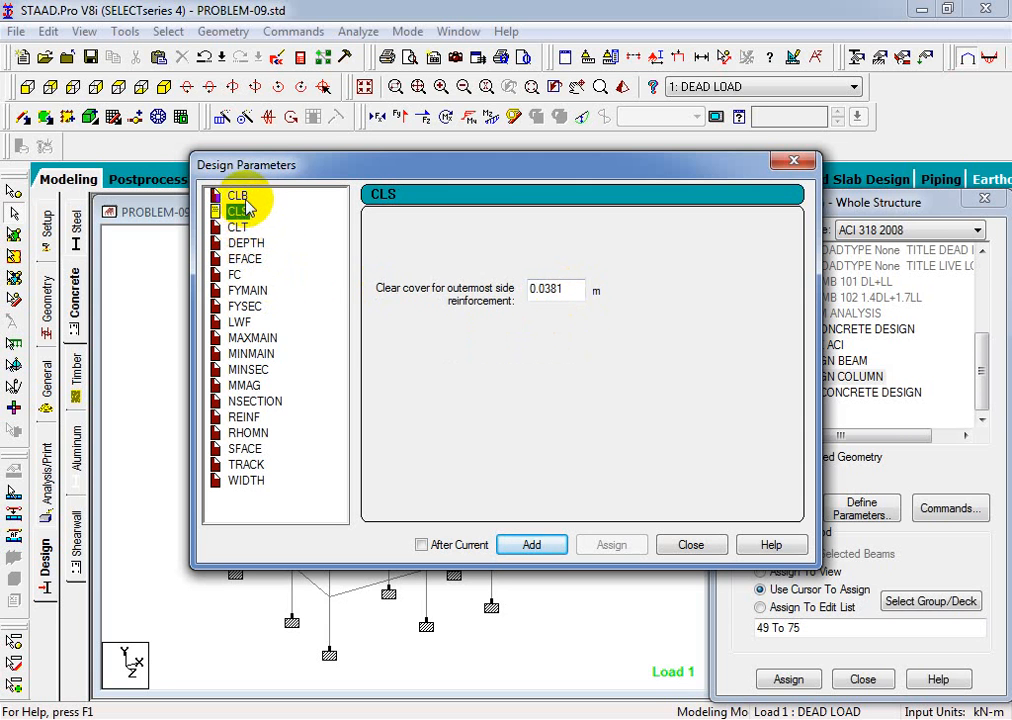
left_click(240, 197)
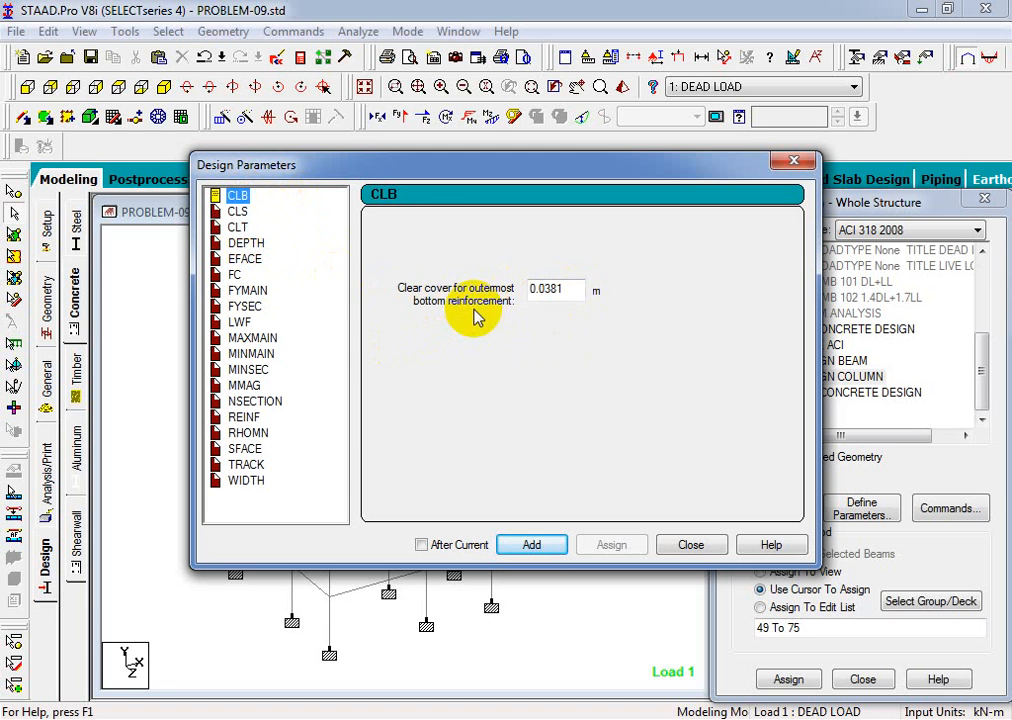
left_click(235, 274)
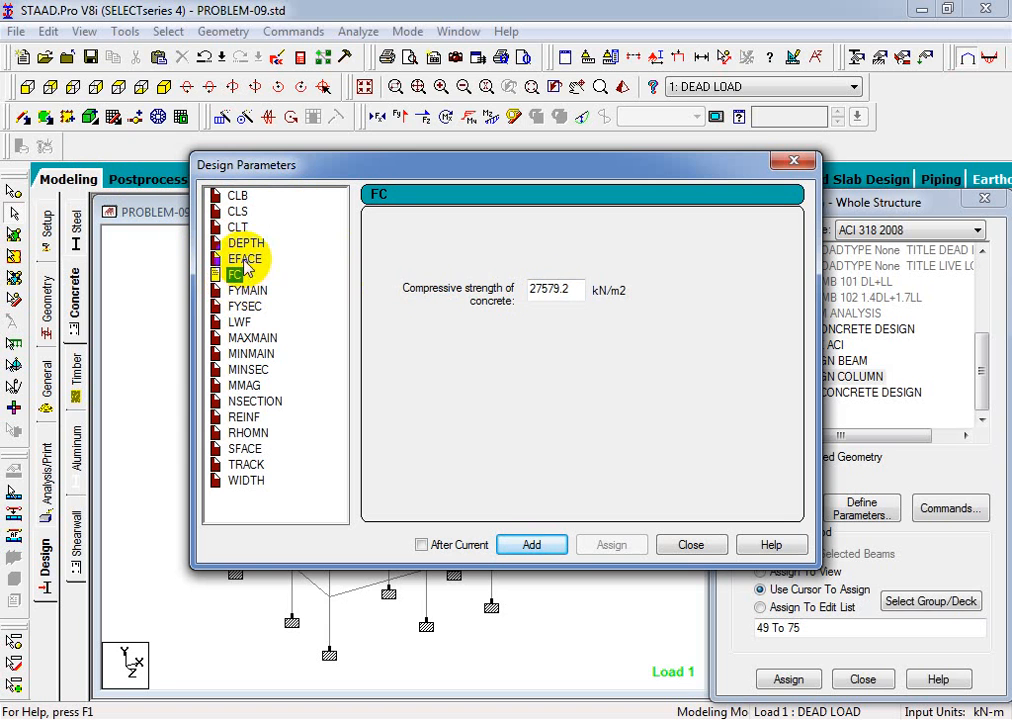
left_click(238, 211)
left_click(237, 227)
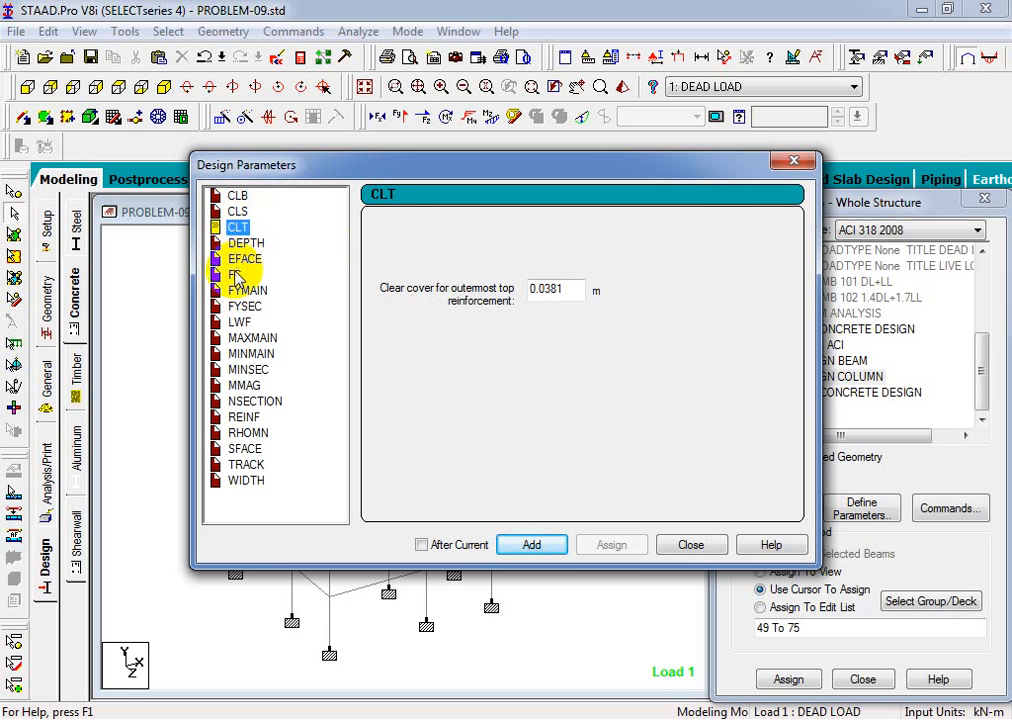
Add the FC parameter with a concrete compressive strength of 20684 kN/m2.
left_click(236, 275)
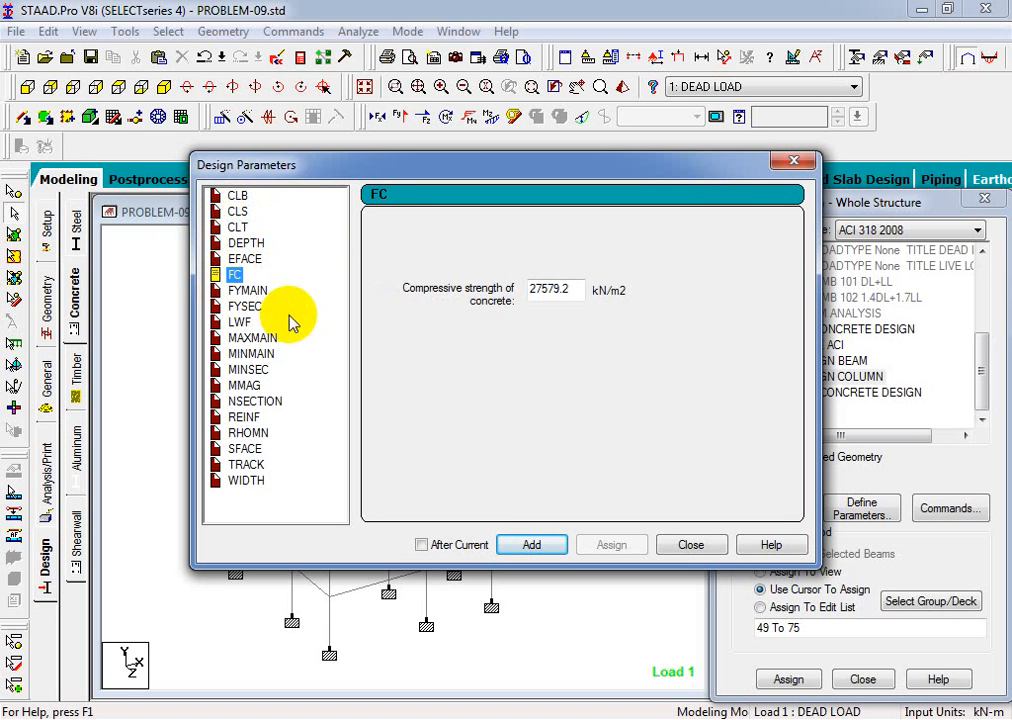
double_click(573, 288)
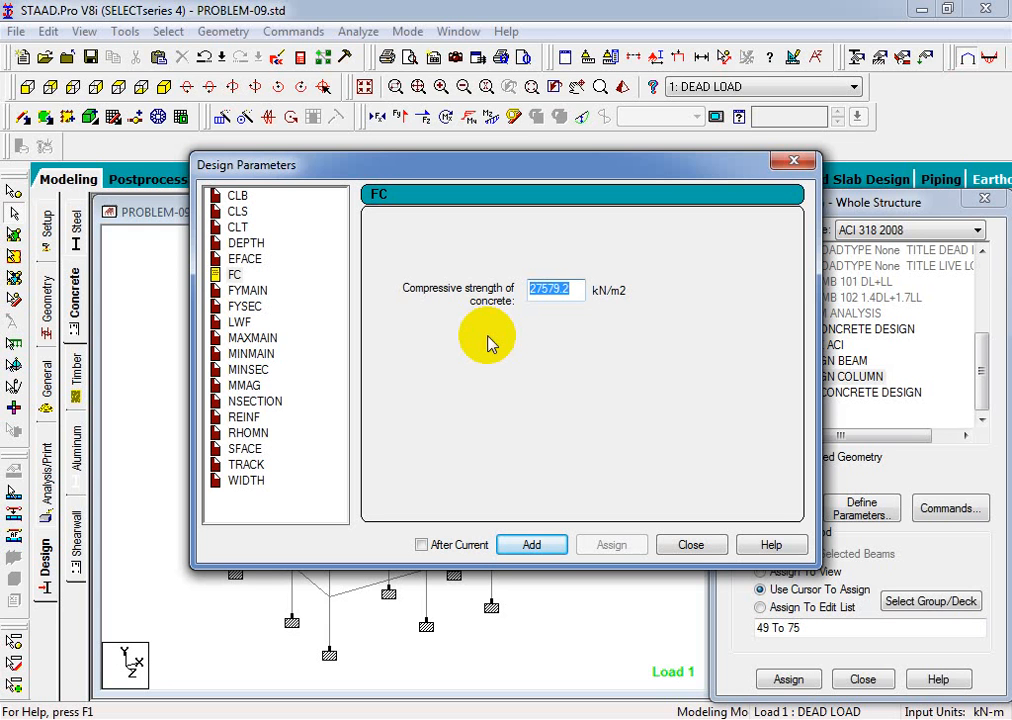
type("20684")
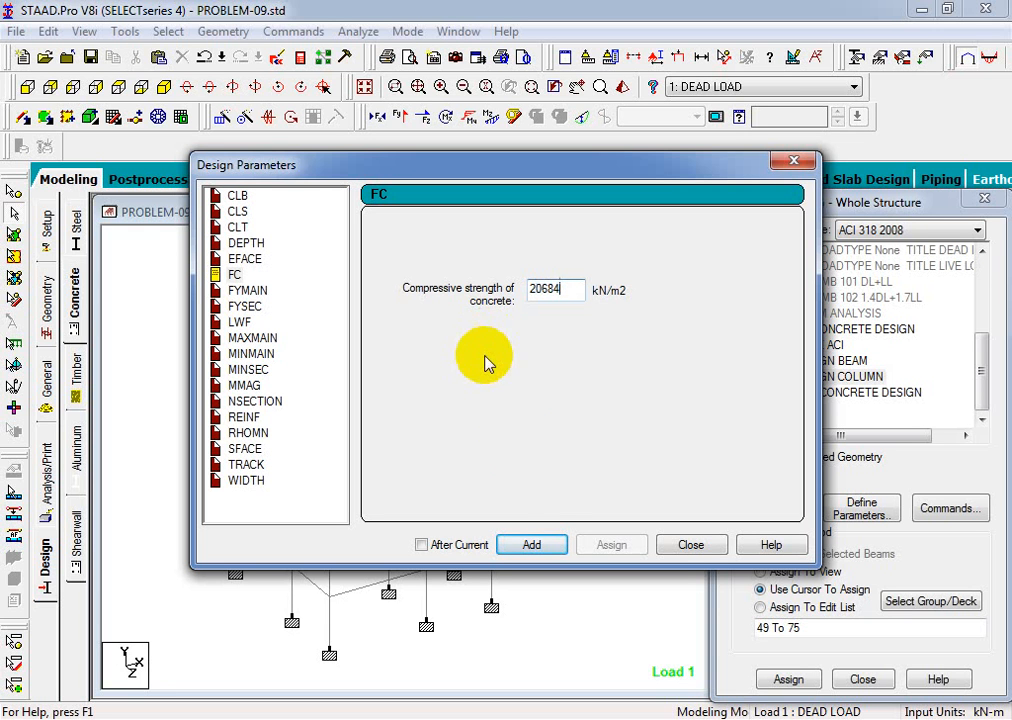
left_click(528, 546)
Add the FYMAIN and FYSEC parameters, each with a steel yield strength of 415000 kN/m2.
left_click(247, 291)
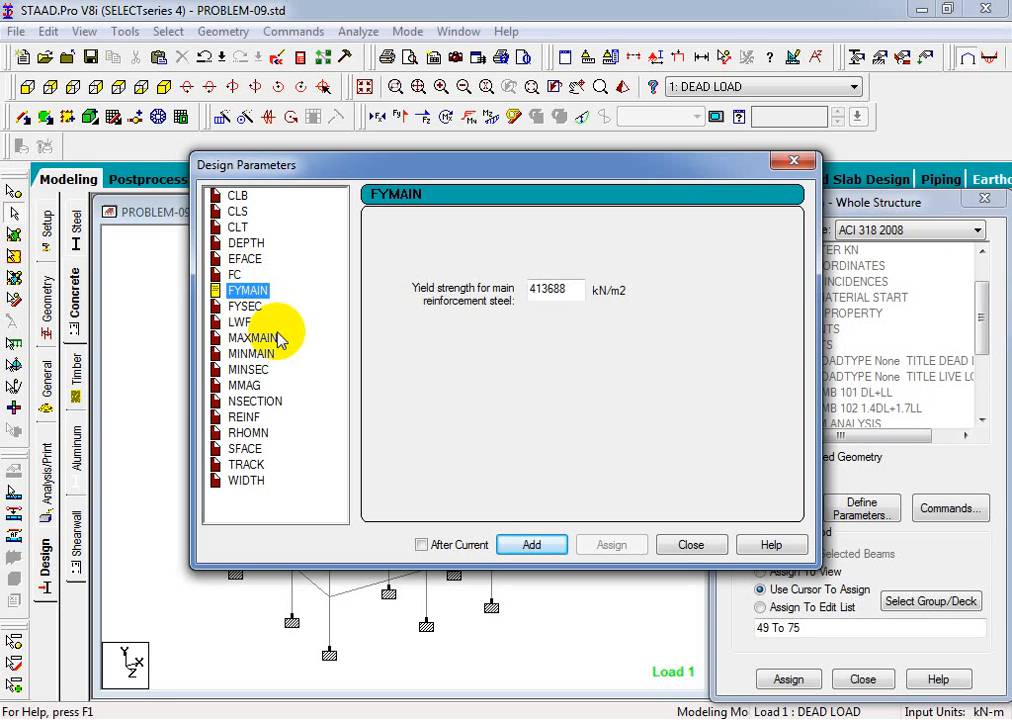
left_click_drag(580, 289, 537, 288)
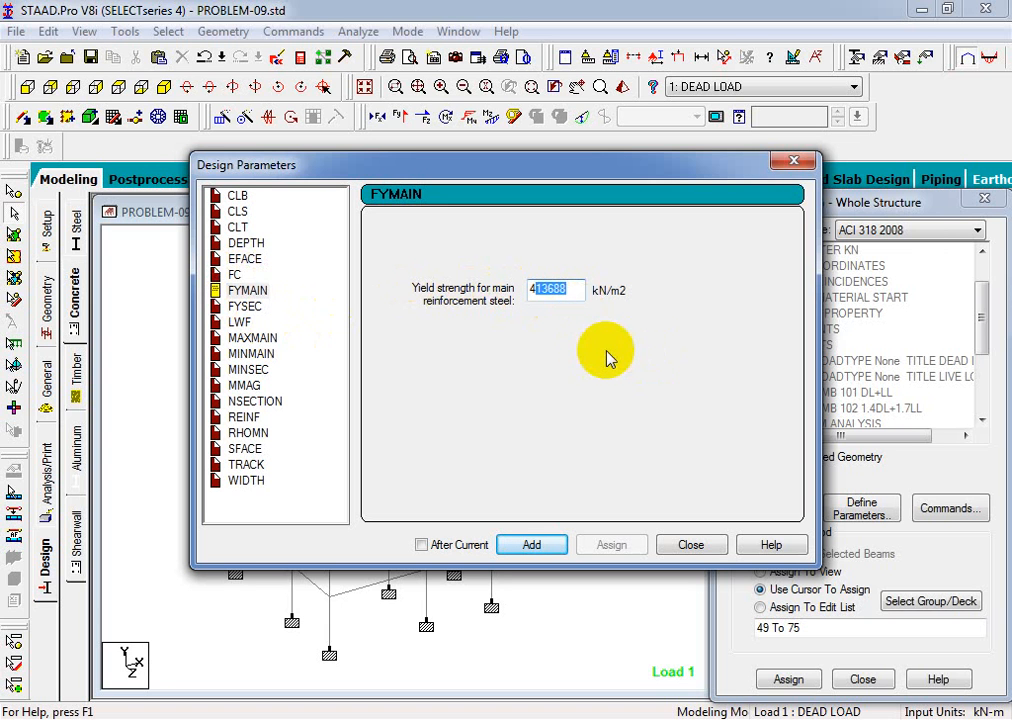
type("15000")
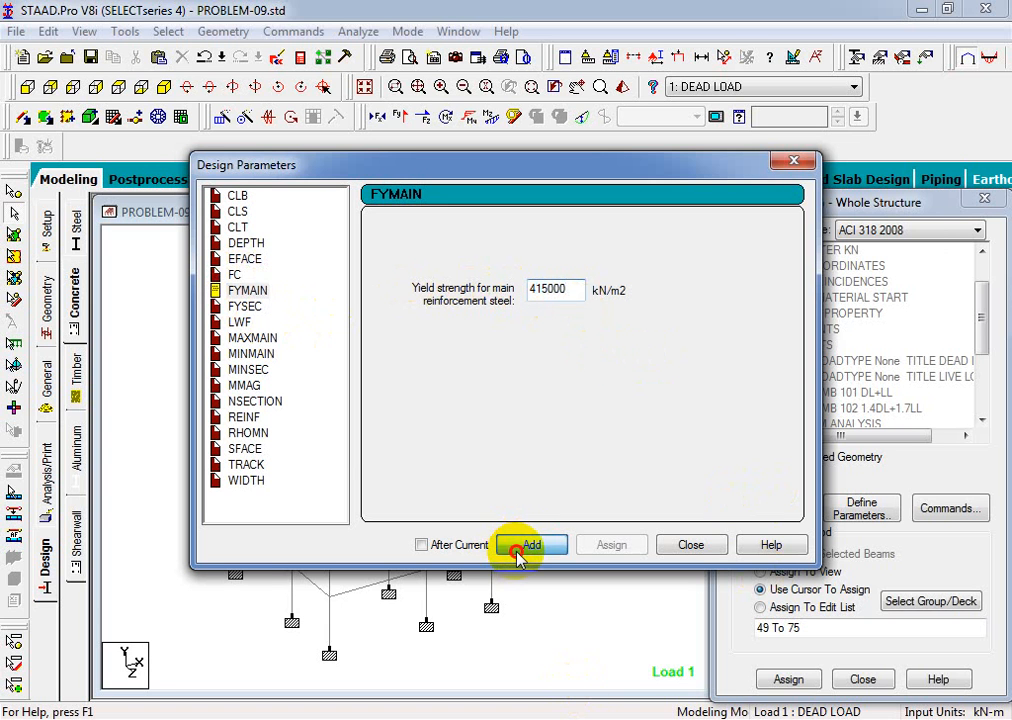
left_click(245, 306)
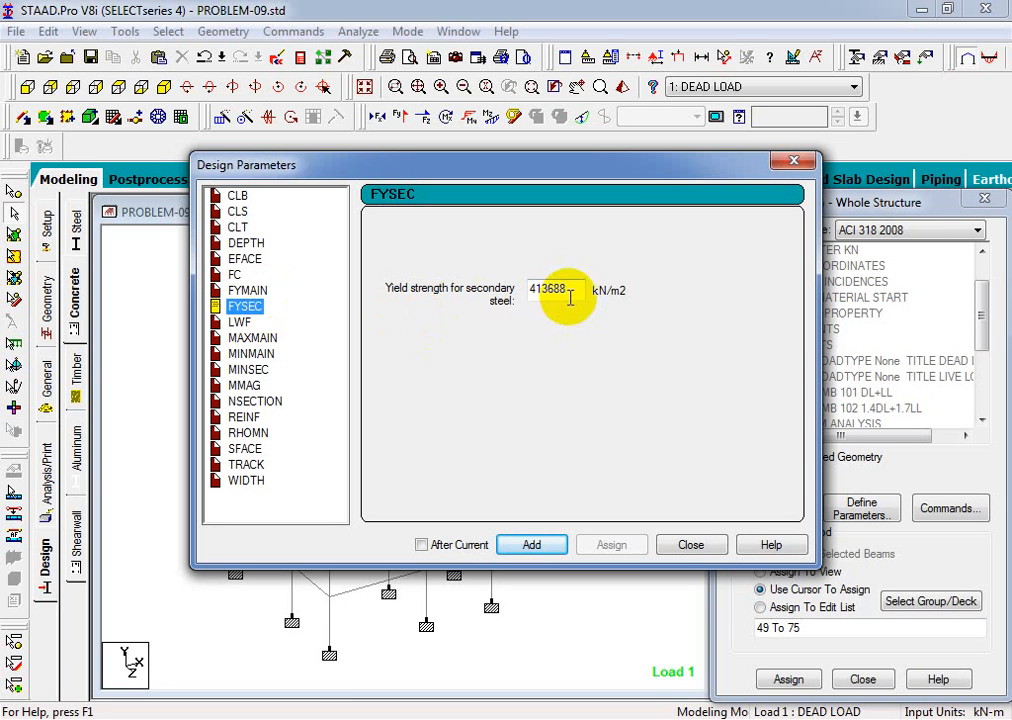
left_click_drag(571, 288, 530, 290)
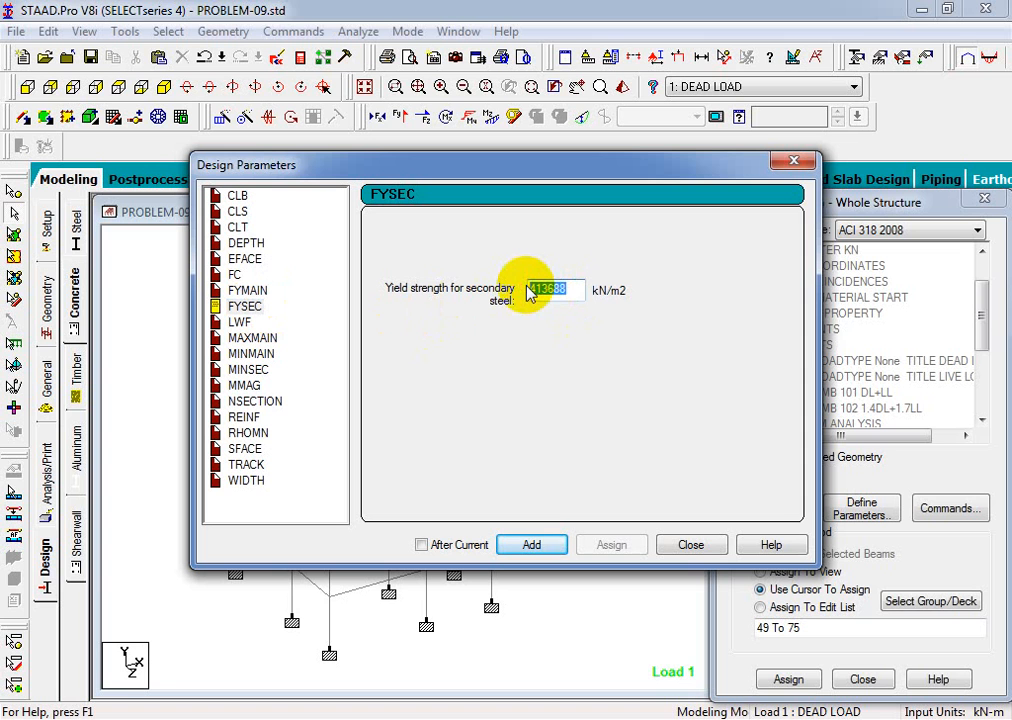
type("415000")
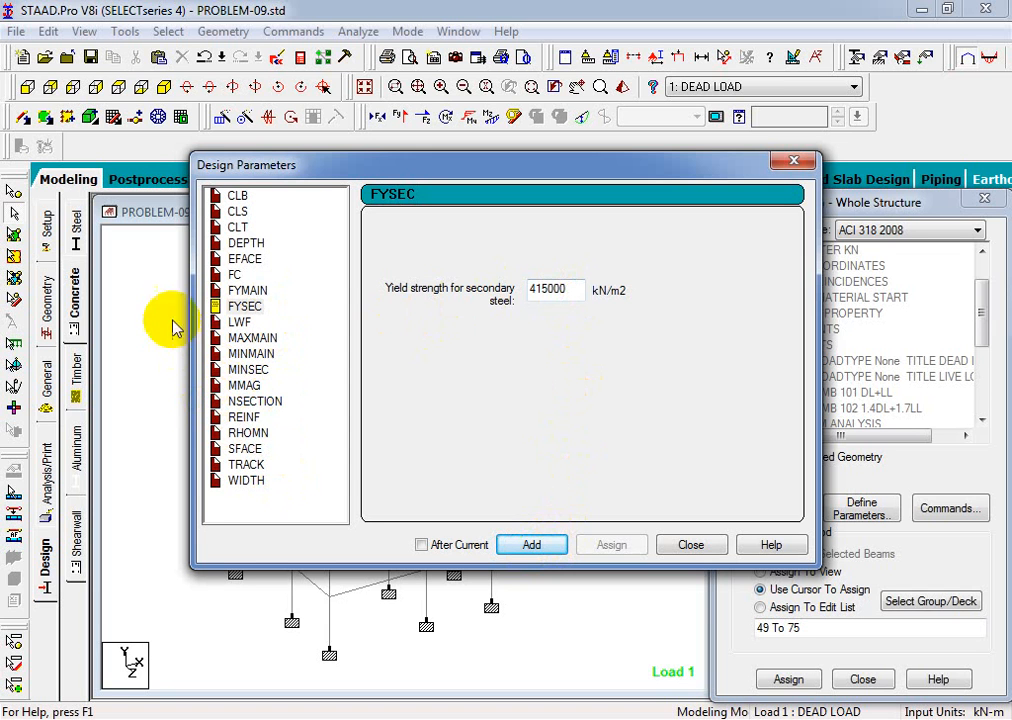
Recheck the FC, FYMAIN and FYSEC parameter values and close the design parameters.
left_click(248, 291)
left_click(252, 306)
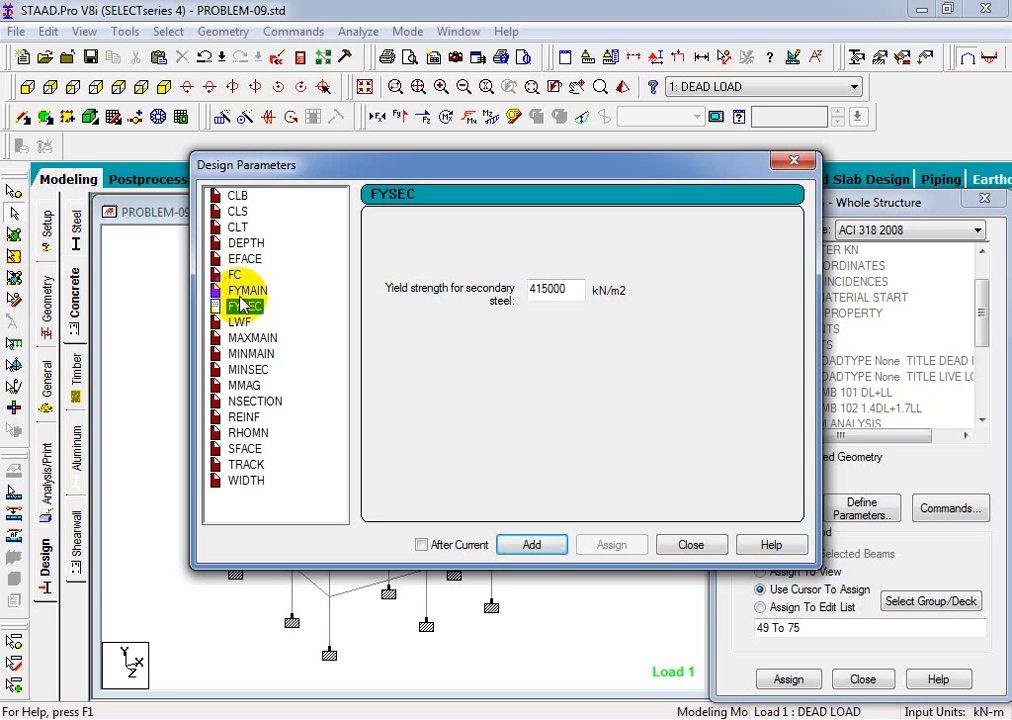
left_click(238, 289)
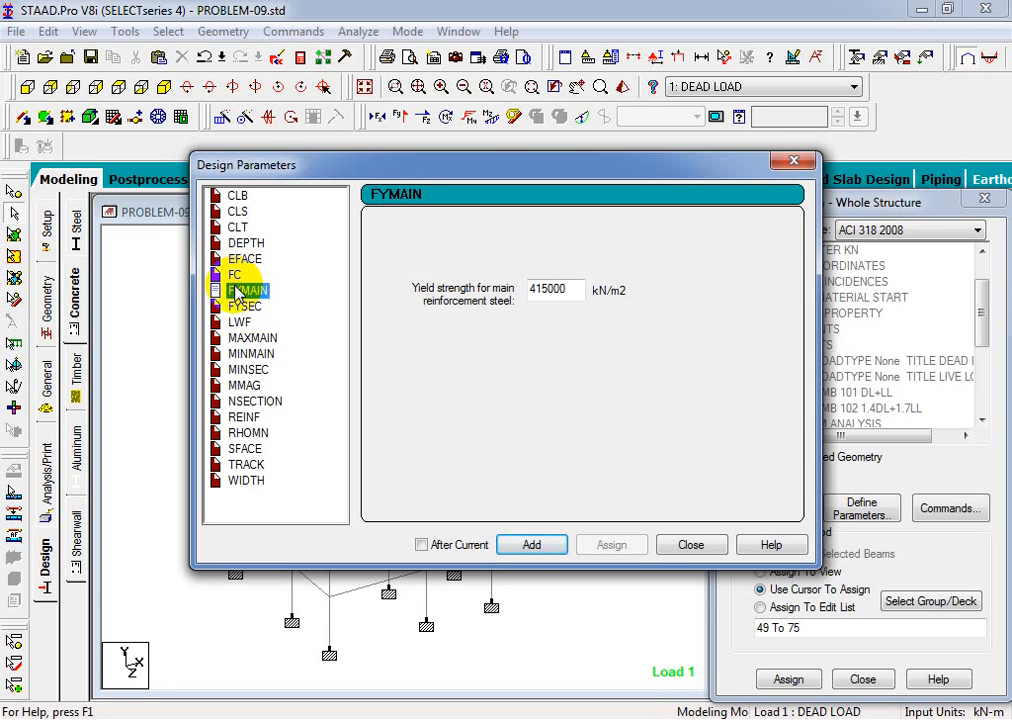
left_click(236, 275)
left_click(241, 290)
left_click(245, 306)
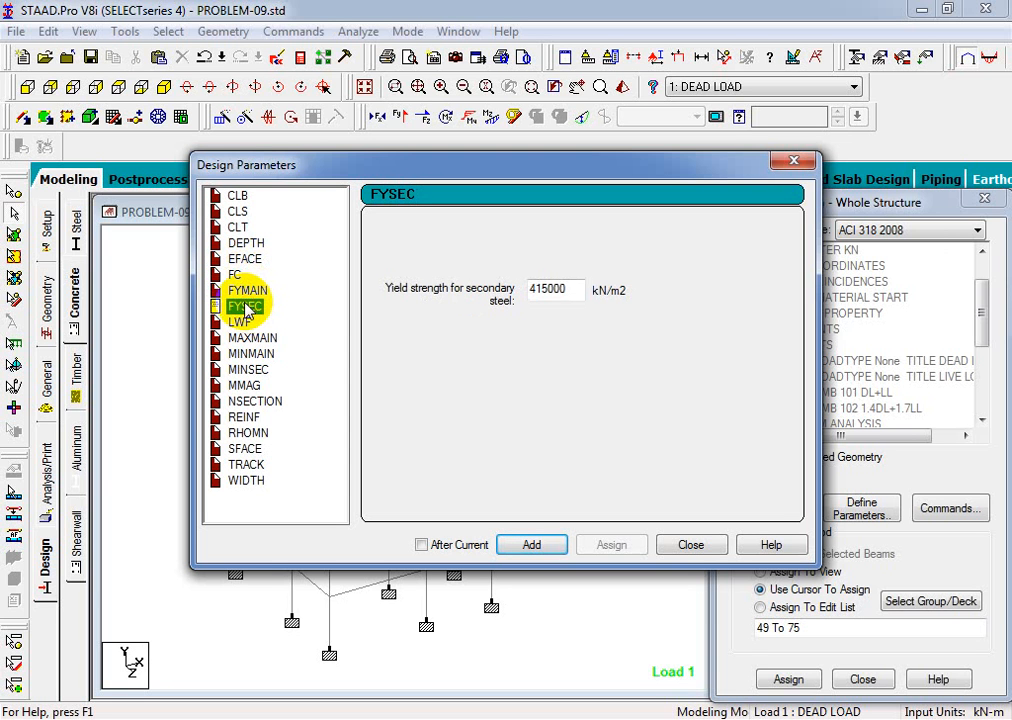
left_click(688, 546)
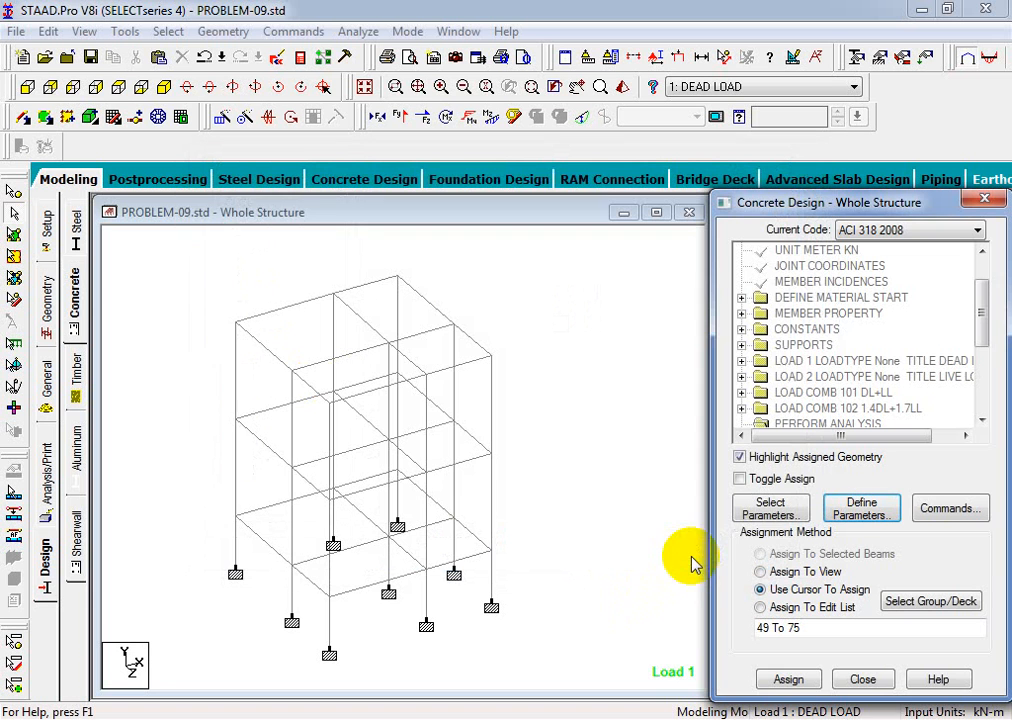
Assign the FC 20684 parameter to every beam and column of the frame.
left_click_drag(978, 339, 979, 412)
left_click(805, 344)
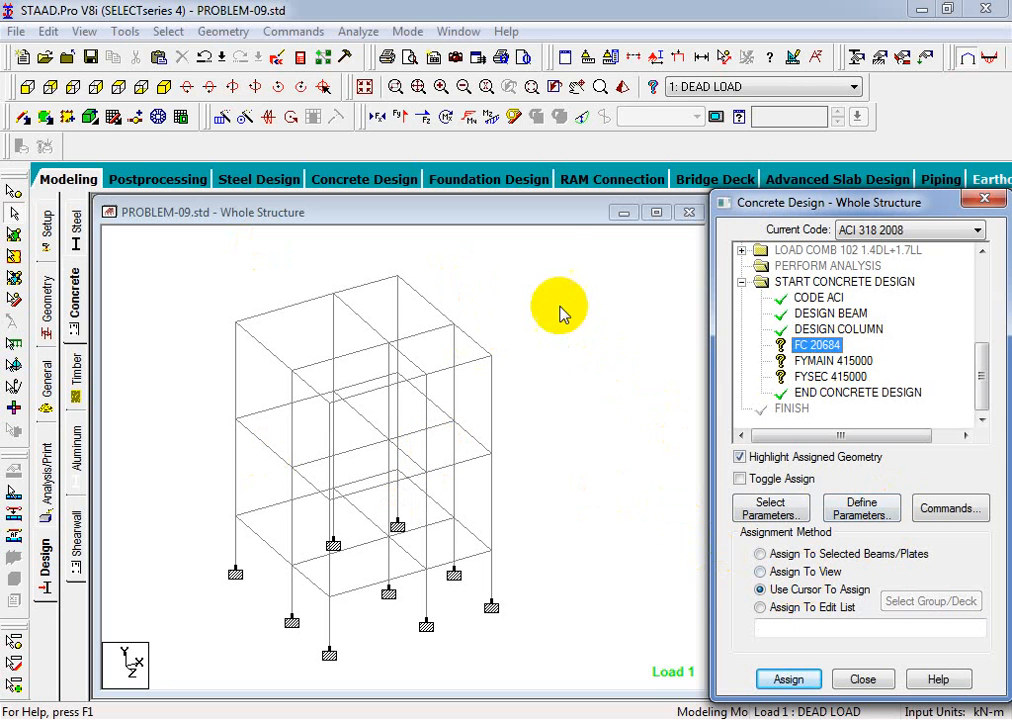
left_click(222, 430)
key("ctrl+a")
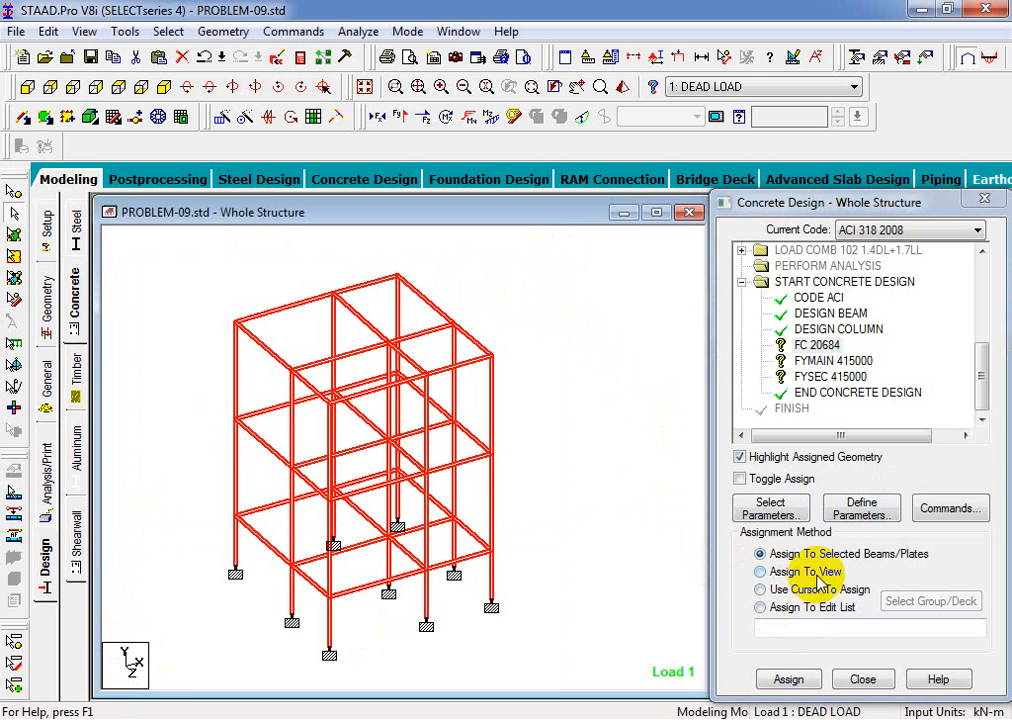
left_click(788, 680)
left_click(842, 440)
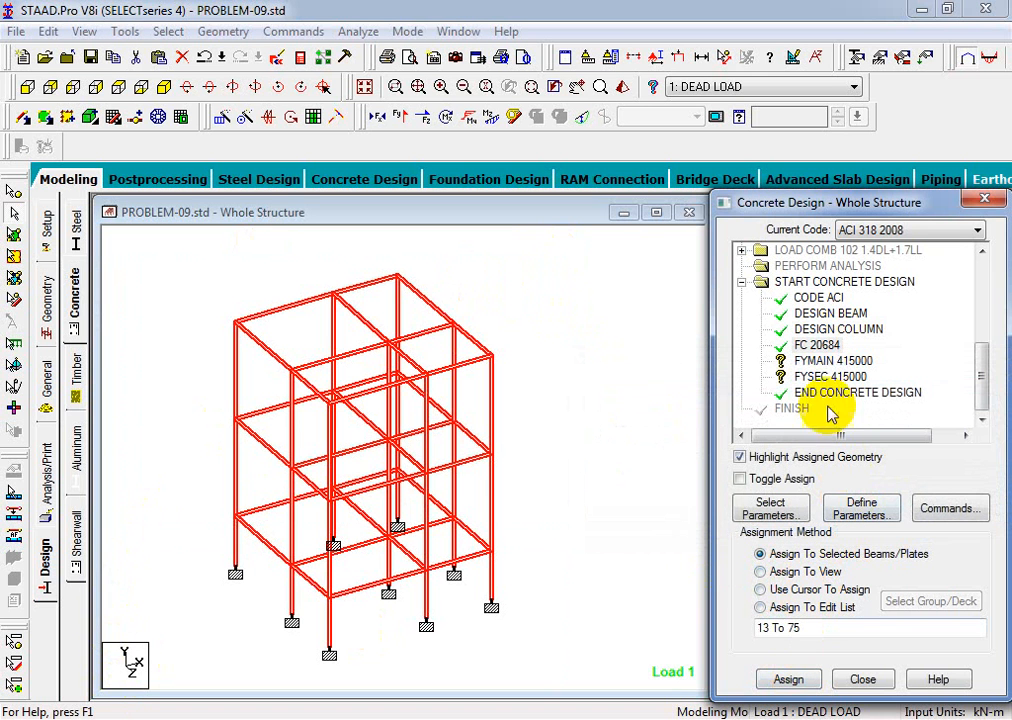
Assign the FYMAIN 415000 parameter to all members of the structure.
left_click(826, 361)
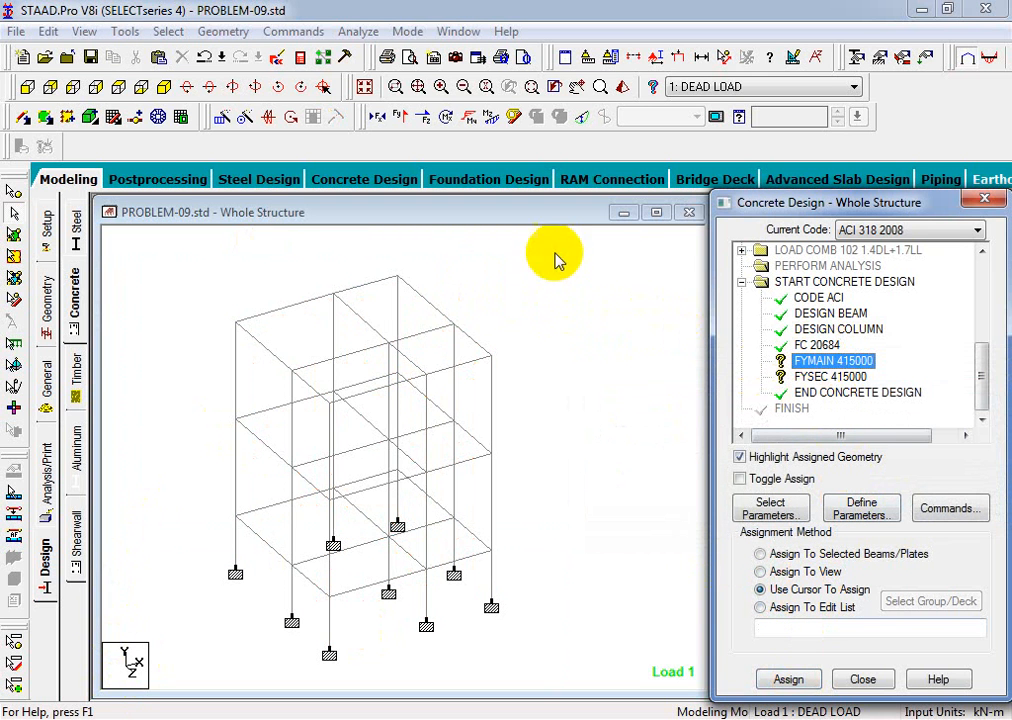
left_click_drag(688, 243, 136, 689)
left_click(788, 680)
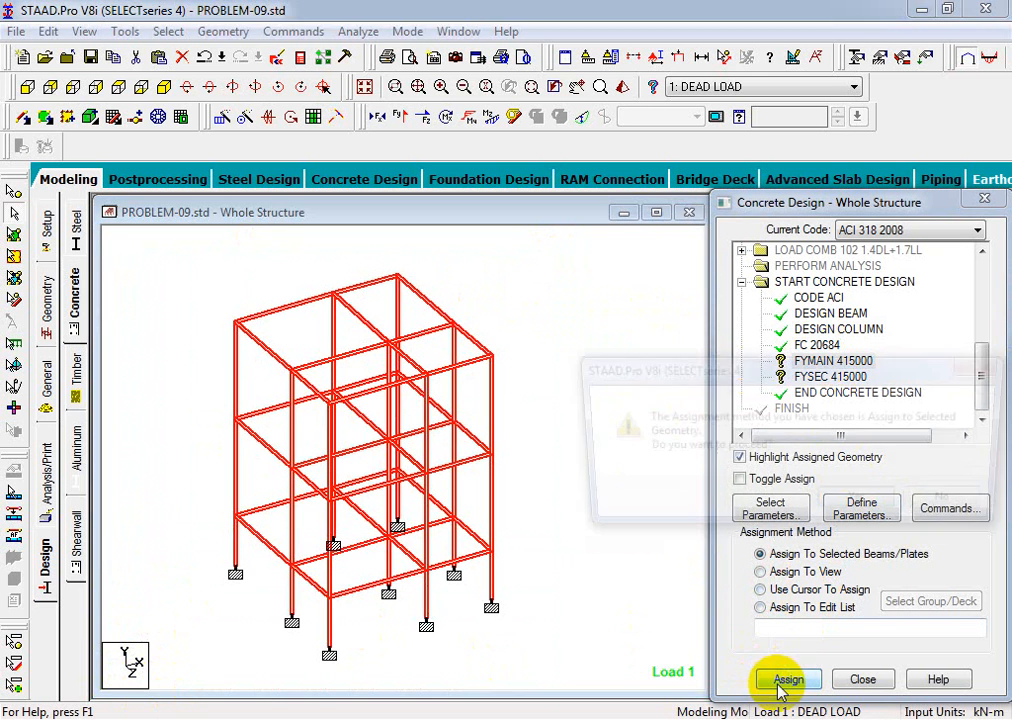
left_click(865, 500)
Assign the FYSEC 415000 parameter to all members of the structure and clear the selection.
left_click(832, 376)
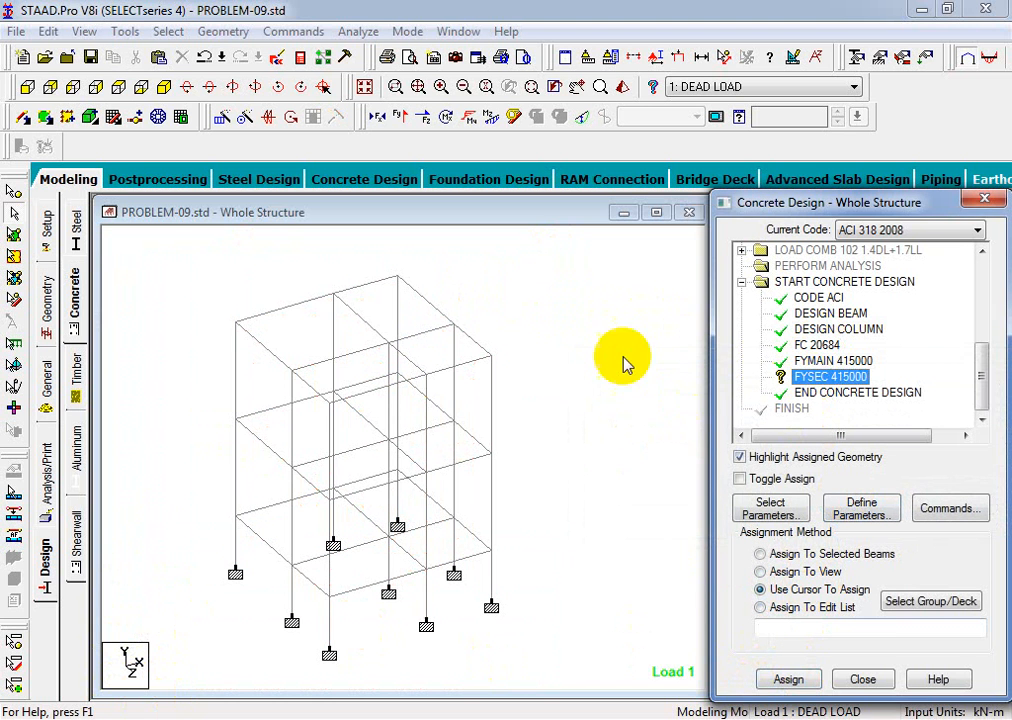
left_click_drag(553, 248, 220, 668)
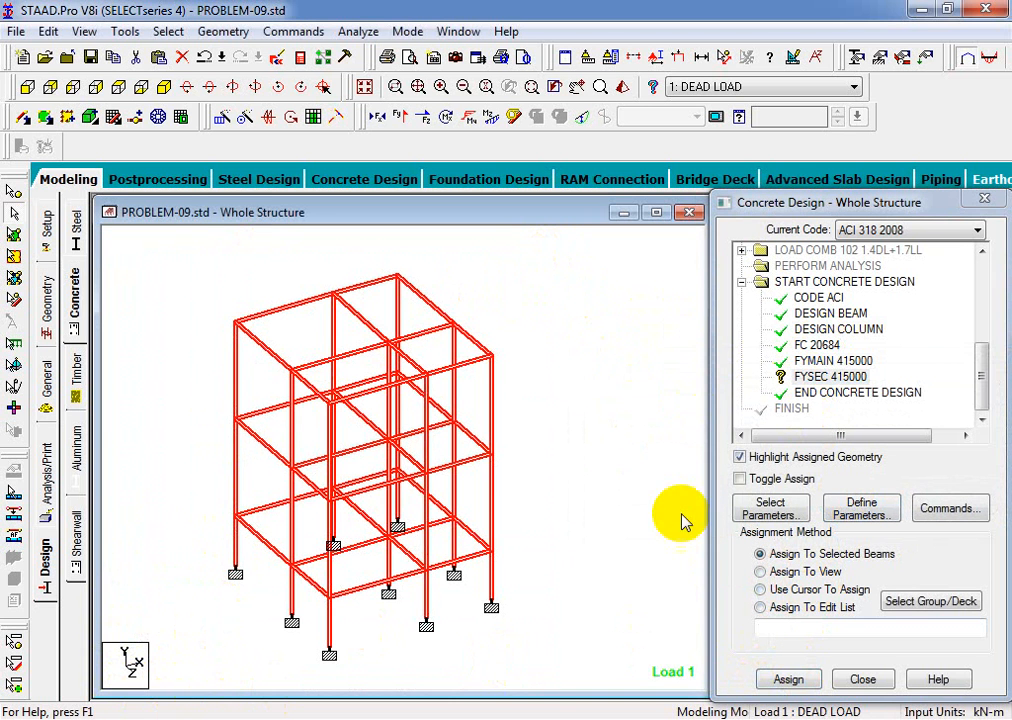
left_click(834, 376)
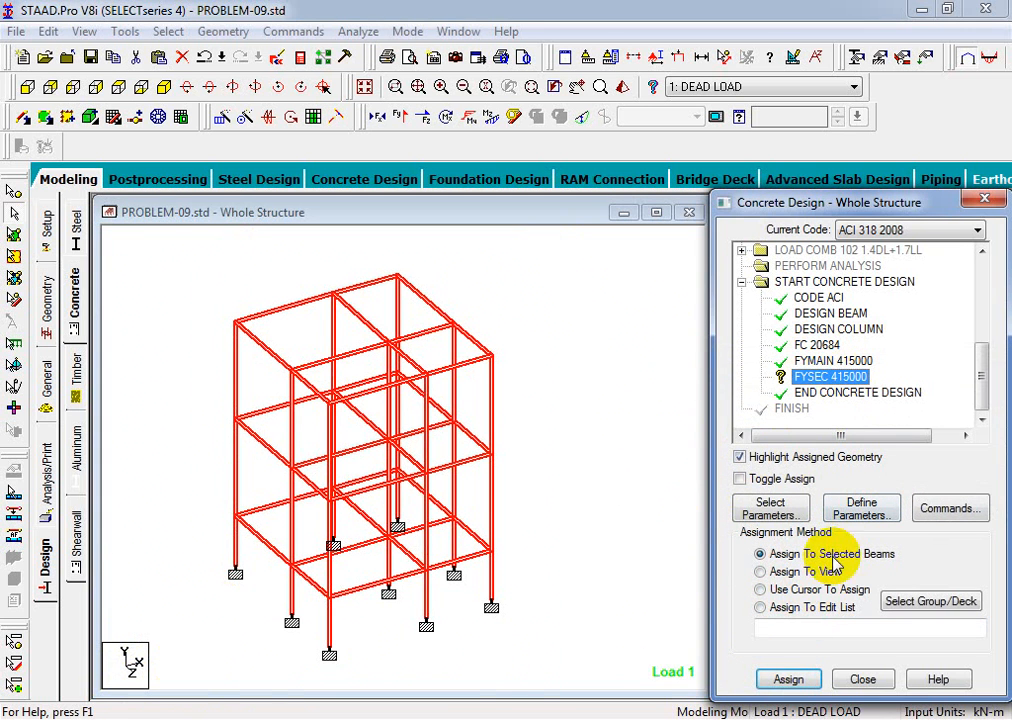
left_click(789, 678)
left_click(927, 497)
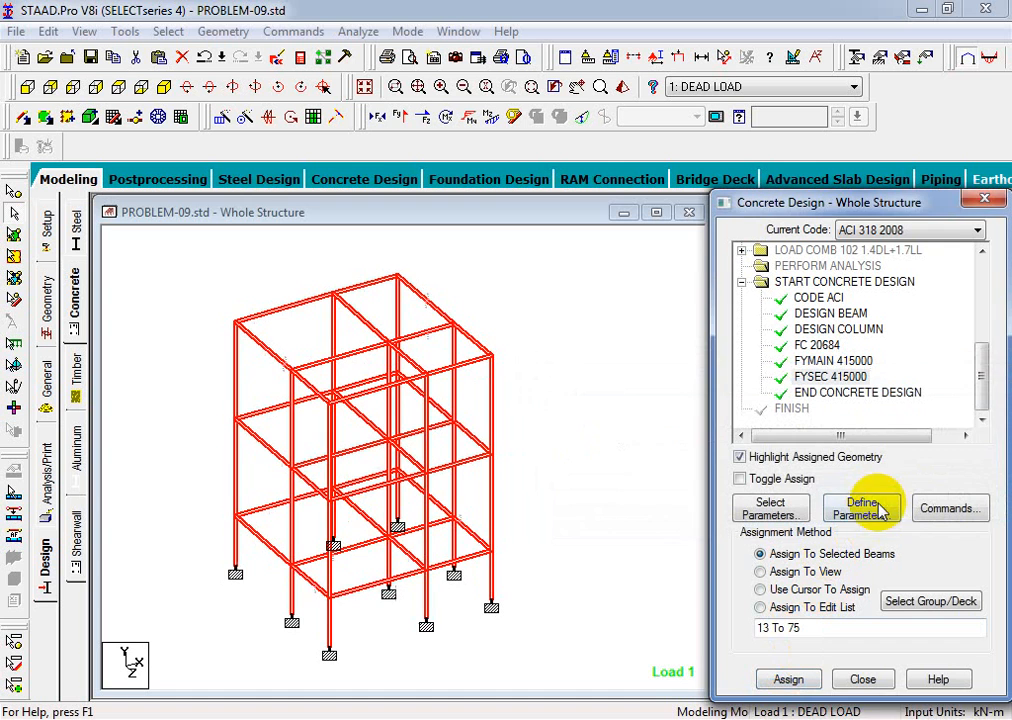
left_click(647, 585)
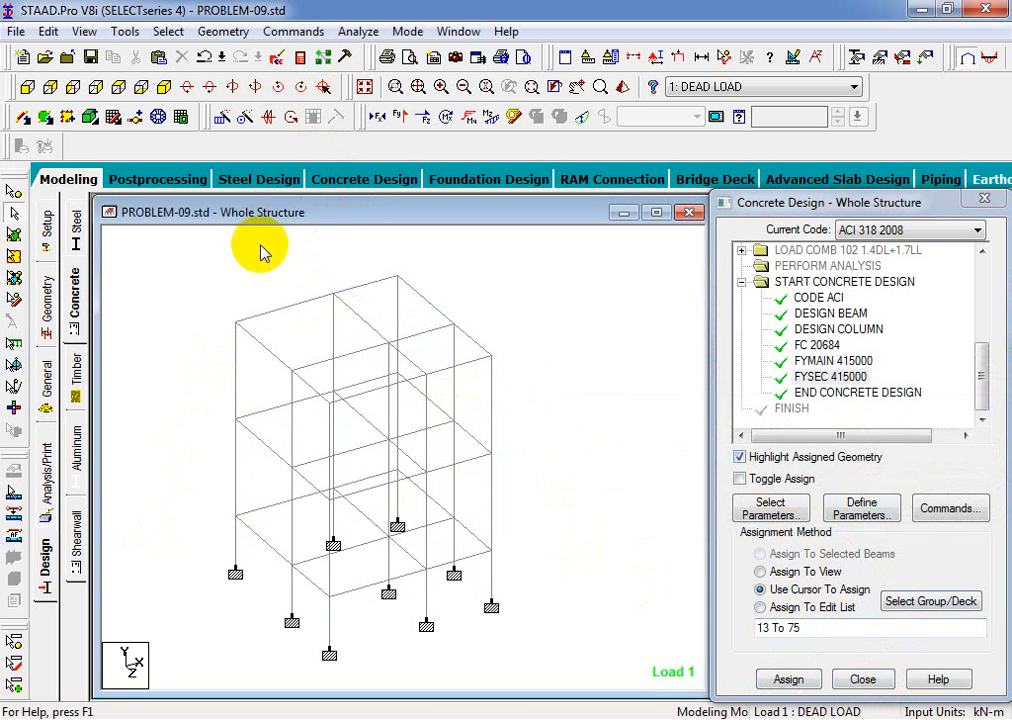
Save the model, run the analysis and concrete design, and continue into post-processing mode.
left_click(359, 31)
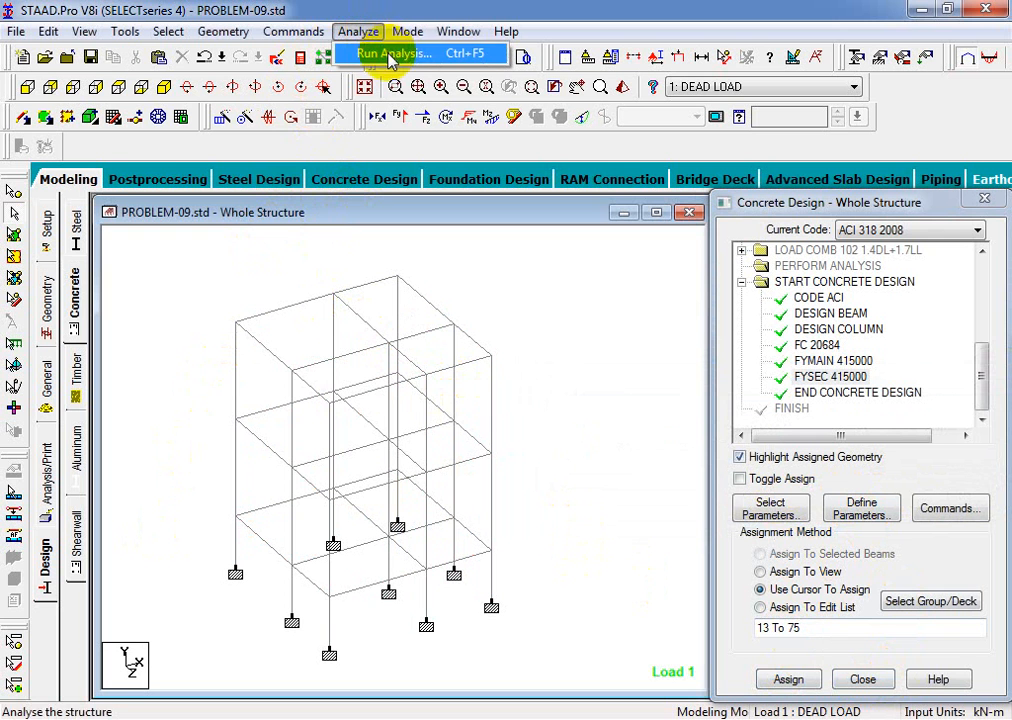
left_click(362, 55)
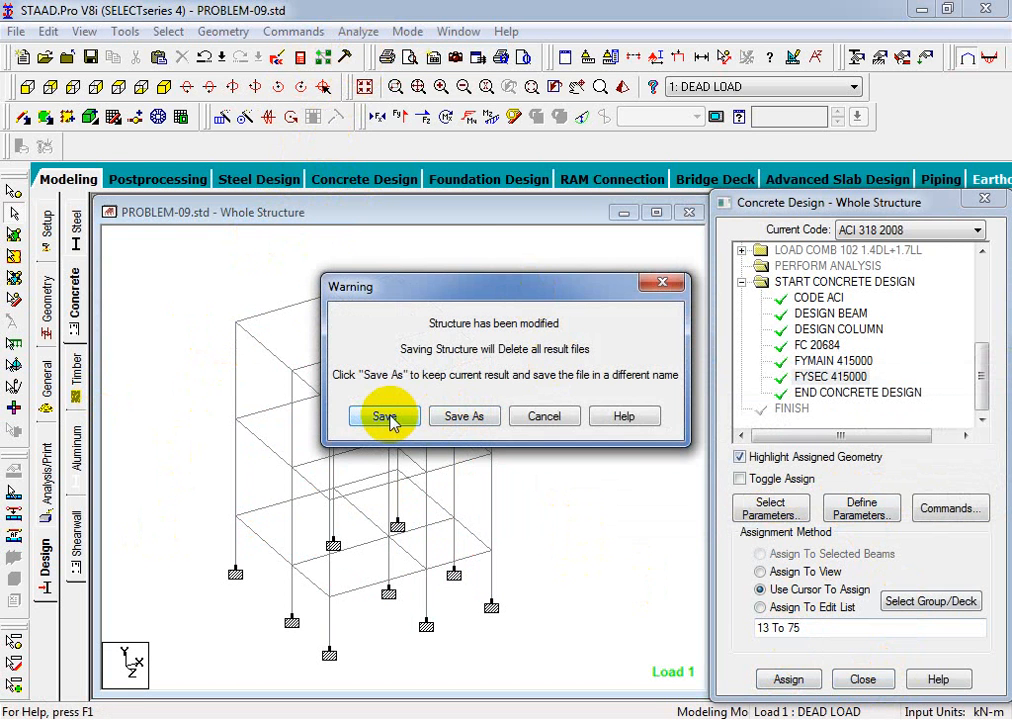
left_click(386, 417)
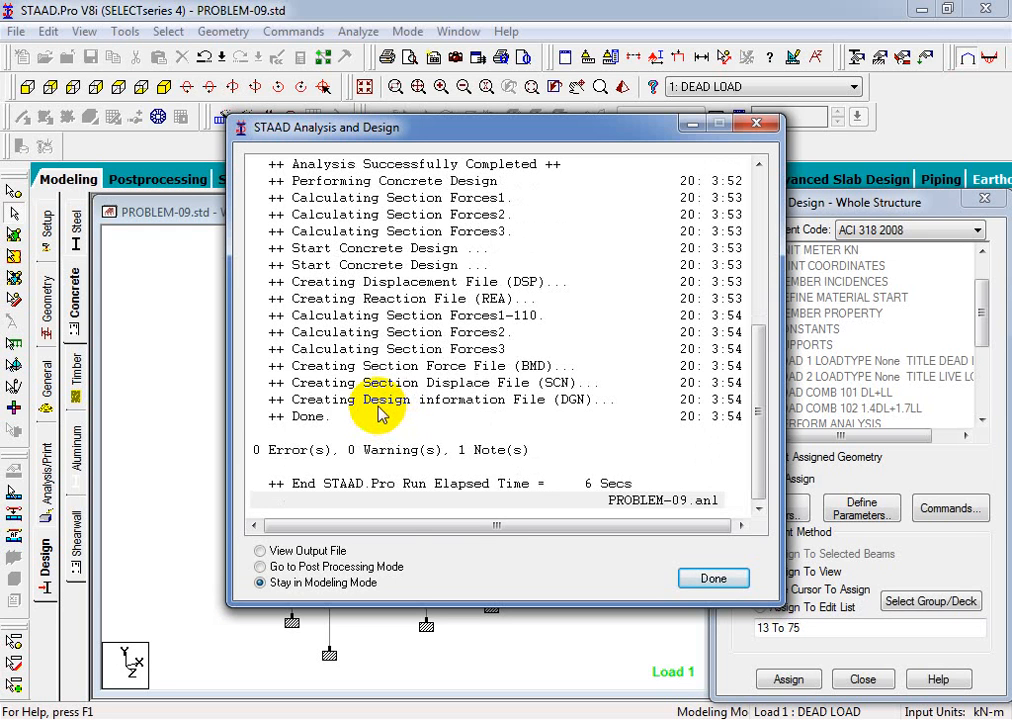
left_click(366, 566)
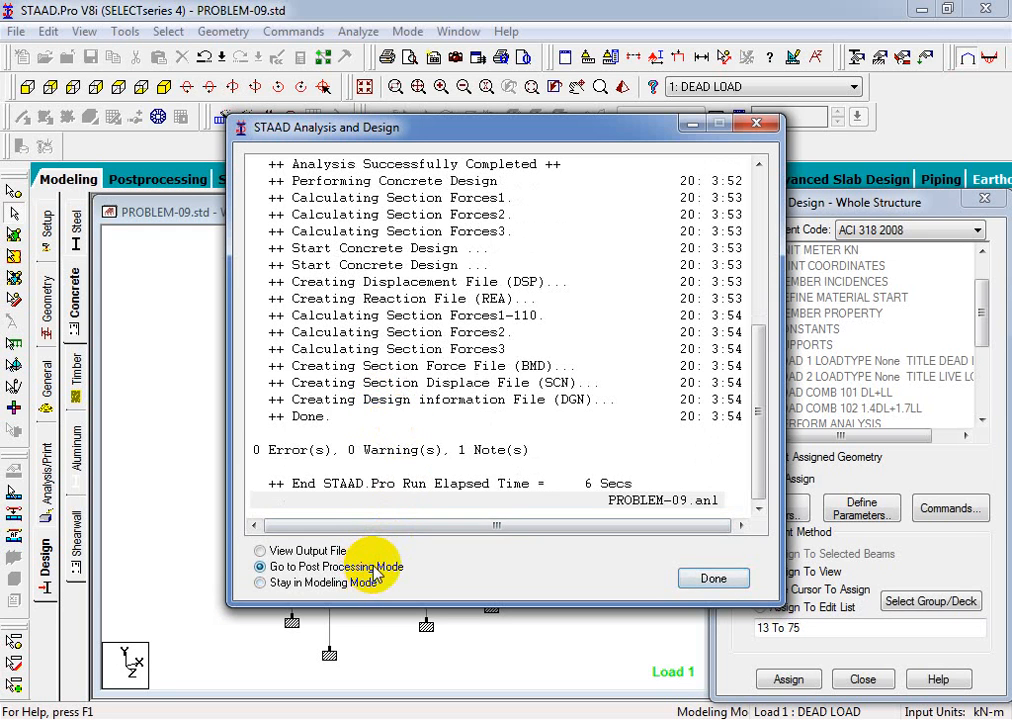
left_click(705, 580)
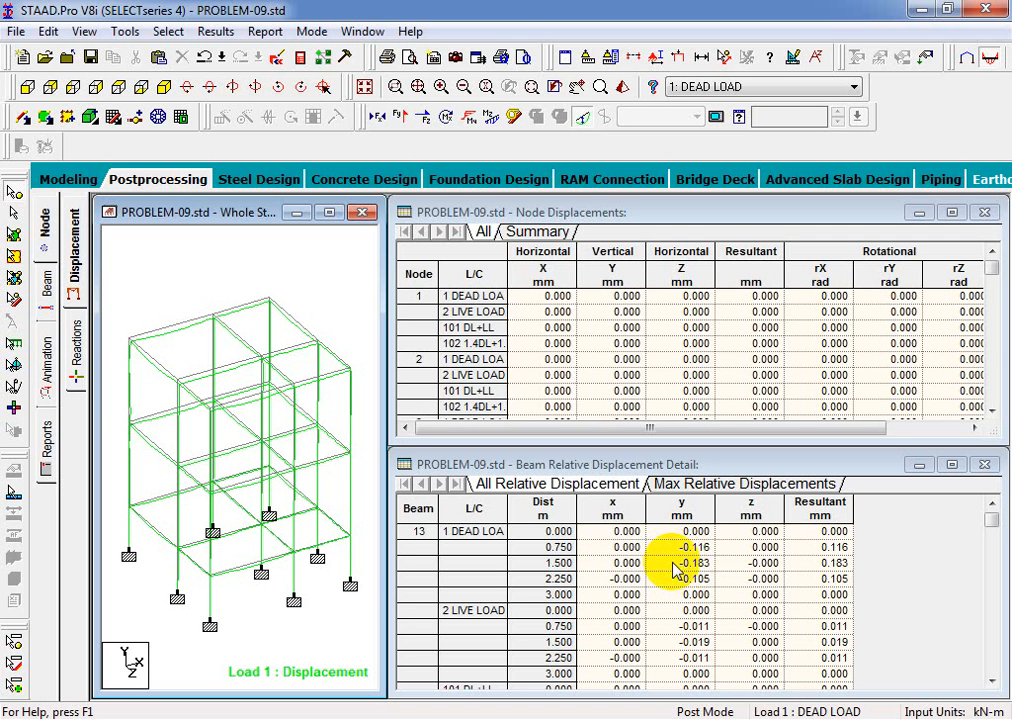
Narrow the node and beam displacement tables and widen the whole-structure view into the freed space.
left_click_drag(390, 470, 613, 472)
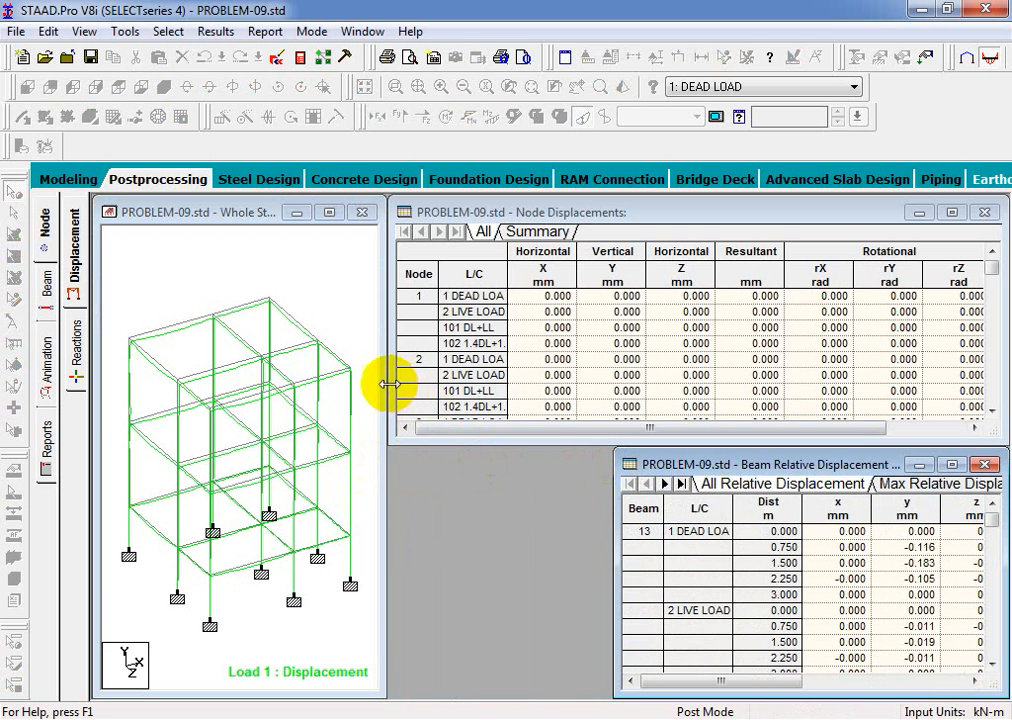
left_click_drag(389, 380, 619, 380)
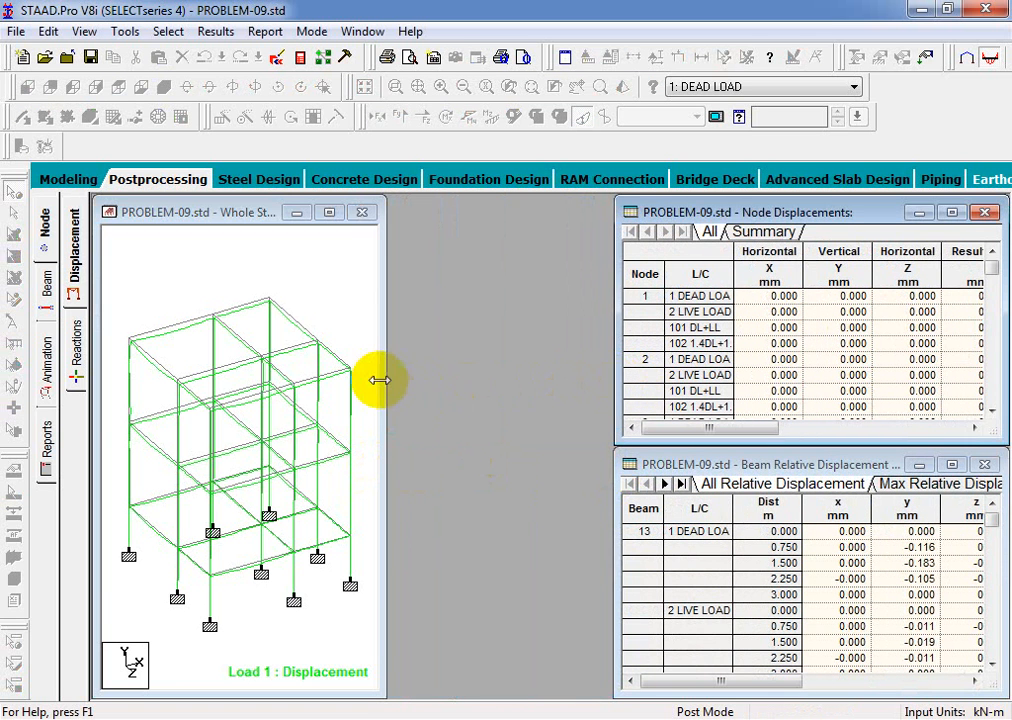
left_click_drag(377, 380, 613, 389)
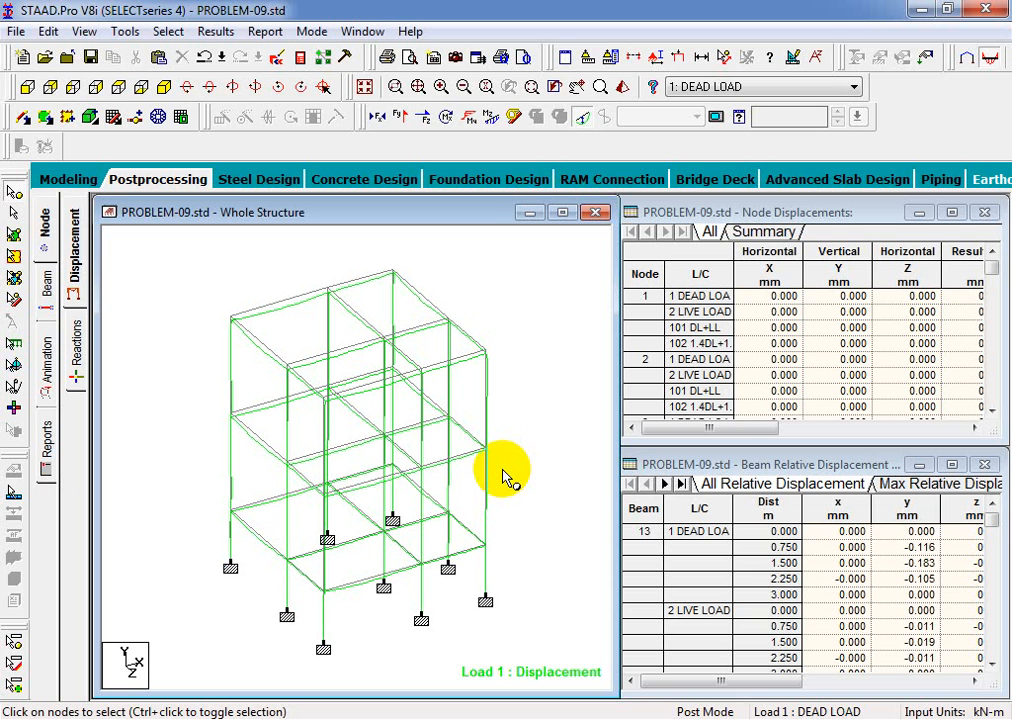
middle_click_drag(524, 482, 524, 475)
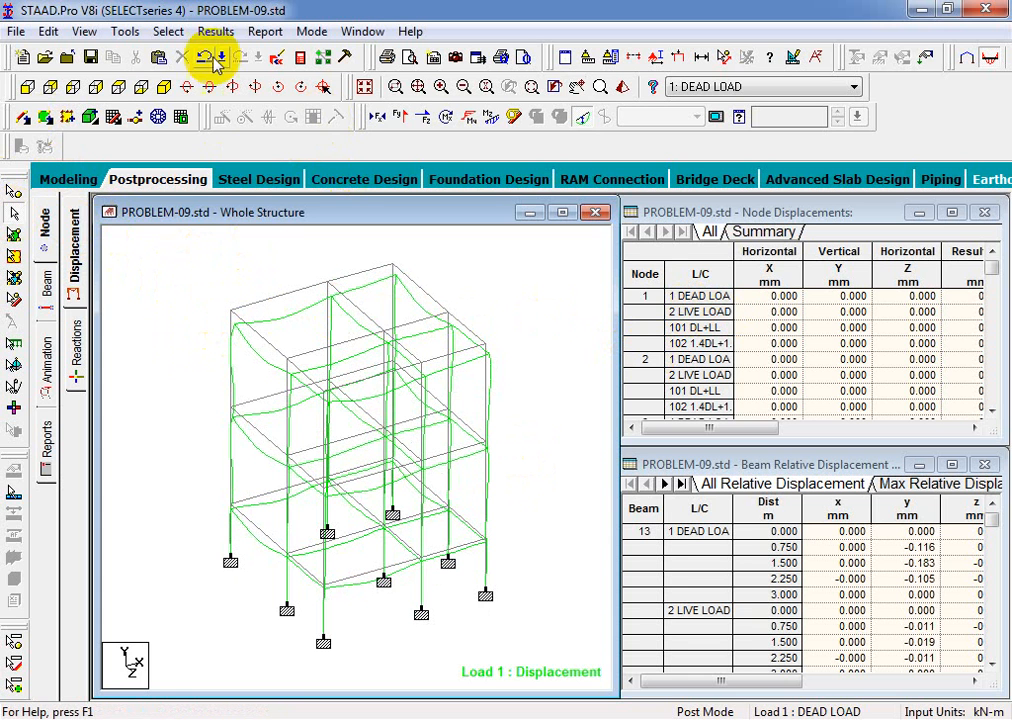
middle_click_drag(200, 358, 197, 334)
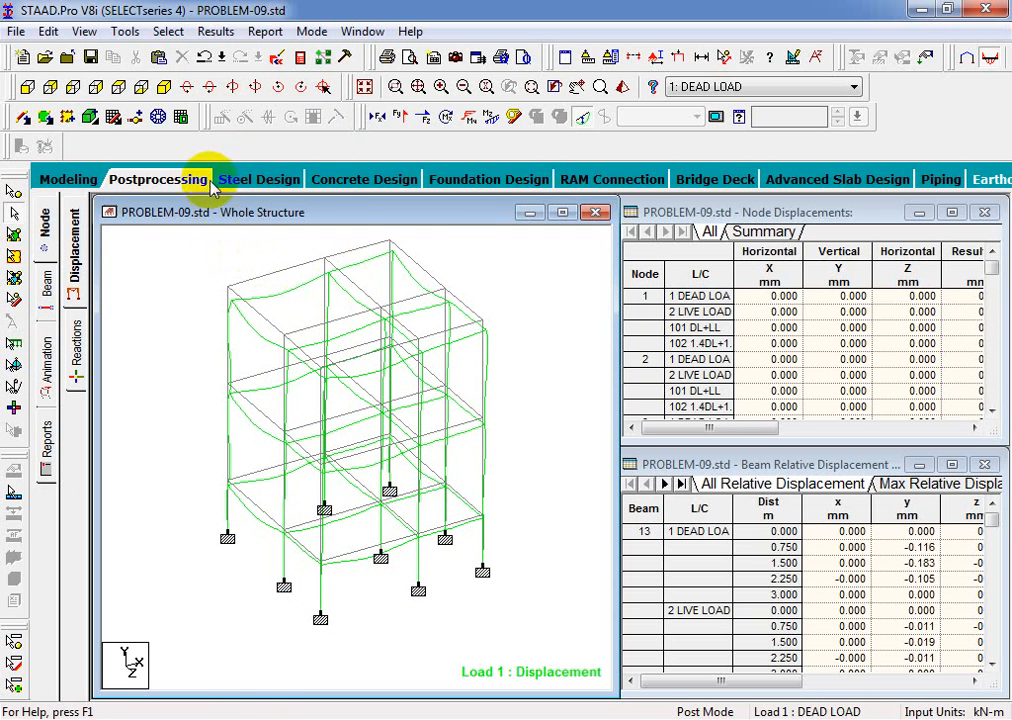
Select the base support nodes in front view and show only these nodes in the isometric view.
left_click(27, 88)
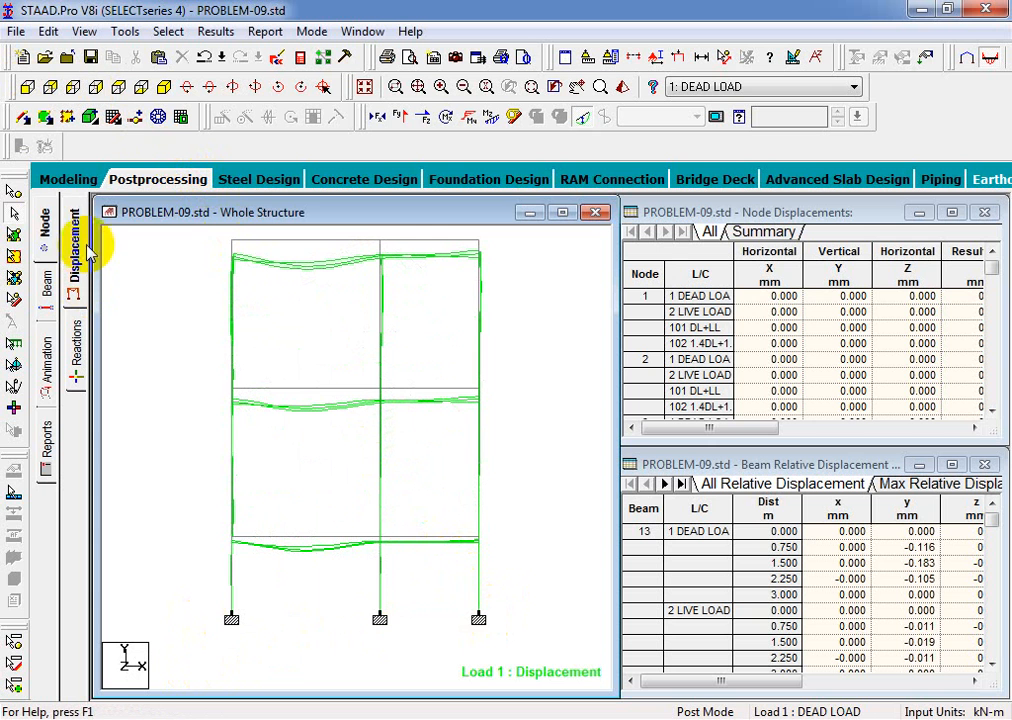
left_click(14, 194)
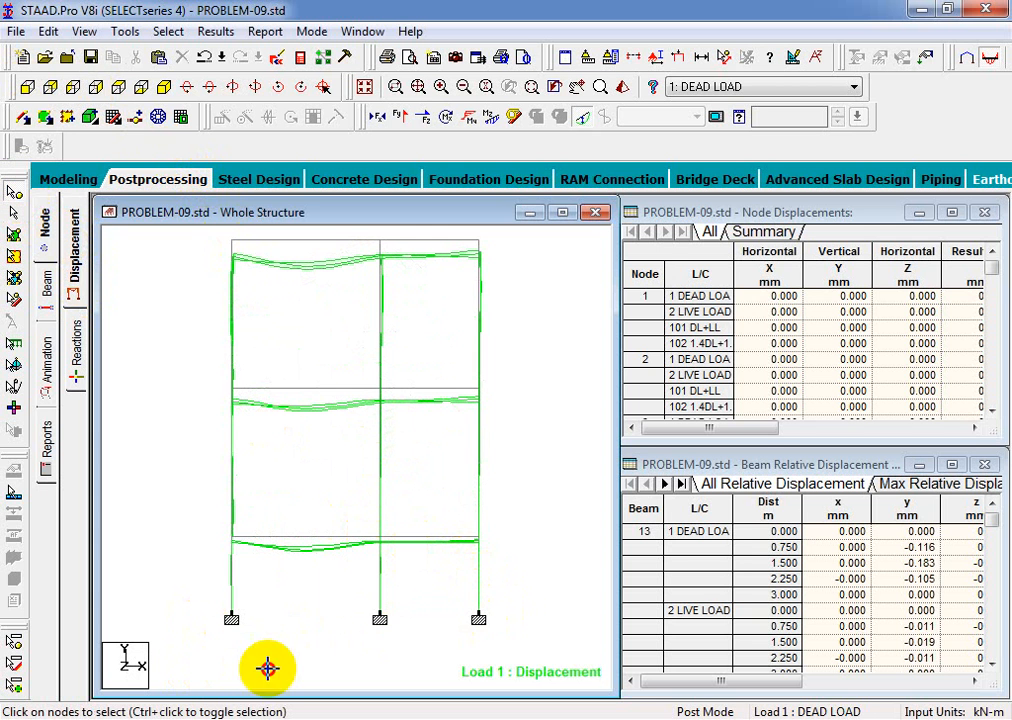
left_click_drag(267, 668, 173, 683)
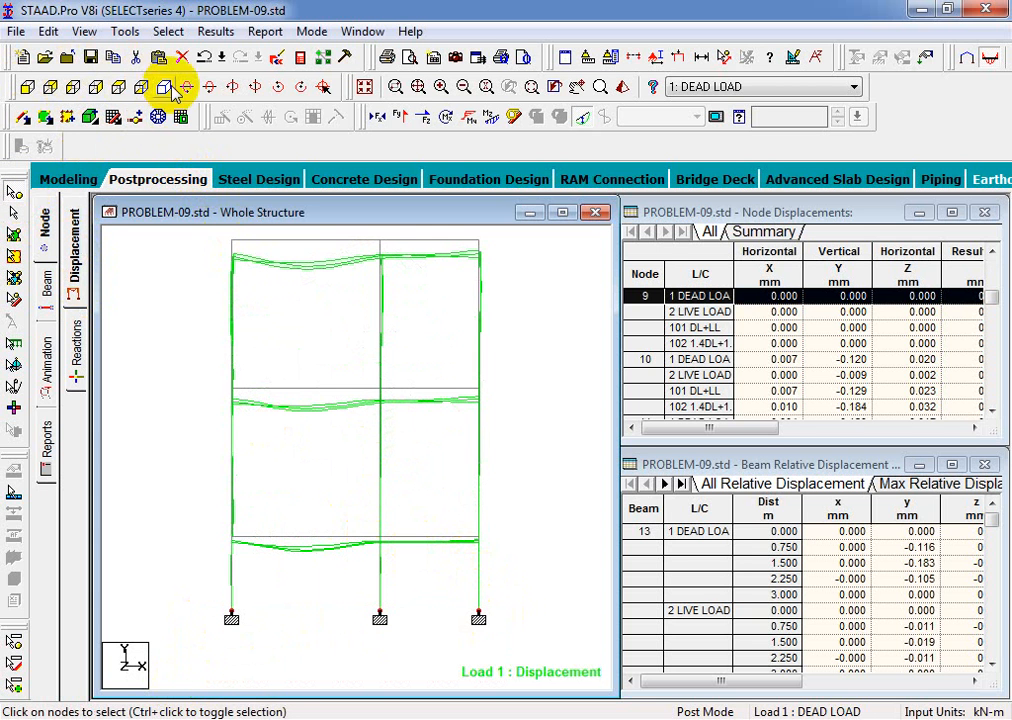
left_click(168, 88)
left_click(84, 31)
left_click(140, 94)
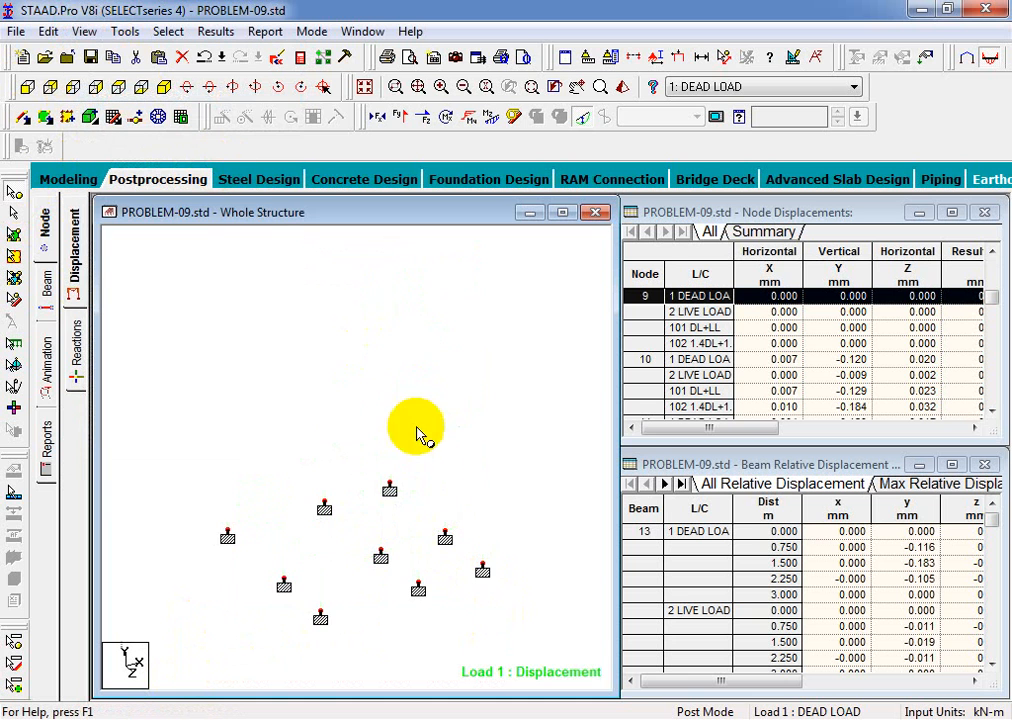
Check the isolated supports in plan view and bring back the whole structure in isometric view.
middle_click_drag(420, 532, 398, 543)
left_click(118, 87)
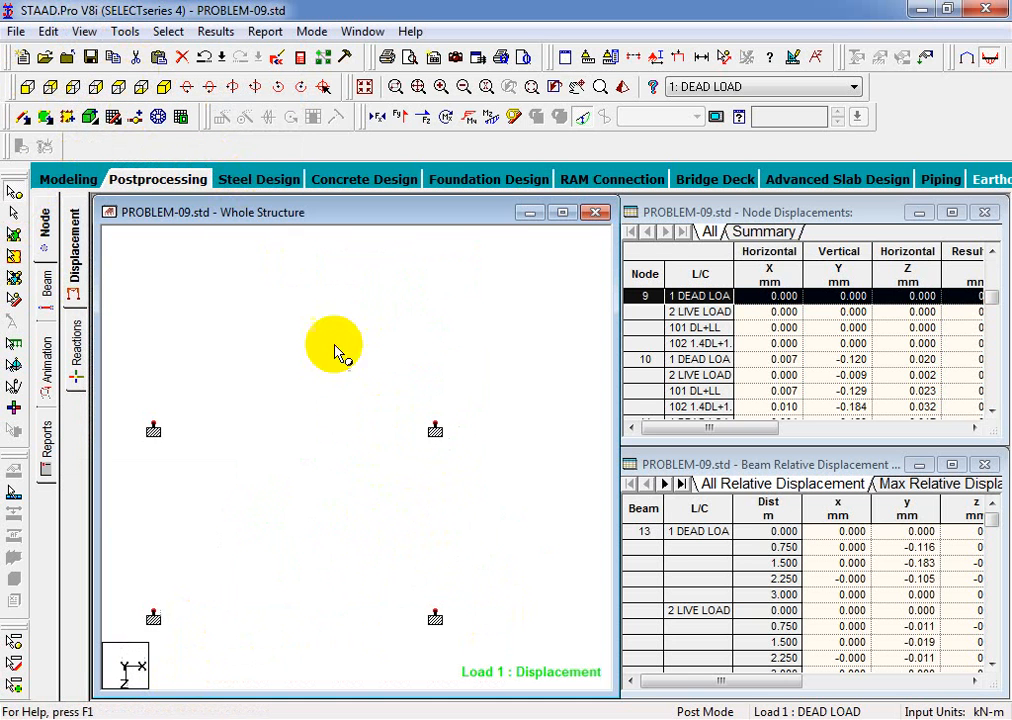
middle_click_drag(474, 552, 517, 485)
scroll(517, 484, "down", 3)
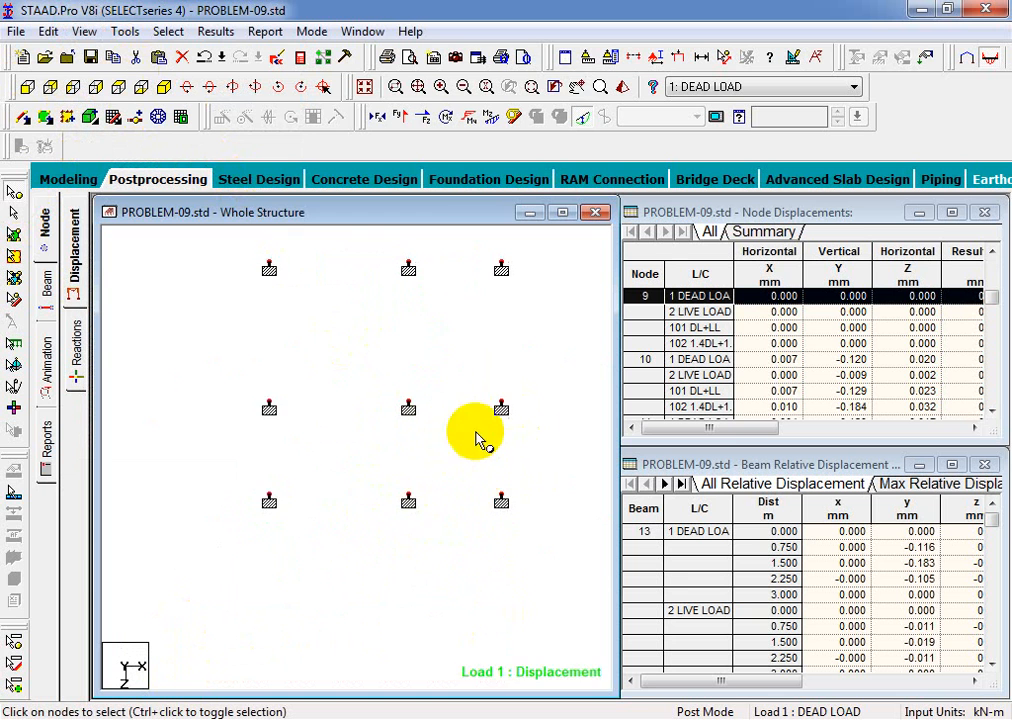
middle_click_drag(476, 432, 417, 460)
scroll(418, 449, "up", 3)
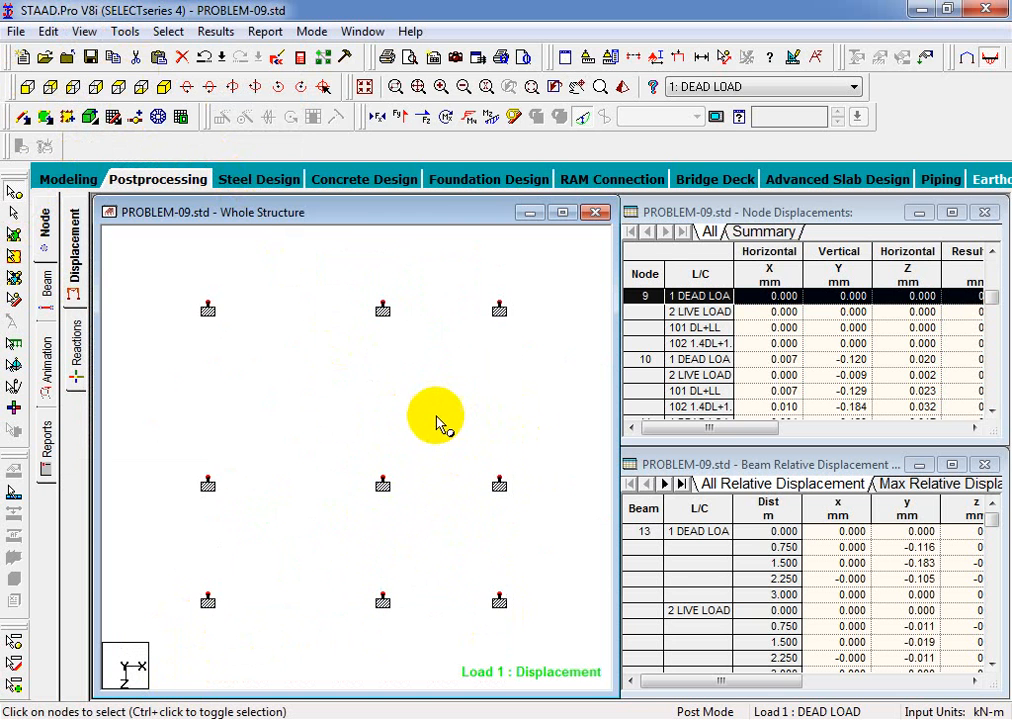
left_click(27, 87)
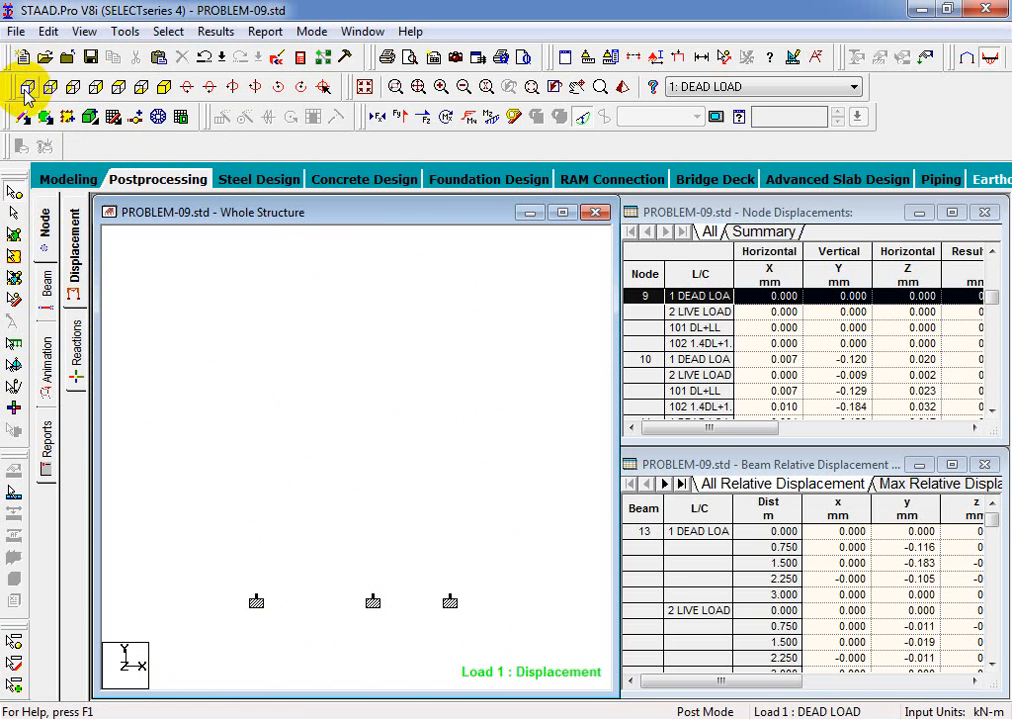
left_click(164, 87)
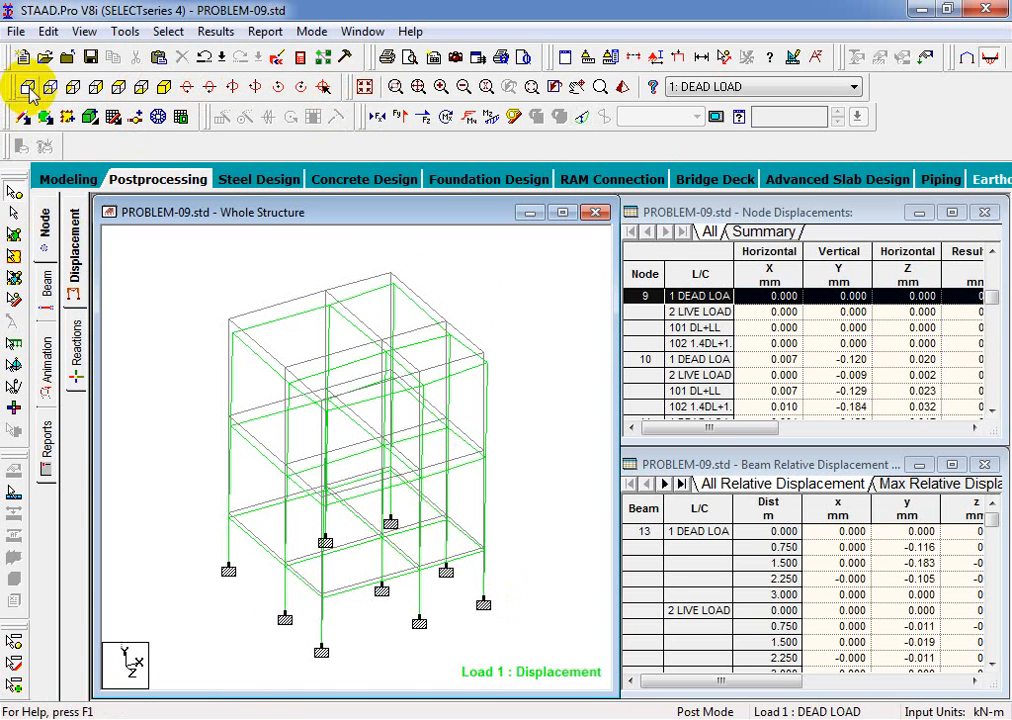
Reselect the base support nodes from the front, isolate them in plan view and clear the selection.
left_click(27, 87)
left_click_drag(530, 628, 171, 706)
left_click(84, 31)
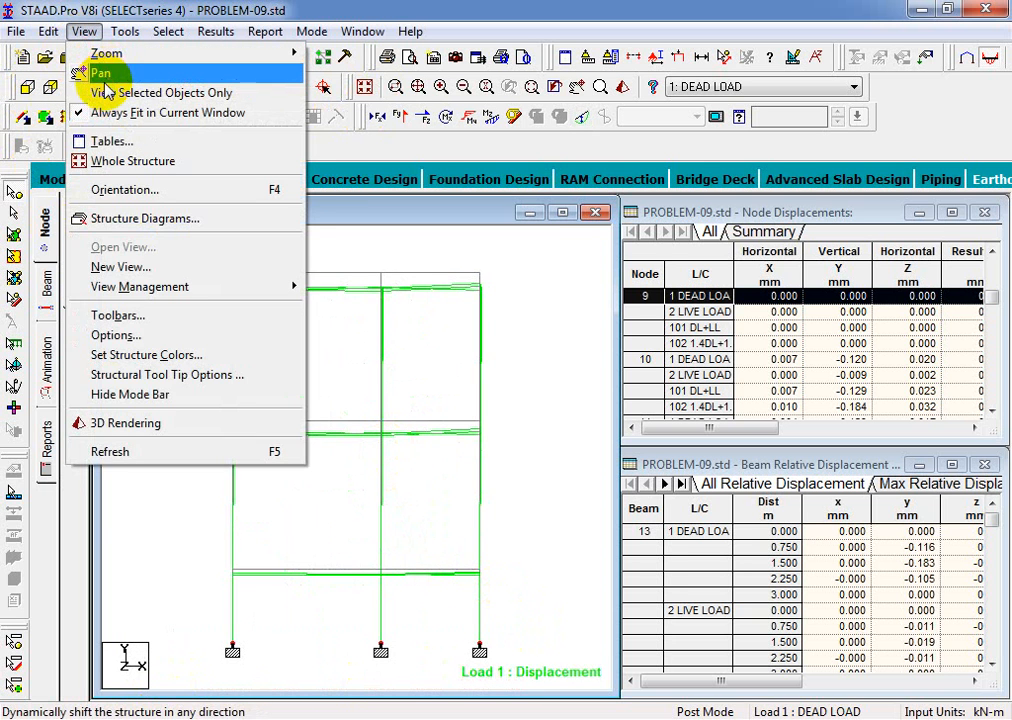
left_click(107, 92)
left_click(118, 87)
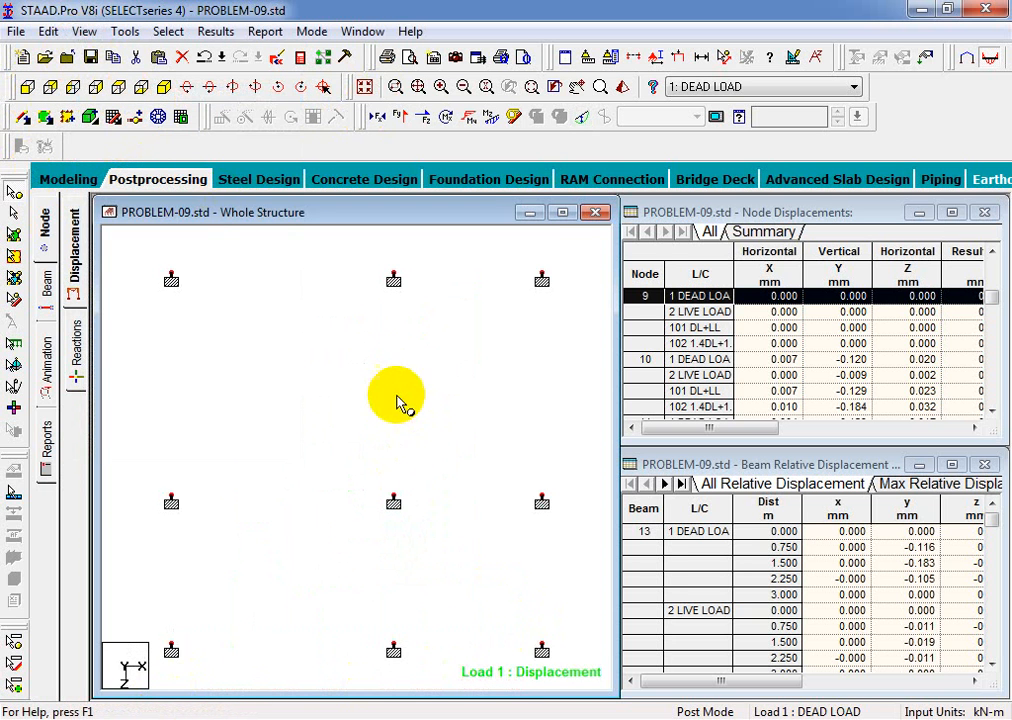
left_click(425, 406)
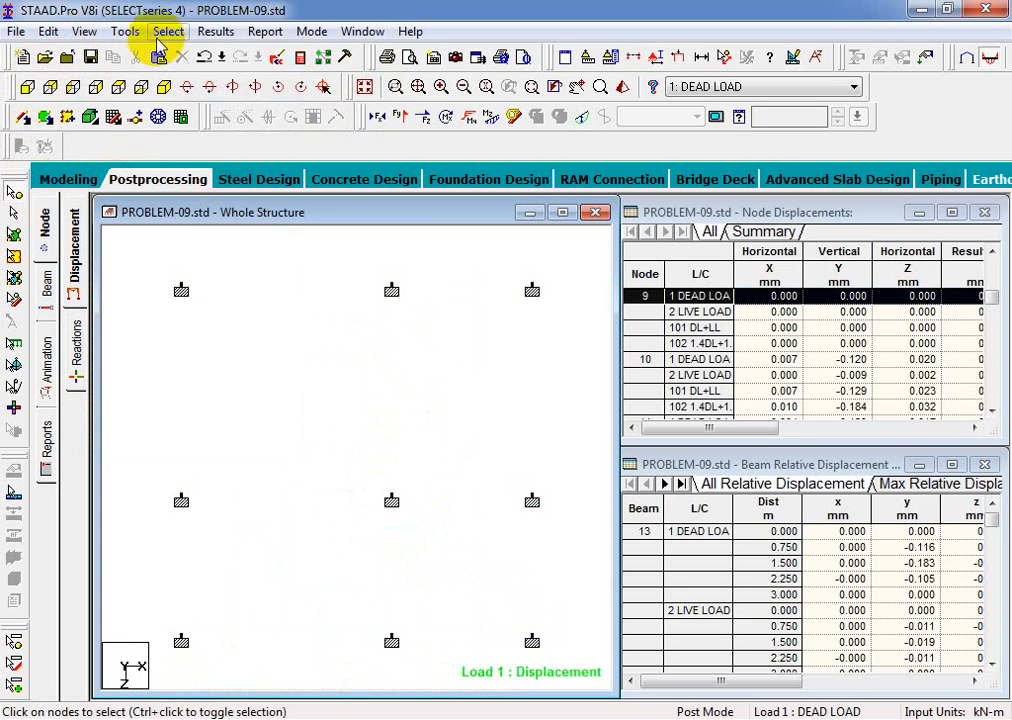
Annotate the isolated supports in plan with their direct Global Y reactions, leaving the diagram lines switched off.
left_click(216, 31)
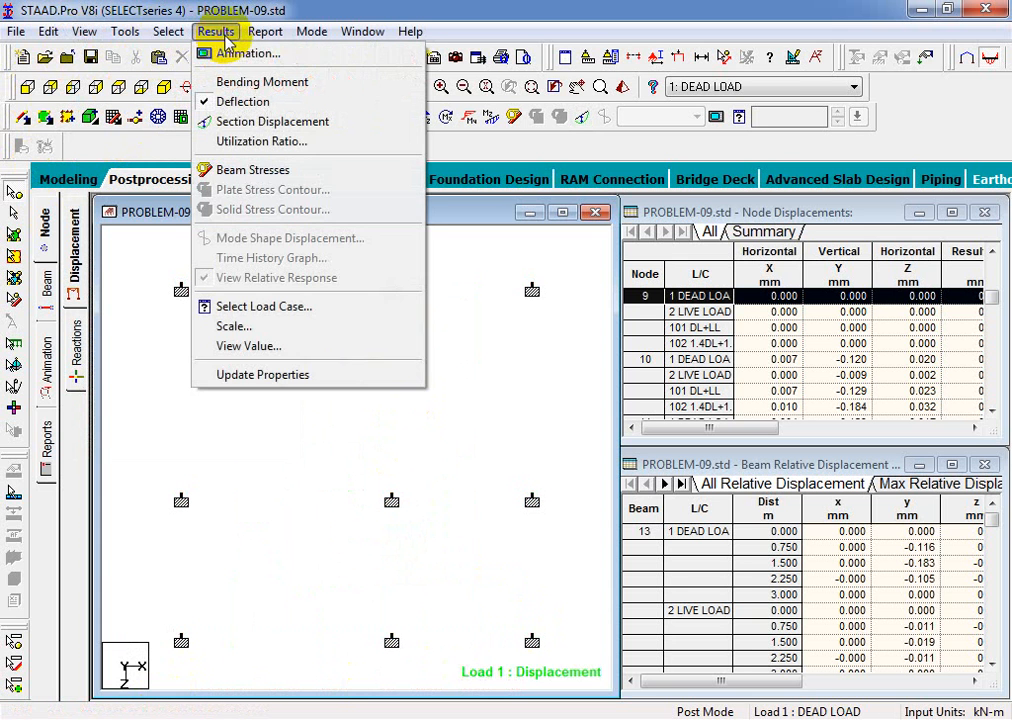
left_click(260, 345)
left_click(523, 217)
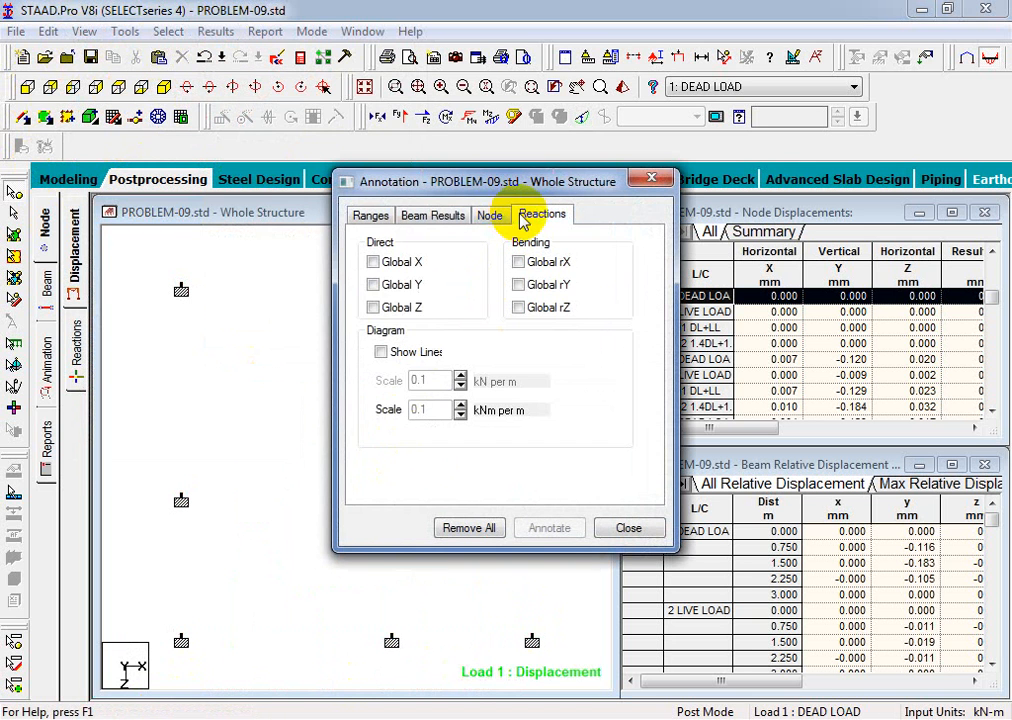
left_click(374, 285)
left_click(398, 354)
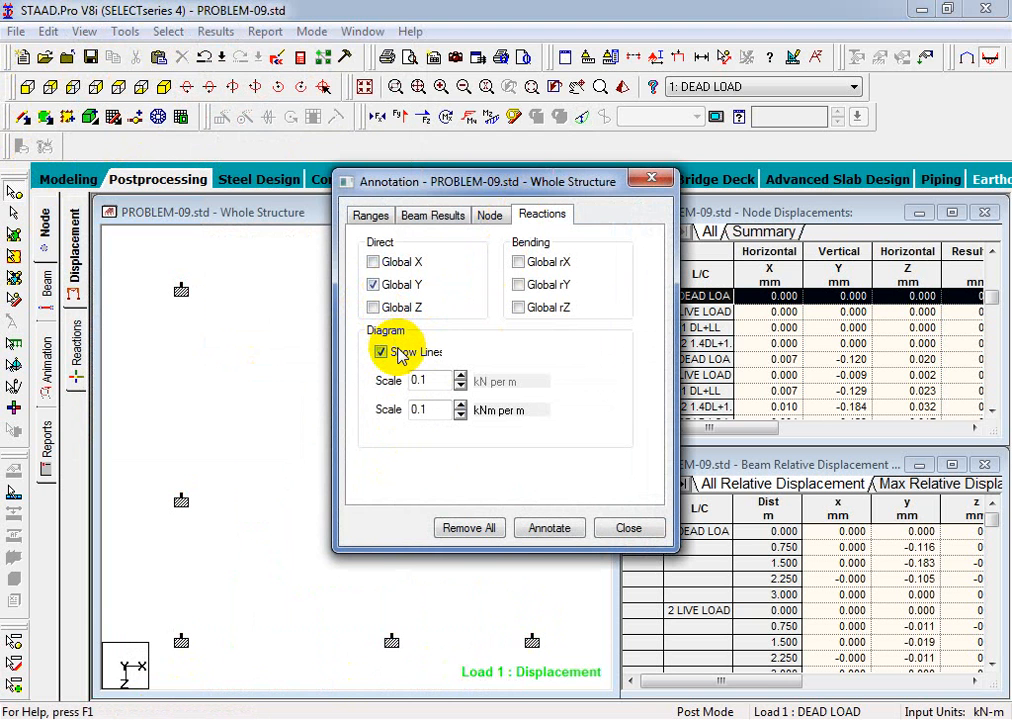
left_click(400, 354)
left_click(572, 536)
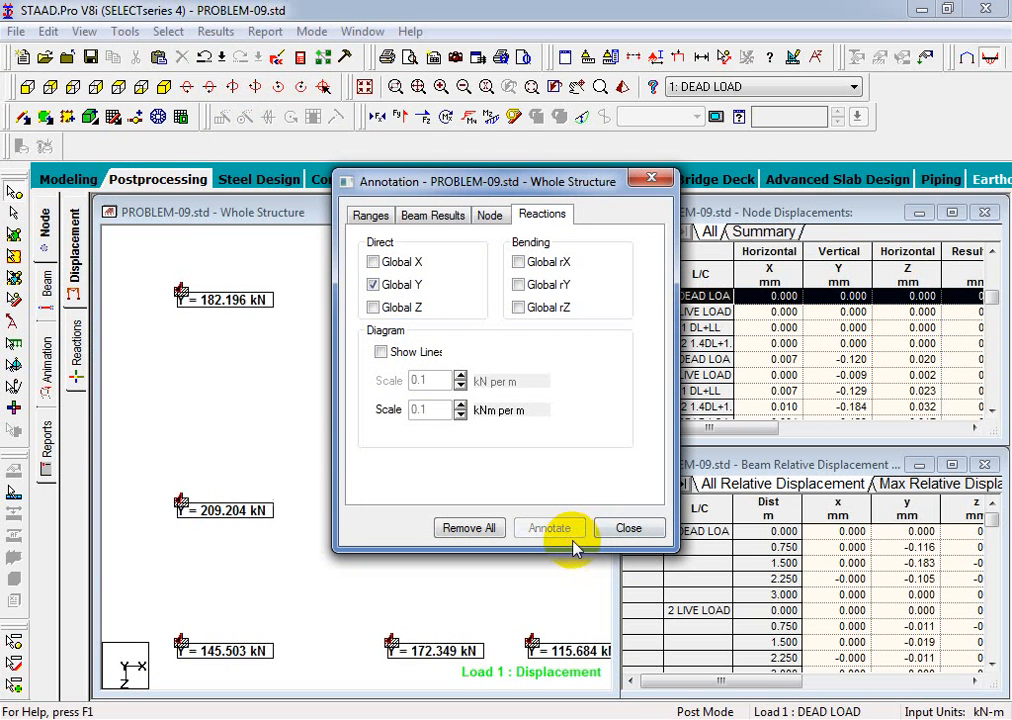
left_click(628, 527)
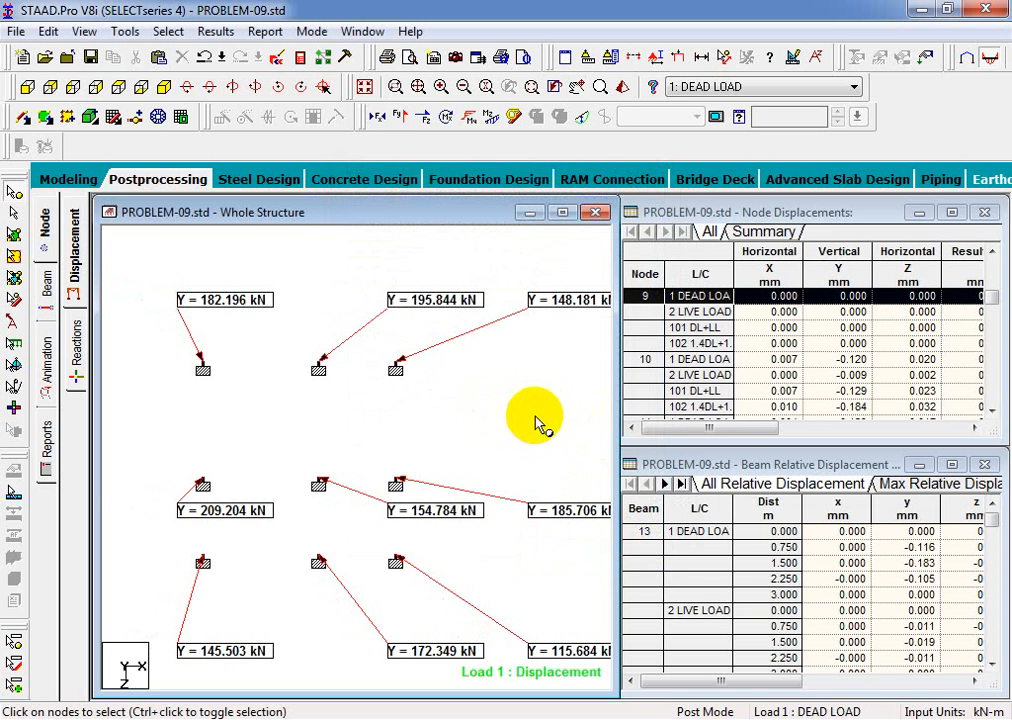
Reapply the Global Y reaction annotation with Show Lines enabled so the values sit at the supports.
scroll(476, 430, "up", 4)
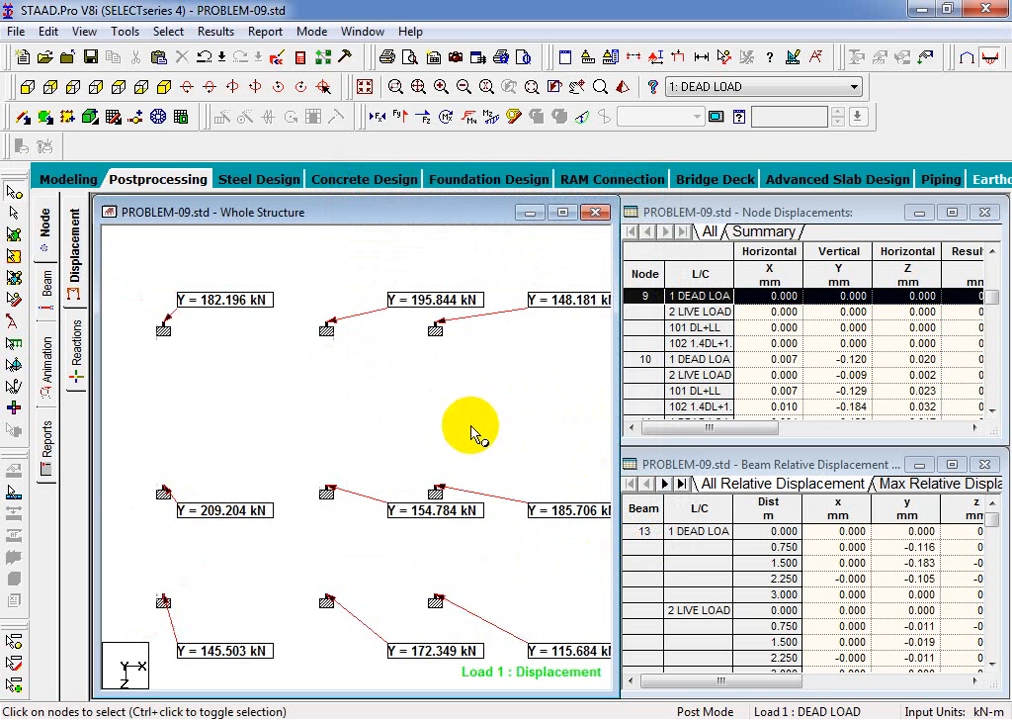
left_click(215, 31)
left_click(350, 346)
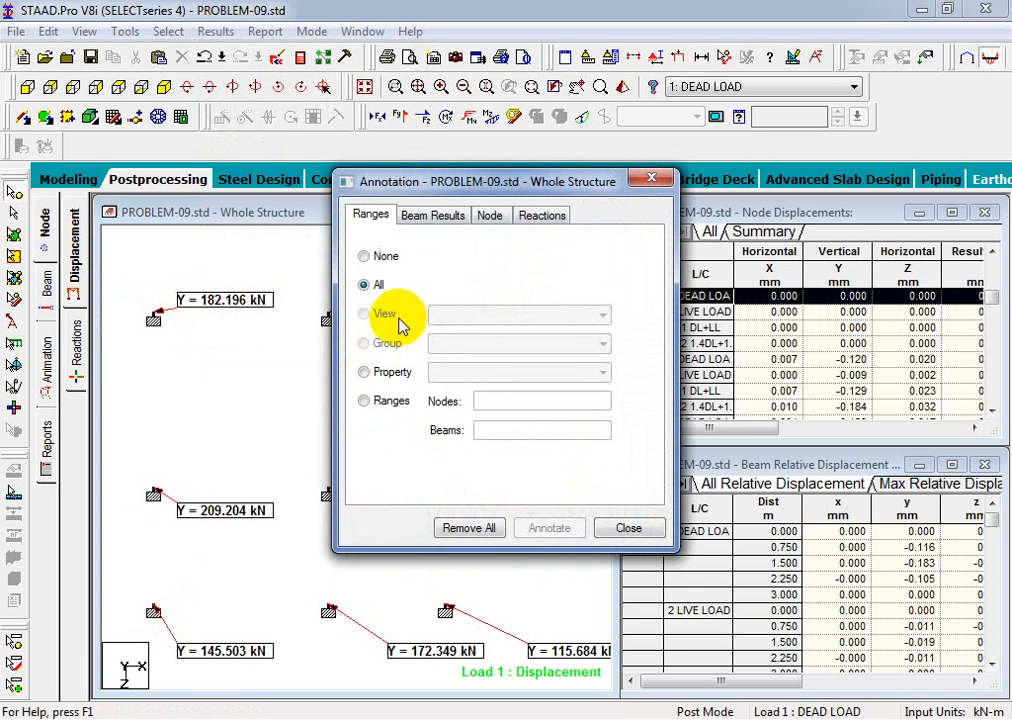
left_click(542, 216)
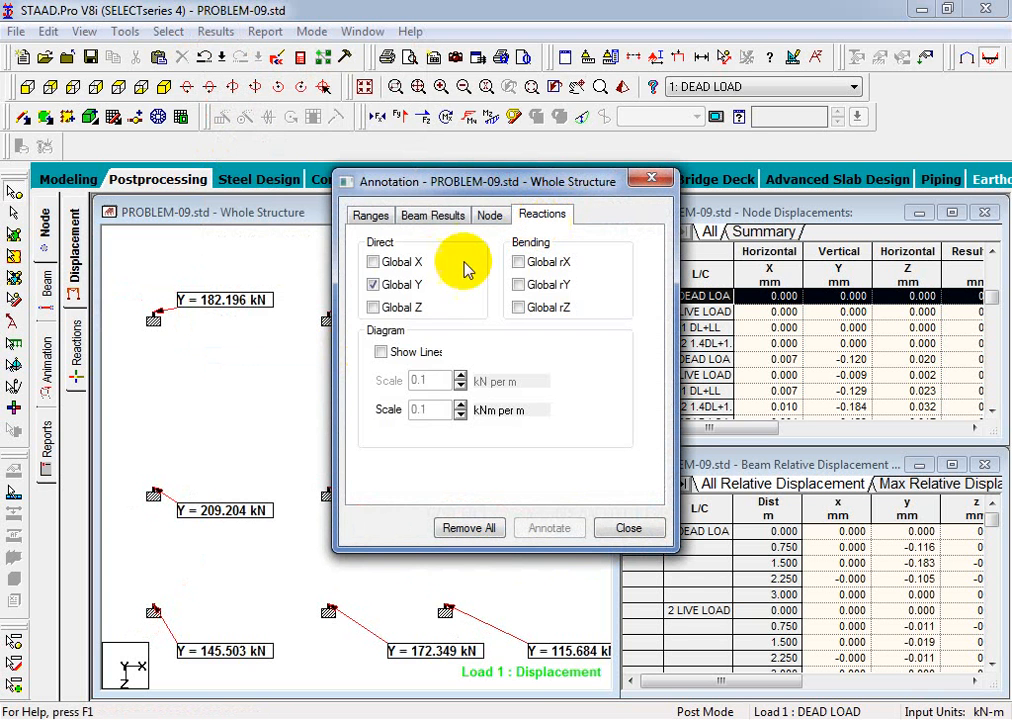
left_click(421, 354)
left_click(548, 528)
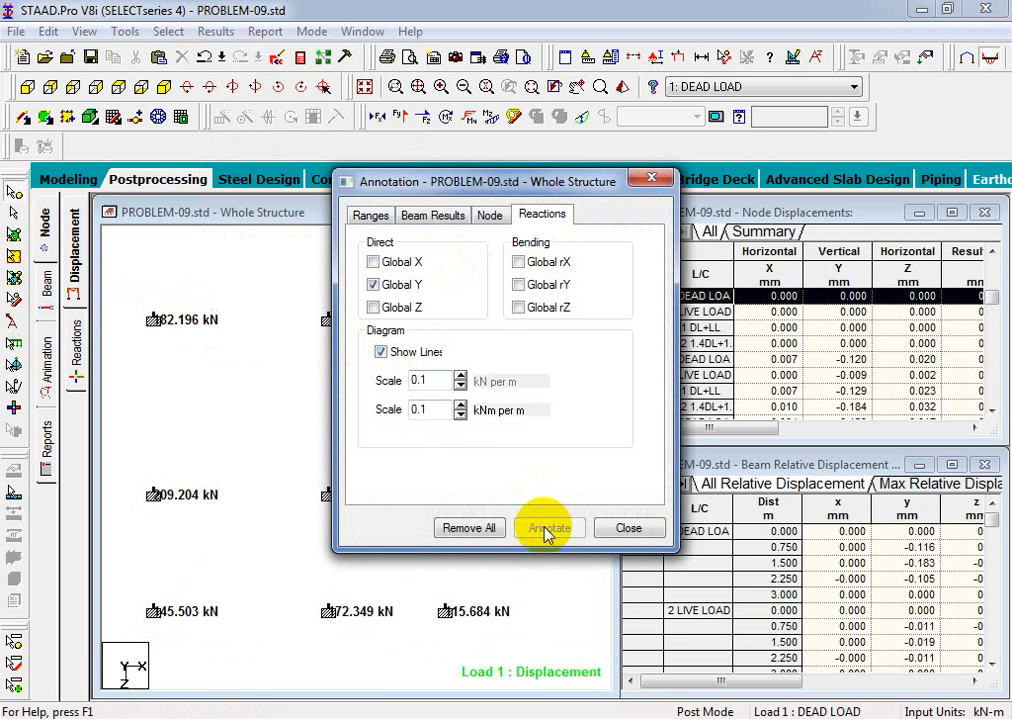
left_click(628, 528)
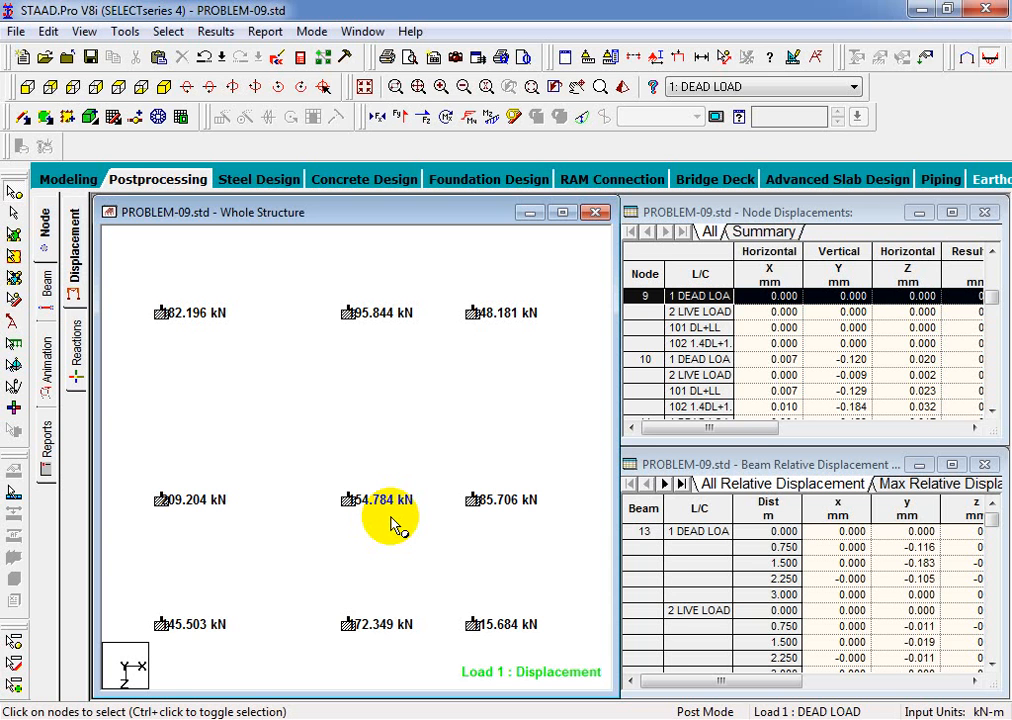
Browse the data drive to Tutorial, ETABS & SAFE, Final Training and open 02_CC students.docx in Word.
left_click(6, 716)
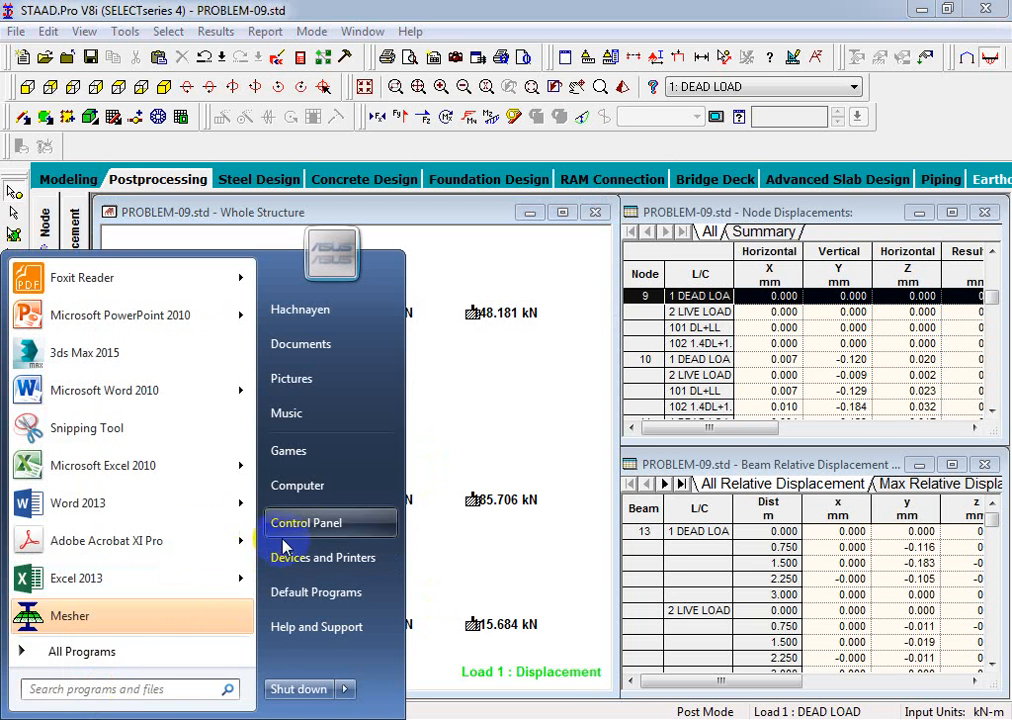
left_click(302, 492)
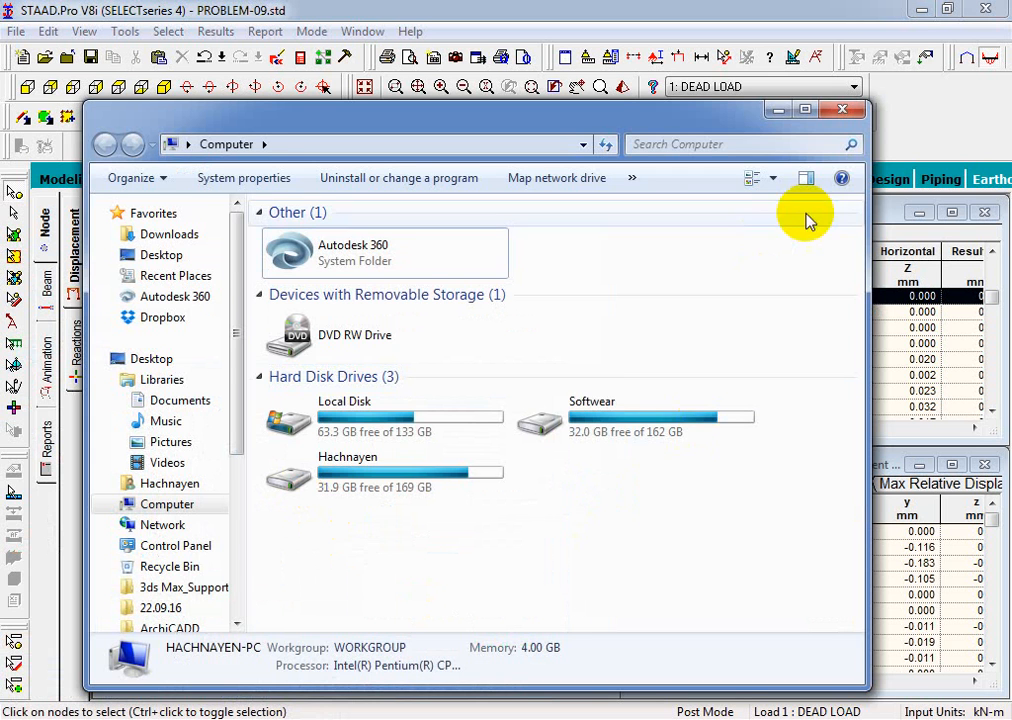
left_click(806, 108)
double_click(779, 309)
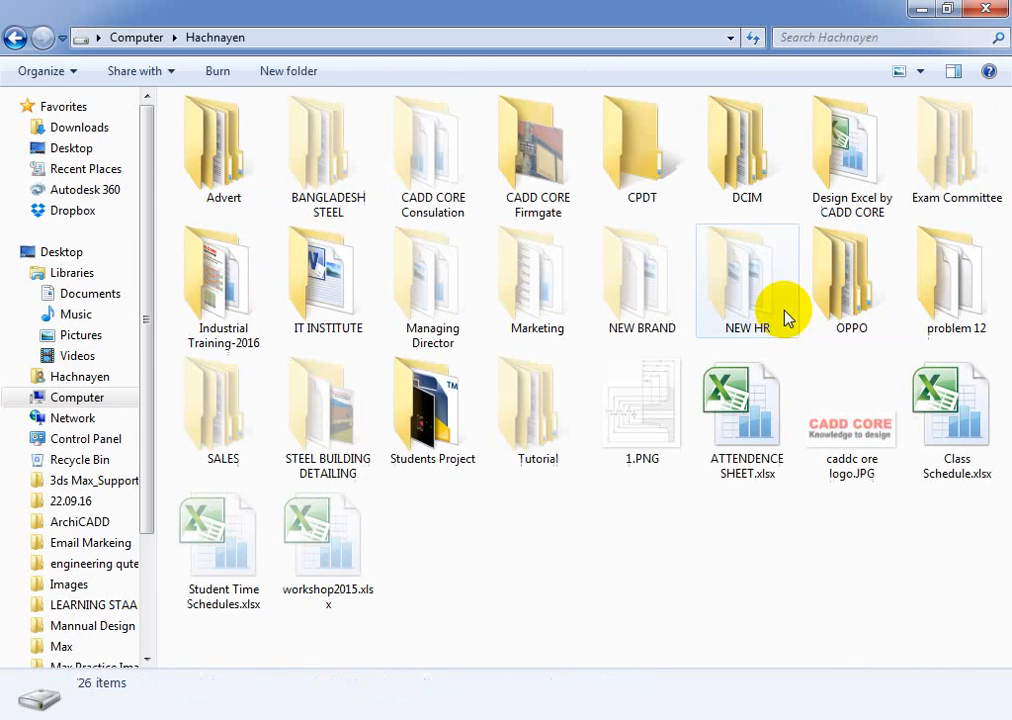
double_click(540, 465)
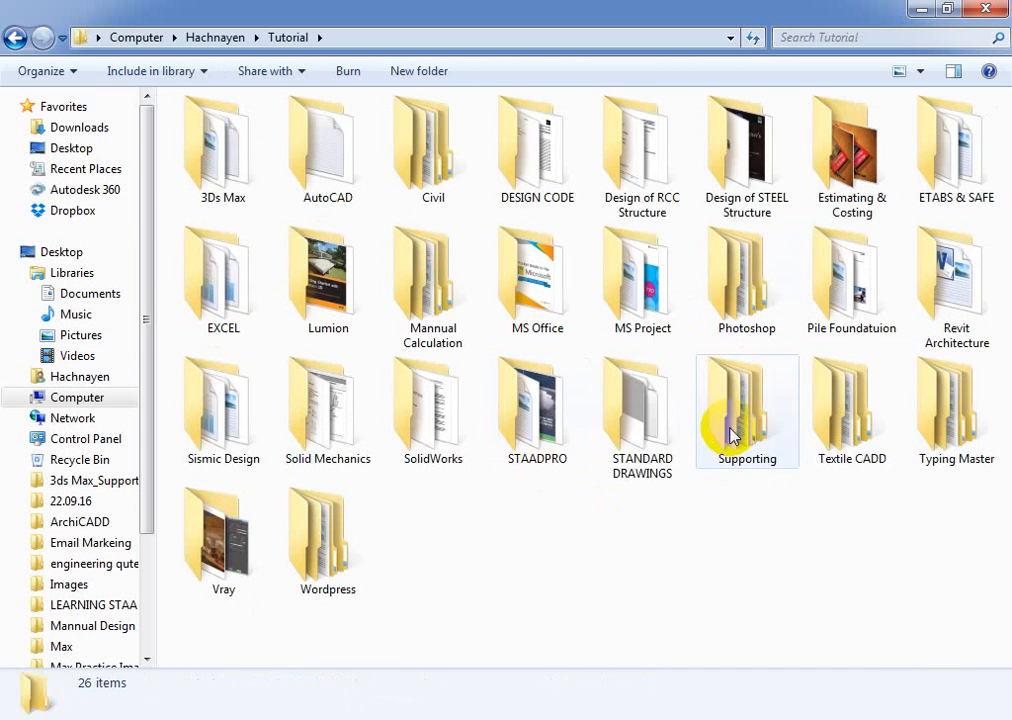
double_click(960, 181)
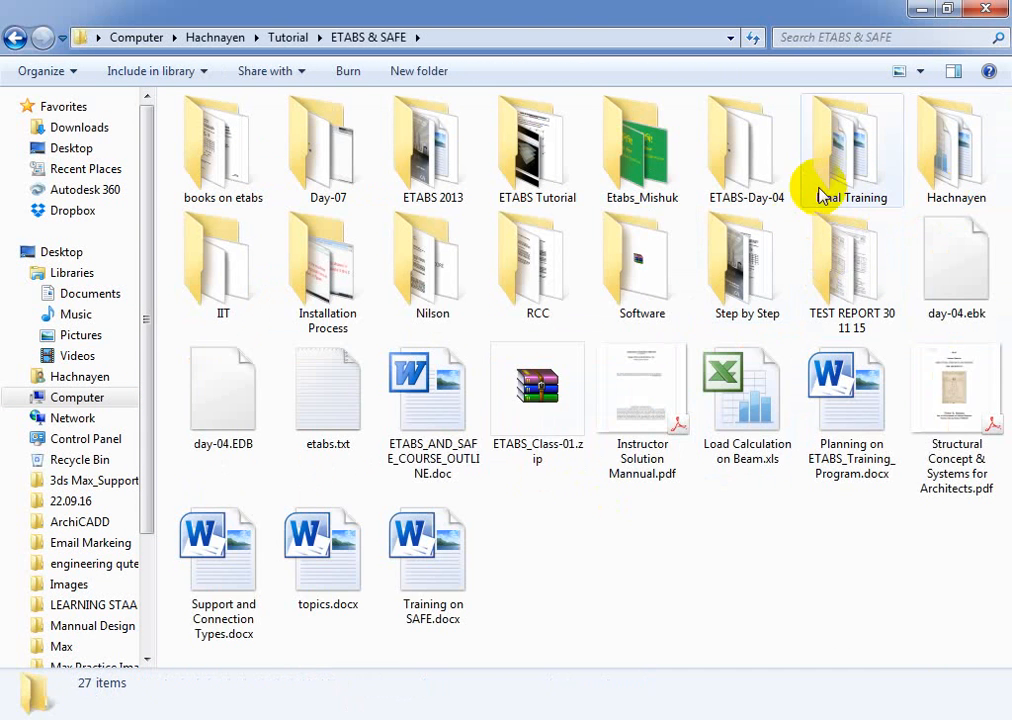
double_click(847, 176)
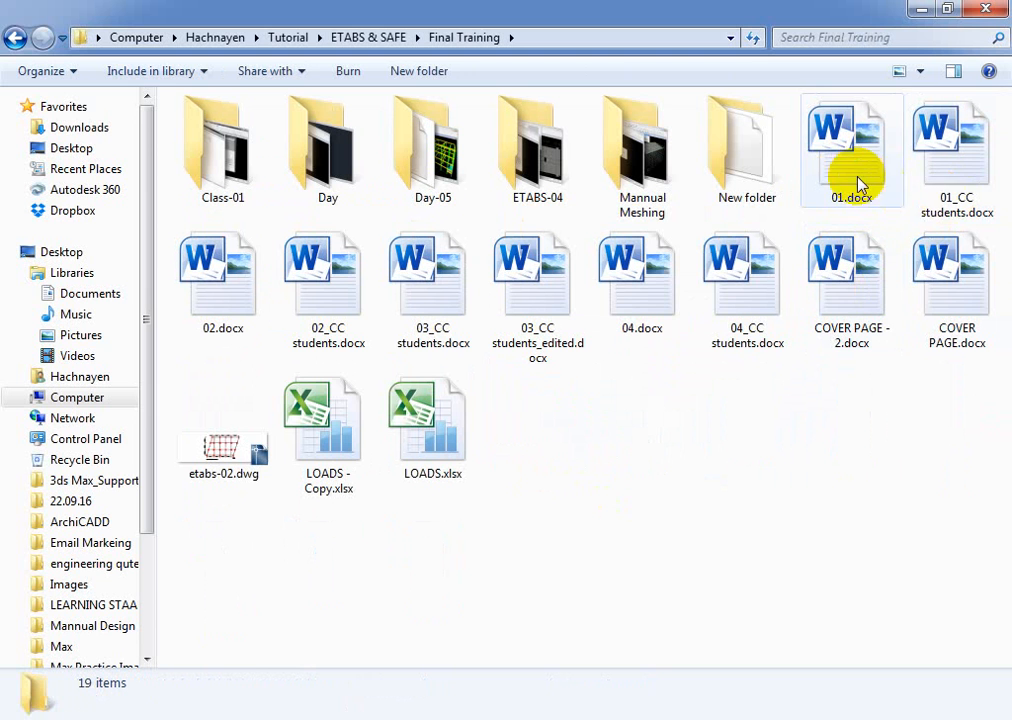
left_click(337, 300)
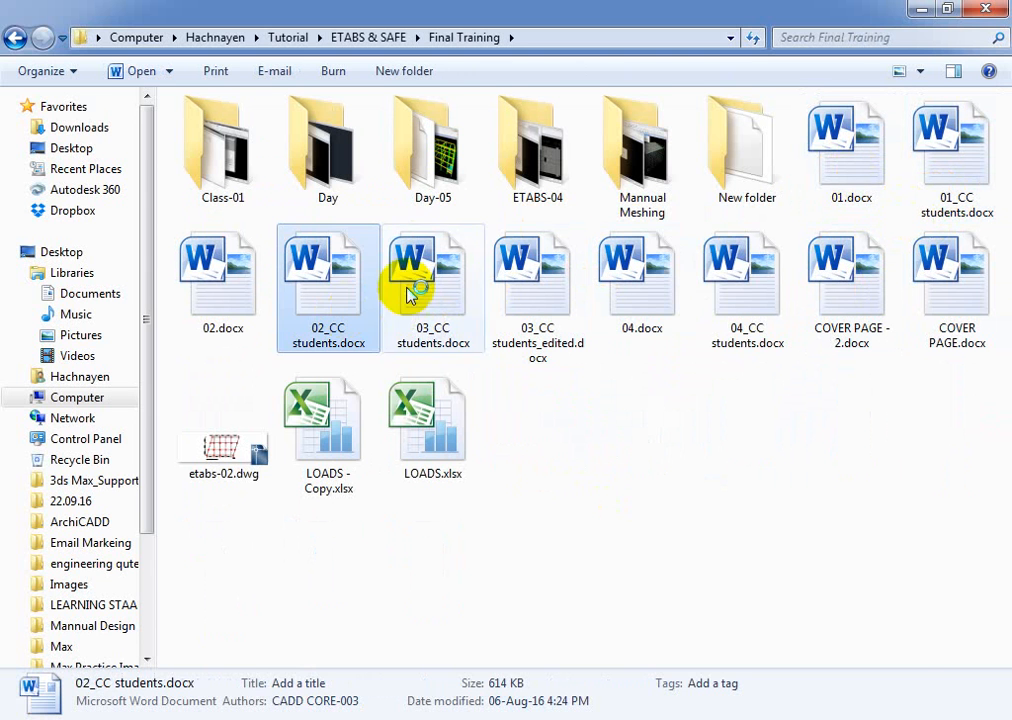
Close the folder window, review the load combination and footing area formulas in the Word document, and return to STAAD.Pro.
left_click(982, 12)
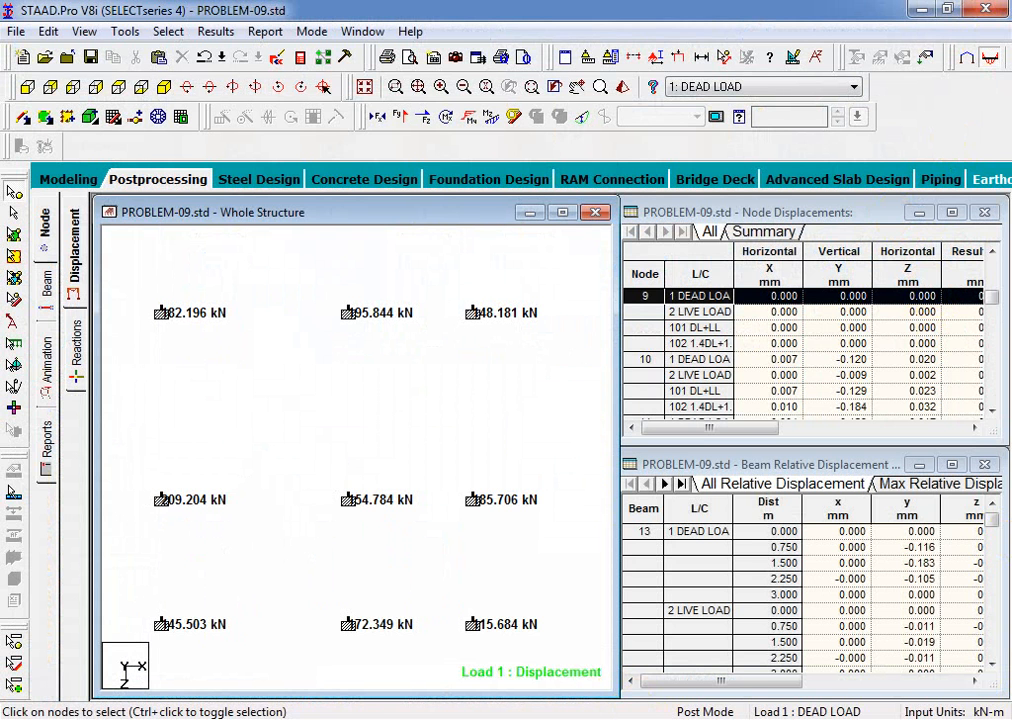
key("alt+Tab")
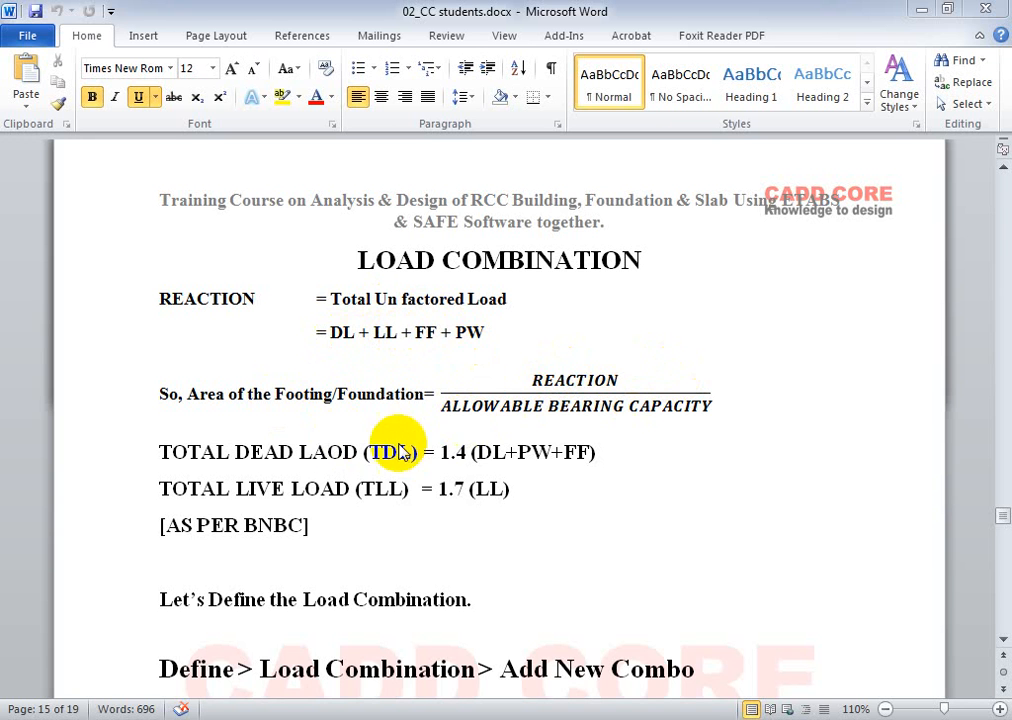
left_click_drag(441, 452, 475, 460)
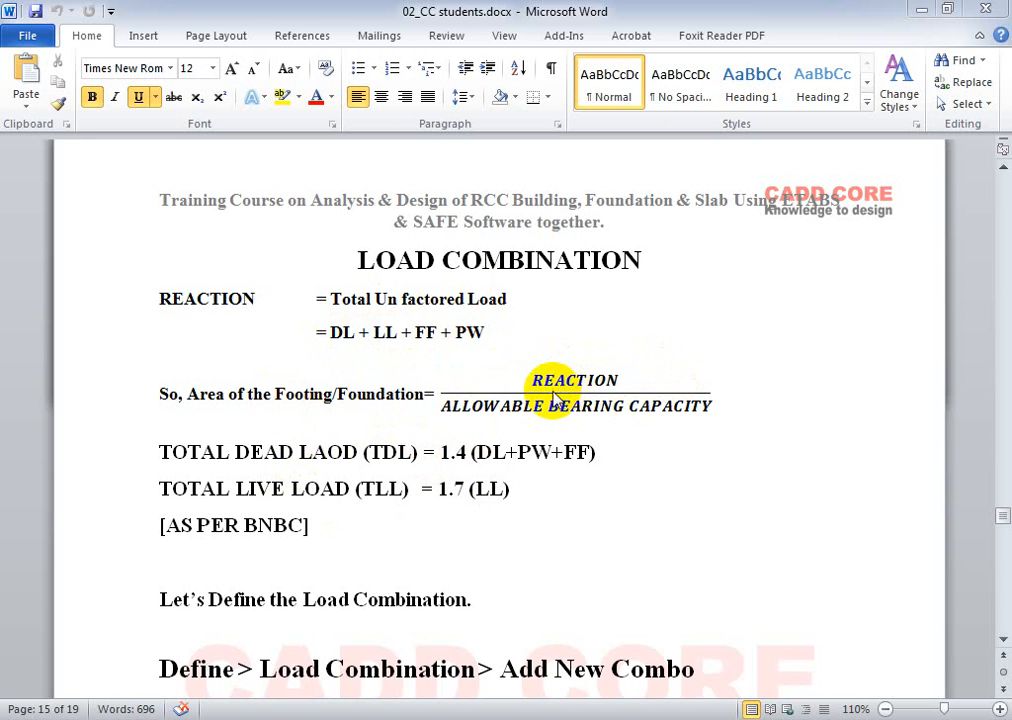
left_click(644, 718)
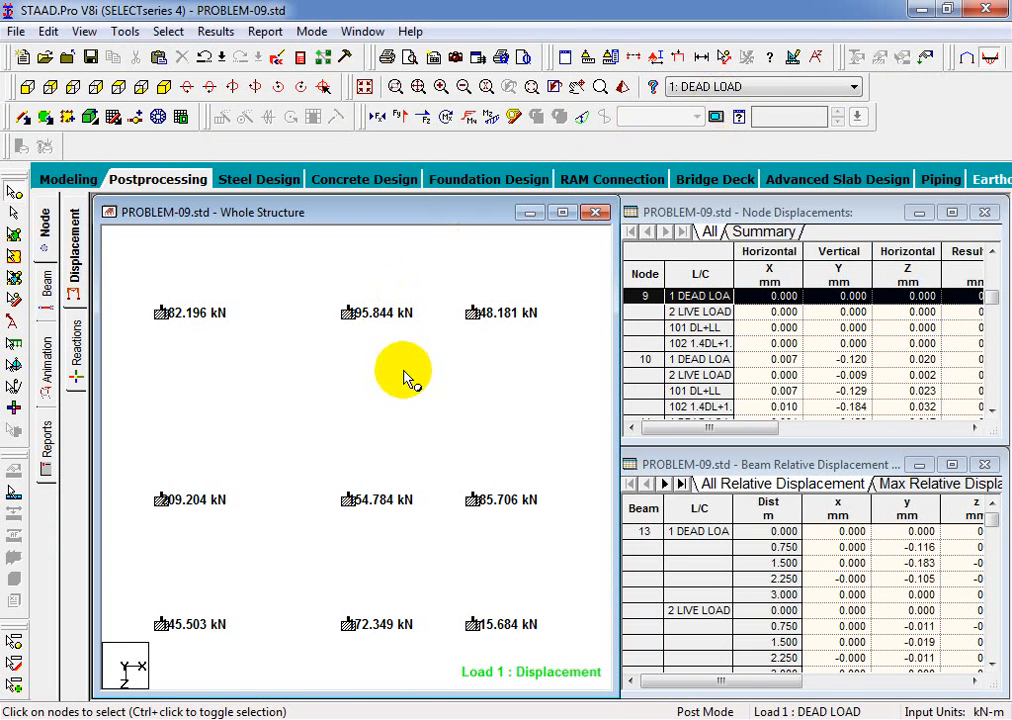
Display the vertical support reactions for load case 101: DL+LL and for 102: 1.4DL+1.7LL.
left_click(785, 88)
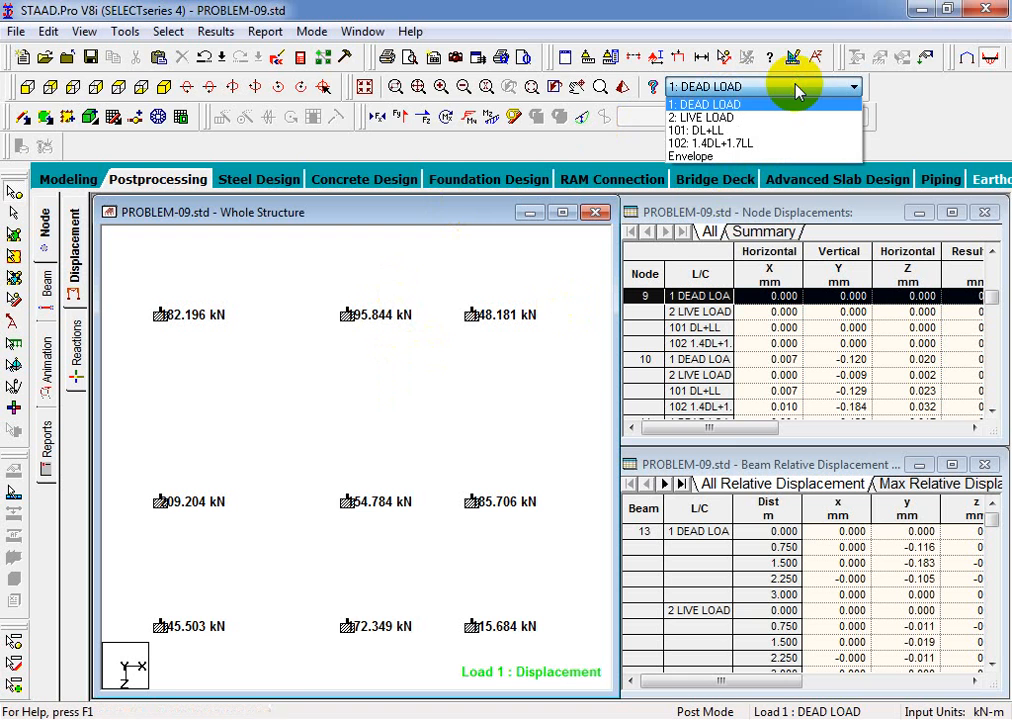
left_click(734, 131)
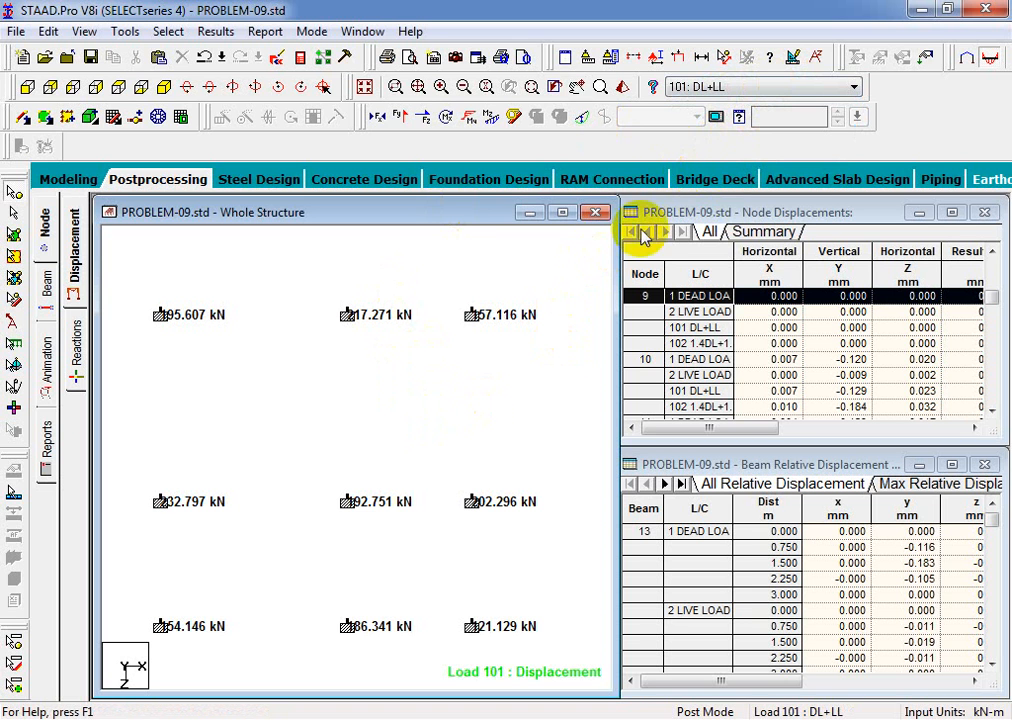
left_click(713, 88)
left_click(689, 130)
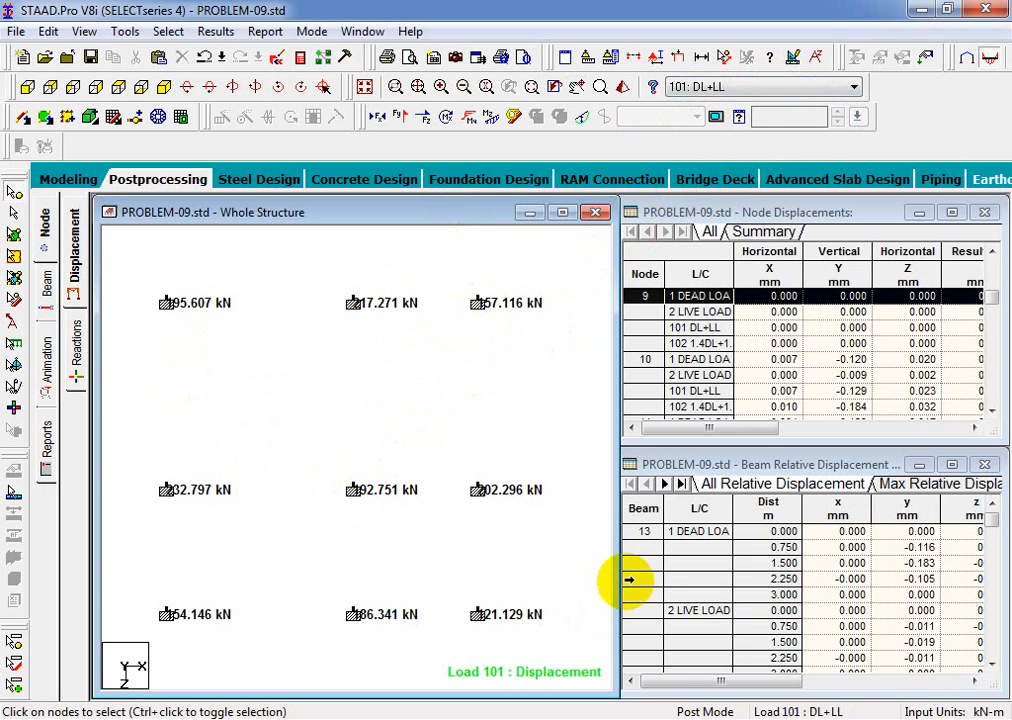
left_click(740, 90)
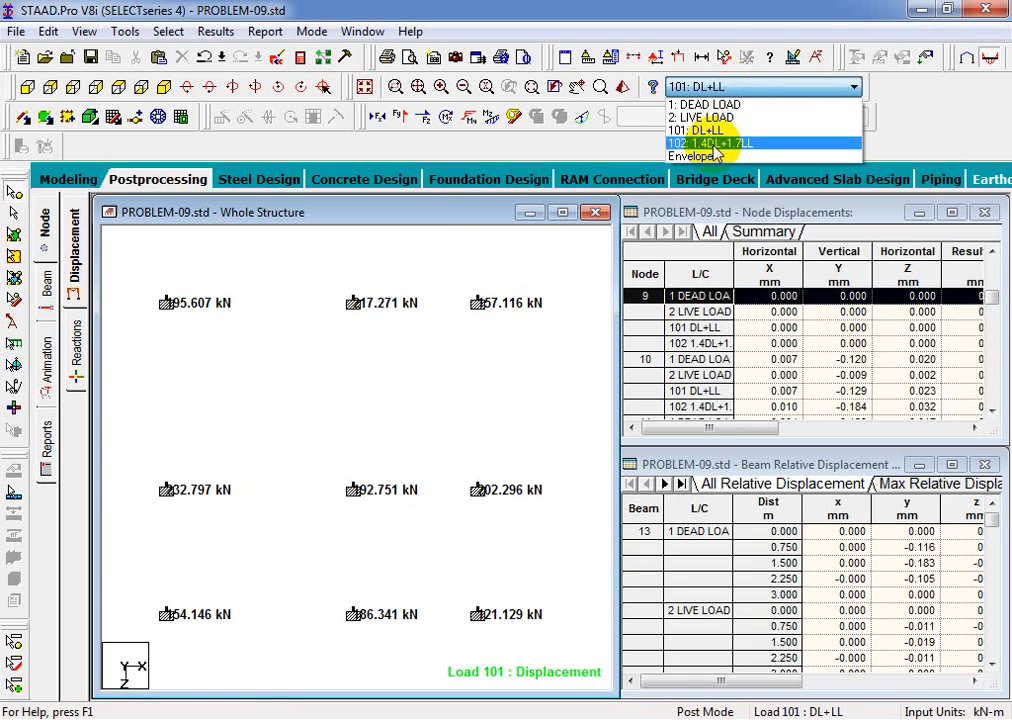
left_click(716, 143)
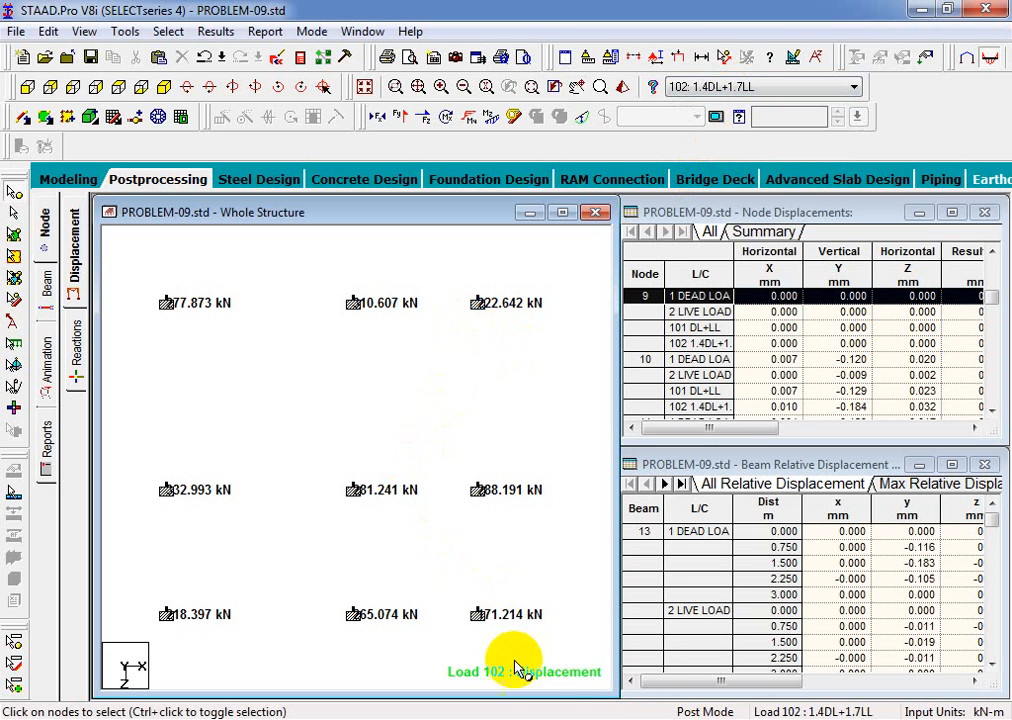
Bring back the whole structure in isometric view and turn off the deflected shape.
left_click(363, 86)
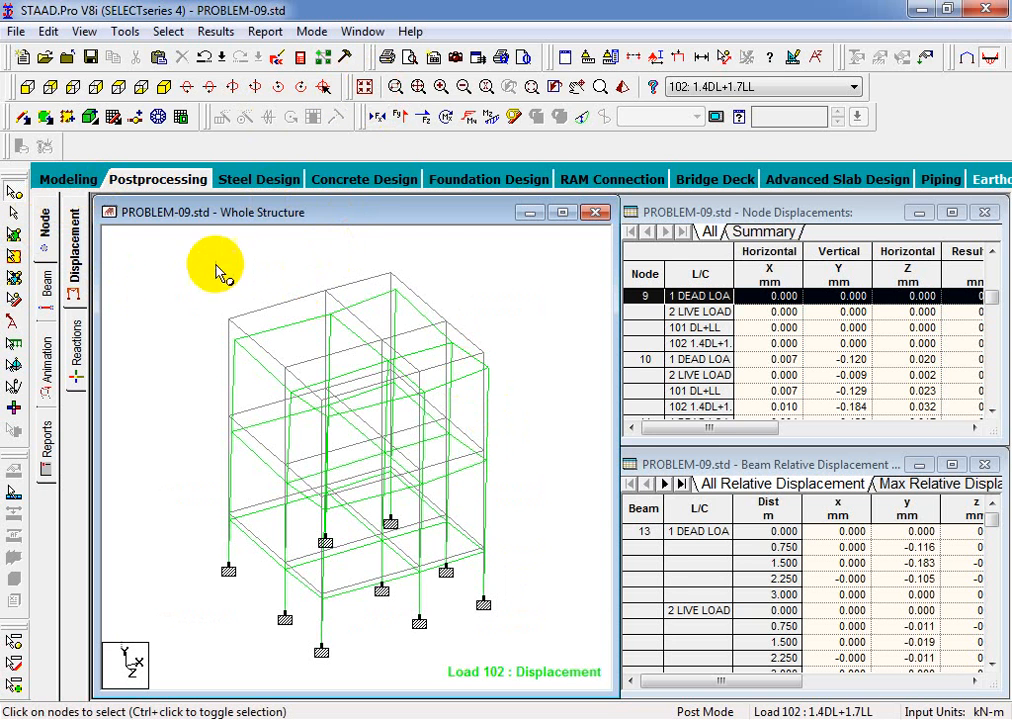
left_click(587, 120)
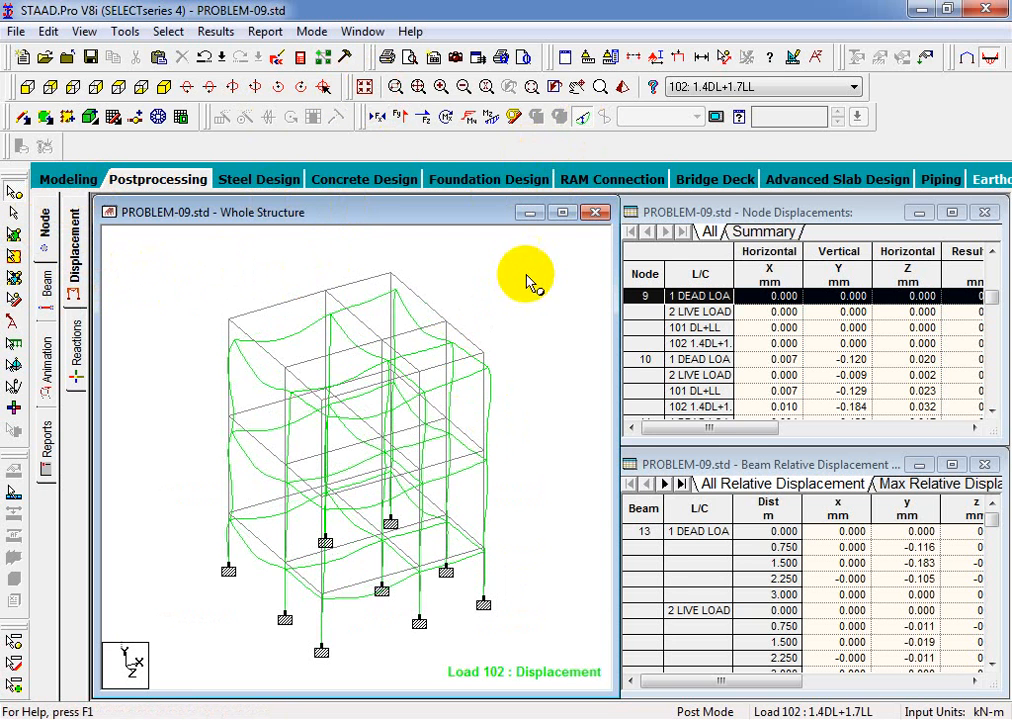
left_click(583, 120)
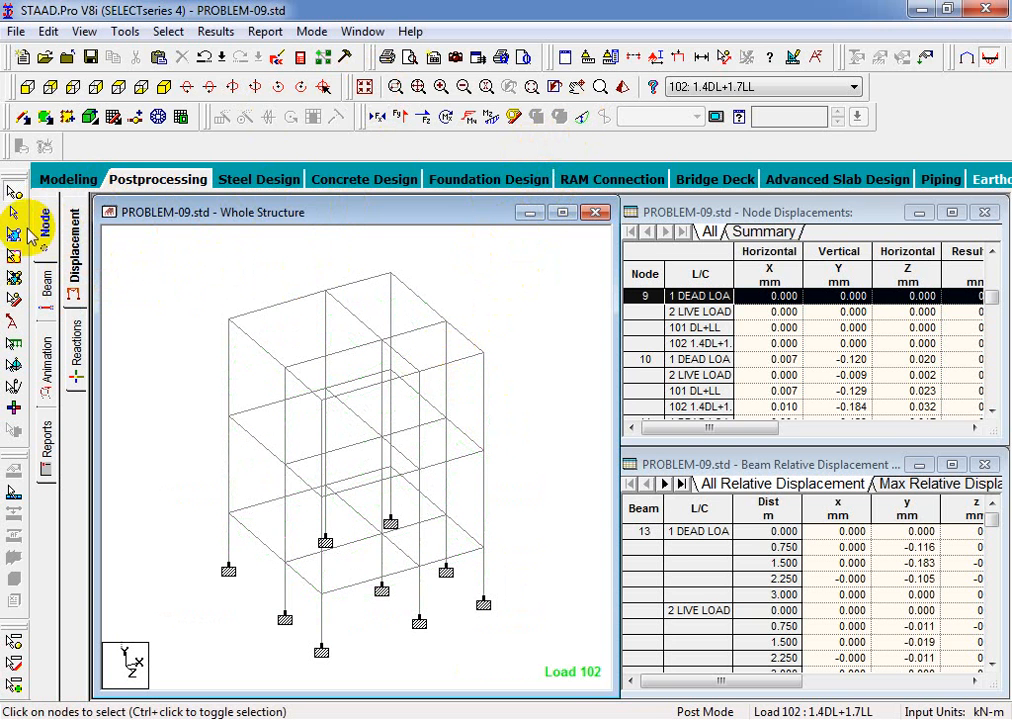
Inspect the concrete design results of roof beam 37 at the rear of the frame and close its dialog.
left_click(14, 212)
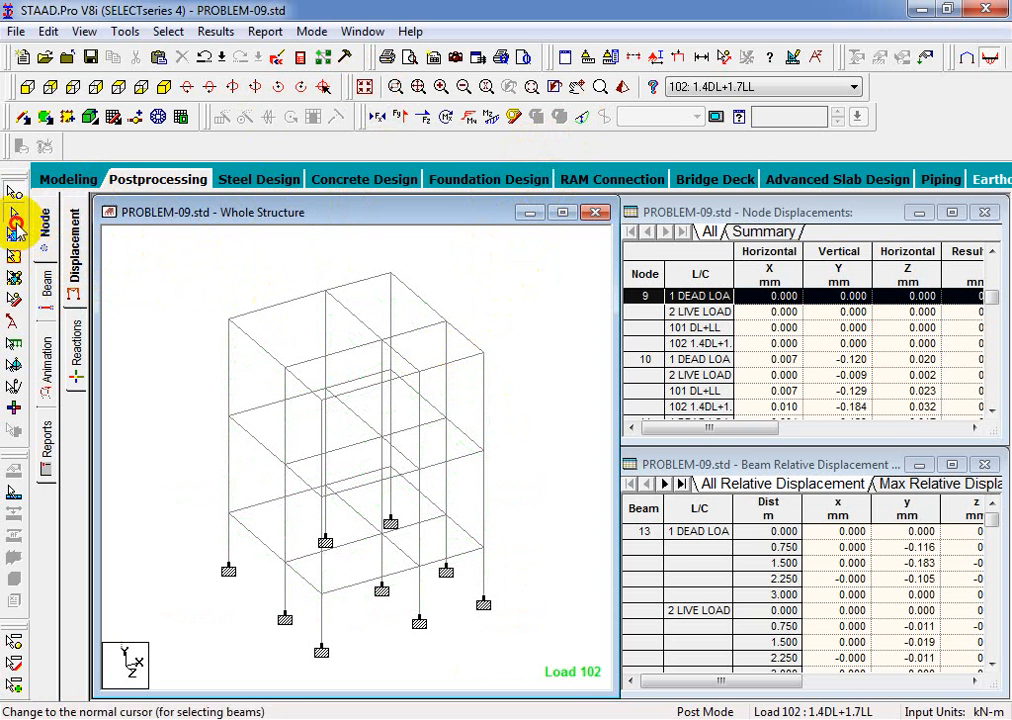
left_click(289, 316)
double_click(289, 316)
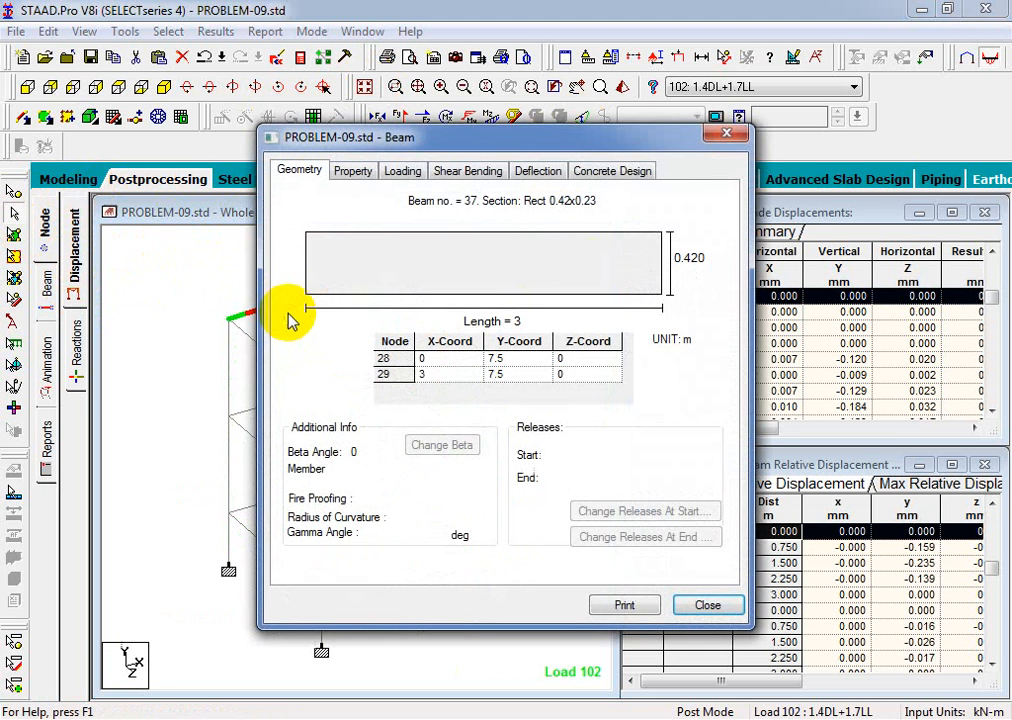
left_click(632, 178)
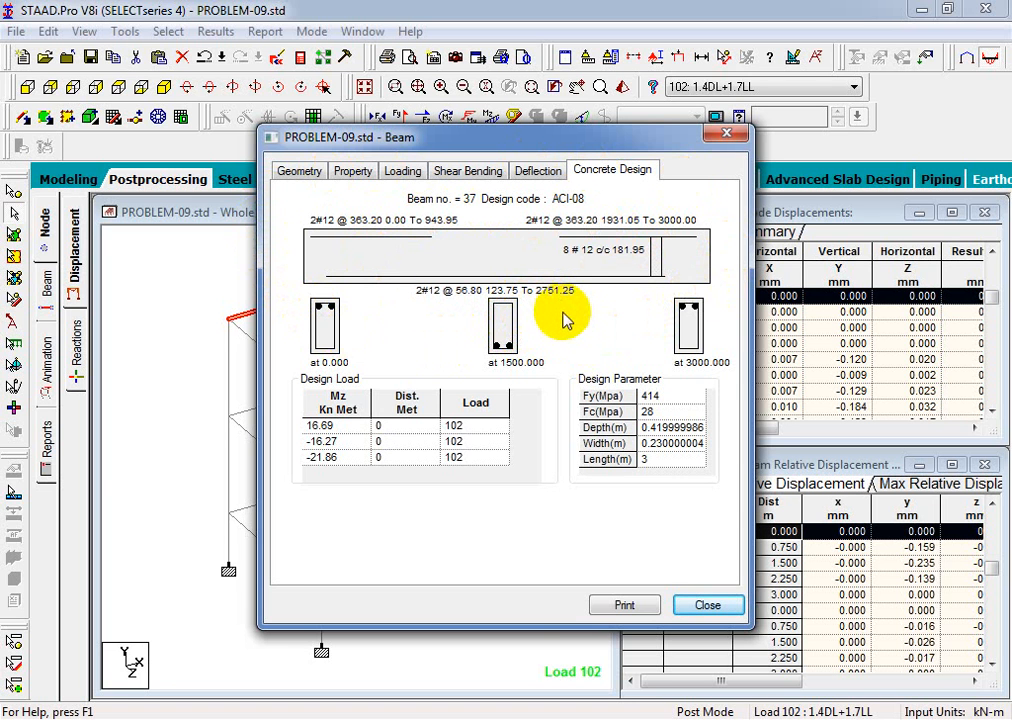
left_click(720, 133)
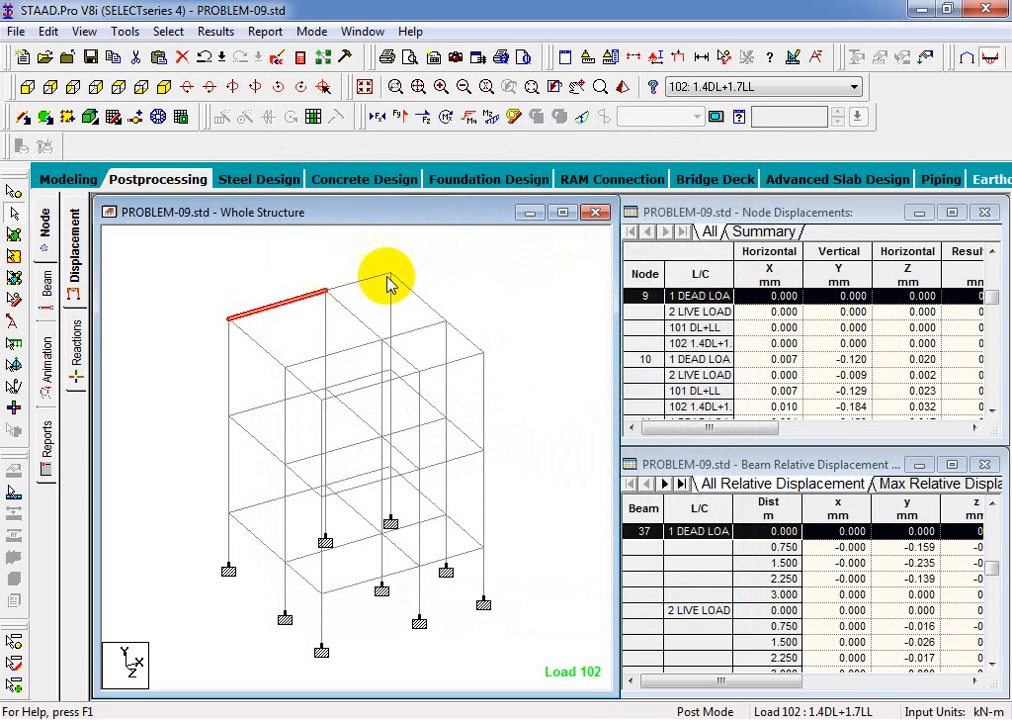
Open the concrete design results of corner column 50, between the 1.5 m and 4.5 m levels.
left_click(228, 488)
double_click(228, 488)
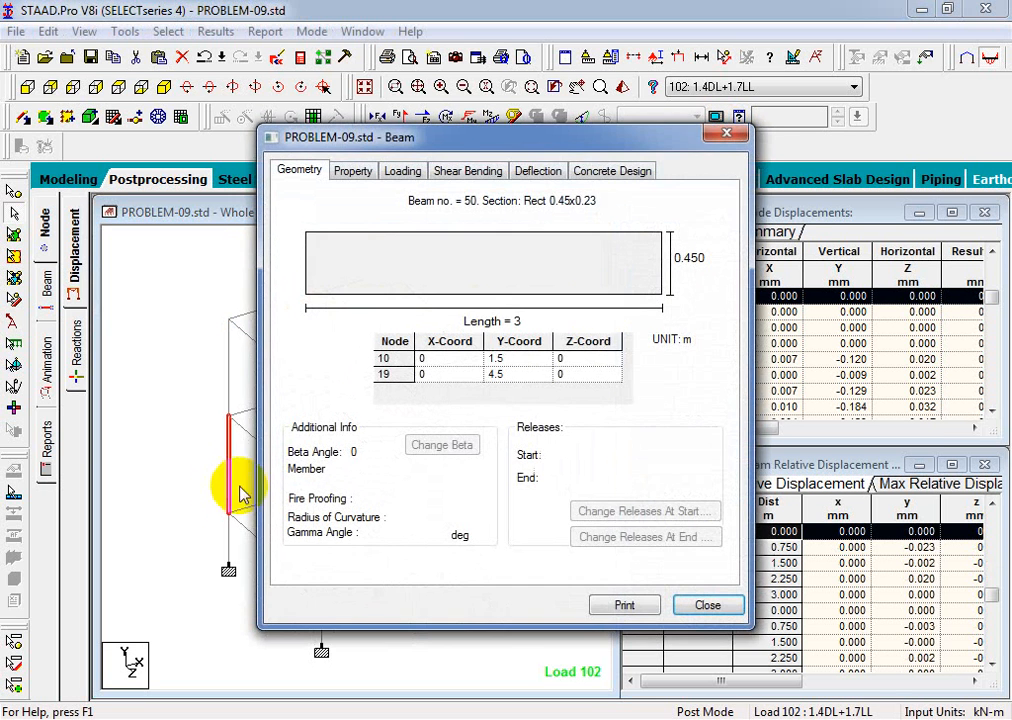
left_click(648, 171)
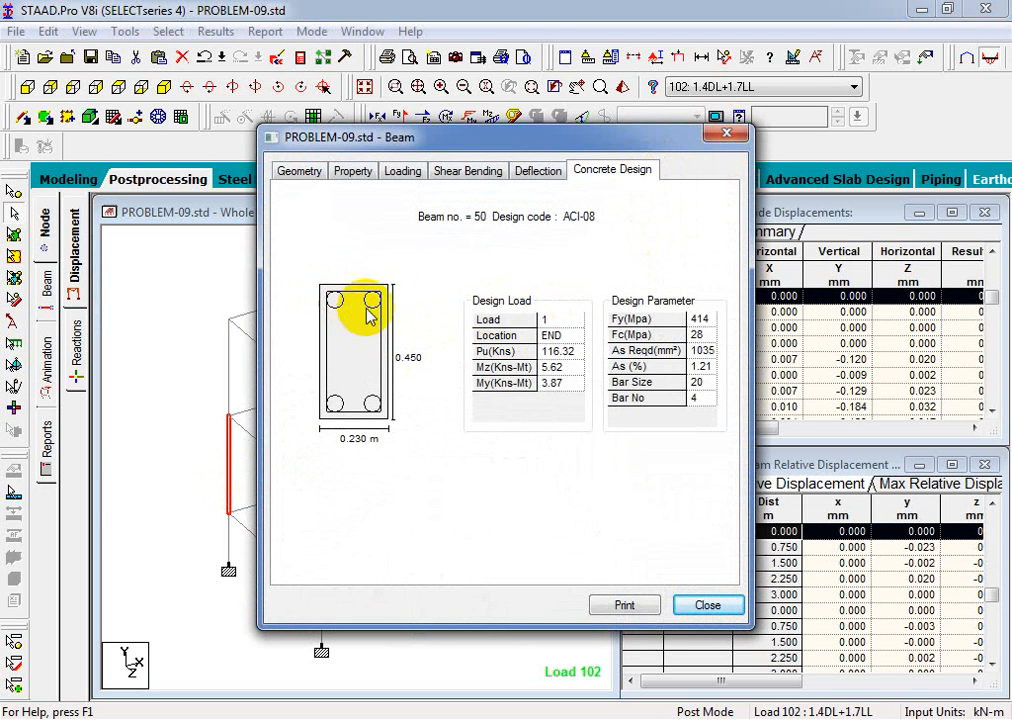
Close the concrete design results of corner column 50 and clear the member selection.
left_click(726, 133)
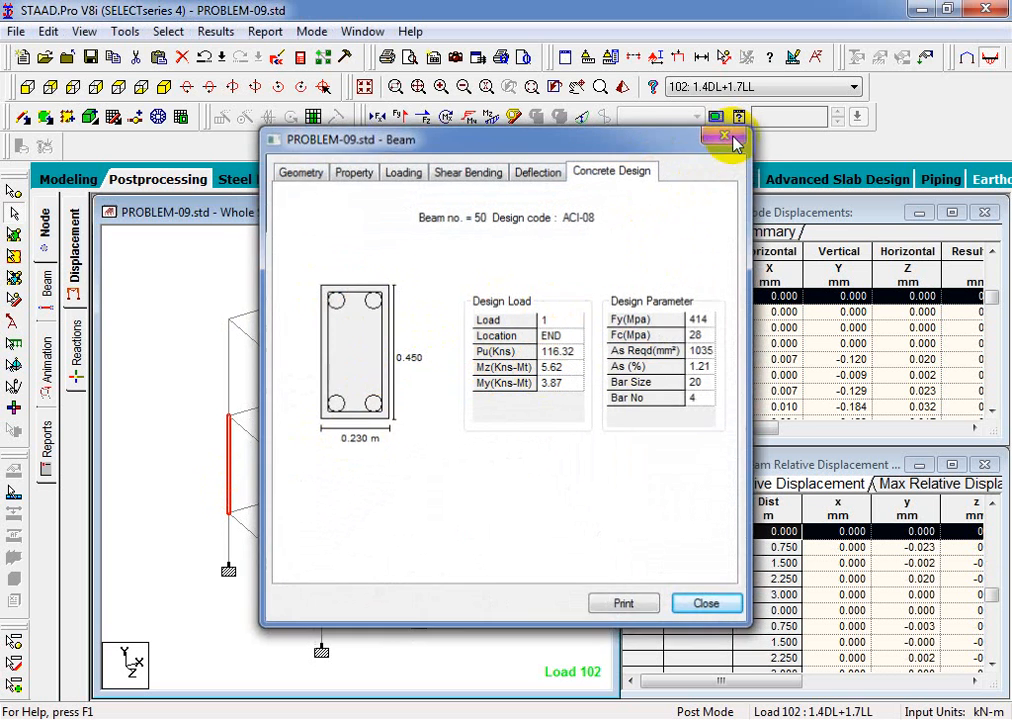
left_click(521, 320)
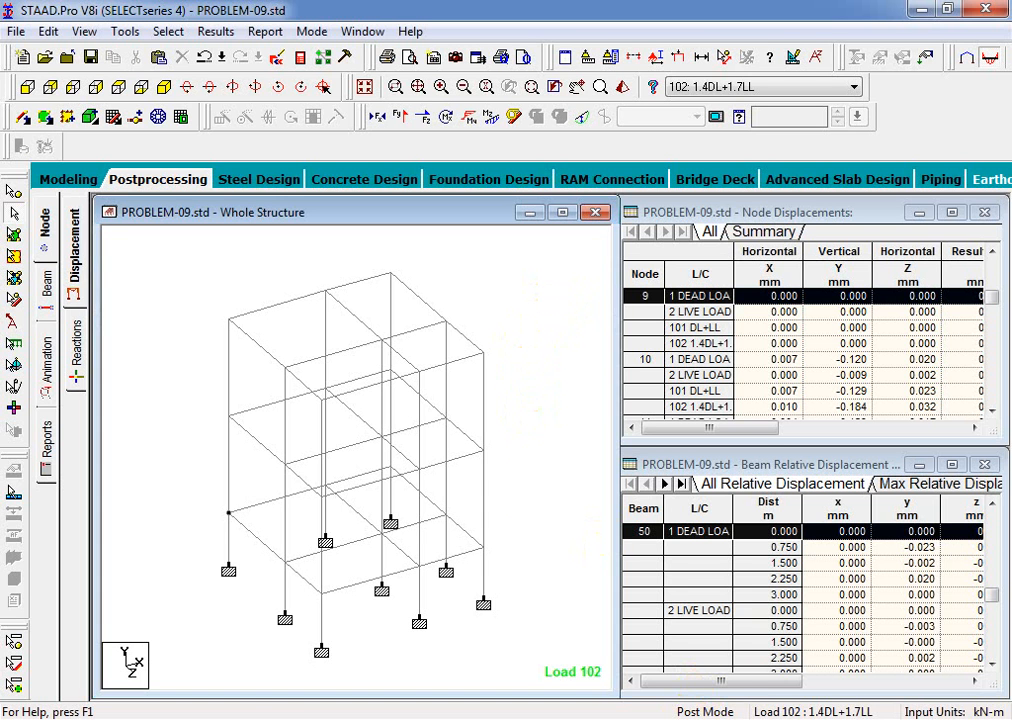
Switch to Word, examine the load combination notes in 02_CC students.docx, and close the document.
key("alt+Tab")
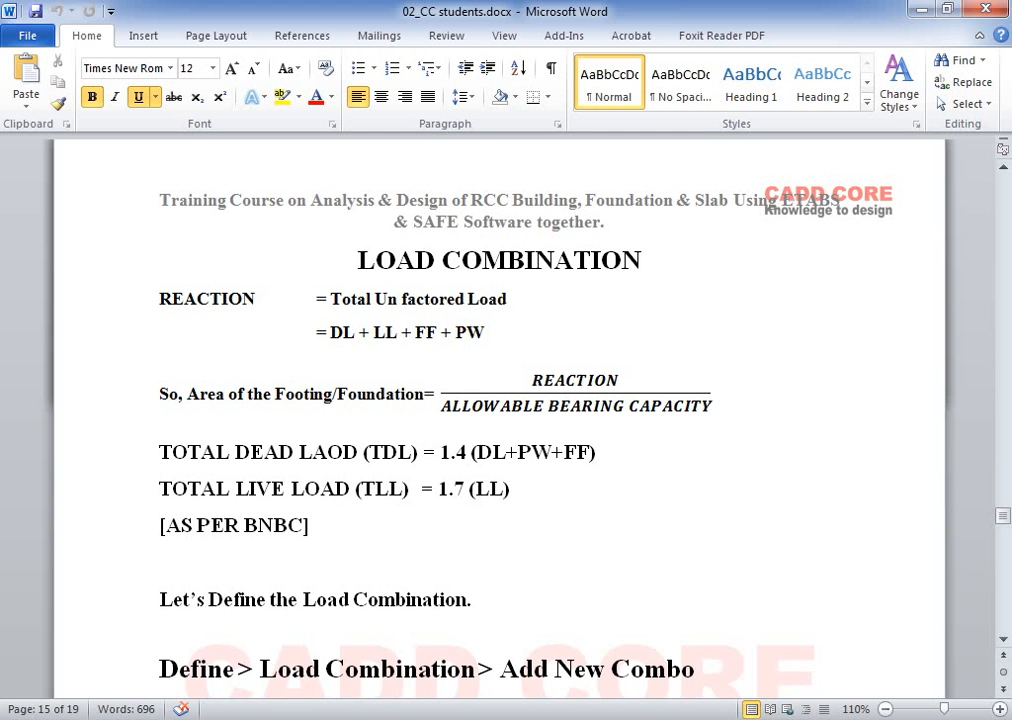
left_click(985, 9)
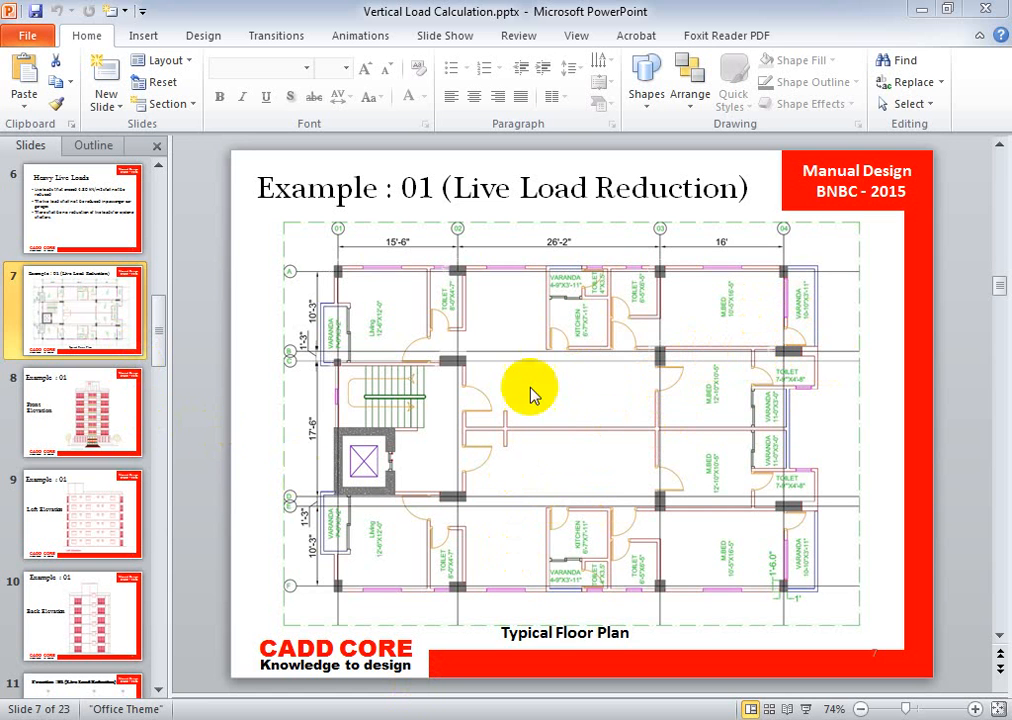
In PowerPoint, look through the Example 01 floor plan and elevation slides and bring up slide 11, Practice : 01 (Live Load Reduction).
left_click(70, 415)
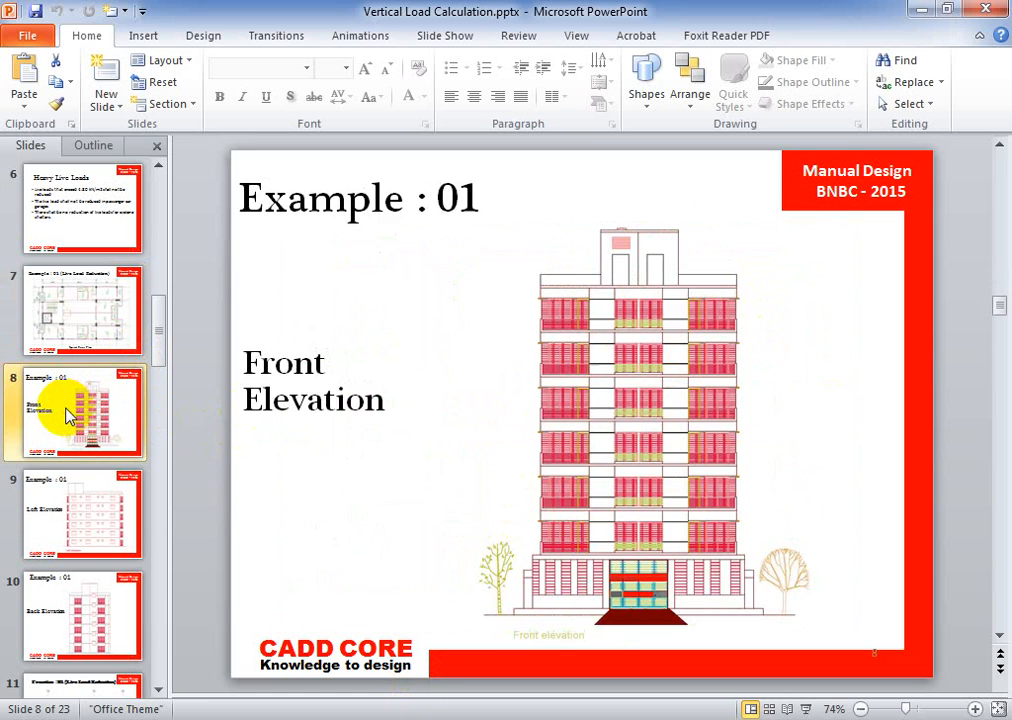
left_click(88, 318)
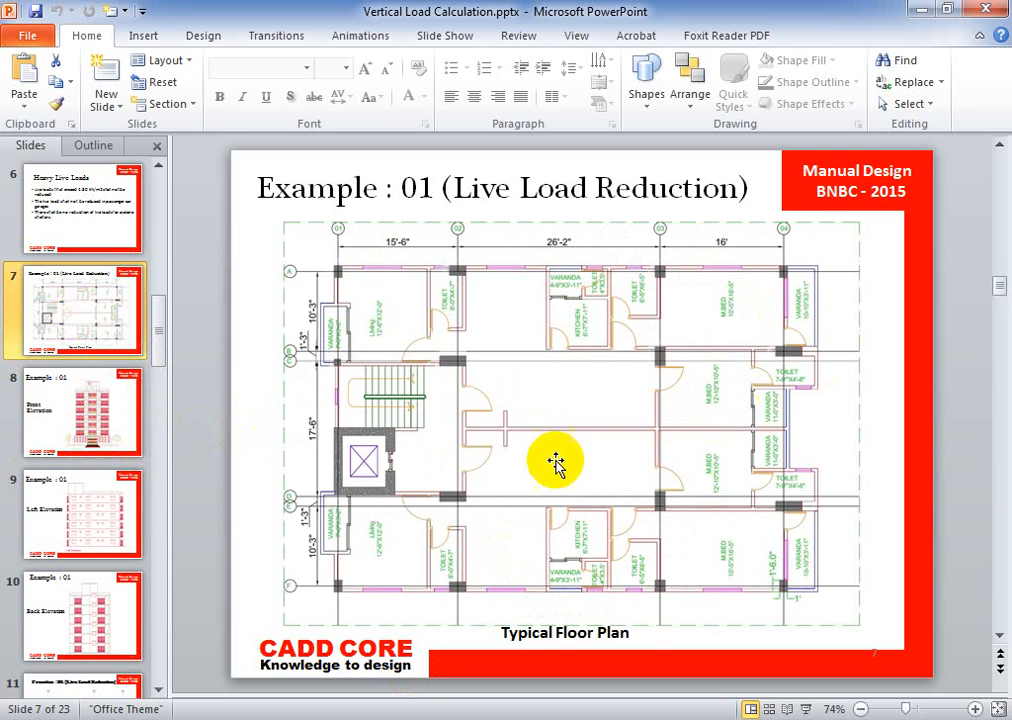
left_click(115, 440)
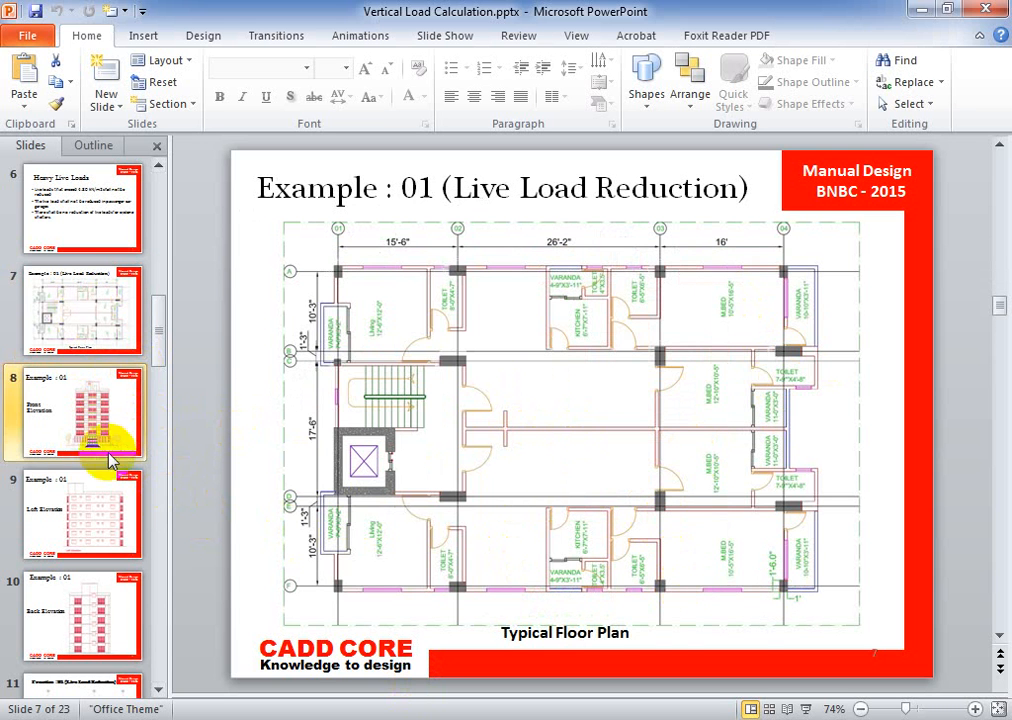
left_click(90, 522)
left_click(82, 595)
scroll(79, 540, "down", 2)
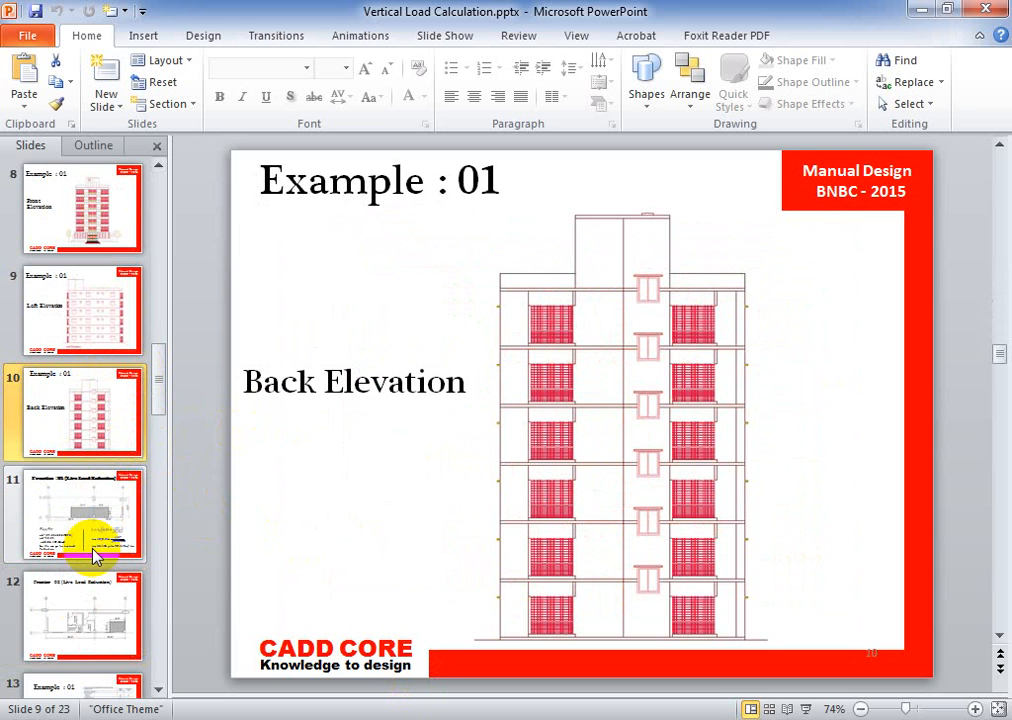
left_click(97, 522)
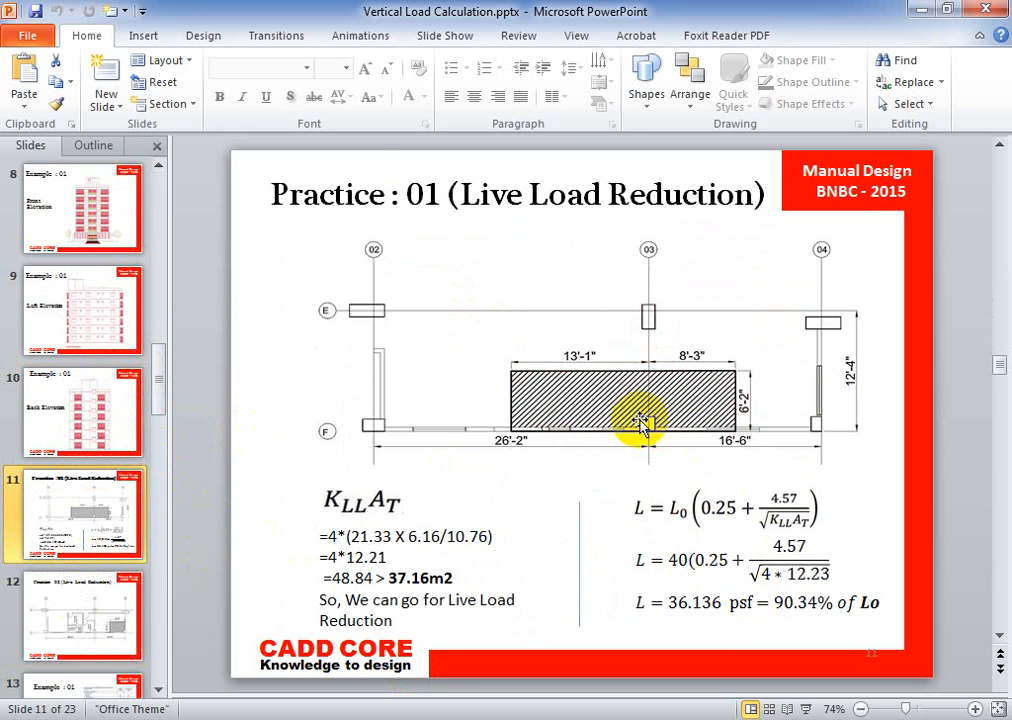